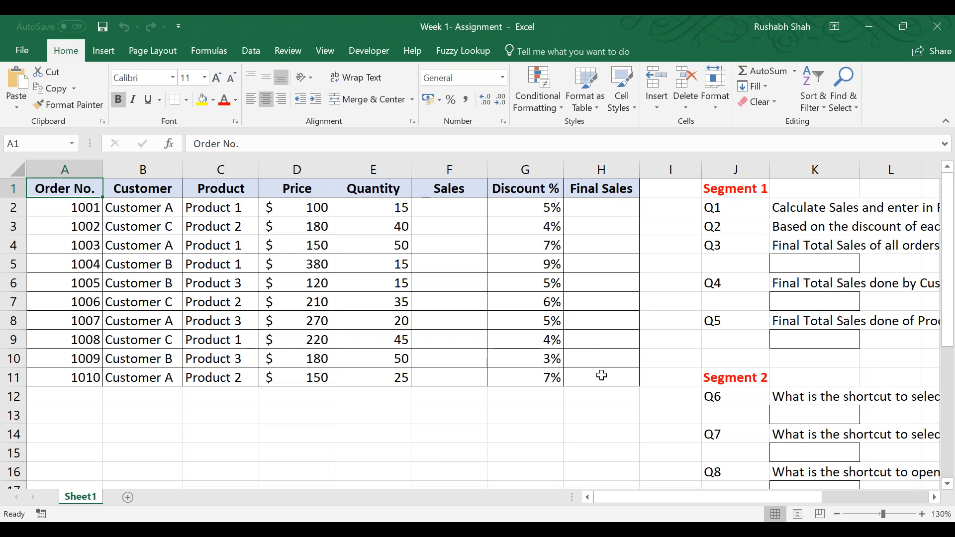
Review the order table and the assignment questions on Sheet1 of the Week 1- Assignment workbook.
drag(635, 497, 741, 501)
scroll(478, 328, down, 4)
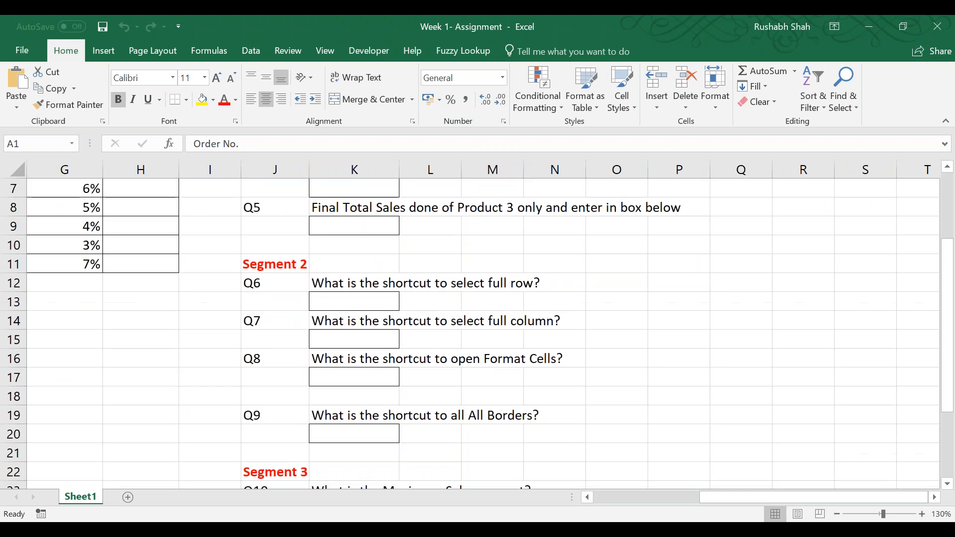
scroll(478, 329, down, 1)
scroll(478, 328, up, 5)
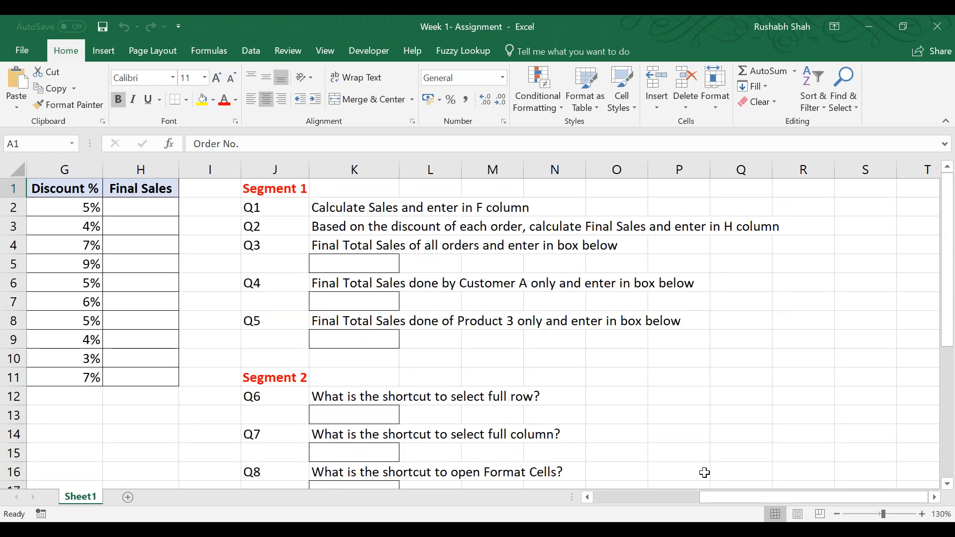
drag(699, 496, 597, 496)
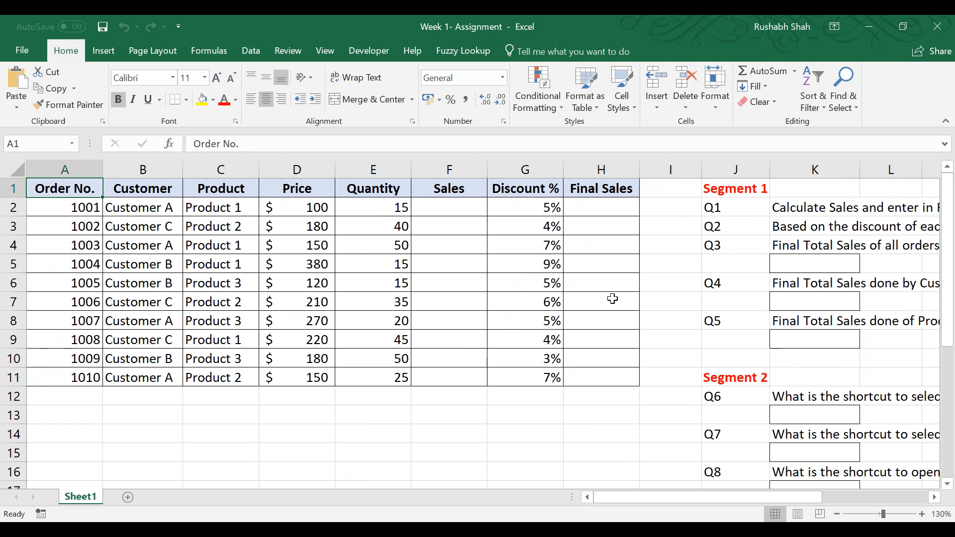
scroll(613, 298, down, 3)
scroll(613, 299, up, 3)
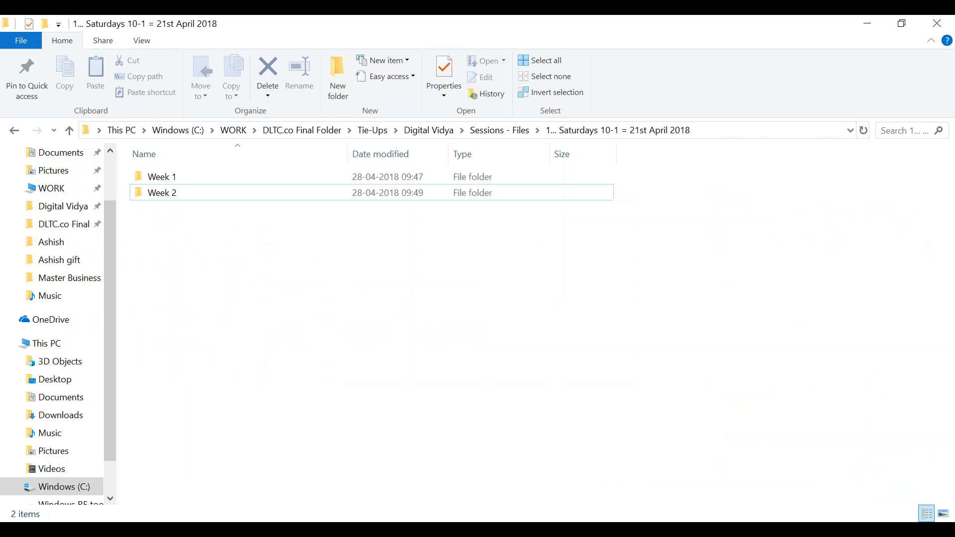
Open the Week-1-Excel-Important-Shortcuts PDF from the Week 1 folder and look through its shortcut table.
double_click(222, 184)
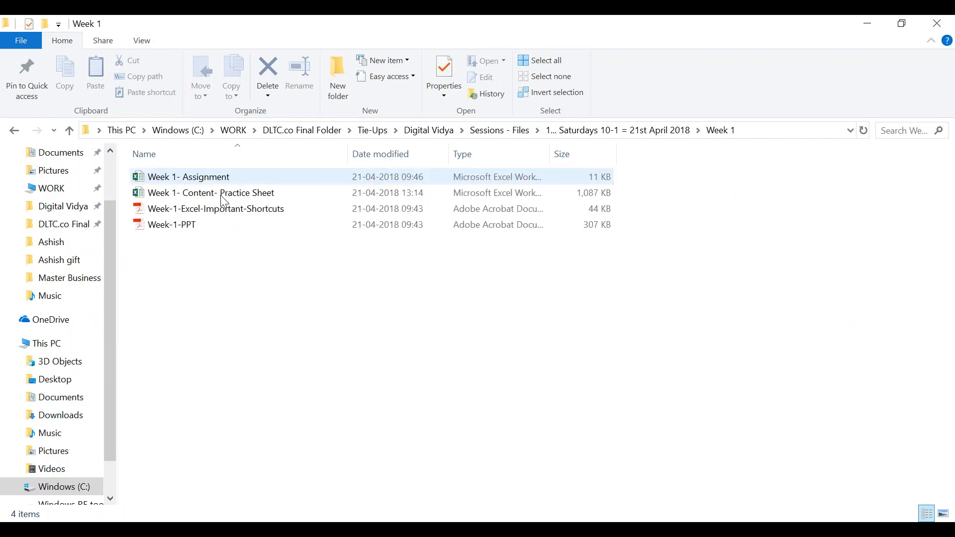
double_click(213, 209)
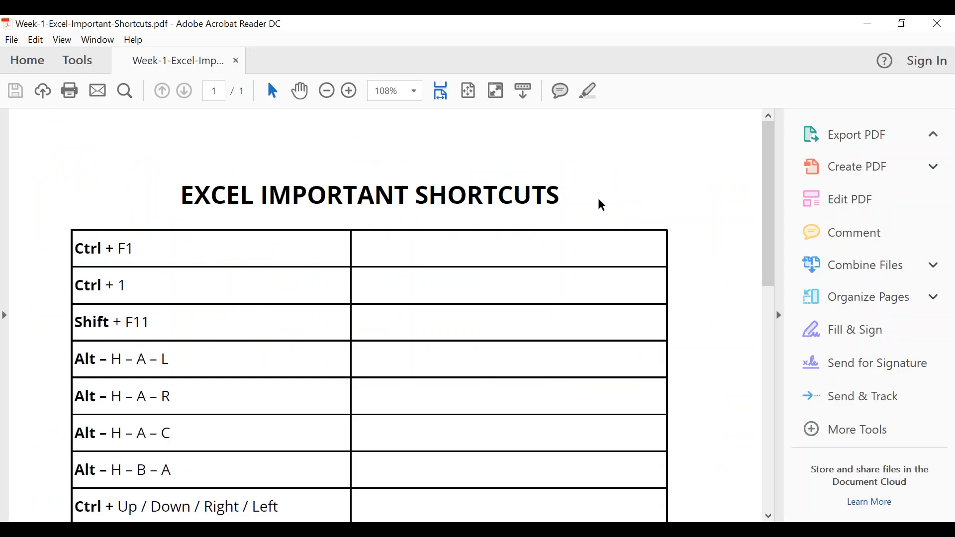
scroll(582, 204, down, 2)
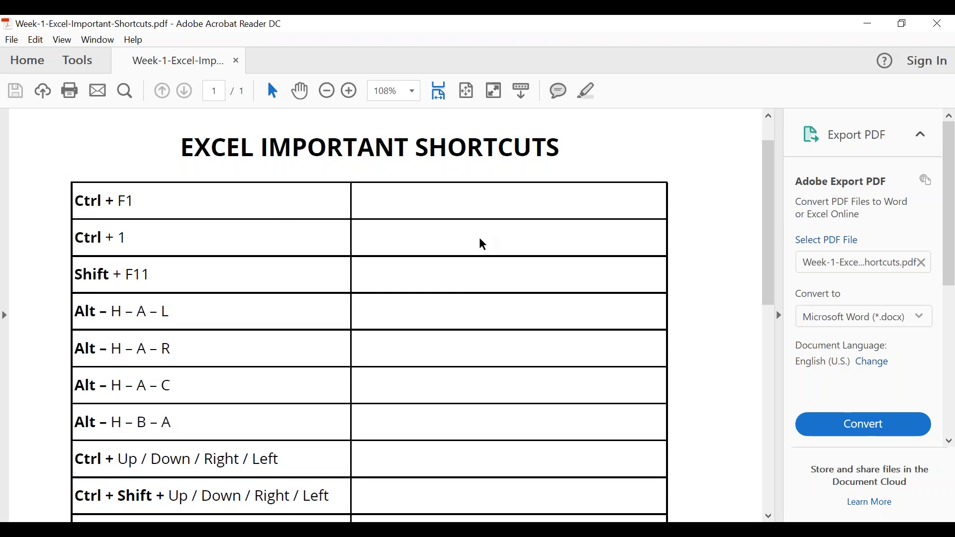
scroll(484, 228, down, 15)
scroll(424, 261, up, 15)
Switch to the Digital Vidya course page in the browser and look over its weekly topics.
key(alt+Tab)
click(369, 24)
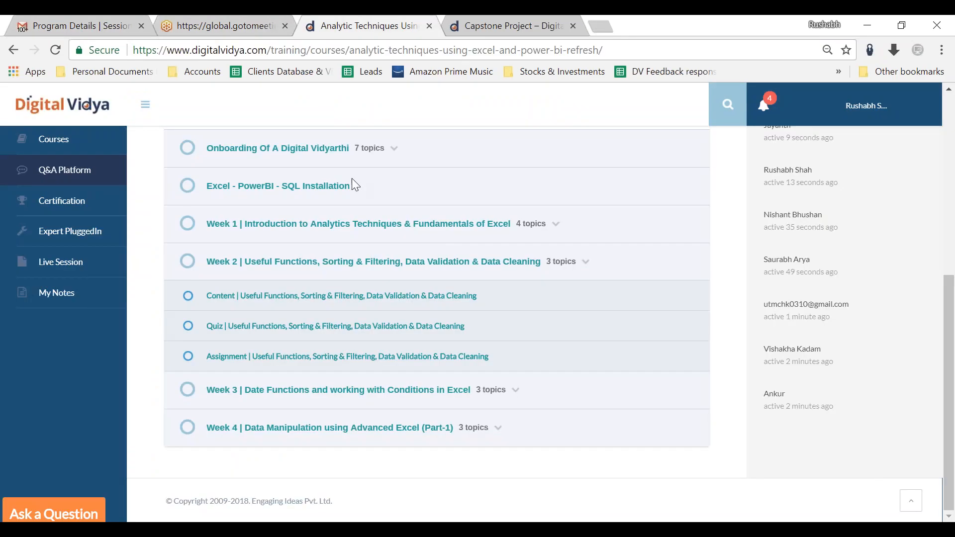
scroll(318, 253, up, 2)
click(555, 300)
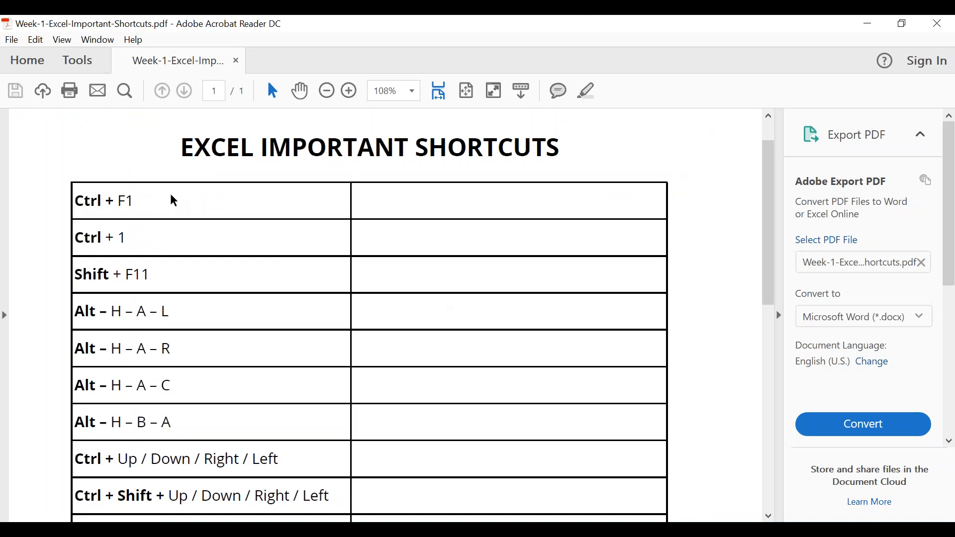
Mark the Ctrl + F1 entry in the shortcuts PDF, and collapse and re-expand the ribbon in the Week 1- Assignment workbook in Excel.
drag(76, 204, 150, 196)
click(150, 197)
mouse_move(462, 531)
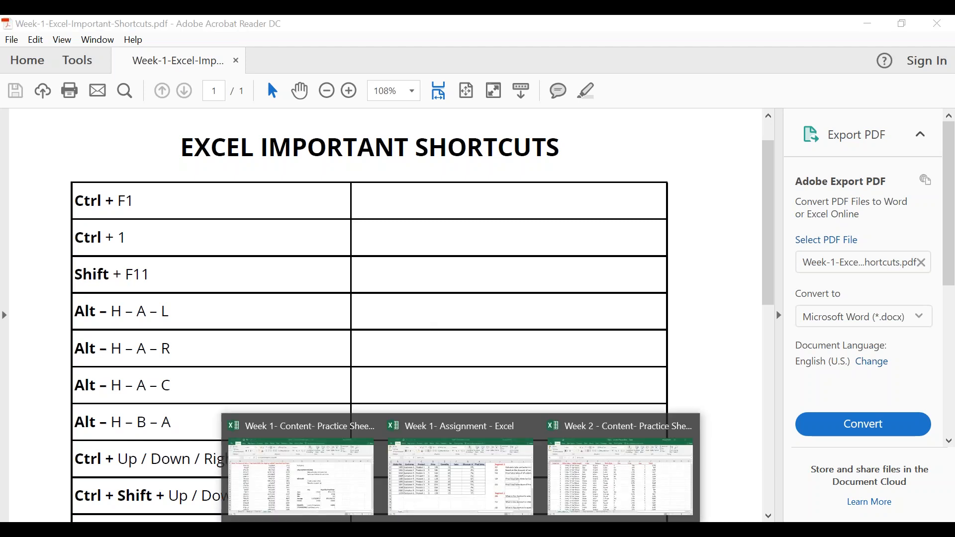
click(410, 467)
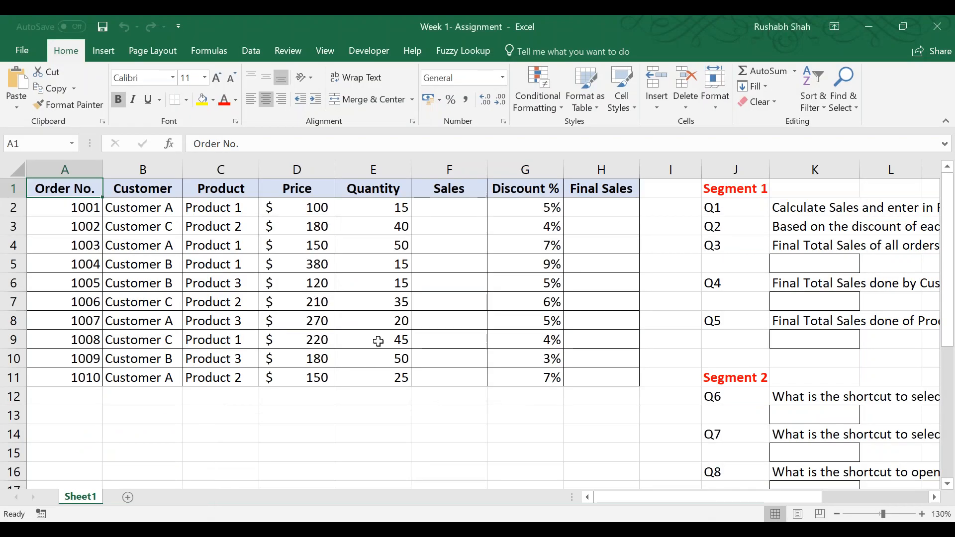
double_click(209, 50)
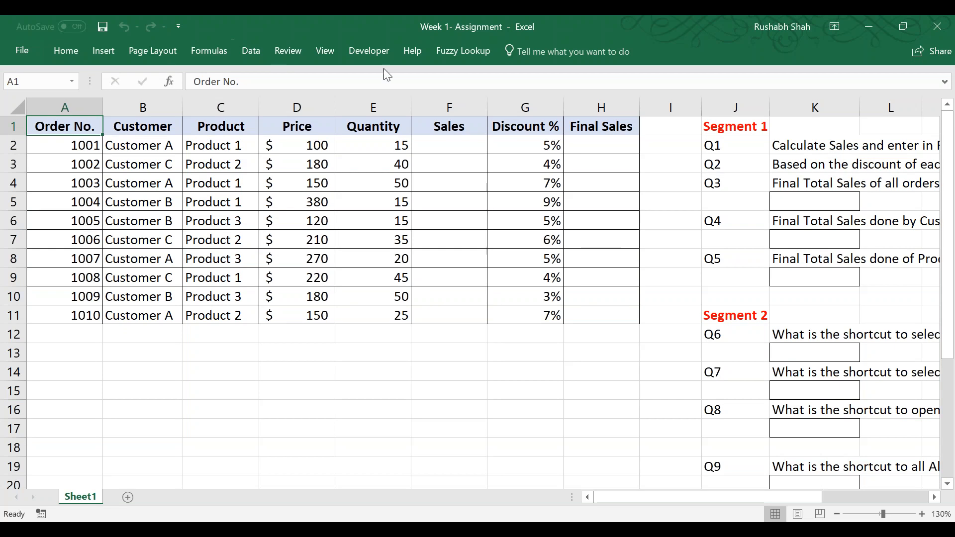
key(ctrl+F1)
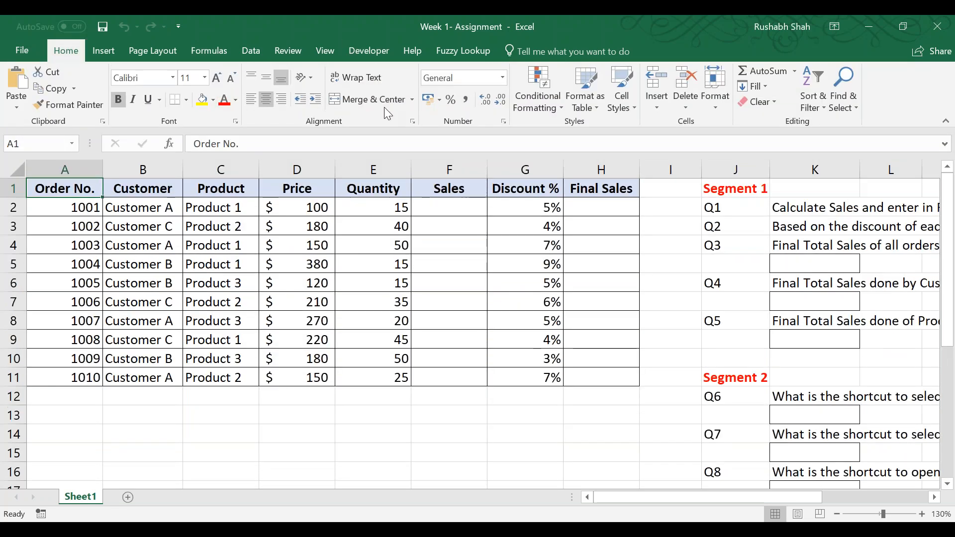
View the Currency and Number categories in the Format Cells dialog for the Order No. header, and close it without applying anything.
key(alt+Tab)
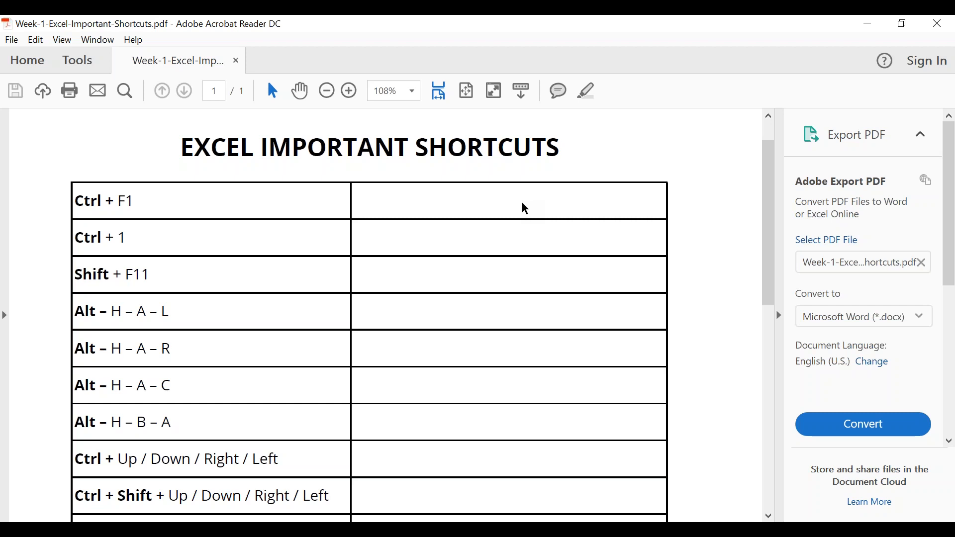
key(alt+Tab)
key(ctrl+1)
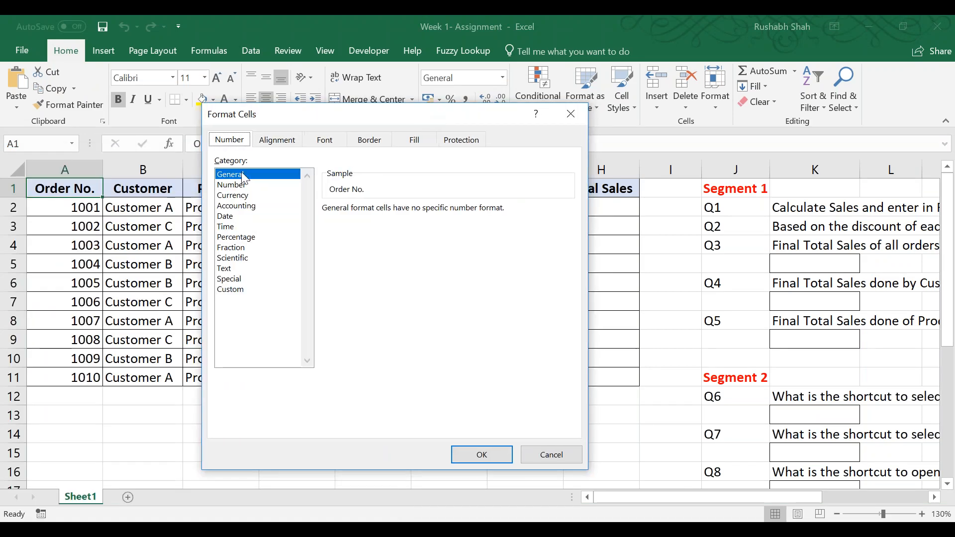
click(241, 195)
mouse_move(241, 195)
mouse_down()
mouse_move(249, 275)
mouse_move(252, 184)
mouse_up()
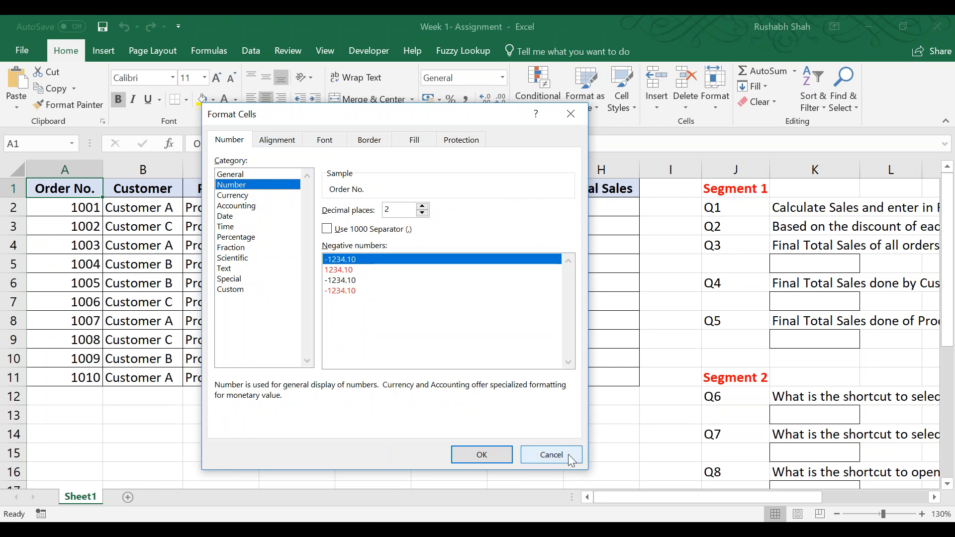
click(551, 455)
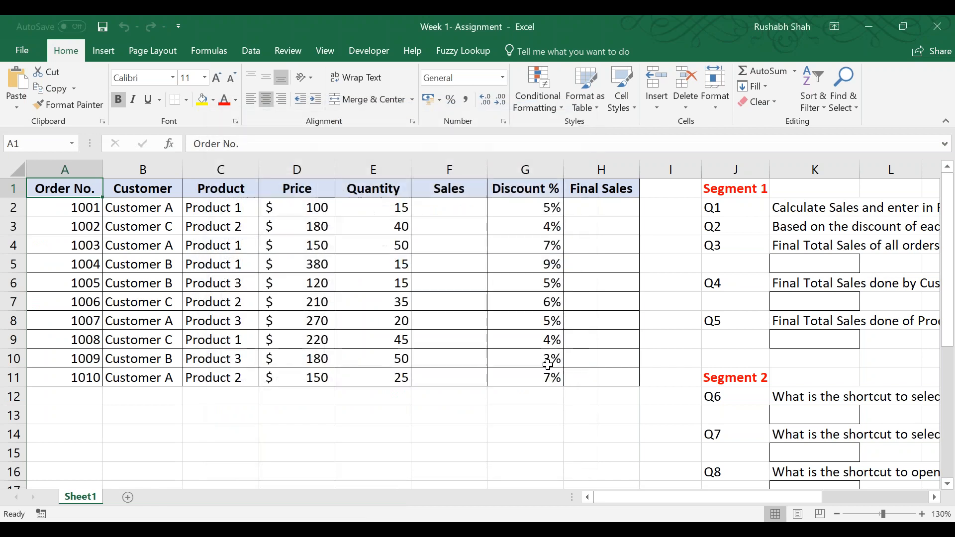
Check the Alt – H – A – L entry in the shortcuts PDF and view the ribbon's key tips in the Excel assignment workbook.
key(alt+Tab)
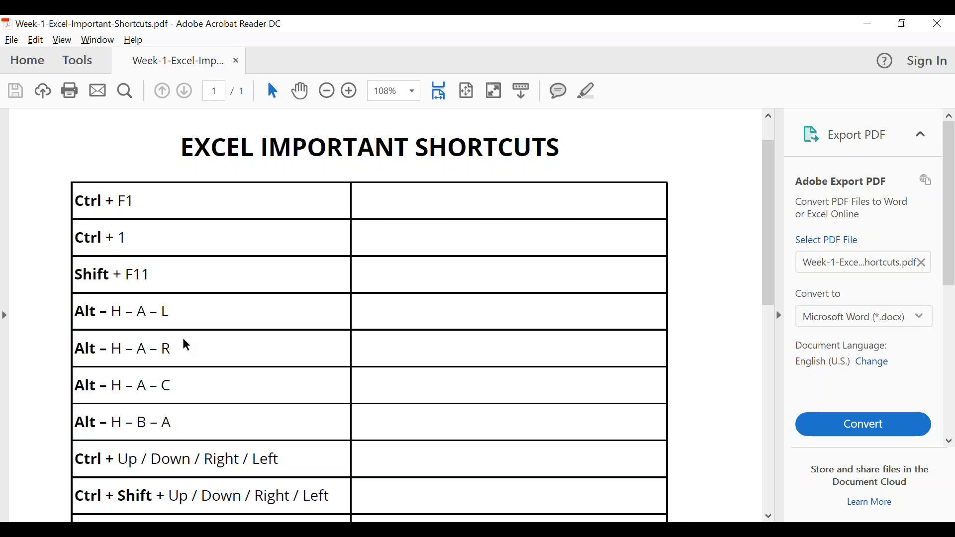
drag(76, 313, 173, 320)
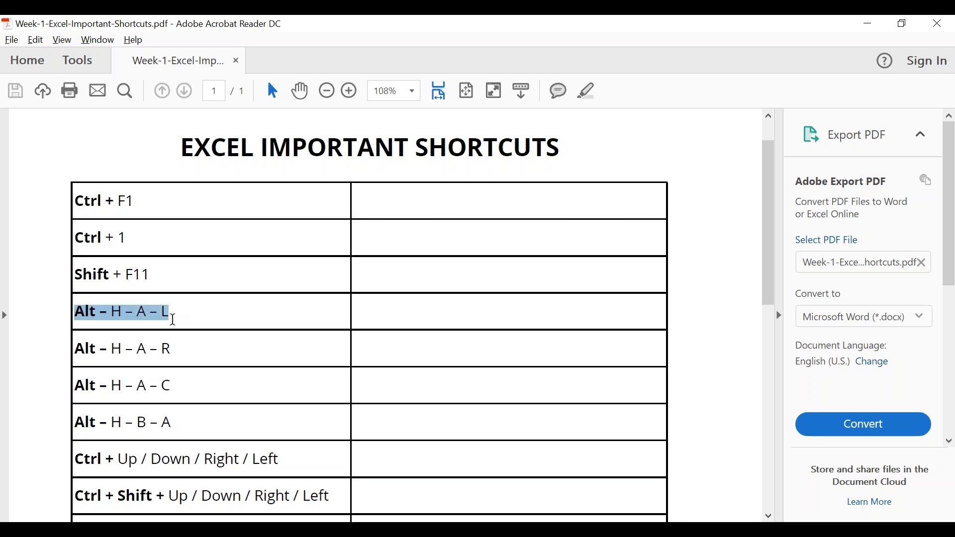
click(44, 335)
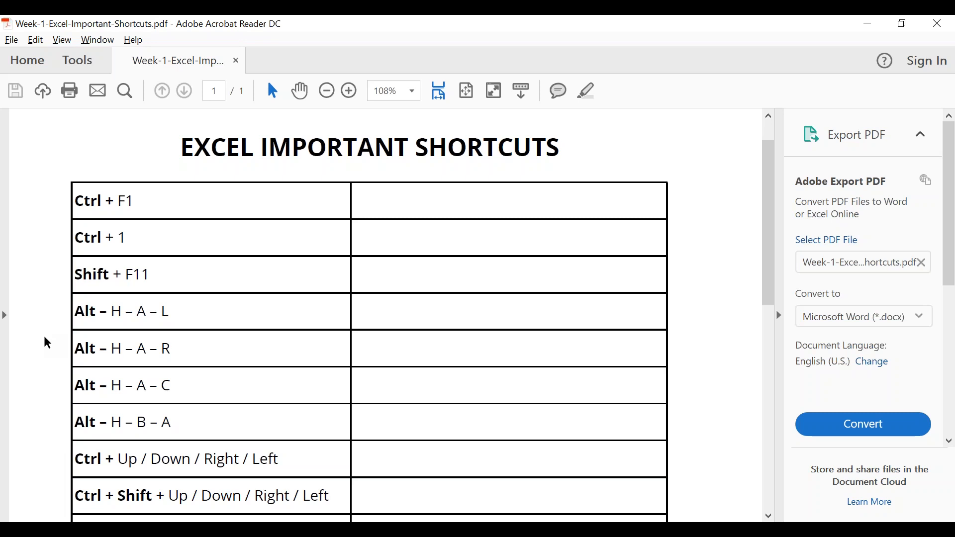
key(alt+Tab)
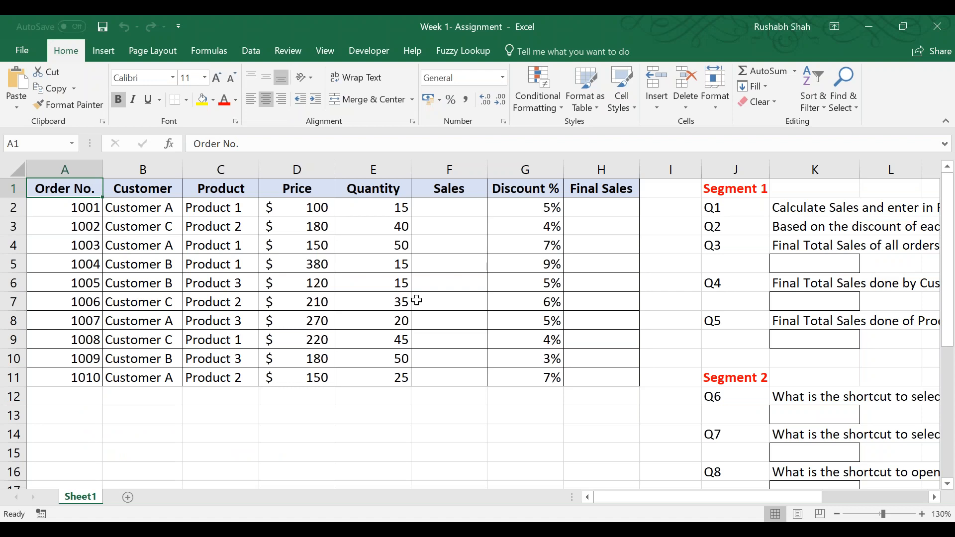
key(alt)
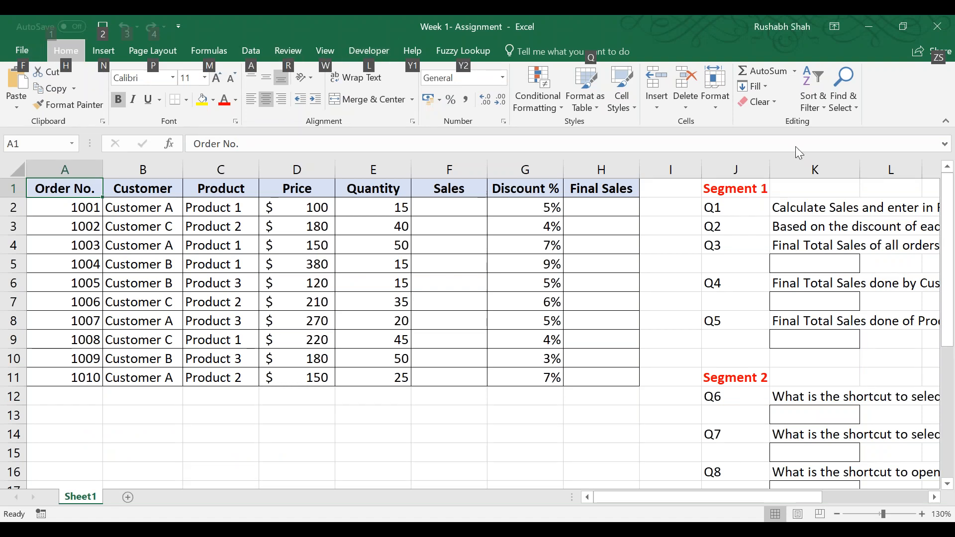
key(alt+Tab)
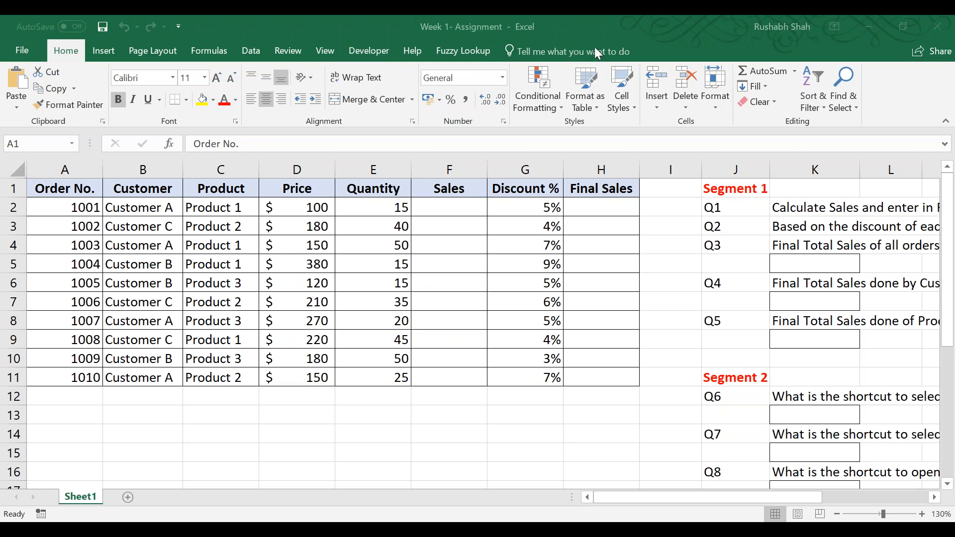
click(389, 15)
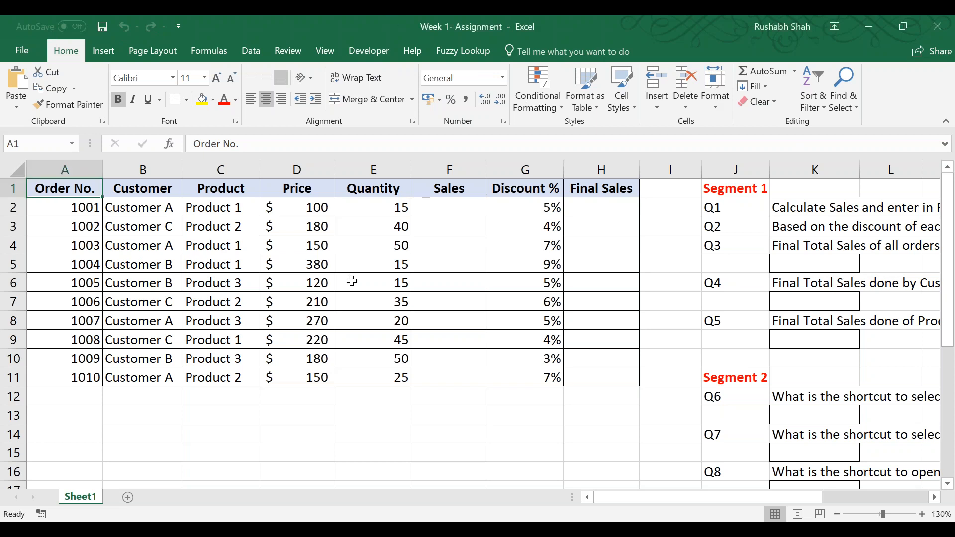
Left-align the Order No. header in cell A1 and fill the cell yellow.
key(alt)
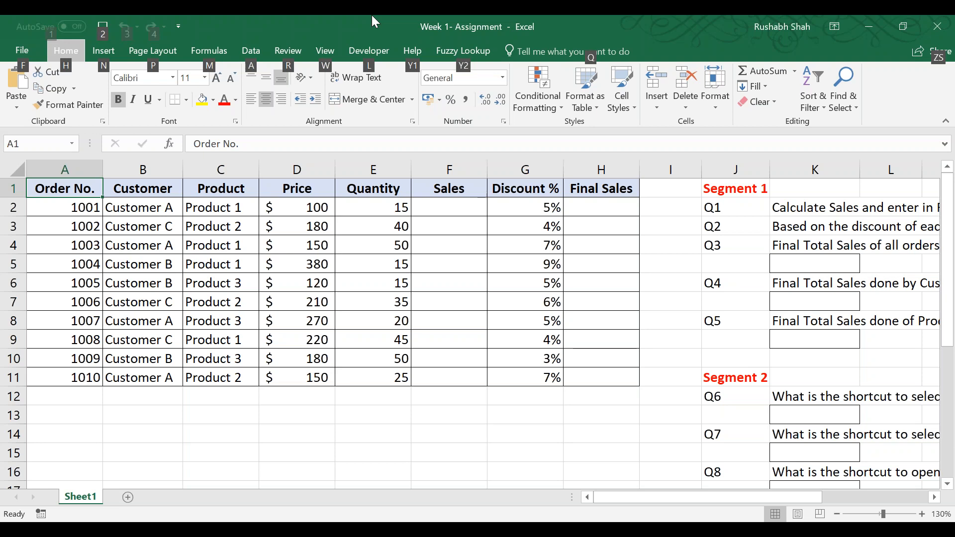
key(h)
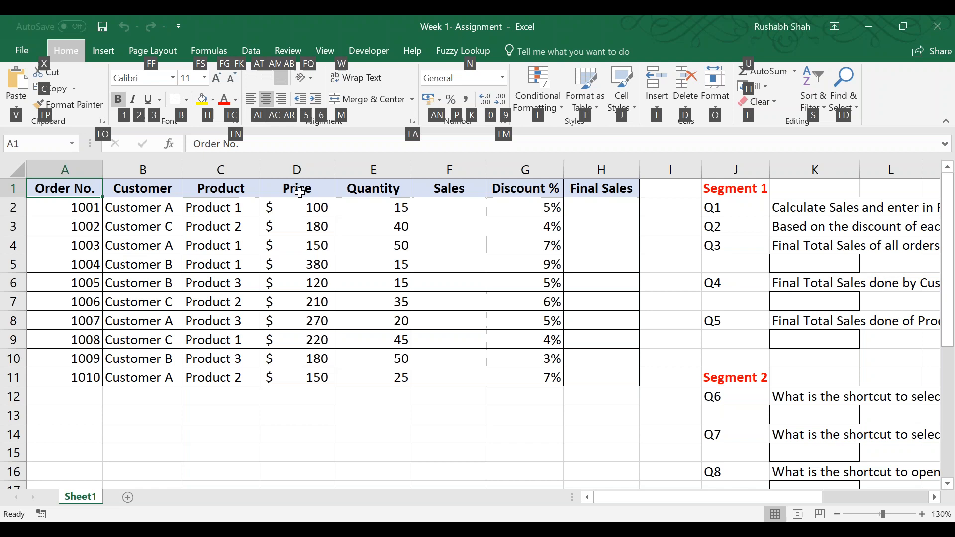
key(a)
key(l)
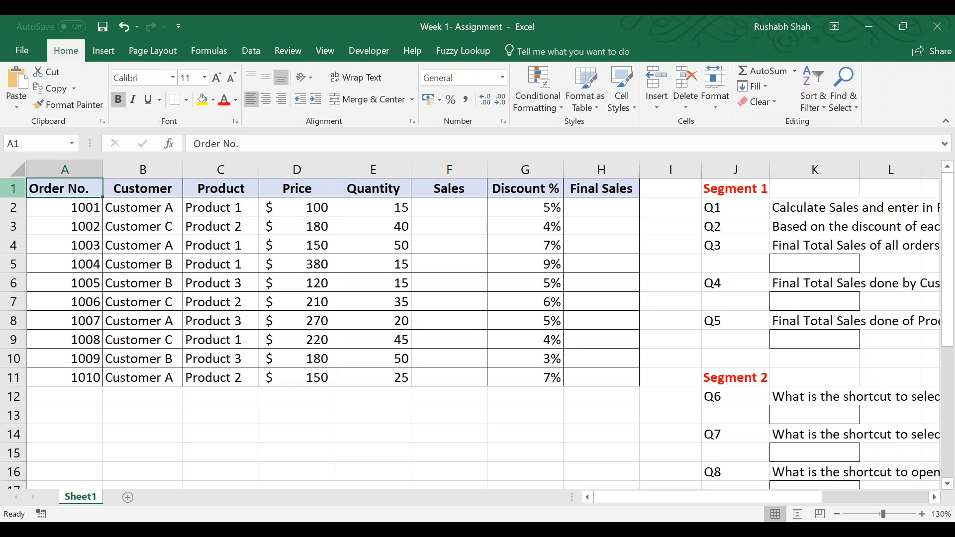
click(201, 99)
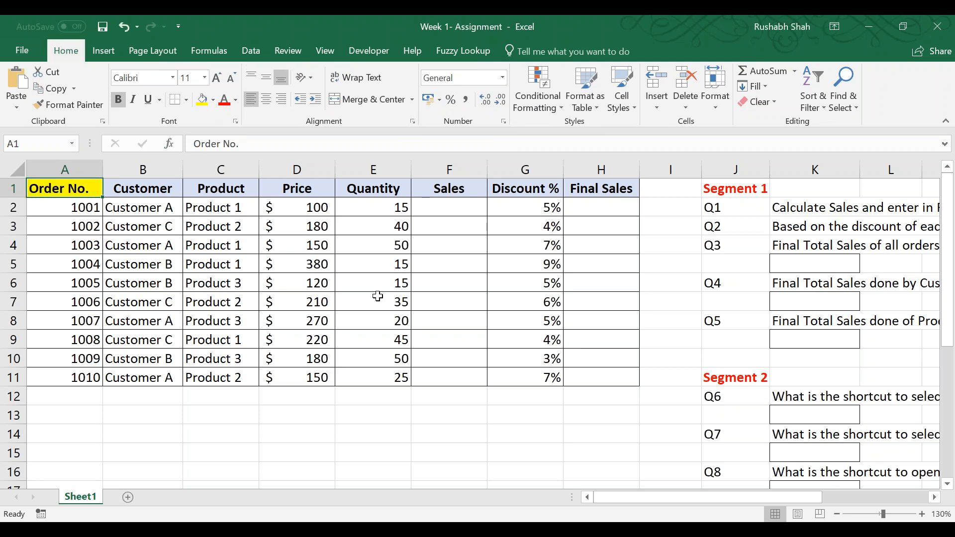
Center the Order No. header in cell A1 and widen column A to about 22.64.
key(alt)
key(h)
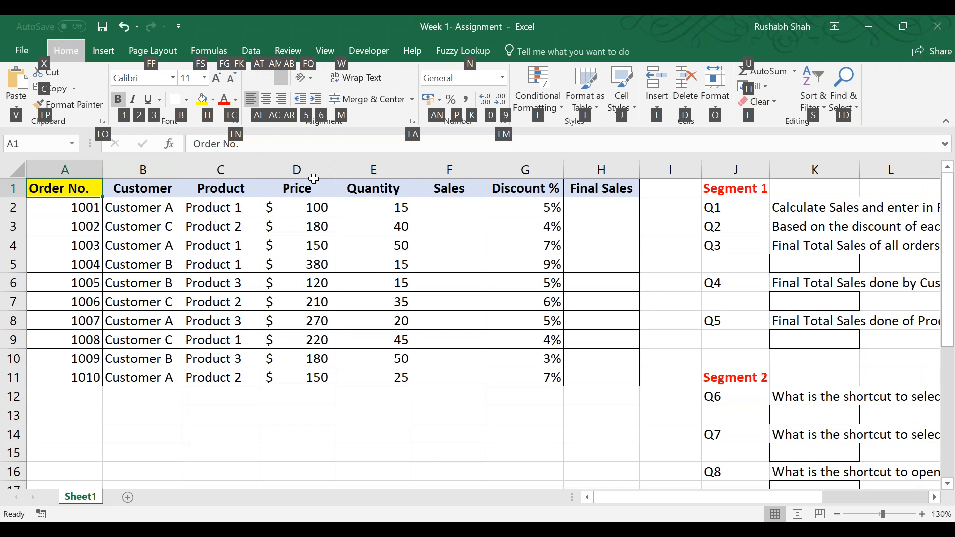
key(a)
key(c)
drag(103, 169, 193, 169)
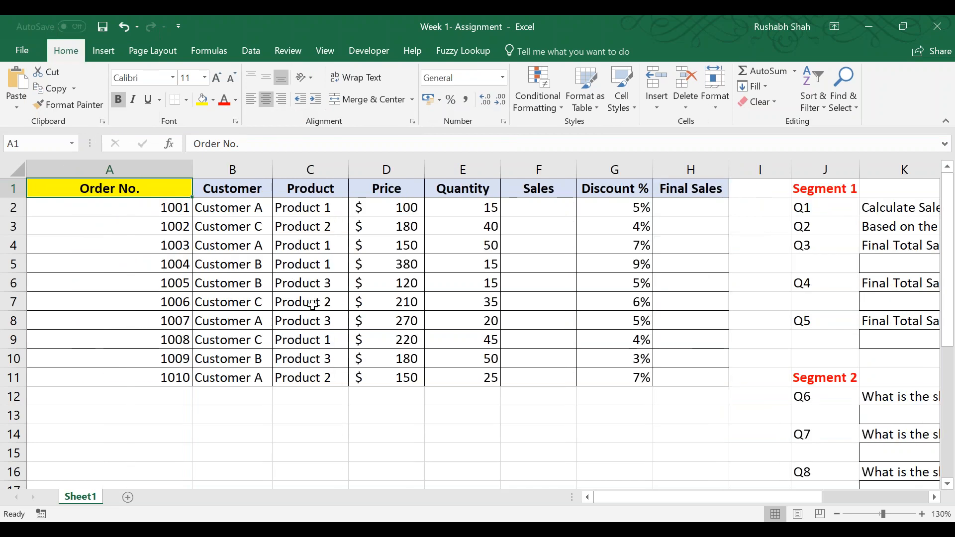
Right-align the Order No. header in cell A1 and narrow column A to just fit the header text.
key(alt)
key(h)
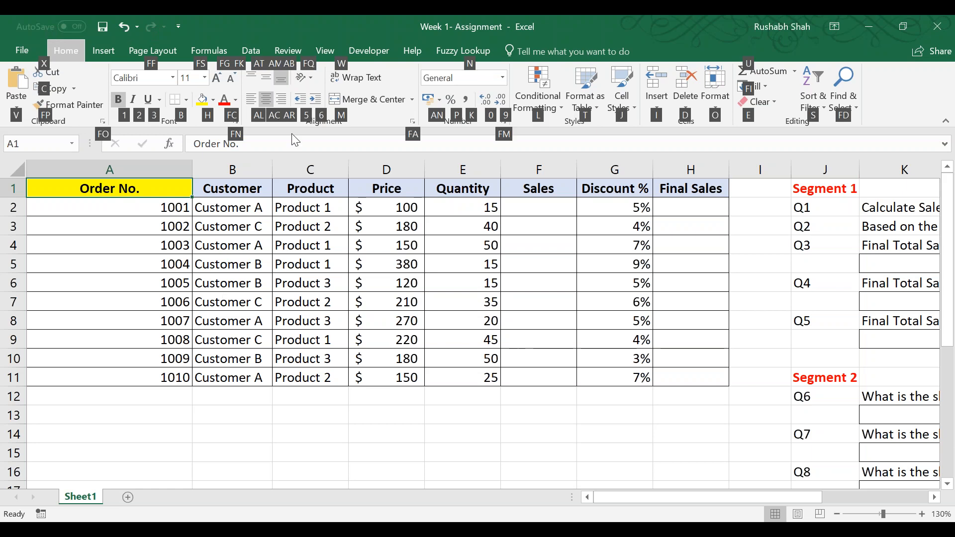
key(a)
key(r)
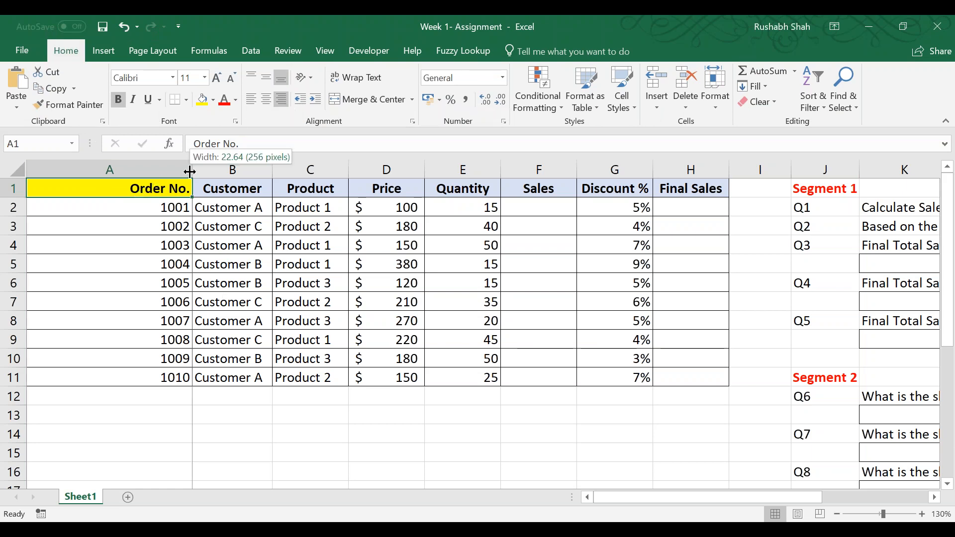
double_click(188, 174)
click(89, 167)
drag(90, 167, 93, 170)
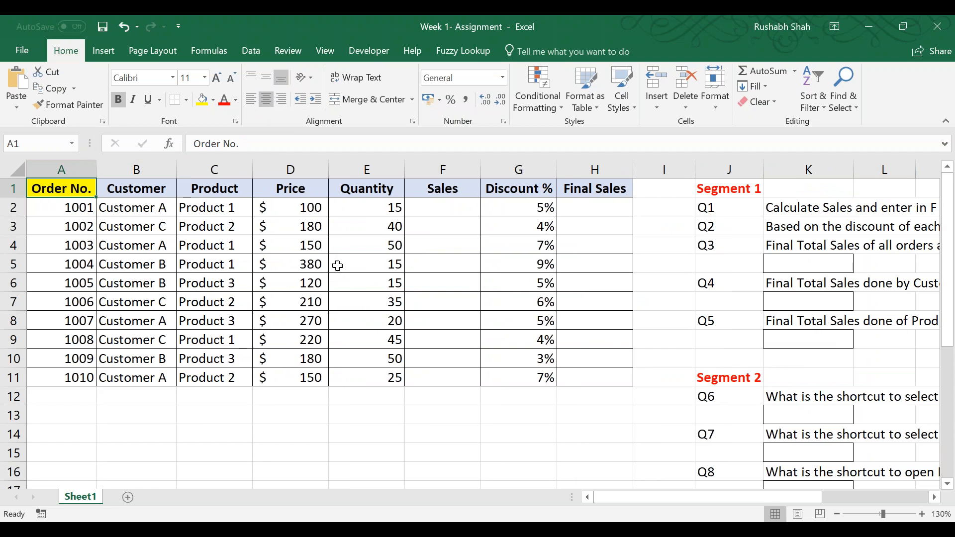
Switch to the shortcuts PDF in Acrobat Reader and go over the alignment entries from Alt – H – A – L to Alt – H – A – C.
key(alt+Tab)
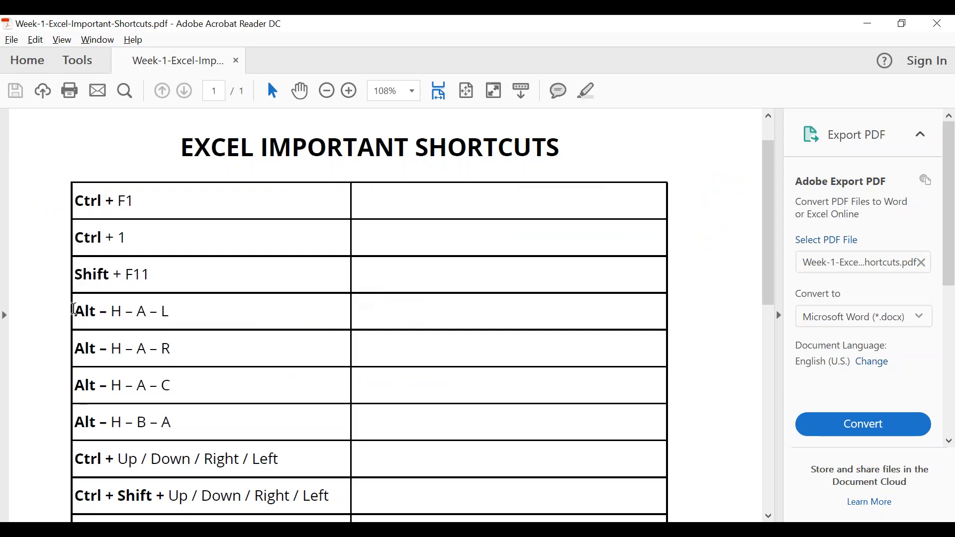
drag(74, 309, 107, 422)
click(222, 320)
drag(68, 345, 94, 423)
click(252, 348)
drag(96, 381, 115, 461)
click(238, 372)
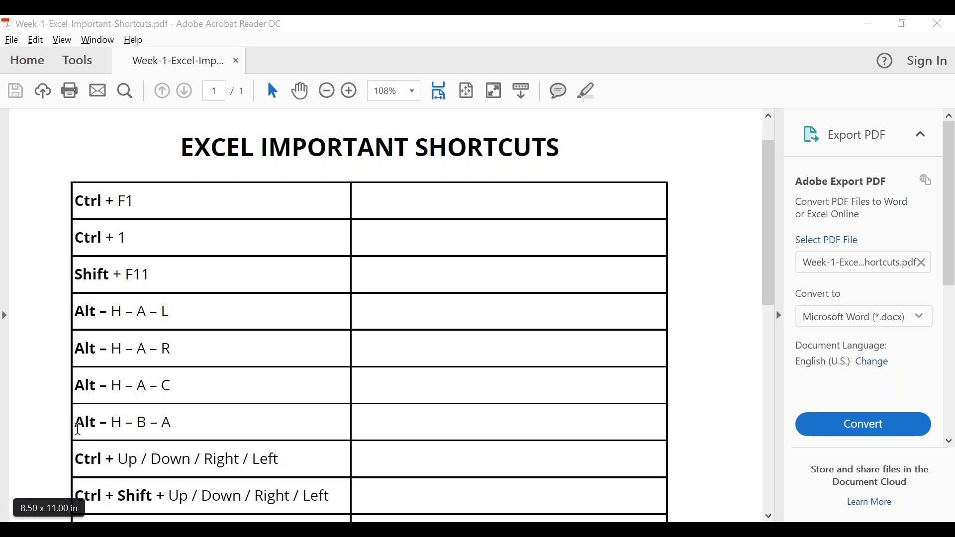
Go over the Alt – H – B – A entry, switch to the Excel assignment workbook, and look at Q9 about the All Borders shortcut.
drag(75, 423, 208, 429)
click(209, 429)
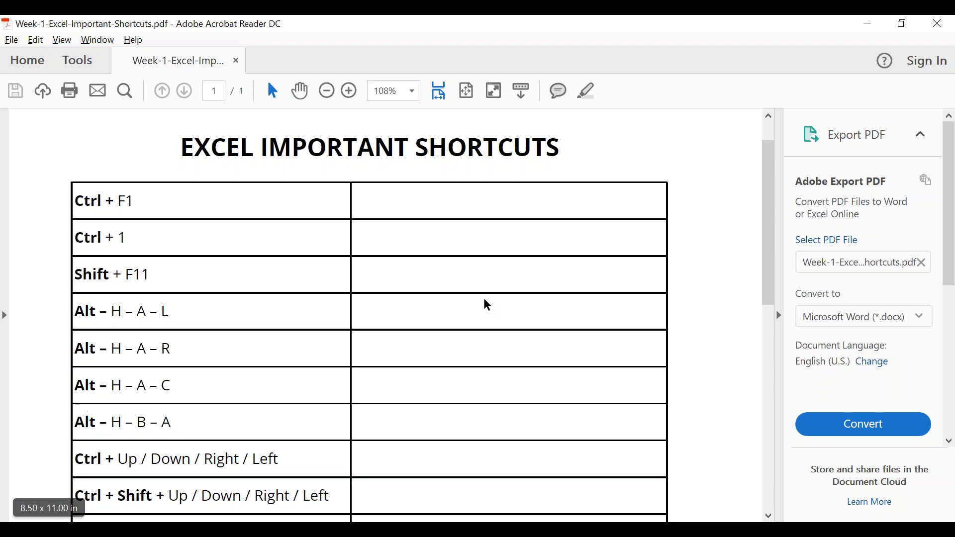
key(alt+Tab)
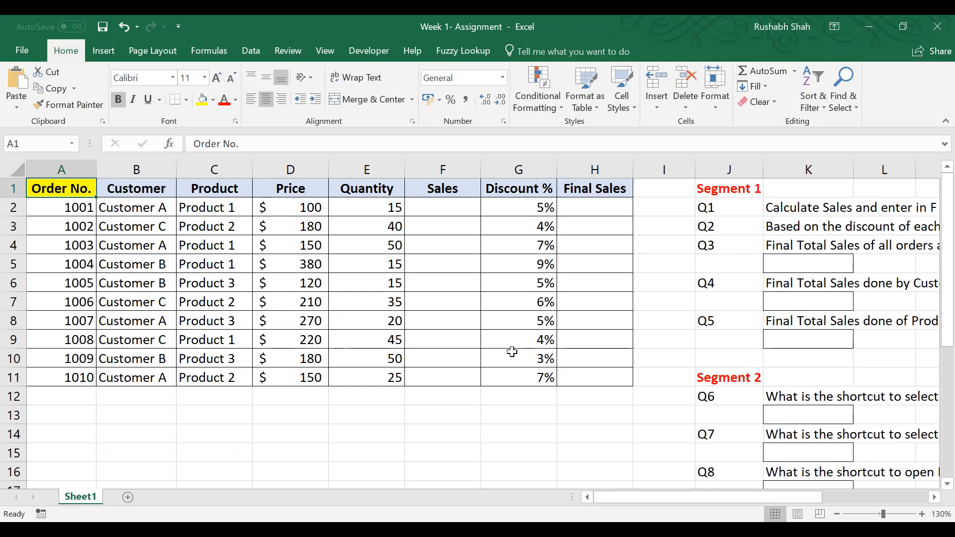
scroll(518, 353, down, 1)
drag(823, 498, 931, 497)
scroll(567, 435, down, 3)
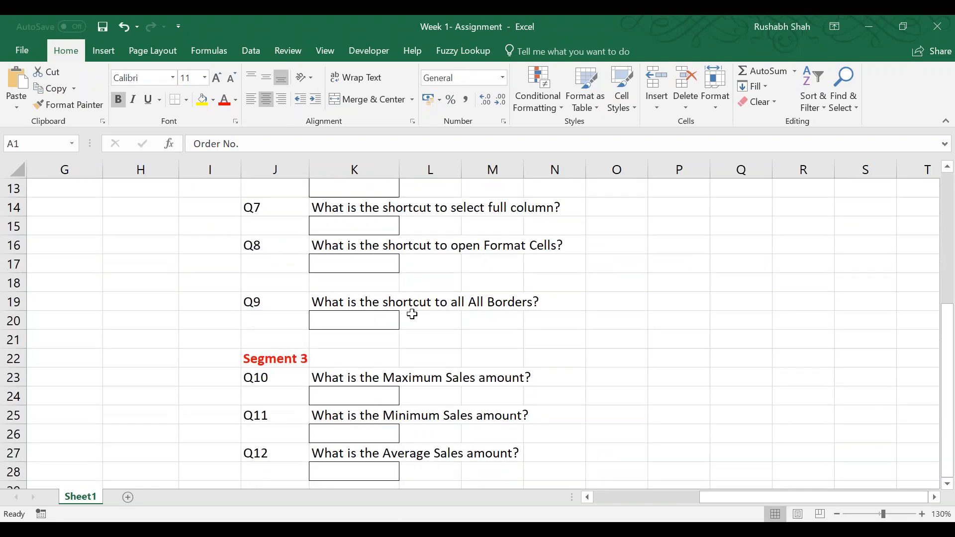
drag(355, 306, 354, 314)
drag(503, 309, 567, 322)
click(457, 298)
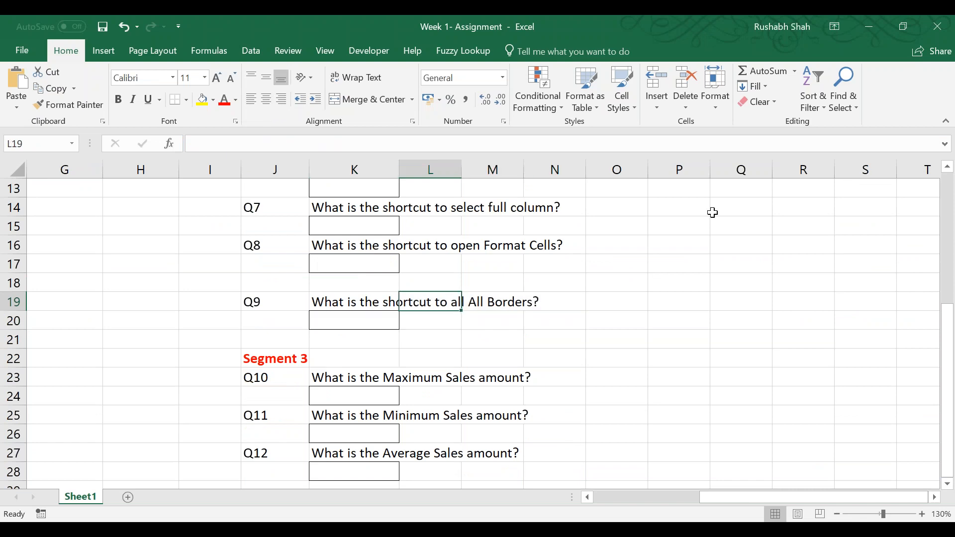
Apply All Borders to the blank range O15:Q25 beside the assignment questions.
drag(730, 193, 629, 405)
drag(723, 219, 612, 406)
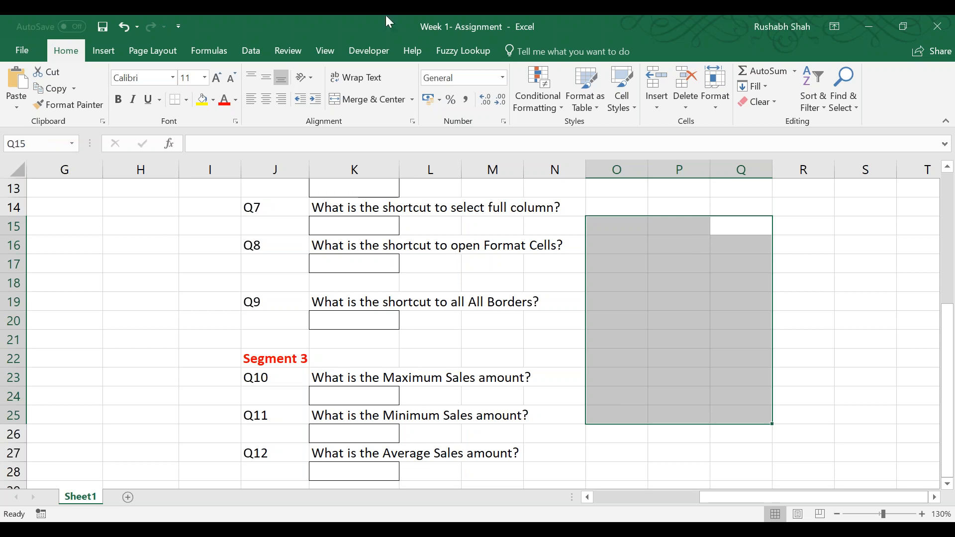
key(alt)
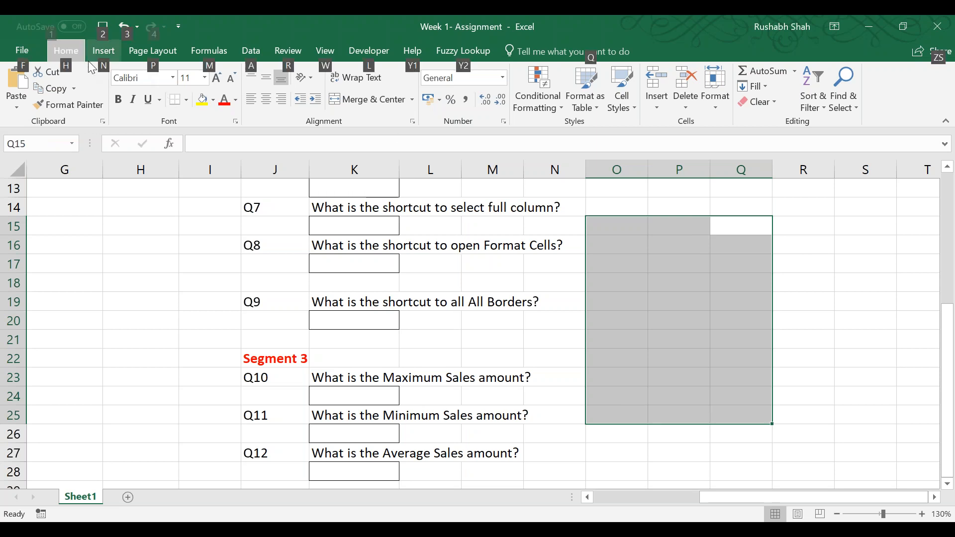
key(h)
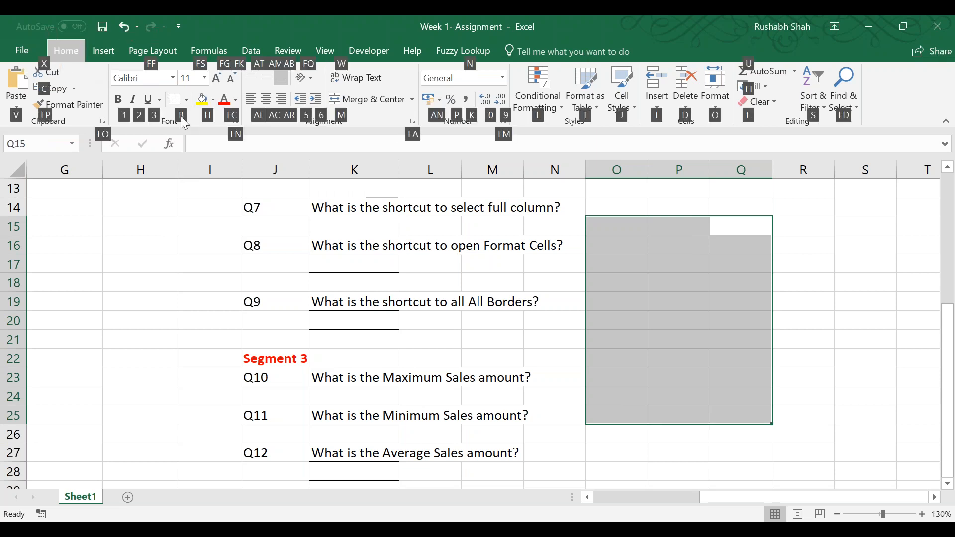
key(b)
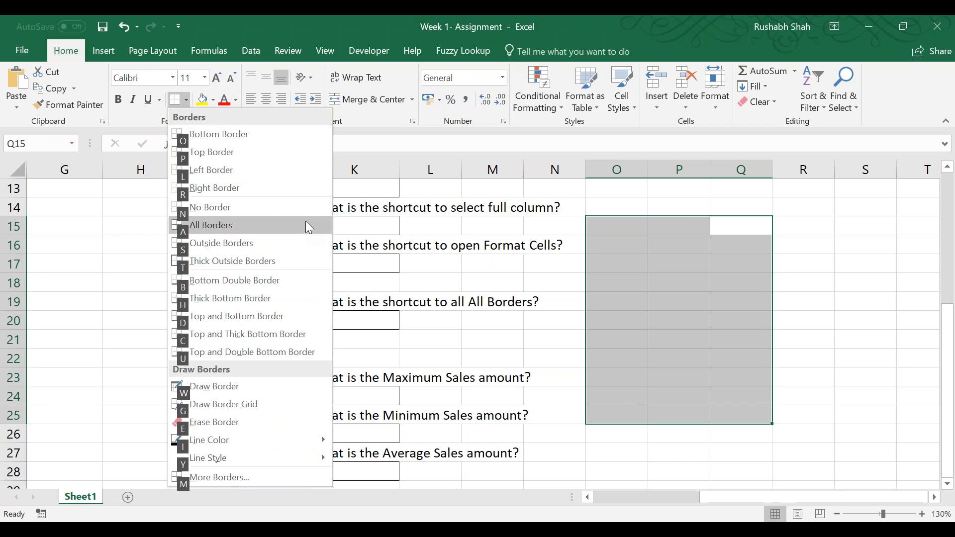
key(a)
click(656, 481)
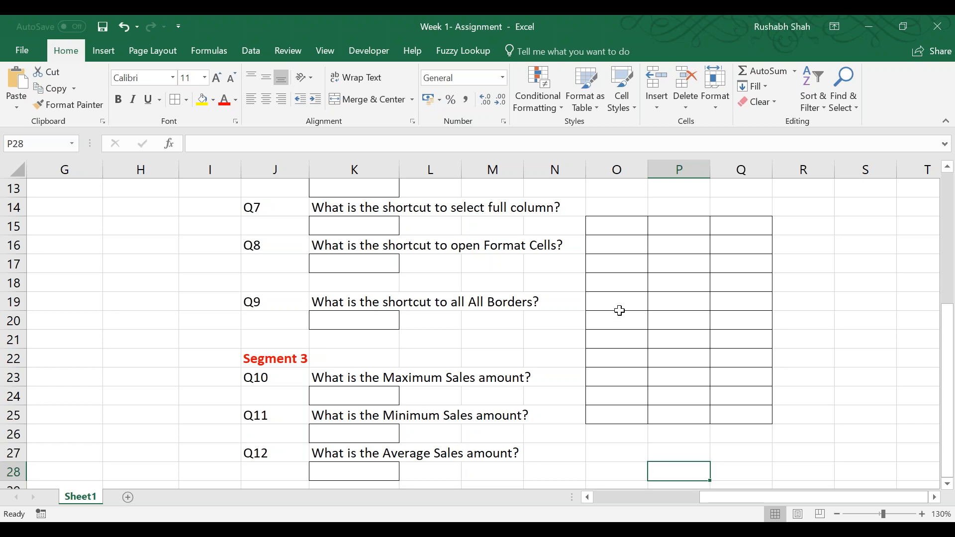
Return to the Order No. header in cell A1 and save the workbook.
key(alt+Tab)
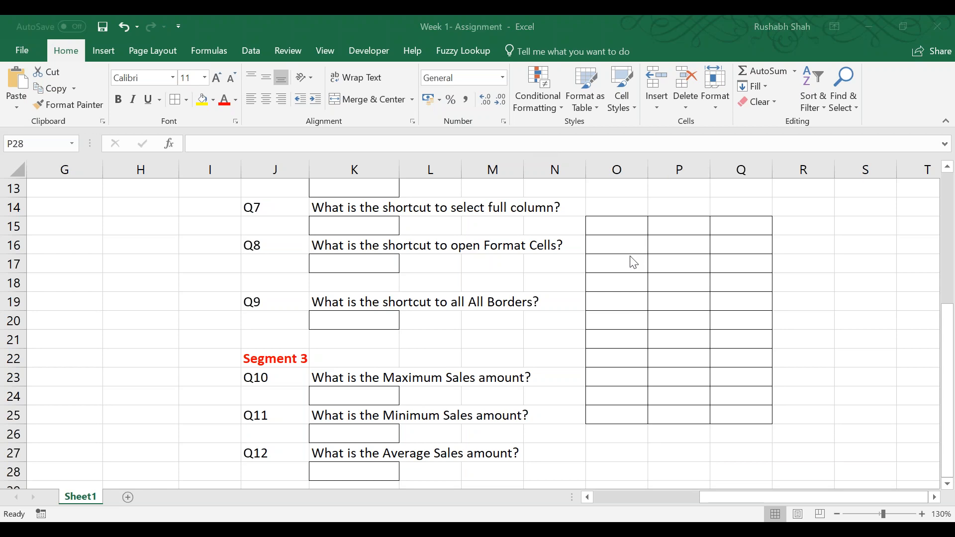
click(403, 18)
click(706, 46)
click(373, 34)
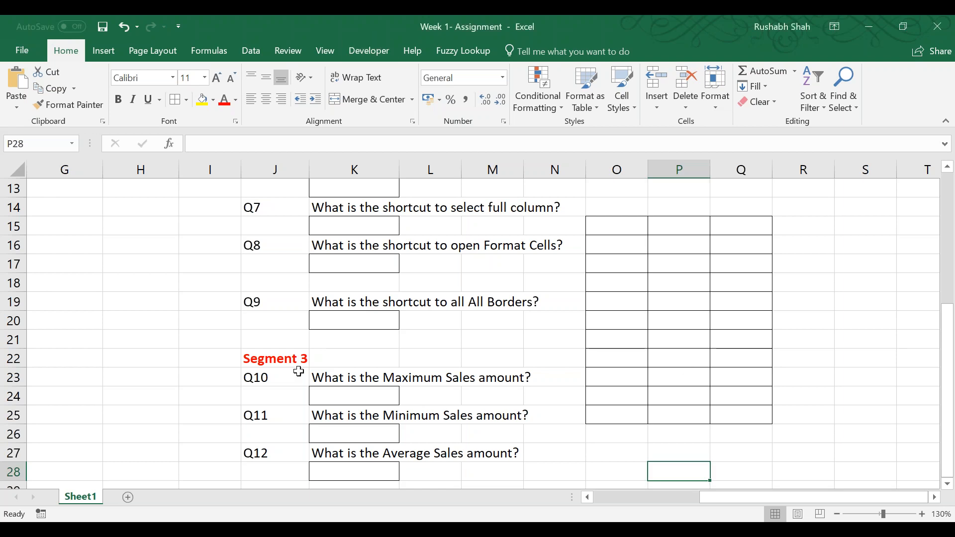
scroll(298, 372, down, 1)
scroll(299, 371, up, 5)
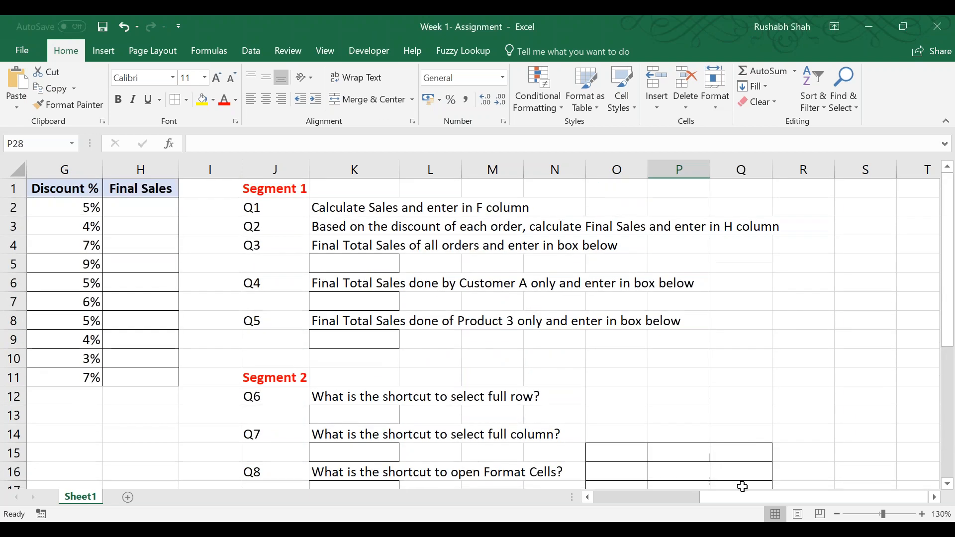
drag(722, 501, 601, 497)
click(79, 187)
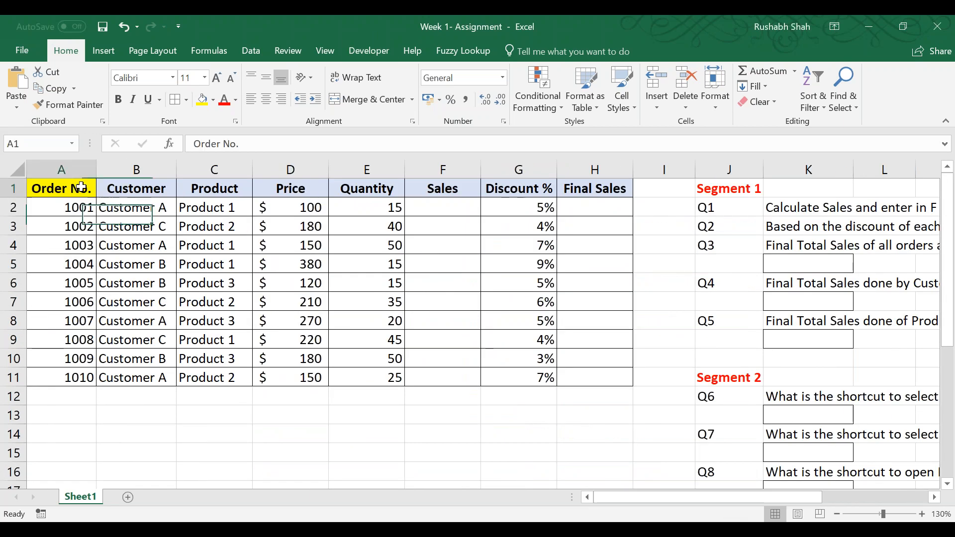
click(102, 27)
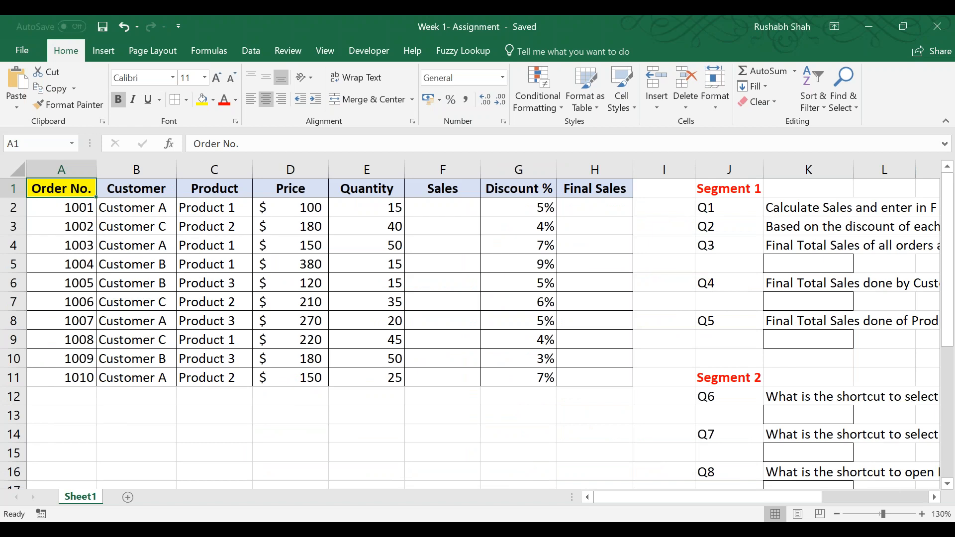
Put an outside border around the blank range D14:G19 below the order table.
scroll(292, 334, down, 2)
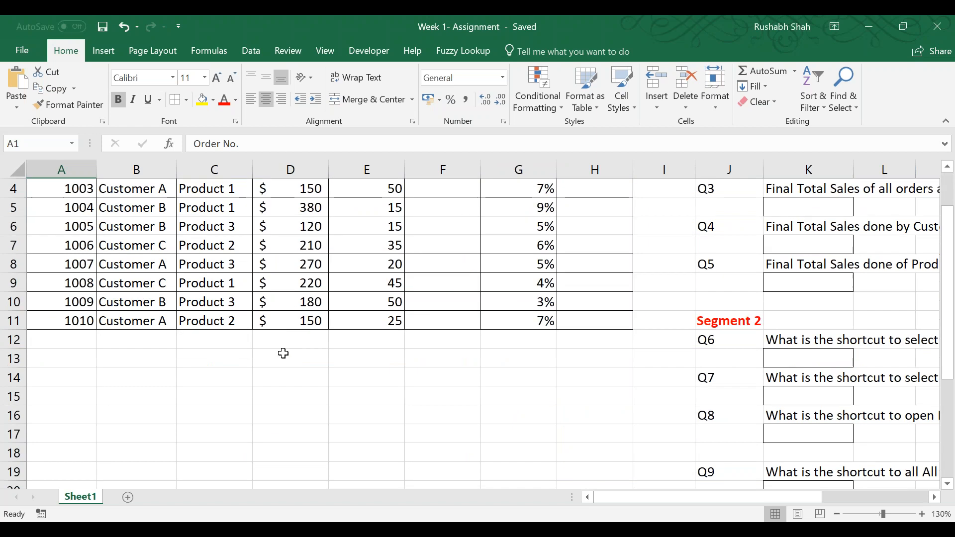
drag(267, 321, 497, 413)
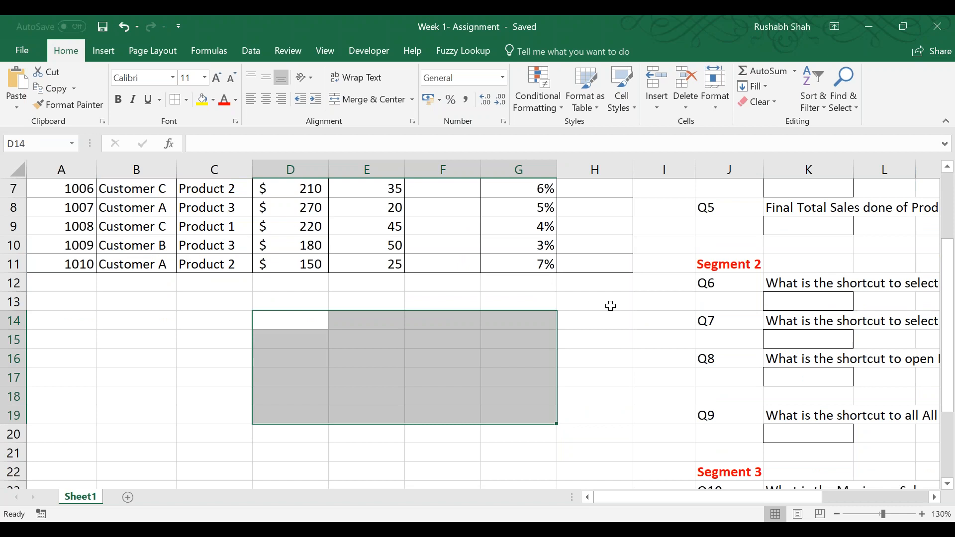
key(ctrl+shift+7)
mouse_move(611, 306)
mouse_down()
mouse_move(443, 339)
mouse_move(596, 301)
mouse_up()
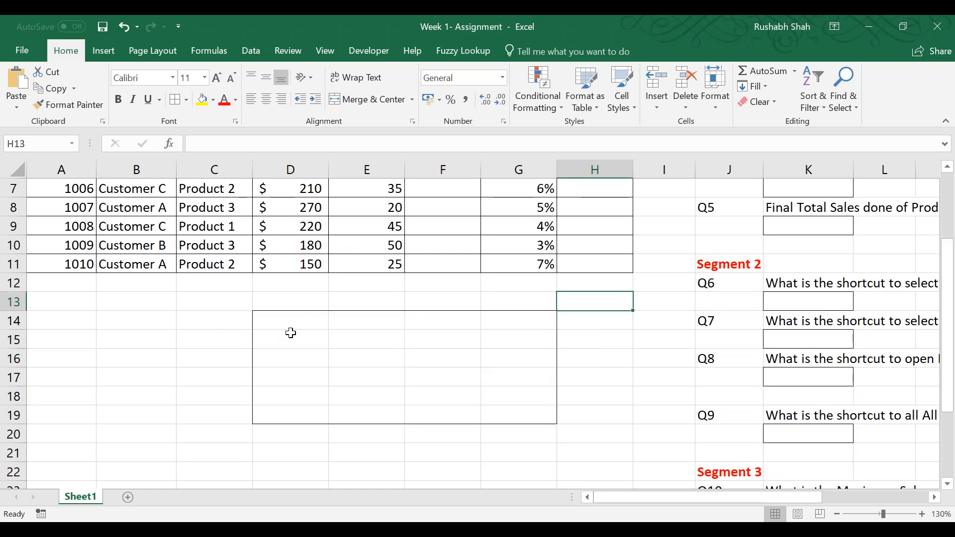
drag(517, 327, 294, 409)
click(600, 362)
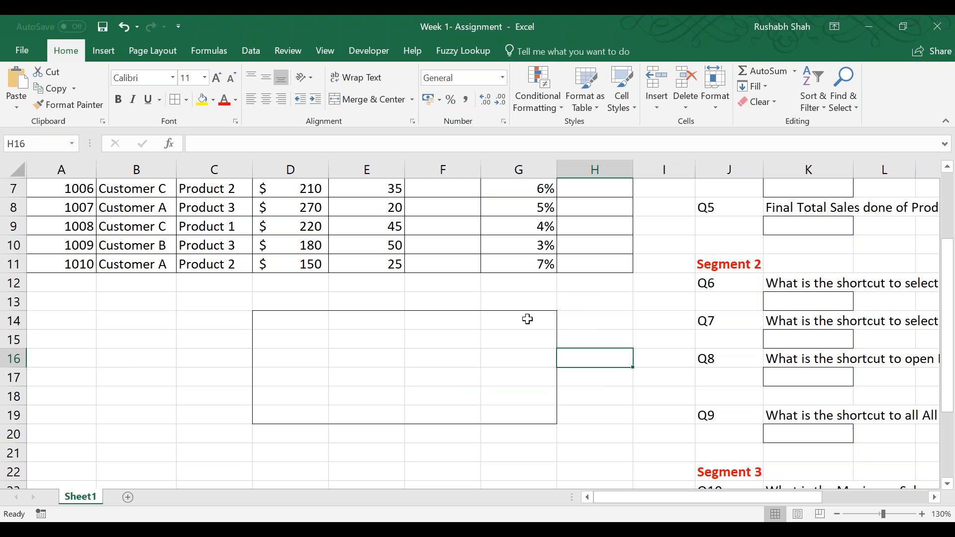
scroll(300, 373, down, 3)
drag(214, 339, 467, 413)
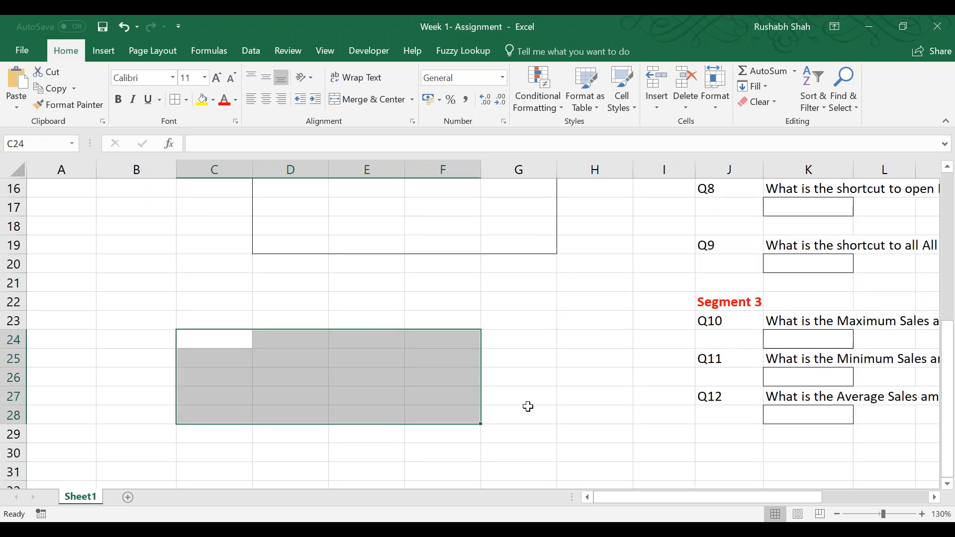
drag(528, 407, 528, 404)
click(563, 322)
click(541, 342)
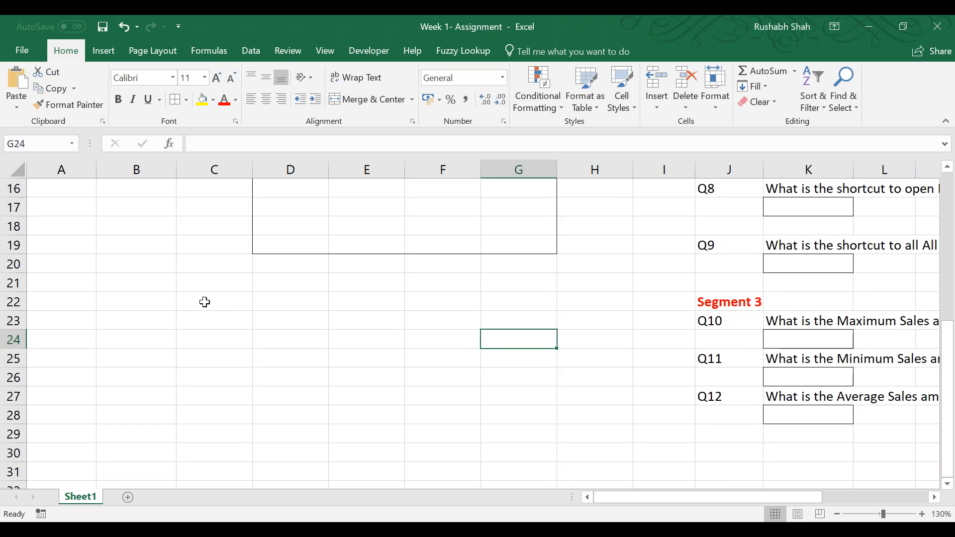
Apply All Borders to the outlined range D14:G19 below the order table.
scroll(204, 368, up, 2)
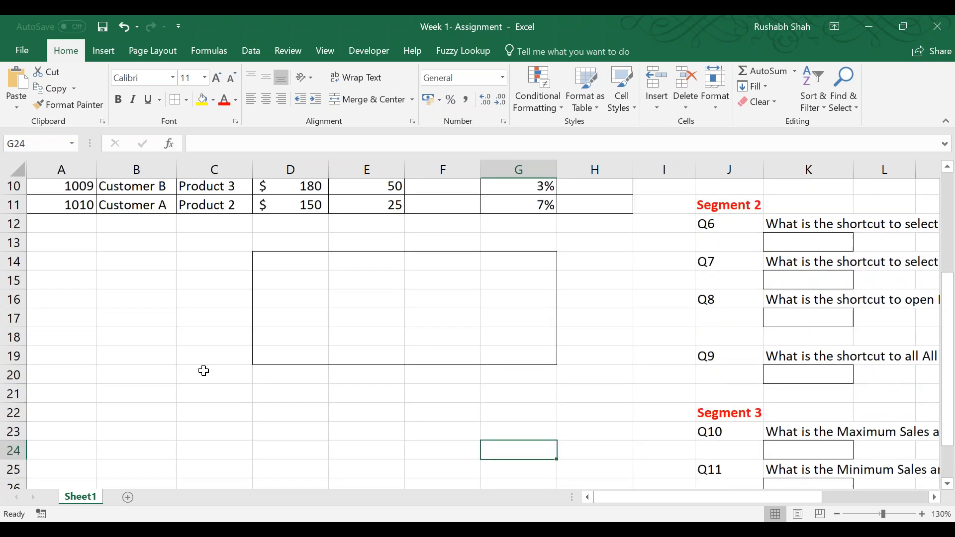
drag(271, 262, 524, 362)
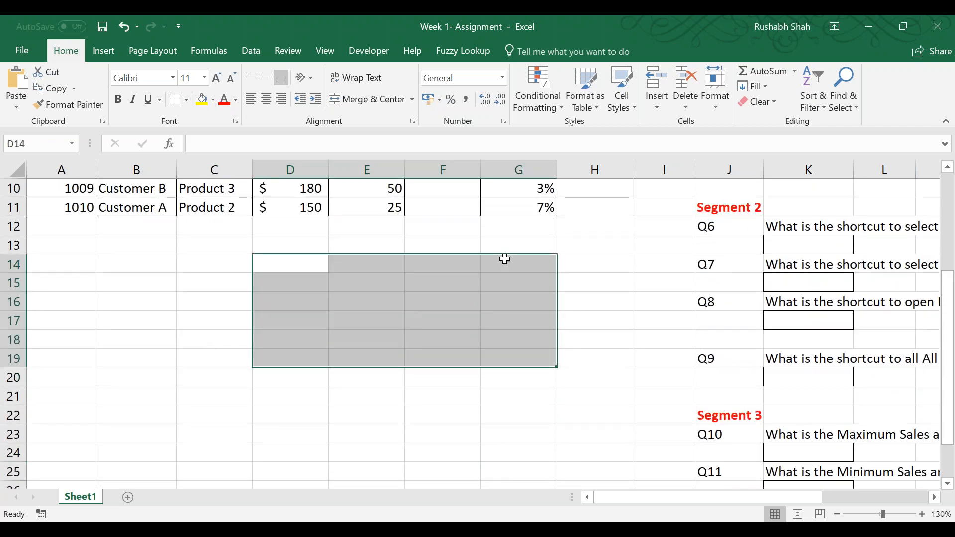
key(alt+h)
key(b)
key(a)
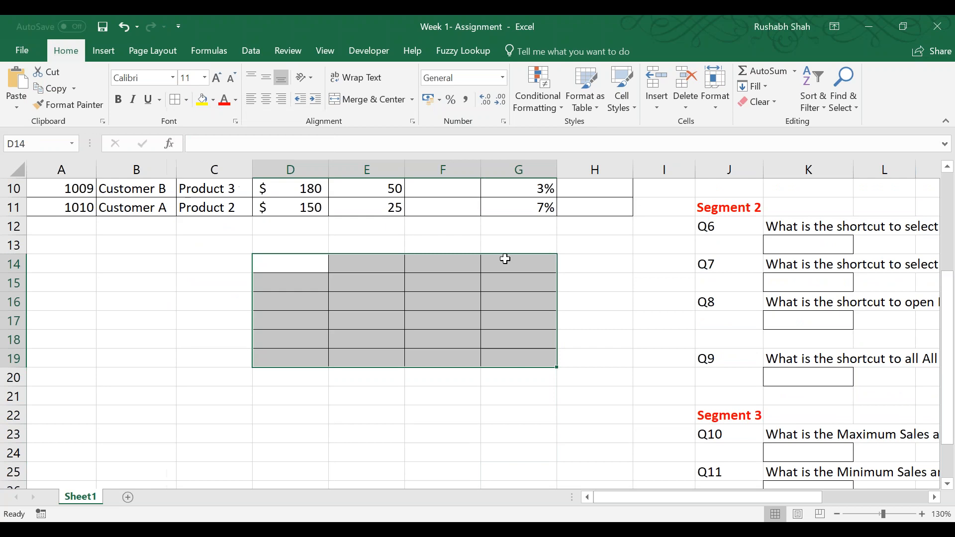
click(505, 259)
Put an outside border around the blank range C22:G28.
scroll(514, 364, down, 2)
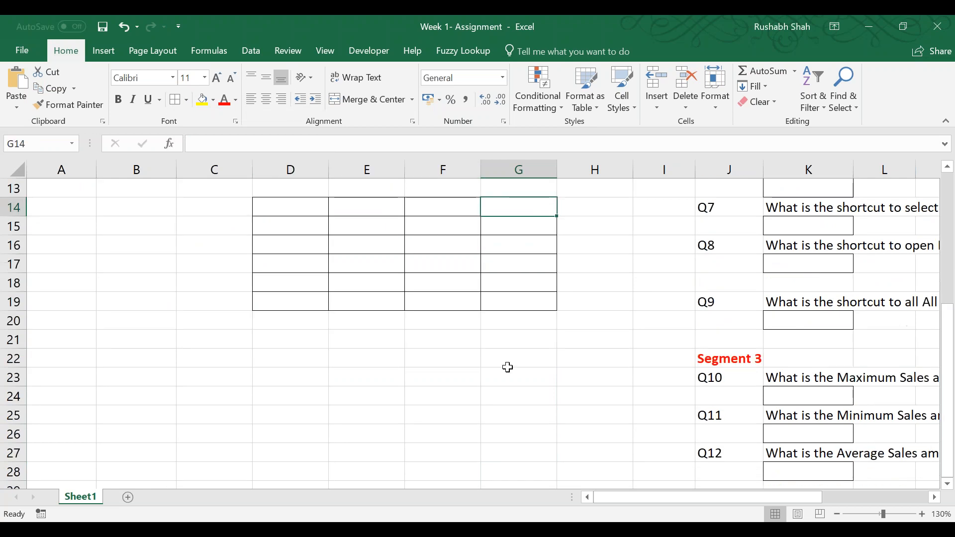
drag(249, 301, 501, 417)
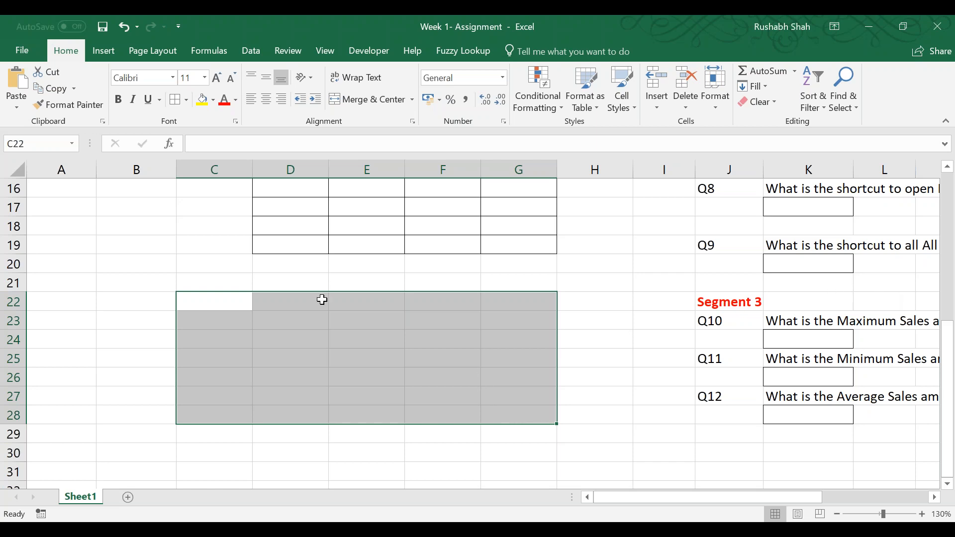
click(167, 208)
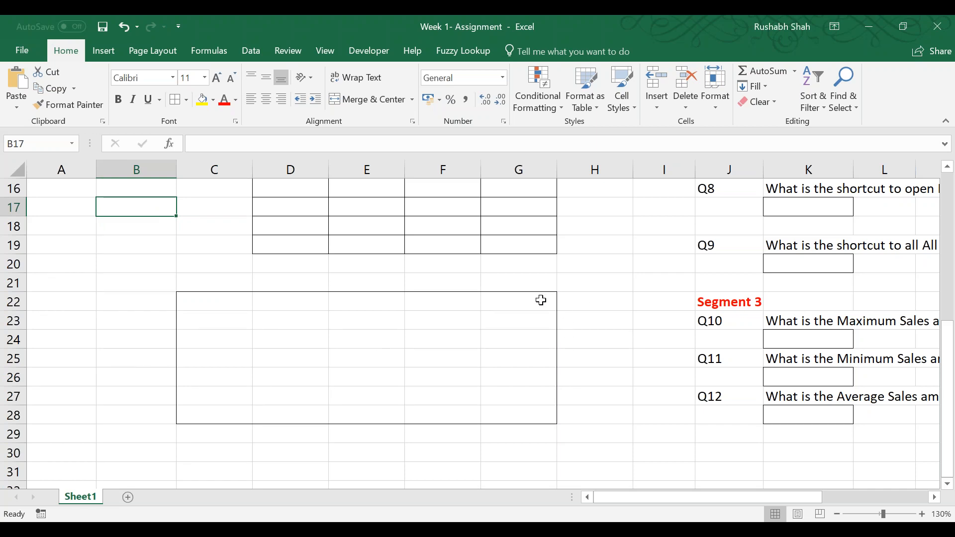
drag(542, 301, 215, 418)
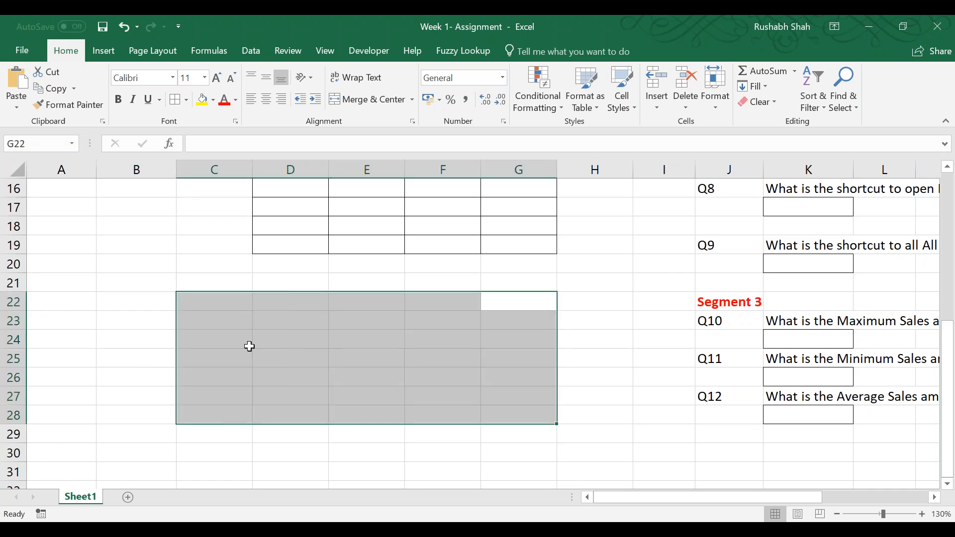
scroll(390, 366, down, 2)
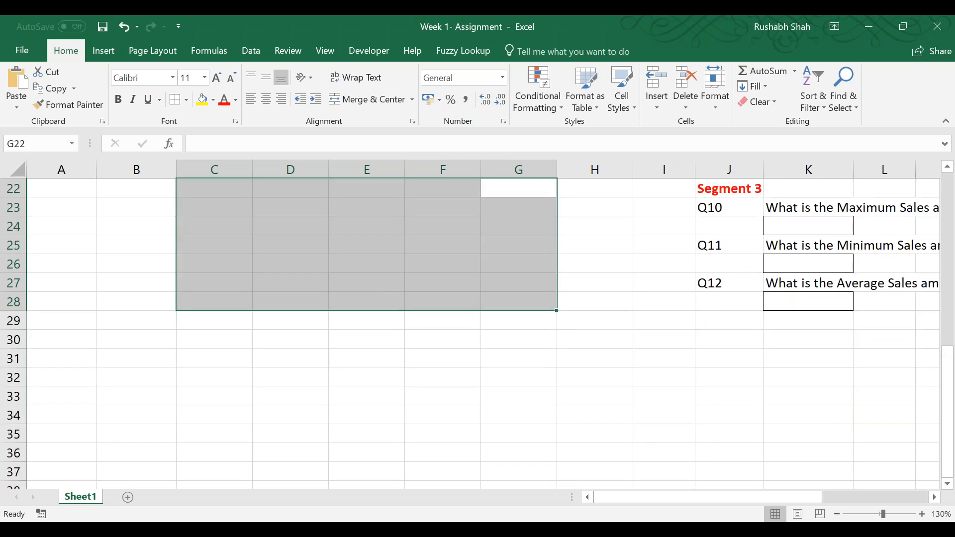
click(360, 352)
Start a SUM formula in Q5's answer box, cell K9.
scroll(360, 352, up, 7)
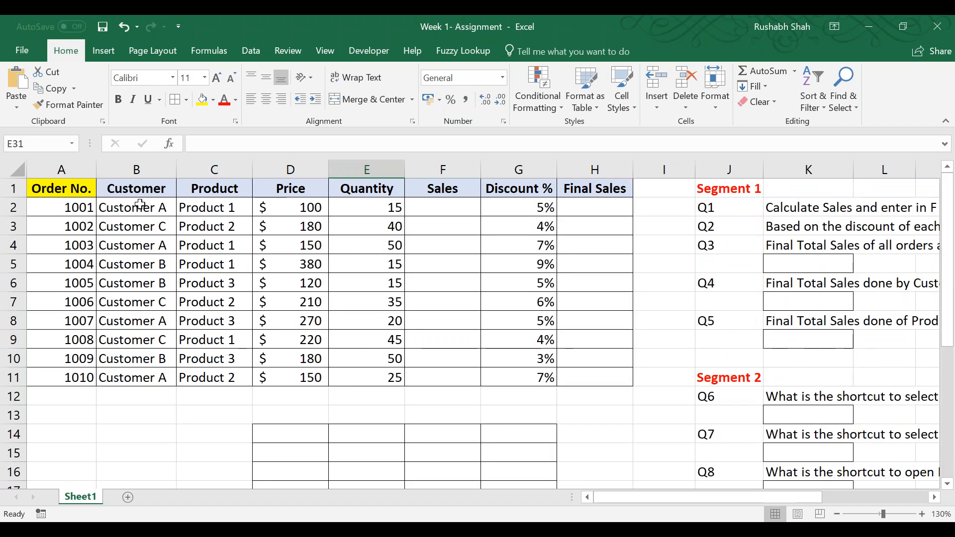
click(89, 189)
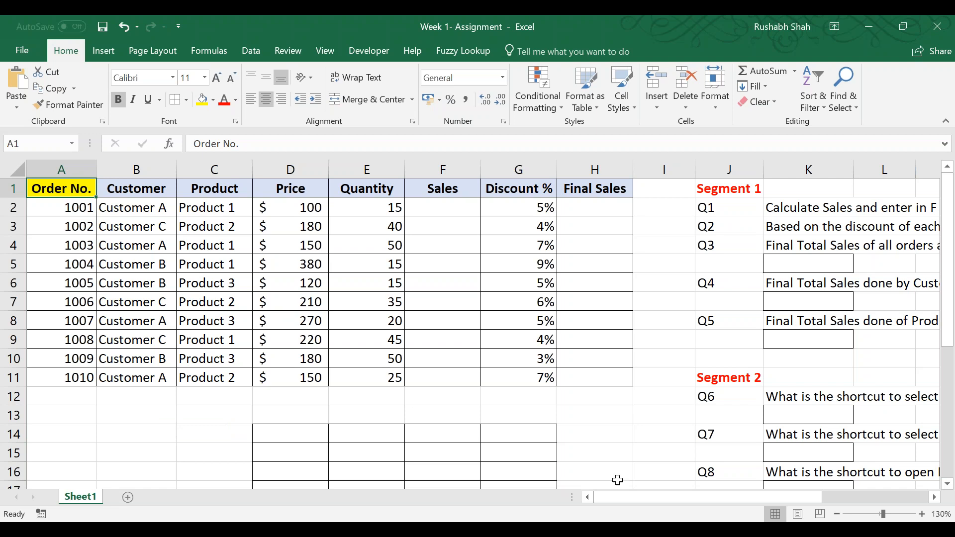
drag(623, 503, 759, 502)
click(359, 338)
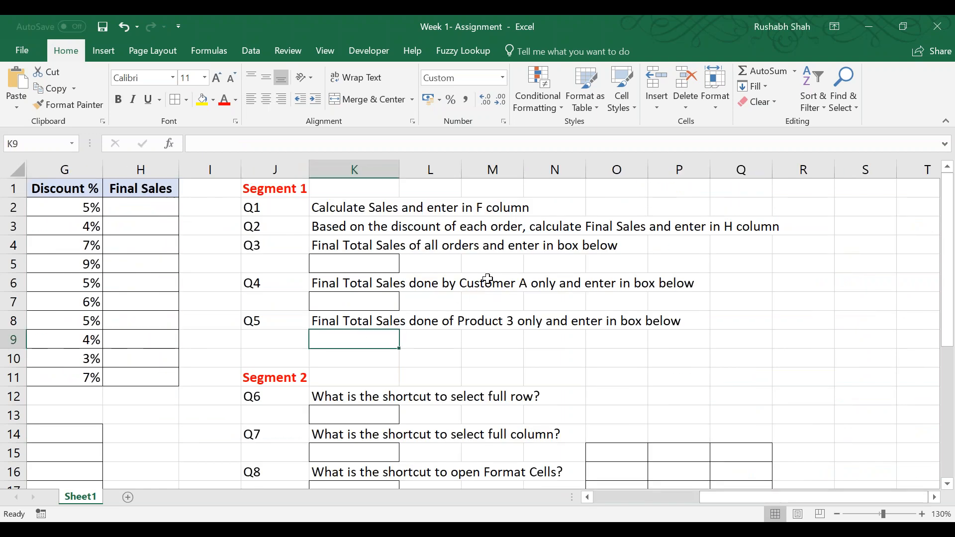
key(Left)
key(Left)
key(Left)
key(Left)
key(Left)
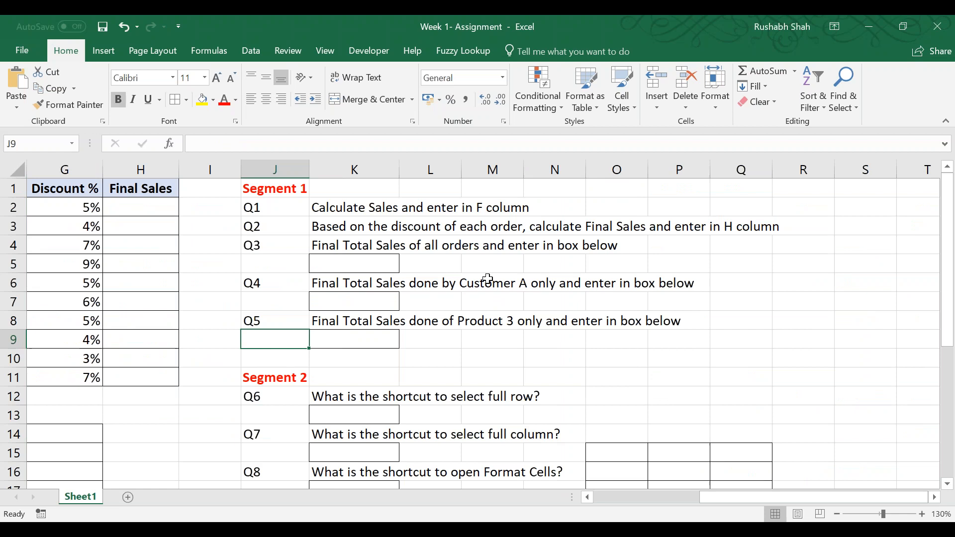
key(Right)
key(Right)
key(Right)
key(Right)
key(Right)
text(=sum)
key(Tab)
Set the first argument of K9's SUM formula to H6, a Product 3 row in the Final Sales column.
key(Left)
key(Left)
key(Left)
key(Left)
key(Left)
key(Left)
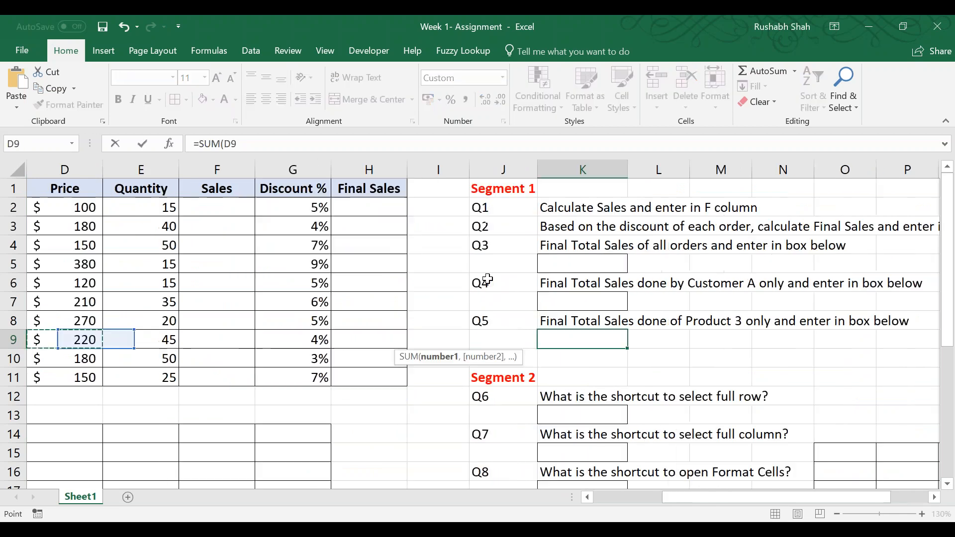
key(Left)
key(Left)
key(Left)
key(Left)
key(Up)
key(Up)
key(Up)
key(Right)
key(Right)
key(Right)
key(Up)
key(Up)
key(Right)
key(Right)
key(Right)
key(Up)
key(Right)
key(Up)
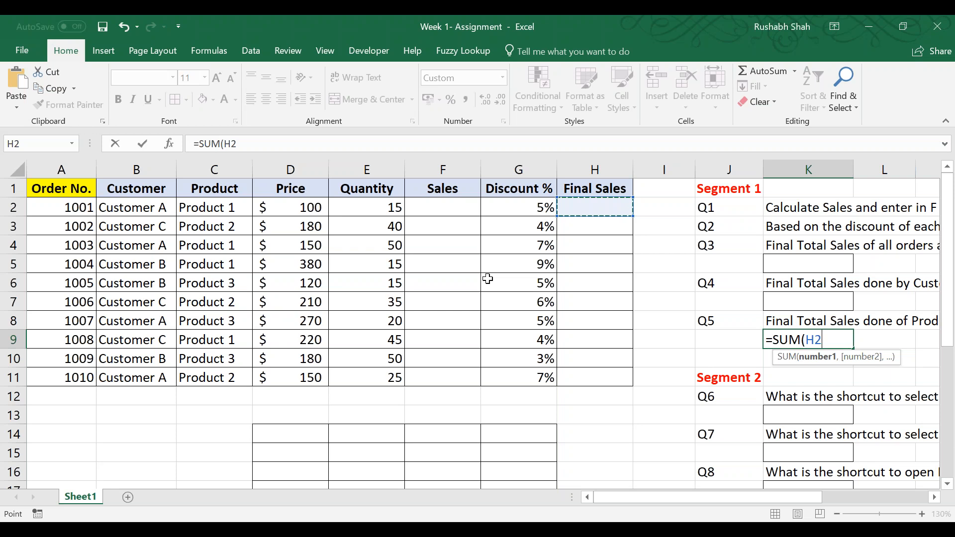
key(Down)
key(Down)
key(Down)
key(Down)
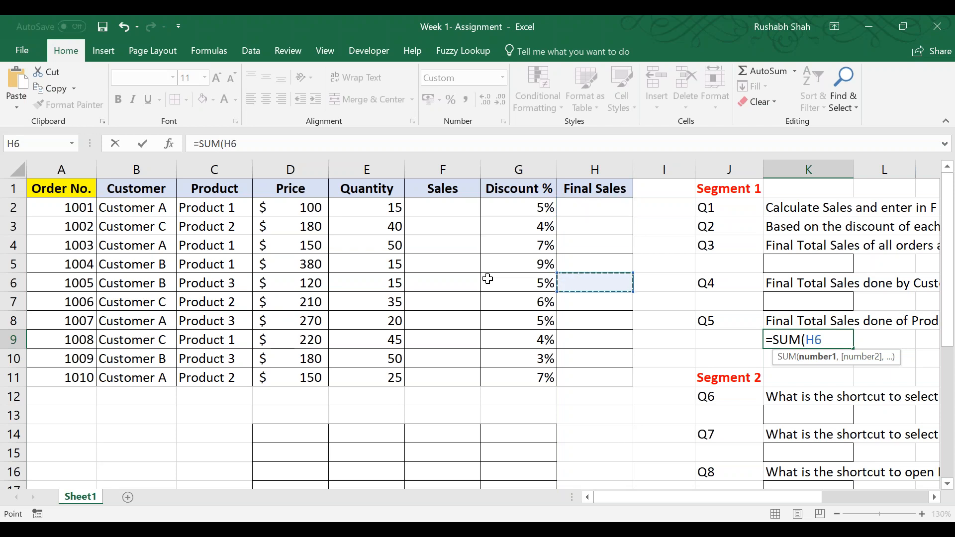
Add H10 as the second argument and enter the formula =SUM(H6,H10) in K9.
text(,)
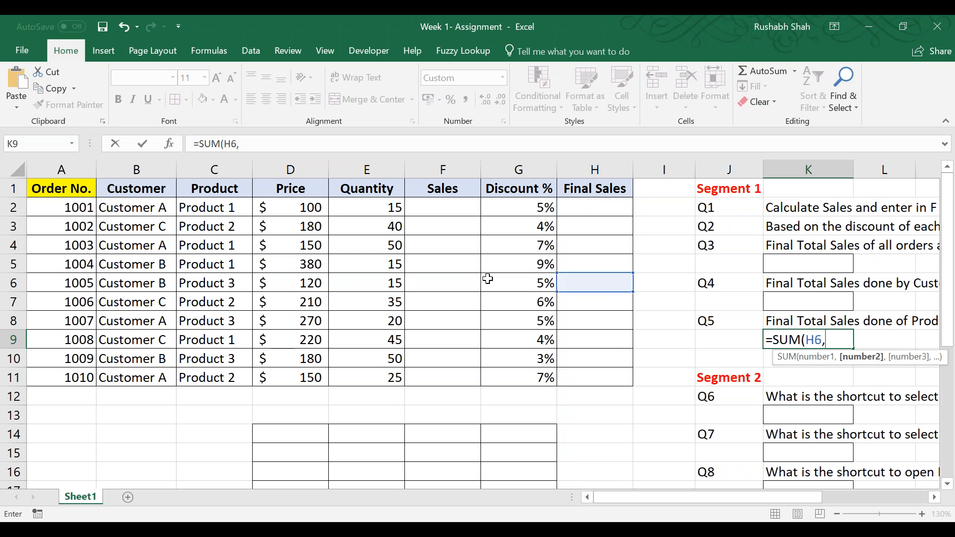
click(566, 356)
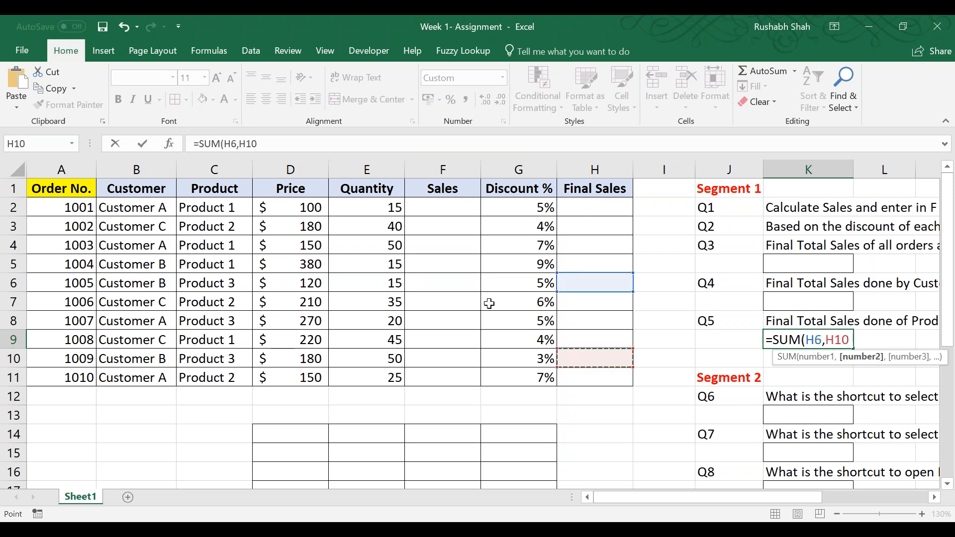
text())
key(Tab)
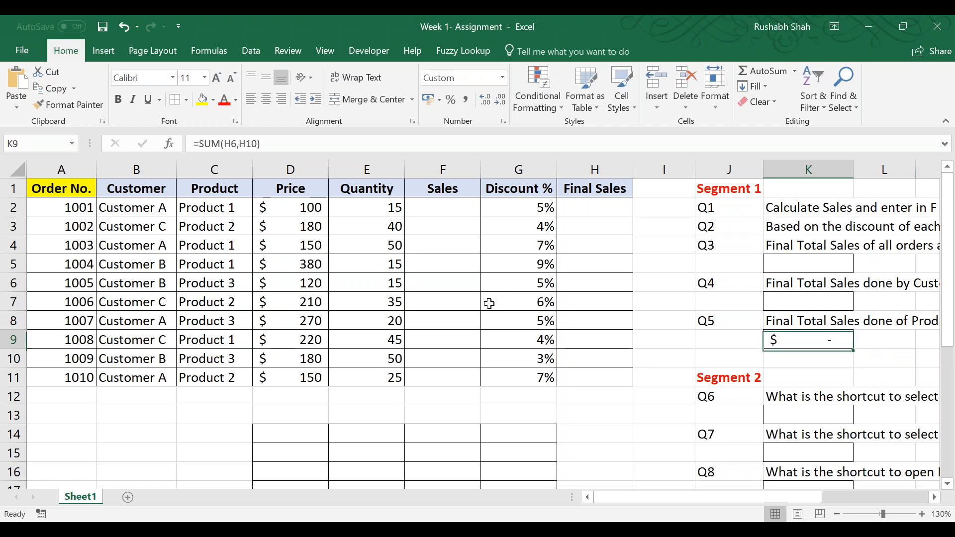
Open the SUM formula in K9 for in-cell editing, close it again and save the assignment workbook.
key(Right)
key(Right)
key(Right)
key(Right)
key(Right)
key(Left)
key(Left)
key(Left)
key(Left)
key(Left)
key(Left)
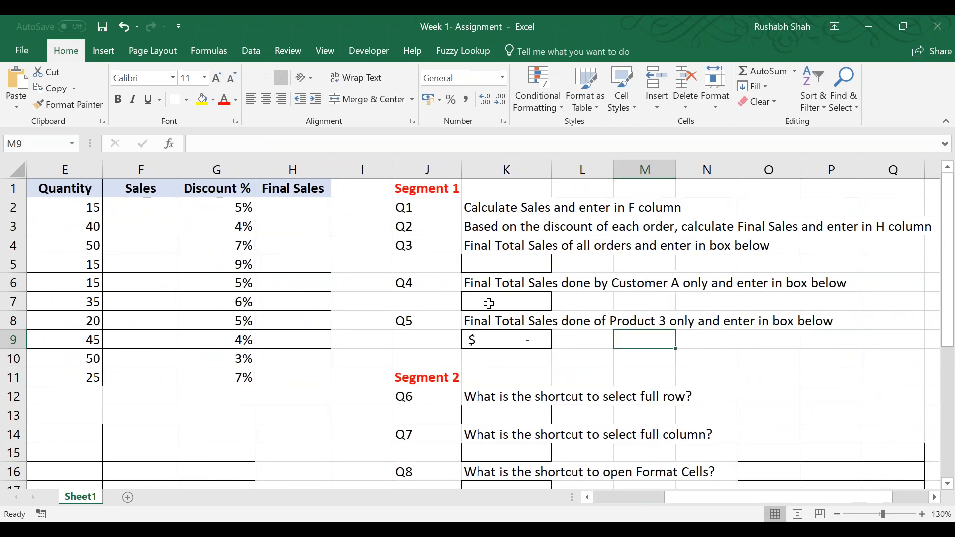
key(F2)
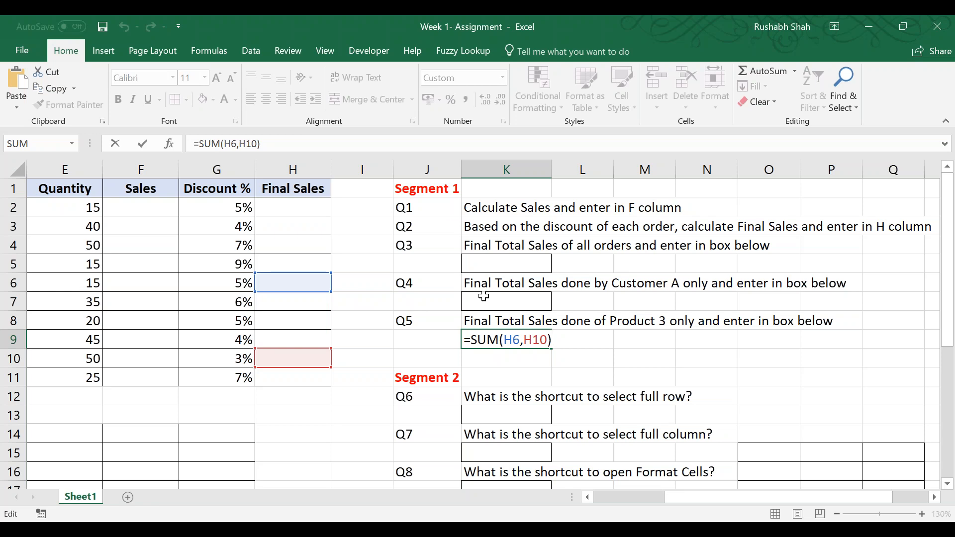
key(Return)
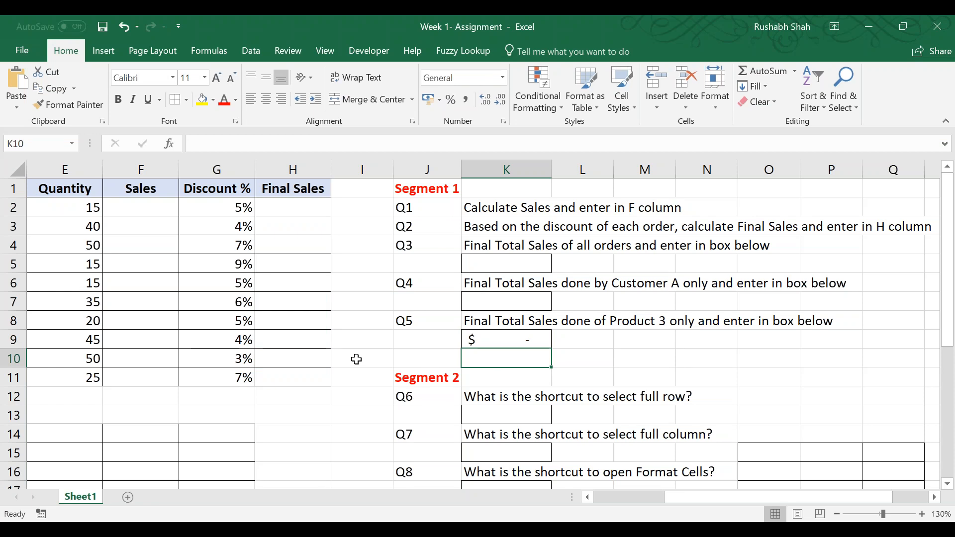
key(ctrl+s)
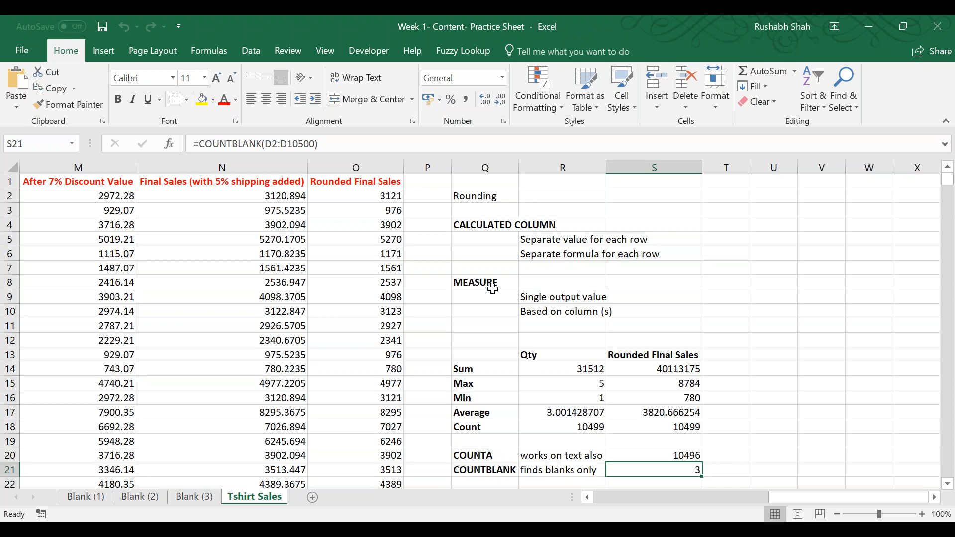
Look through the blank sheets of the Week 1- Content- Practice Sheet workbook and return to cell A1 of Tshirt Sales.
click(141, 497)
click(84, 497)
click(194, 497)
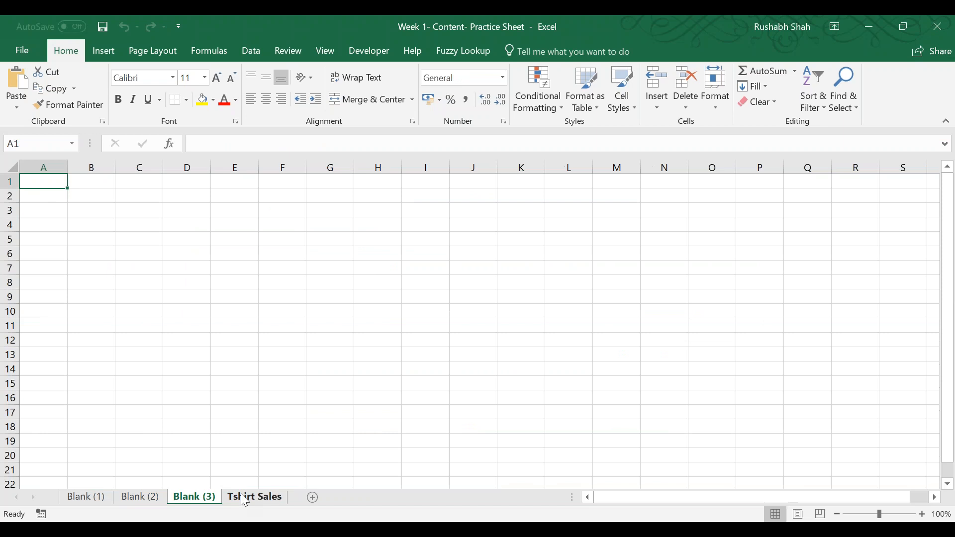
click(244, 497)
click(286, 281)
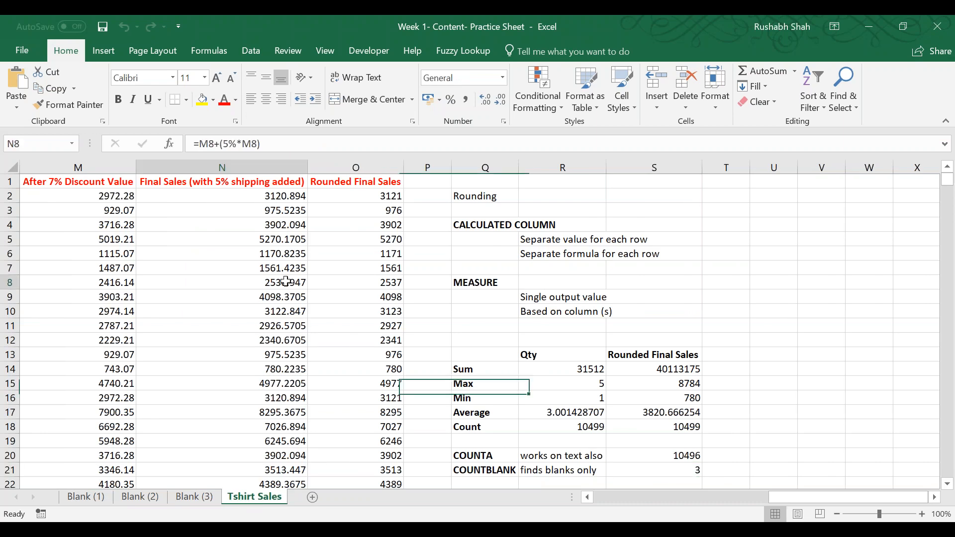
key(ctrl+Home)
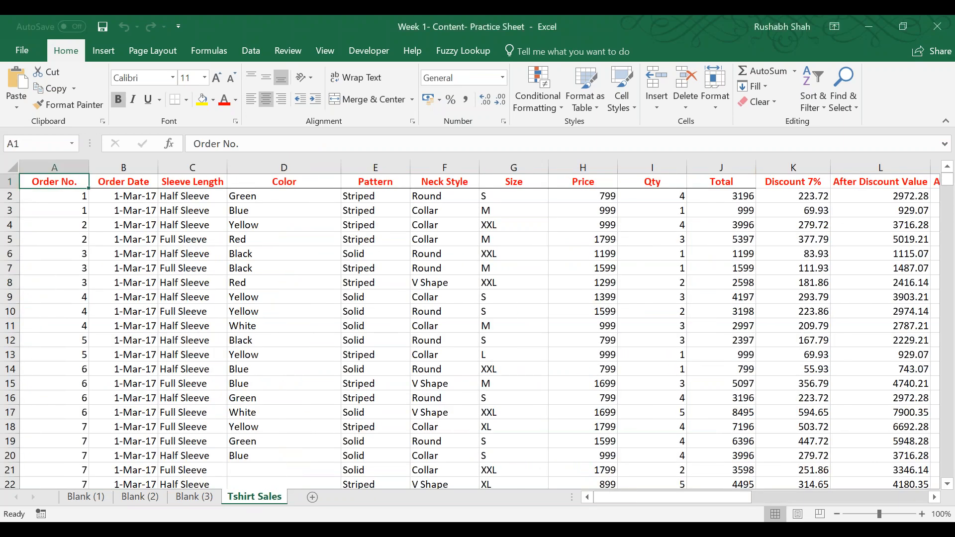
Switch to the Week 2 - Content- Practice Sheet workbook and enlarge the Tshirt Sales (1) table, bringing up the Freeze Panes options.
key(alt+Tab)
key(alt+Tab)
key(alt+Tab)
key(alt+Tab)
key(alt+Tab)
key(alt+Tab)
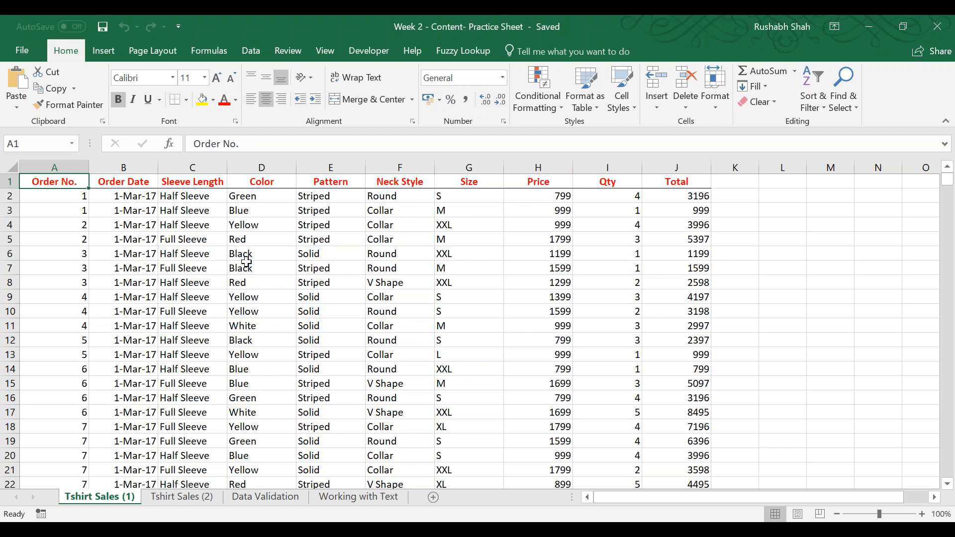
scroll(246, 262, up, 9)
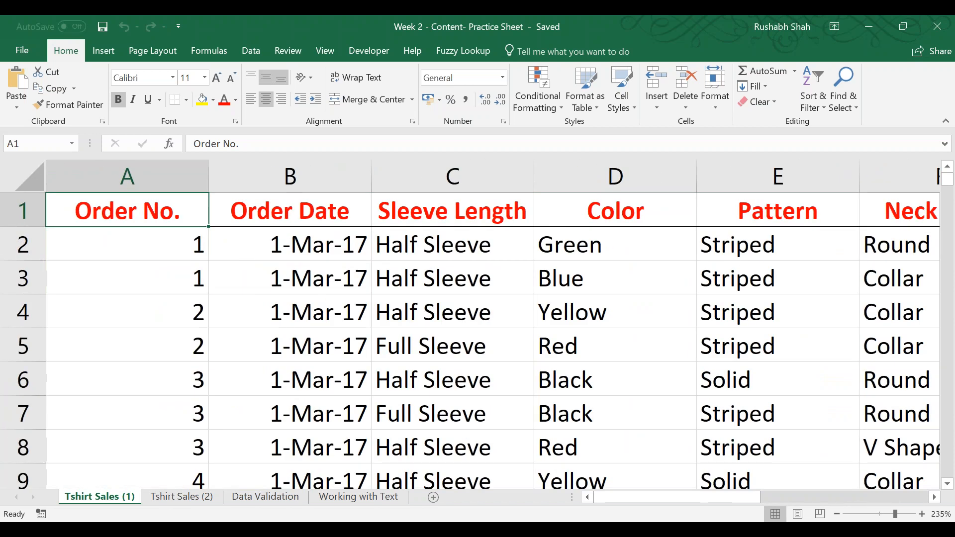
click(332, 48)
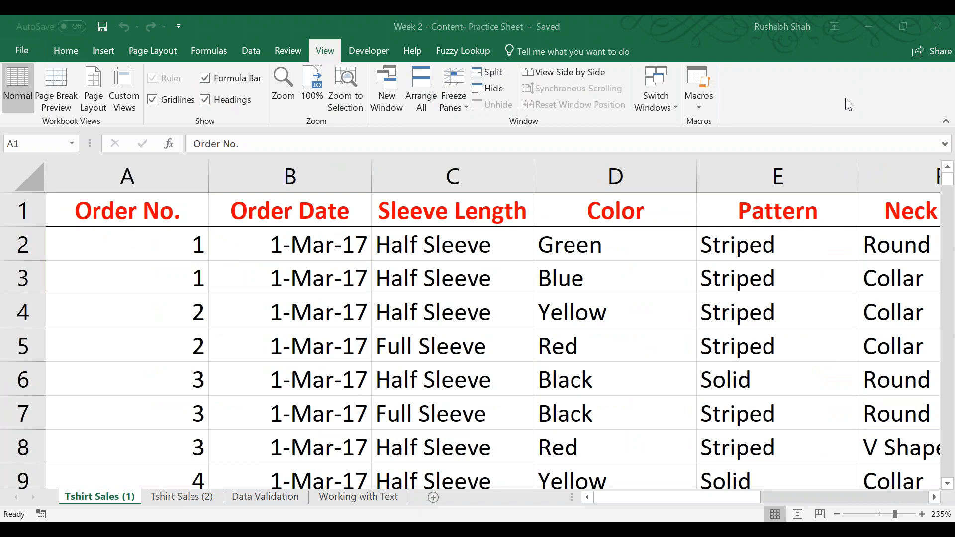
click(461, 97)
click(461, 97)
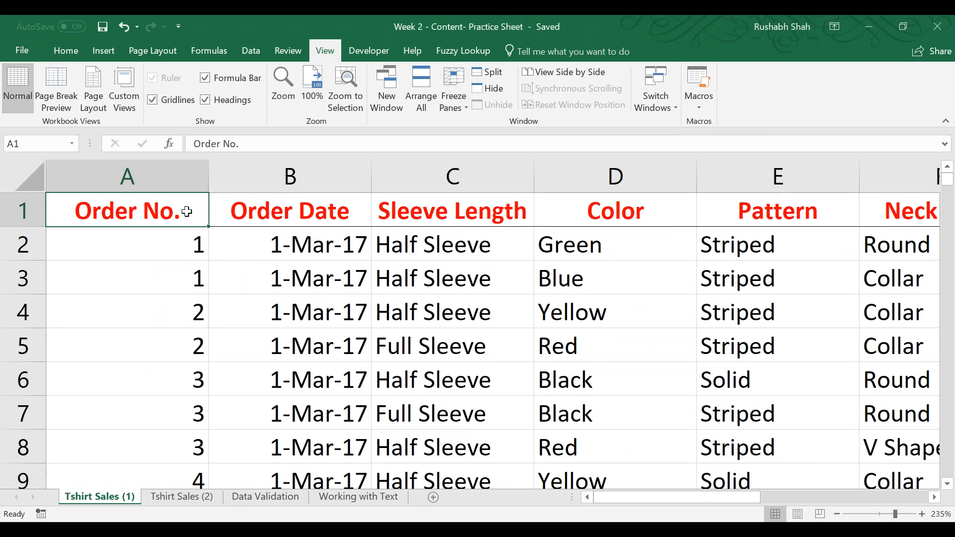
Examine how the header row behaves down the long Tshirt Sales (1) table without frozen panes, ending back at cell A1.
ctrl+scroll(220, 250, down, 2)
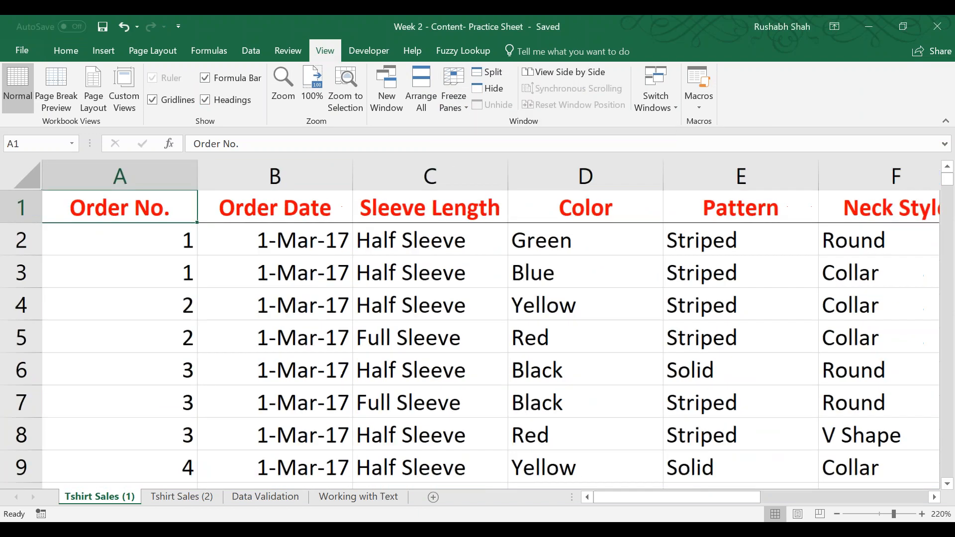
scroll(250, 307, down, 4)
scroll(251, 307, down, 15)
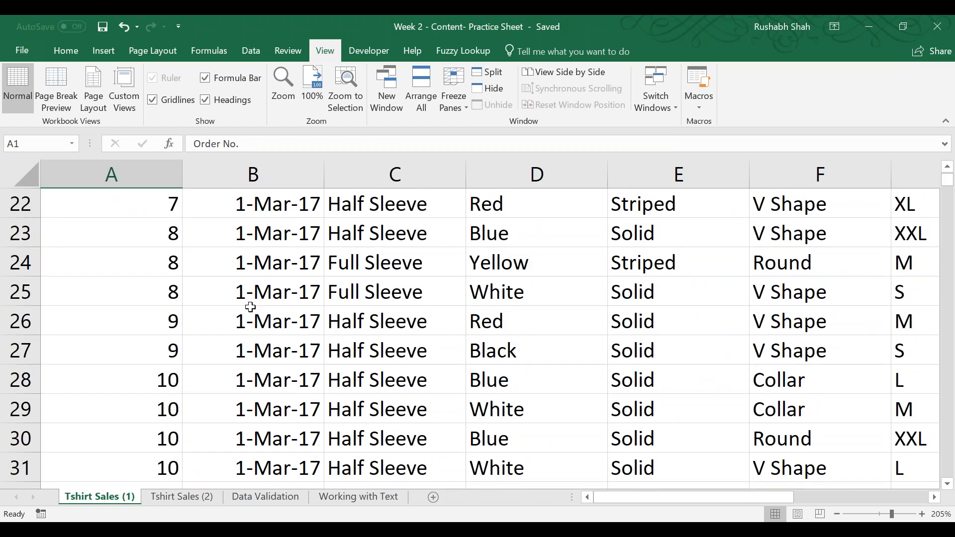
scroll(250, 307, down, 10)
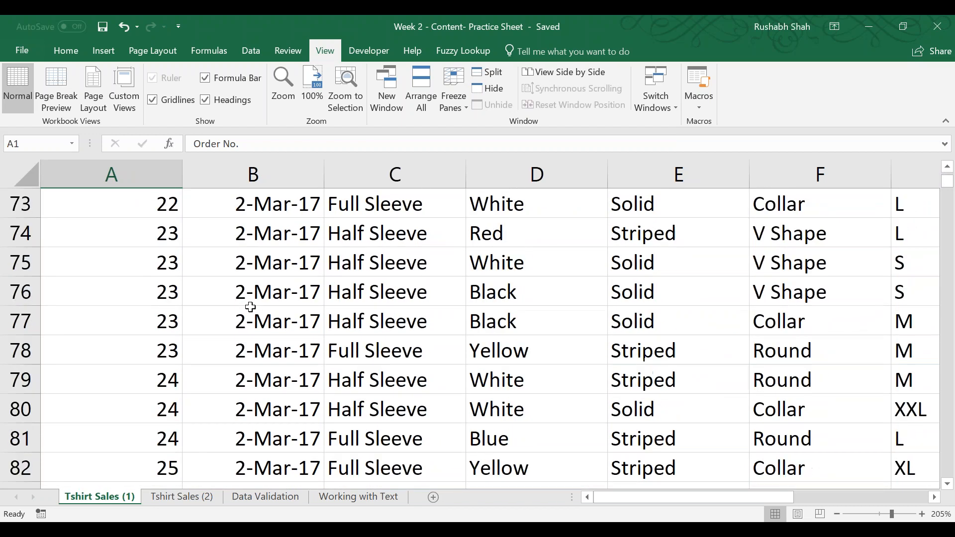
scroll(250, 306, down, 16)
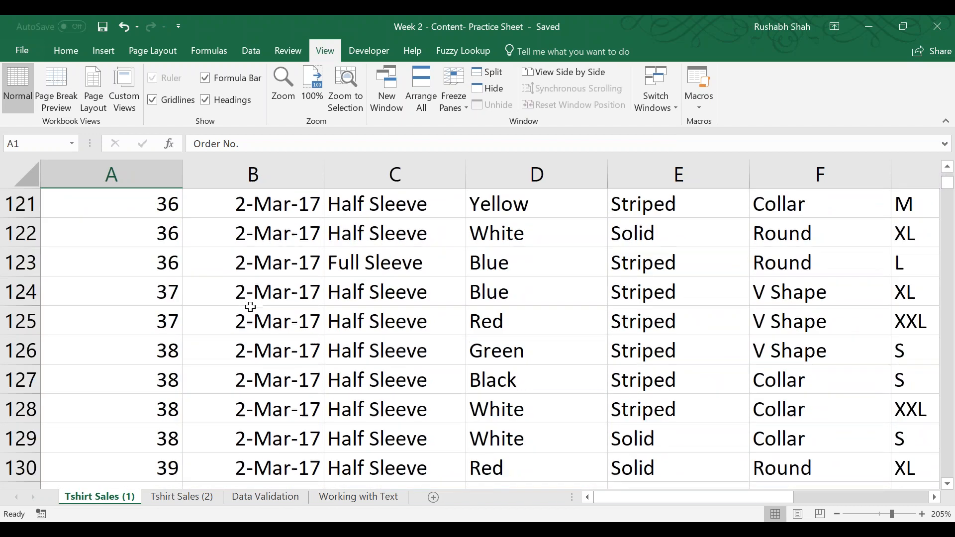
scroll(250, 307, down, 6)
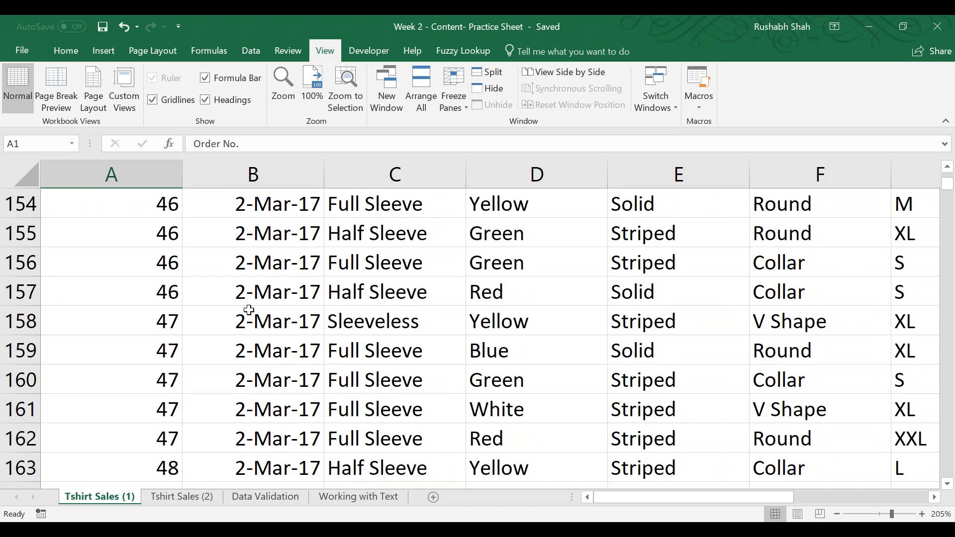
scroll(247, 310, down, 2)
scroll(246, 311, down, 20)
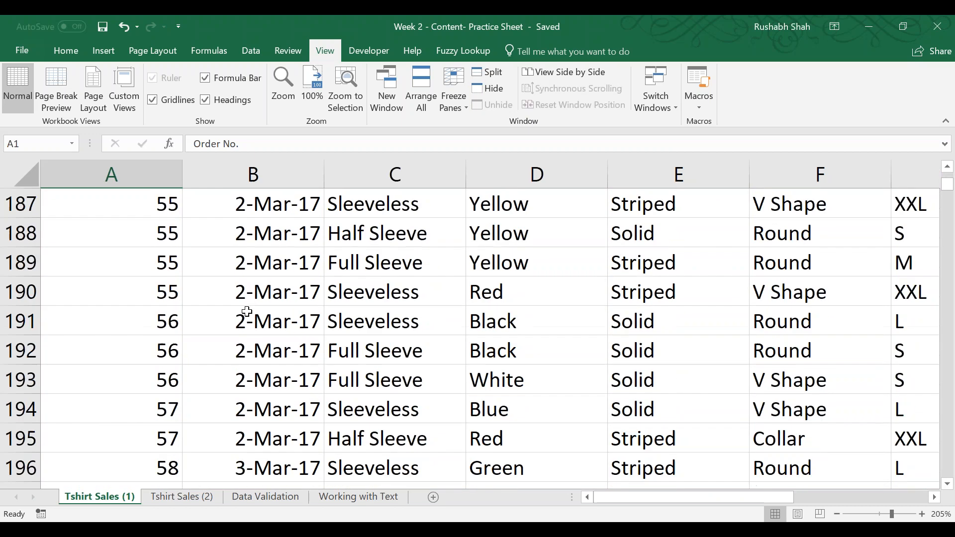
scroll(247, 312, down, 13)
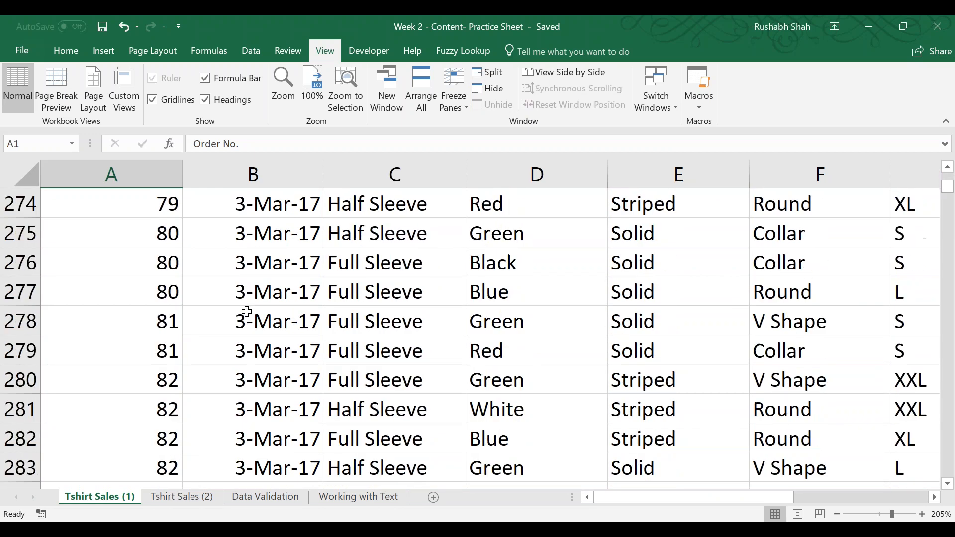
scroll(247, 313, up, 6)
key(ctrl+Home)
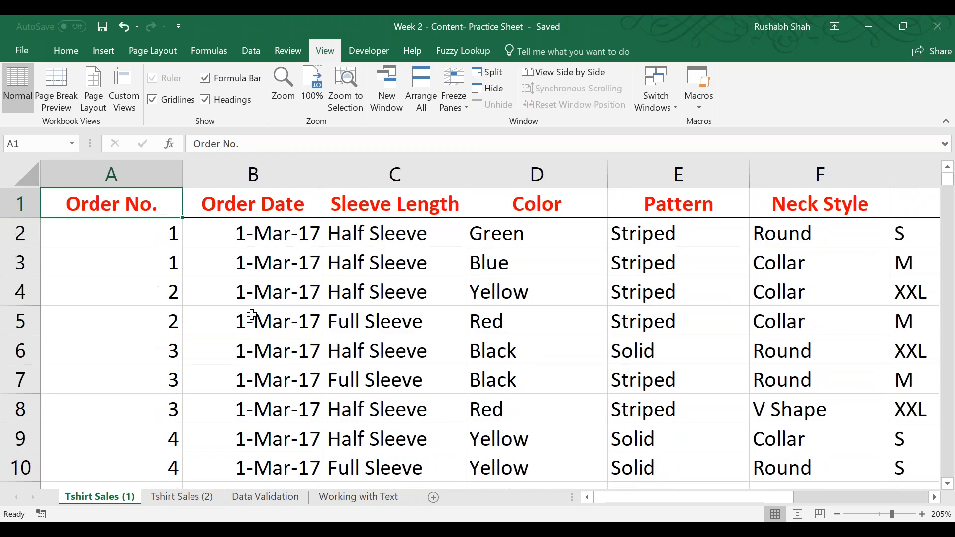
Freeze the top row of the Tshirt Sales (1) sheet and check the headers further down the table.
click(459, 90)
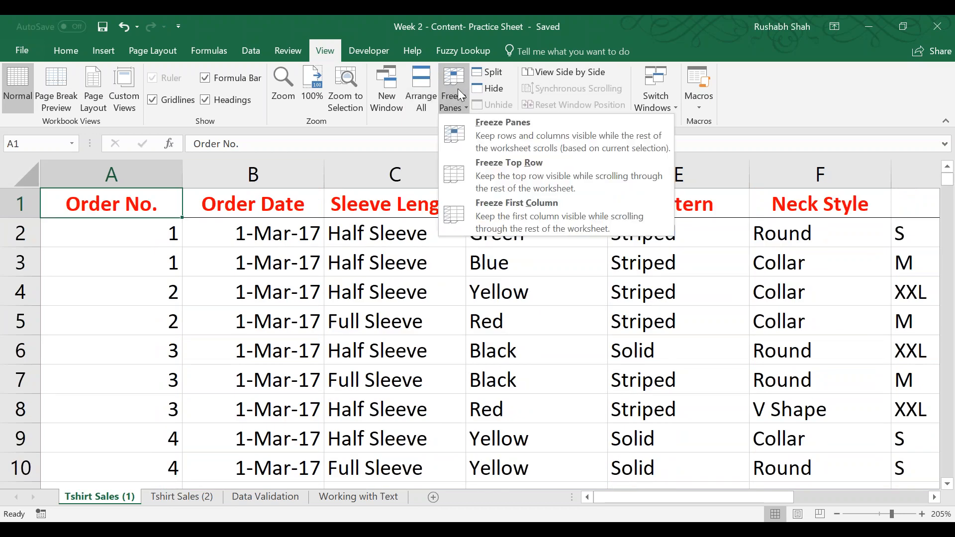
click(500, 174)
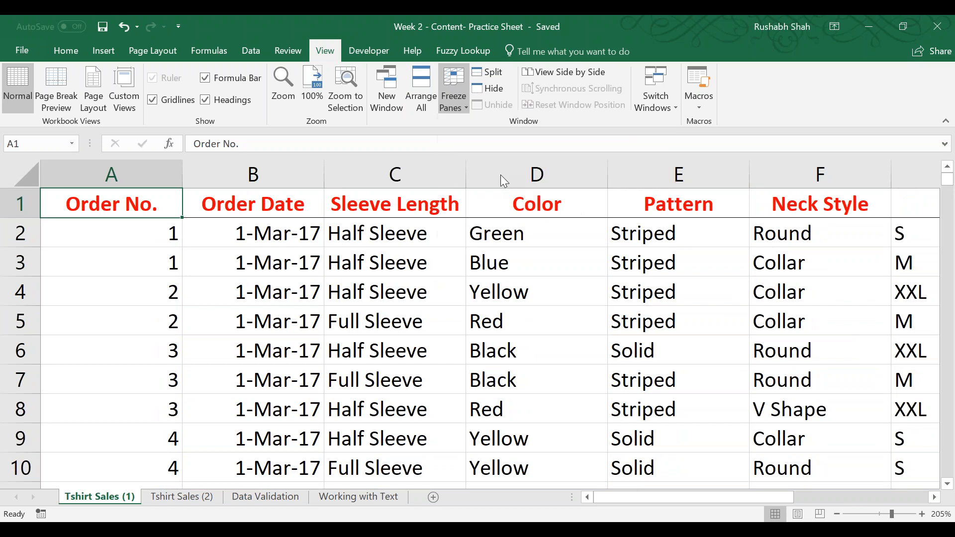
scroll(234, 290, down, 1)
scroll(234, 290, down, 15)
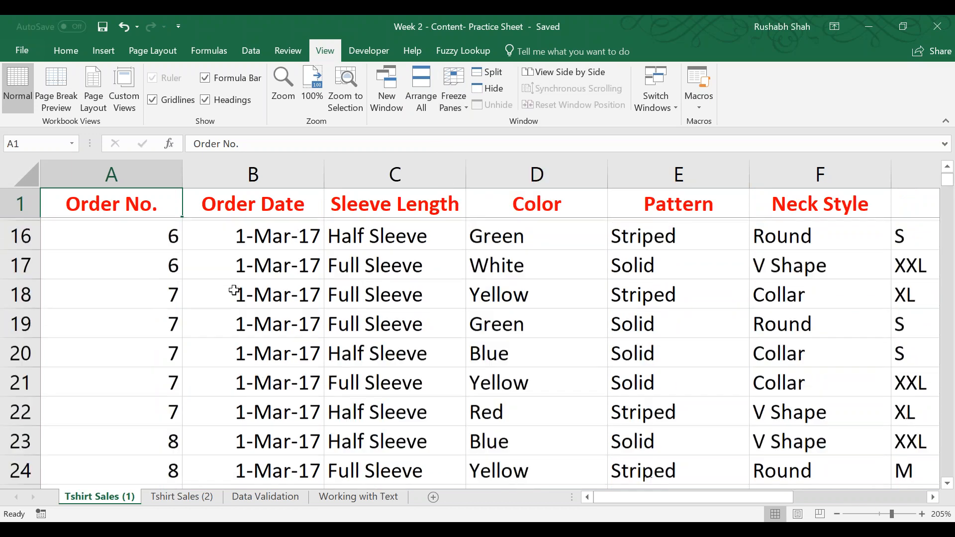
scroll(234, 290, down, 20)
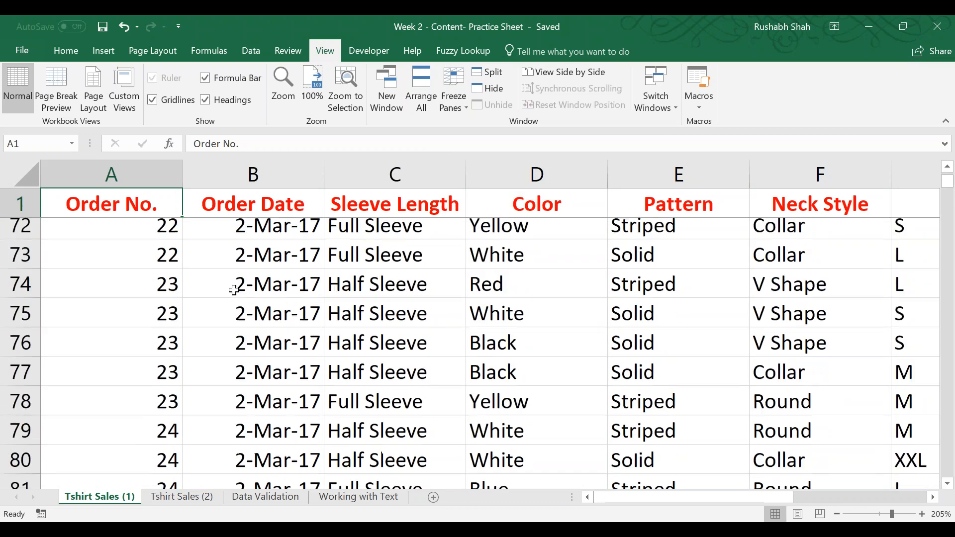
scroll(234, 290, down, 7)
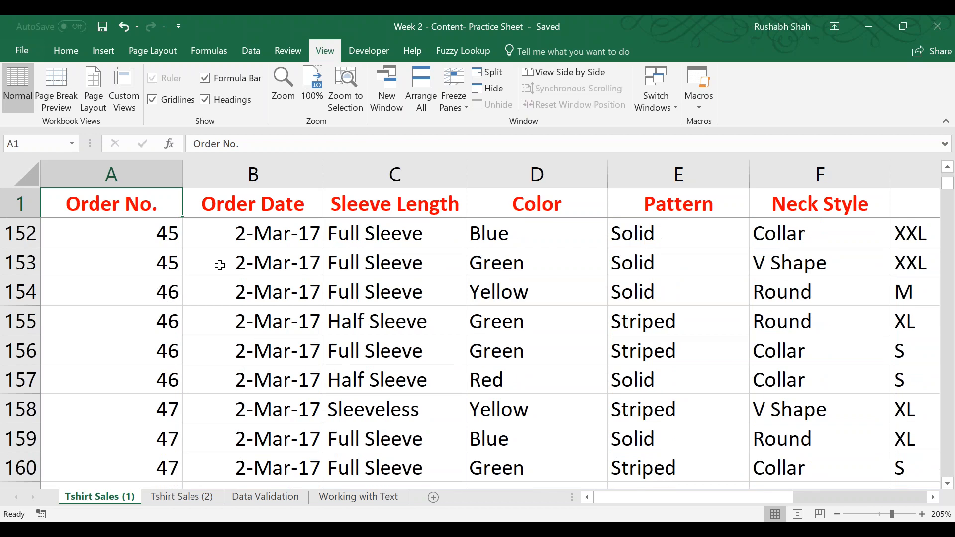
scroll(284, 269, up, 7)
scroll(287, 263, up, 20)
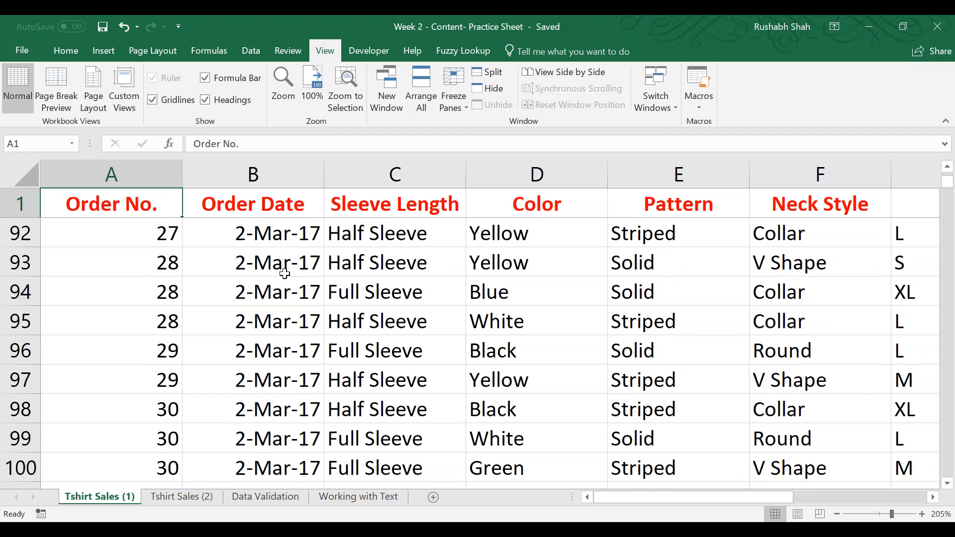
scroll(285, 273, up, 1)
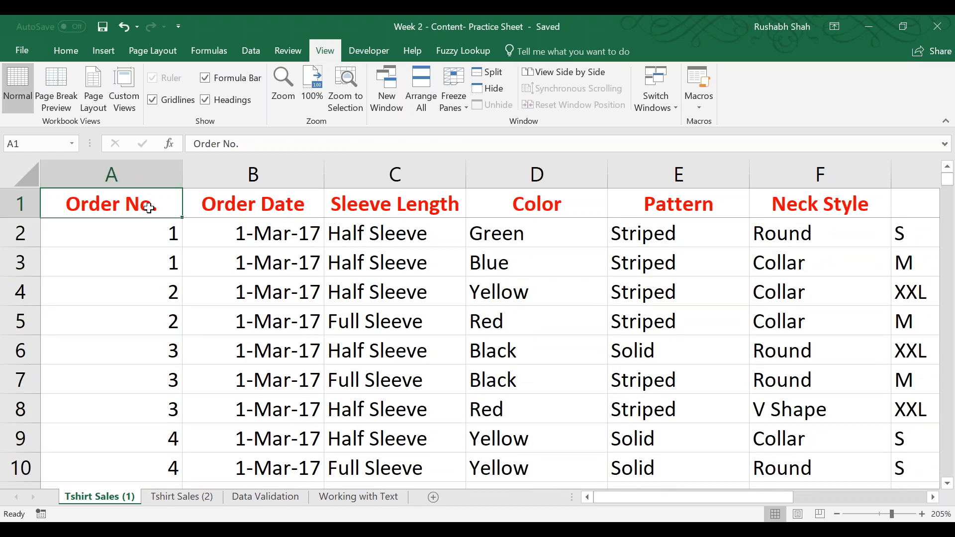
Unfreeze the panes of the Tshirt Sales (1) sheet and check the header row while moving through the table.
click(442, 92)
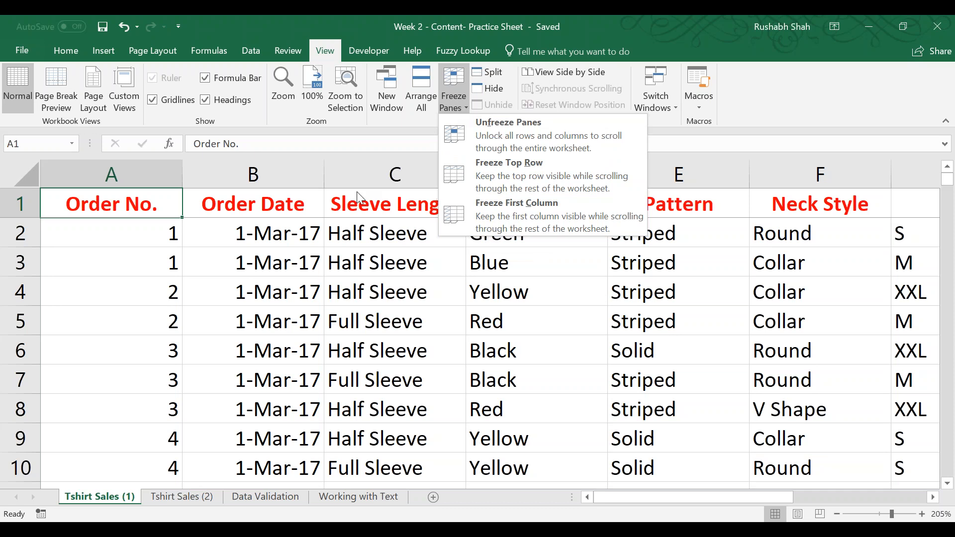
click(321, 250)
click(462, 103)
click(465, 119)
scroll(271, 292, down, 2)
scroll(271, 292, down, 7)
scroll(273, 286, up, 9)
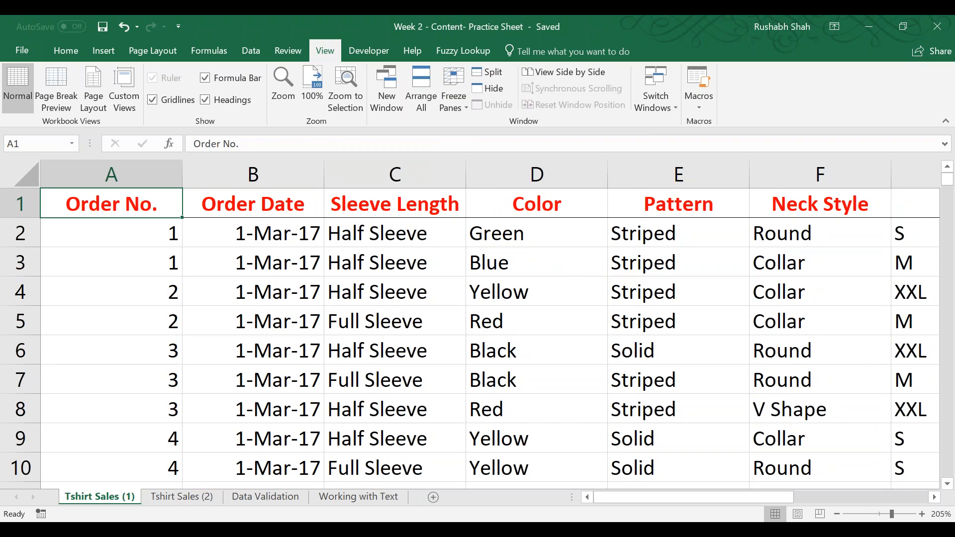
Freeze the first column of the Tshirt Sales (1) sheet and check the Order No. column while moving across to the empty columns.
click(463, 94)
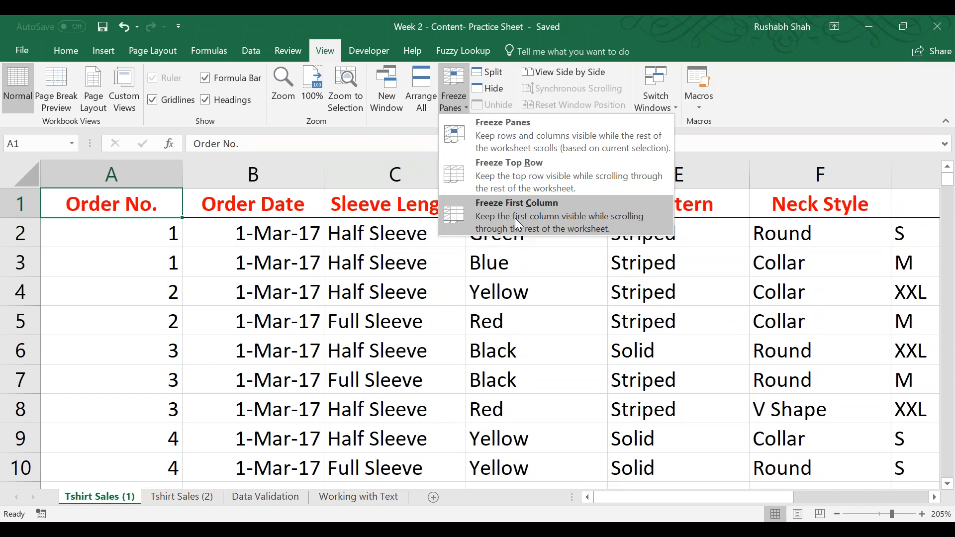
click(515, 218)
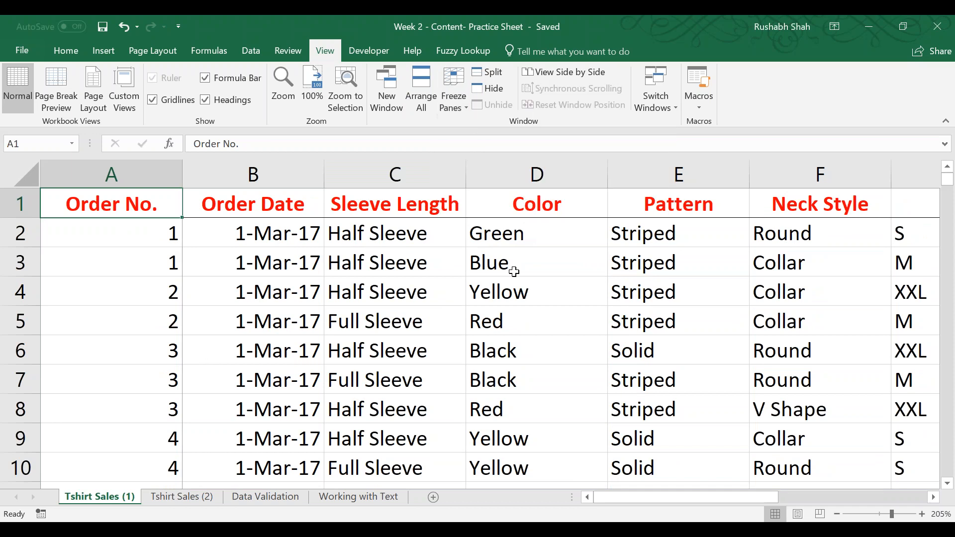
key(Right)
key(Right)
key(Right)
key(Right)
key(Right)
key(Right)
key(Right)
key(Right)
key(Right)
key(Right)
key(Right)
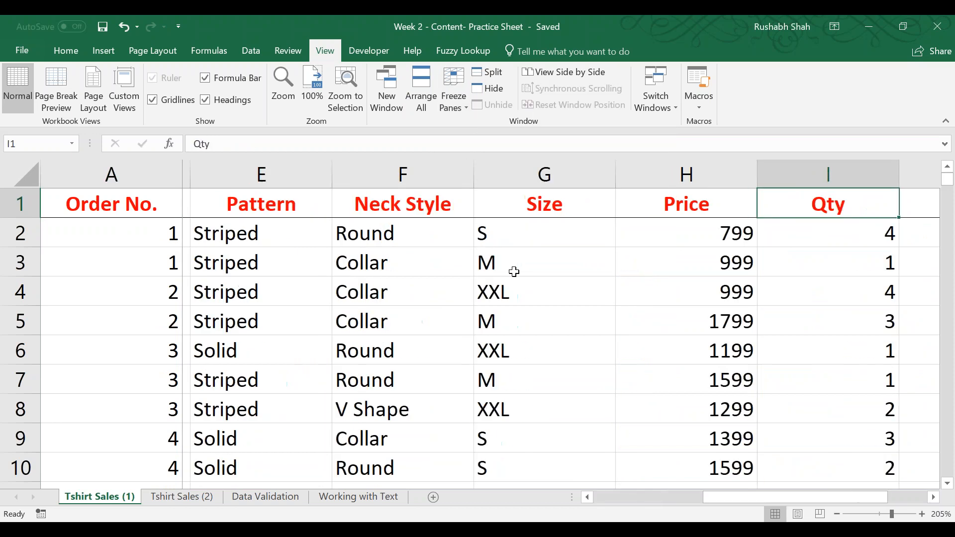
key(Right)
key(Right)
key(Right)
key(Right)
key(Right)
key(Right)
key(Right)
key(Right)
key(Right)
key(Right)
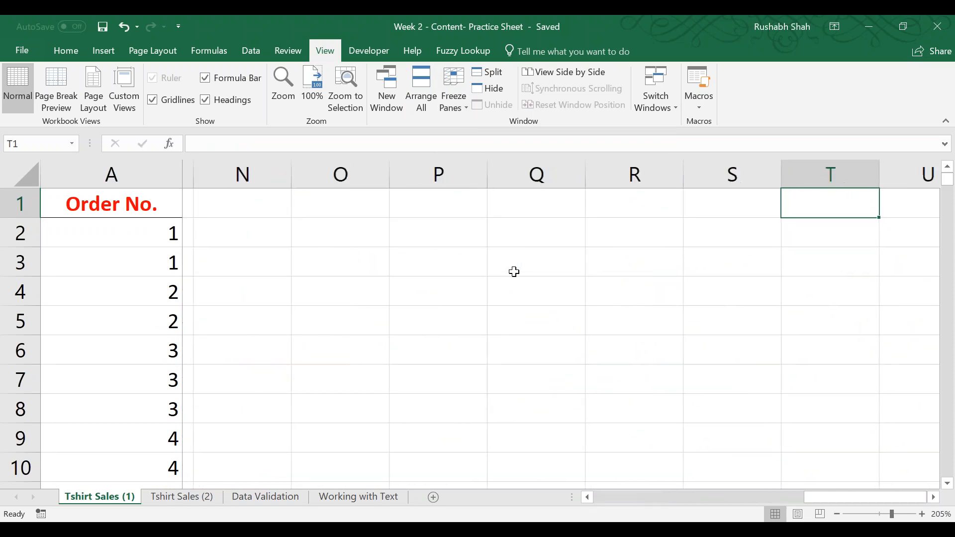
key(Right)
key(Right)
Examine the frozen Order No. column while moving back through the empty columns and rows, ending at cell A1.
key(Left)
key(Left)
key(Left)
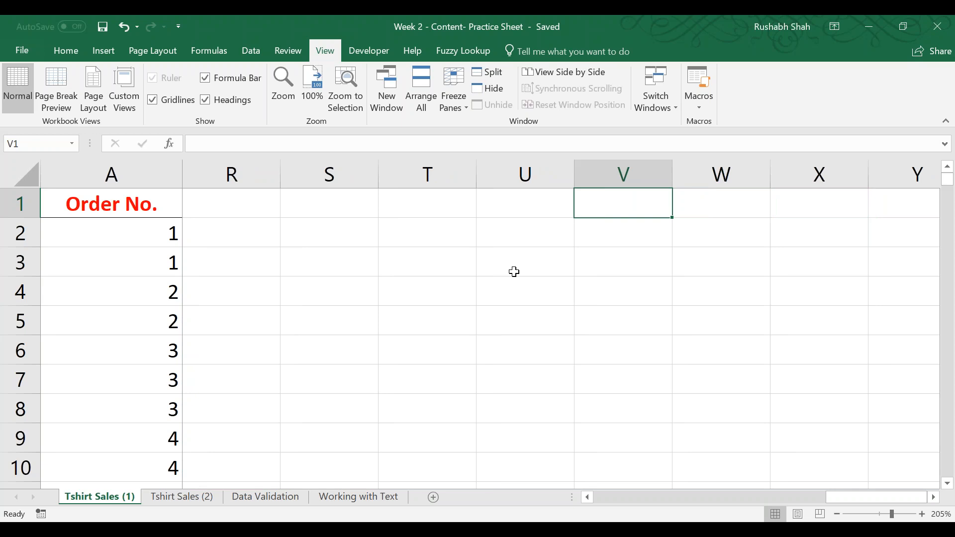
key(Left)
key(Down)
key(Down)
key(Down)
key(Down)
key(Down)
key(Left)
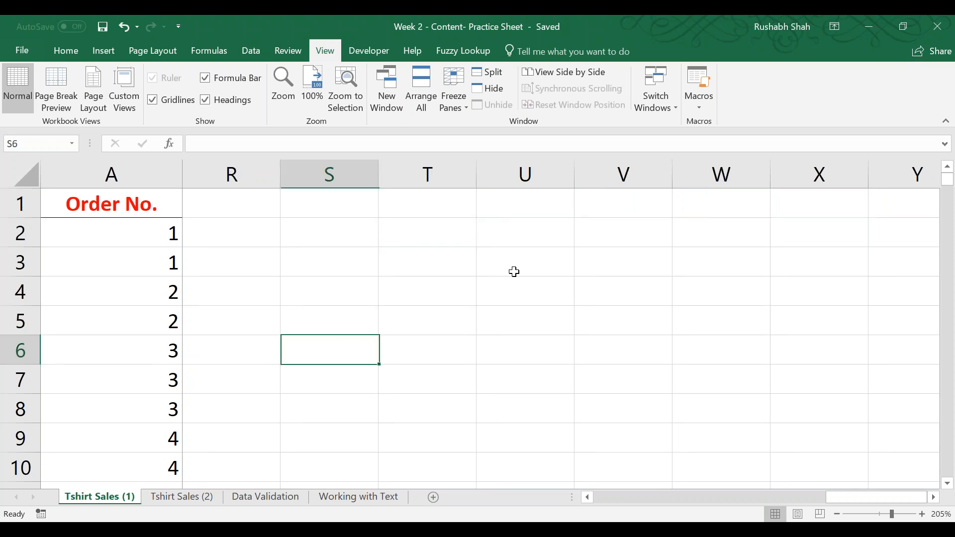
key(Left)
key(Left)
key(Home)
key(Up)
key(Up)
key(Up)
key(Up)
key(Up)
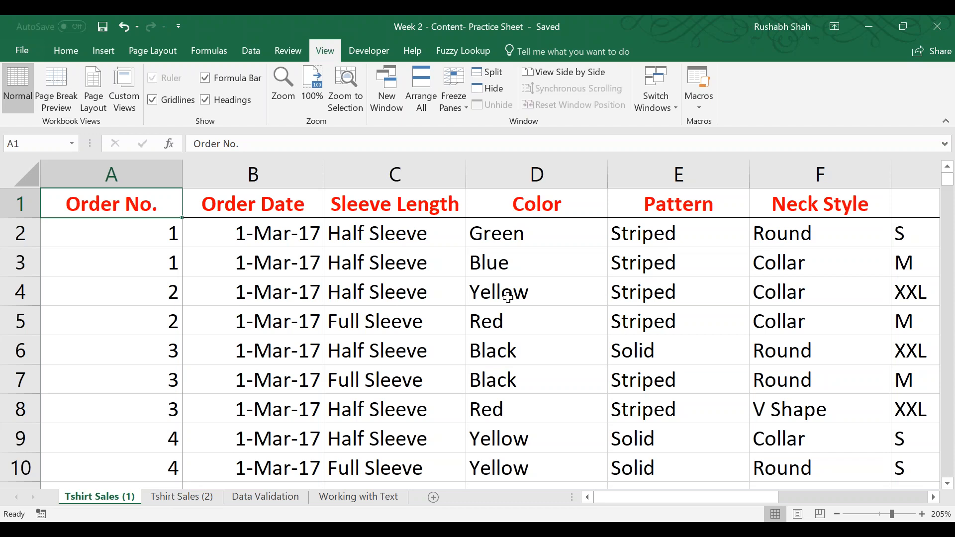
Unfreeze the first column, and mark out columns A and B and rows 1 to 3 as the areas to freeze.
click(463, 113)
click(462, 140)
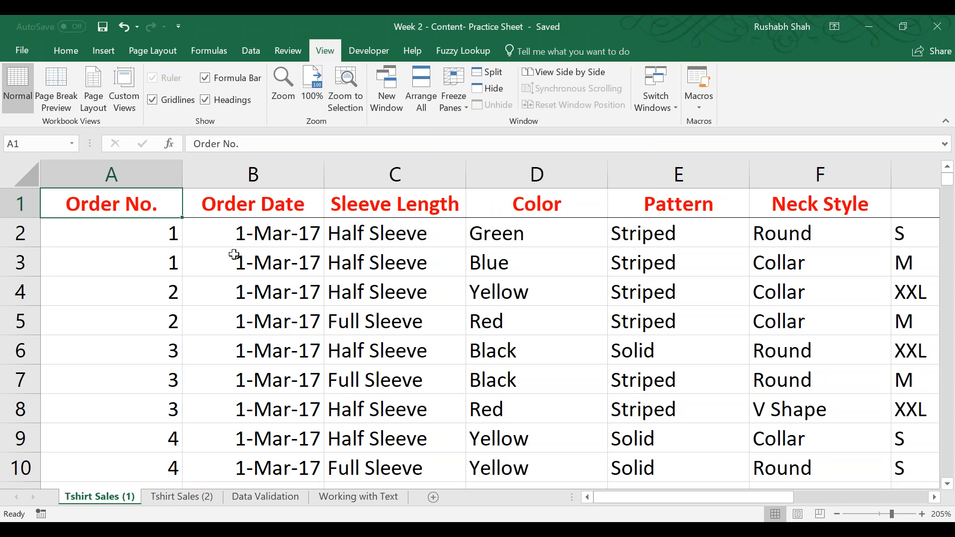
drag(176, 174, 300, 183)
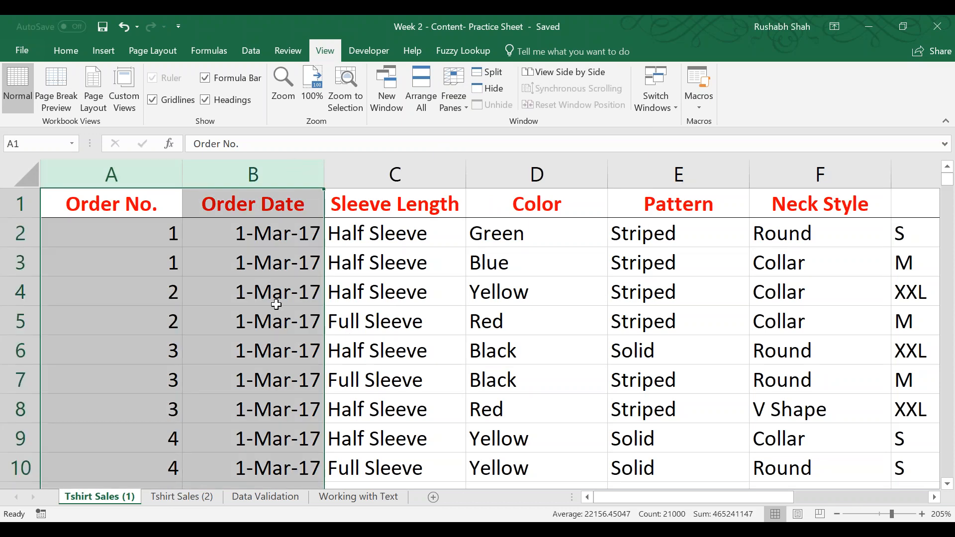
drag(15, 201, 19, 269)
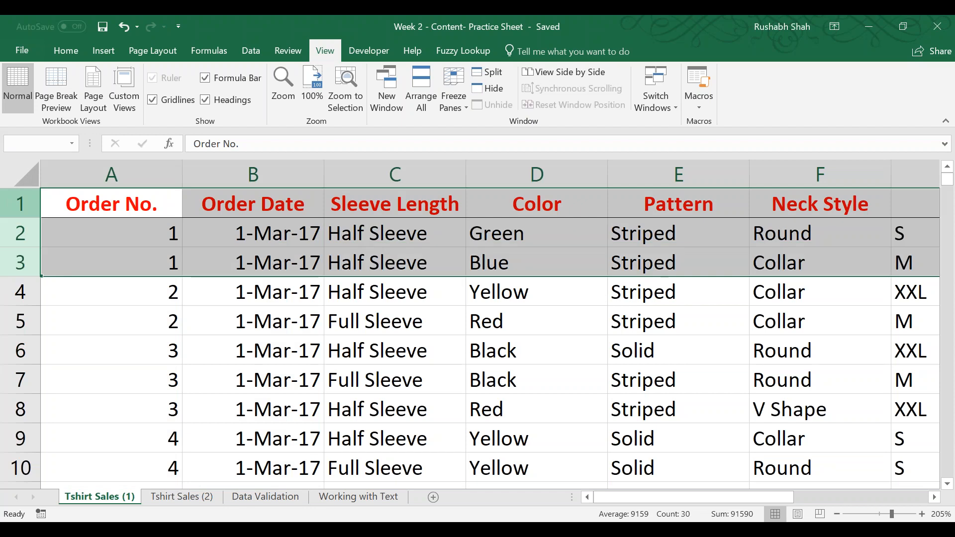
click(257, 350)
drag(149, 174, 238, 169)
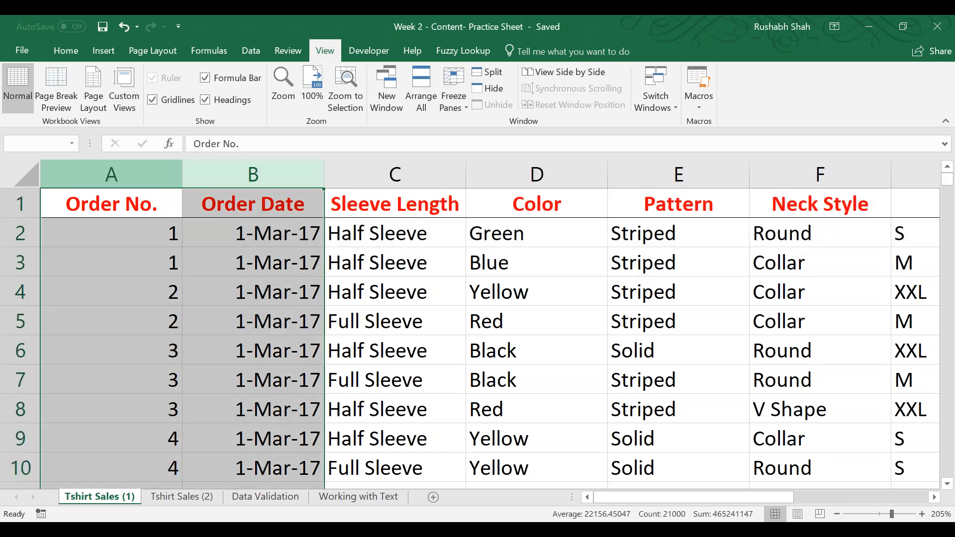
drag(11, 202, 14, 263)
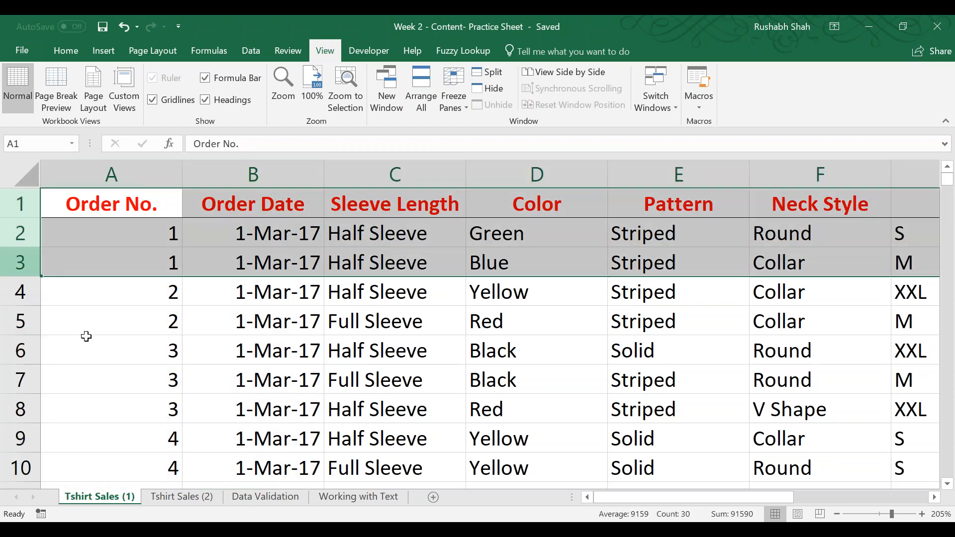
Highlight cell C4 with a yellow fill to mark the cell at which the panes get frozen.
click(239, 422)
click(404, 285)
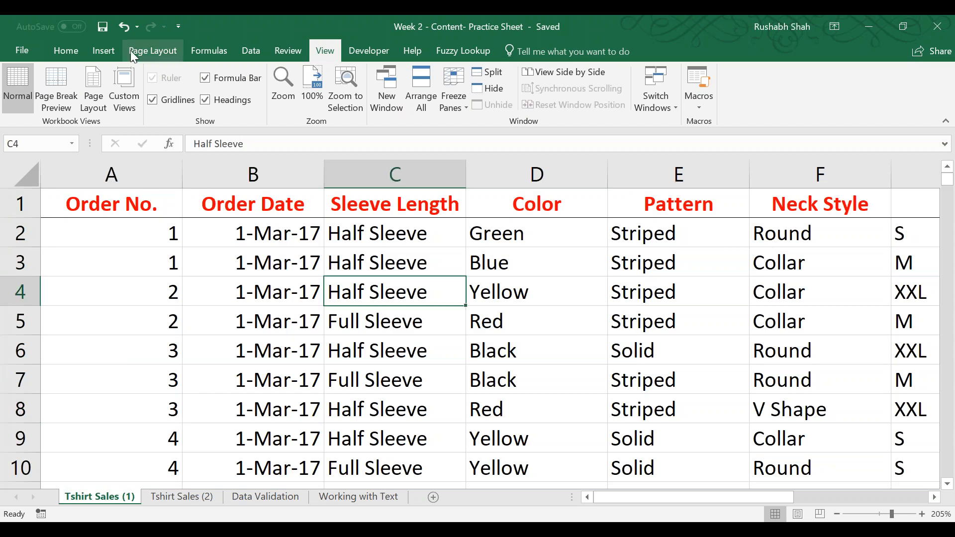
click(73, 54)
click(202, 99)
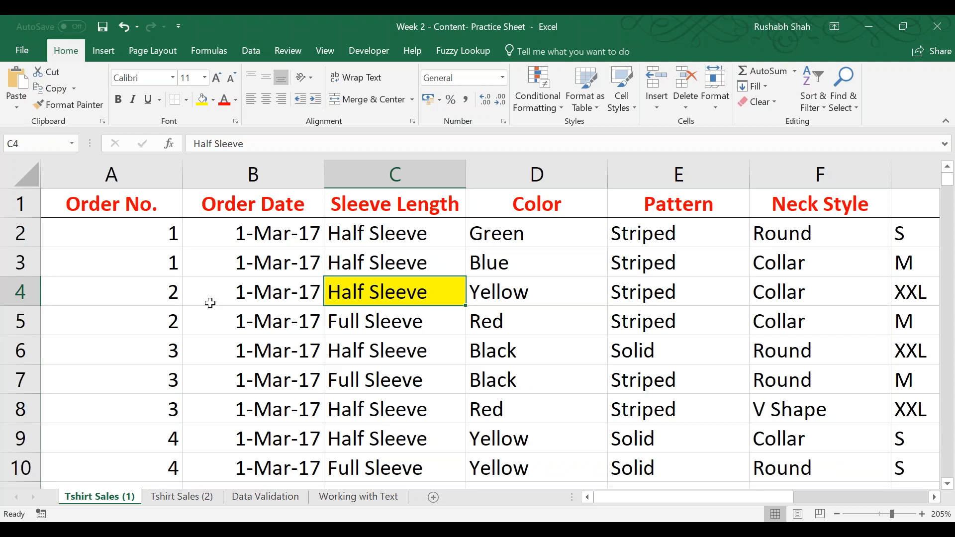
Freeze the panes at cell C4 so that columns A and B and rows 1 to 3 stay in view.
drag(173, 302, 149, 175)
drag(8, 213, 7, 262)
click(434, 293)
click(321, 51)
click(450, 98)
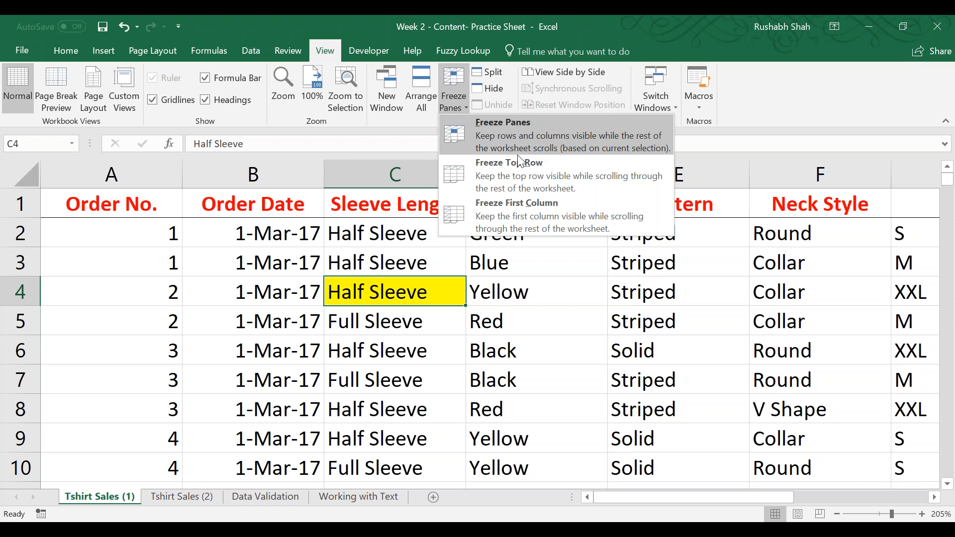
click(461, 94)
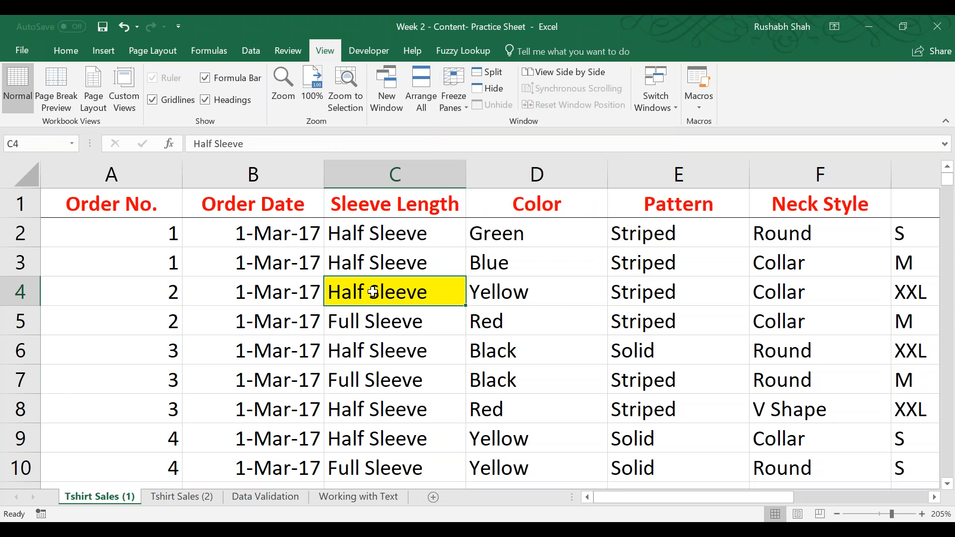
click(58, 52)
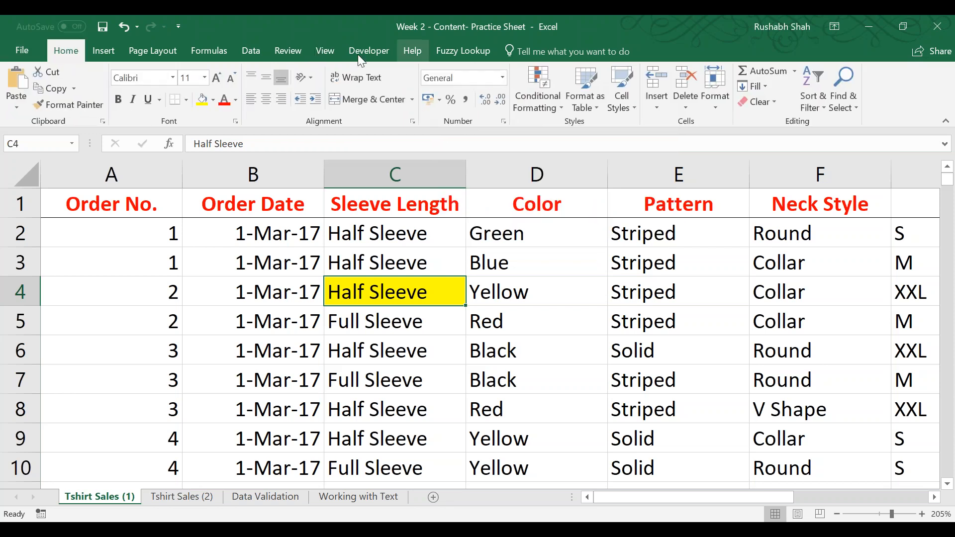
click(328, 51)
click(454, 104)
click(453, 134)
Unfreeze the panes, remove the fill from cell C4, and return to cell A1.
click(454, 104)
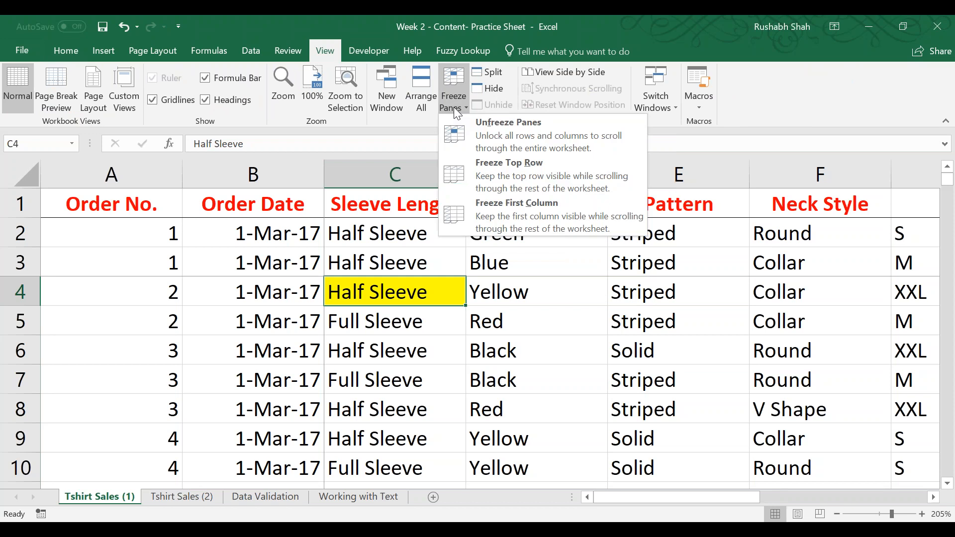
click(454, 134)
click(62, 55)
click(213, 100)
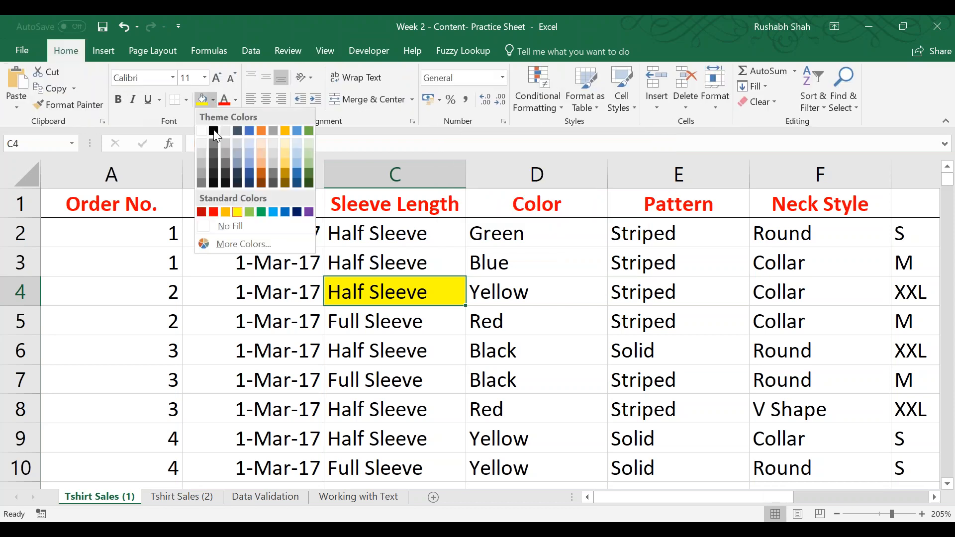
click(228, 227)
click(133, 196)
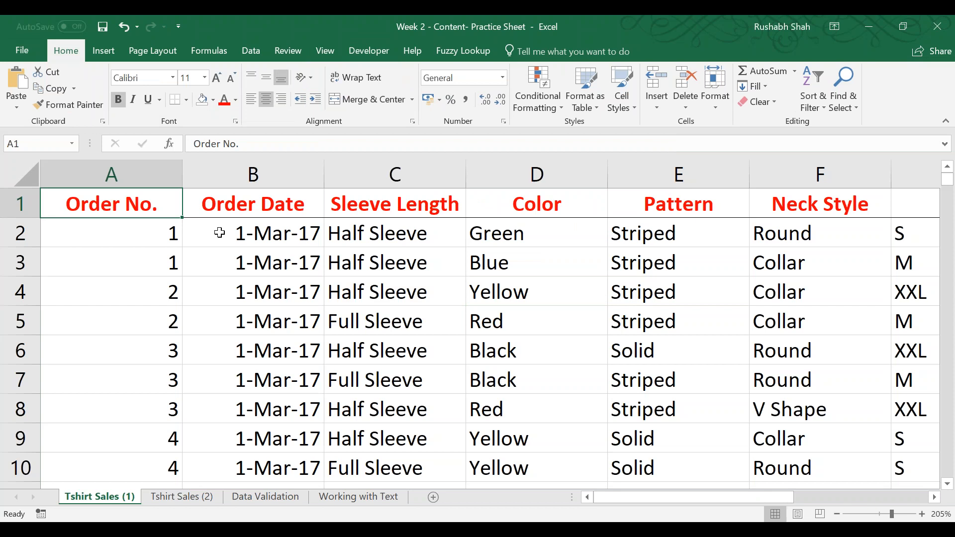
Switch to the Week 1- Content- Practice Sheet workbook and review the CALCULATED COLUMN notes beside the Tshirt Sales table.
key(alt+Tab)
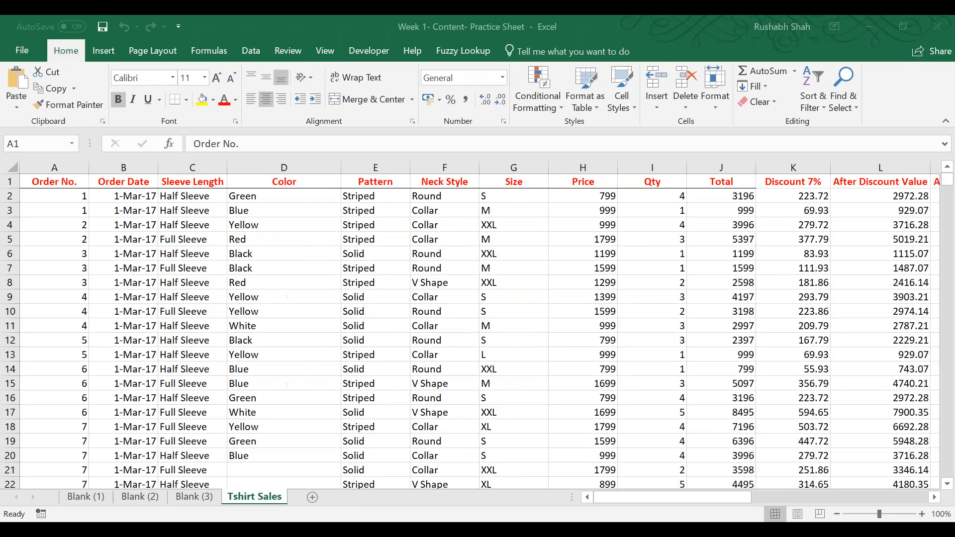
key(Right)
key(Right)
key(Right)
key(Right)
key(Right)
key(Right)
key(Right)
key(Right)
key(Right)
key(Right)
key(Right)
key(Right)
key(Right)
key(Right)
key(Right)
key(Right)
key(Right)
key(Right)
key(Right)
key(Right)
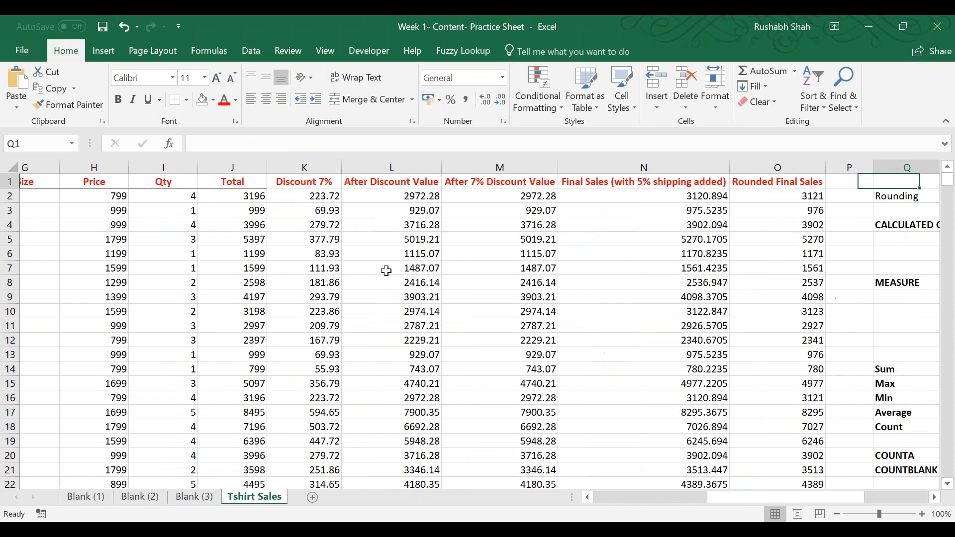
key(Down)
key(Down)
key(Down)
key(Left)
key(Left)
key(Left)
key(Left)
key(Left)
key(Left)
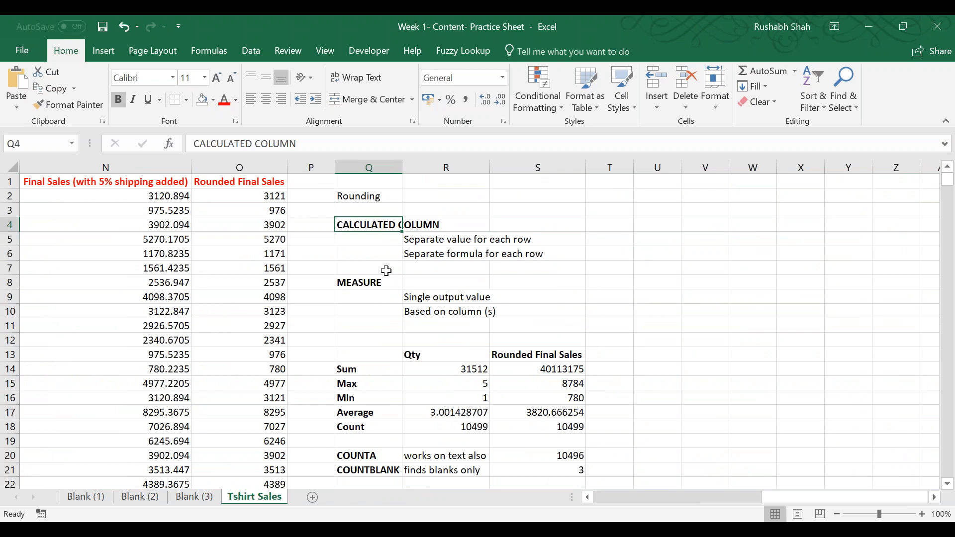
click(418, 239)
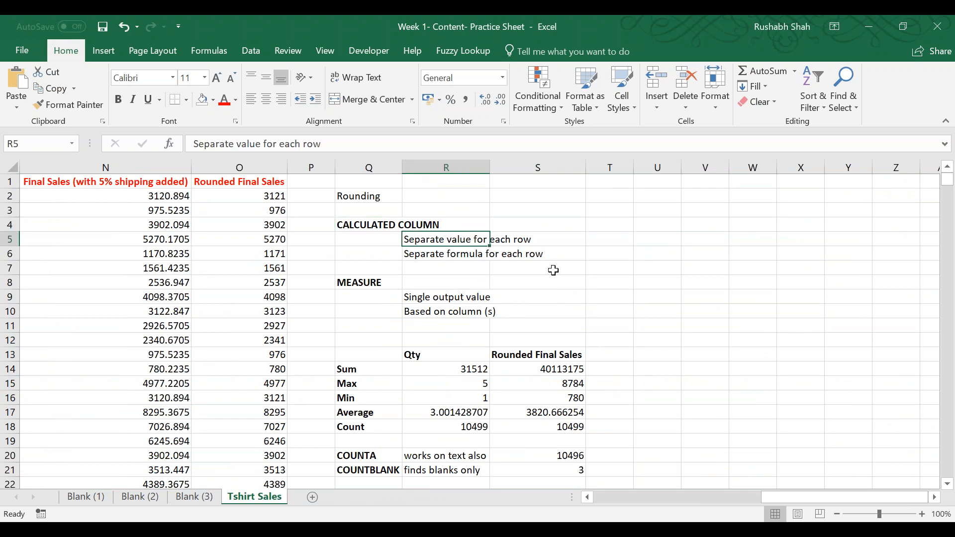
click(463, 254)
Inspect the formulas of the Rounded Final Sales column one row after another, starting at cell O3.
click(259, 211)
key(F2)
key(Return)
key(F2)
key(Return)
key(F2)
key(Return)
key(F2)
key(Return)
key(F2)
key(Return)
key(F2)
key(Return)
key(F2)
key(Return)
key(F2)
key(Return)
key(F2)
key(Return)
key(F2)
key(Return)
key(F2)
key(Return)
key(F2)
key(Return)
key(F2)
key(Return)
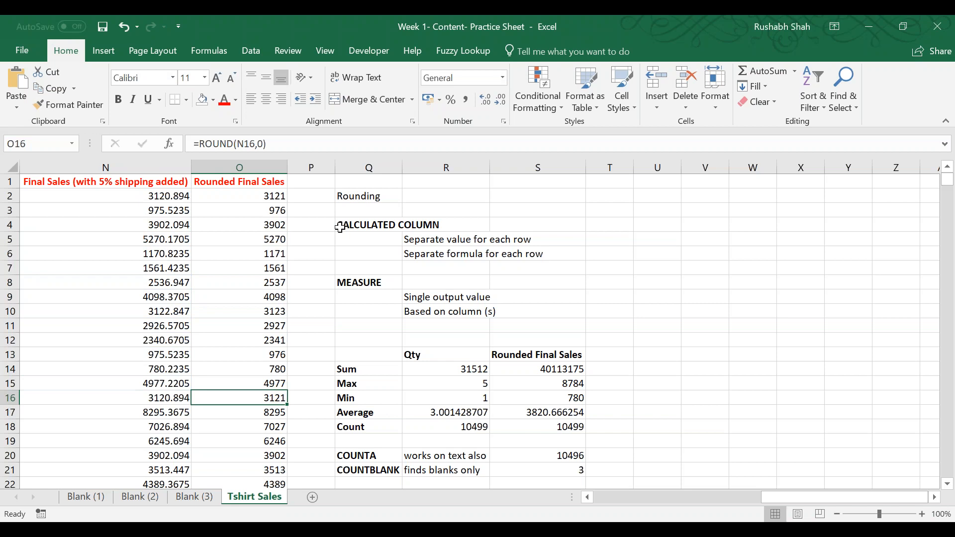
Review the MEASURE note on single output values and the Sum to COUNTBLANK rows, inspecting the Qty sum formula in R14.
click(462, 301)
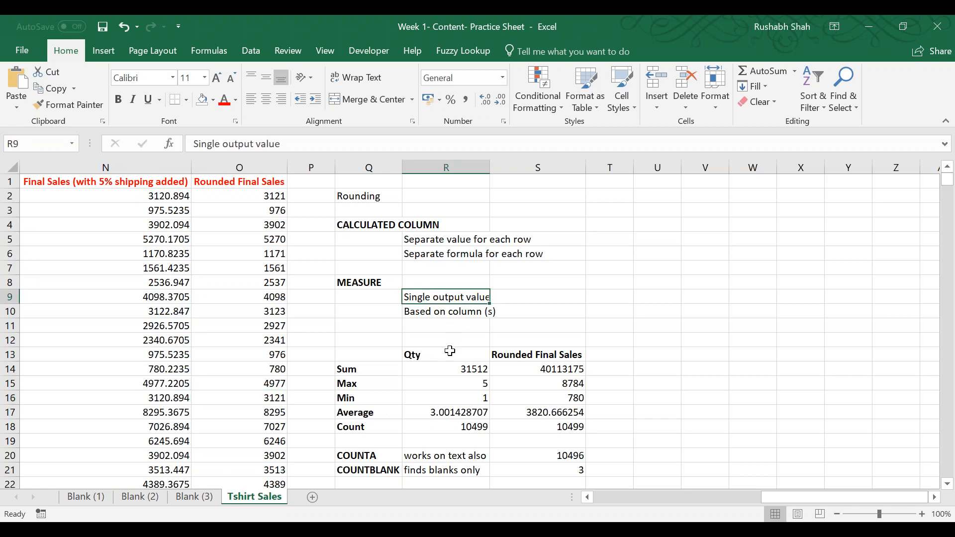
double_click(462, 369)
key(End)
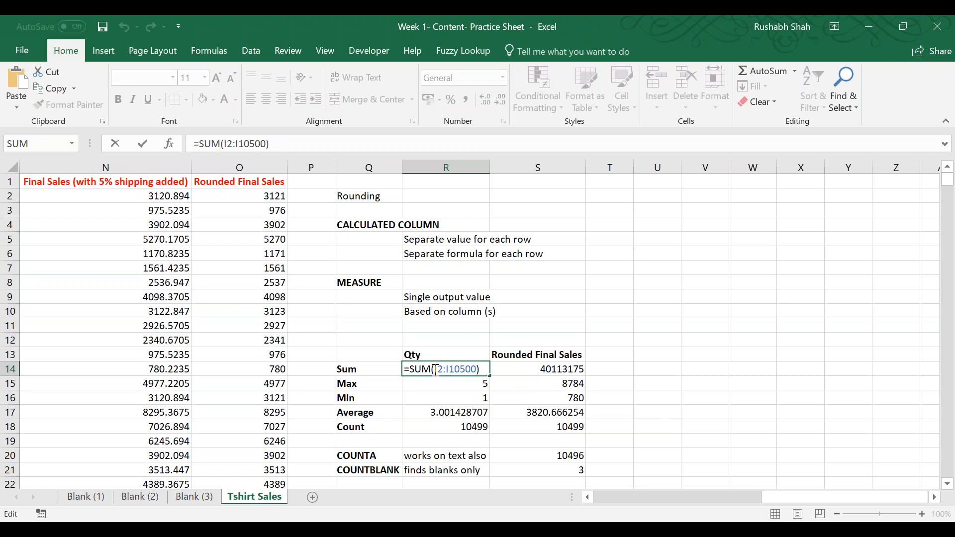
key(Return)
key(Return)
key(Return)
key(Return)
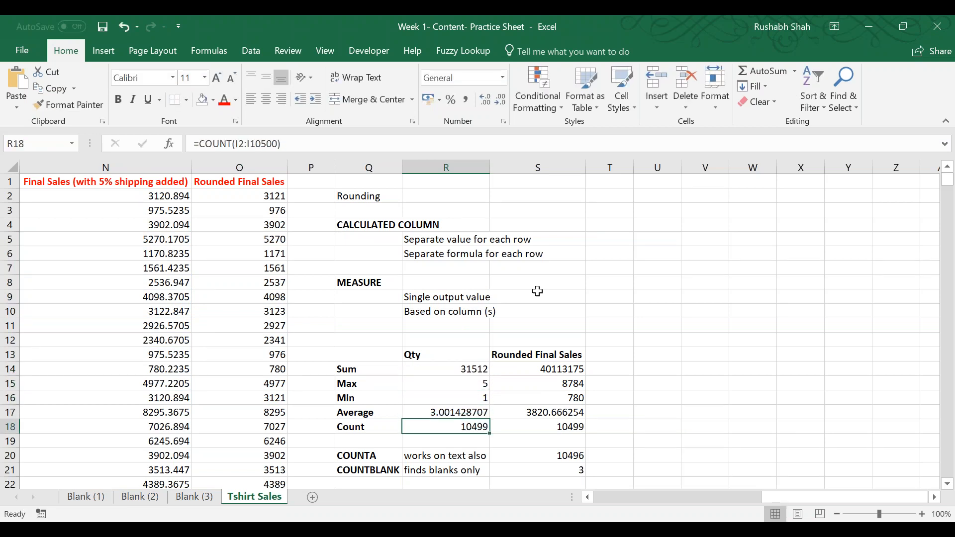
key(Return)
key(Return)
key(Return)
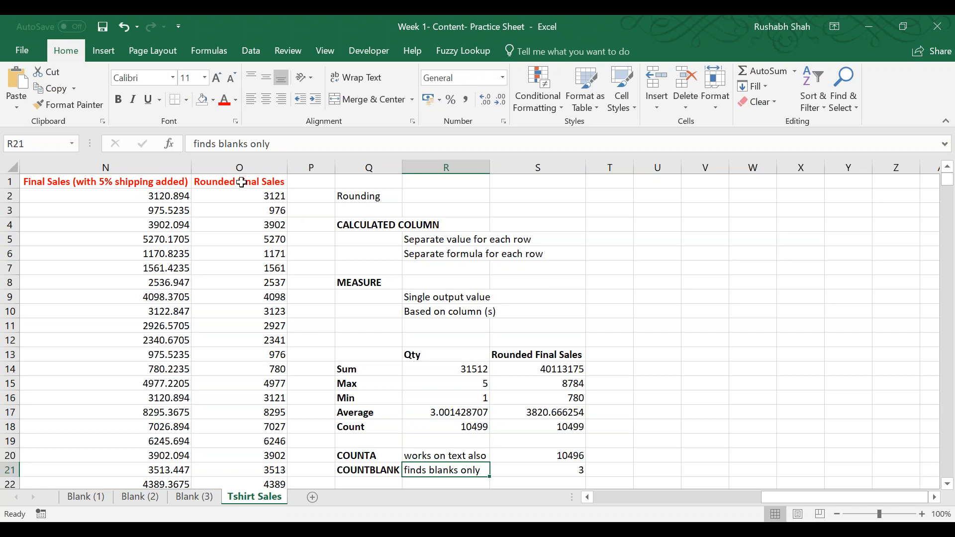
Inspect the ROUND formula in cell O2 and switch back to the Week 2 - Content- Practice Sheet workbook.
double_click(267, 196)
click(267, 197)
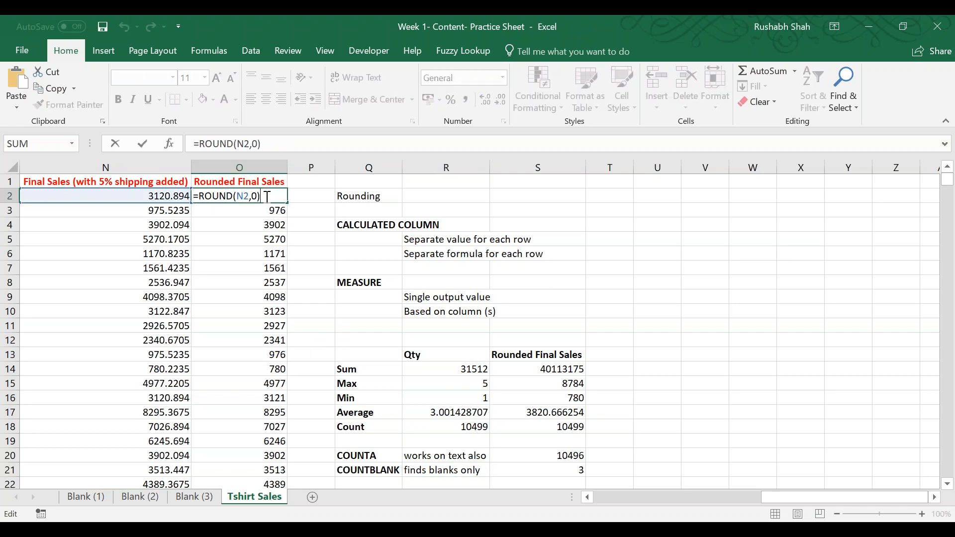
click(515, 15)
key(Return)
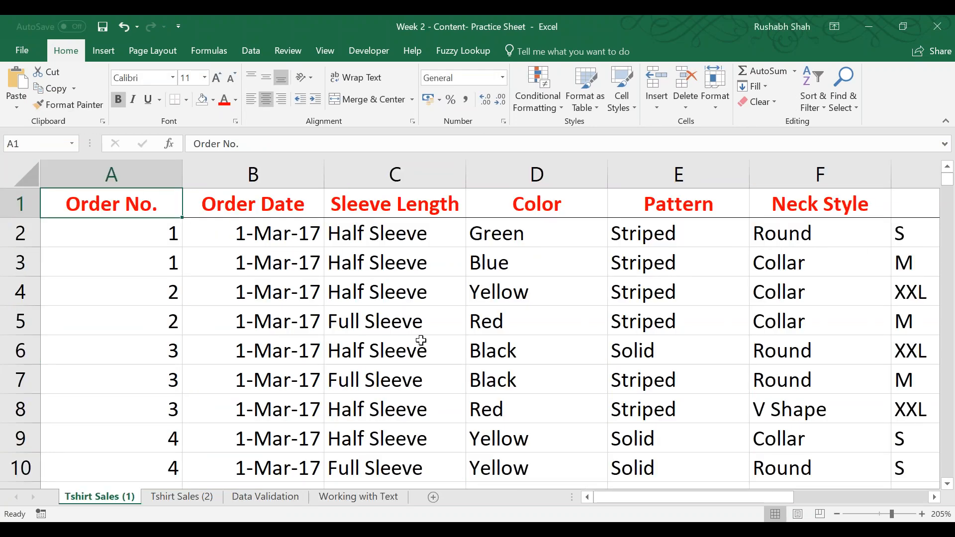
Reduce the Tshirt Sales (1) sheet's zoom to 100% and select cell L2 beside the table.
scroll(438, 333, down, 5)
scroll(614, 404, down, 2)
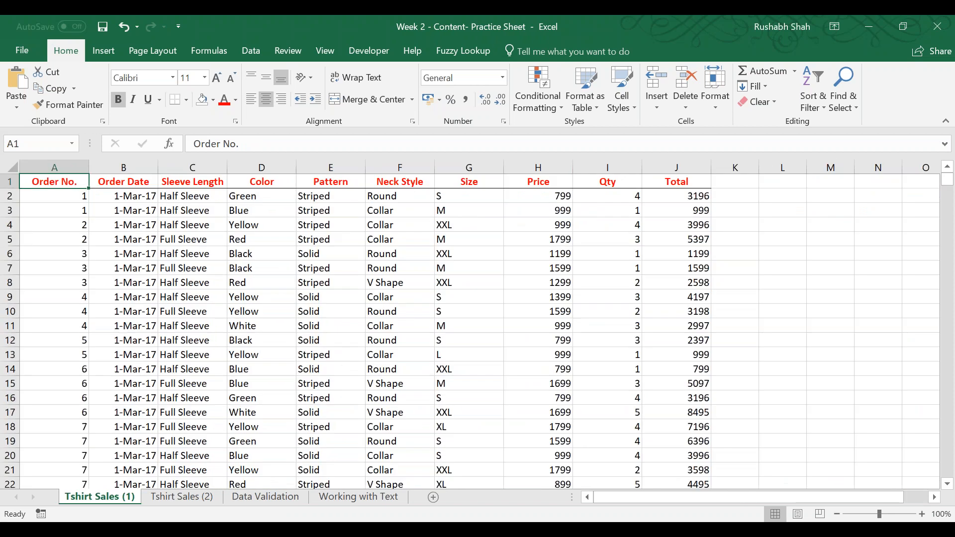
scroll(782, 491, right, 1)
click(693, 197)
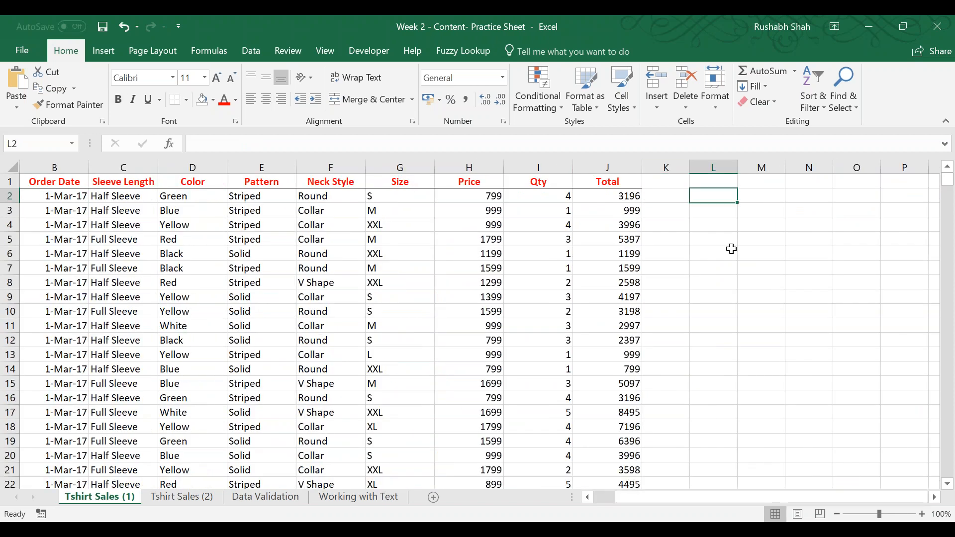
Examine the Total column and the empty columns beside the Tshirt Sales (1) table, ending at cell L3.
key(Right)
key(Right)
key(Right)
key(Right)
key(Right)
key(Right)
key(Right)
key(Right)
key(Right)
key(Right)
key(Right)
key(Right)
key(ctrl+Left)
key(Right)
key(Right)
key(Down)
key(Left)
key(Left)
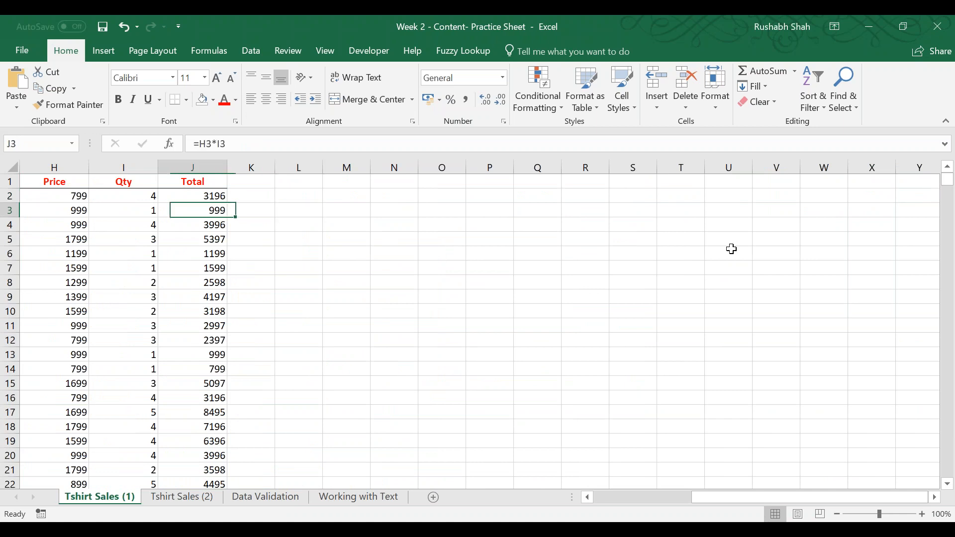
key(Left)
key(Left)
key(Left)
key(Right)
key(Right)
key(Right)
key(Right)
key(Right)
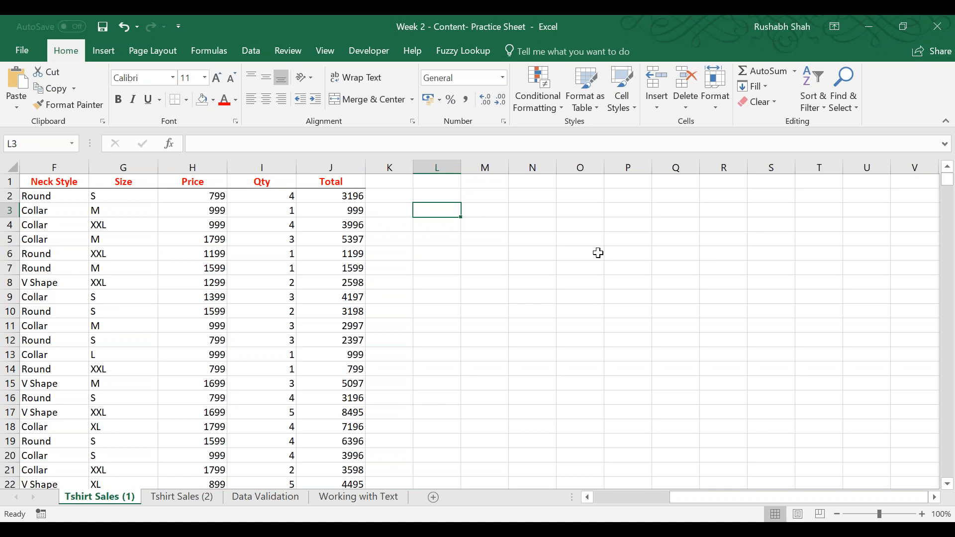
Zoom the Tshirt Sales (1) sheet to 130% and select the empty cell M4 beside the table.
scroll(595, 236, left, 3)
scroll(594, 238, up, 2)
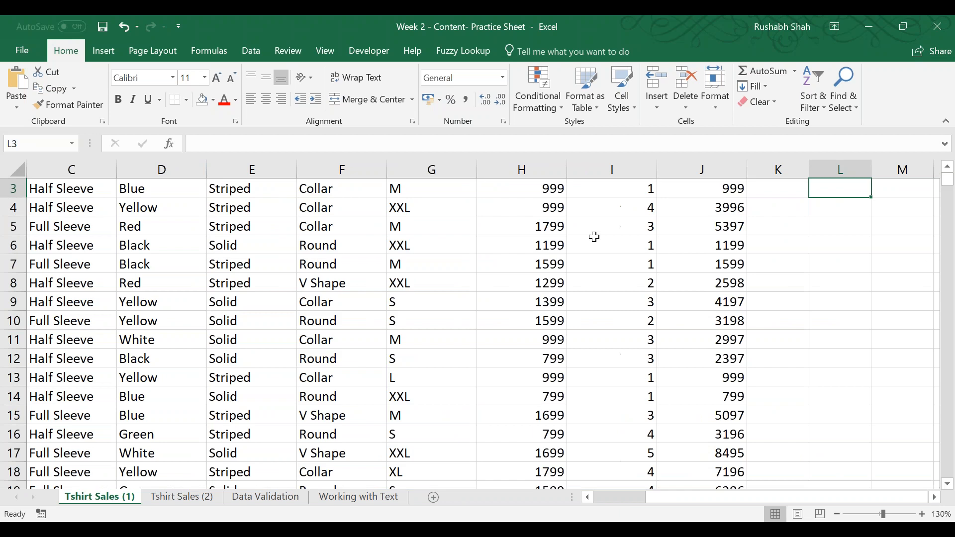
key(Right)
key(Right)
key(Right)
key(Right)
key(Right)
key(Right)
key(Left)
key(Left)
key(Left)
key(Left)
key(Left)
key(Left)
key(Down)
key(Down)
key(Right)
key(Up)
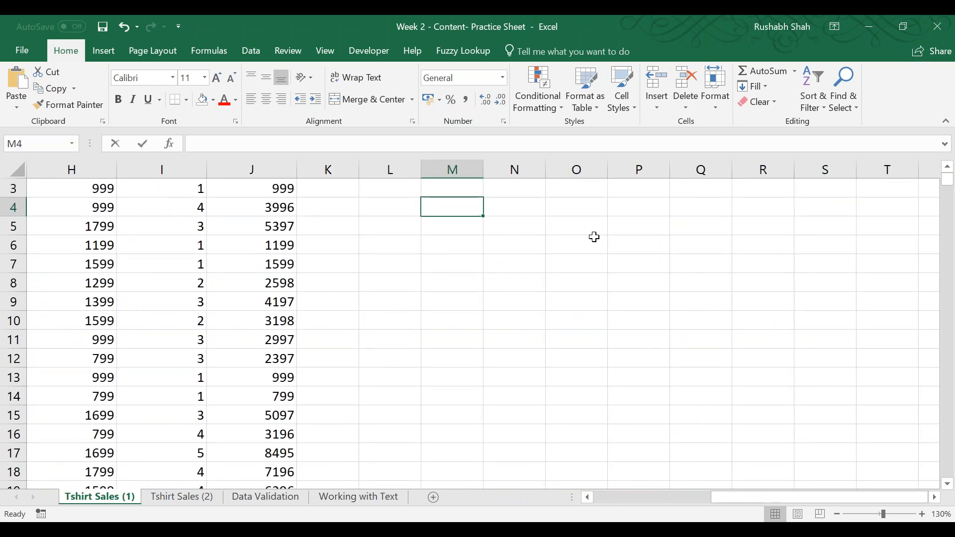
Enter the question "1) Count the no. of orders of color BLUE" in cell M4.
text(1) Count the no.)
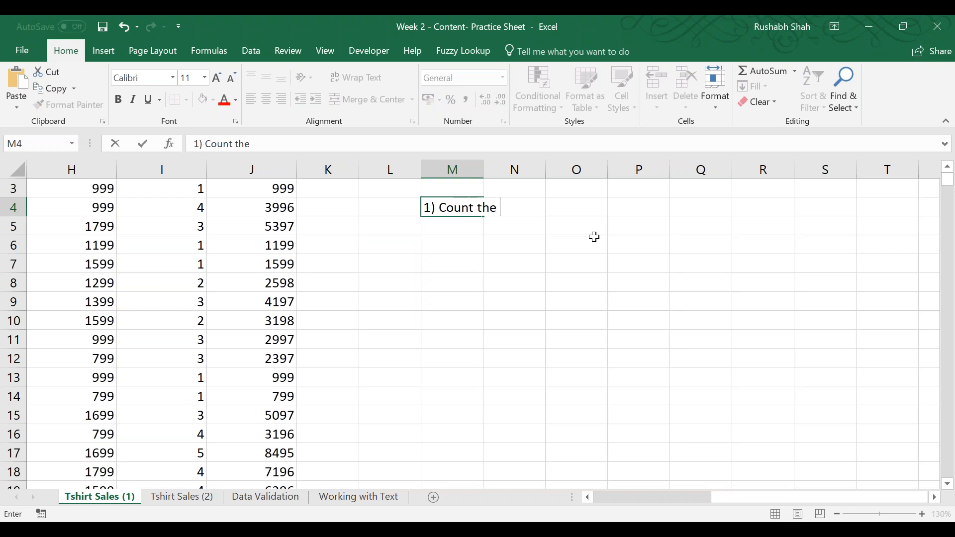
key(BackSpace)
text(. of orders)
key(BackSpace)
text(s of volo)
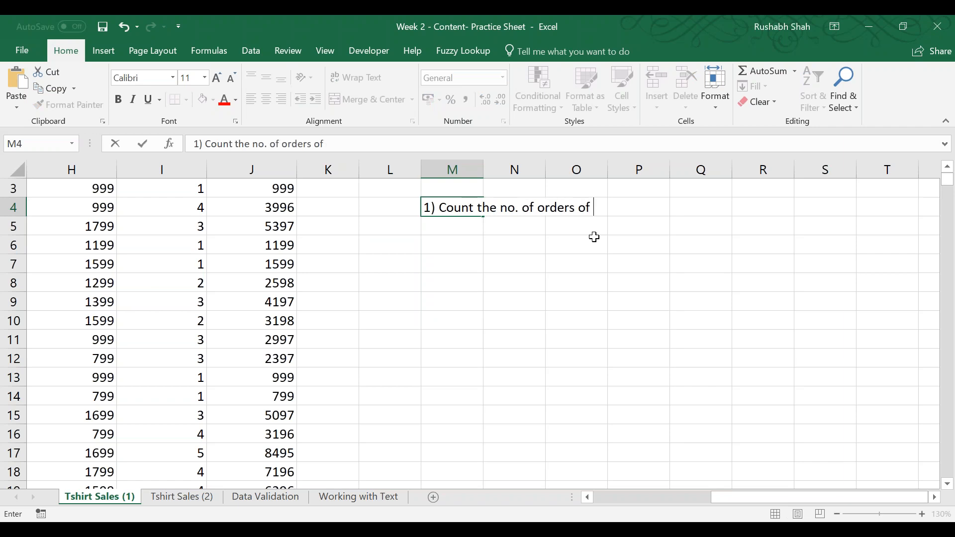
key(BackSpace)
key(BackSpace)
key(BackSpace)
key(BackSpace)
text(vo)
key(BackSpace)
key(BackSpace)
text(color BLUE)
key(Return)
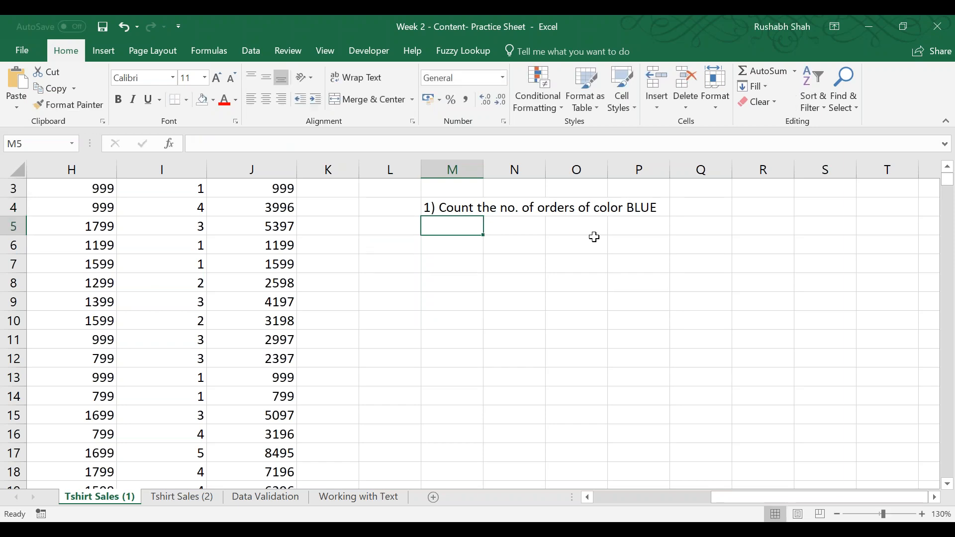
Copy the question in M4 and paste it into a new Notepad document.
key(Up)
key(ctrl+c)
key(super+r)
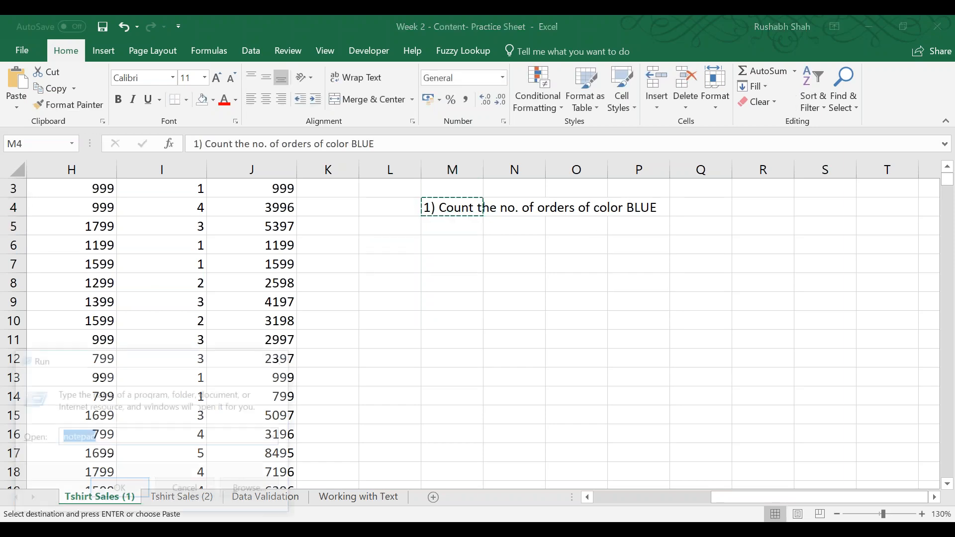
key(Return)
key(ctrl+v)
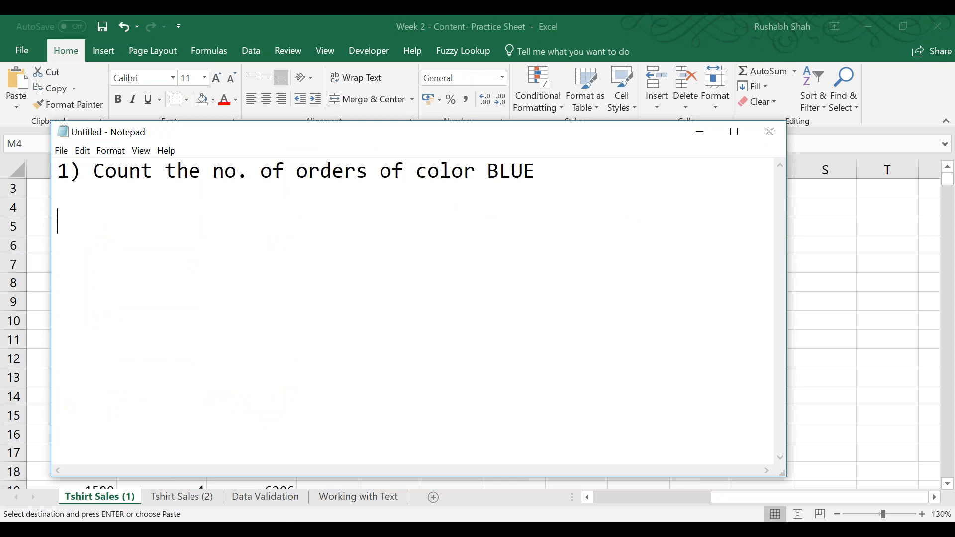
Begin a formula with =COUNTIFS( below the pasted question.
text(=COUNTIGS)
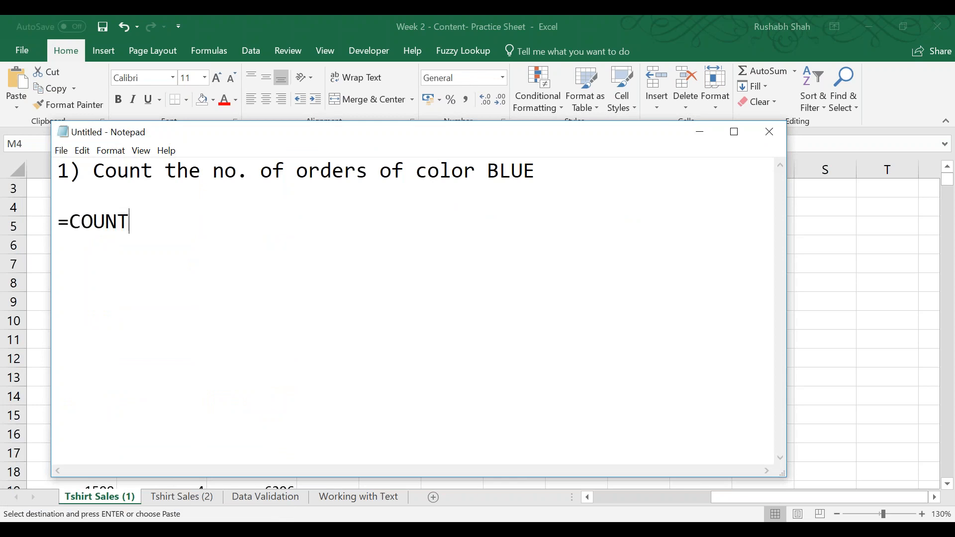
key(BackSpace)
key(BackSpace)
text(FS()
Highlight the COUNT, IF and S parts of the COUNTIFS function name to examine how it is composed.
key(Left)
key(Left)
key(shift+Left)
key(shift+Left)
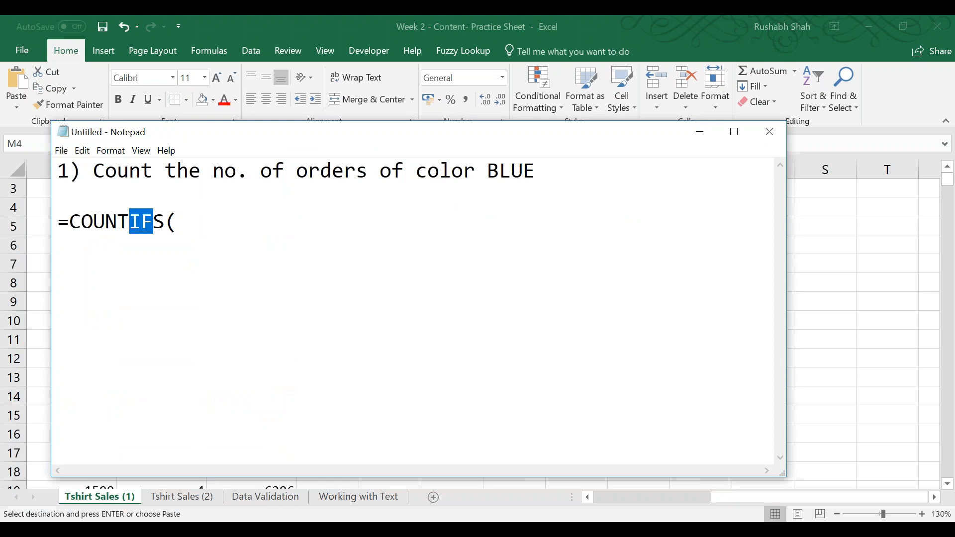
key(Left)
key(Left)
key(Left)
key(Left)
key(Left)
key(shift+Right)
key(shift+Right)
key(shift+Right)
key(shift+Right)
key(shift+Right)
key(Right)
key(Left)
key(shift+Right)
key(shift+Right)
key(Right)
key(shift+Left)
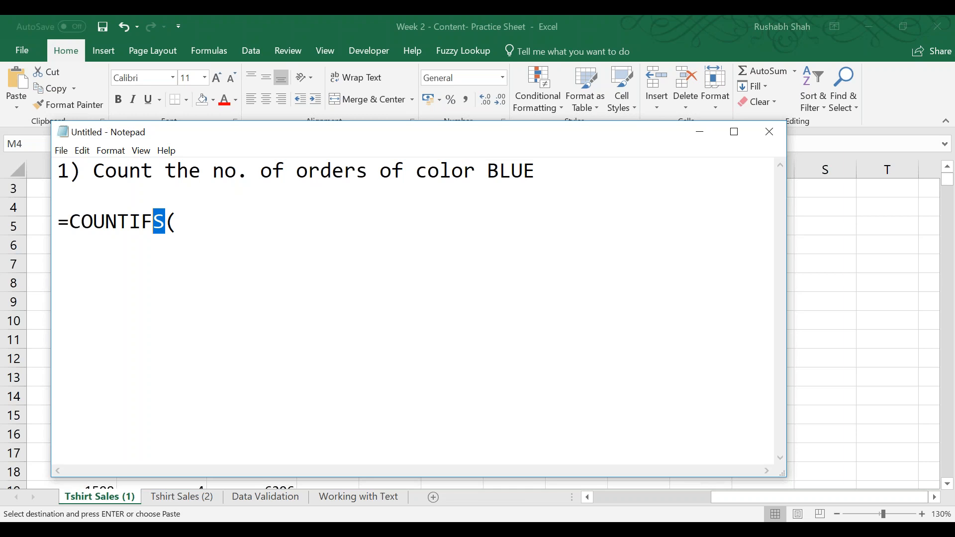
Add the side-by-side headings countif and countifs between the question and the formula.
click(535, 171)
key(Return)
key(Return)
text(countif)
key(Tab)
key(Tab)
text(countifs)
Note "only 1" under the countif heading and "1 or more" under the countifs heading.
key(Return)
key(Tab)
key(BackSpace)
text(only 1)
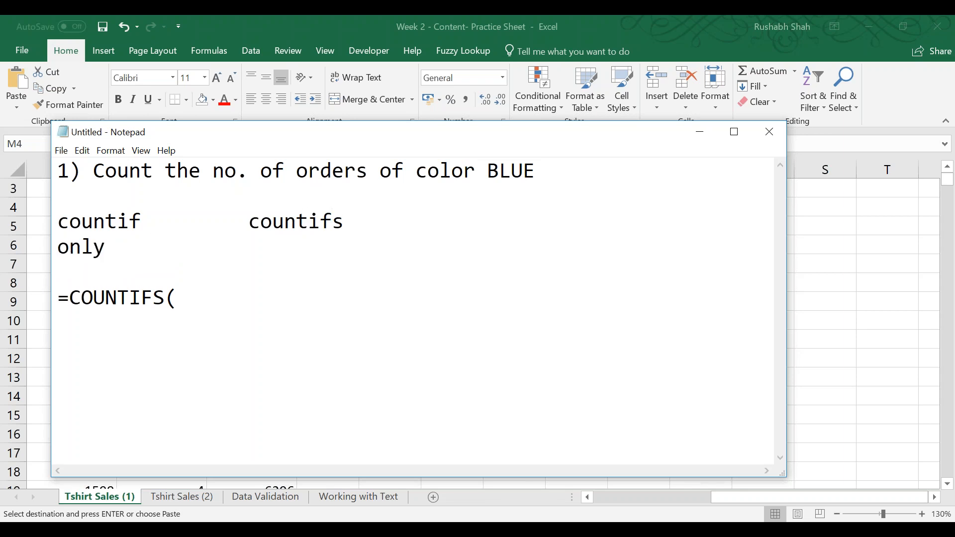
key(Tab)
text(1 or more)
Complete the syntax line as =COUNTIFS(Range_Criteria,Criteria).
key(Down)
key(Down)
key(End)
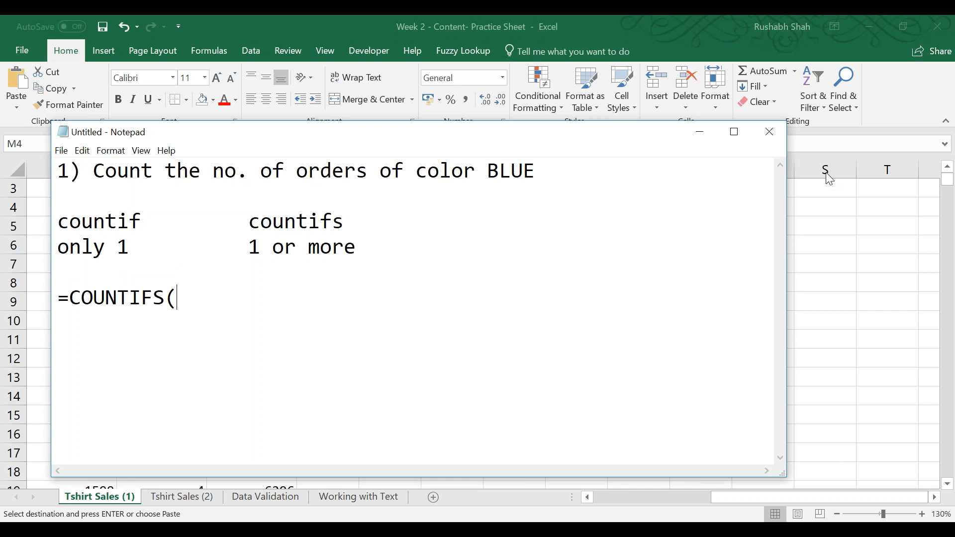
click(795, 161)
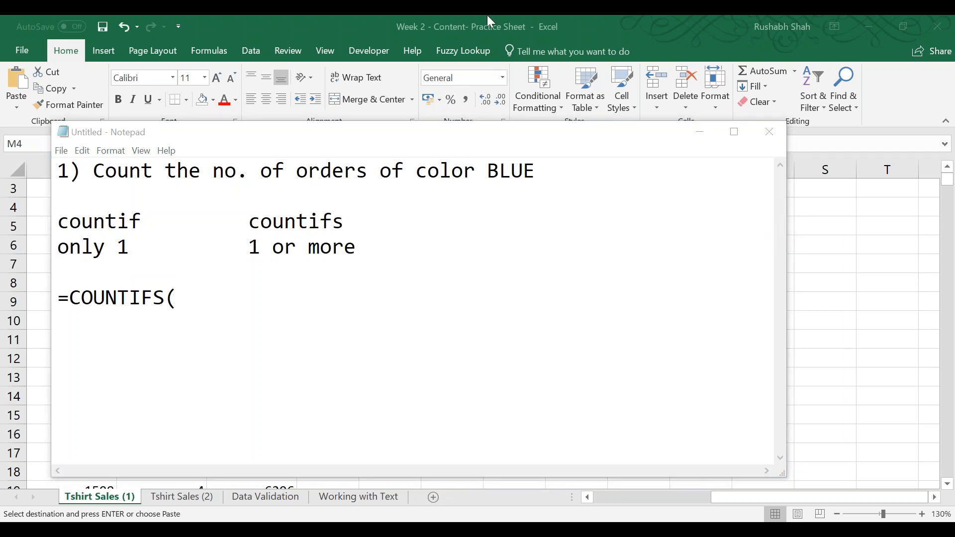
click(468, 295)
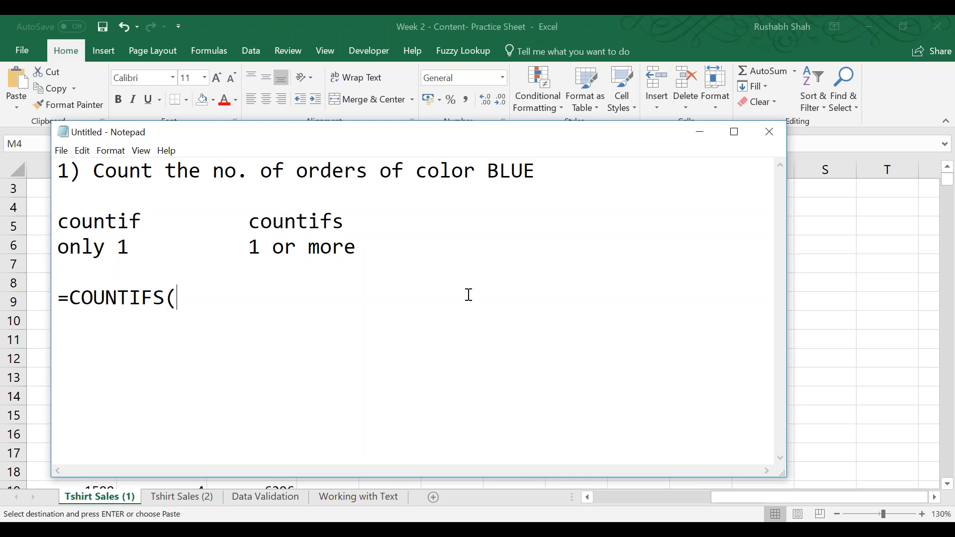
text(Range,Range)
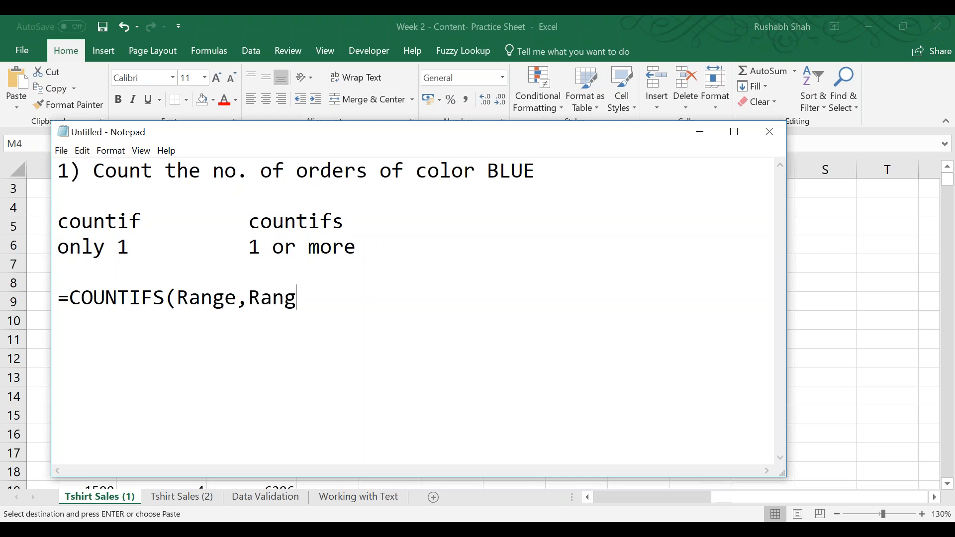
key(BackSpace)
key(BackSpace)
key(BackSpace)
key(BackSpace)
key(BackSpace)
key(BackSpace)
text(_C)
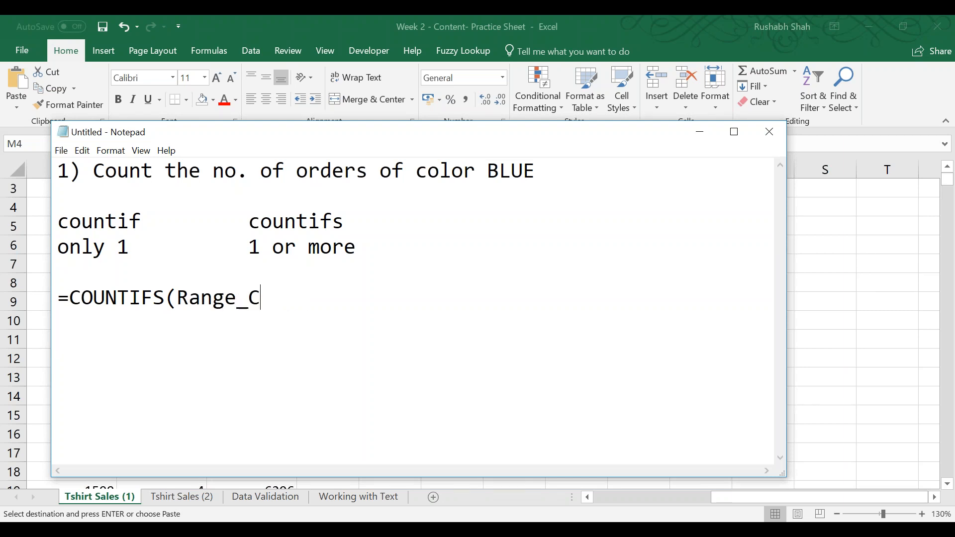
text(riteria)
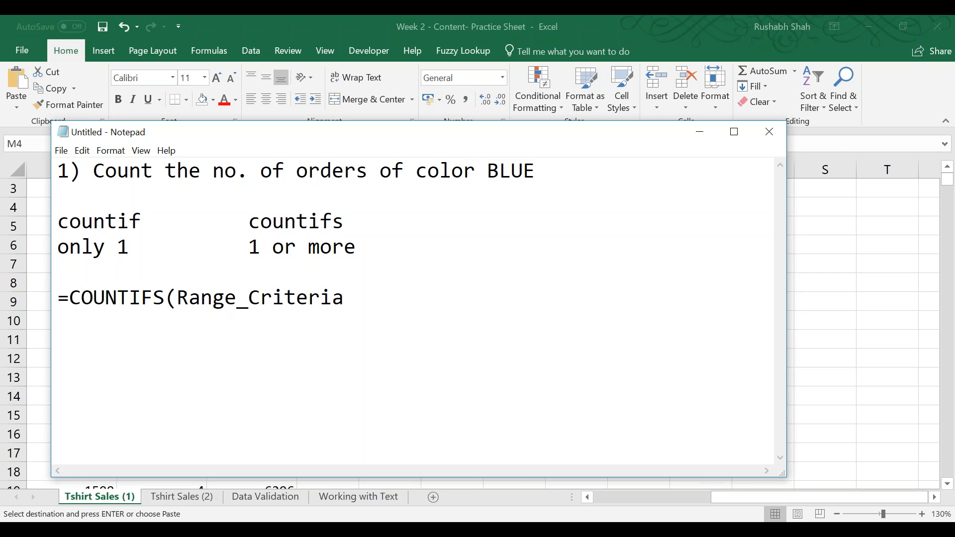
text(,Criteria))
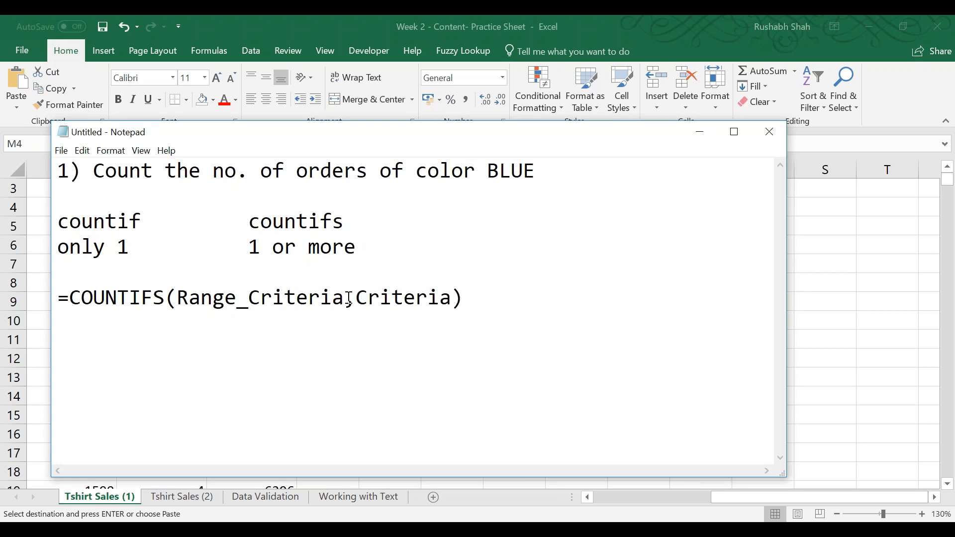
Highlight the Range_Criteria and Criteria arguments in the syntax line to review what each one stands for.
drag(347, 298, 173, 293)
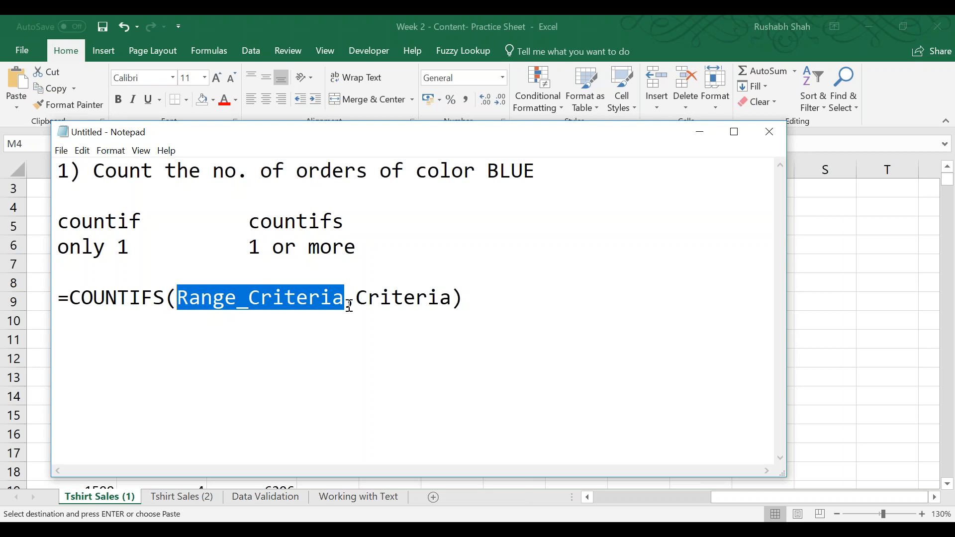
drag(235, 298, 177, 298)
click(298, 300)
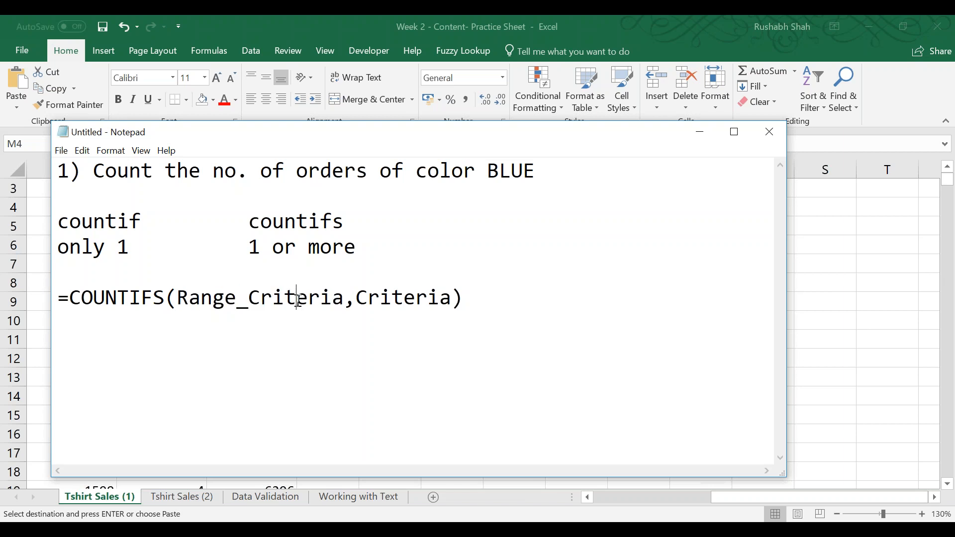
double_click(413, 302)
click(412, 301)
drag(452, 297, 356, 298)
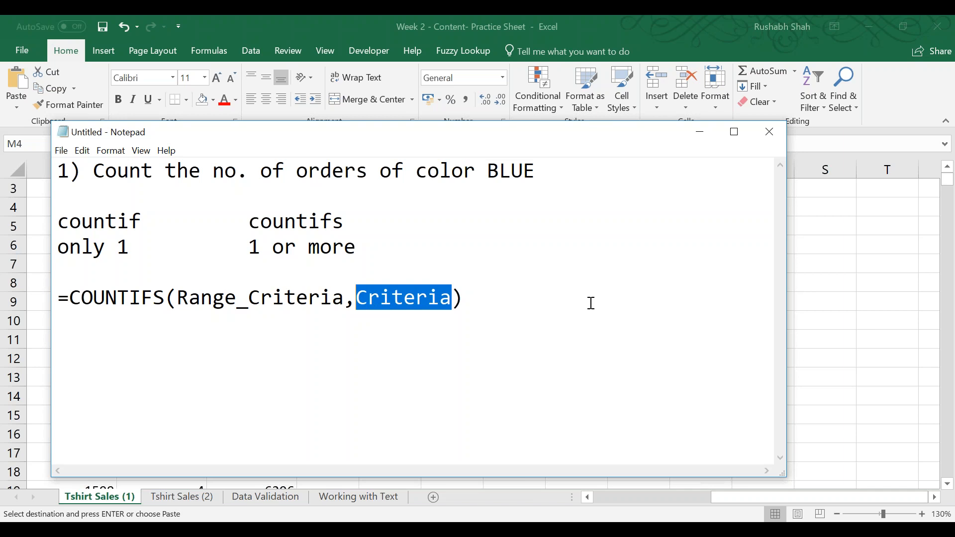
drag(347, 297, 178, 297)
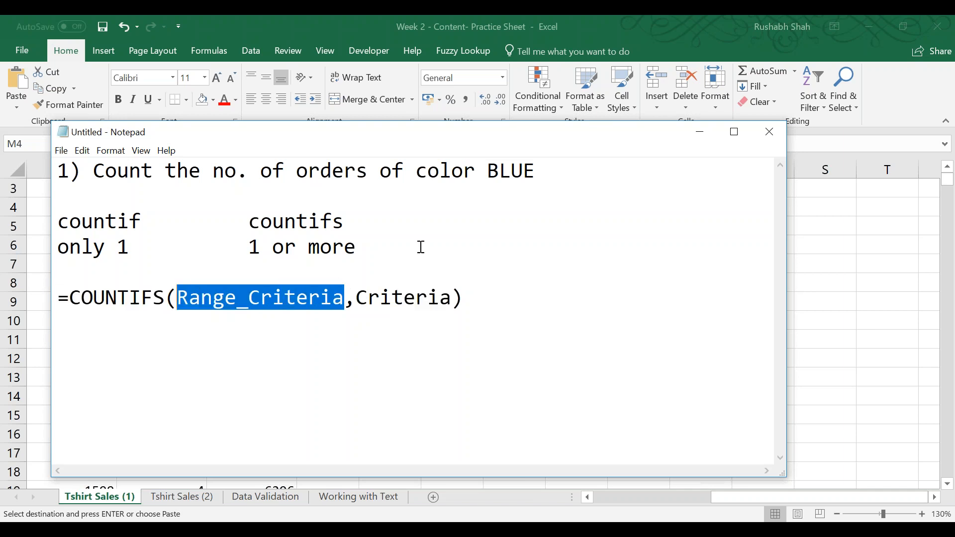
Start a second formula line with =COUNTIFS( directly below the syntax line.
click(554, 295)
key(Return)
text(=CO)
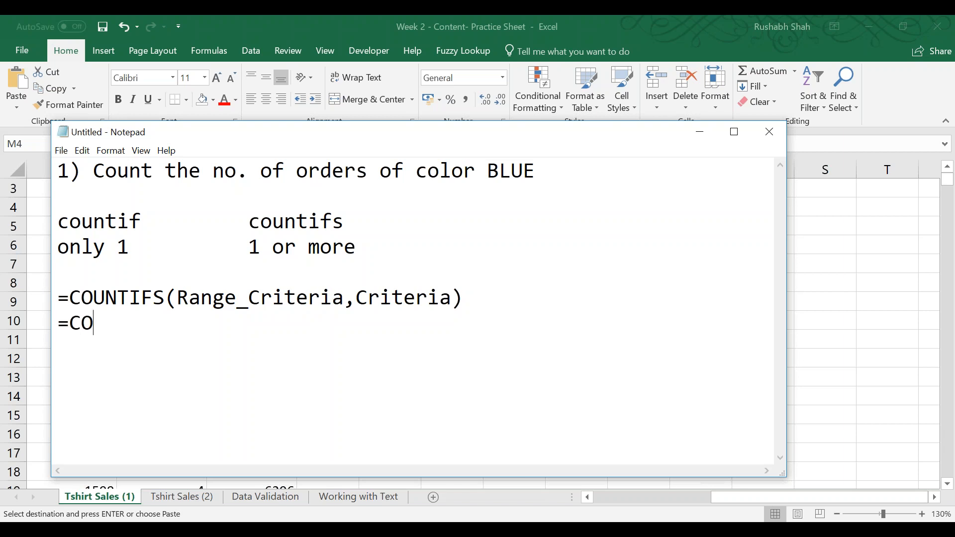
text(UNTIFS()
Switch to the Excel workbook and select the Color column data from D2 down to D10500.
key(alt+Tab)
click(158, 227)
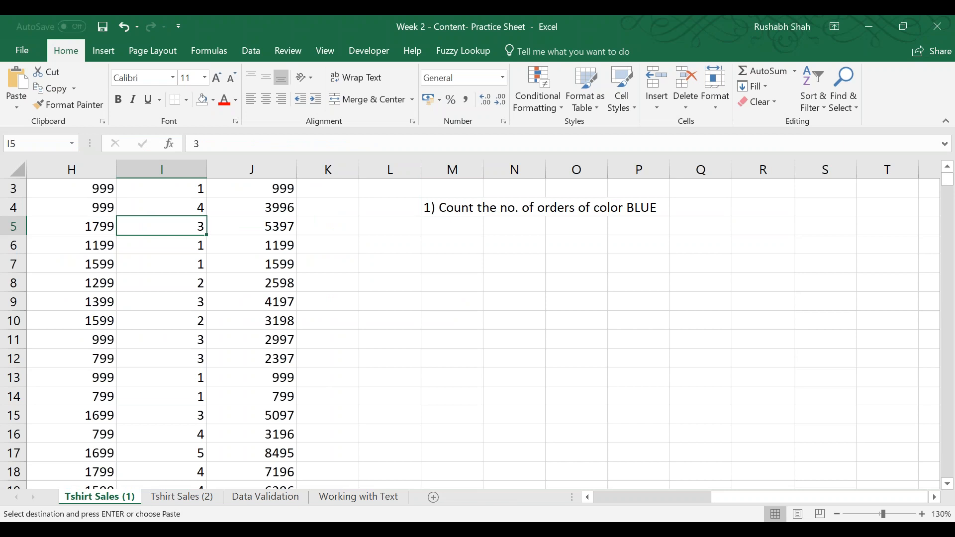
key(ctrl+Home)
key(Right)
key(Right)
key(Right)
key(Down)
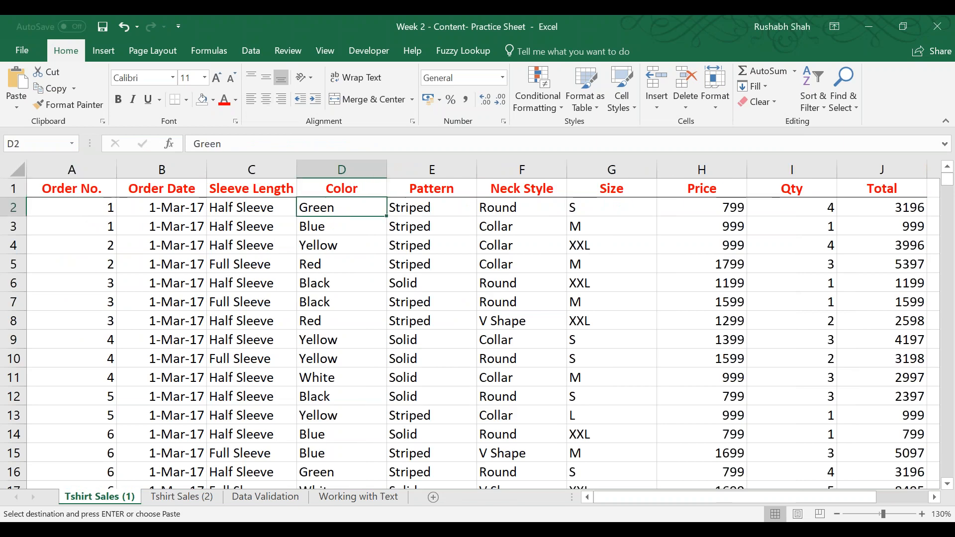
key(ctrl+shift+Down)
Return to Notepad and complete the second formula as =COUNTIFS(D2:D10500,"Blue"), checking it against the Color column in Excel.
key(alt+Tab)
text(D2:D10500,)
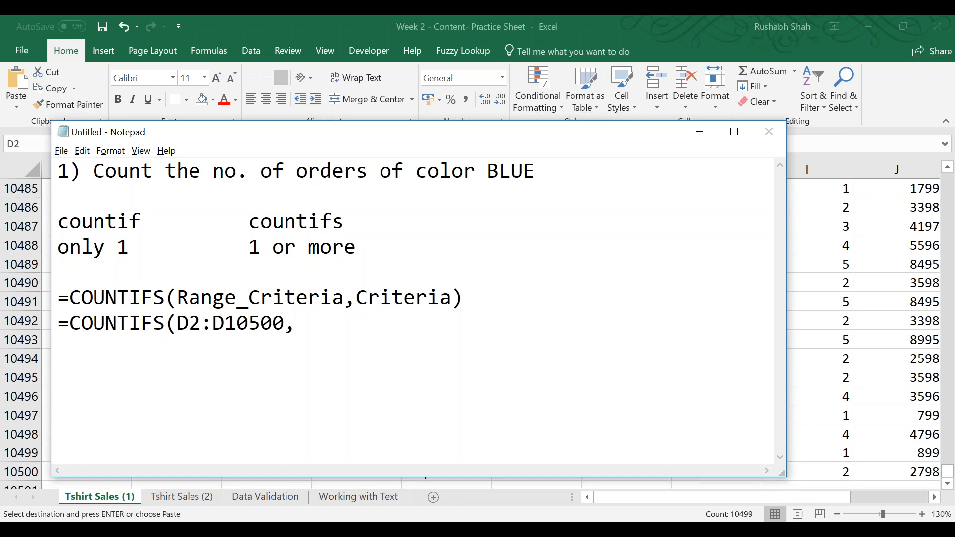
text("Blue"))
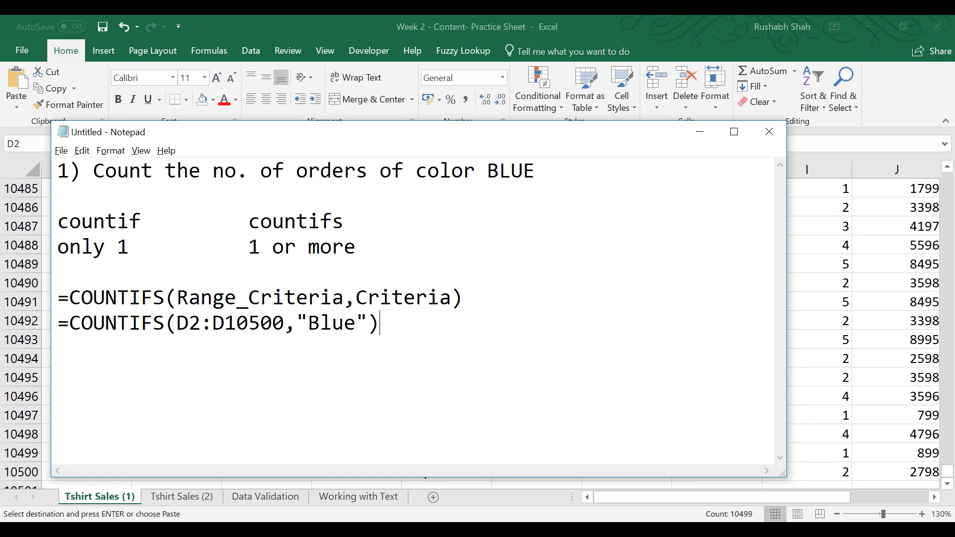
key(alt+Tab)
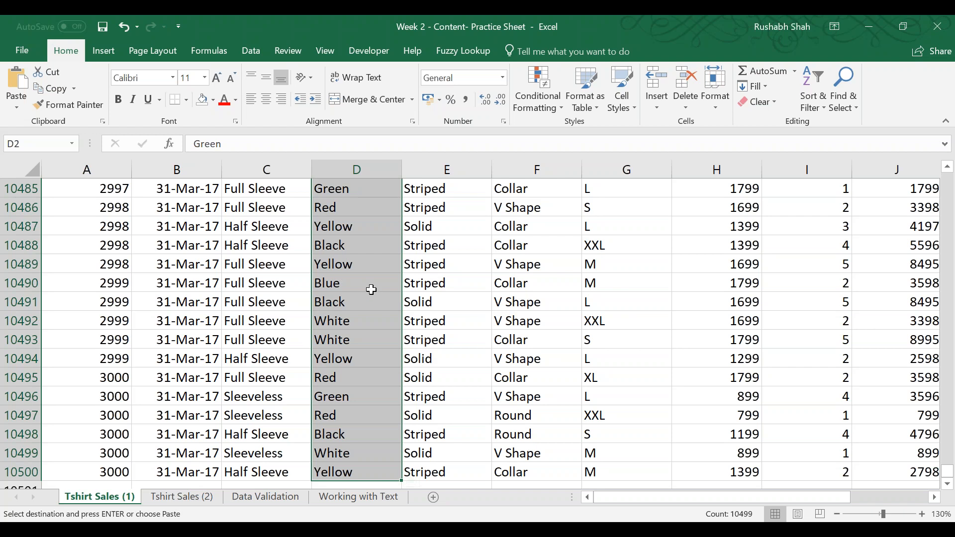
key(alt+Tab)
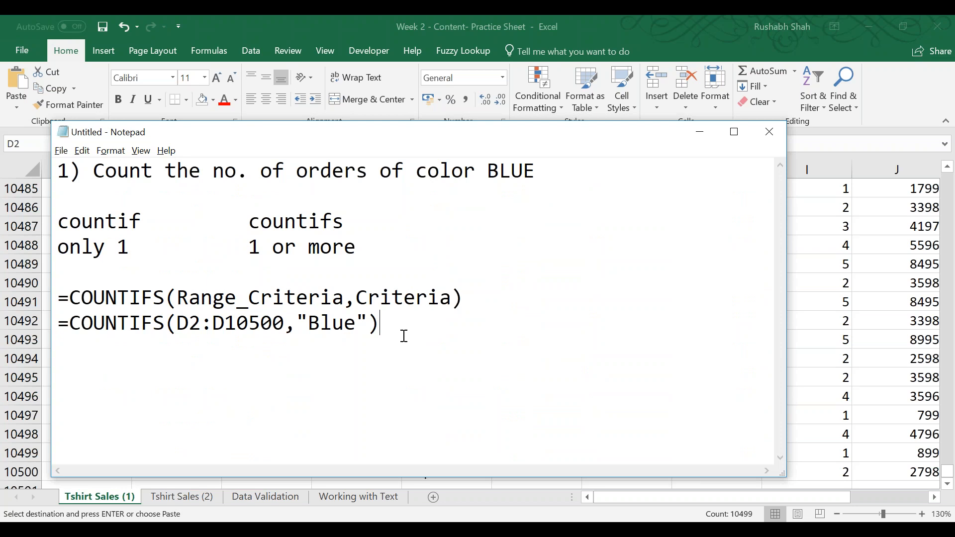
Add blank space below the formulas and reduce the Notepad font size to 16.
key(Return)
key(Return)
click(102, 151)
click(117, 183)
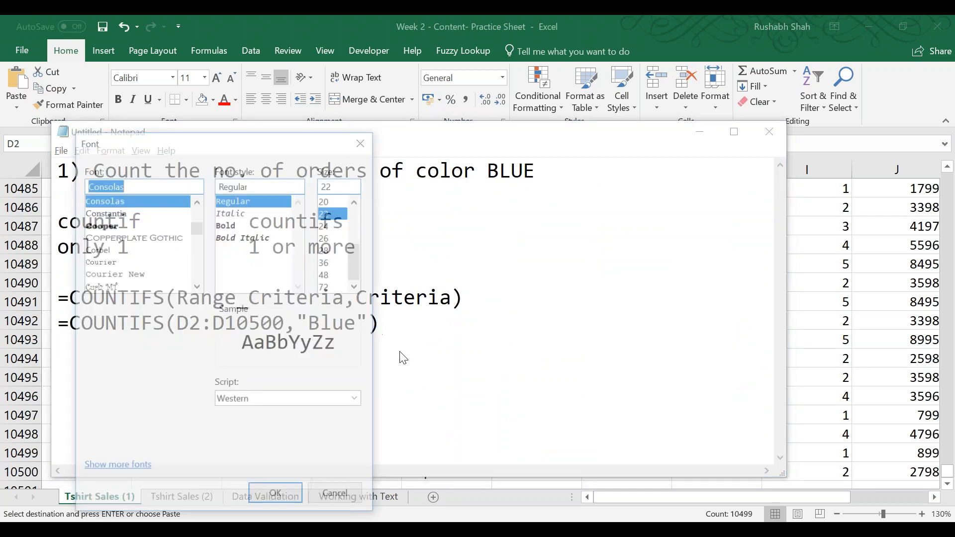
click(357, 199)
click(357, 199)
click(357, 199)
click(327, 212)
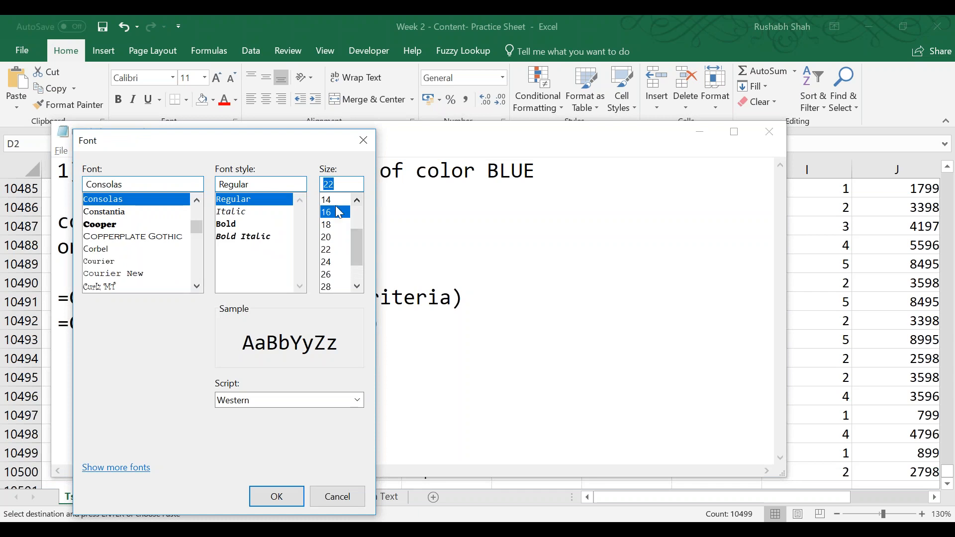
click(302, 491)
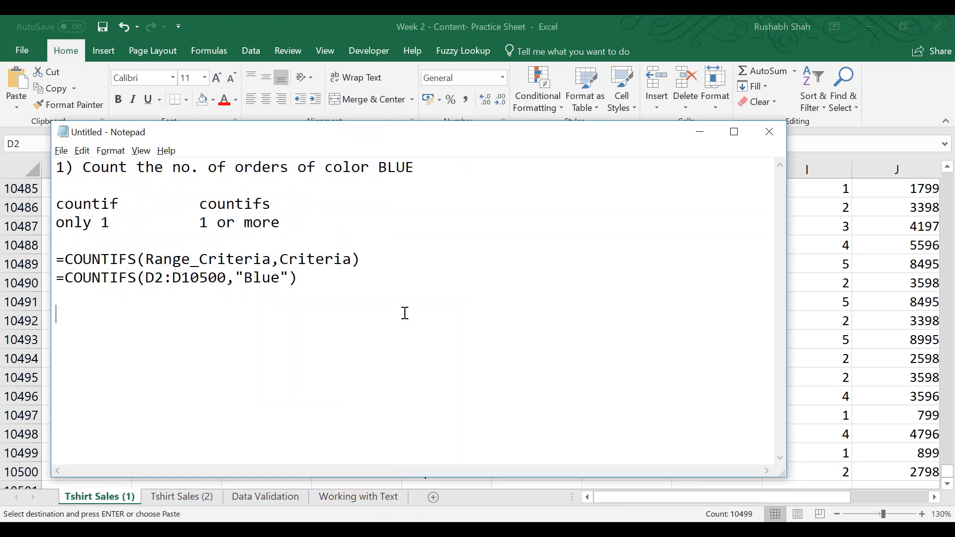
Write the second question, "2) Count the no. of records of size XXL", checking the table columns in Excel.
text(2) Count the no. of r)
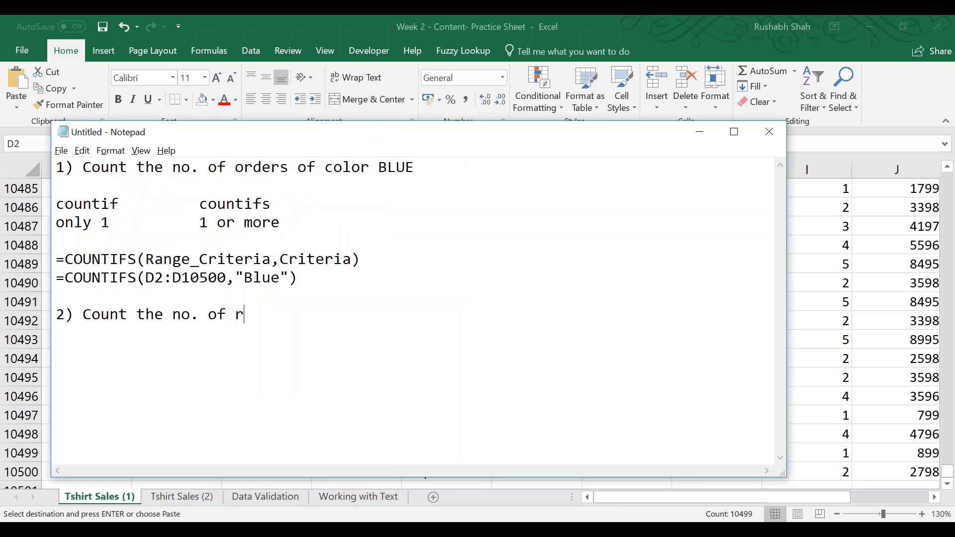
text(ecords of)
key(alt+Tab)
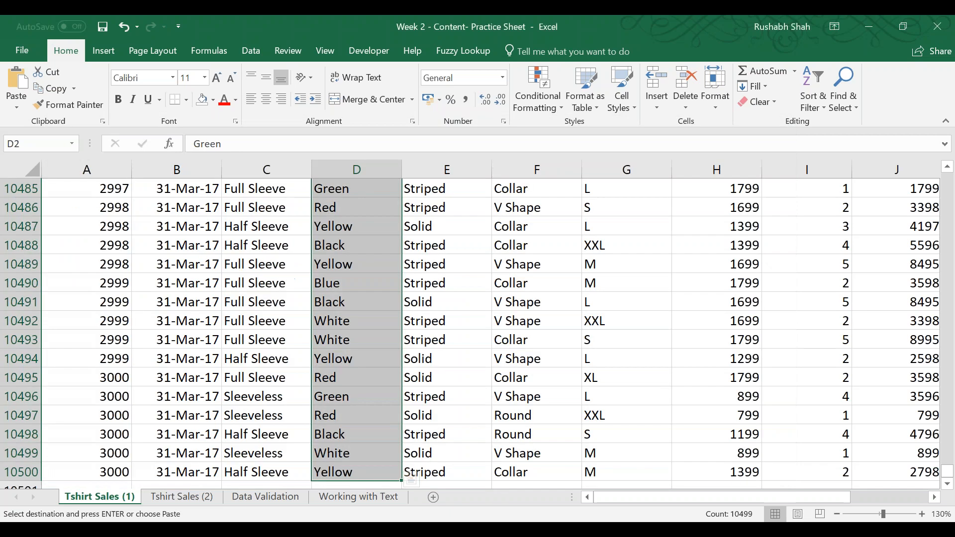
key(alt+Tab)
text(size XXL)
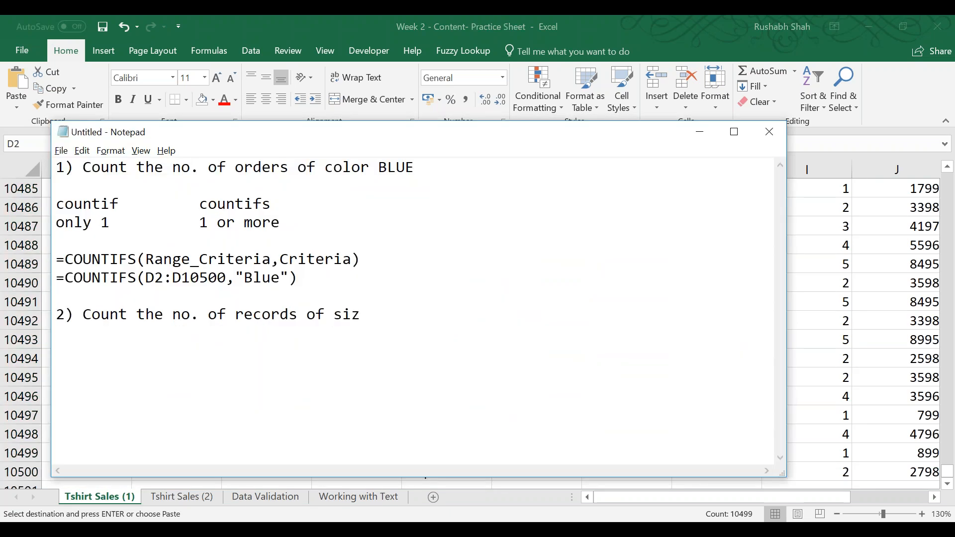
Write the third question, "3) Count the no. of records of Blue AND XXL", below question 2, separated by a blank line.
key(Return)
key(Return)
text(3) Count the no. )
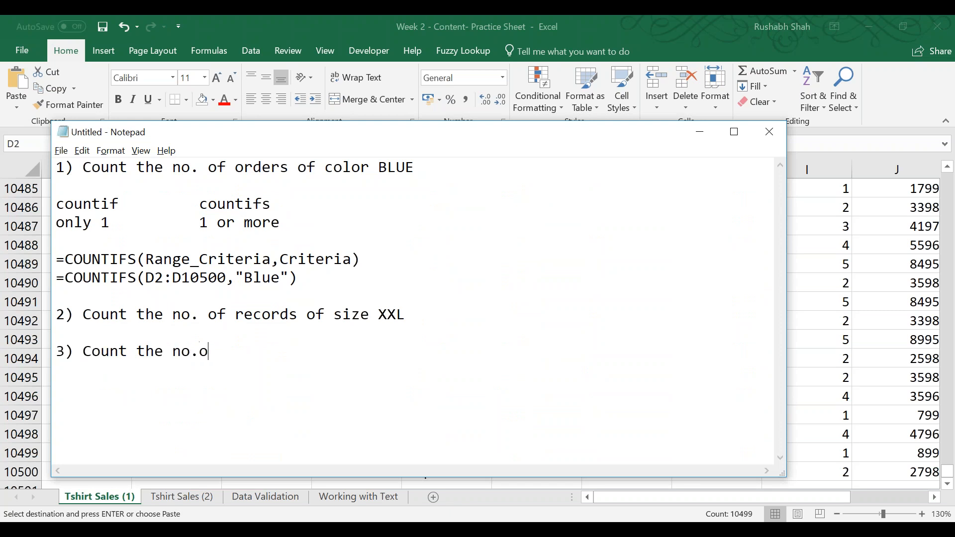
text(of records of )
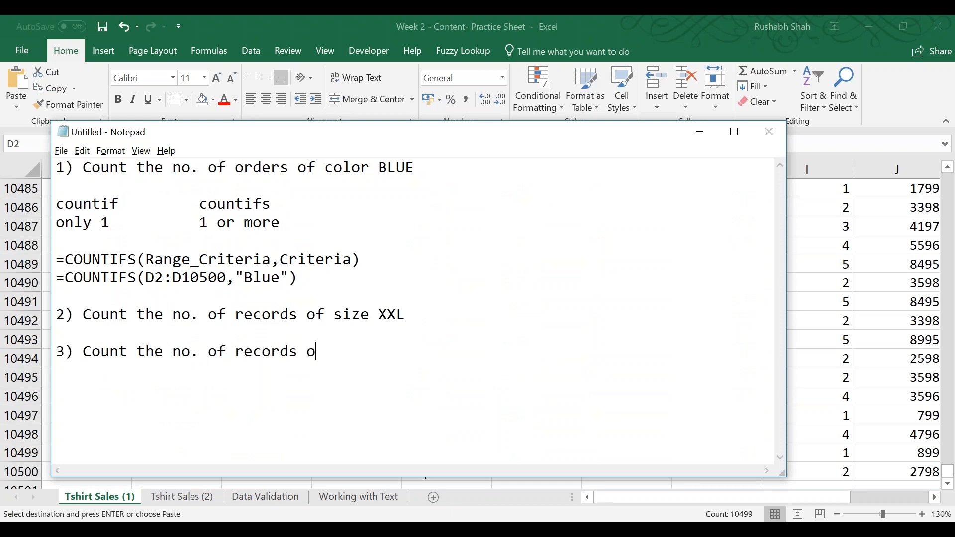
text(Blue AND XXL)
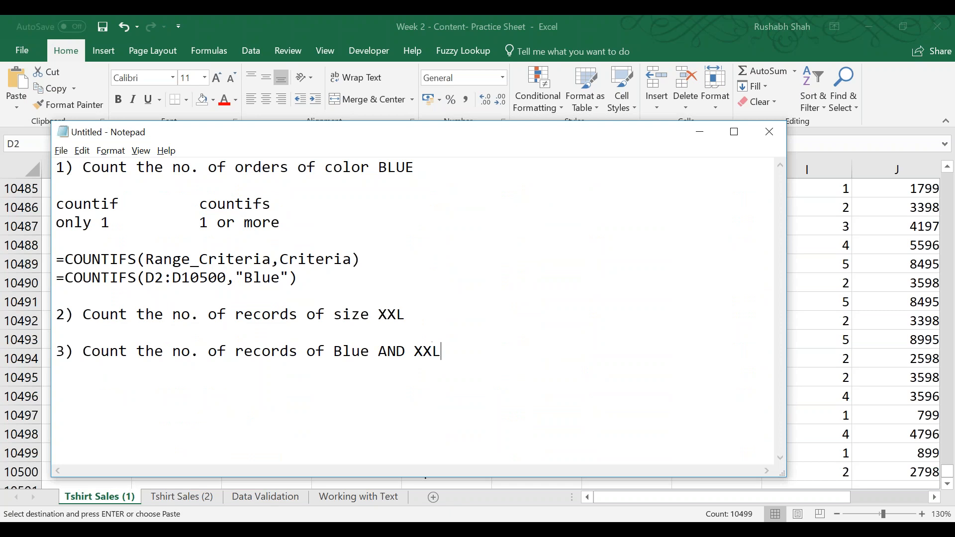
Add the fourth question, "4) Count the no. of records with Qty = 4", on the next line.
key(Return)
text(4) Count the no. of records )
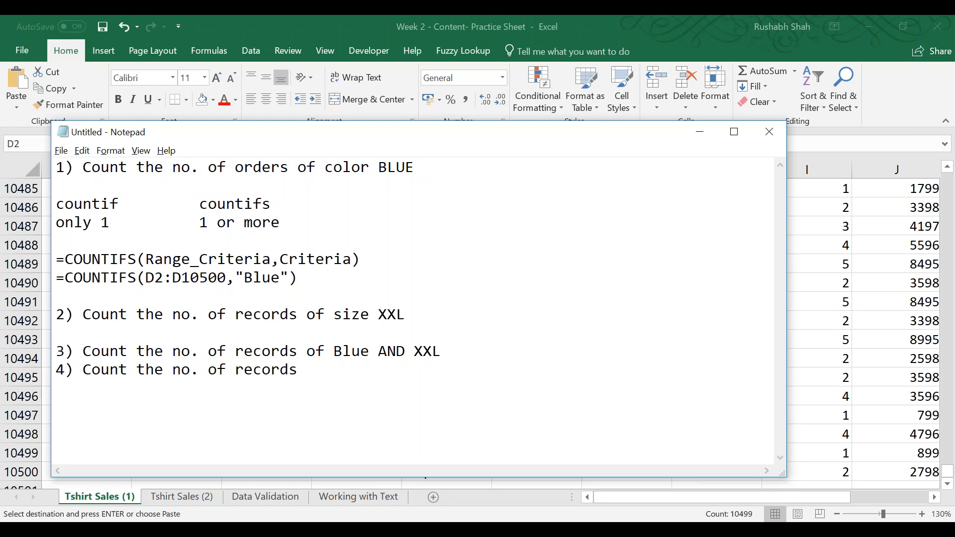
text(with Qty = 4)
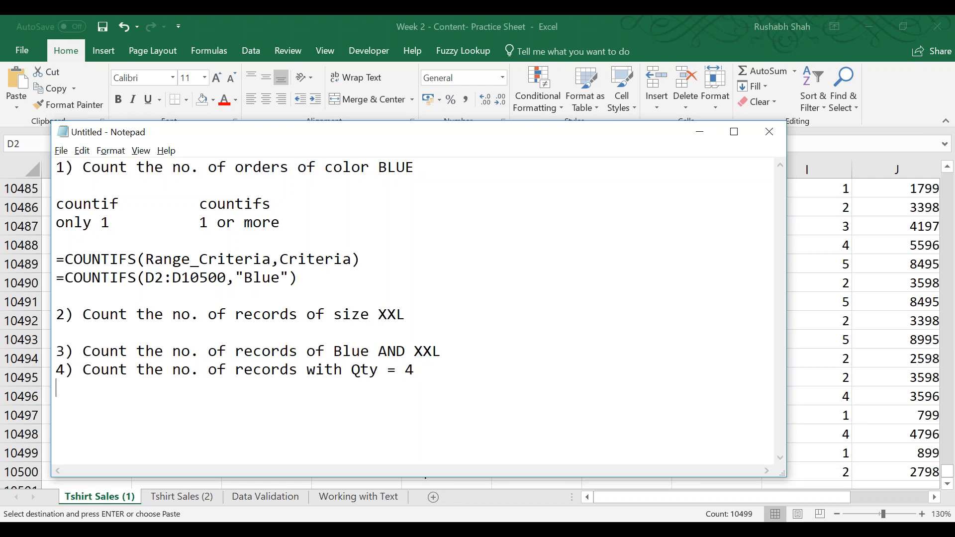
Move the Qty = 4 question above the Blue AND XXL question so that it takes number 3.
key(Return)
text(5))
key(shift+Up)
key(BackSpace)
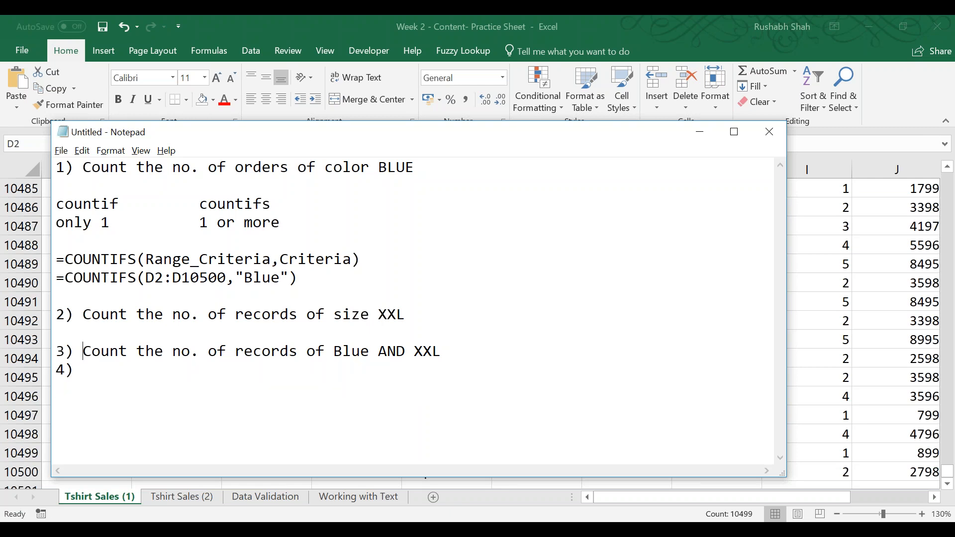
key(Up)
key(Return)
key(ctrl+z)
key(ctrl+z)
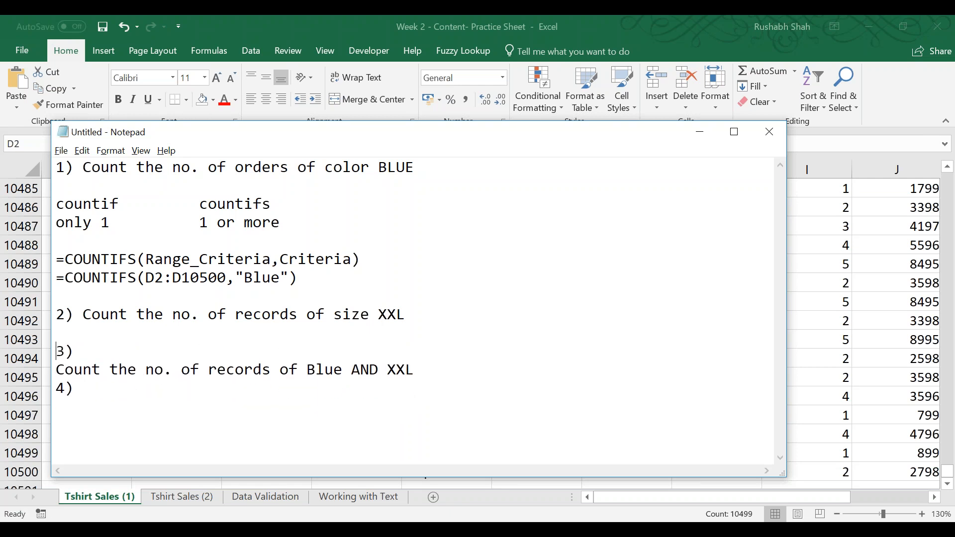
key(ctrl+z)
key(Left)
key(Left)
key(Delete)
key(Delete)
key(Delete)
key(Down)
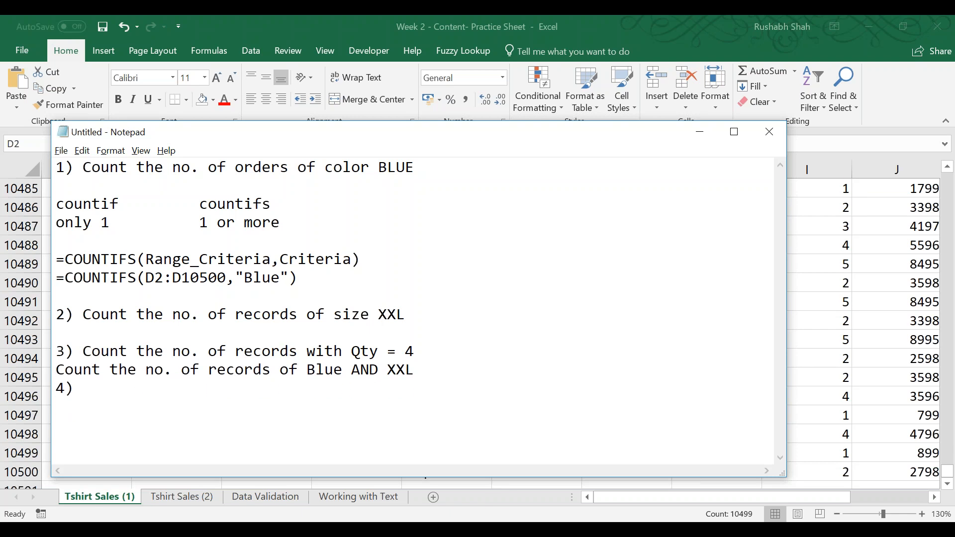
Renumber the Blue AND XXL question as 4) and the empty entry as 5), and remove the blank line after question 2.
key(Up)
text(4))
key(Down)
key(Left)
key(Left)
key(shift+Left)
text(5)
key(Up)
key(Up)
key(Up)
key(Up)
key(End)
key(Delete)
key(ctrl+End)
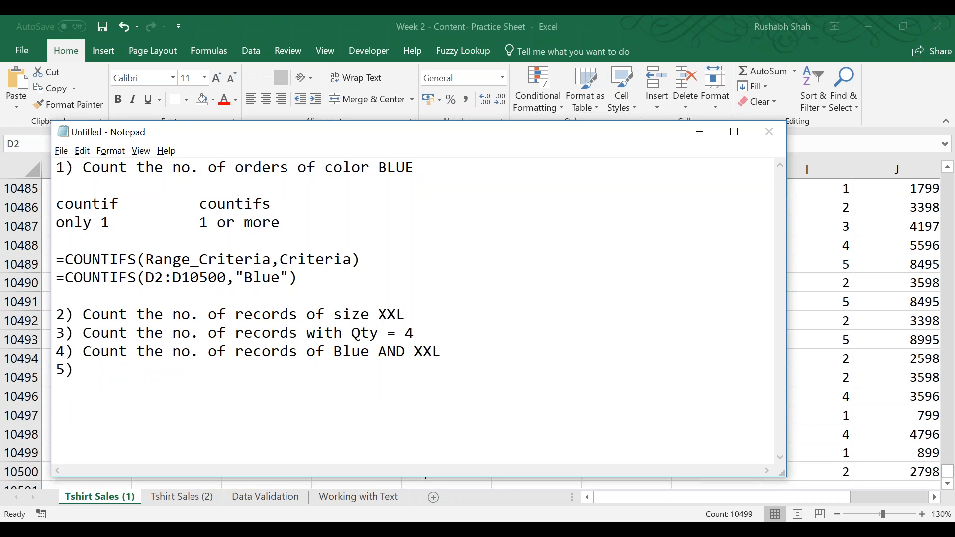
Begin question 5 with "Count the no. of records of Total > 1000 AND".
text(Count the no. of r)
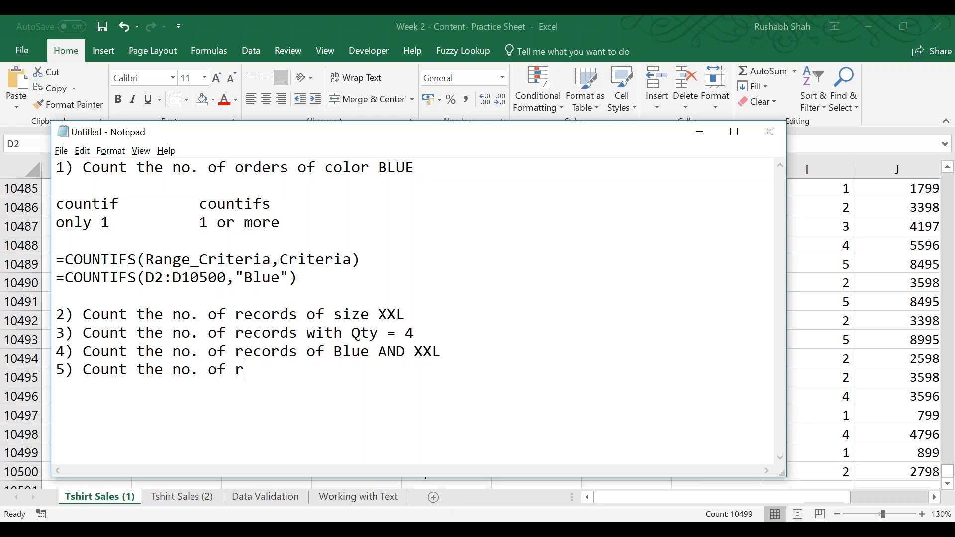
text(ecords of )
text(Total > 1000)
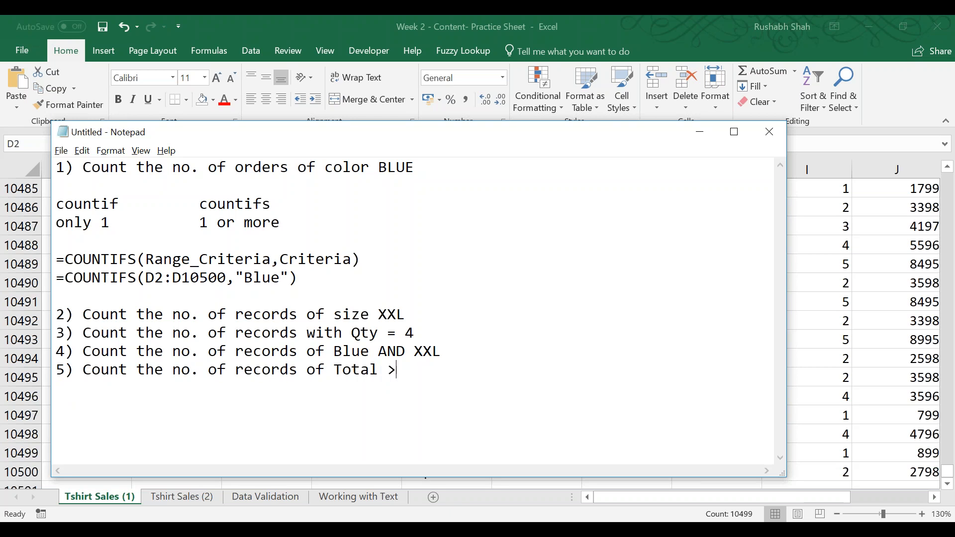
text( AND)
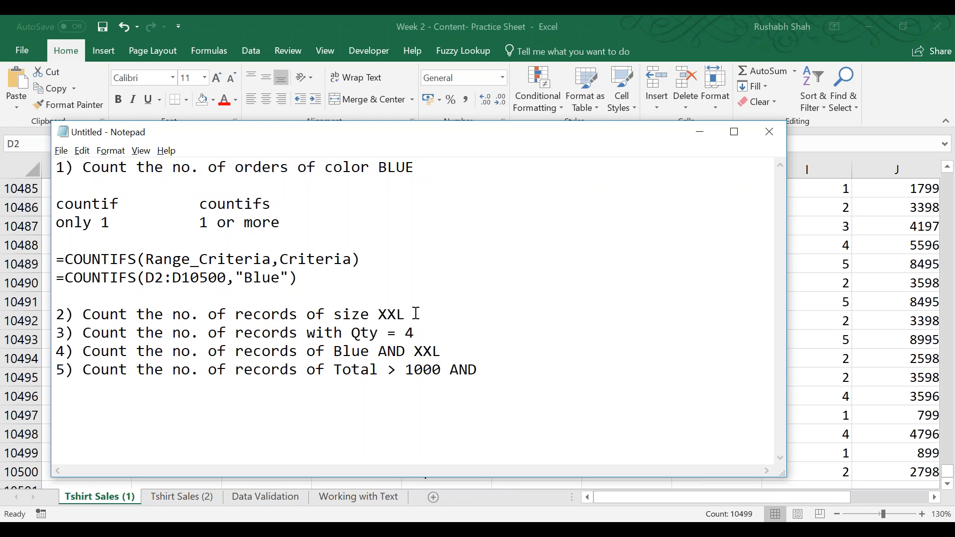
Switch to the Excel workbook and examine the T-shirt sales columns for a second criterion for question 5.
key(alt+Tab)
click(459, 266)
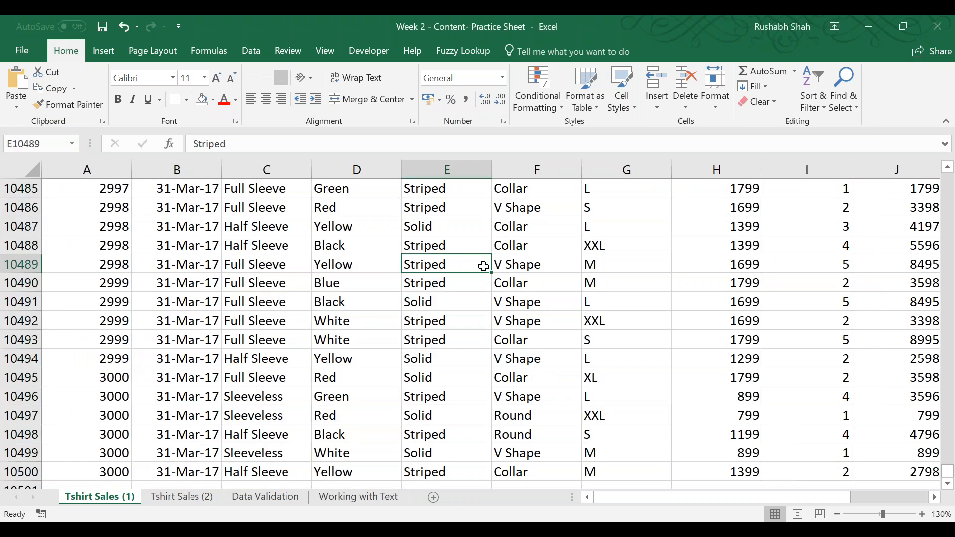
key(ctrl+Up)
key(Right)
key(Right)
key(Right)
key(Right)
key(Right)
key(Right)
key(Right)
key(Right)
key(Right)
key(Right)
key(Left)
key(Left)
key(Left)
key(Left)
key(Left)
key(Left)
key(Left)
key(Left)
key(Left)
key(Left)
key(Left)
key(Left)
key(Left)
key(Left)
key(Right)
key(Right)
key(Right)
key(Down)
key(Down)
key(Right)
key(Right)
key(Right)
key(Right)
key(Right)
key(Right)
key(Right)
key(Right)
key(Right)
key(Right)
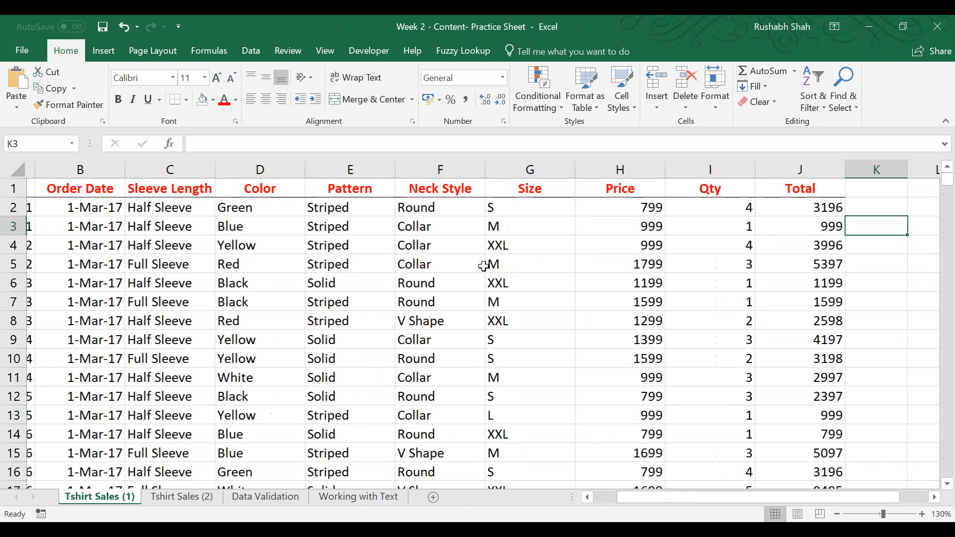
key(Left)
key(Left)
key(Left)
key(Left)
key(Left)
key(Down)
key(Down)
key(Left)
key(Left)
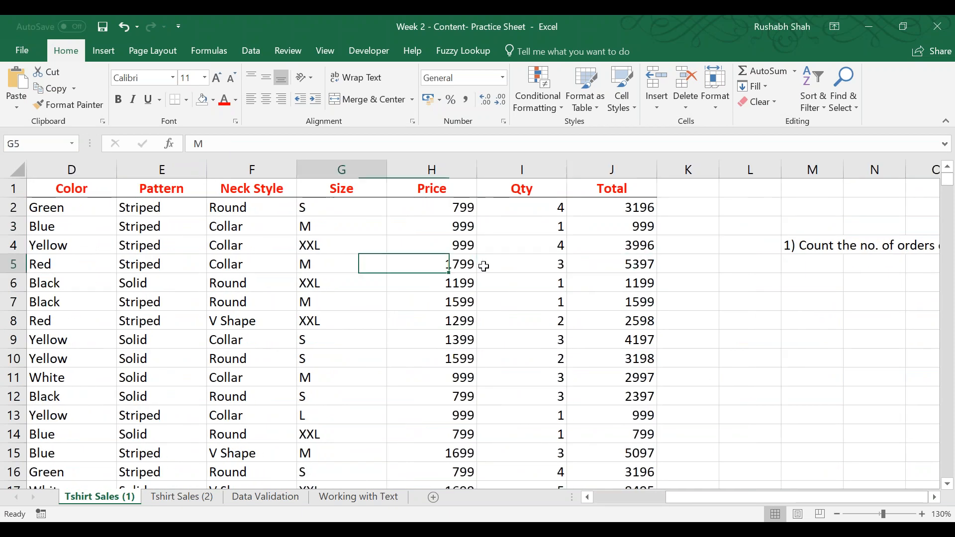
Return to Notepad, change the Total threshold in question 5 to 5000, and complete the question with "Full Sleeve".
key(Left)
key(Left)
key(Left)
key(Left)
key(Left)
key(Right)
key(alt+Tab)
key(Left)
key(Left)
key(Left)
key(Left)
key(Left)
key(shift+Right)
text(5)
key(End)
text(Ful)
text(eve)
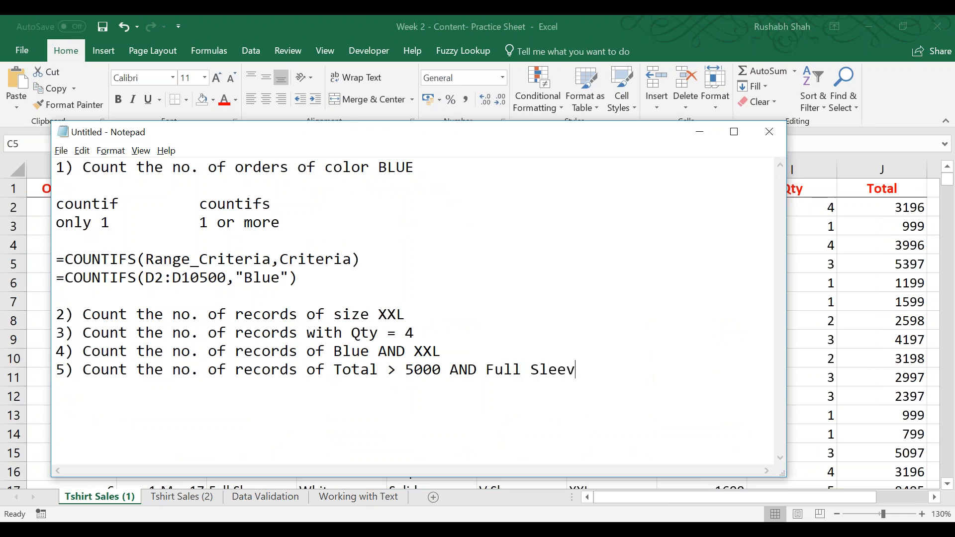
Go back over the questions and formulas written so far in the notes.
key(Up)
key(Up)
key(Up)
key(Up)
key(Up)
key(Up)
key(Up)
key(Up)
key(Up)
key(Up)
key(Up)
key(Down)
key(Down)
key(Down)
key(Down)
key(Down)
key(Down)
key(Down)
key(Down)
key(Down)
key(Down)
key(Down)
Write the sixth question, "6) Count the no. of records with S and M", checking the table columns in Excel.
key(End)
key(Return)
text(6) Count the no. )
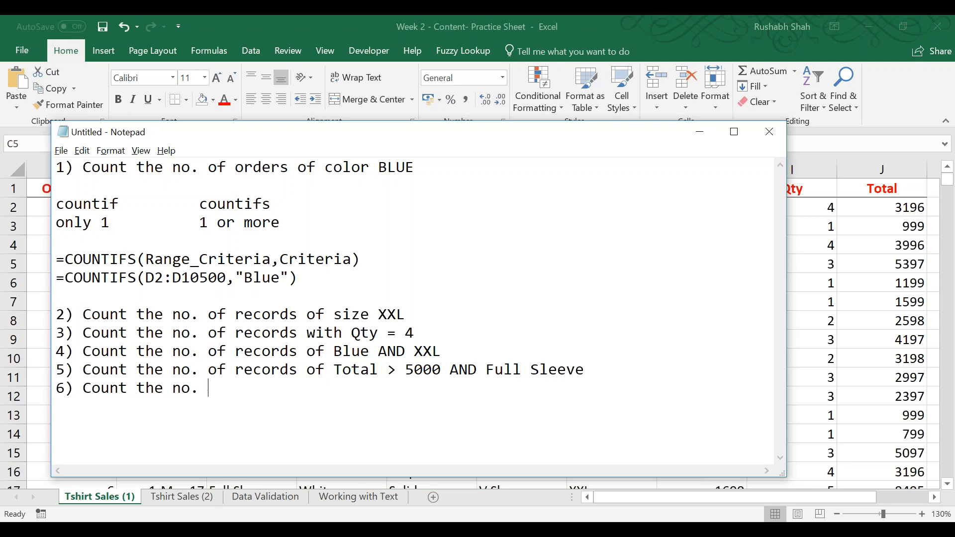
text(of records with)
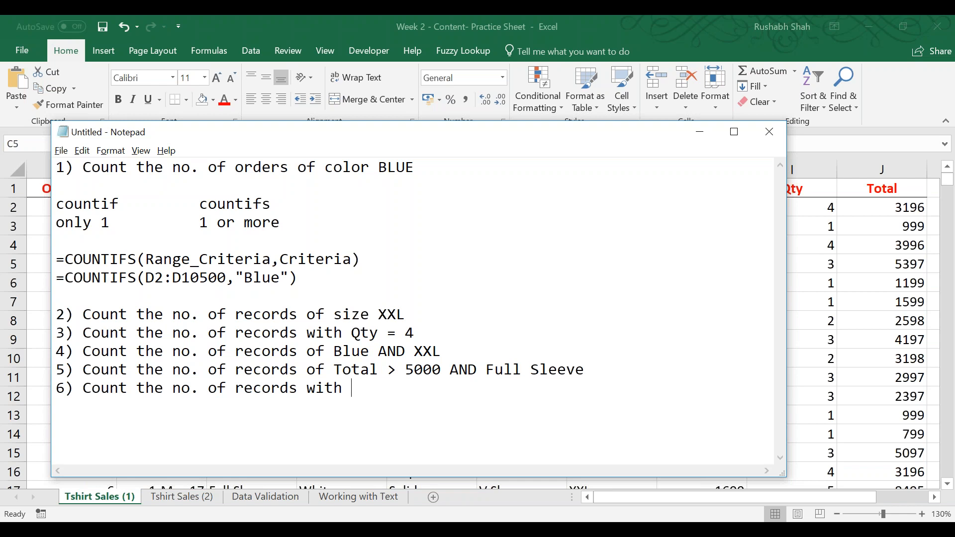
key(alt+Tab)
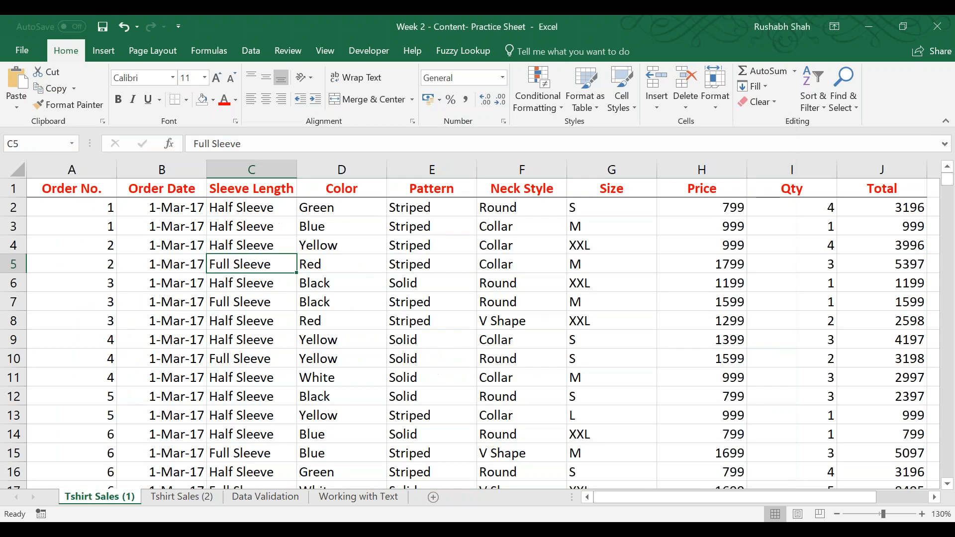
key(alt+Tab)
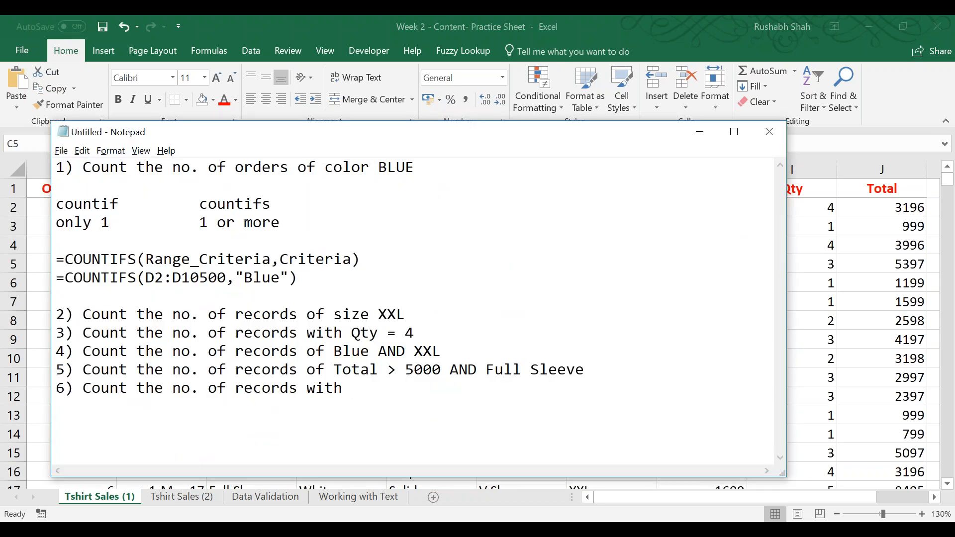
text(S and M)
key(Left)
key(Left)
key(End)
key(Return)
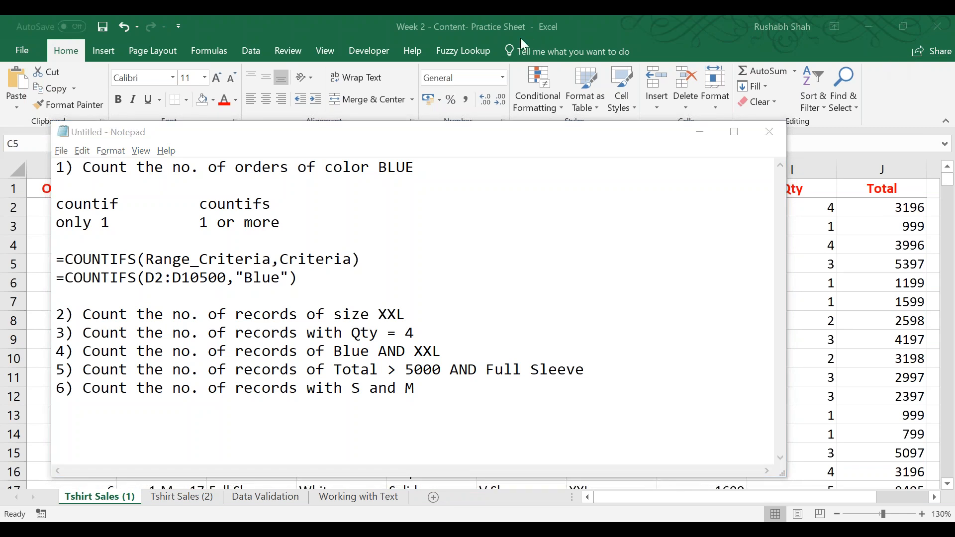
click(483, 40)
key(alt+Tab)
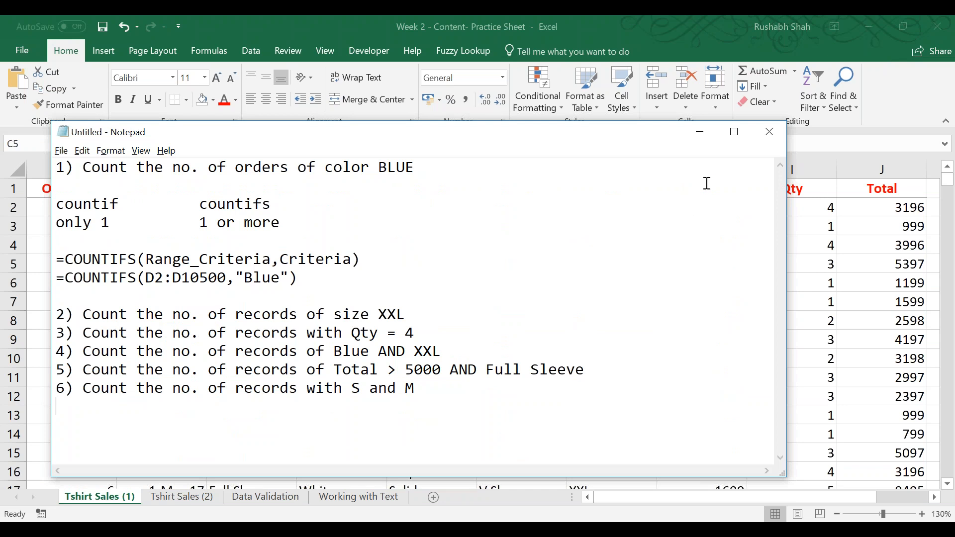
click(768, 37)
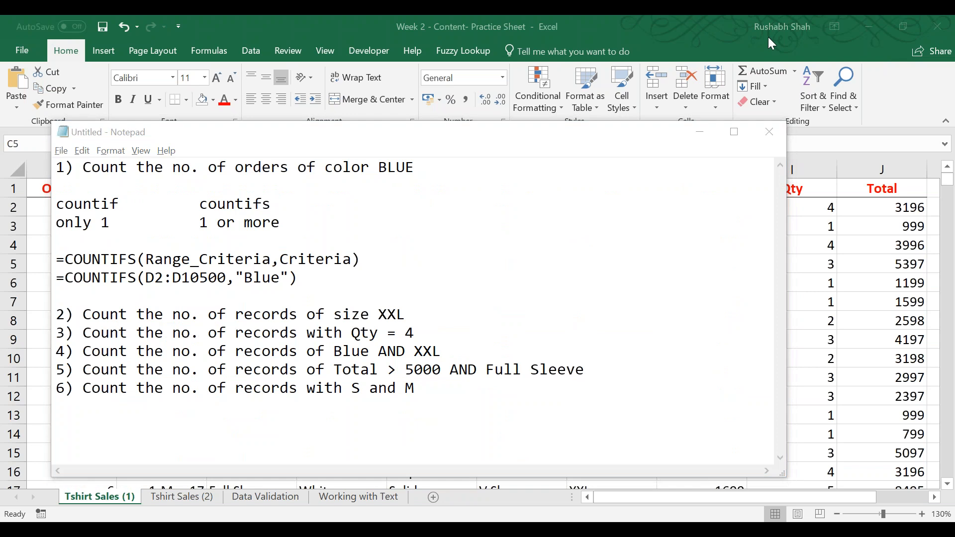
click(471, 271)
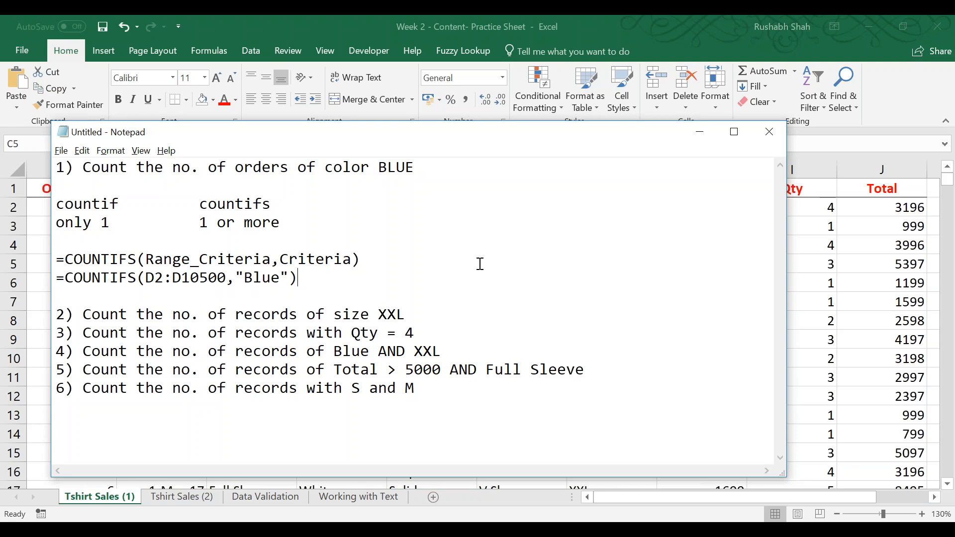
Highlight question 1's COUNTIFS formula for "Blue" in the notes to review it.
click(825, 340)
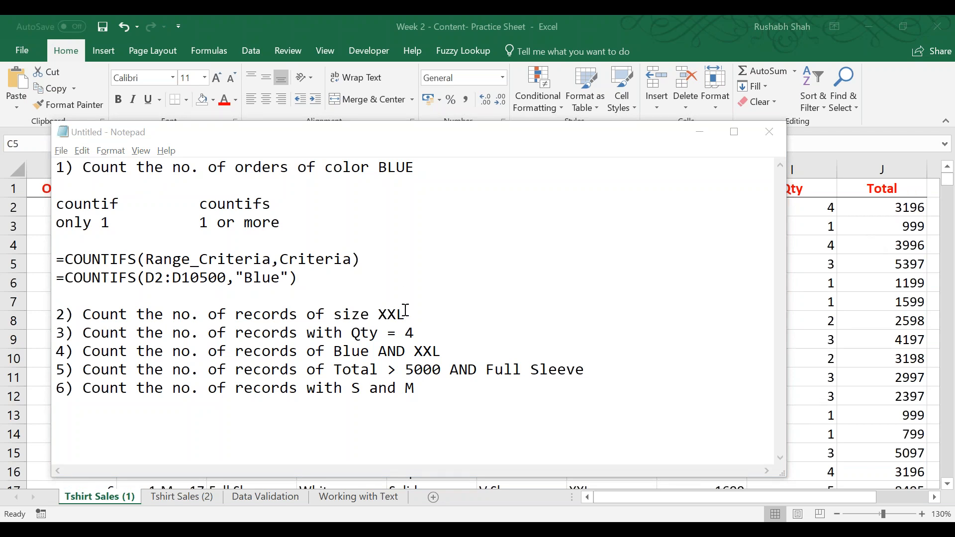
click(427, 328)
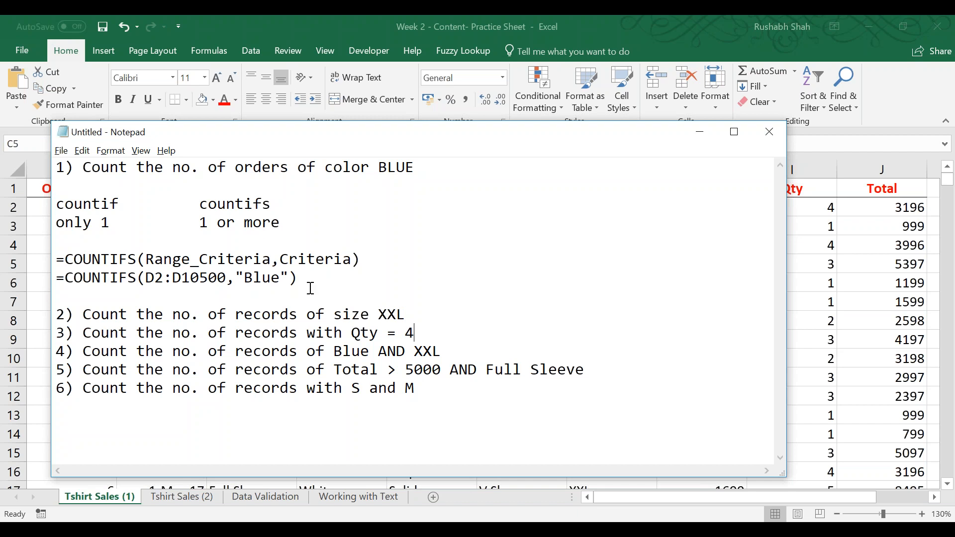
drag(306, 279, 48, 276)
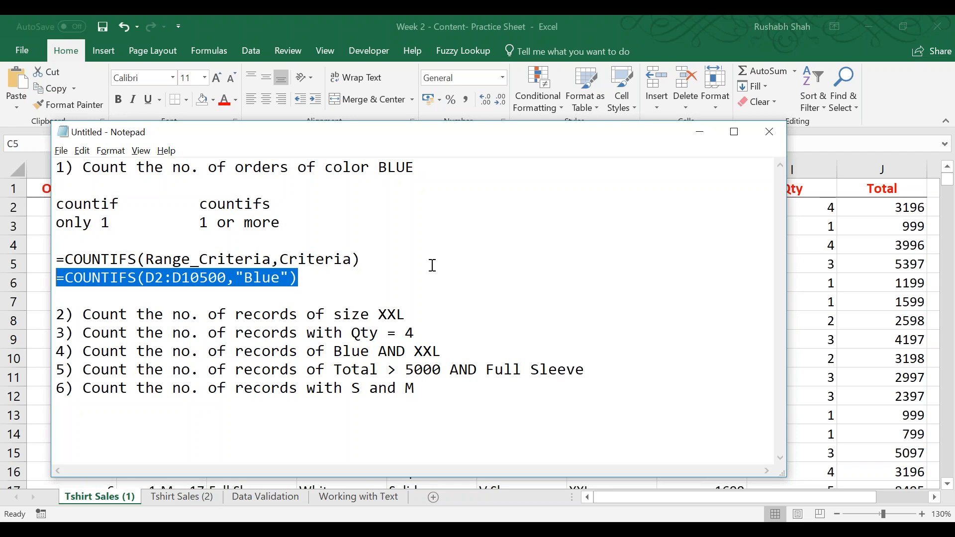
Write =COUNTIFS(G2:G10500,"XXL") on a new line under question 2, checking the Size column's letter in Excel.
click(452, 305)
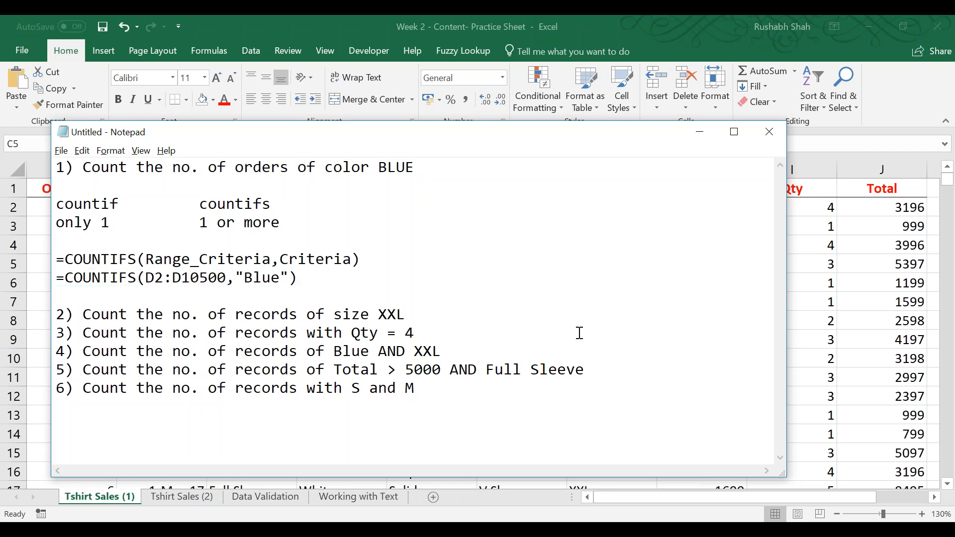
key(Return)
text(=COUNTIFS()
key(alt+Tab)
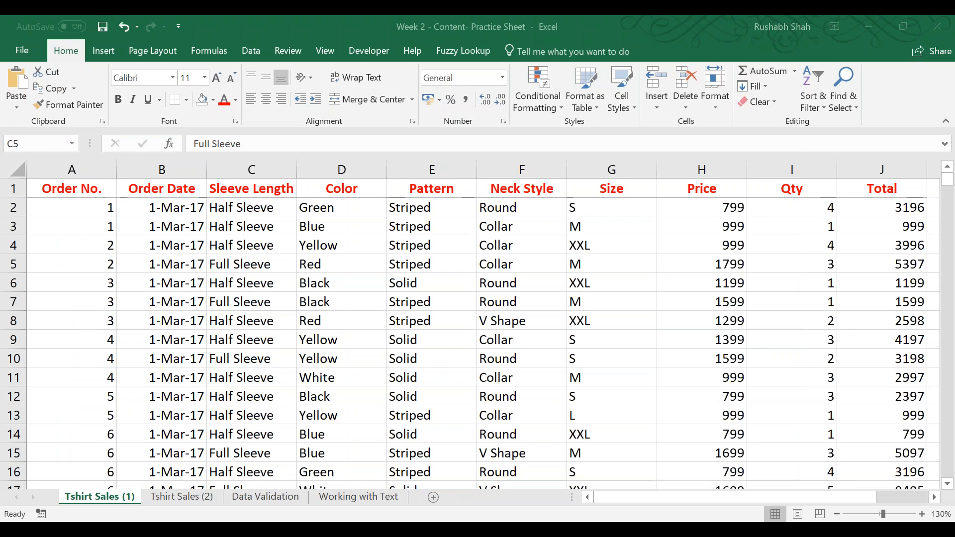
click(612, 169)
key(alt+Tab)
text(G2)
text(:G10500)
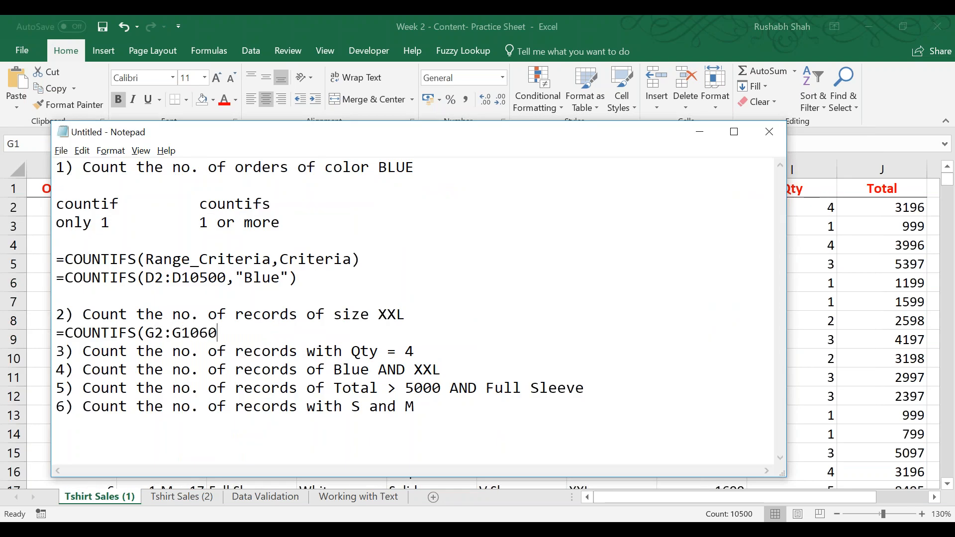
text(,"XXL"))
Write =countifs(I2:I10500,4) on a new line under question 3, checking the Qty column's letter in Excel.
key(Down)
key(End)
key(Return)
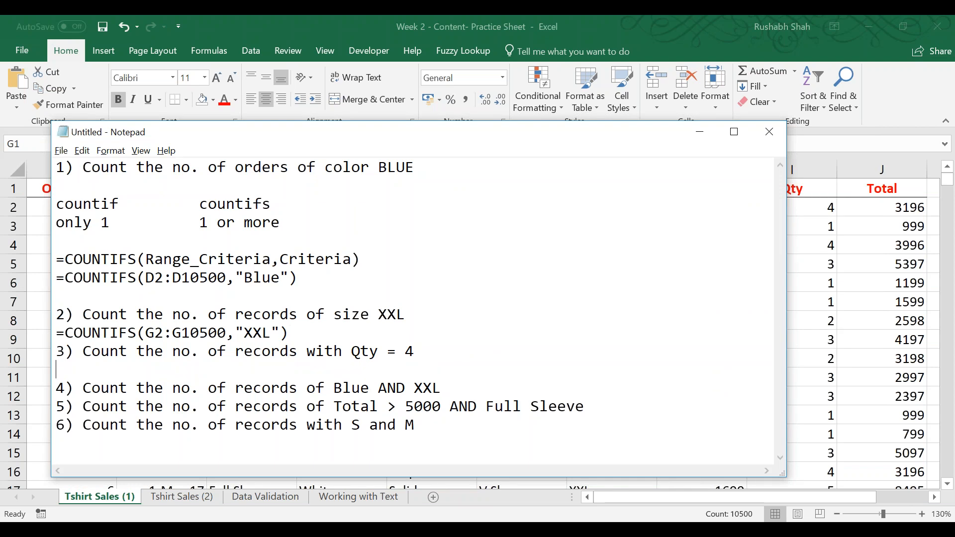
text(=countifs()
key(alt+Tab)
key(Right)
key(Right)
key(Right)
key(Right)
key(Right)
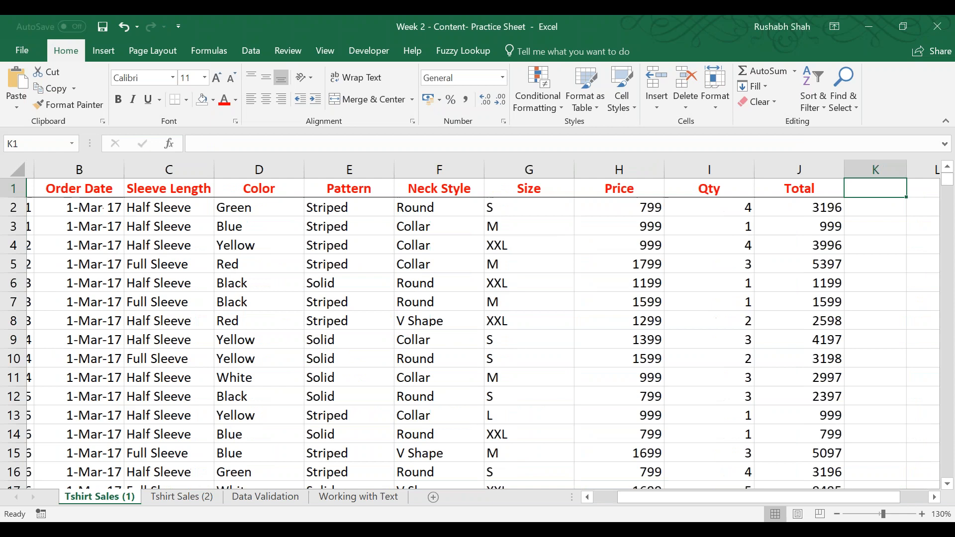
key(Left)
key(Left)
key(Left)
key(alt+Tab)
text(I2:)
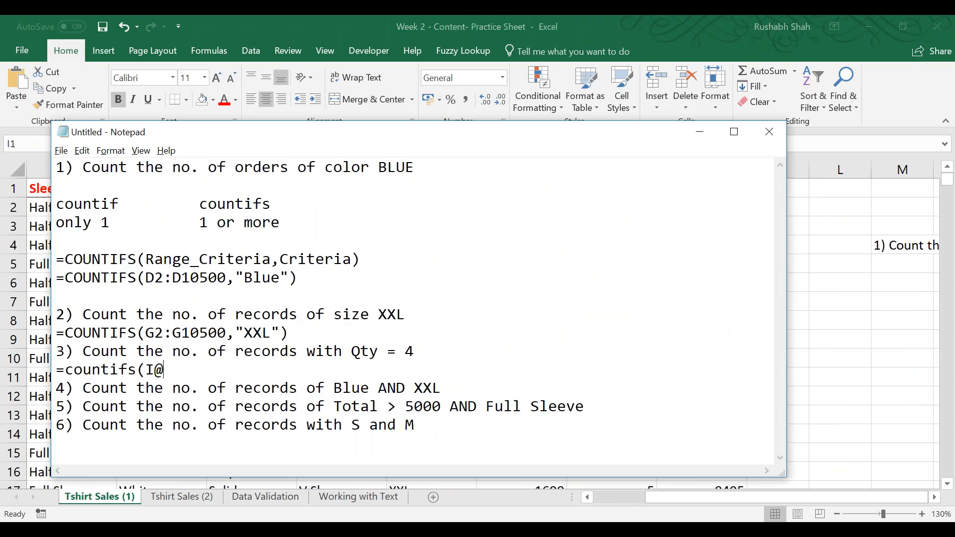
text(I10500,4))
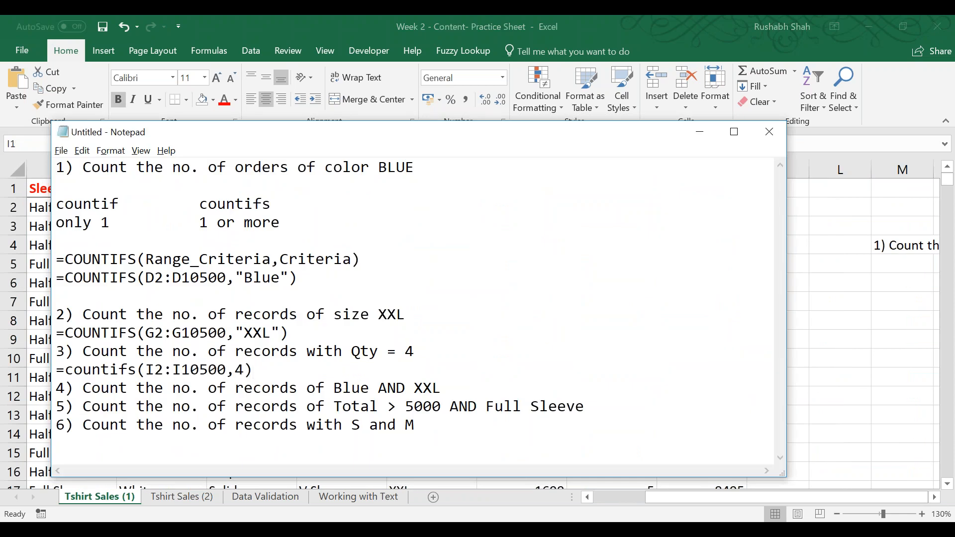
Write the two-criteria formula =COUNTIFS(D2:D10500,"Blue",G2:G10500,"XXL") on a new line under question 4.
key(Down)
key(End)
key(Return)
text(=COUNTIFS()
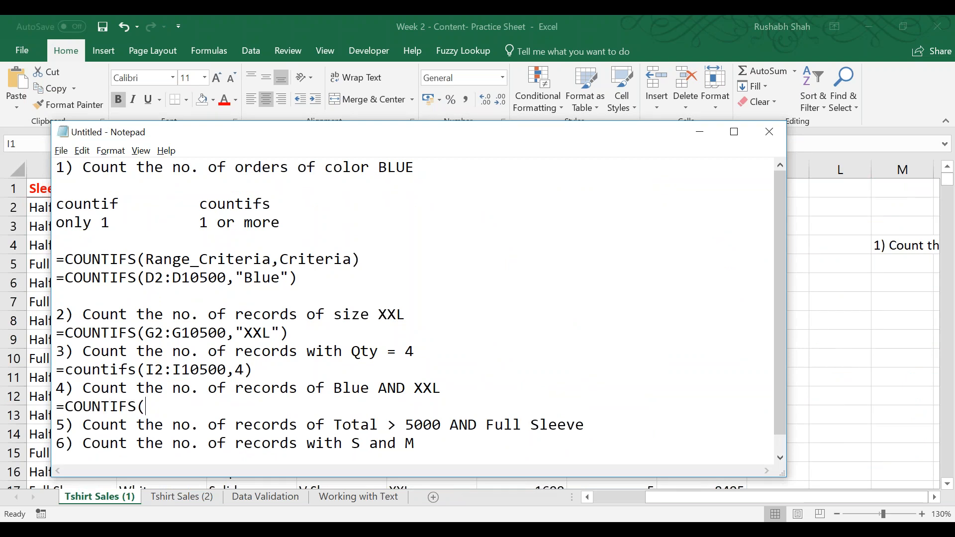
text(D2:D10500,"Bl)
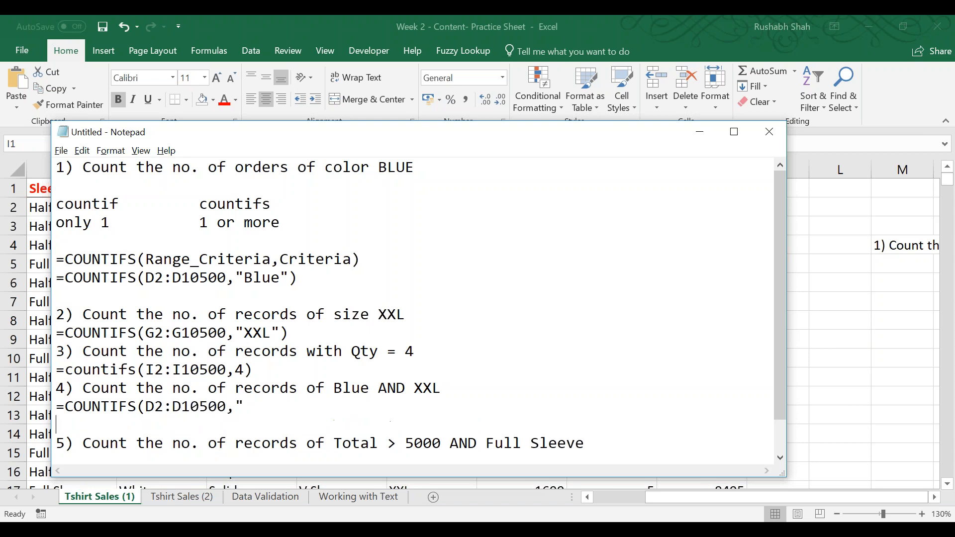
text(ue",)
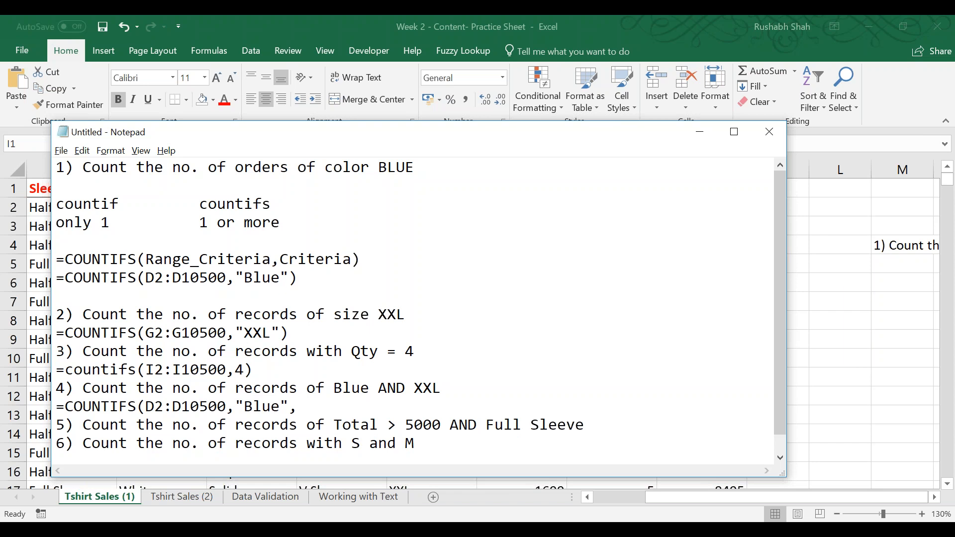
text(G2:G10500,"XXL"))
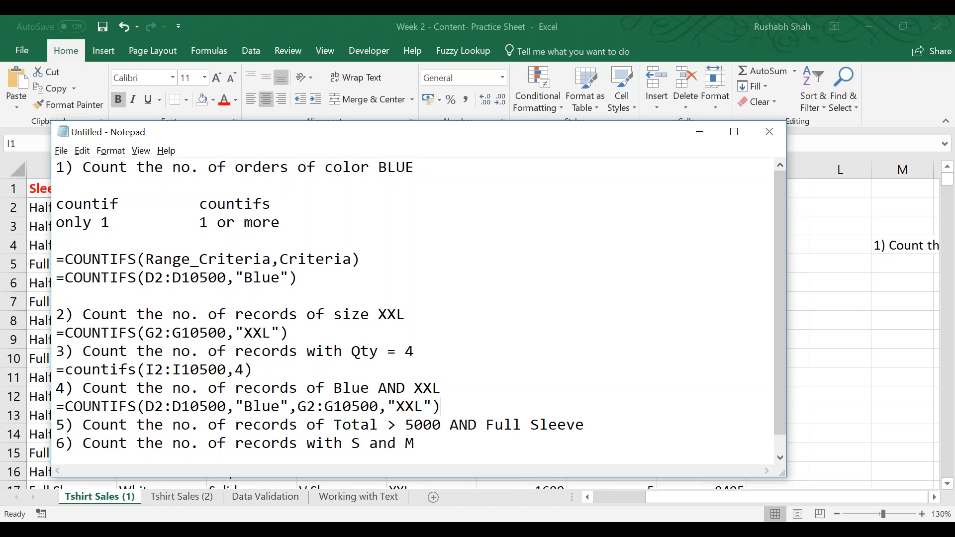
Go back over the notes, highlighting question 2's COUNTIFS formula for "XXL".
key(Down)
key(Down)
key(Down)
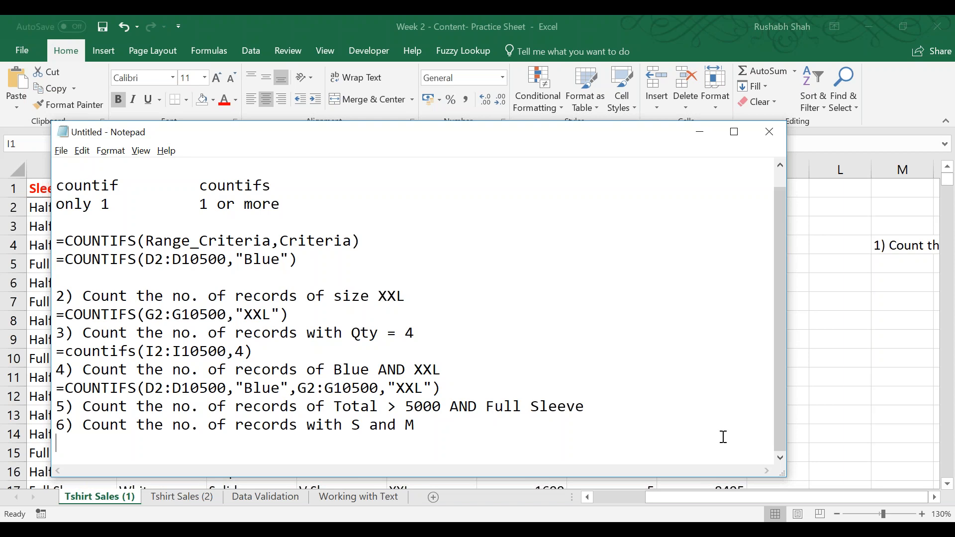
click(777, 34)
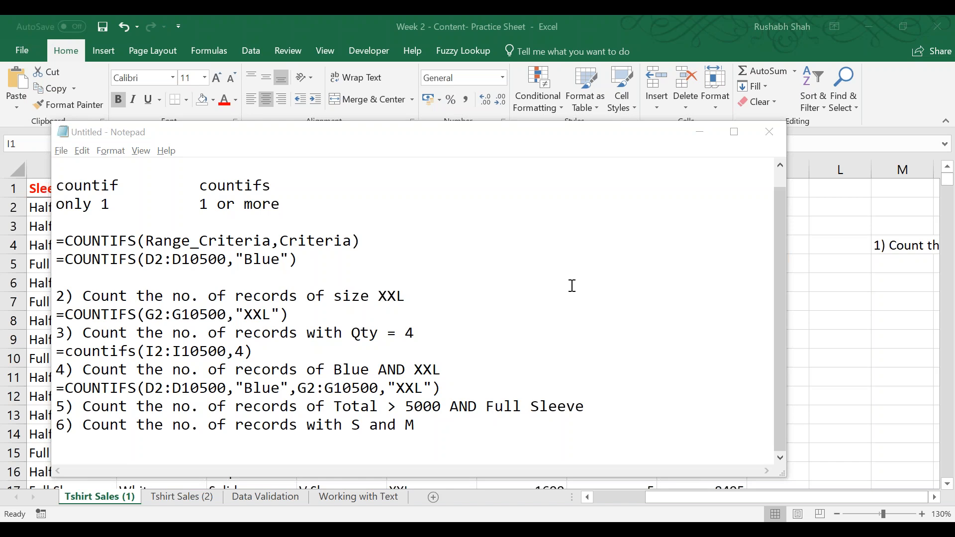
drag(324, 314, 50, 315)
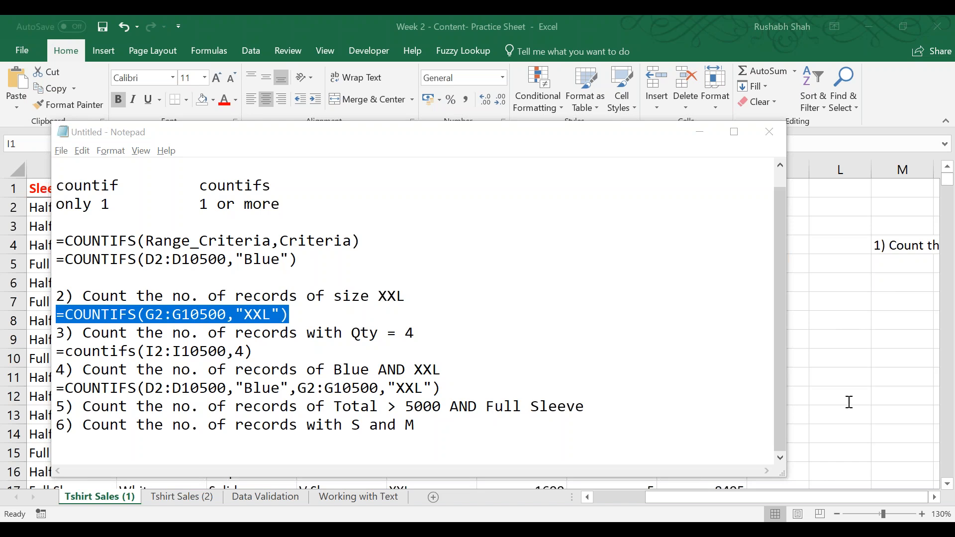
click(441, 337)
Start question 6's formula on the line below it with =COUNTIFS(G2:G10500,"S", as its first criterion.
drag(417, 428, 32, 423)
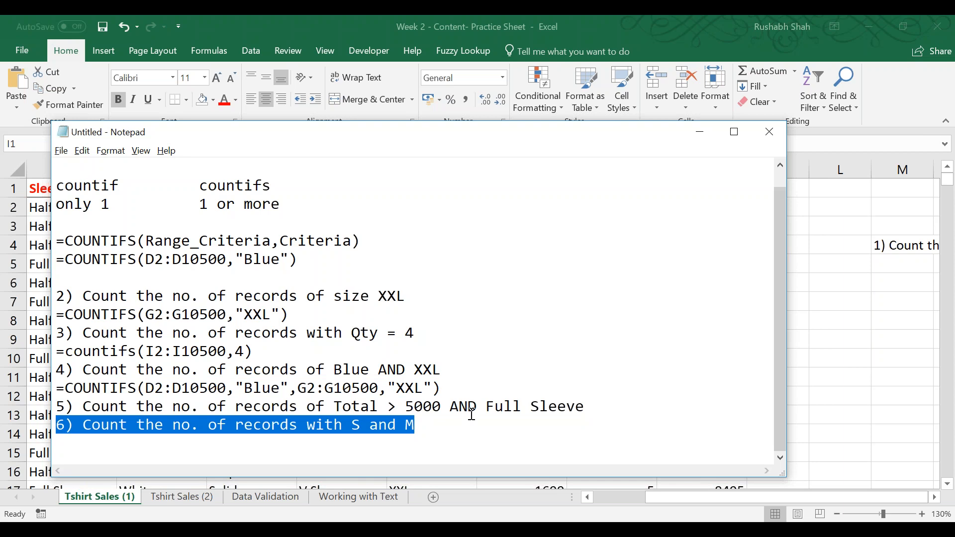
key(Right)
key(Down)
text(=COUNTIFS()
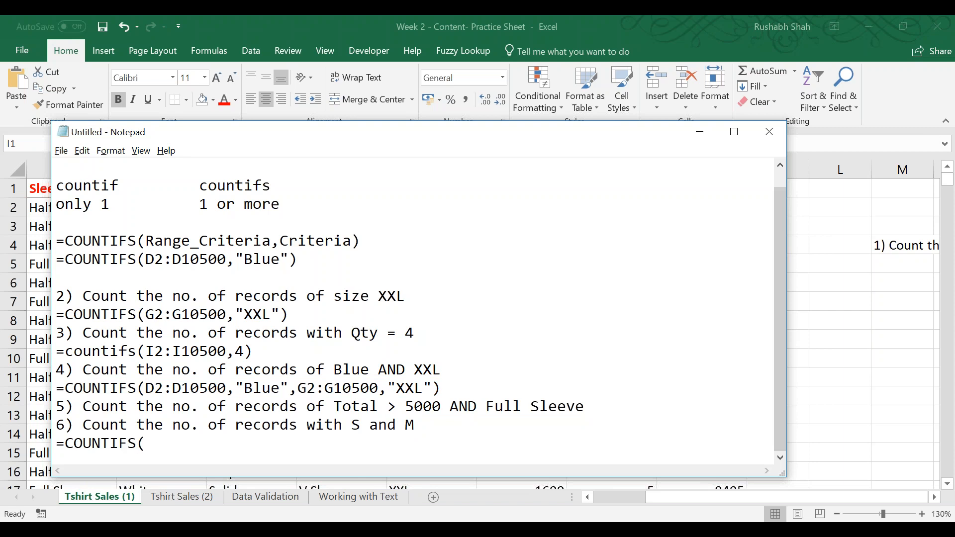
text(G2:G10500,"s")
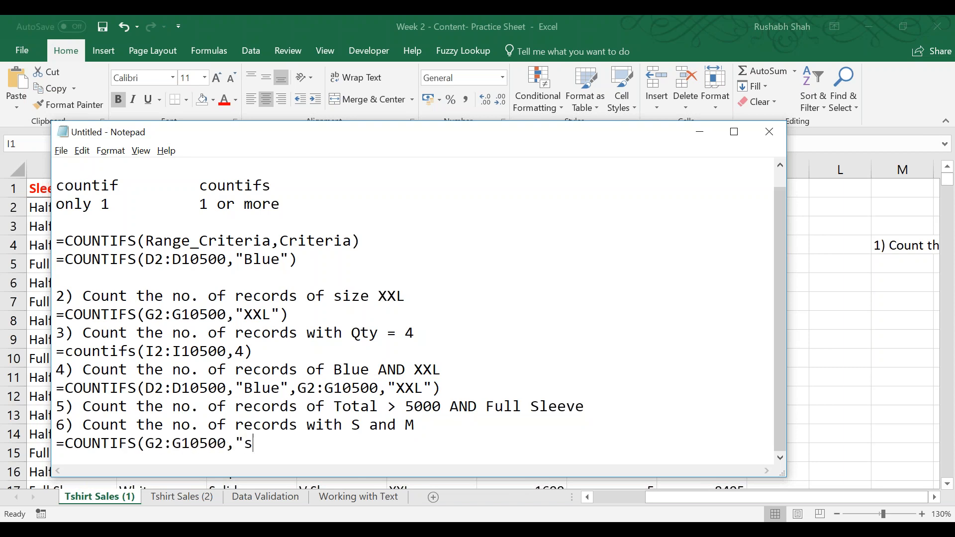
key(BackSpace)
key(BackSpace)
text(S",)
text(GE:)
Complete question 6's formula with the second range and criterion G2:G10500,"M" and a closing parenthesis.
key(BackSpace)
key(BackSpace)
key(BackSpace)
text(G2:G10550,")
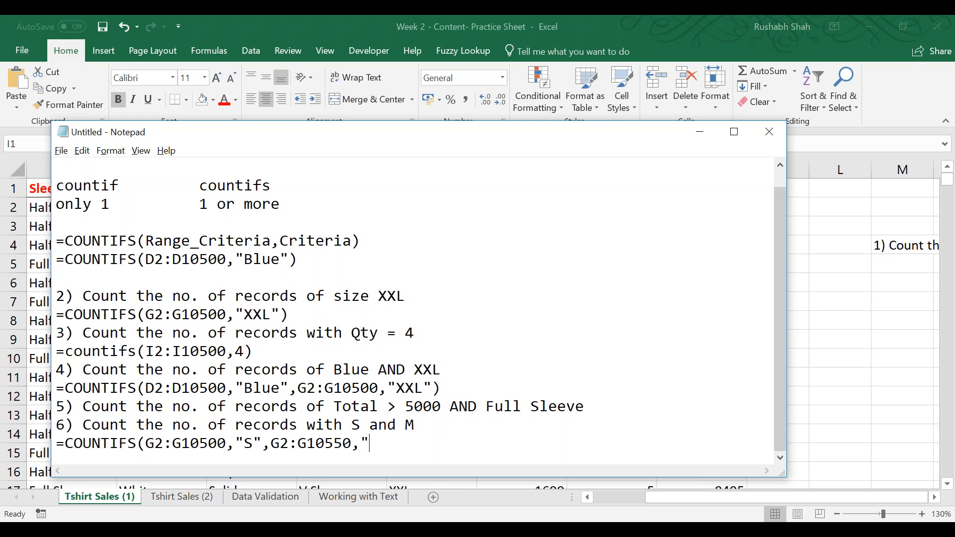
text(M"))
key(Left)
key(Left)
key(Left)
key(Left)
key(Left)
key(Left)
key(shift+Left)
text(0)
key(End)
Compare the criteria of questions 4, 5 and 6 by highlighting each pair in turn.
drag(441, 370, 333, 371)
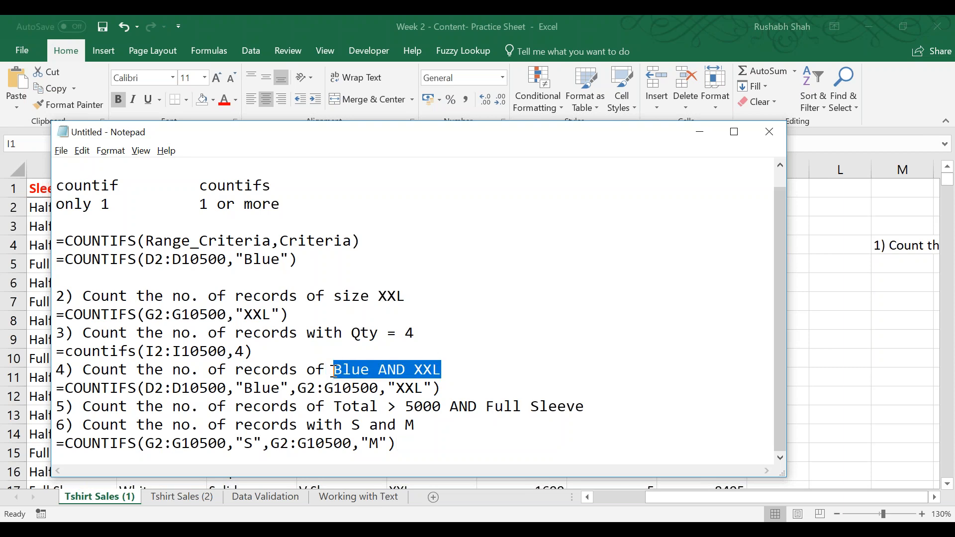
drag(334, 406, 605, 407)
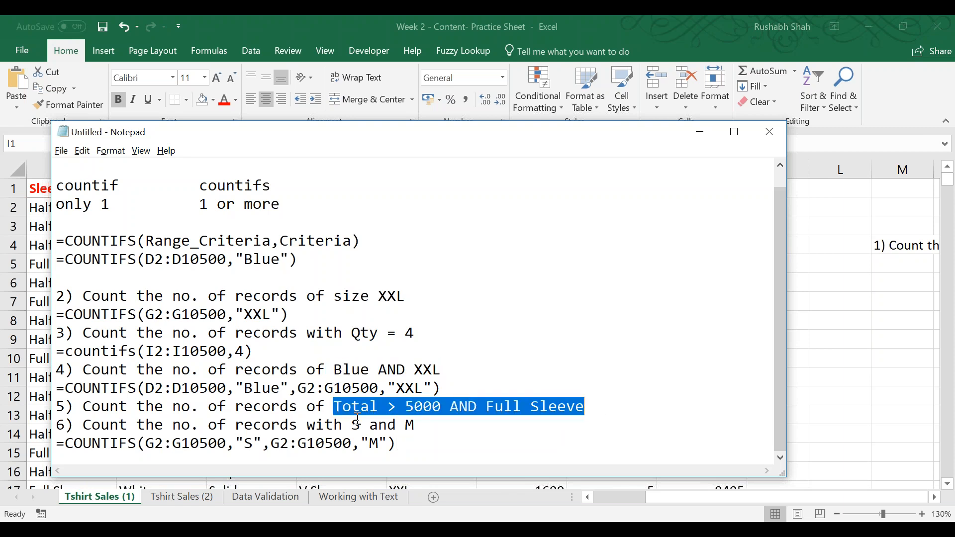
drag(351, 425, 453, 424)
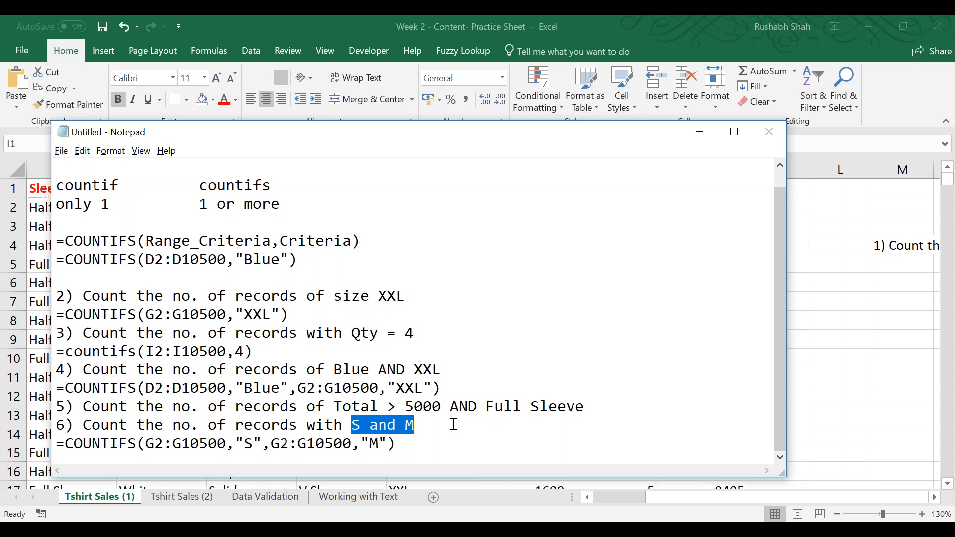
Rework question 6's formula into the sum =COUNTIFS(G2:G10500,"S") + COUNTIFS(G2:G10500,"M").
click(263, 444)
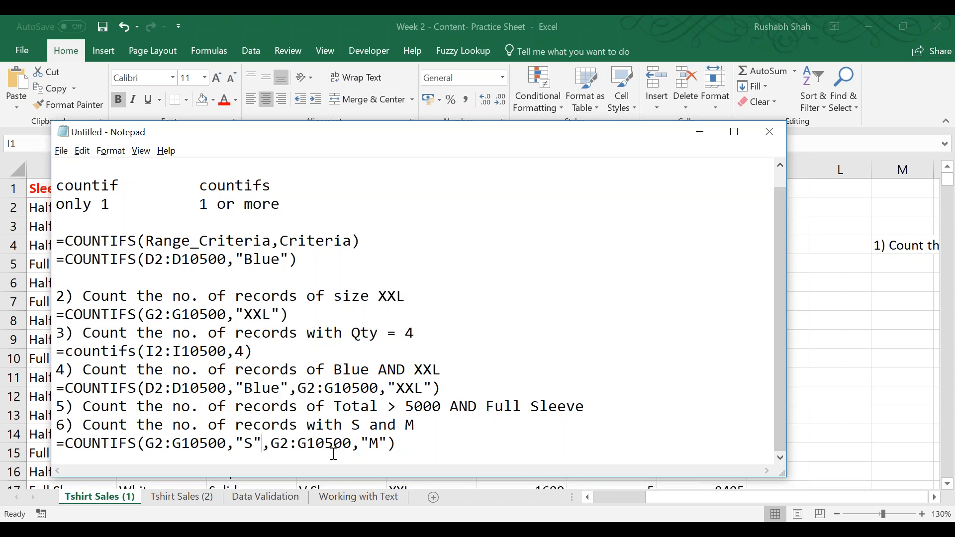
text())
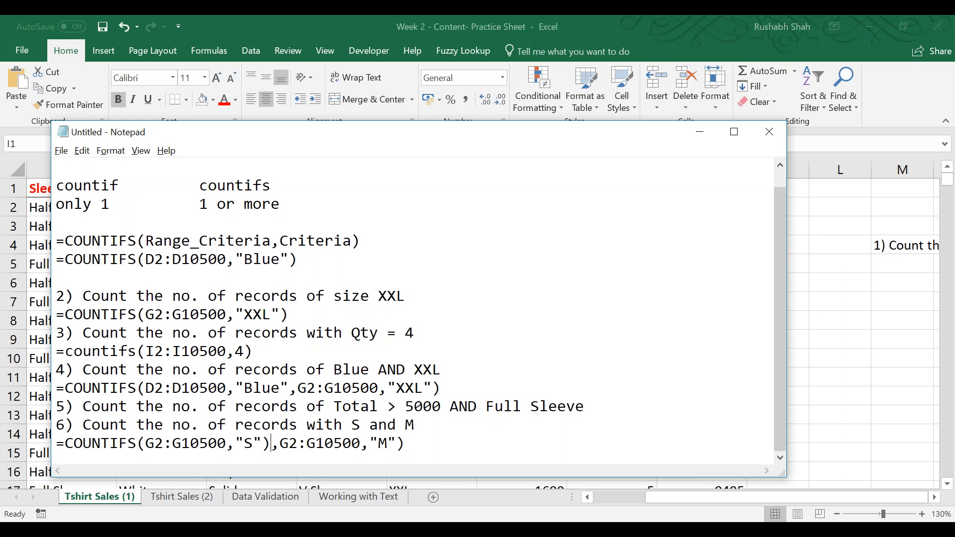
key(Delete)
text(+)
text(   COUNTI)
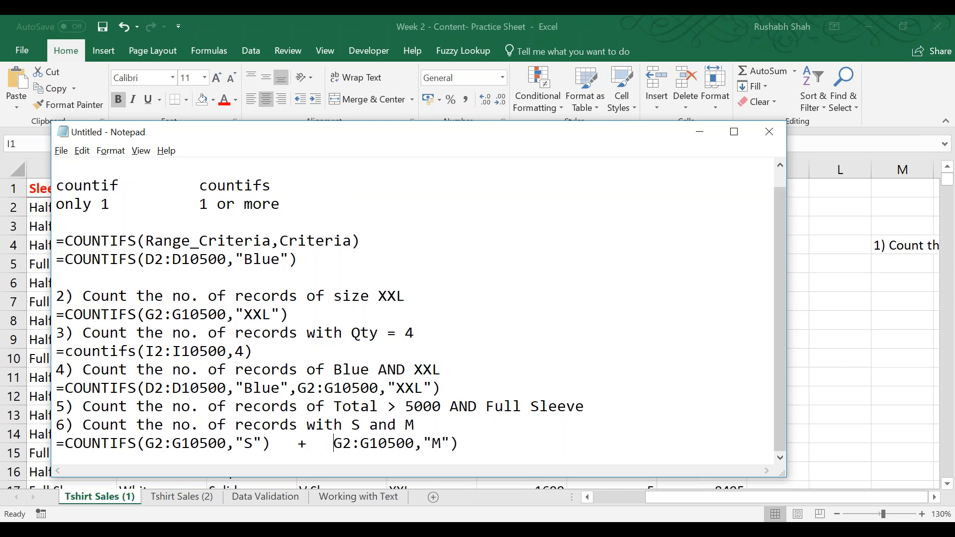
text(FS()
key(End)
Review the two COUNTIFS parts of question 6's formula and the plus sign joining them.
drag(333, 444, 312, 444)
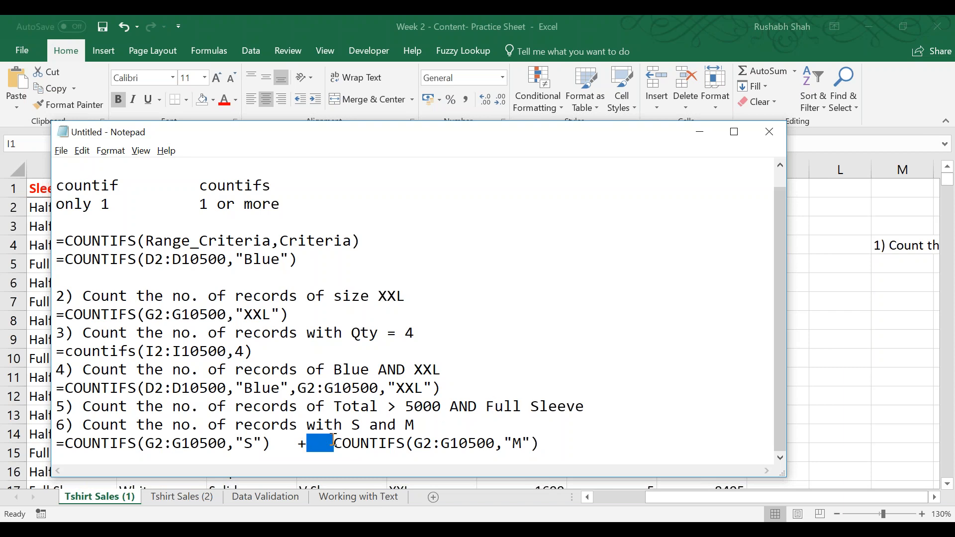
drag(272, 443, 69, 443)
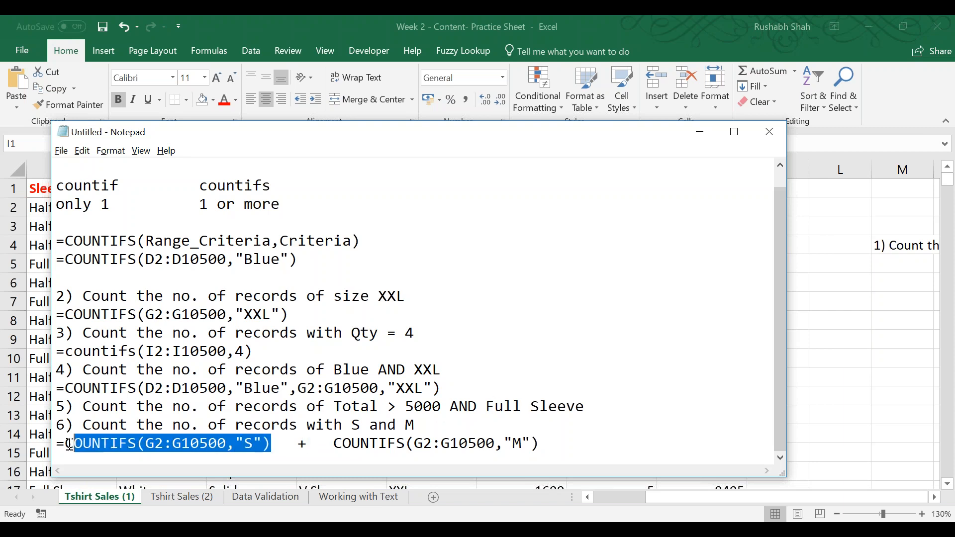
drag(326, 444, 577, 447)
drag(332, 441, 271, 451)
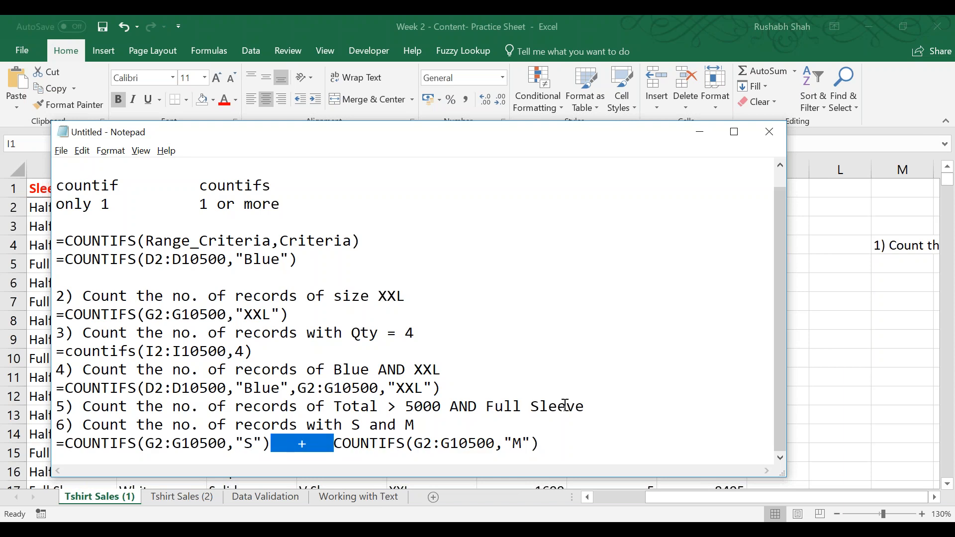
Below question 6's formula, leave blank lines and add "7) Find the Sum of Qty of Blue color orders".
click(570, 441)
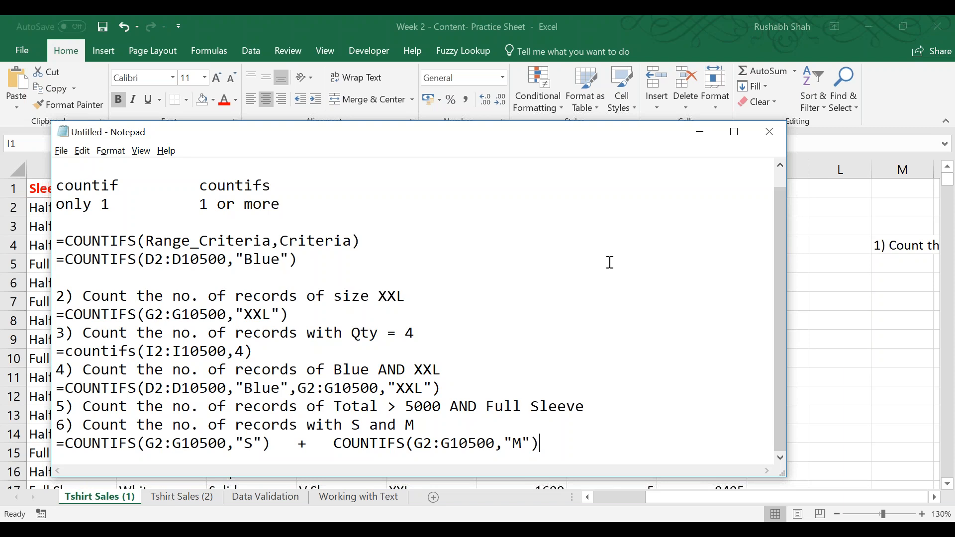
key(Return)
key(Return)
key(Return)
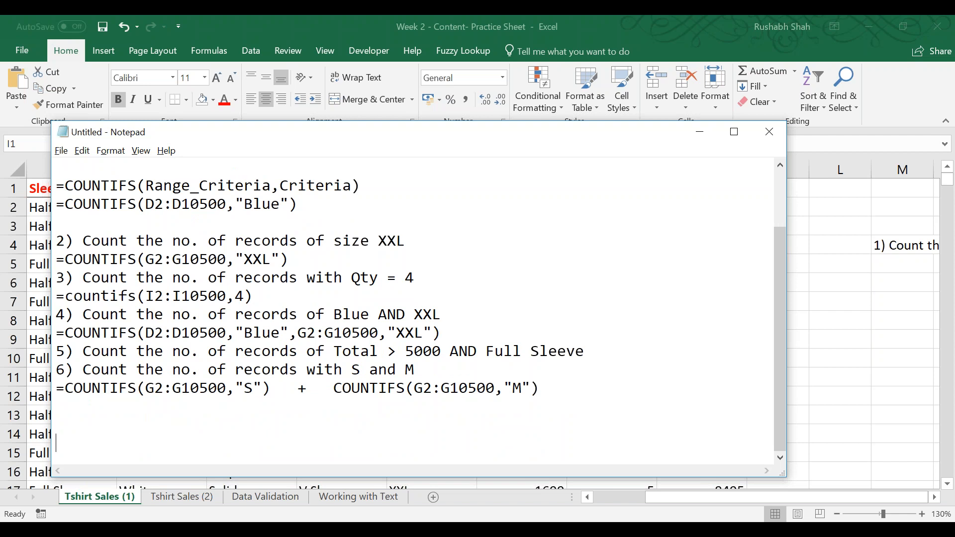
scroll(421, 306, down, 1)
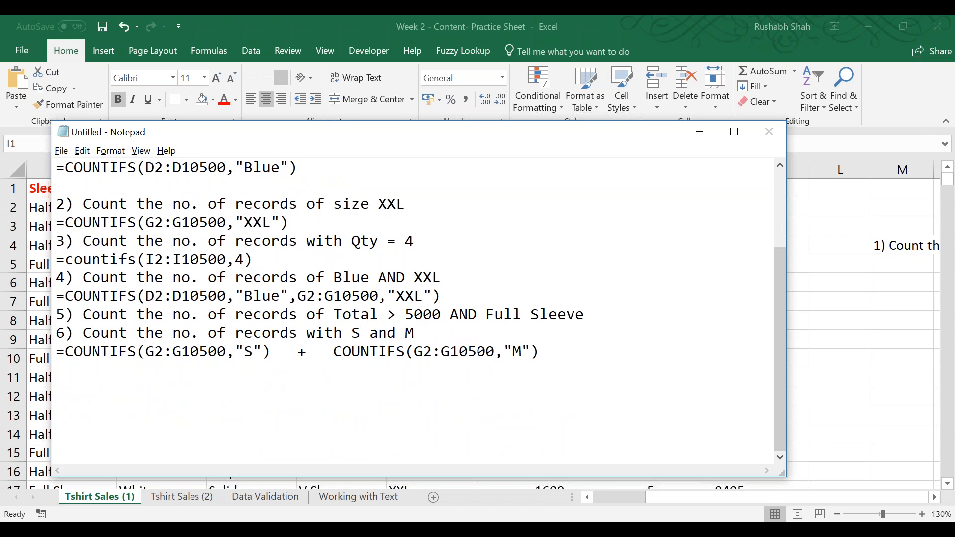
text(7) Find the Su)
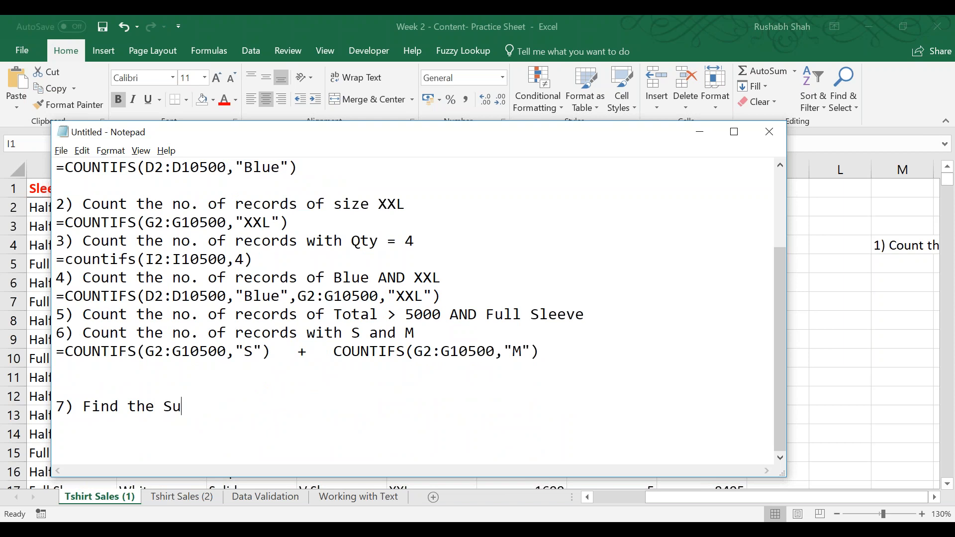
text(m of Qty of Blue qco)
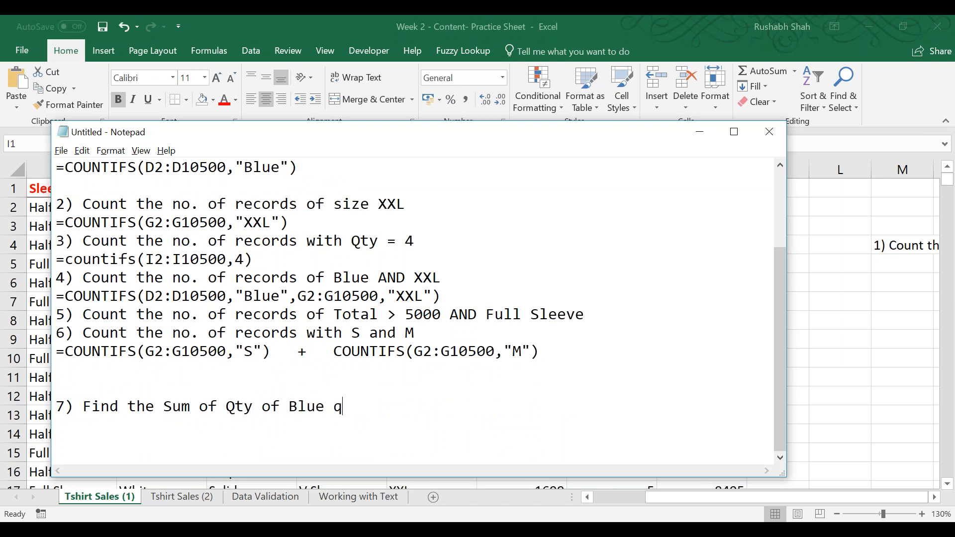
key(BackSpace)
key(BackSpace)
key(BackSpace)
text(color orders)
key(Return)
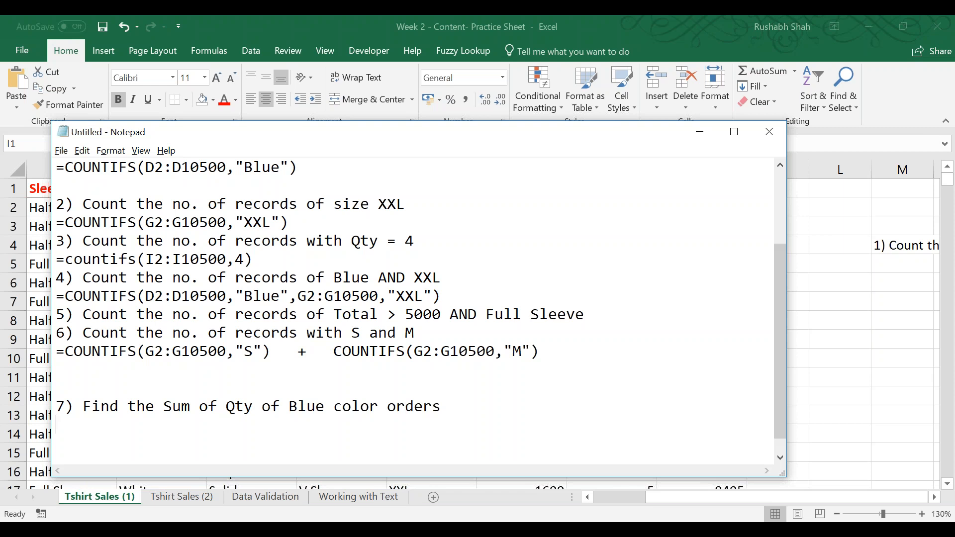
Add the next practice question, "8) Find the Sum of Qty of XXL orders".
text(8) Find the Sum of qty)
key(BackSpace)
key(BackSpace)
key(BackSpace)
text(Qty of XXL orders)
key(Return)
Add the practice question "9) Find the Sum of Qty of orders with Qty 4".
text(9)
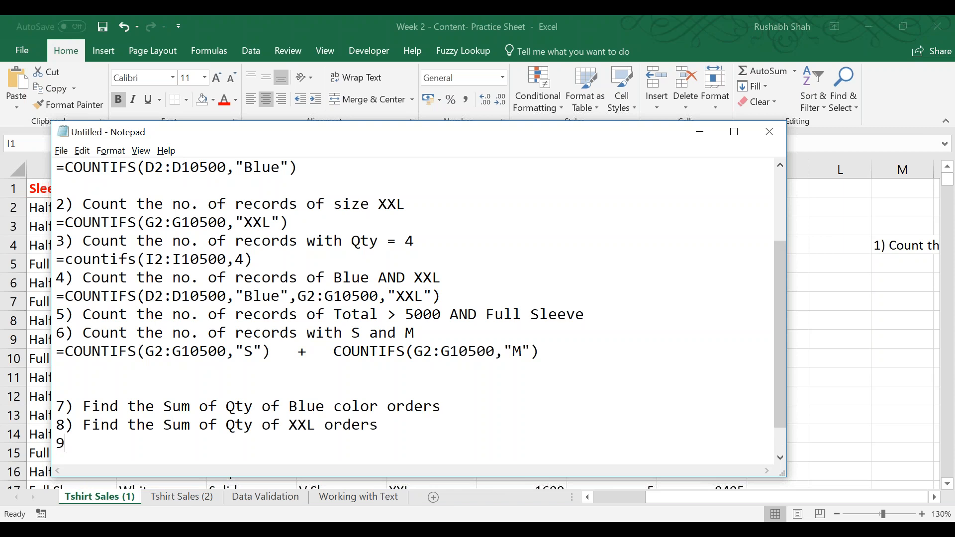
text() Find the sum)
key(BackSpace)
key(BackSpace)
key(BackSpace)
key(BackSpace)
text(Sum of Qty of orders with Qty 4)
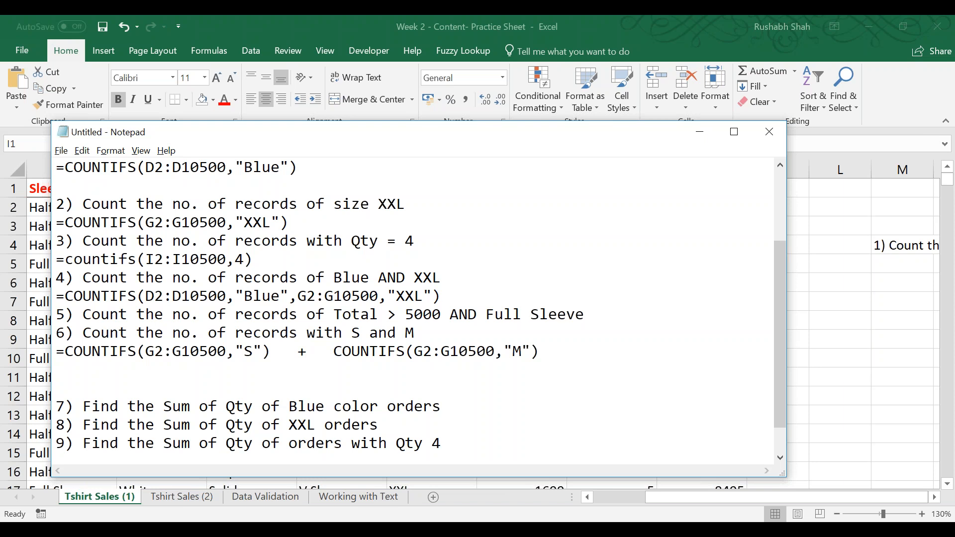
Switch to Excel and examine the Blue-to-XXL cells of row 14 and the sizes in column G.
click(461, 16)
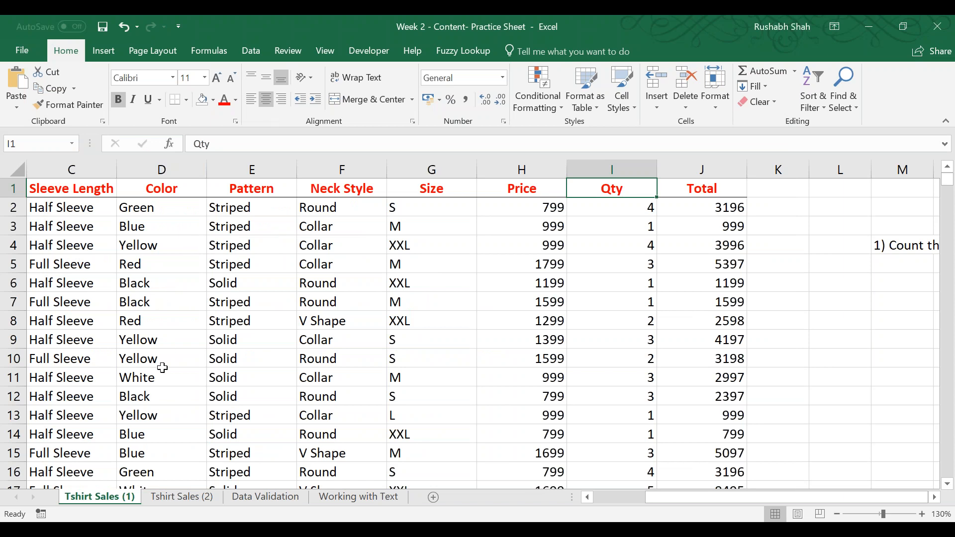
scroll(162, 367, down, 1)
drag(166, 379, 428, 379)
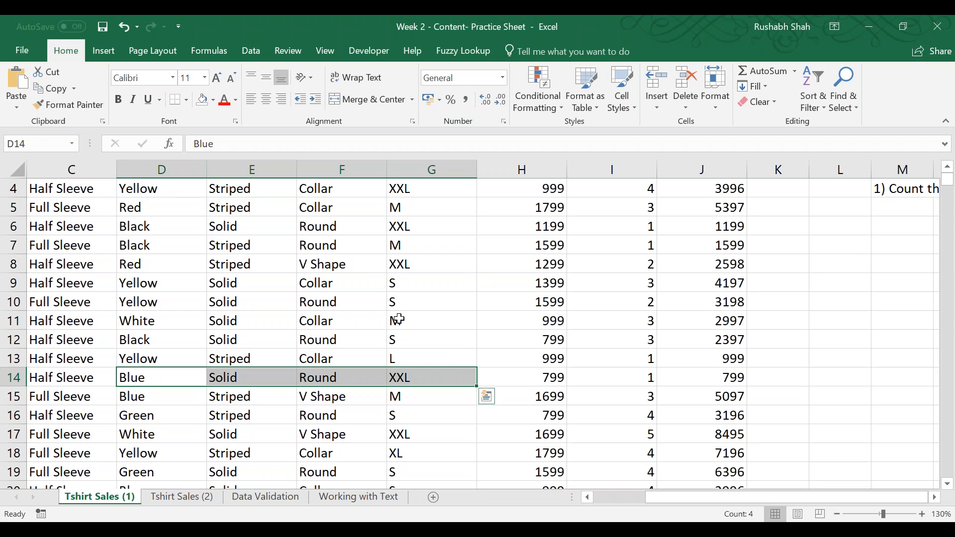
click(428, 325)
key(Down)
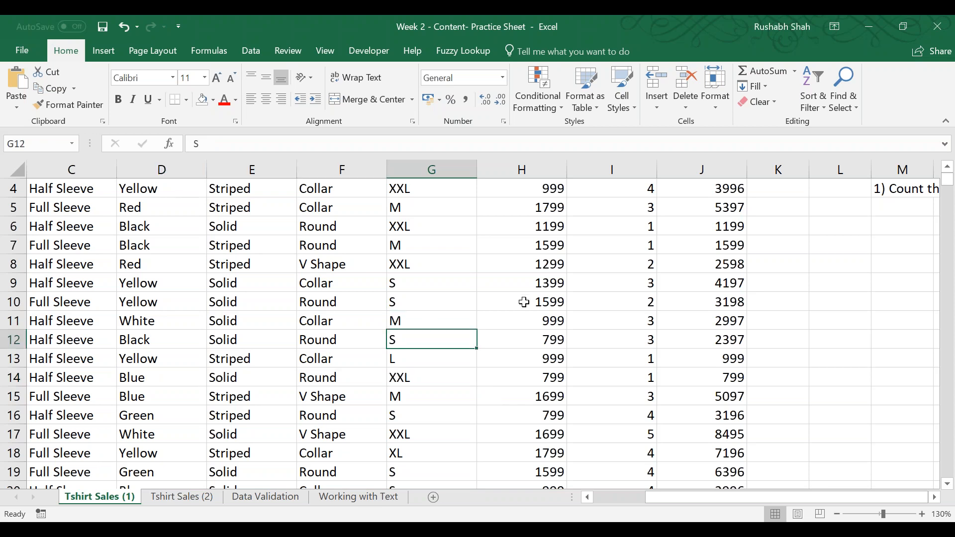
Try entering M in size cell G12 to illustrate an order with both S and M, and undo the edit.
key(F2)
text(M)
key(Return)
key(Up)
key(shift+Left)
key(shift+Right)
key(shift+Right)
key(shift+Left)
key(ctrl+z)
Switch back to Notepad and insert two blank lines below question 7.
key(alt+Tab)
scroll(515, 316, down, 1)
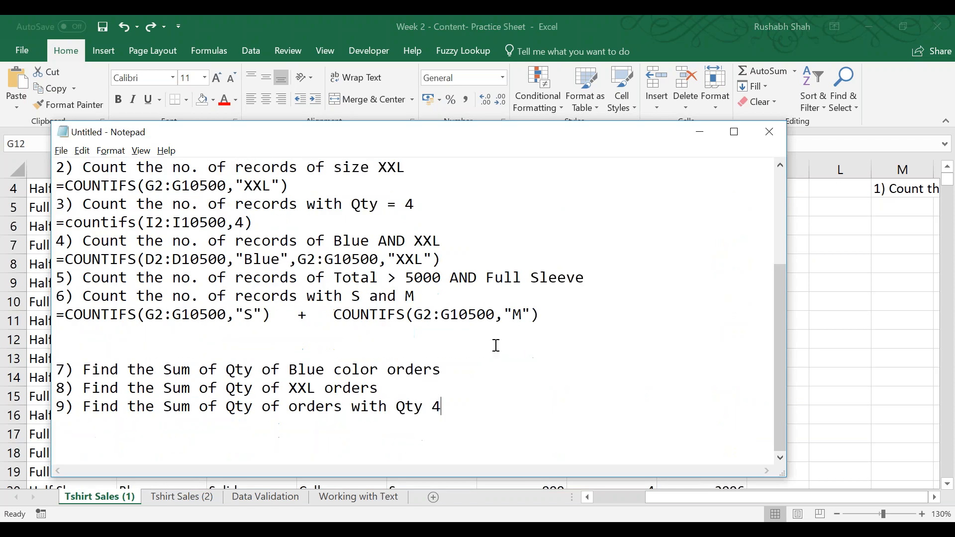
click(485, 368)
key(Return)
key(Return)
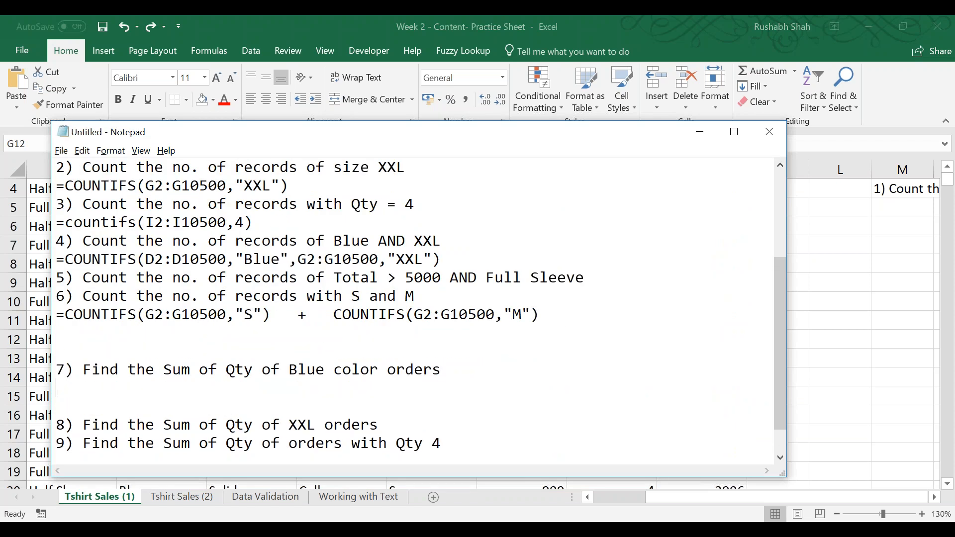
scroll(516, 372, down, 1)
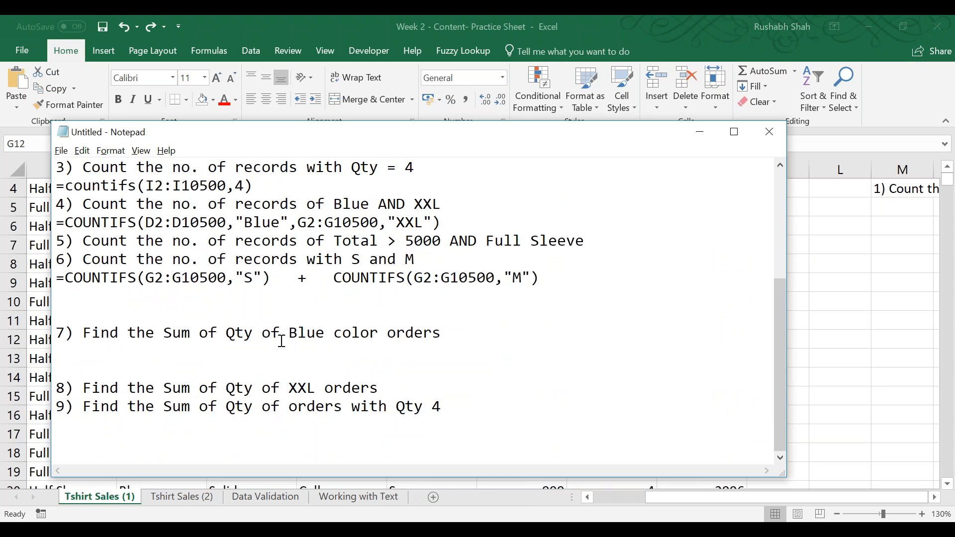
scroll(312, 342, up, 2)
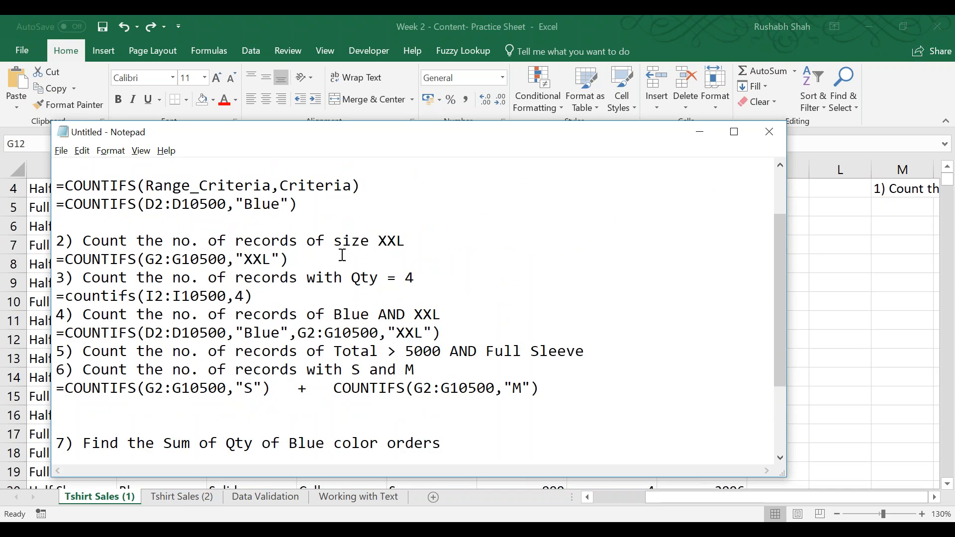
scroll(380, 294, down, 2)
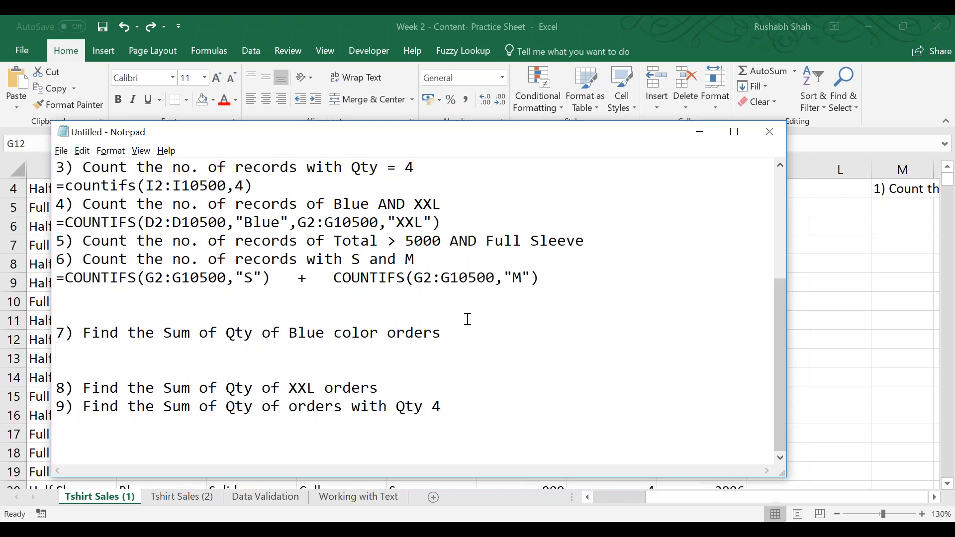
Below question 5, start its formula as =COUNTIFS(J2:J10500,">5000", checking the sheet for the Total column.
click(626, 239)
key(Return)
text(=COUNTIFS()
key(alt+Tab)
key(Right)
key(Right)
key(Right)
key(ctrl+Up)
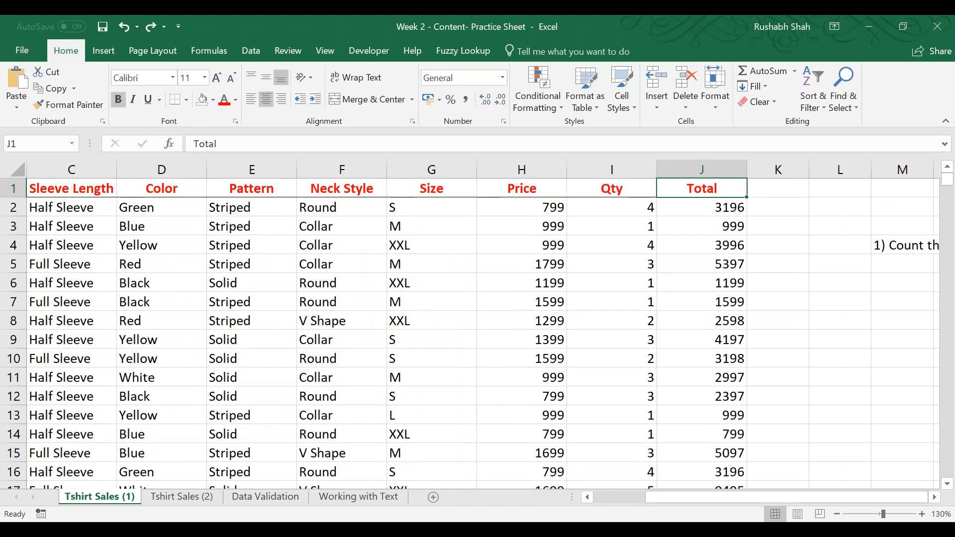
key(alt+Tab)
text(J2:J10500,">5000")
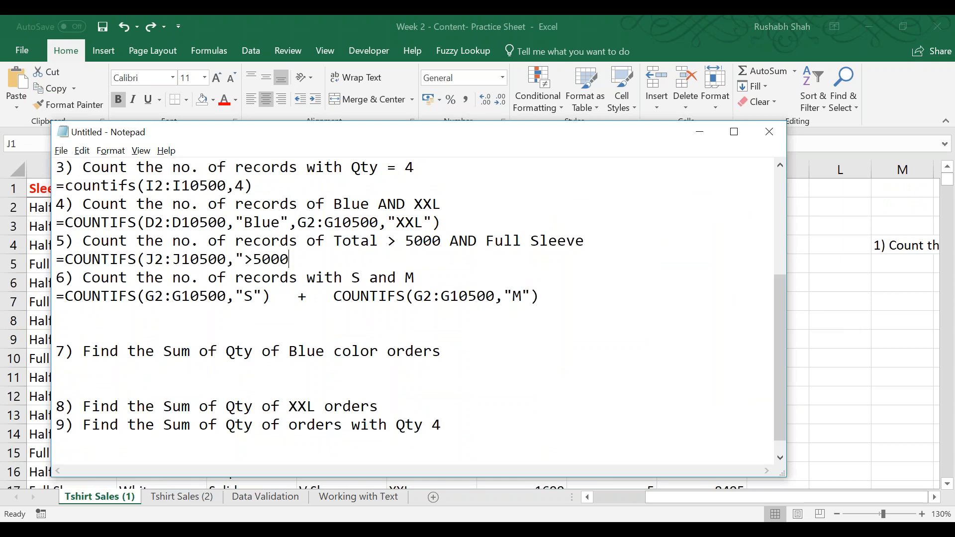
Find the Sleeve Length column in the sheet and complete question 5's formula with ,C2:C10500,"Full Sleeve").
key(alt+Tab)
key(Left)
key(Left)
key(Left)
key(Left)
key(Left)
key(Right)
key(Left)
key(Left)
key(Left)
key(Left)
key(Right)
key(ctrl+space)
key(alt+Tab)
text(C)
text(2:C10500,)
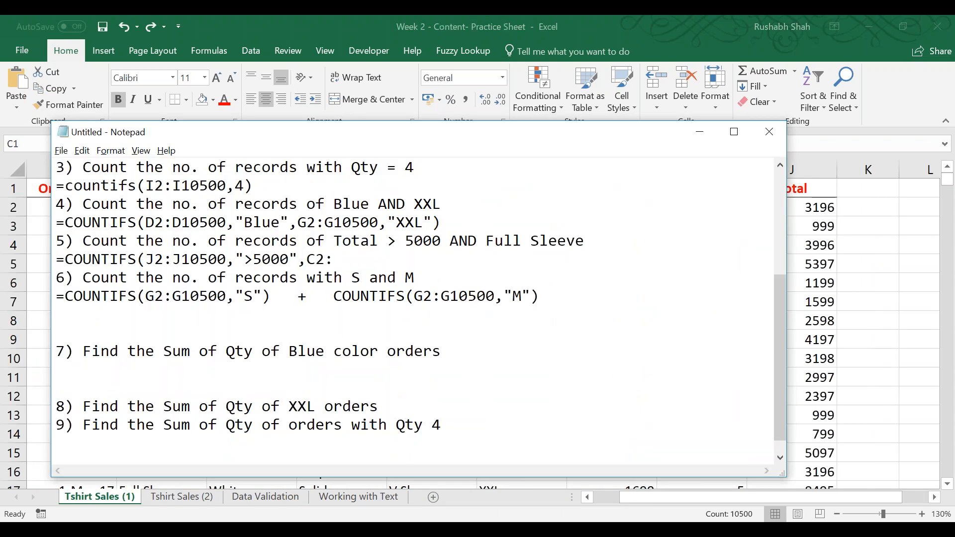
text(")
text(Full Slevv)
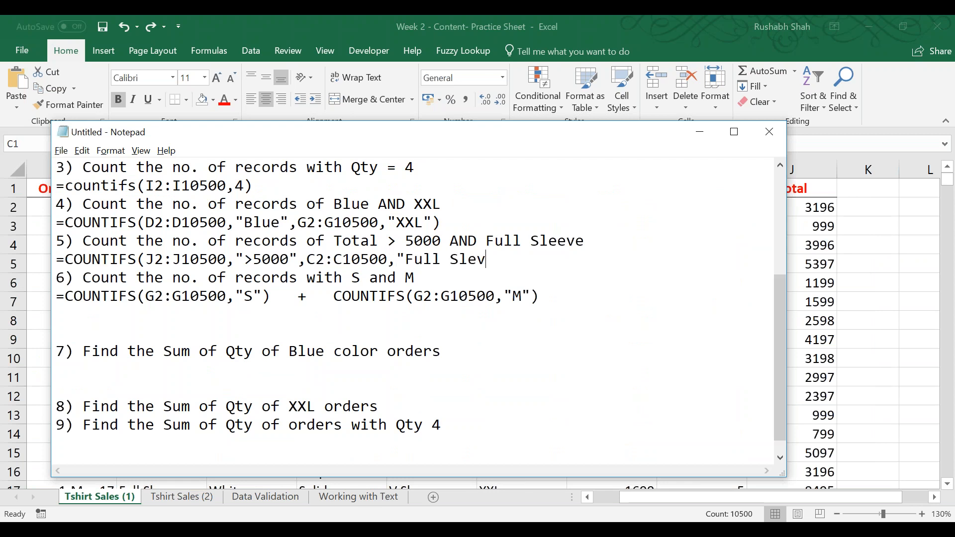
key(BackSpace)
key(BackSpace)
text(eve"))
key(Down)
key(Down)
key(Down)
key(Down)
key(Down)
key(Down)
Review question 1's COUNTIFS formula by highlighting its range, criterion and whole line.
scroll(166, 358, up, 2)
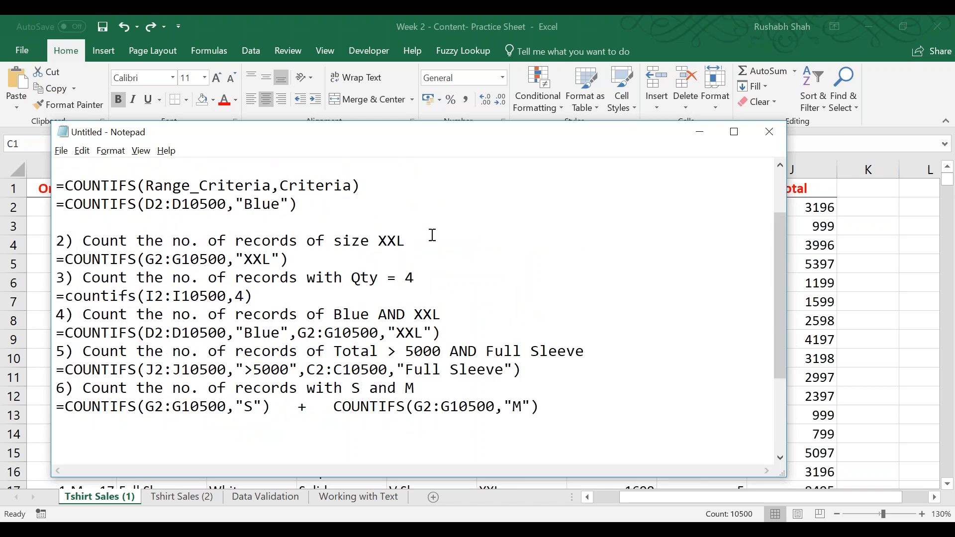
scroll(329, 219, up, 1)
drag(299, 243, 145, 261)
click(142, 264)
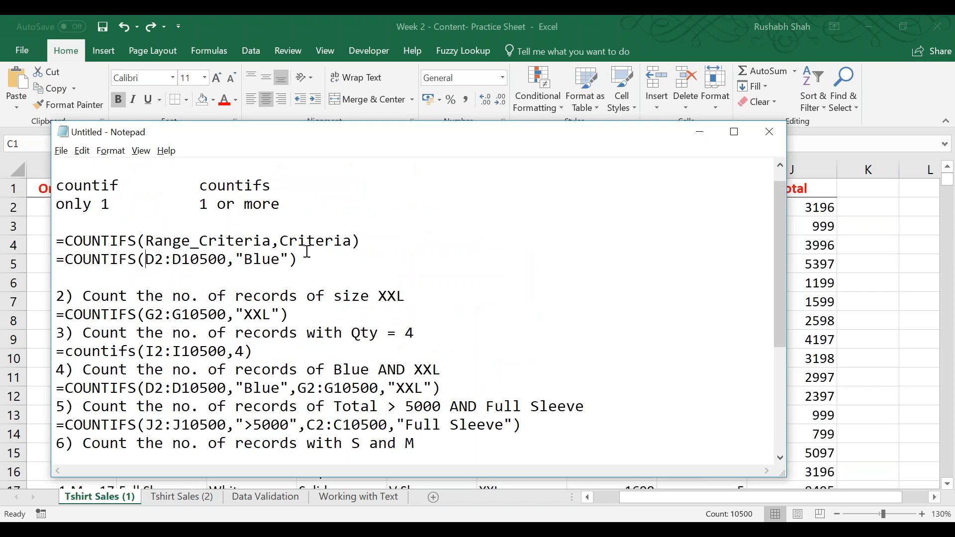
drag(303, 259, 57, 260)
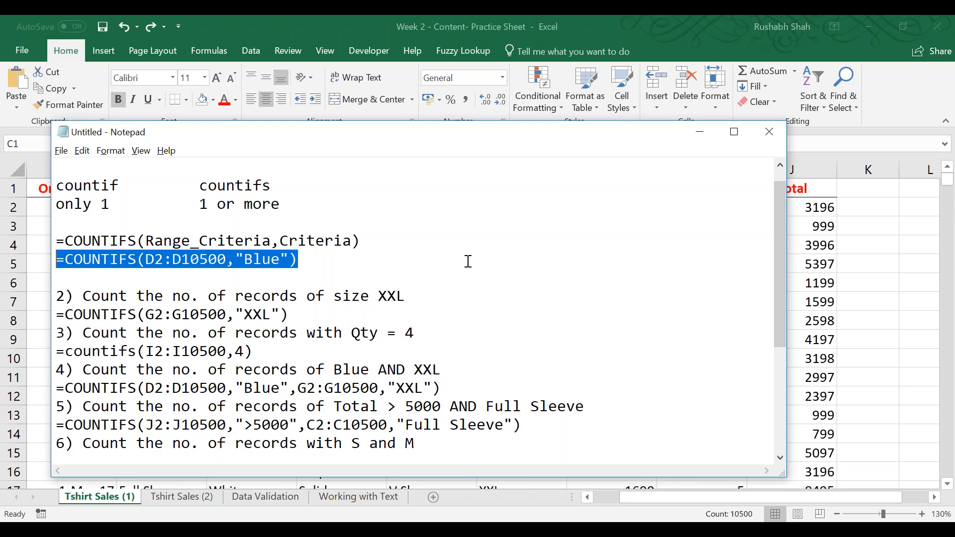
Match question 7's Blue and Qty terms with the sheet's Color and Qty columns by highlighting each.
scroll(463, 251, down, 2)
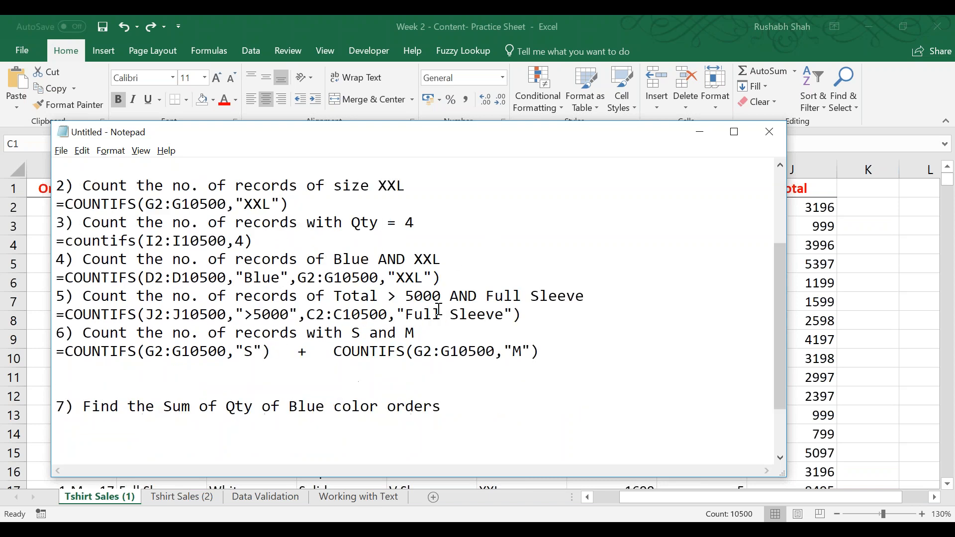
scroll(388, 370, down, 1)
click(312, 374)
drag(289, 352, 449, 351)
click(233, 369)
drag(164, 351, 250, 351)
key(alt+Tab)
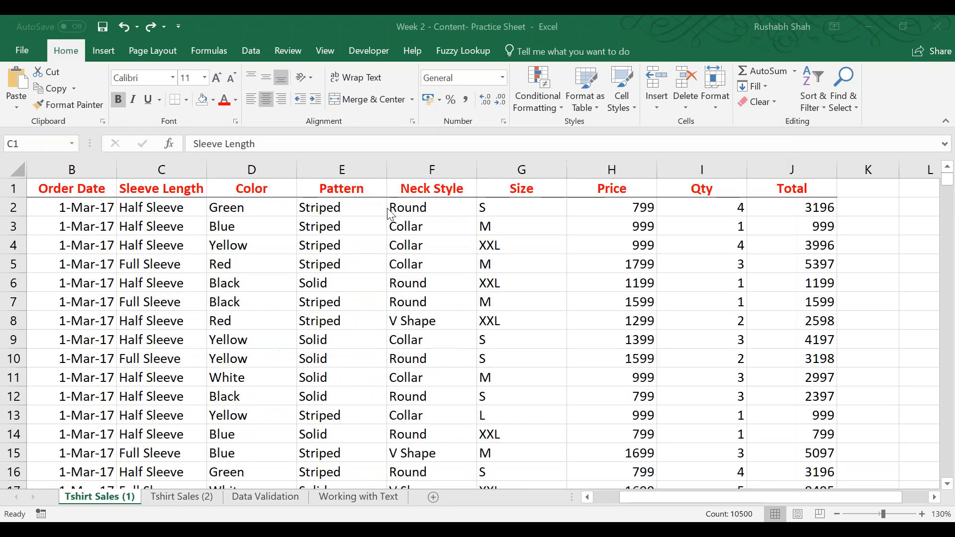
click(251, 170)
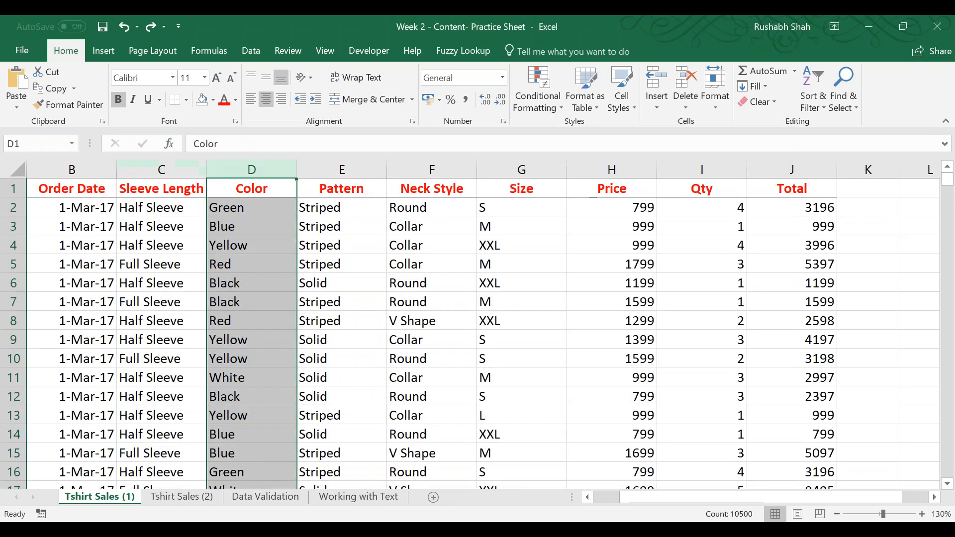
ctrl+click(702, 169)
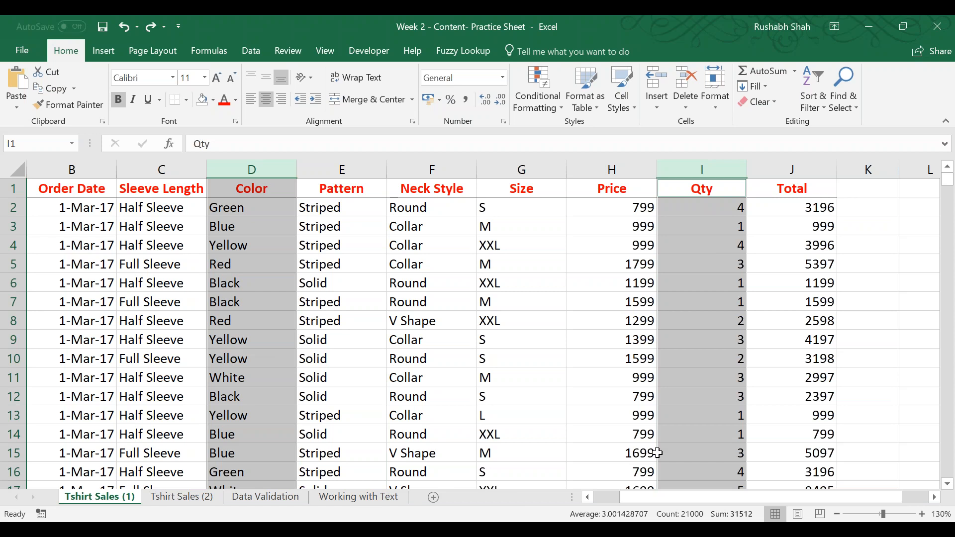
key(alt+Tab)
click(257, 358)
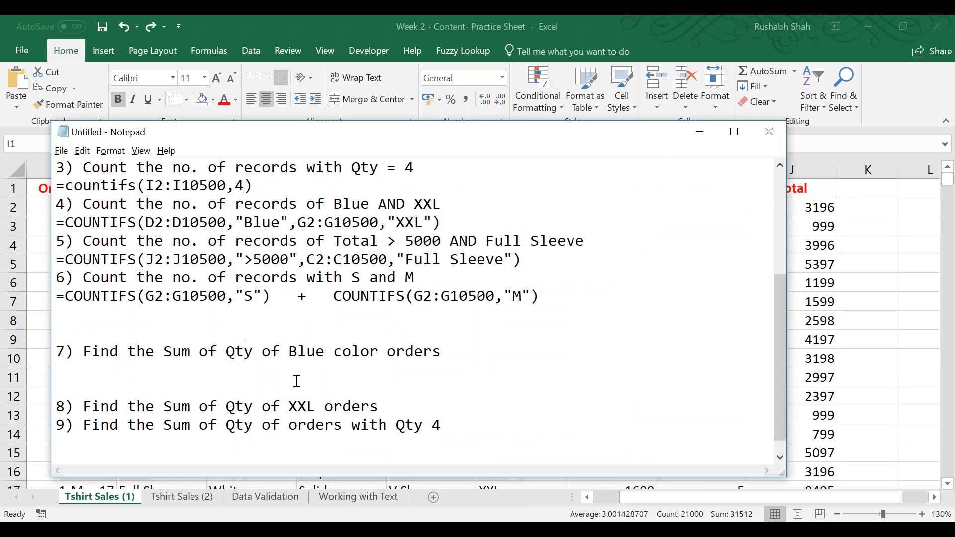
drag(253, 352, 227, 351)
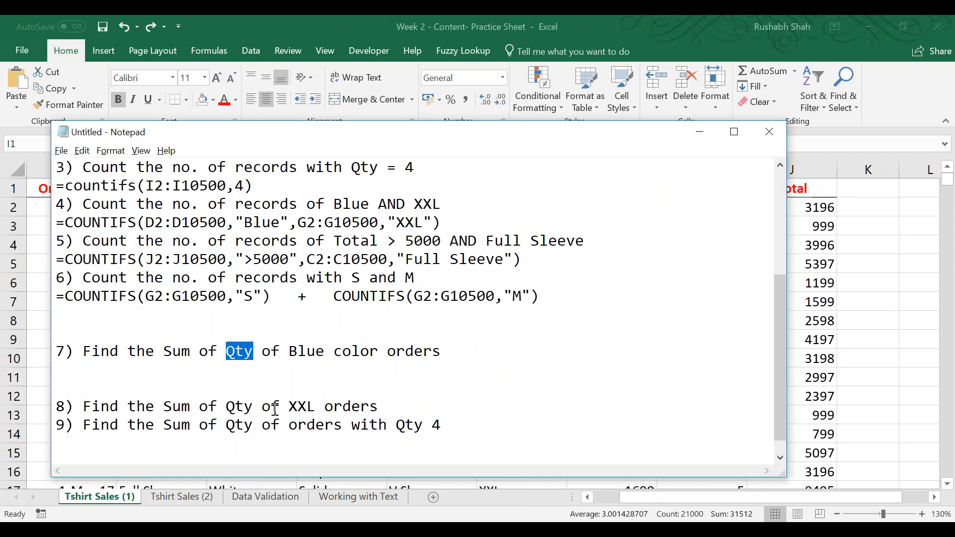
Change question 8 to ask for the sum of Total instead of Qty.
click(251, 407)
key(shift+Left)
key(shift+Left)
key(shift+Left)
text(Total)
key(Down)
key(Left)
key(Left)
key(shift+Left)
key(shift+Left)
key(shift+Left)
Write the general syntax =SUMIFS(Sum_Range,Criteria_Range,Criteria) below question 7.
key(Up)
key(Up)
key(Up)
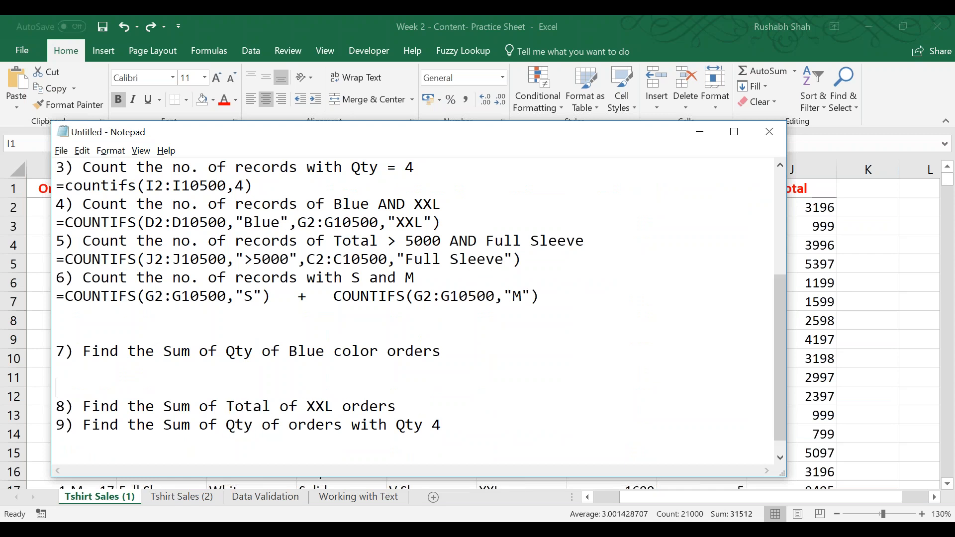
text(=SUMIFS(Sum)
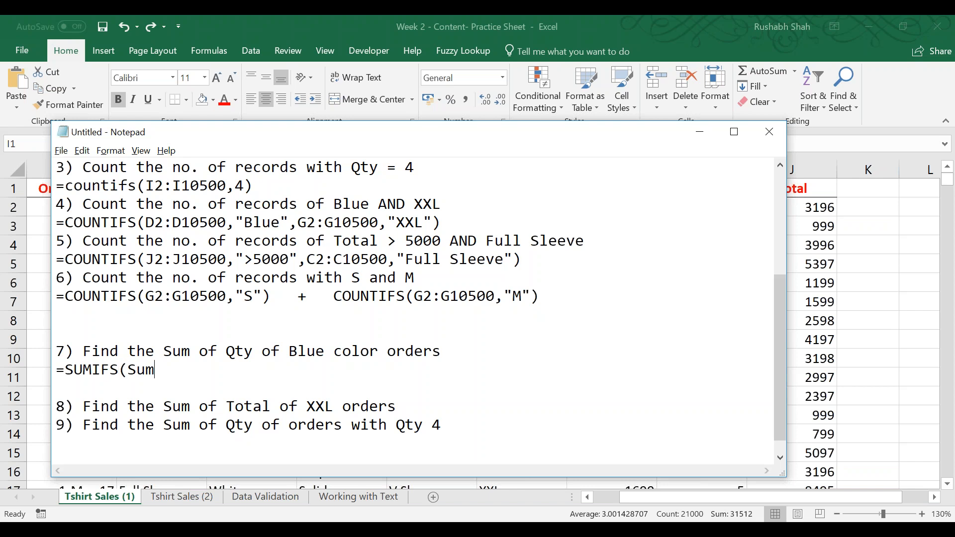
text(_Range,Criteiteria)
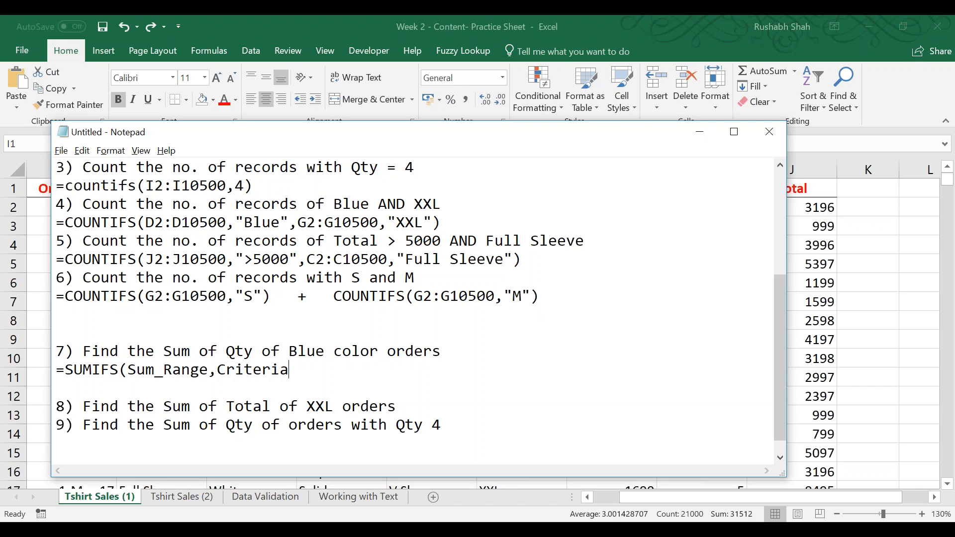
text(_Range,Criteria))
Copy question 7's general SUMIFS syntax line onto a new line directly below the COUNTIFS syntax under question 1.
key(shift+Home)
key(ctrl+c)
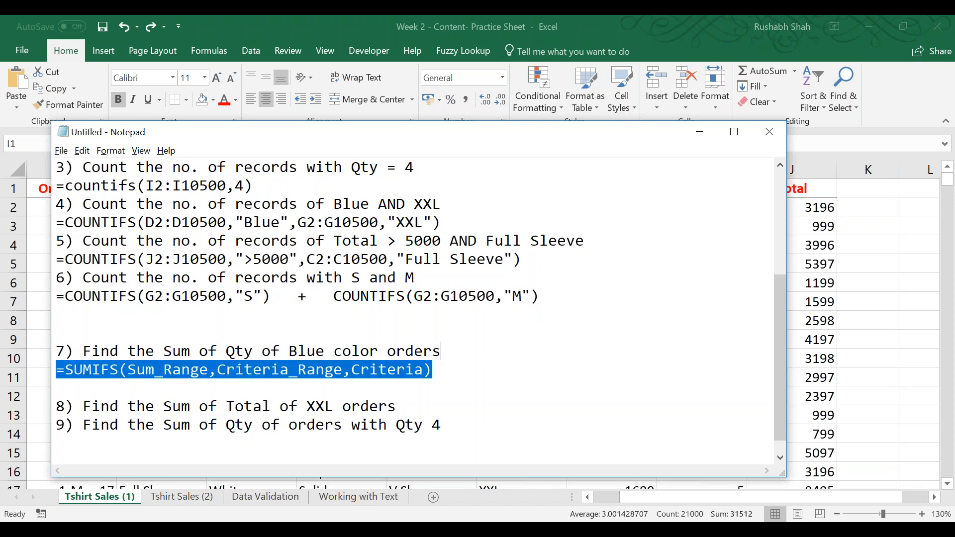
scroll(209, 373, up, 4)
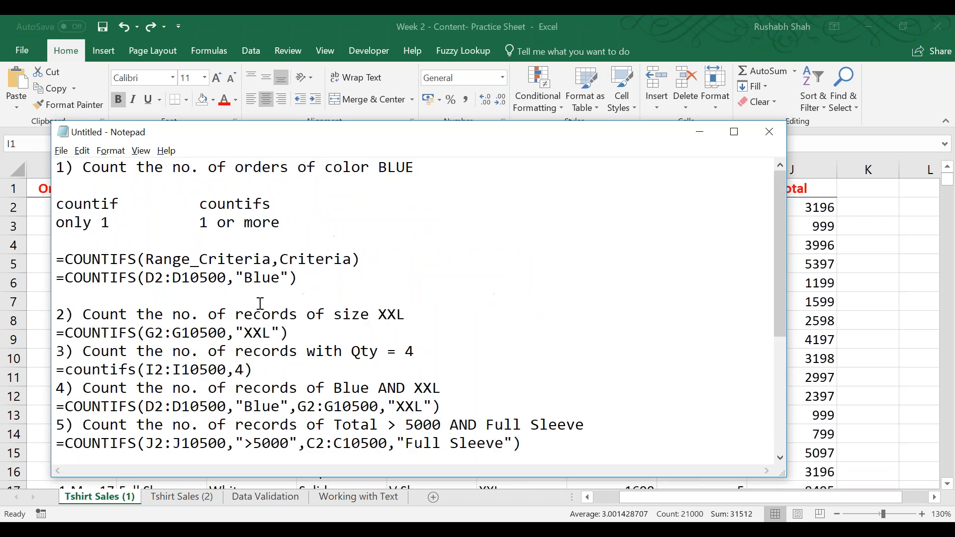
click(390, 253)
key(Return)
key(Return)
key(Return)
key(Up)
key(Up)
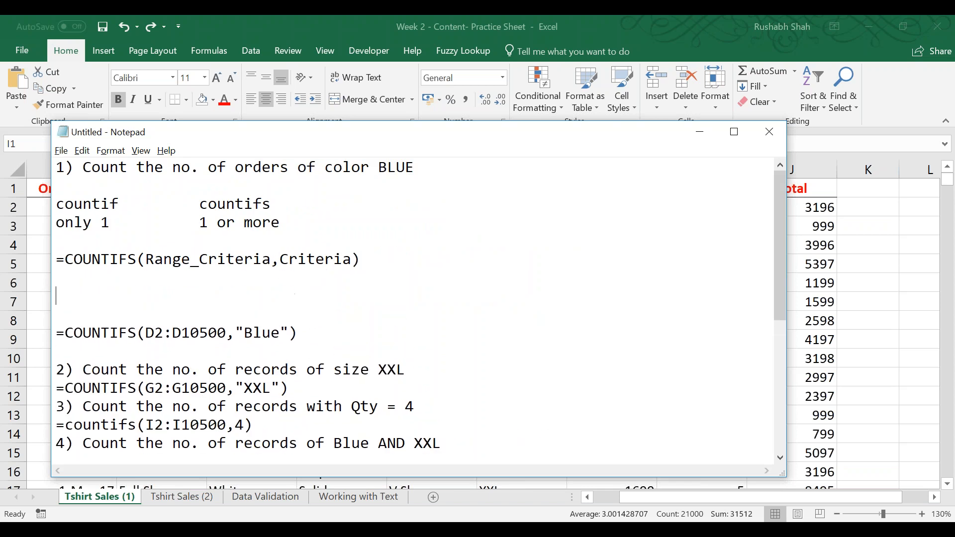
key(ctrl+v)
key(Up)
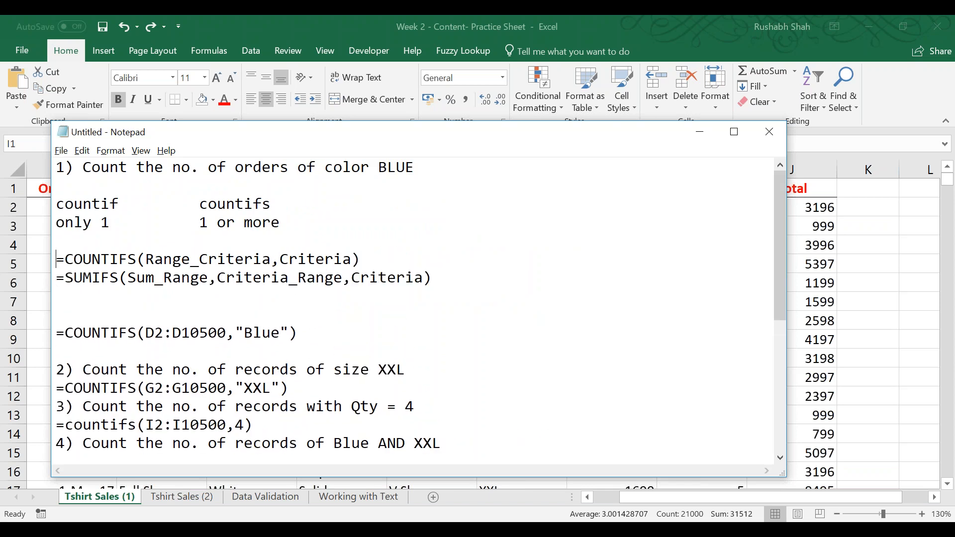
Rename the second argument of the copied SUMIFS syntax to Range_Criteria, matching the COUNTIFS line above it.
key(shift+Down)
key(shift+Down)
key(shift+Up)
key(shift+Up)
double_click(319, 284)
key(Down)
key(Up)
key(Right)
key(End)
key(Right)
key(Left)
key(Left)
key(Left)
key(Left)
key(Left)
key(Left)
key(Left)
key(Left)
key(Left)
key(Left)
key(Left)
key(Left)
key(Left)
key(Left)
key(Left)
key(Left)
key(shift+Left)
key(shift+Left)
key(shift+Left)
key(shift+Left)
key(shift+Left)
key(shift+Left)
key(shift+Left)
key(shift+Left)
key(shift+Left)
key(BackSpace)
key(Right)
key(Right)
key(Right)
key(Right)
text(_Criteria)
key(Down)
key(Up)
key(Up)
key(Up)
key(Up)
key(Up)
key(Up)
key(Up)
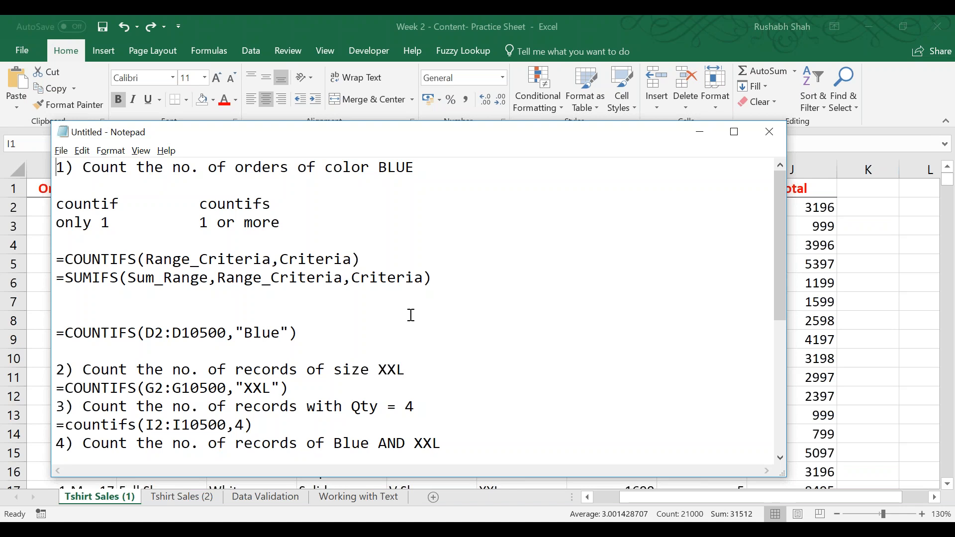
Review the SUMIFS syntax by highlighting Sum_Range, Criteria_Range and Criteria and relating them to question 7's wording.
mouse_move(208, 276)
mouse_down()
mouse_move(122, 279)
mouse_move(208, 277)
mouse_up()
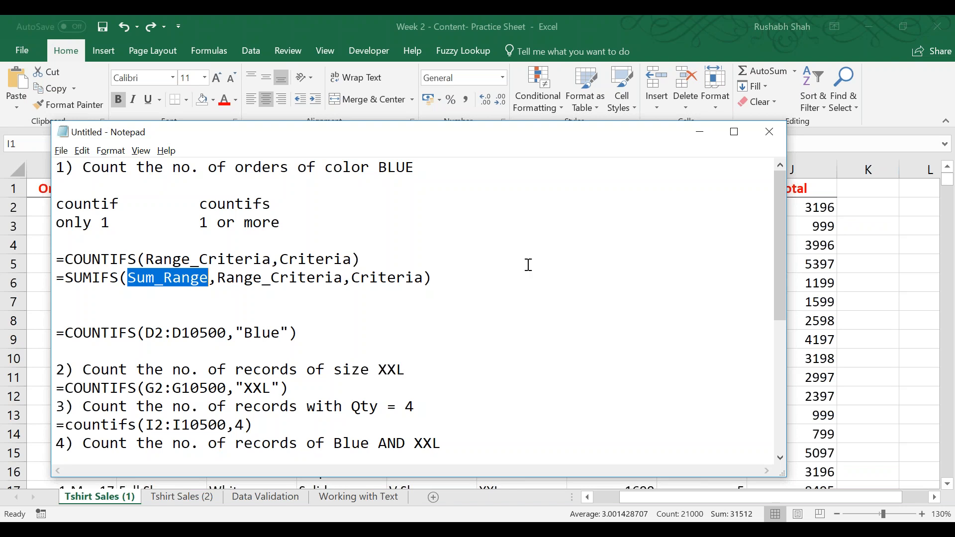
scroll(527, 265, down, 5)
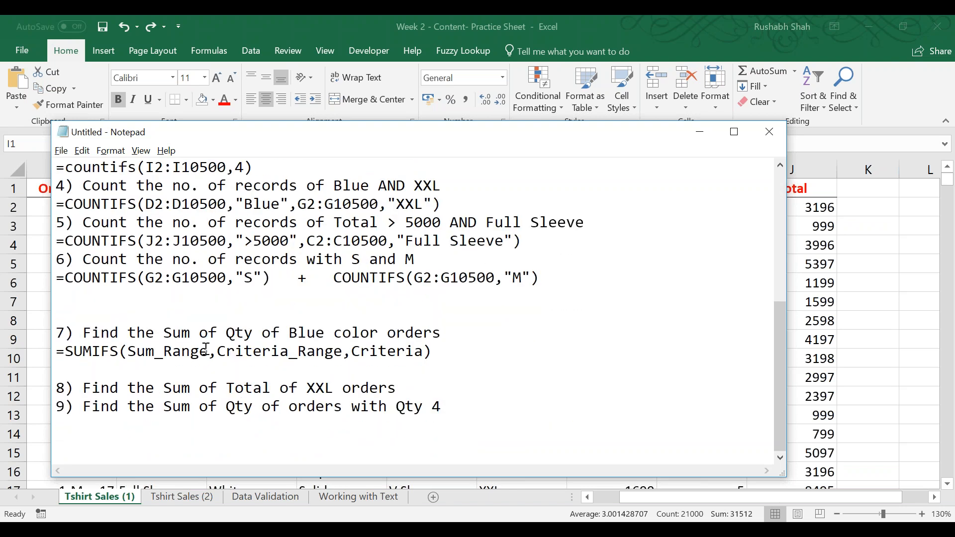
drag(208, 351, 128, 352)
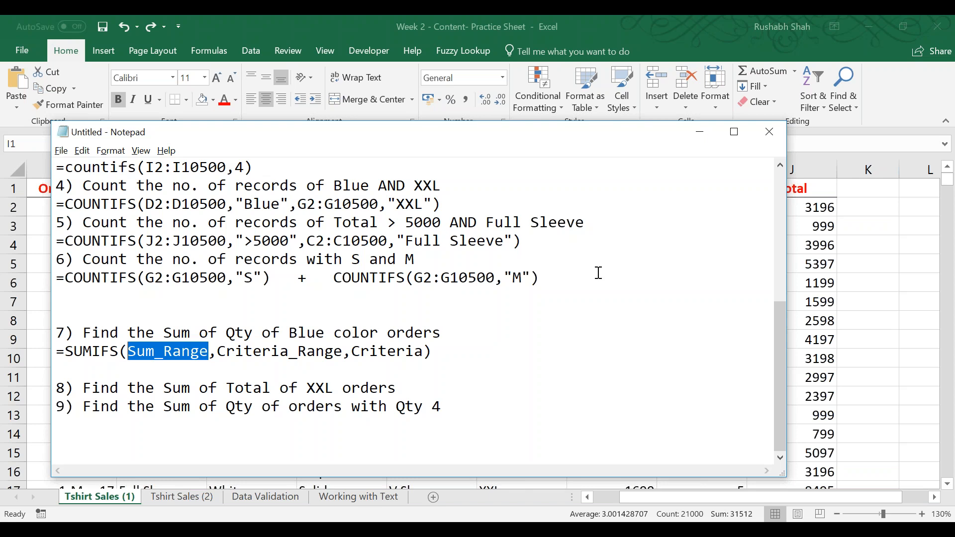
drag(345, 351, 216, 349)
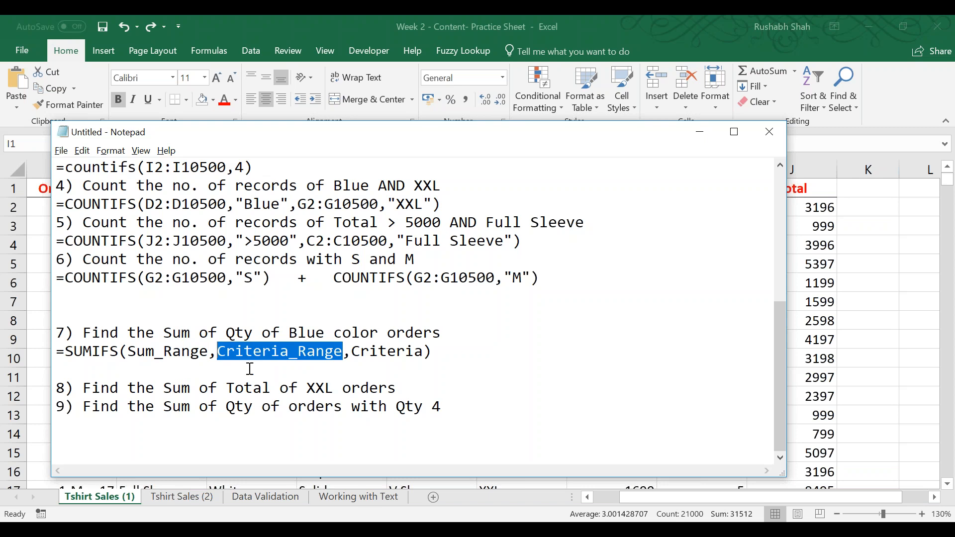
double_click(316, 343)
click(325, 342)
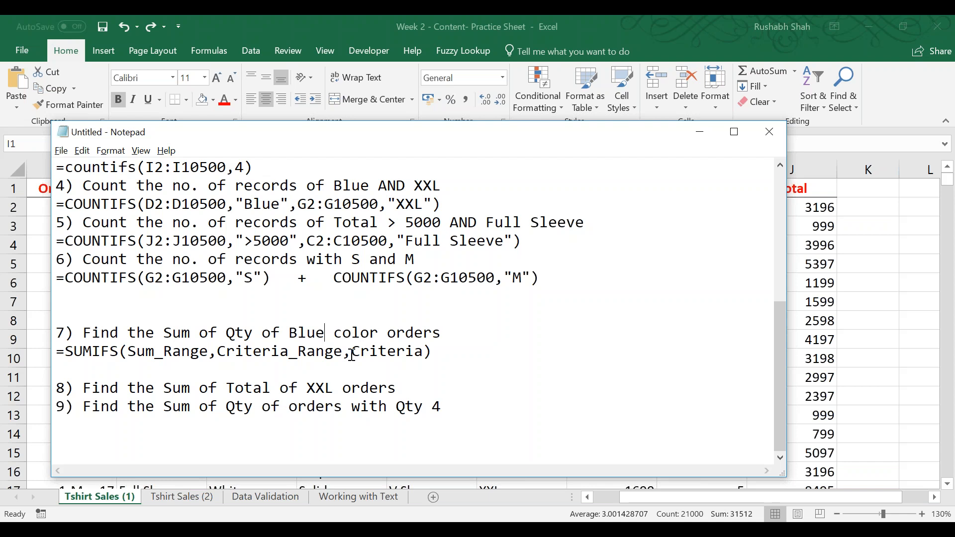
drag(352, 351, 433, 350)
drag(217, 351, 118, 349)
Check the Qty column in the Excel sheet and begin question 7's formula below its syntax with =SUMIFS(I2:I10500,.
click(626, 347)
key(Return)
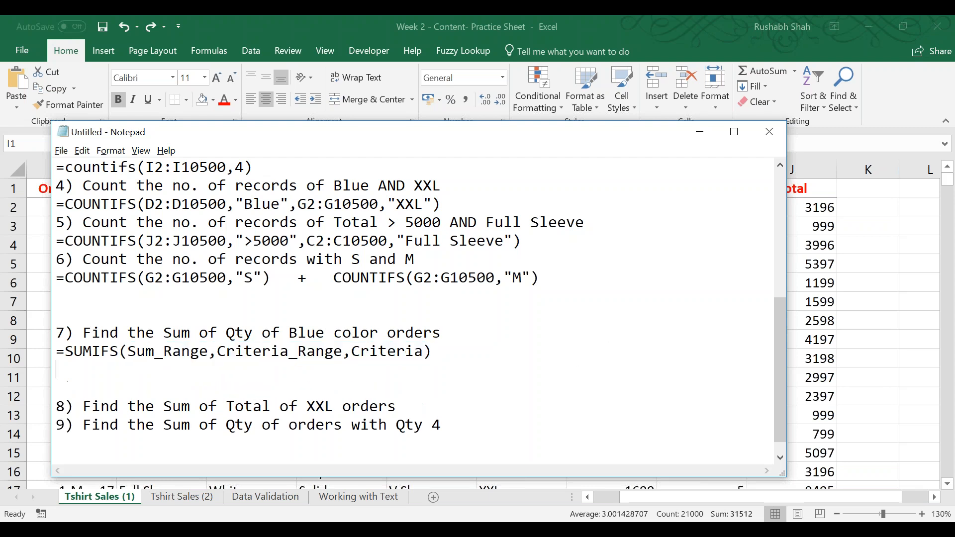
double_click(230, 333)
click(206, 369)
text(=SUMIFS()
key(alt+Tab)
key(Right)
key(Right)
key(Left)
key(Left)
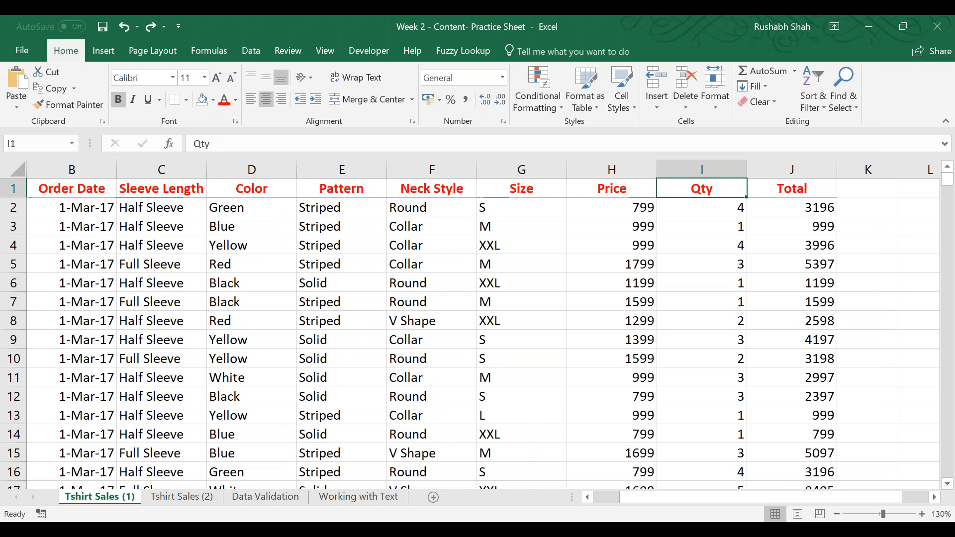
key(alt+Tab)
text(I2:I)
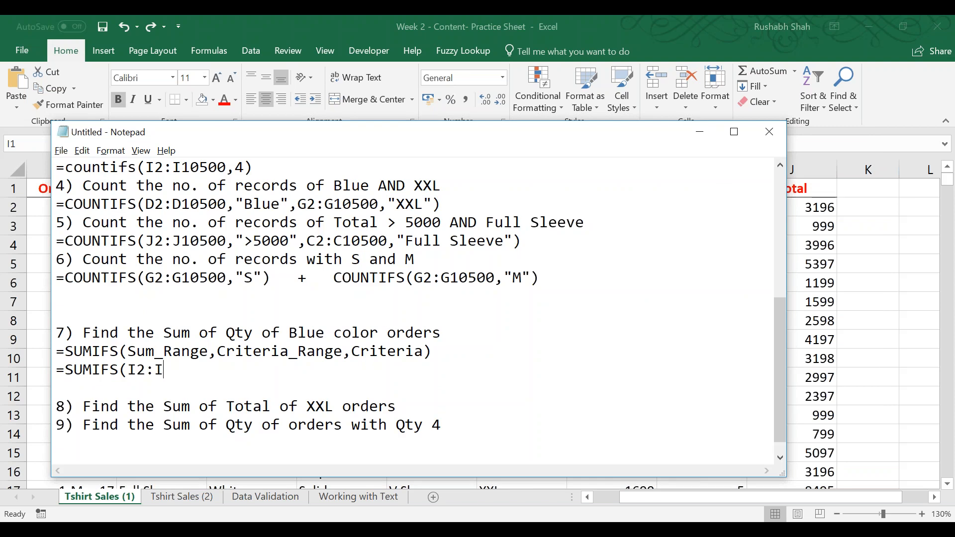
text(10500,)
Check the Color column in the Excel sheet and complete question 7's formula with D2:D10500,"Blue").
key(alt+Tab)
click(251, 170)
key(alt+Tab)
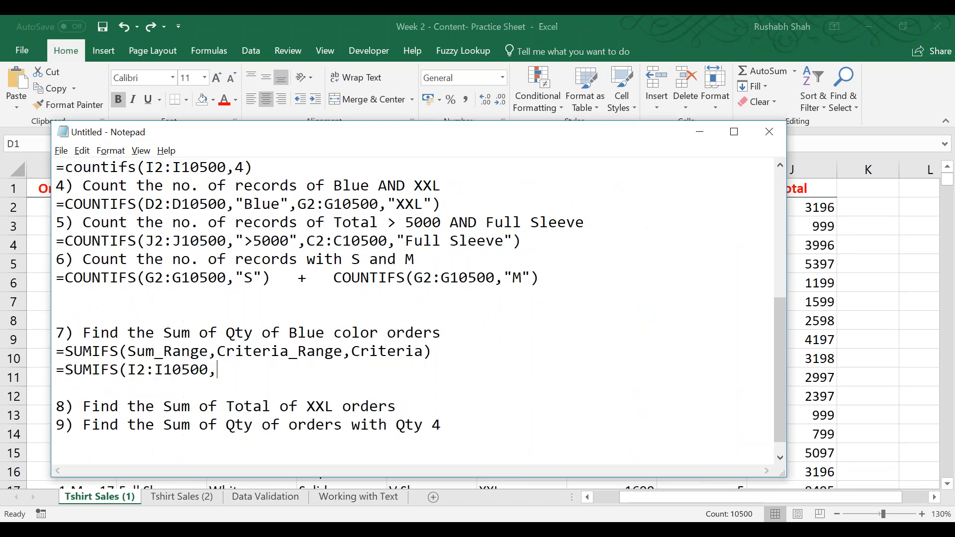
text(D2:D10500,"Blue)
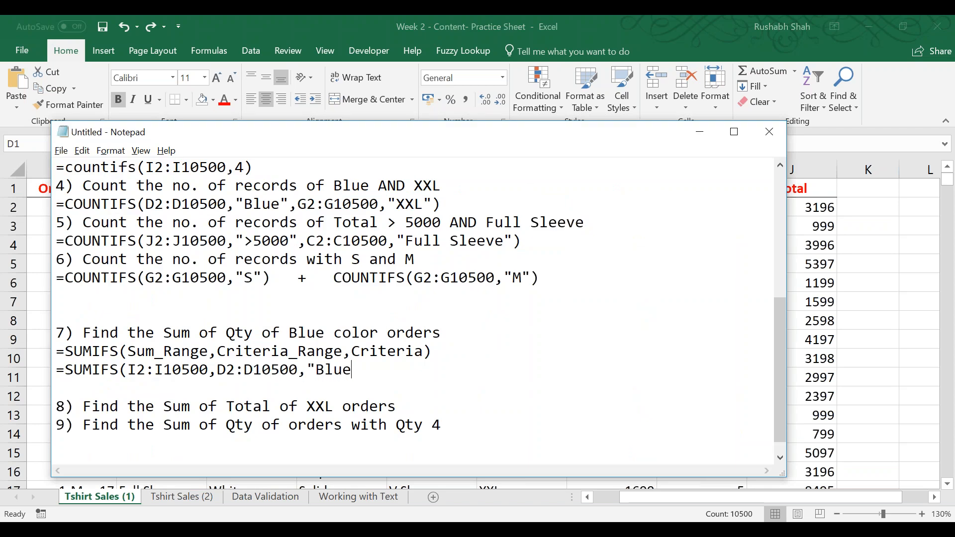
text("))
Start a new line numbered 10) below question 9.
key(Home)
key(Up)
key(Up)
key(Down)
key(Down)
key(Down)
key(Down)
key(Down)
key(Down)
key(Down)
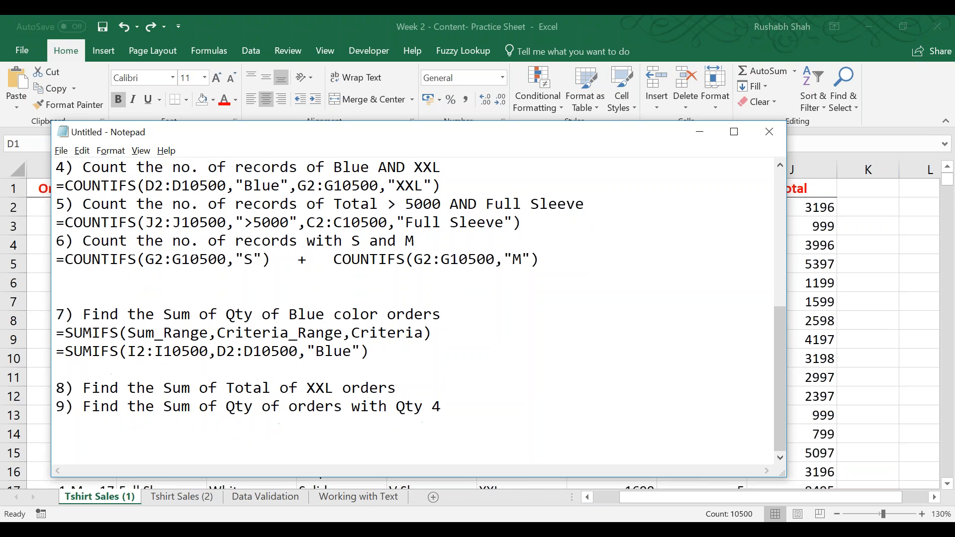
text(10))
Match question 7's formula with its syntax by highlighting Sum_Range, Qty, the I2:I10500 and D2:D10500 ranges and "Blue".
drag(128, 333, 205, 337)
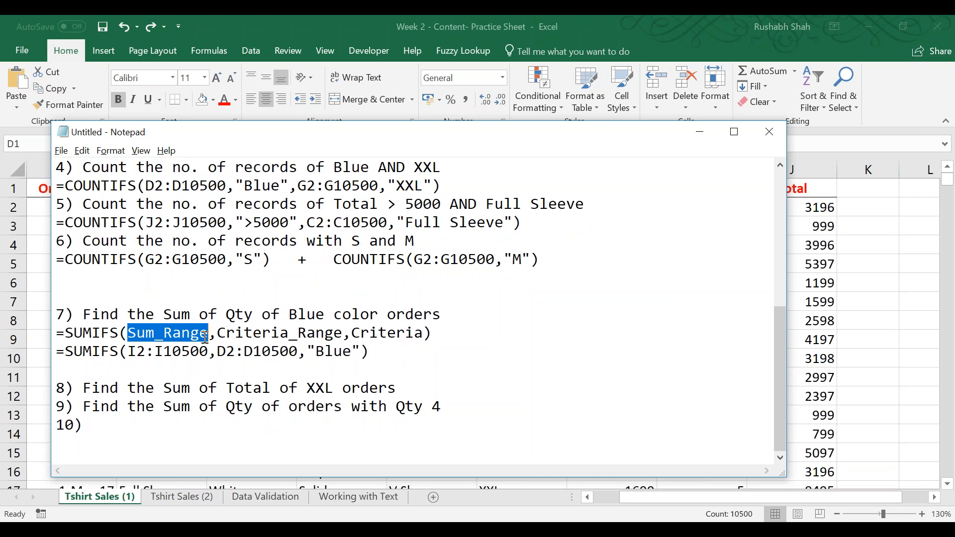
click(223, 313)
drag(222, 314, 253, 313)
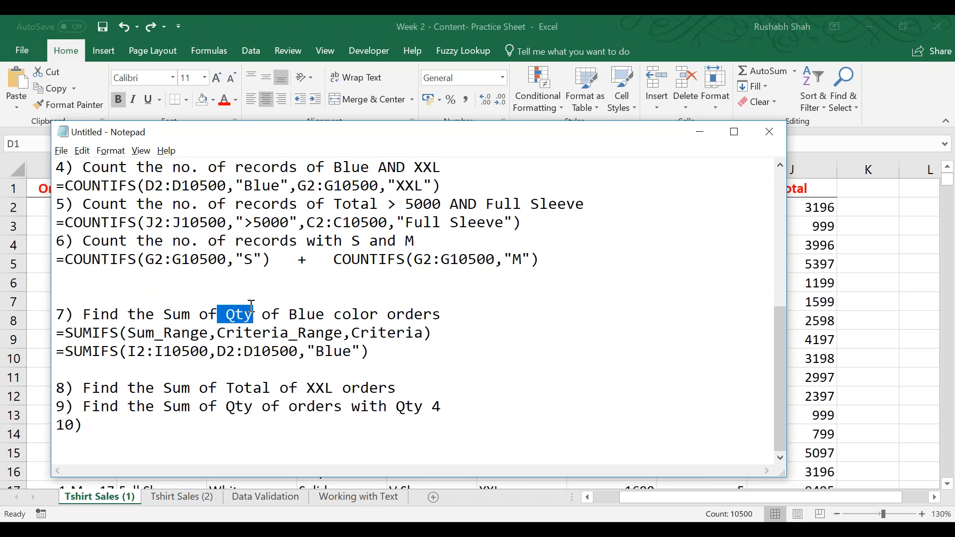
drag(207, 354, 126, 354)
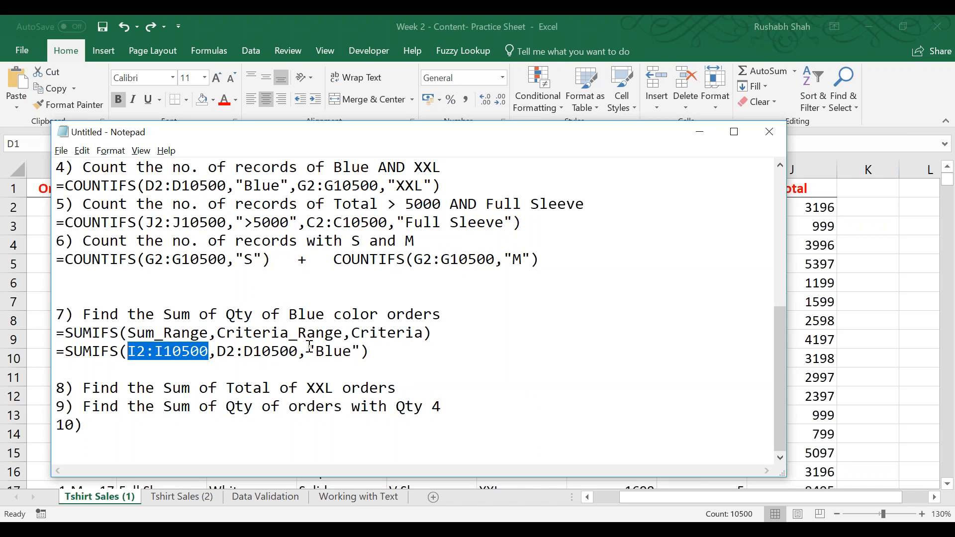
drag(299, 352, 217, 352)
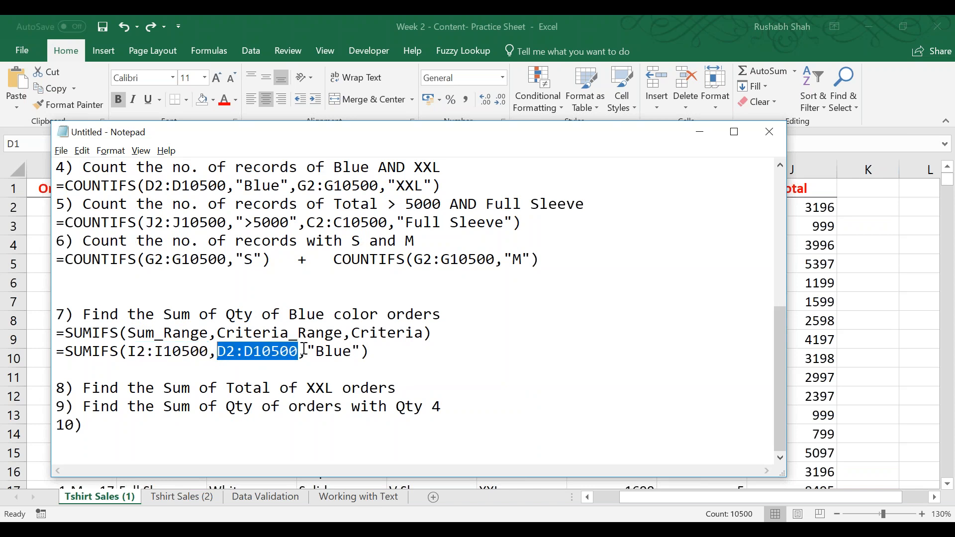
drag(304, 350, 366, 351)
click(275, 354)
drag(209, 351, 130, 351)
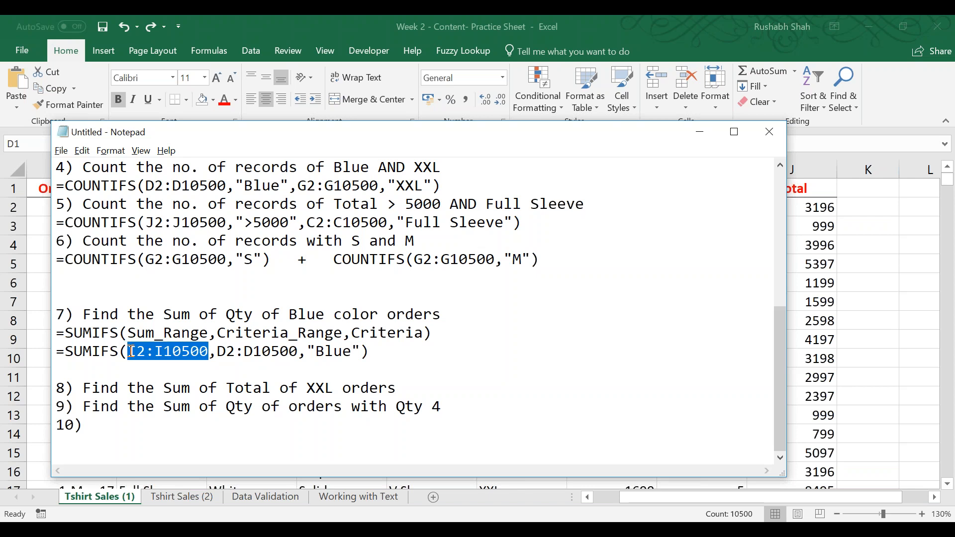
Write question 10 as "Find the Sum of Total of Blue AND XXL" and start line 11) below it.
click(151, 425)
scroll(168, 380, up, 1)
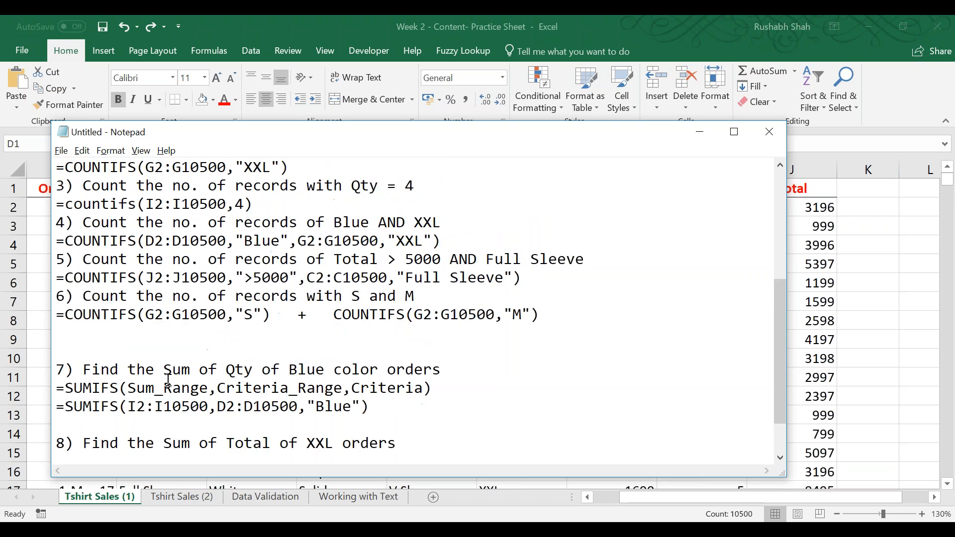
scroll(168, 380, down, 1)
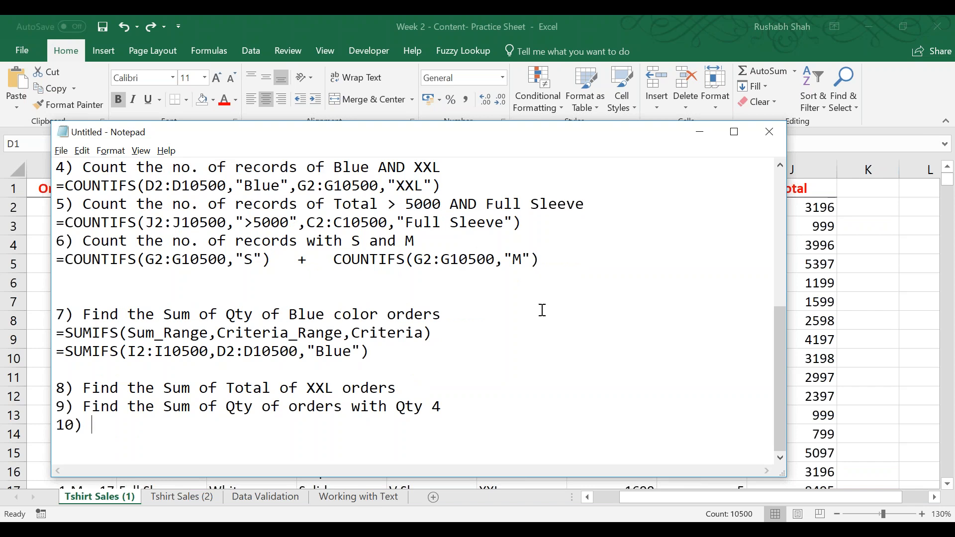
text(Find the Sum of Q)
key(BackSpace)
text(T)
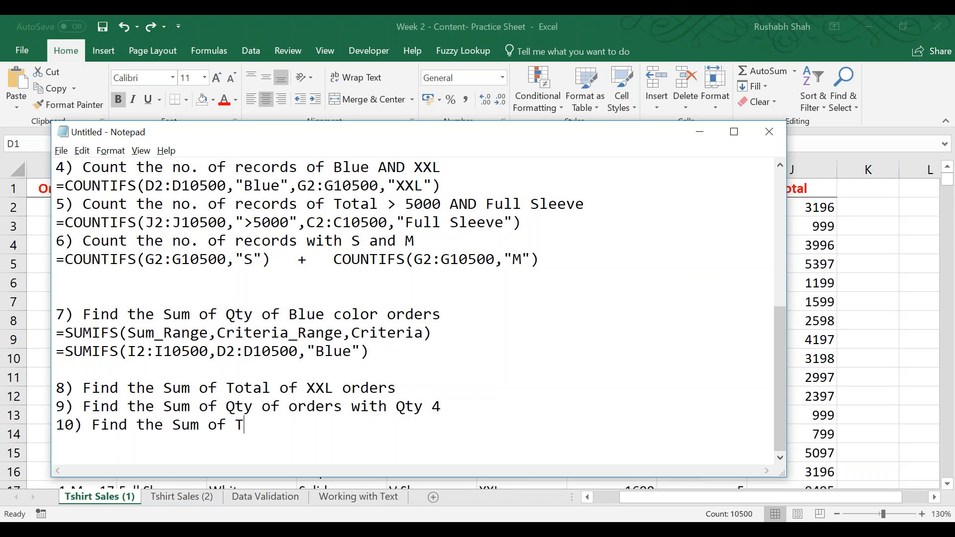
text(otal of Blu)
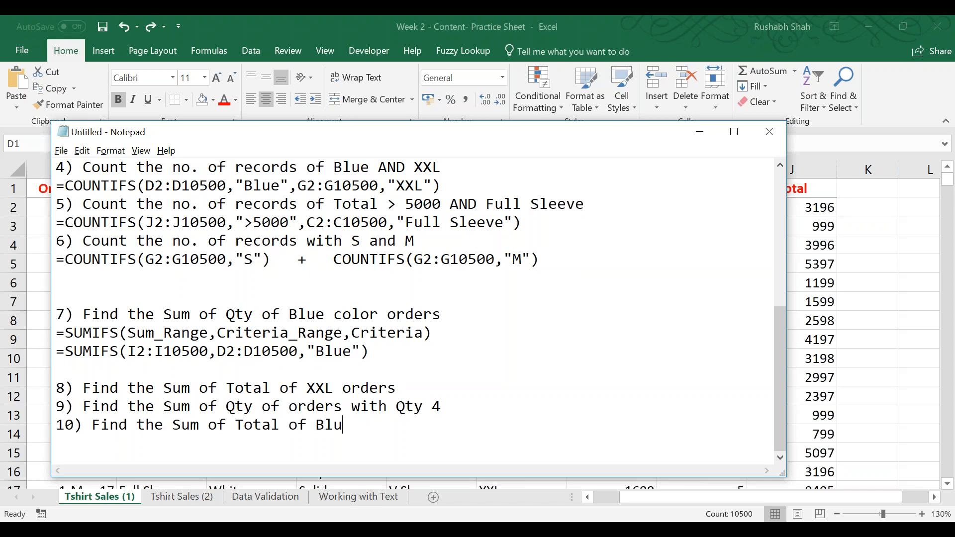
text(e AND XXL)
key(Return)
text(11))
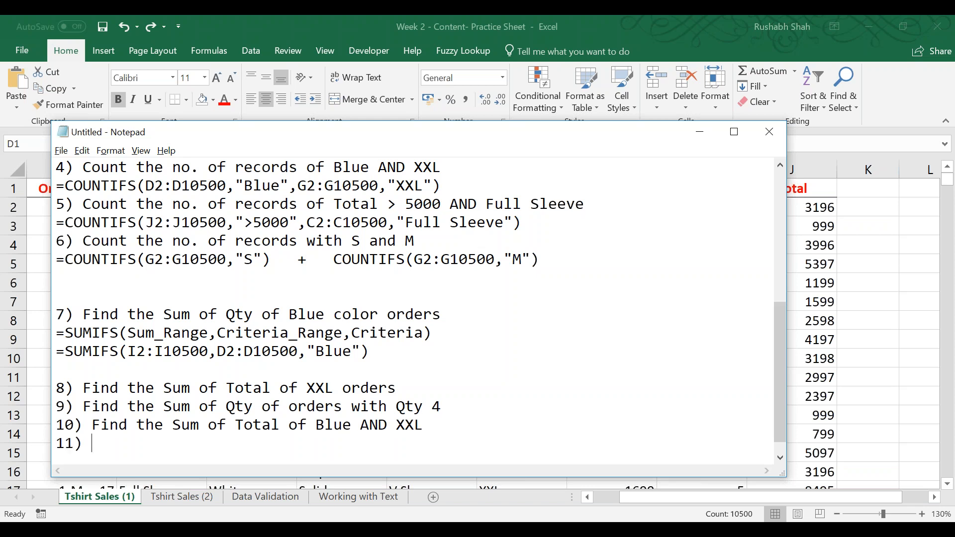
Change question 10's criteria to Green and XL.
click(874, 35)
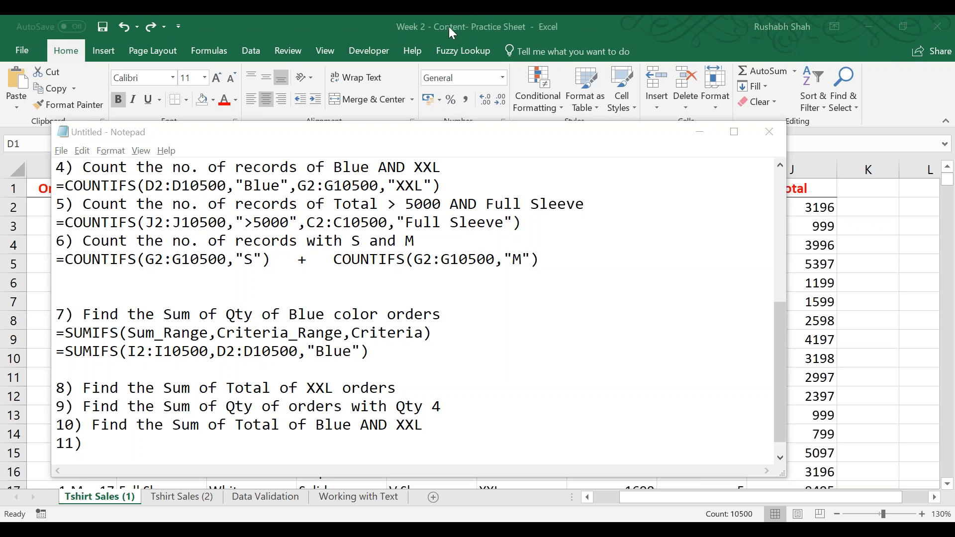
click(402, 154)
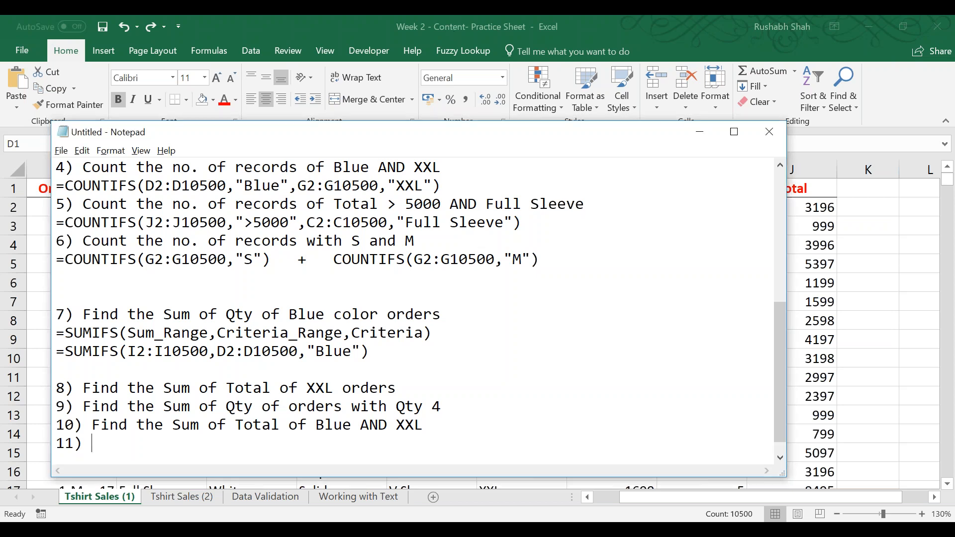
double_click(343, 424)
text(Green)
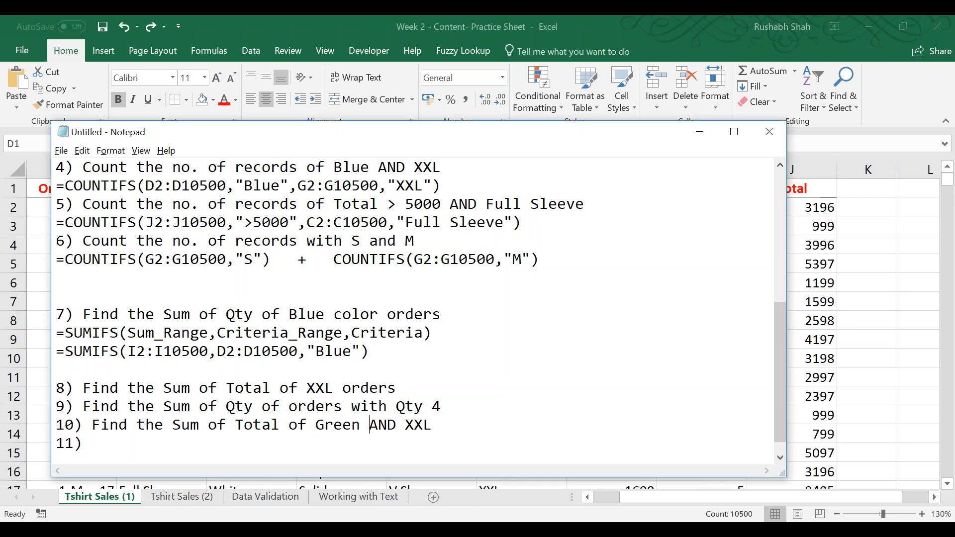
key(shift+Left)
key(shift+Left)
text(L 11) )
text(Find the Qty)
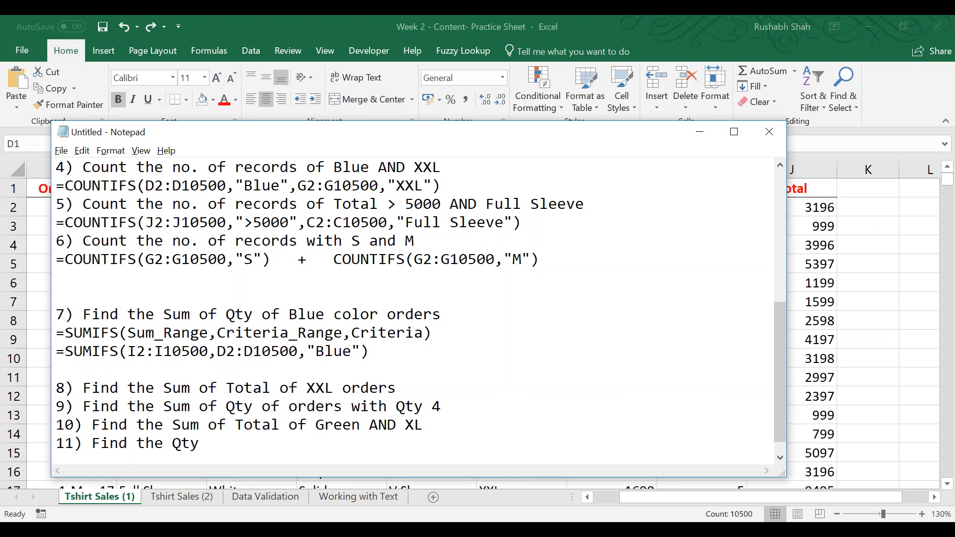
Write question 11 as "Find the Sum of Qty of S, M, L".
key(BackSpace)
key(BackSpace)
key(BackSpace)
text(Sum of Qty of )
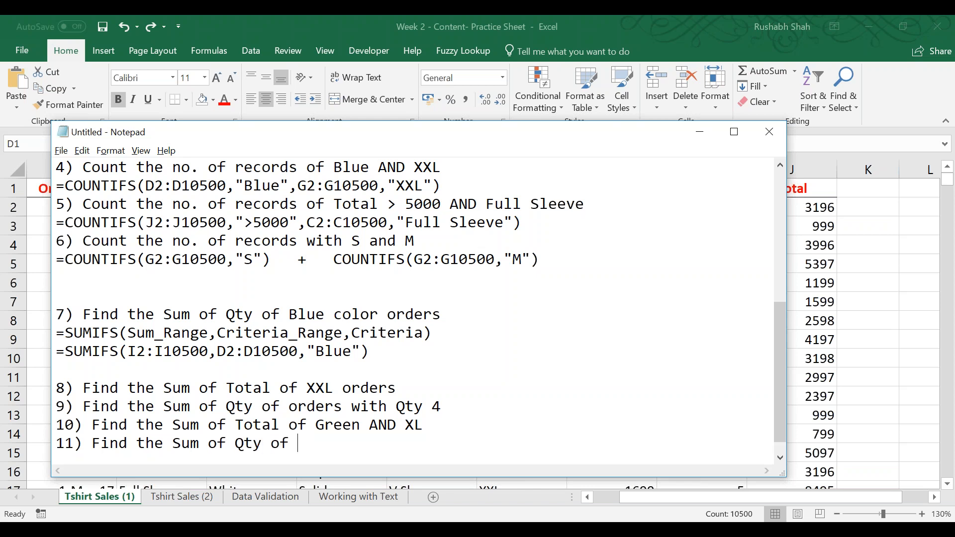
text(S, M, L)
key(Return)
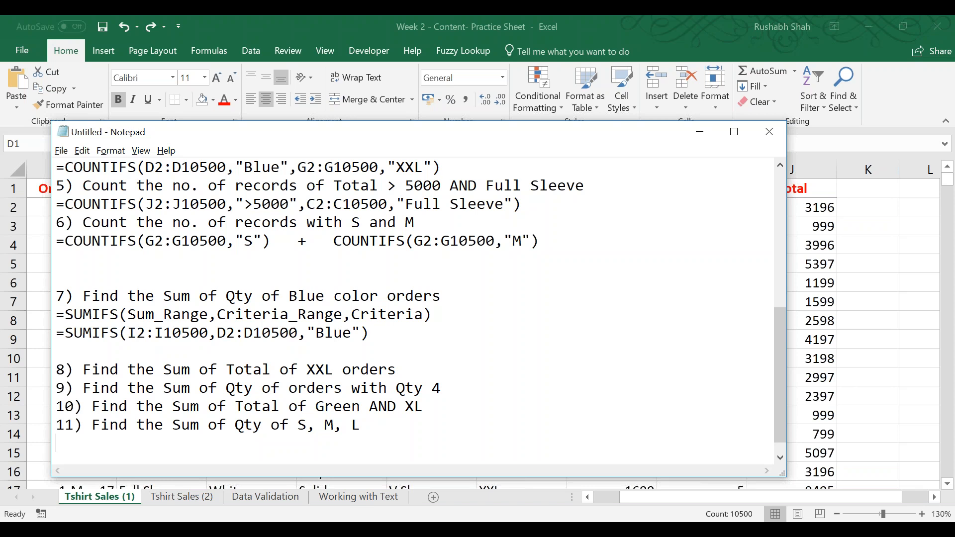
Leave a blank line after question 11 and write question 12 as "Find the AVERAGE of Total of Half Sleeve orders".
key(Return)
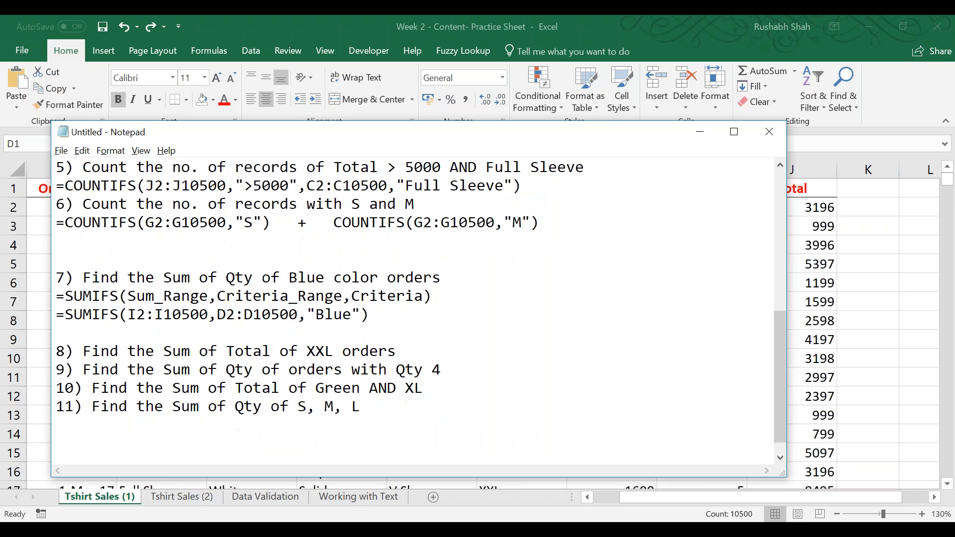
text(12) Find the A)
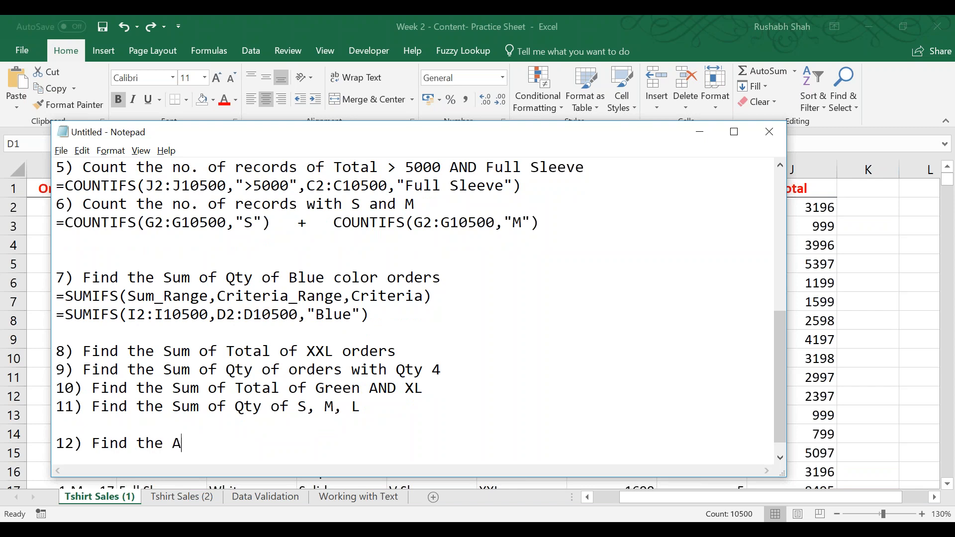
text(VERAGE of Total )
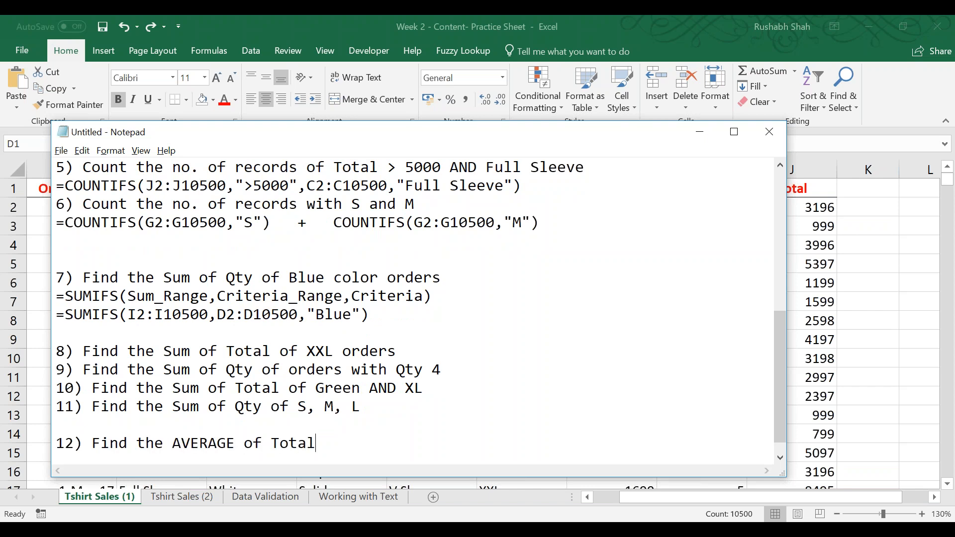
text(of Half Sleeve orders)
key(Return)
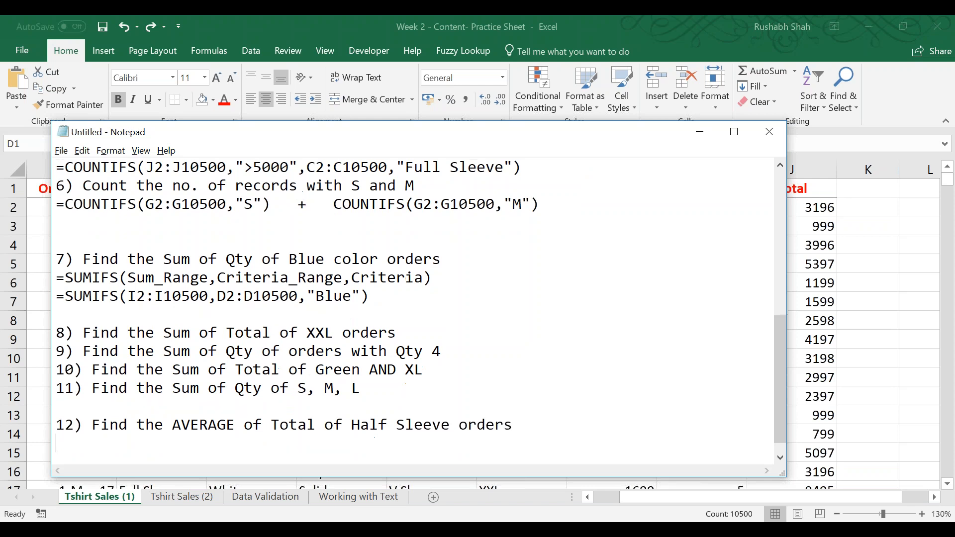
Begin question 13 on the new line with "Find the AVERAGE of Qty of".
text(13) Find the AC)
key(BackSpace)
text(VERAGE of )
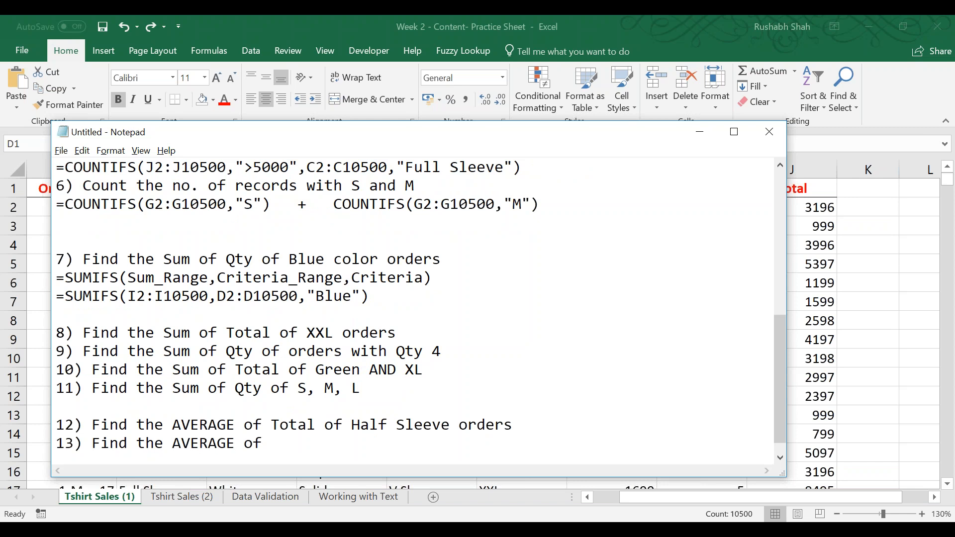
text(Qty of)
Check the Neck Style column in the Excel sales table, and complete question 13 in Notepad with "Round shape".
key(alt+Tab)
key(Right)
key(Right)
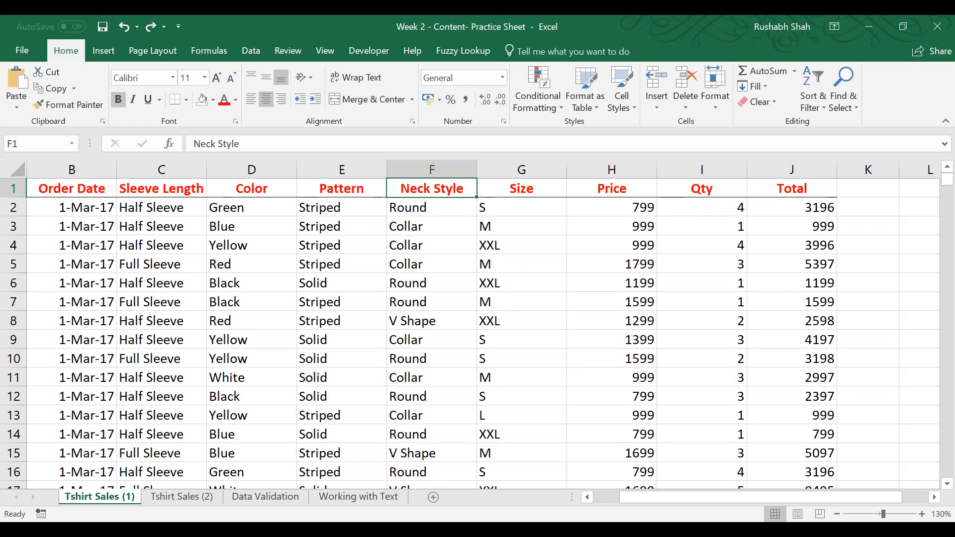
key(ctrl+space)
key(alt+Tab)
text(Round shape)
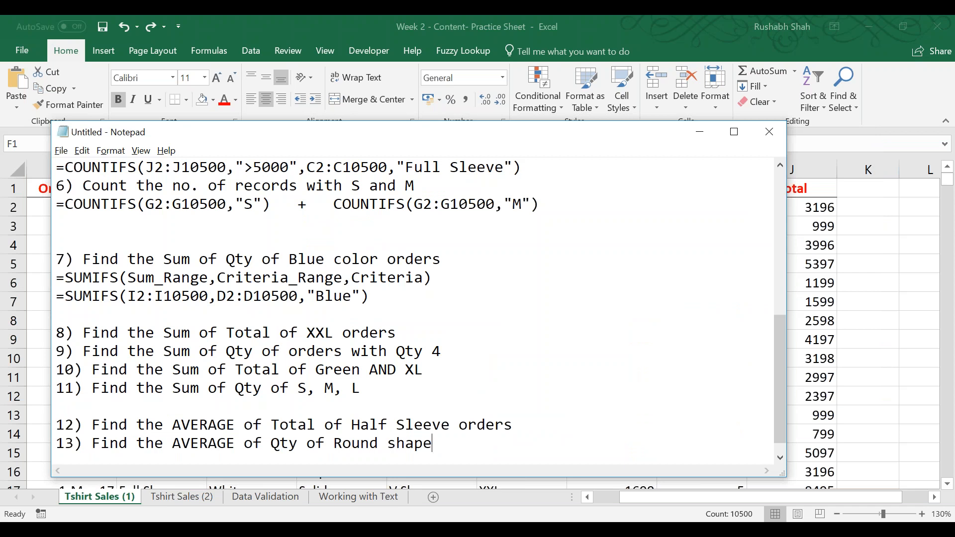
key(Return)
text(14) Find the AV)
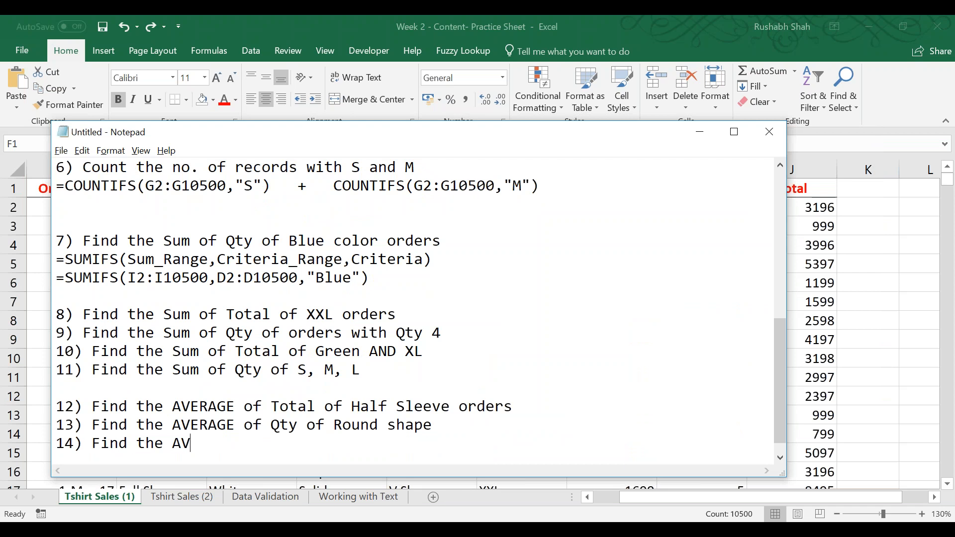
text(ERAGE of Qty)
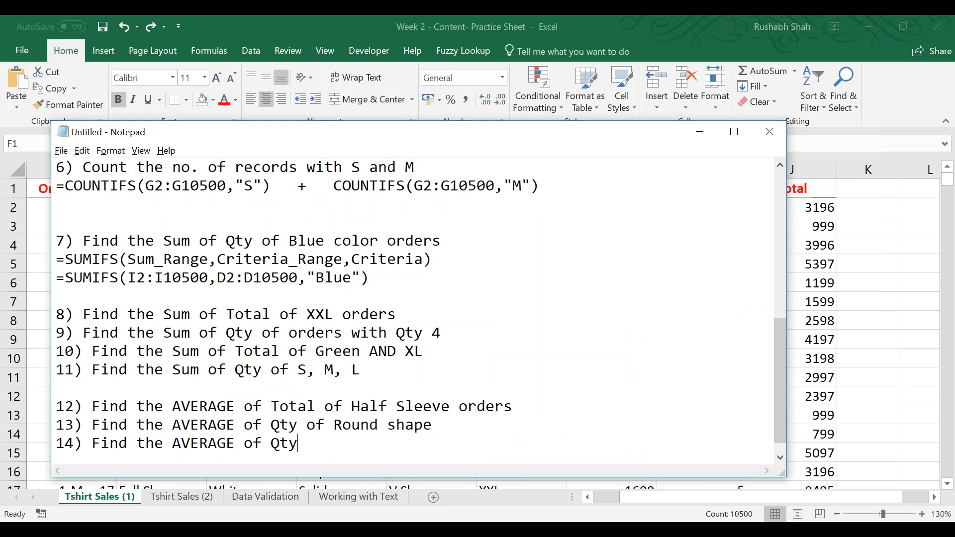
text( of)
key(shift+Home)
key(BackSpace)
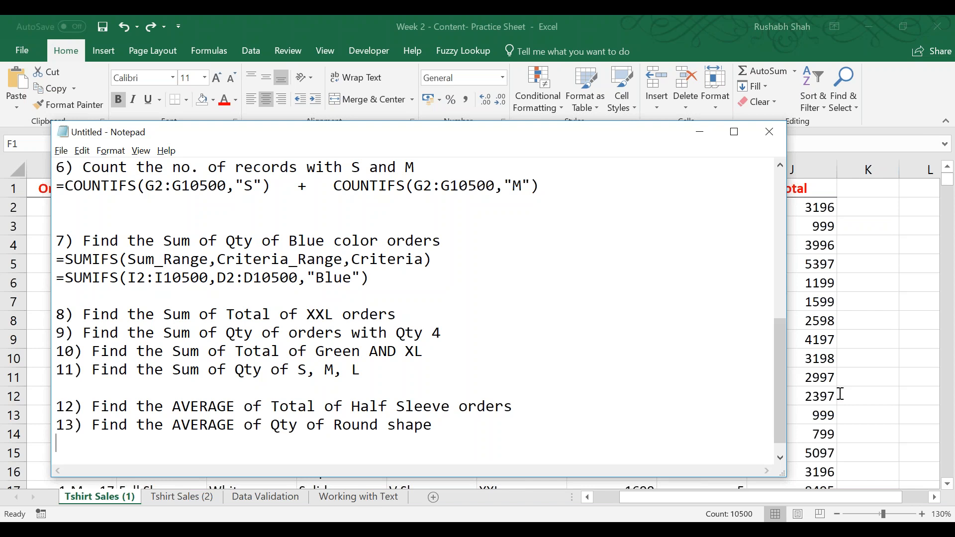
Start the answer on a new line under question 10 with "=SUMIFS(".
key(alt+Tab)
Check the Total column in the Excel sales table, and add J2:J10500 as the sum range of the Notepad formula.
key(alt+Tab)
click(497, 335)
click(504, 344)
key(Return)
text(=SUMIFS()
key(alt+Tab)
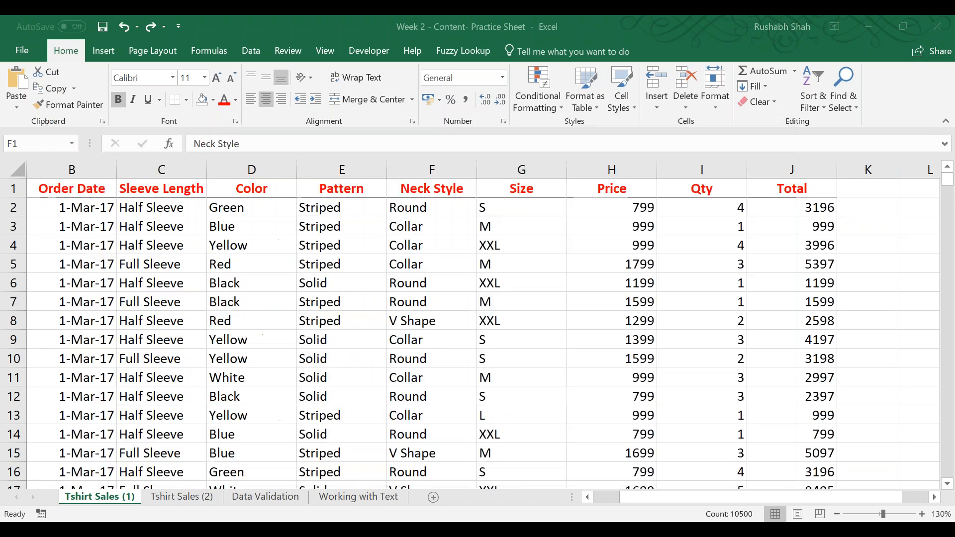
key(Right)
key(Right)
key(Right)
key(Right)
key(Right)
key(Right)
key(Right)
key(Left)
key(Left)
key(Left)
key(alt+Tab)
text(j2)
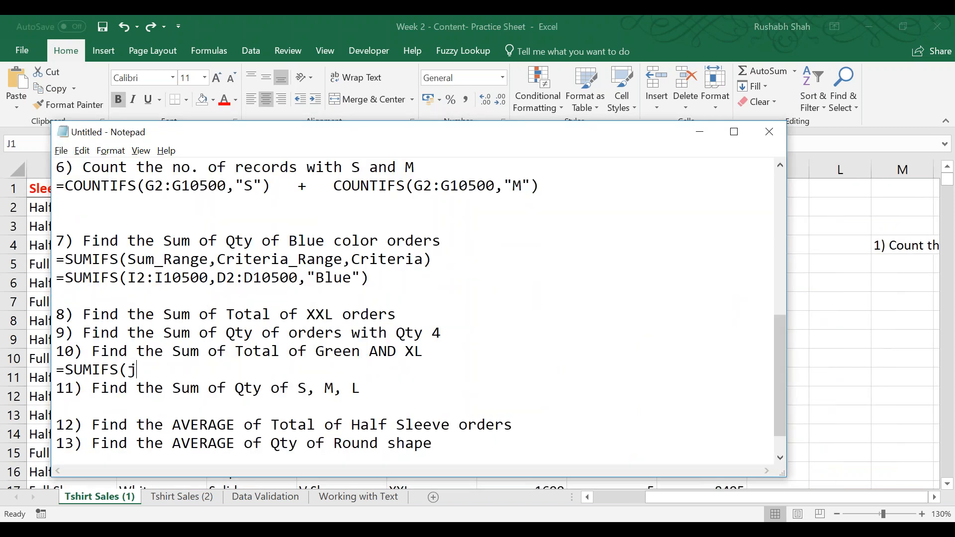
key(BackSpace)
key(BackSpace)
text(2J:J10500,)
key(Left)
key(Left)
key(Left)
key(Left)
key(Left)
key(Left)
key(Left)
key(Left)
Locate the Color column in Excel, and add D2:D10500 with the criterion "Green" to the SUMIFS formula in Notepad.
key(Left)
key(Left)
key(Delete)
key(Right)
text(2)
key(End)
key(alt+Tab)
key(Left)
key(Left)
key(Left)
key(Left)
key(Left)
key(Left)
key(ctrl+shift+Down)
key(alt+Tab)
text(D2:d)
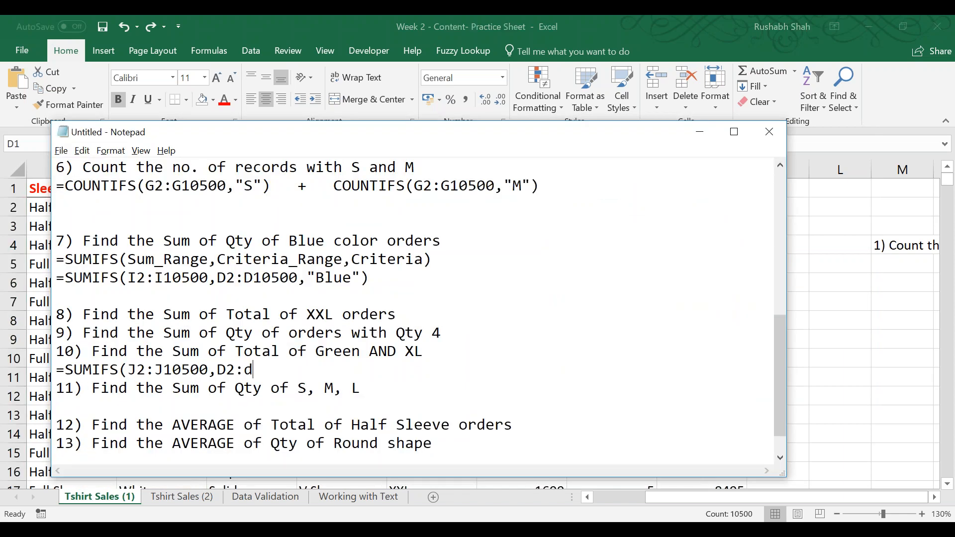
key(BackSpace)
text(D10500,"Green",)
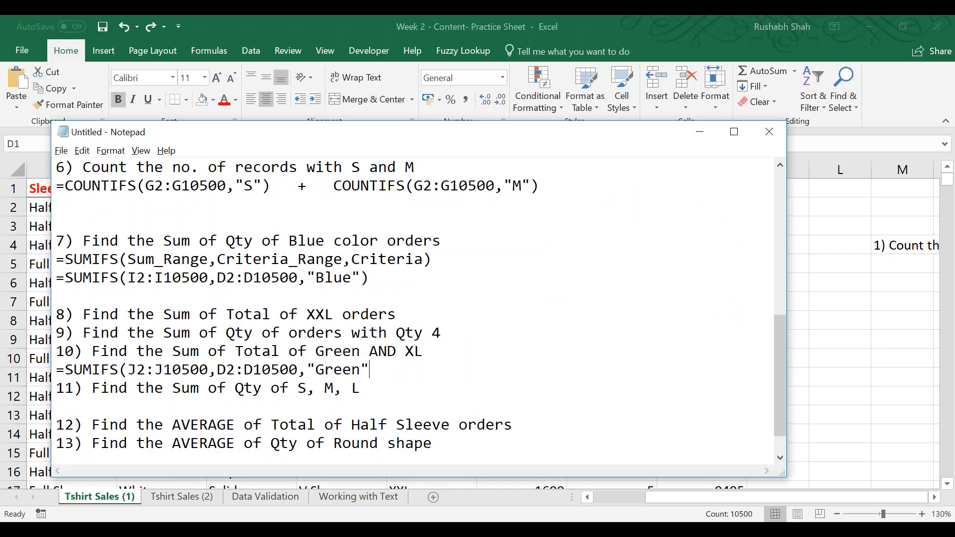
Locate the Size column in Excel, and complete the SUMIFS formula in Notepad with G2:G10500 and "XL".
key(alt+Tab)
key(Right)
key(Right)
key(Right)
key(ctrl+shift+Down)
key(alt+Tab)
text(G2:G10500,"XL"))
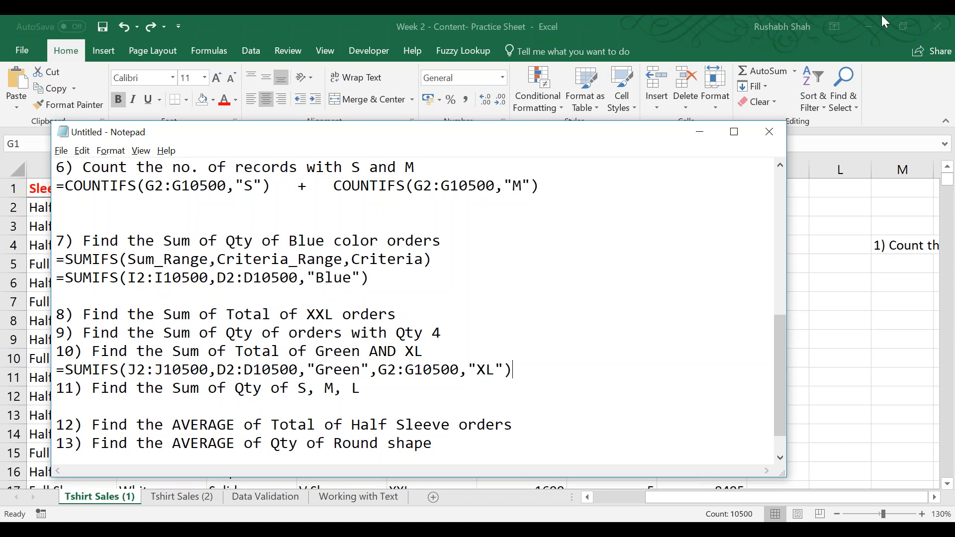
Insert a new line under question 12 and start its answer with "=AVERAGEIFS(".
click(469, 443)
key(alt+Tab)
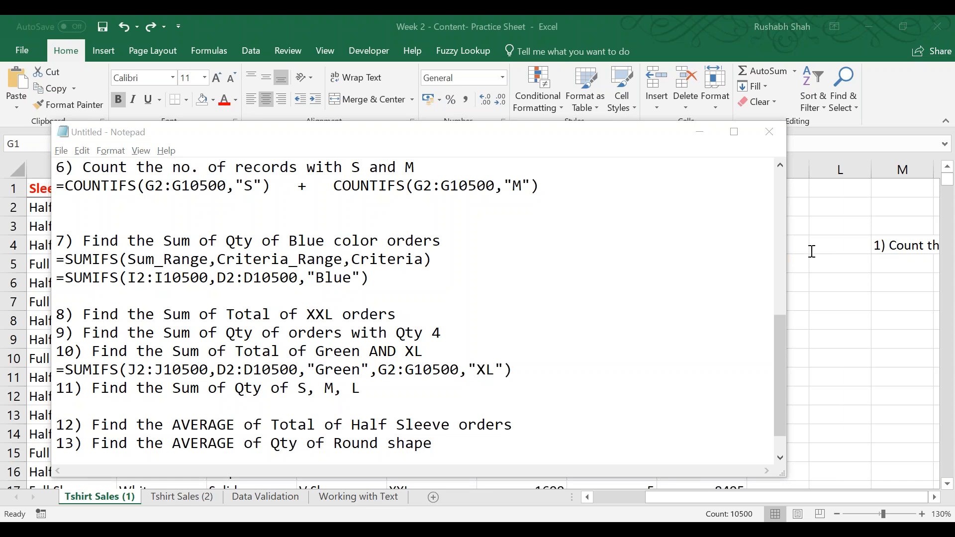
click(537, 426)
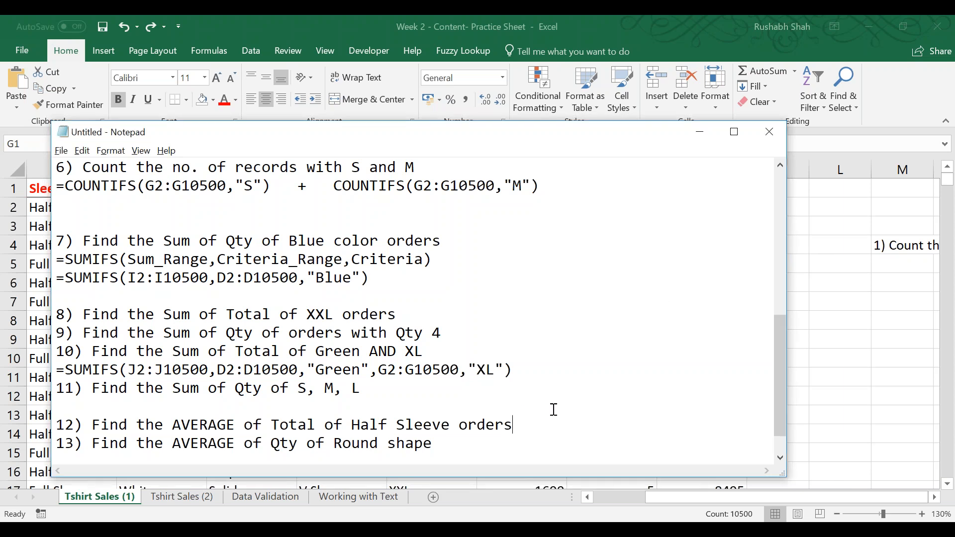
key(Return)
key(Down)
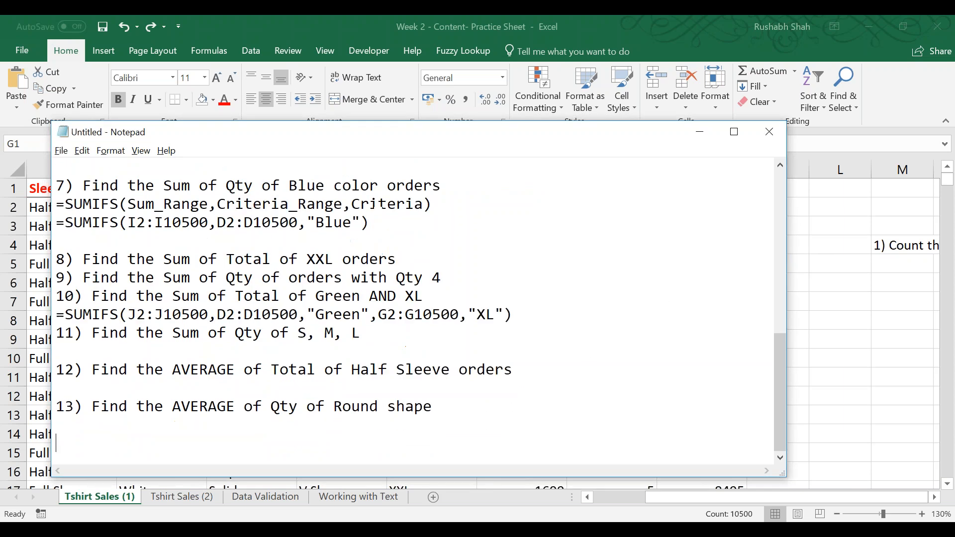
key(Up)
text(=AVERAGEIFS()
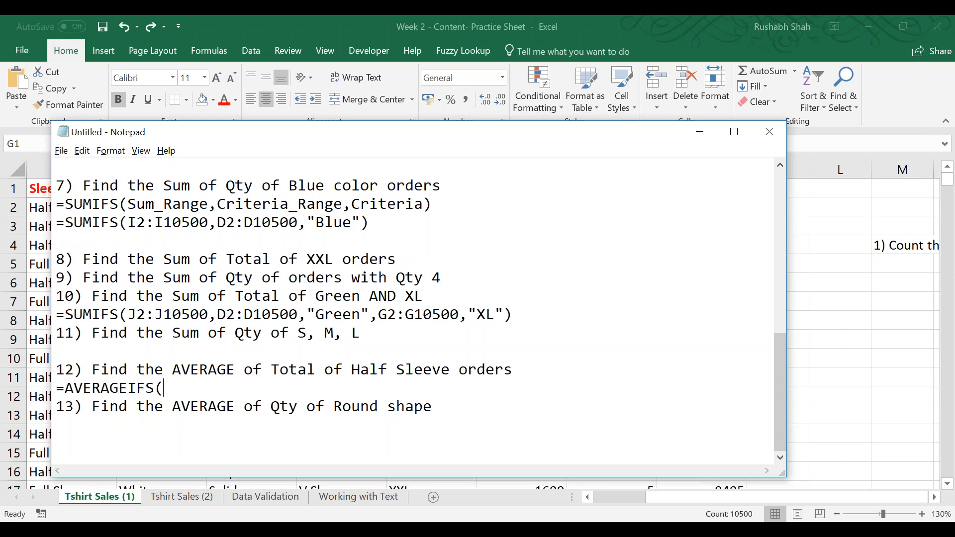
text(J2:J10500,)
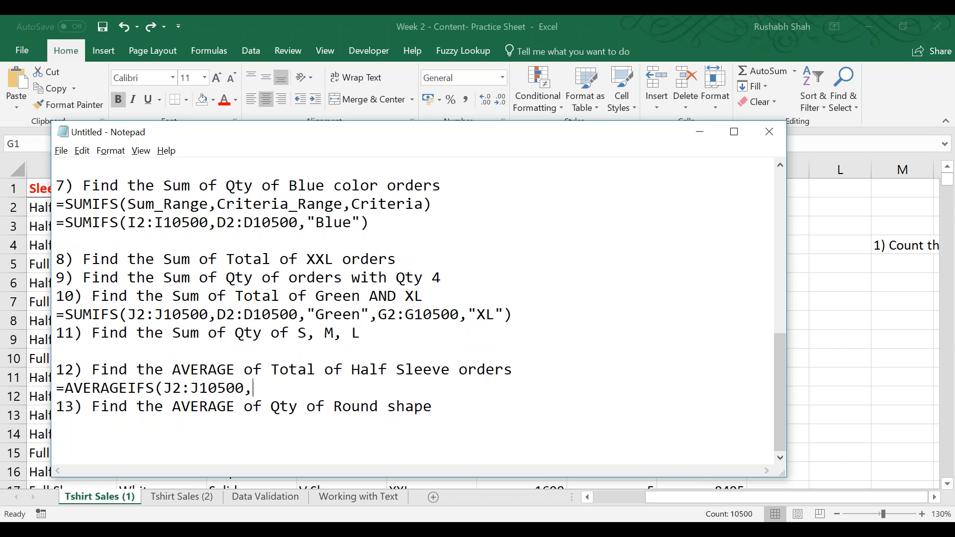
Locate the Sleeve Length column in Excel, and add C2:C10500 as the criteria range of the AVERAGEIFS formula in Notepad.
key(alt+Tab)
key(Left)
key(Left)
key(Left)
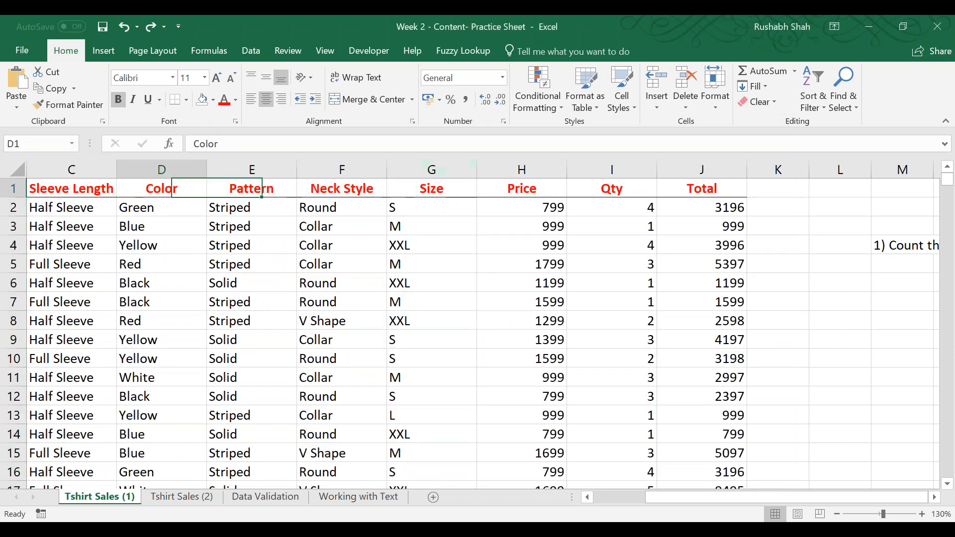
key(Right)
key(Right)
key(Right)
key(Left)
key(Left)
key(ctrl+space)
key(alt+Tab)
key(alt+Tab)
key(Left)
key(Left)
key(Left)
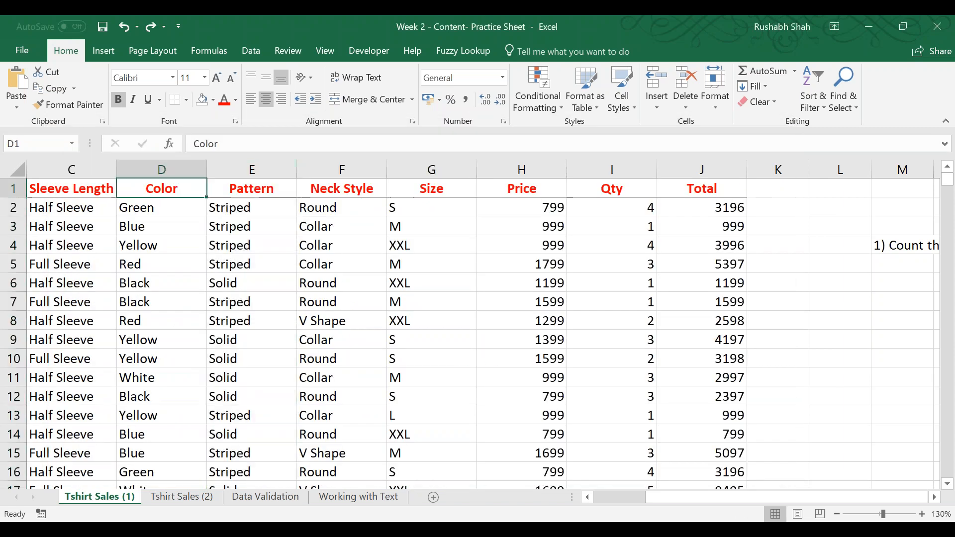
key(Right)
key(ctrl+space)
key(alt+Tab)
text(C2)
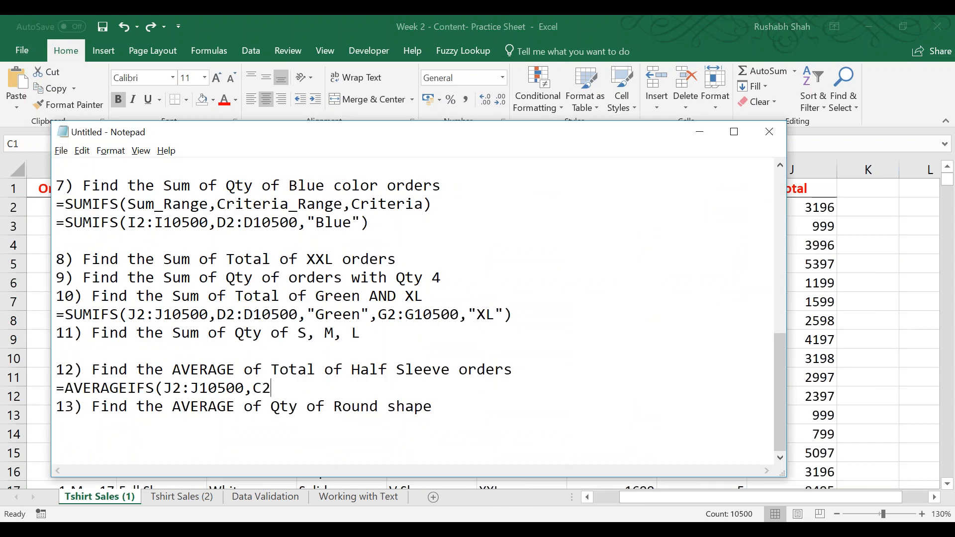
text(:C10500,"Half sleeve"))
Complete the AVERAGEIFS formula with the criterion "Half sleeve" and leave a blank line before question 13.
key(Return)
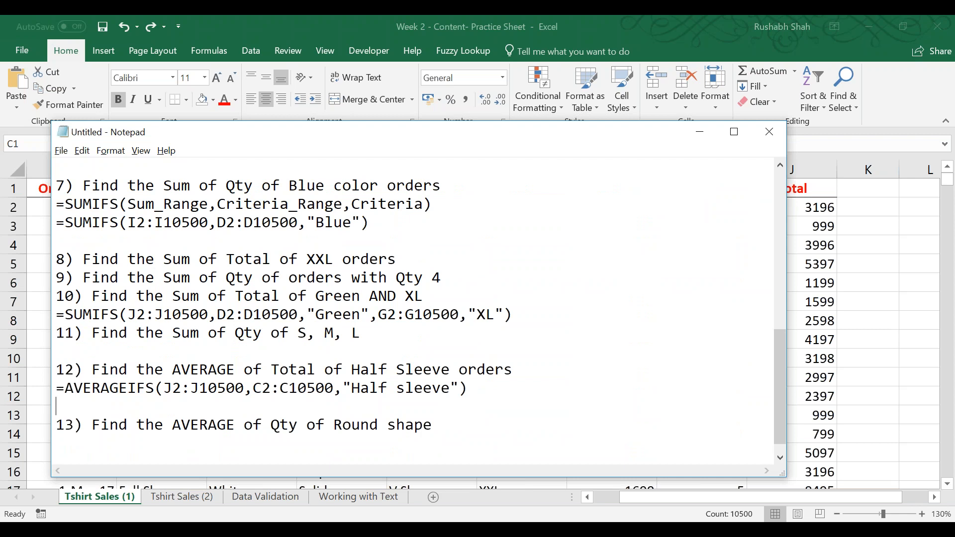
key(Down)
key(Down)
key(Down)
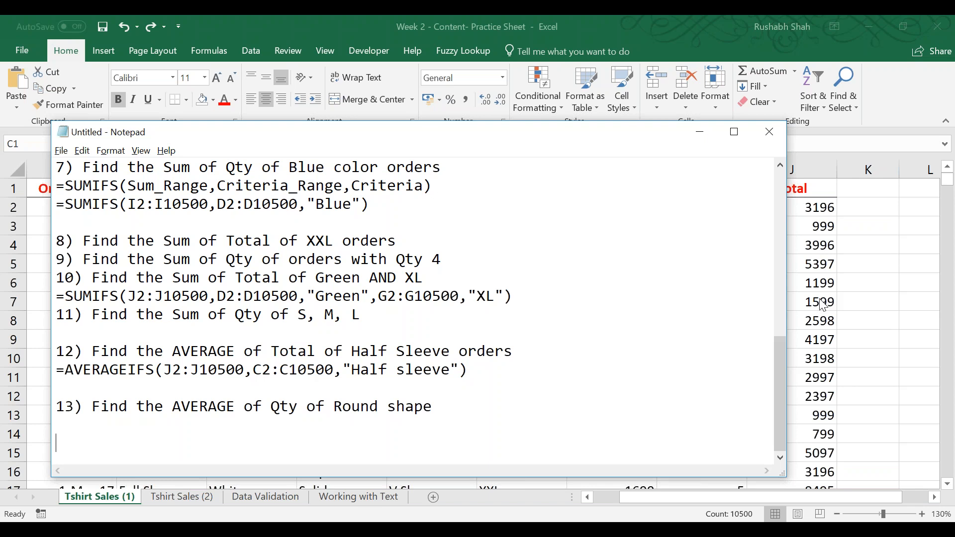
click(824, 426)
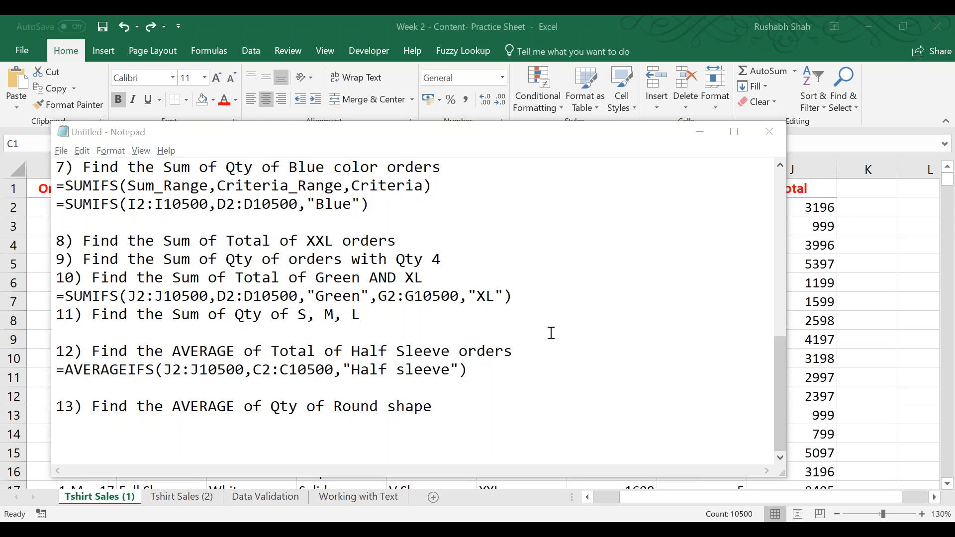
click(507, 450)
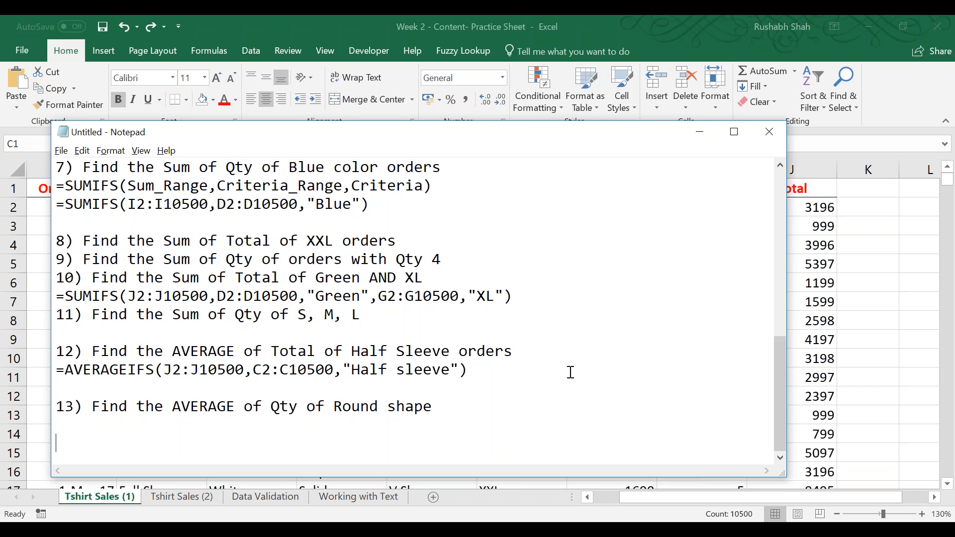
click(775, 30)
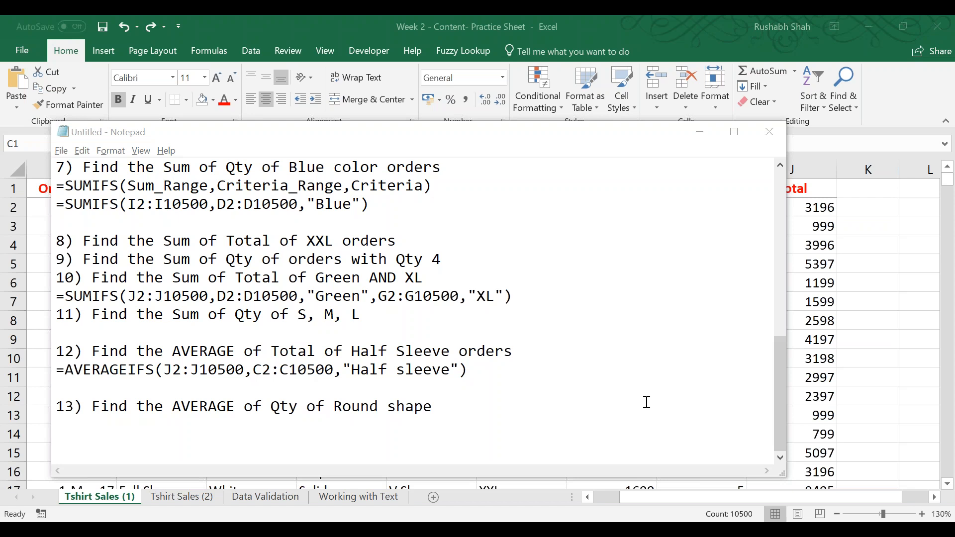
Switch to the Week 1 practice workbook in Excel, save its changes and close it.
key(alt+Tab)
key(Tab)
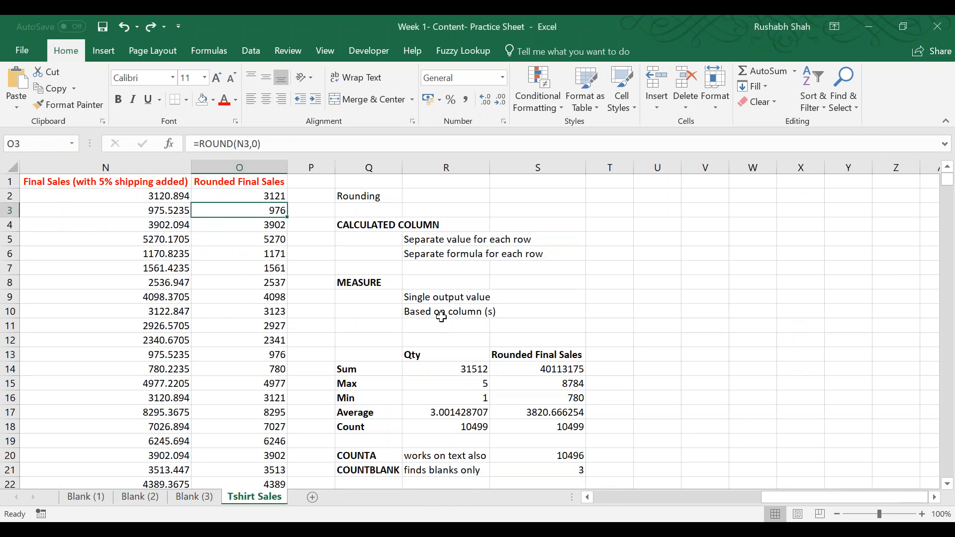
key(alt+Tab)
key(Tab)
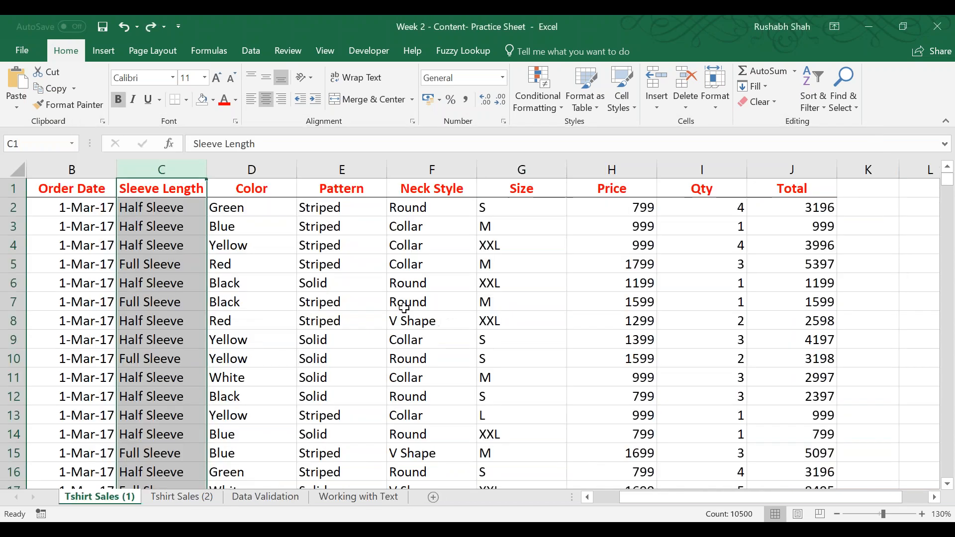
key(alt+Tab)
key(ctrl+w)
click(407, 306)
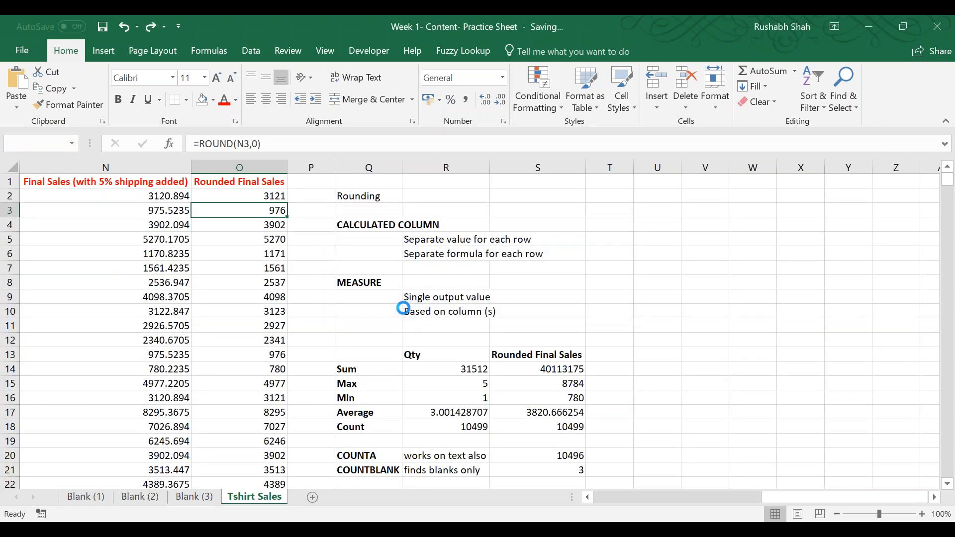
Zoom the Tshirt Sales (1) sheet out to 100% and save the Week 2 workbook.
click(162, 195)
key(Left)
key(Left)
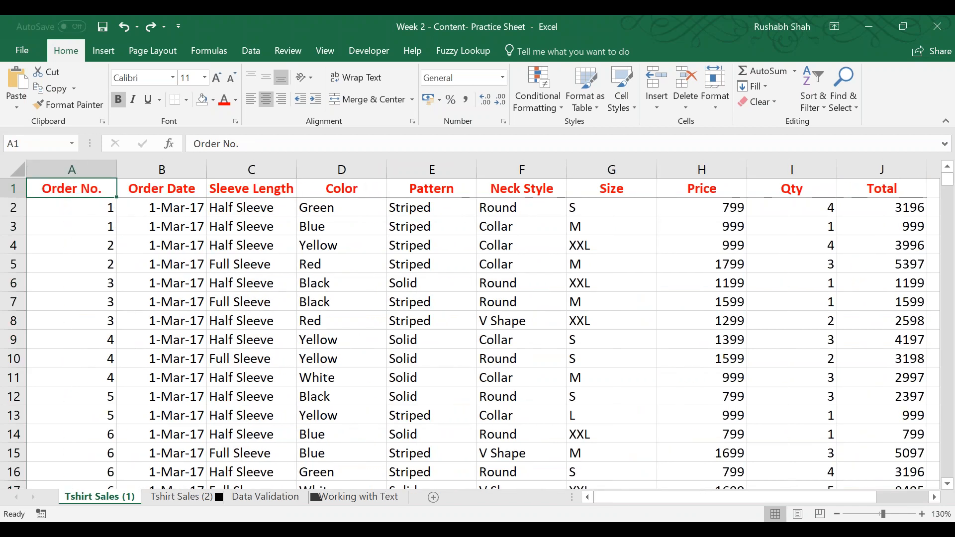
click(837, 514)
click(837, 515)
click(837, 514)
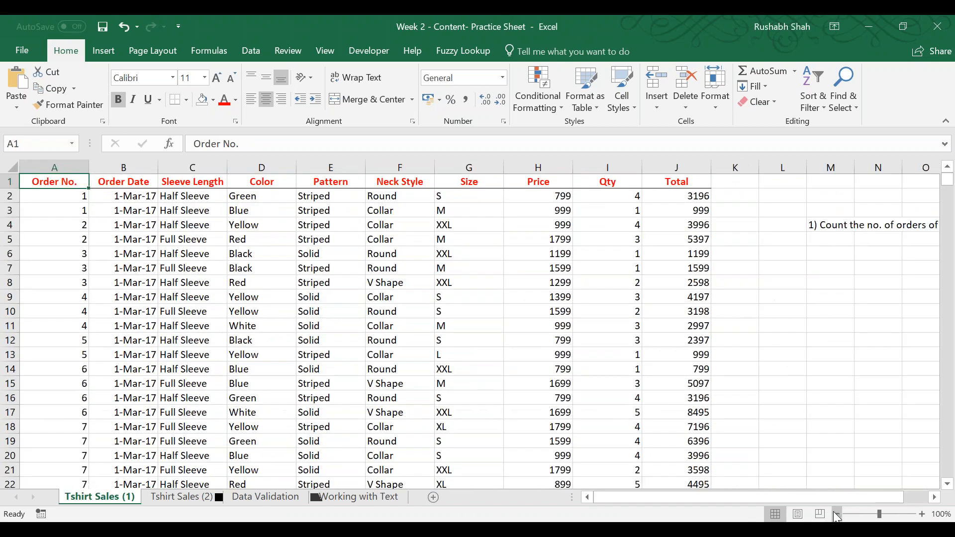
key(ctrl+Right)
key(ctrl+Left)
key(ctrl+s)
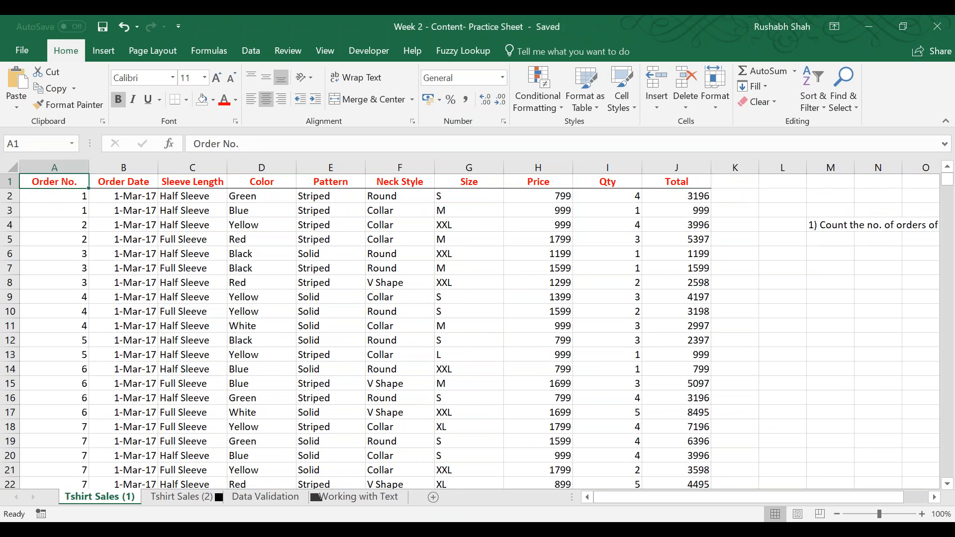
Delete the question about counting BLUE orders from cell M4 beside the sales table.
key(ctrl+Right)
key(Right)
key(Right)
key(Right)
key(Right)
key(Right)
key(Right)
key(Right)
key(Right)
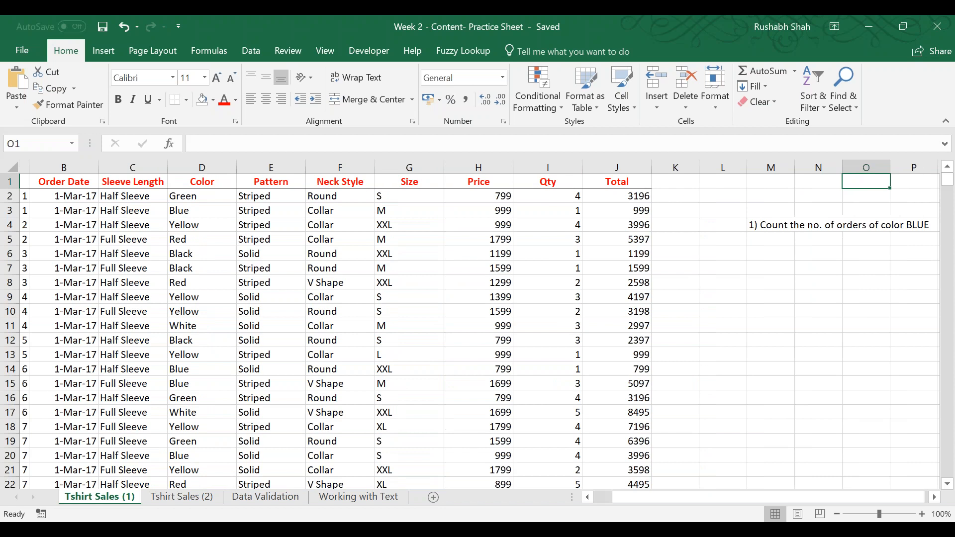
key(Right)
key(Left)
key(Left)
key(Left)
key(Left)
key(Left)
key(Left)
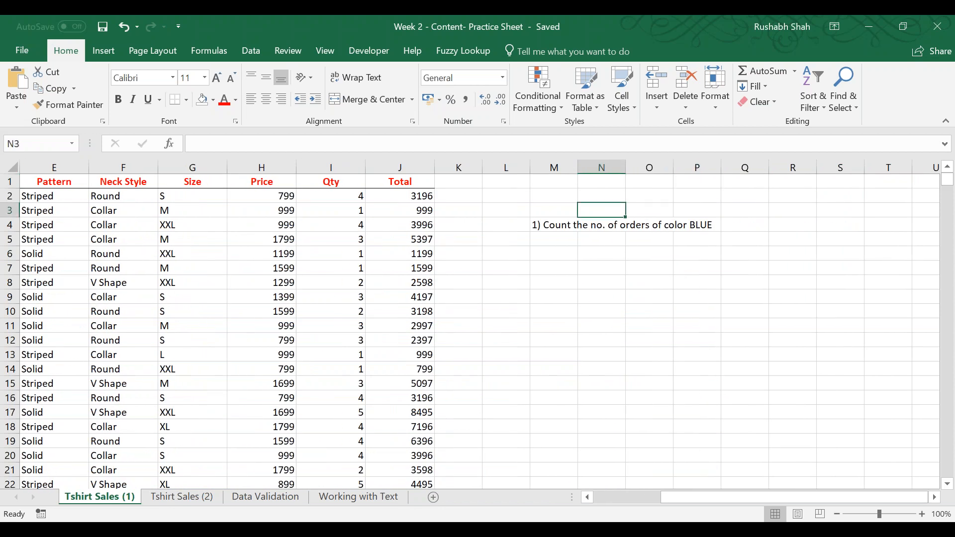
key(Down)
key(Down)
key(Down)
key(Delete)
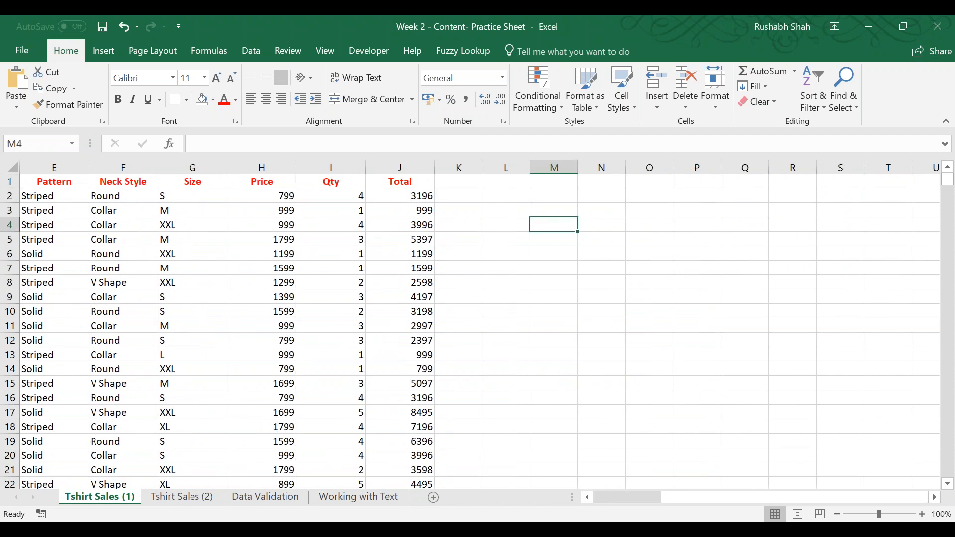
Fill the whole Total column, header included, with a light gold theme color.
key(Left)
key(Left)
key(Left)
key(Up)
key(Up)
key(Left)
key(Left)
key(ctrl+shift+Down)
key(Right)
key(ctrl+shift+Down)
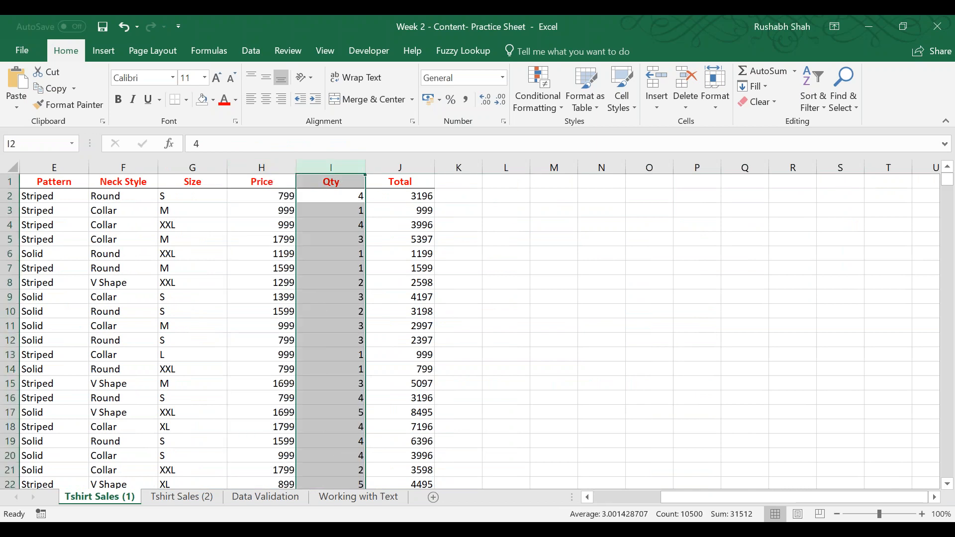
key(Right)
key(ctrl+shift+Down)
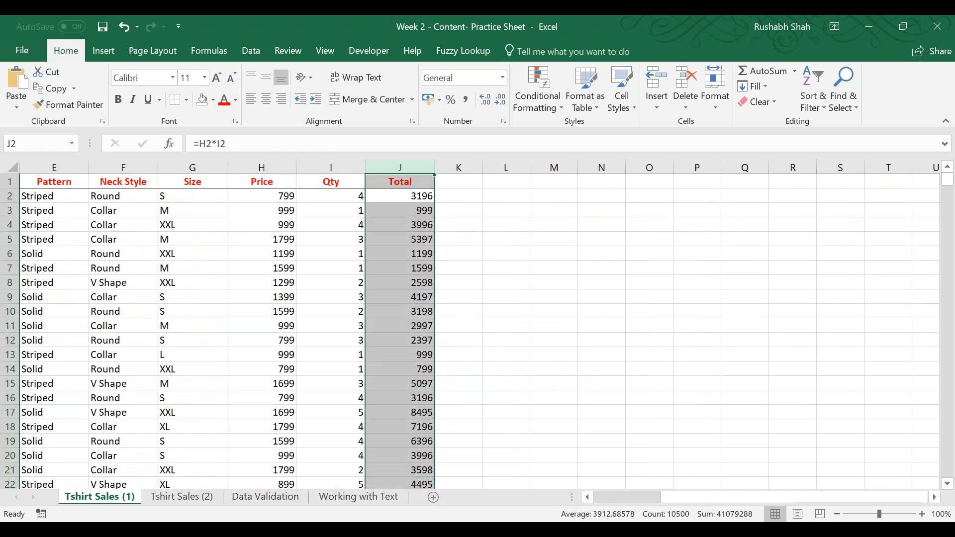
click(214, 103)
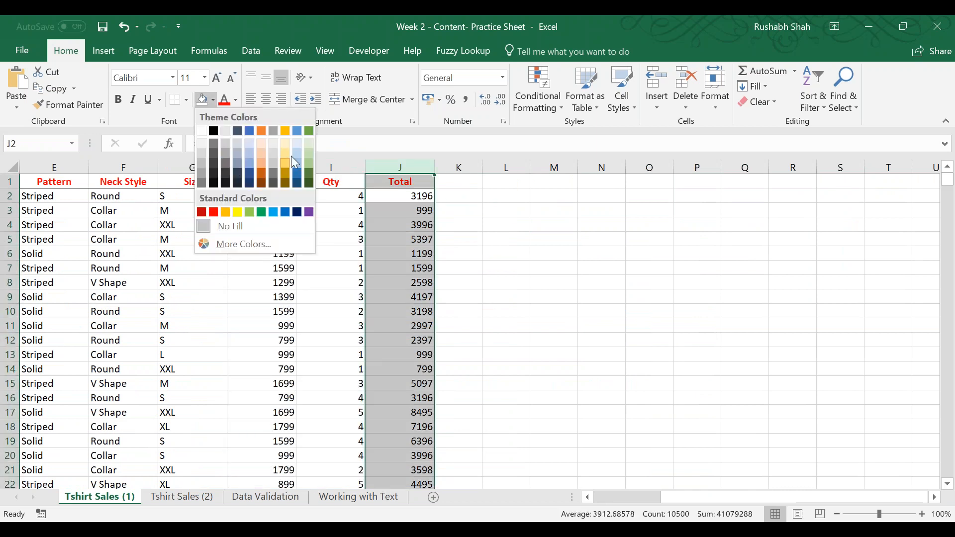
click(284, 168)
click(558, 266)
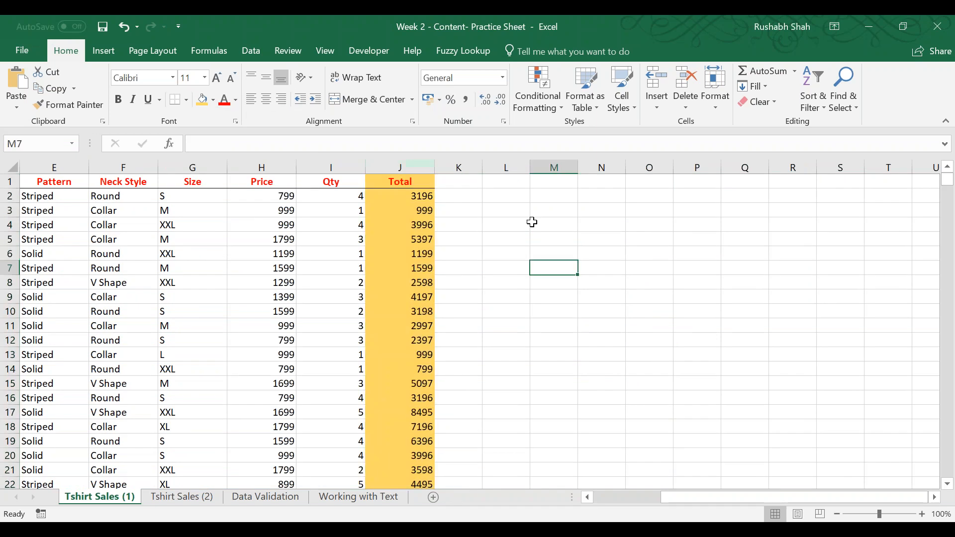
Enter "What is the TOTAL SALES" in cell L3.
click(269, 167)
click(310, 167)
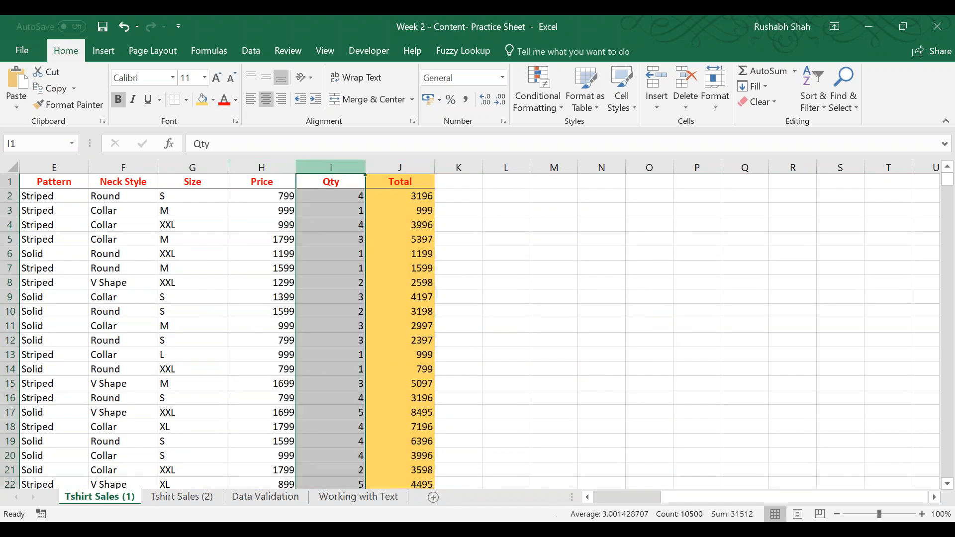
click(514, 214)
text(What is the TOTAL SALES)
key(Return)
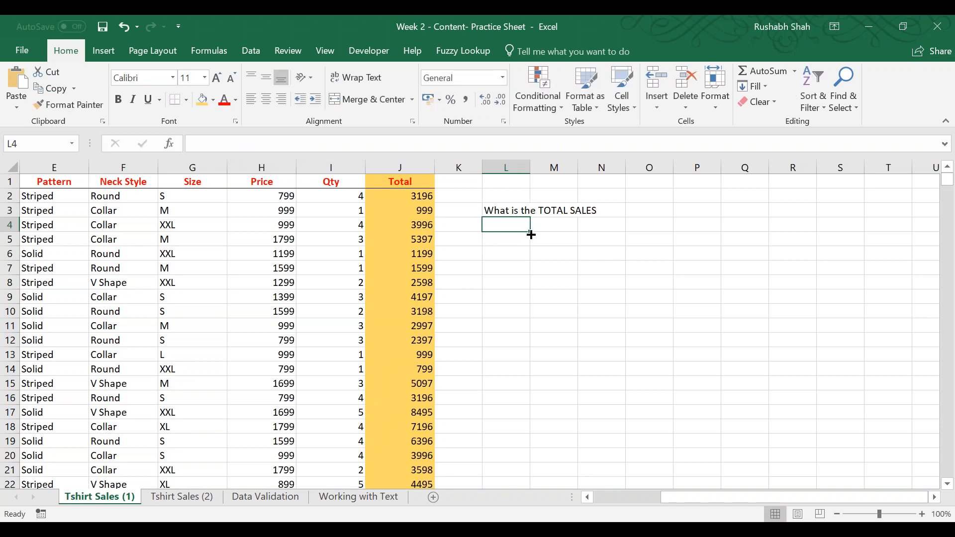
Check the sum of the whole Total column in the status read-out.
click(399, 167)
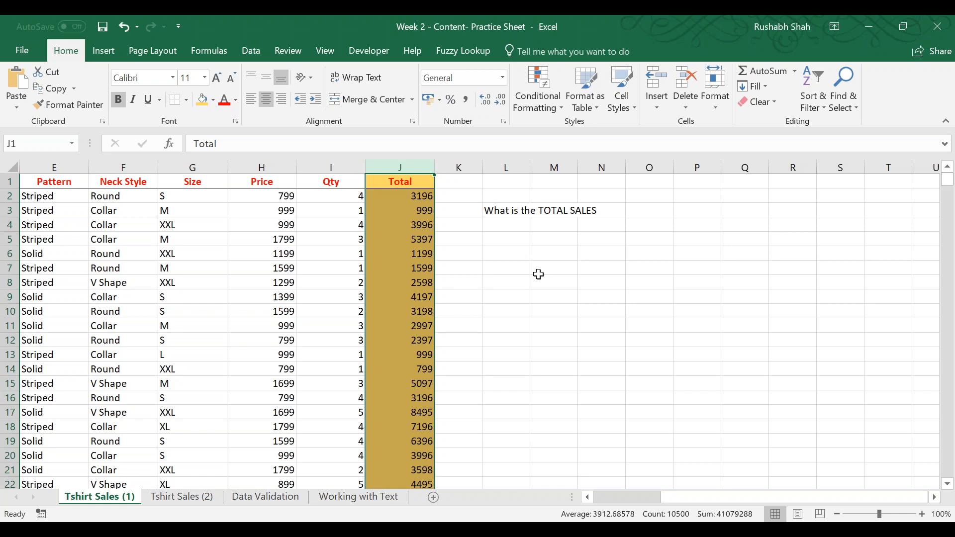
click(508, 238)
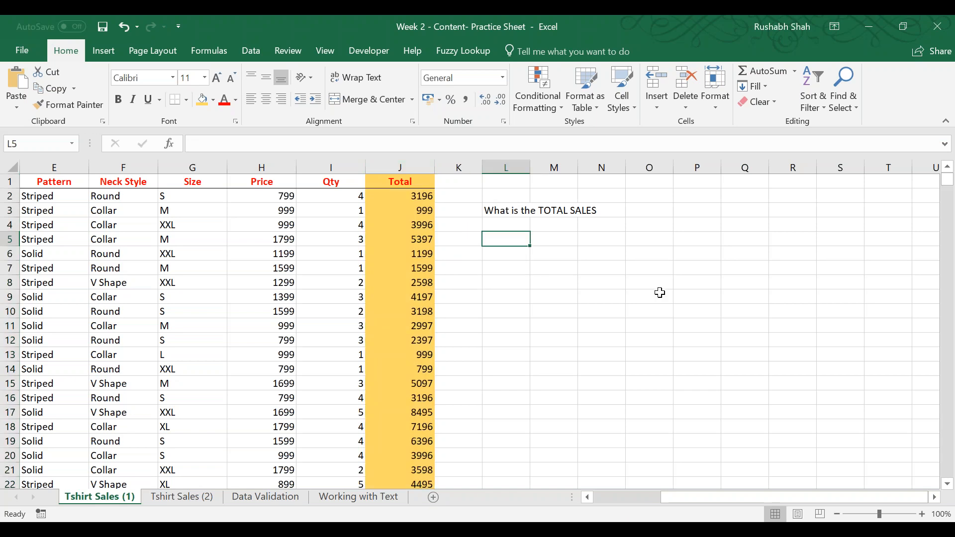
Move the "What is the TOTAL SALES" question from cell L3 to cell N3.
key(Up)
key(Left)
key(Up)
key(Right)
key(Down)
key(Up)
key(ctrl+c)
key(Right)
key(Right)
key(Return)
Enter =PRODUCT(H2,I2) in cell K2 to multiply the first row's price by its quantity, and review the formula.
key(Up)
key(Left)
key(Left)
key(Left)
text(=prod)
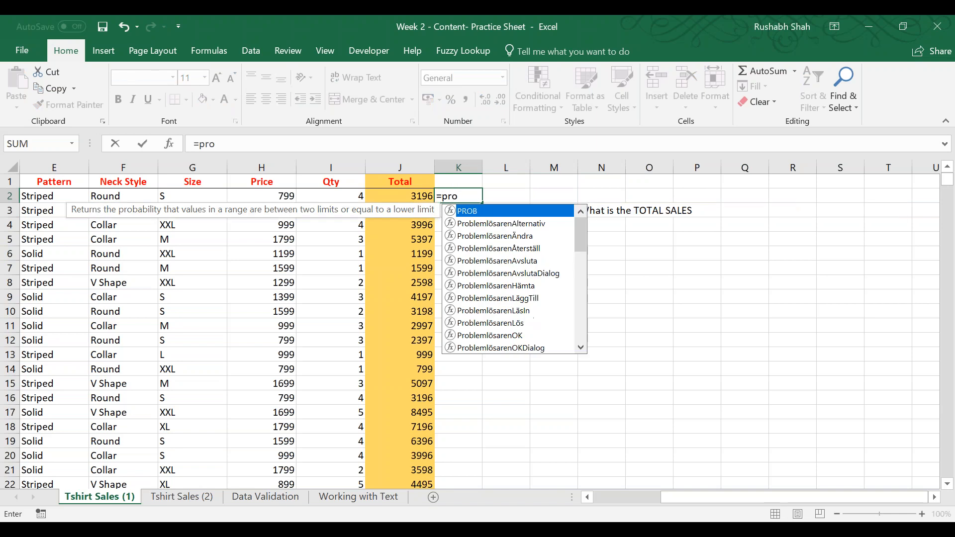
key(Tab)
key(Left)
key(Left)
key(Left)
text(,)
key(Left)
key(Left)
text())
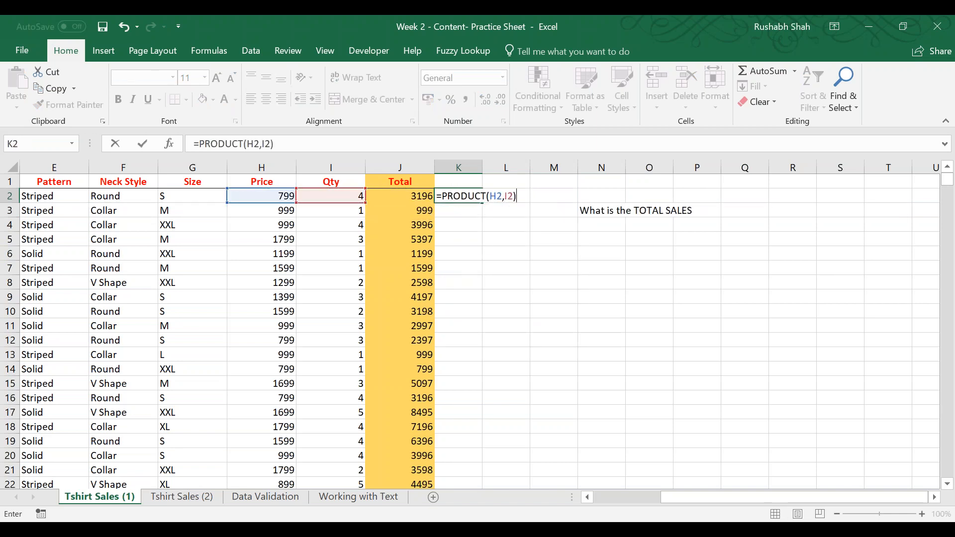
key(Return)
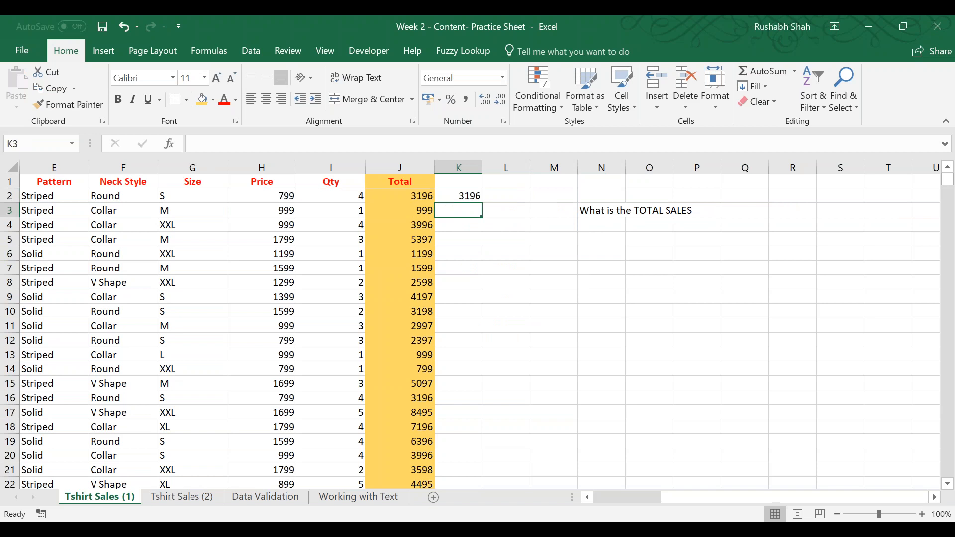
key(Up)
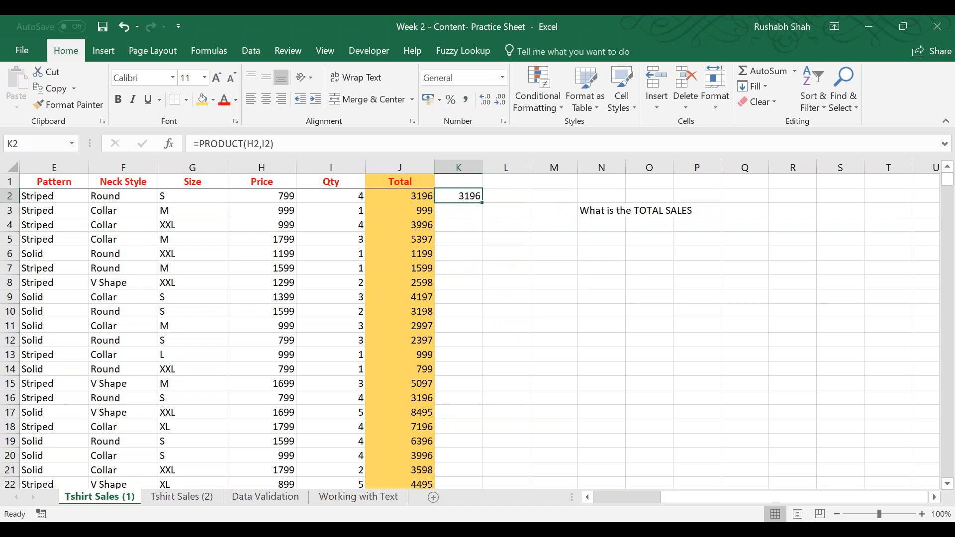
key(F2)
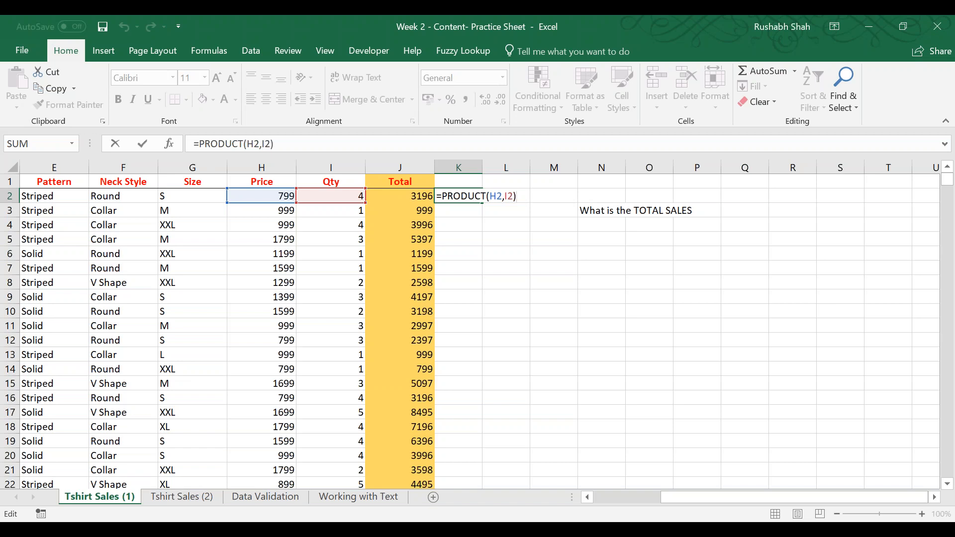
key(Return)
Start a SUMPRODUCT formula in cell N5 with the price range H2:H10500 as its first array.
key(Right)
key(Down)
key(Right)
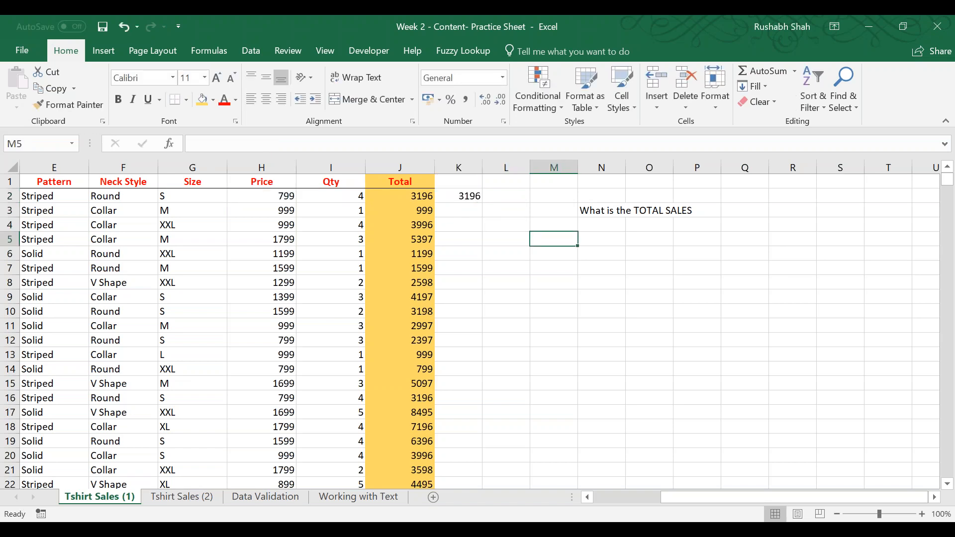
key(Down)
key(Right)
text(=sump)
key(Tab)
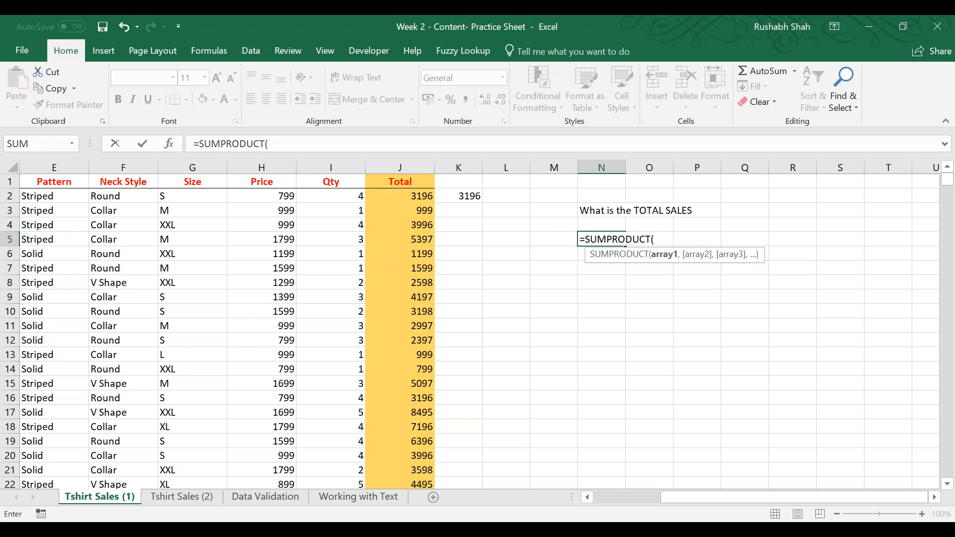
key(Up)
key(Left)
key(Up)
key(Left)
key(Up)
key(Left)
key(Left)
key(Left)
key(Left)
key(ctrl+shift+Down)
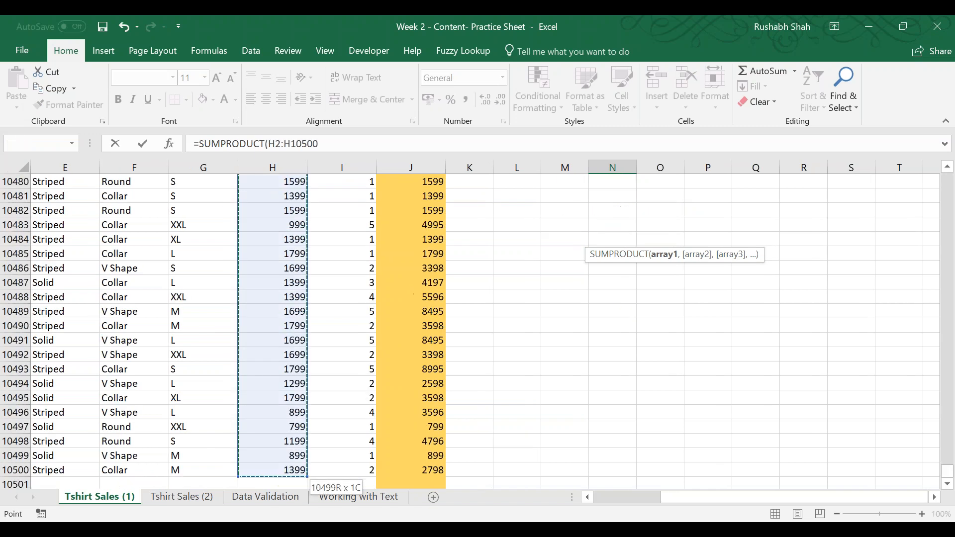
Add the quantity range I2:I10500 as the second array, complete the SUMPRODUCT formula in N5 and review its references.
text(,)
key(Left)
key(Left)
key(Left)
key(Left)
key(Left)
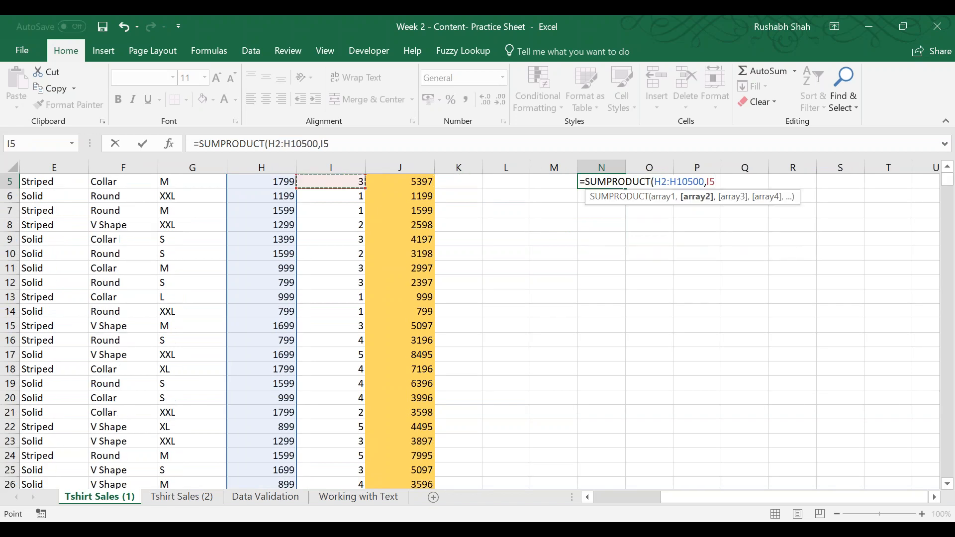
key(Up)
key(Up)
key(Up)
key(ctrl+shift+Down)
key(ctrl+BackSpace)
text())
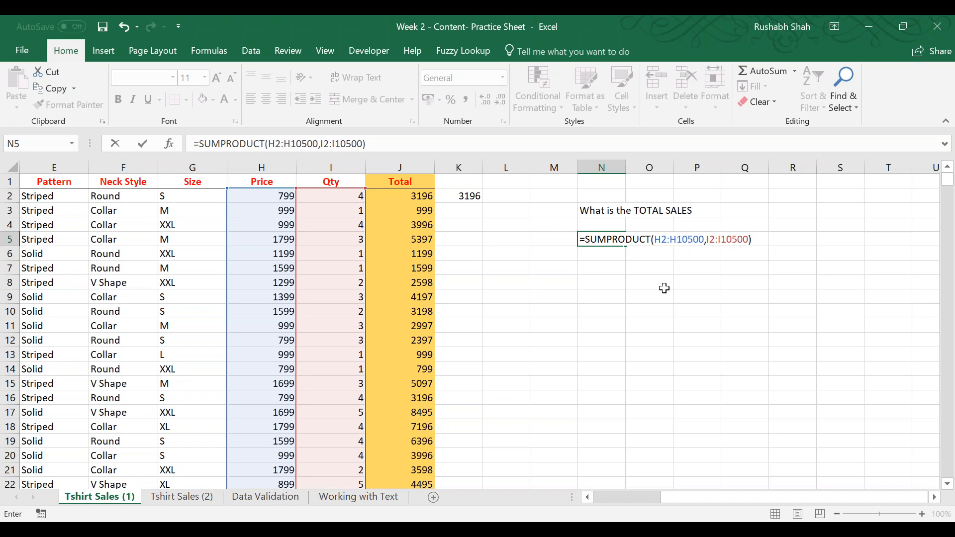
key(Return)
key(Up)
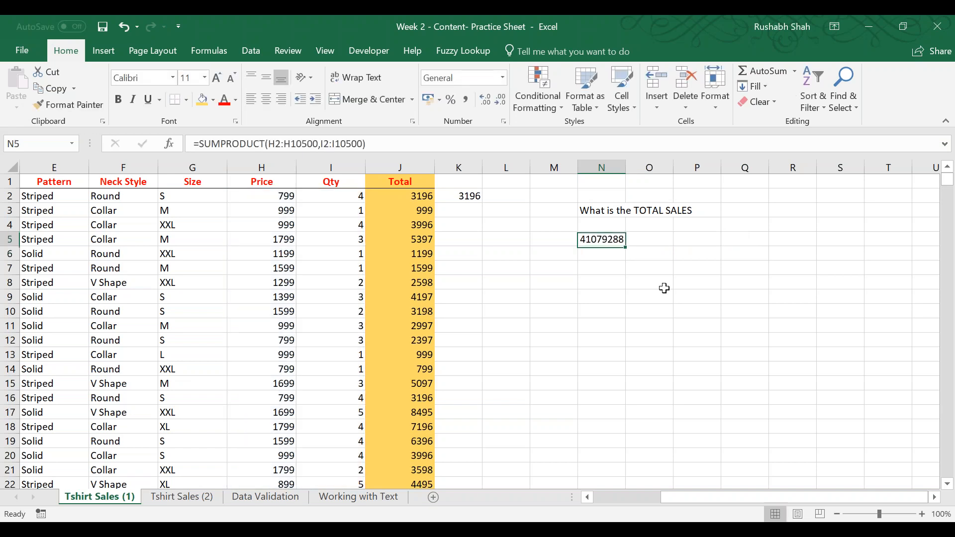
key(F2)
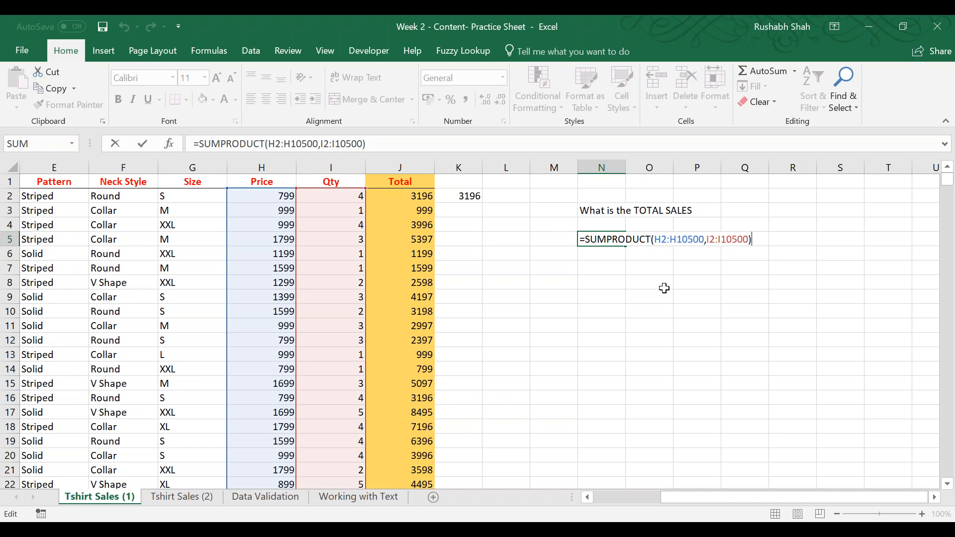
key(Return)
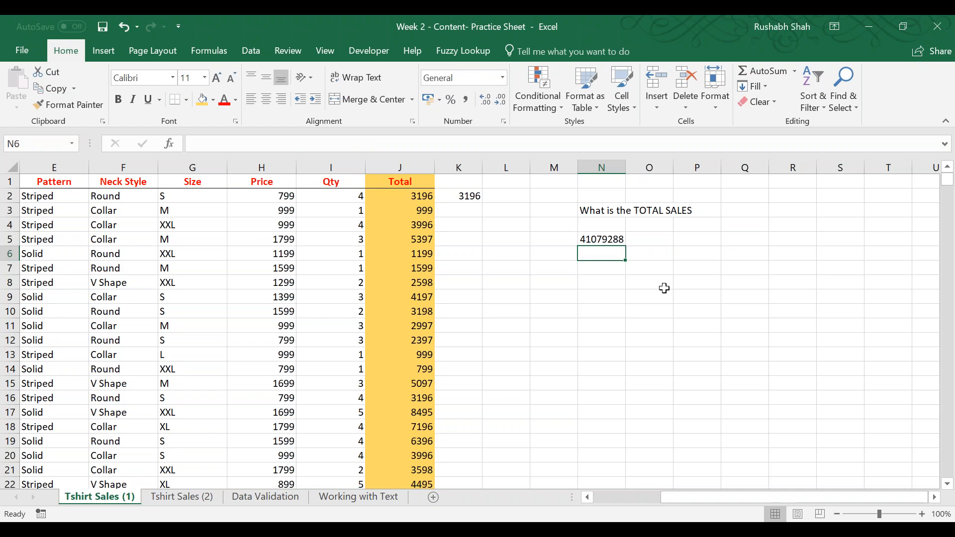
Switch to the Tshirt Sales (2) sheet and examine the values in the Color column.
key(ctrl+Page_Down)
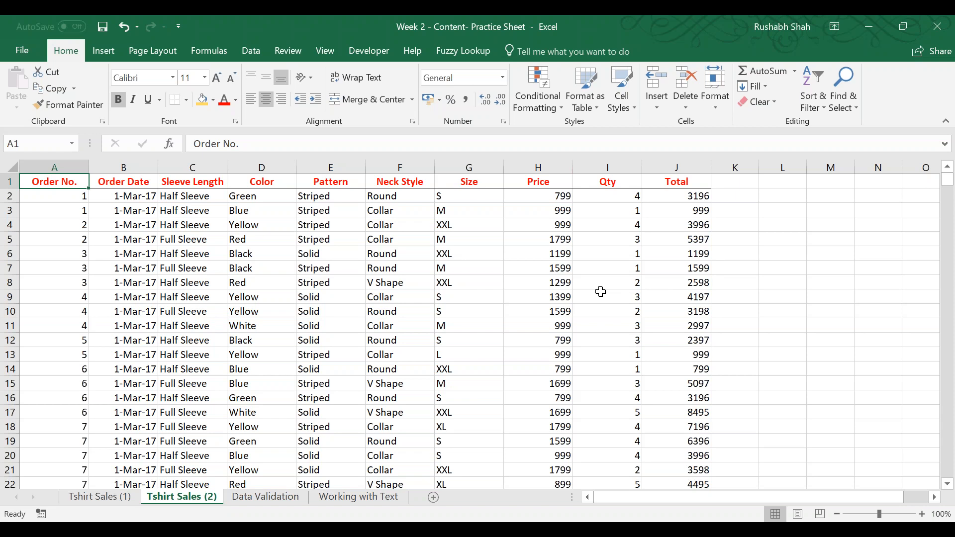
click(339, 209)
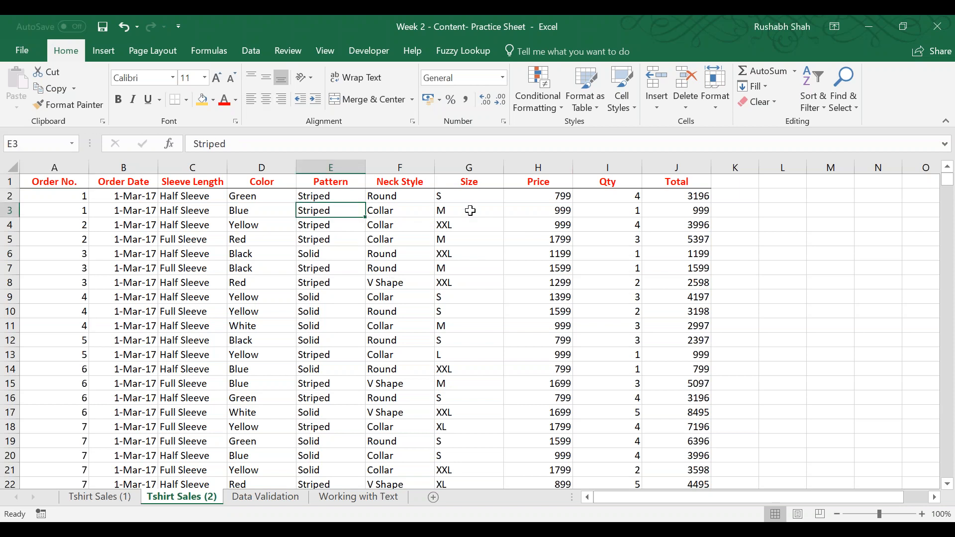
key(Left)
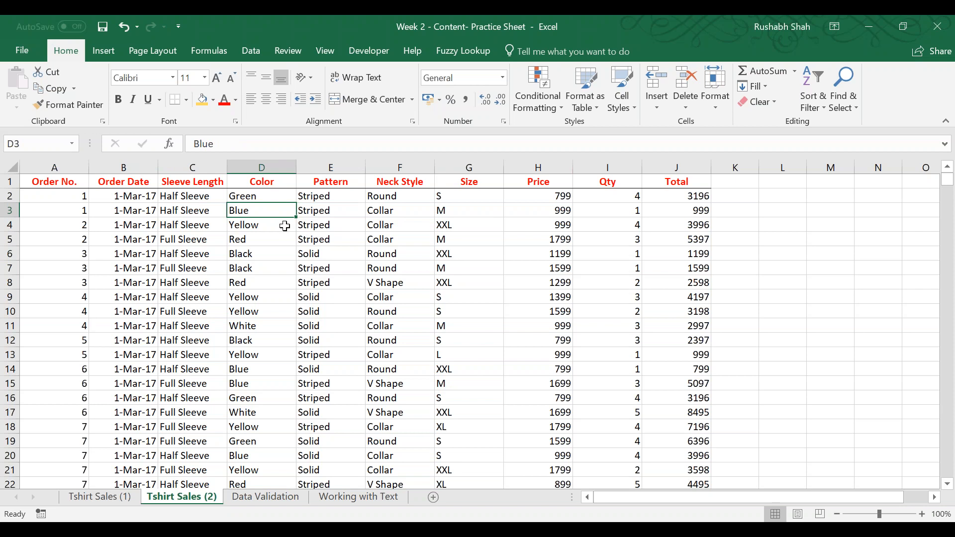
key(Down)
key(Down)
key(Down)
key(Down)
key(Down)
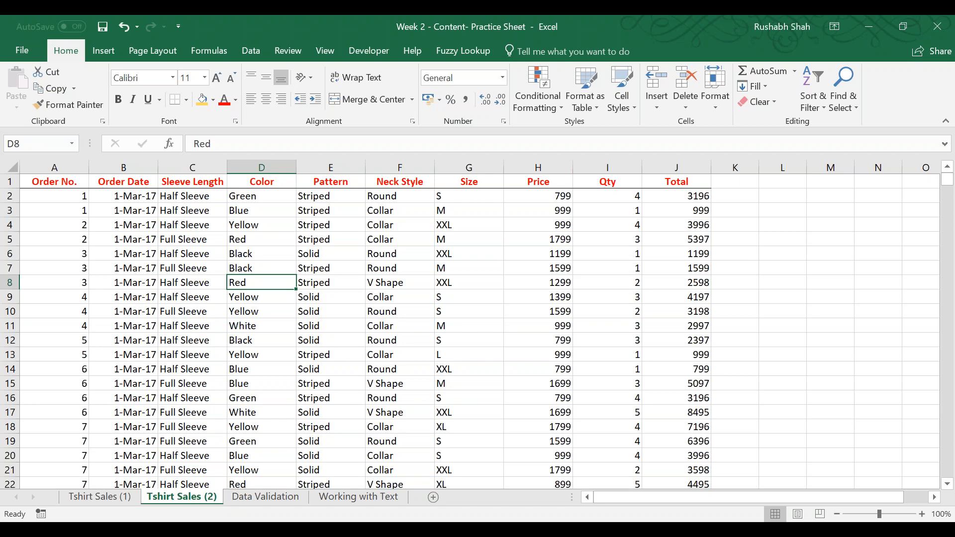
key(ctrl+space)
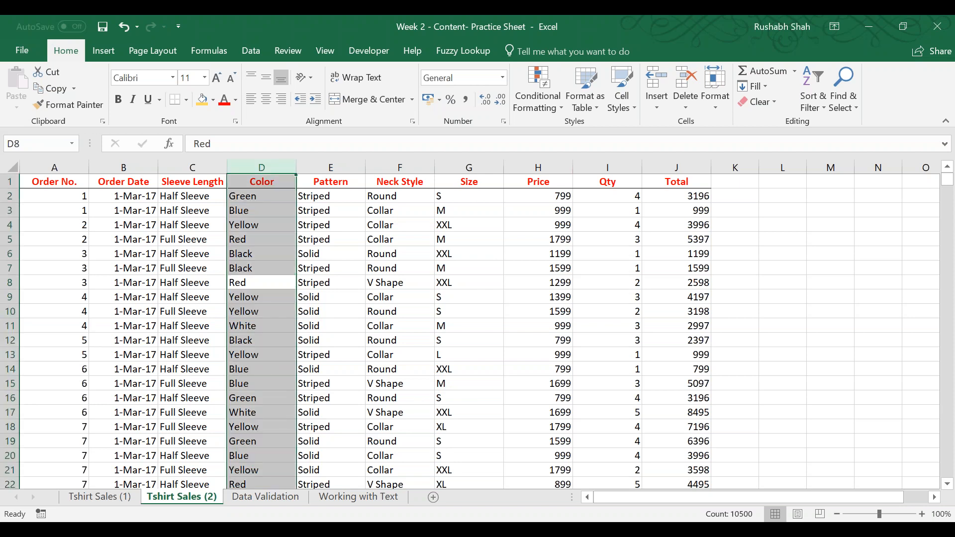
click(259, 239)
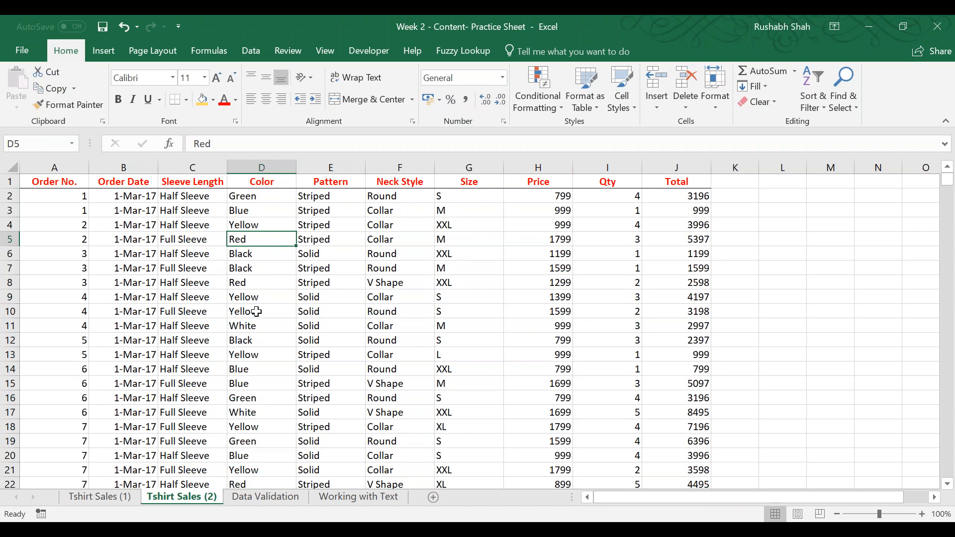
Sort the Tshirt Sales (2) table by Color from A to Z and re-sort it from Z to A.
click(284, 182)
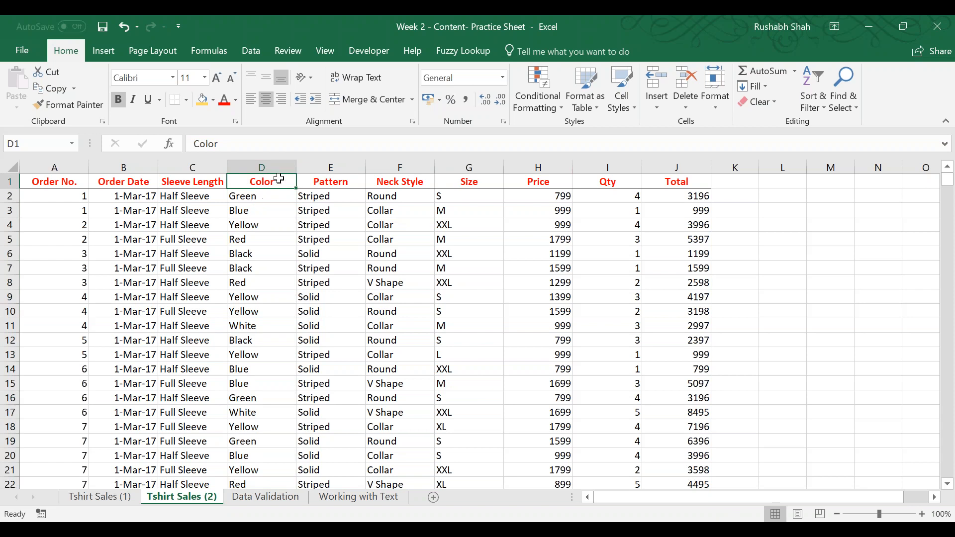
click(256, 50)
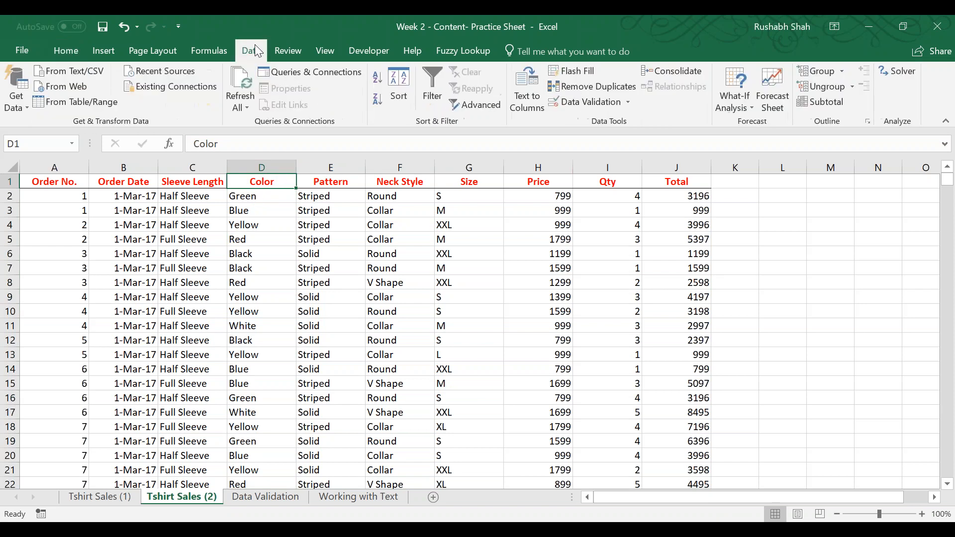
click(378, 78)
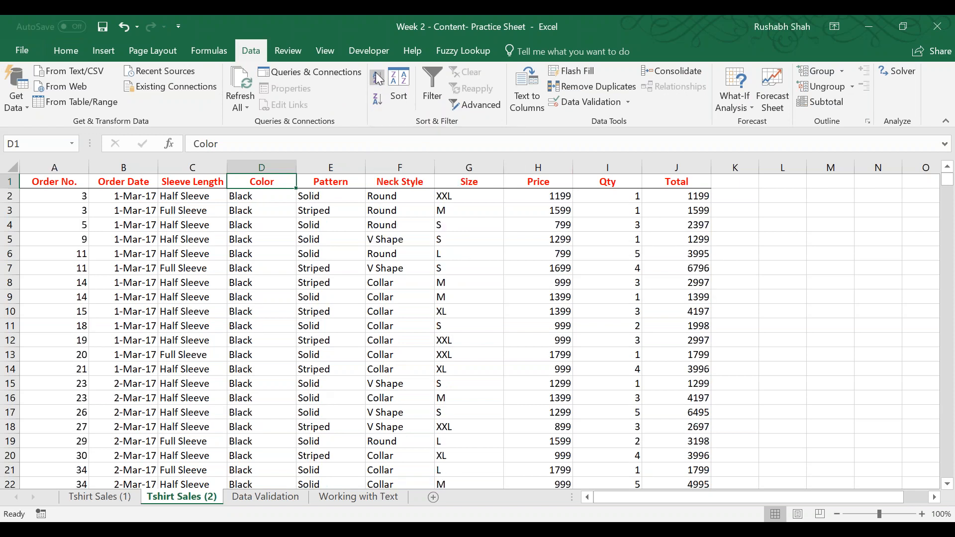
click(380, 103)
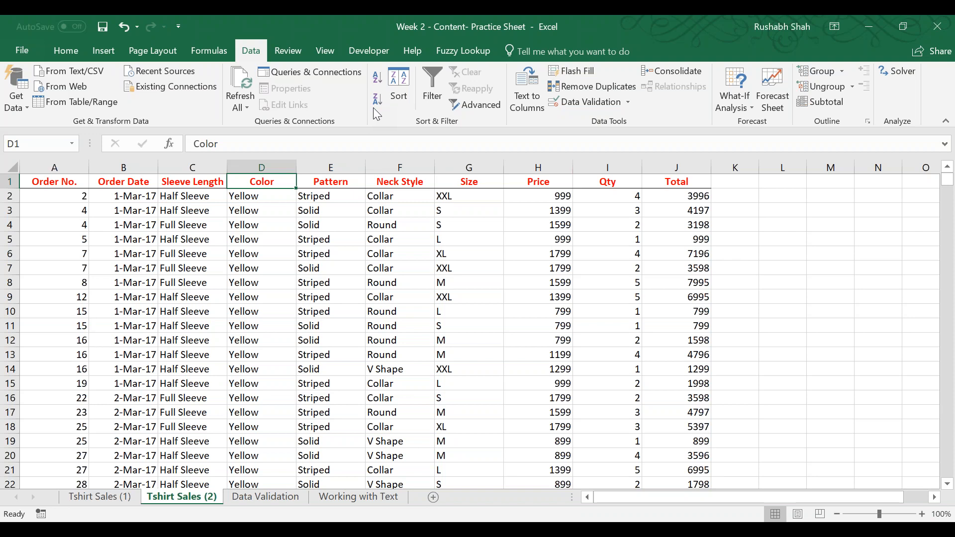
Open a new Notepad document and enter "Excel 2007" as its first line.
key(super+r)
text(notepad)
key(Return)
text(Excel 2007)
key(Return)
Write the lines "Alt - A - A" and "Alt - A - D" under the Excel 2007 heading.
text(Atl)
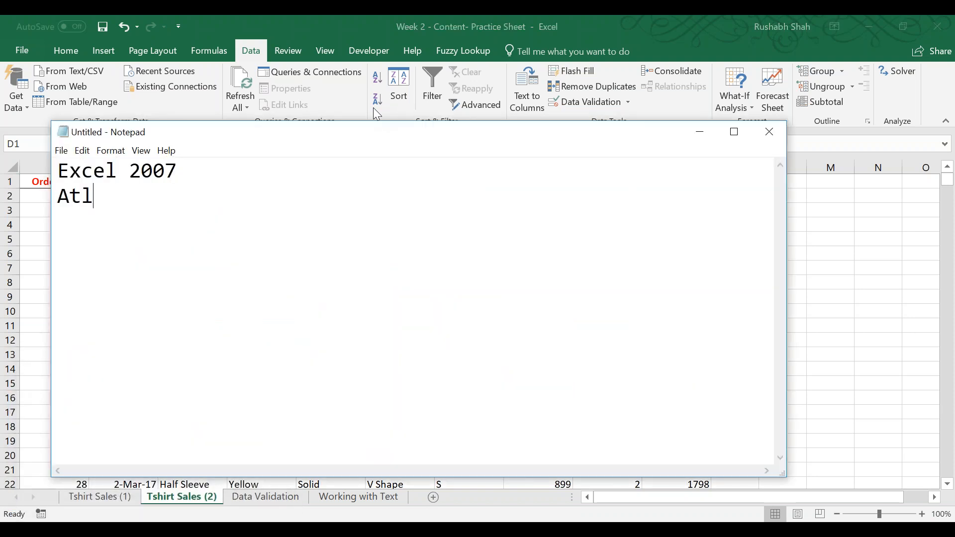
key(BackSpace)
key(BackSpace)
text(lt - A - S)
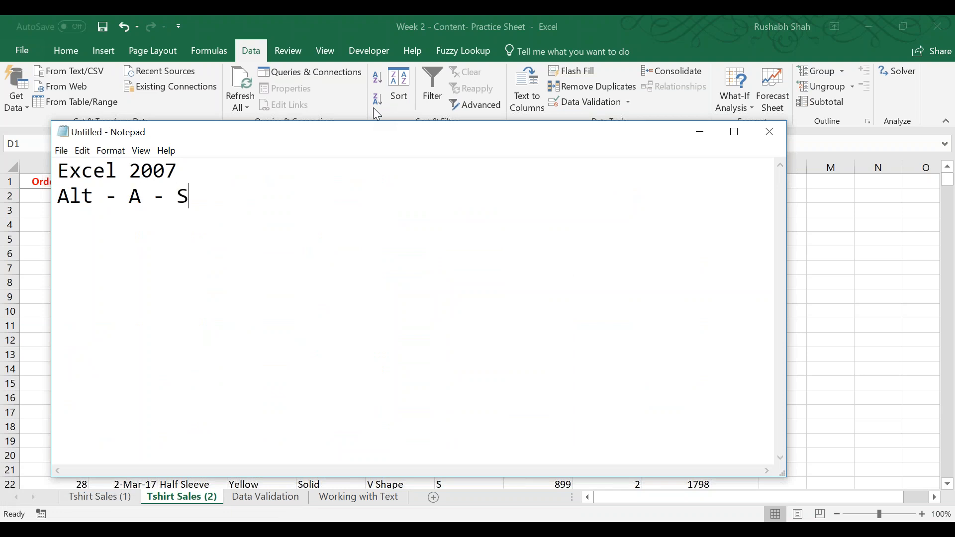
key(BackSpace)
text(A)
key(Return)
text(Alt - A - D)
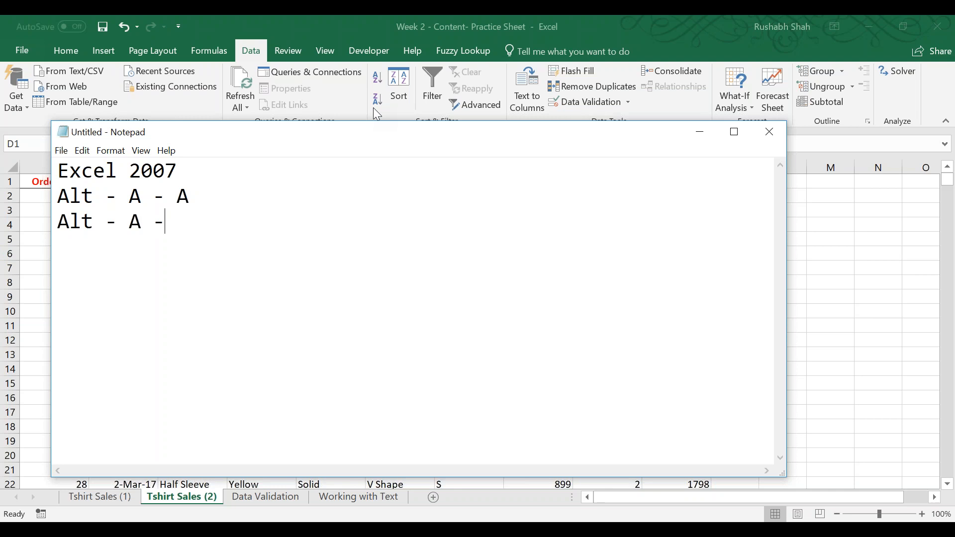
Add the heading "Excel 2010, 2013, 2016" below the Excel 2007 lines, separated by a blank line.
key(Return)
key(Return)
text(Excel )
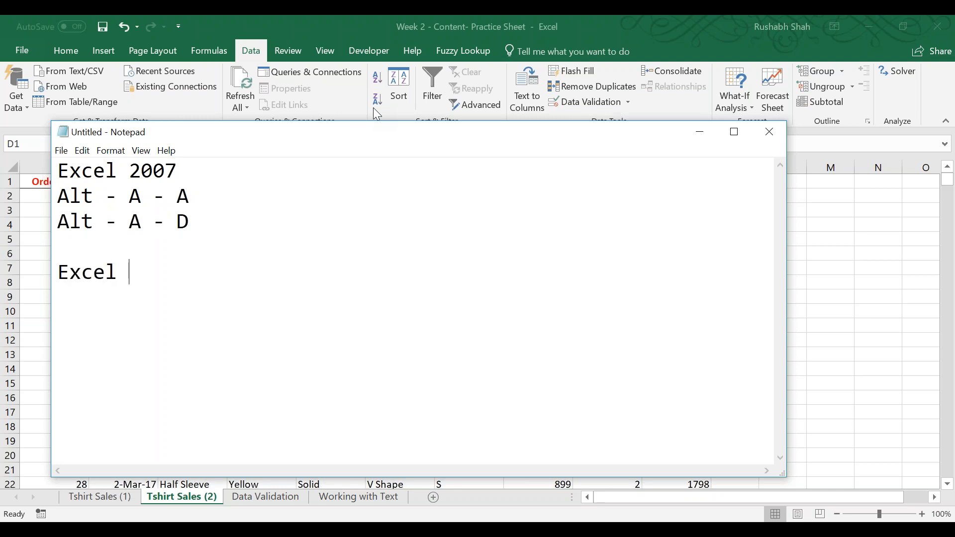
text(2010, 2013, 2016)
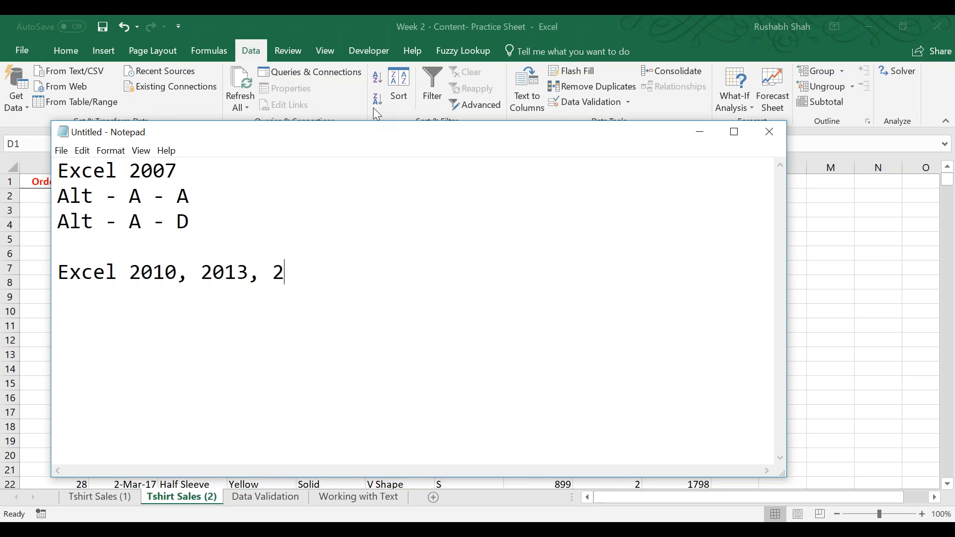
Write the lines "Alt - A - S - A" and "Alt - A - S - D" under the Excel 2010, 2013, 2016 heading.
key(Return)
text(Excel - A - S - A)
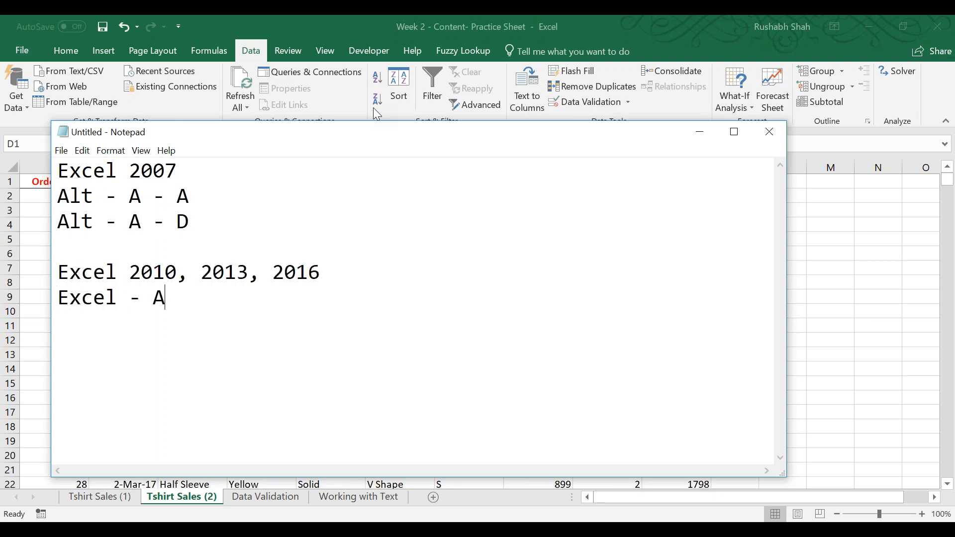
key(Return)
text(Exce)
key(BackSpace)
key(BackSpace)
key(BackSpace)
key(BackSpace)
key(BackSpace)
key(Home)
key(shift+Right)
key(shift+Right)
key(shift+Right)
key(shift+Right)
key(shift+Right)
text(Alt)
key(Down)
text(Alt - A - )
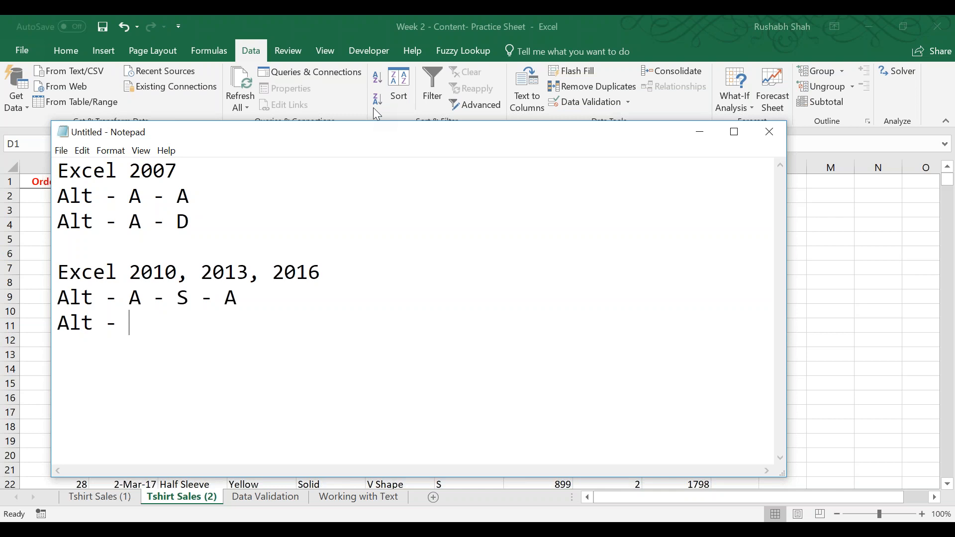
text(S - D)
Switch to Excel and reveal the shortcut letters of the ascending and descending sort commands.
key(alt+Tab)
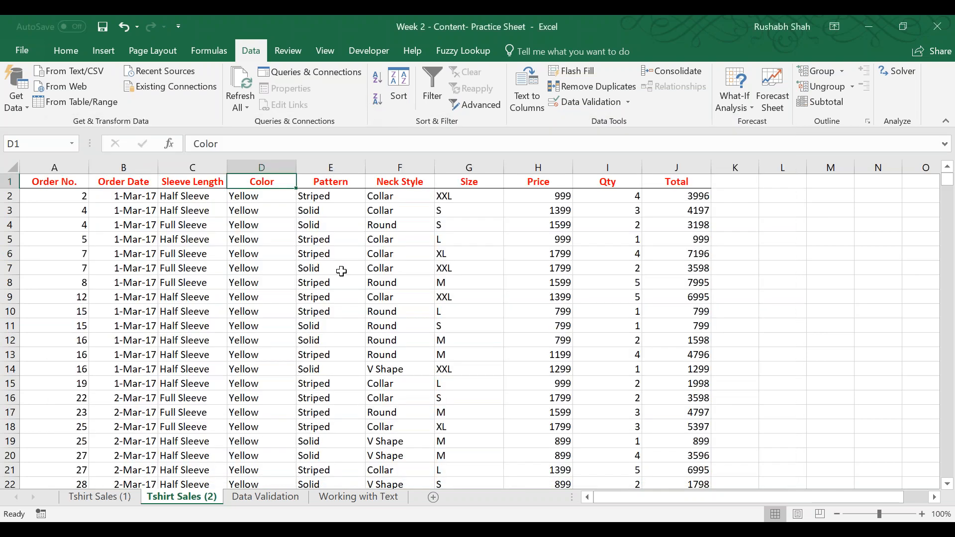
key(alt)
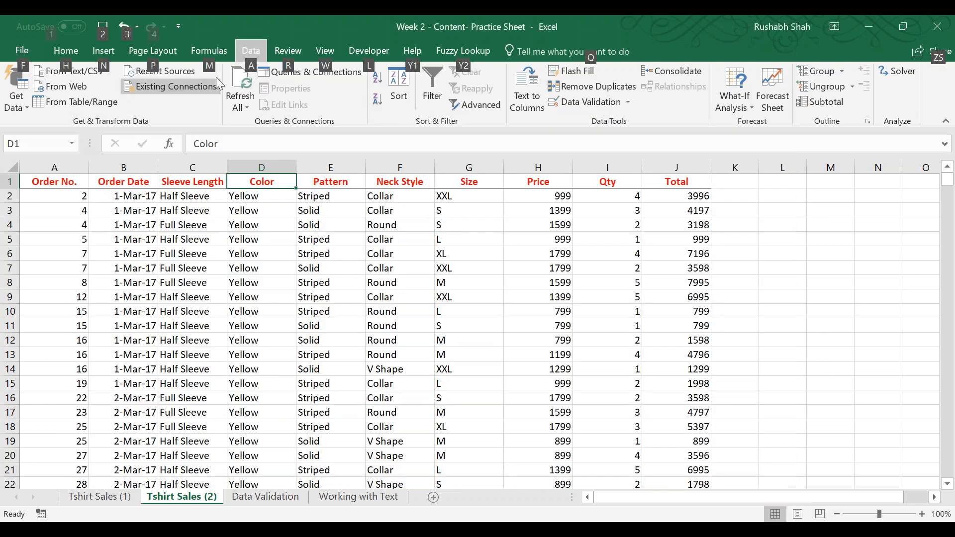
key(a)
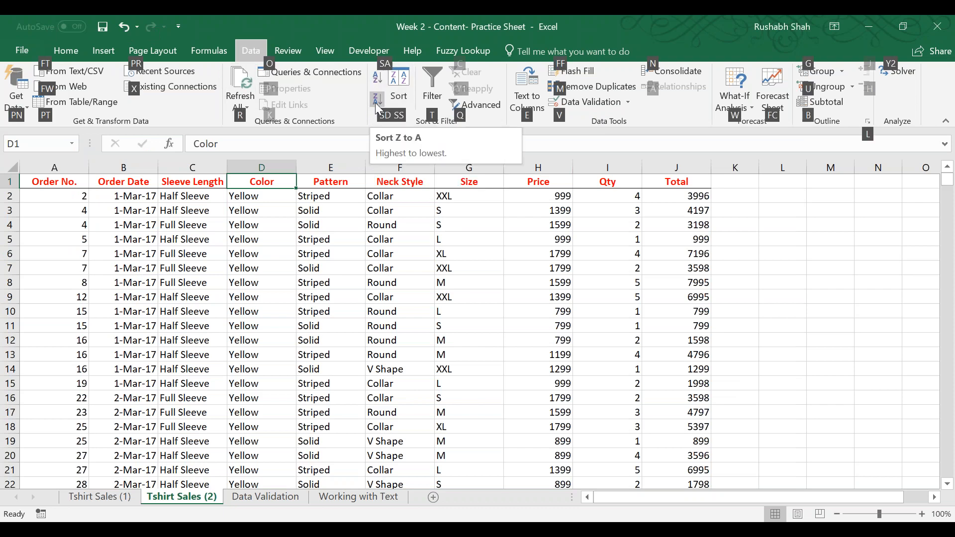
Switch to Notepad and add the line "Please your cursor in the column" above the Excel 2007 heading, followed by blank lines.
key(alt+Tab)
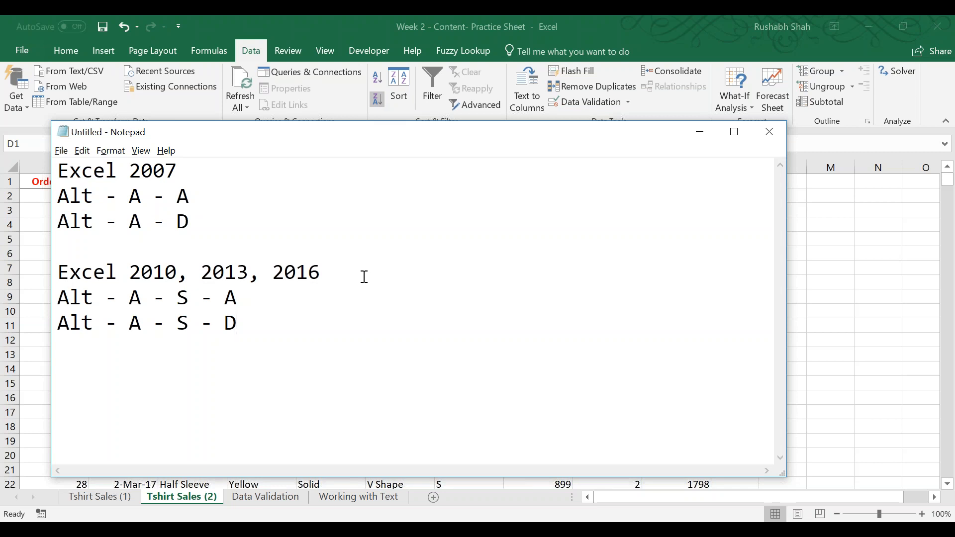
key(Up)
key(ctrl+Home)
key(Return)
key(Return)
key(Up)
key(Up)
text({)
key(BackSpace)
text(Please your cir)
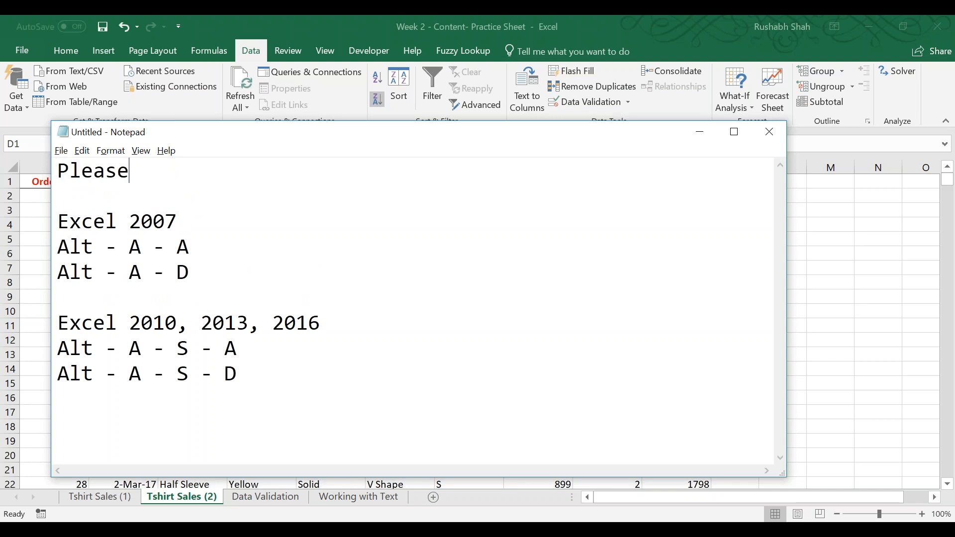
key(BackSpace)
key(BackSpace)
text(urso)
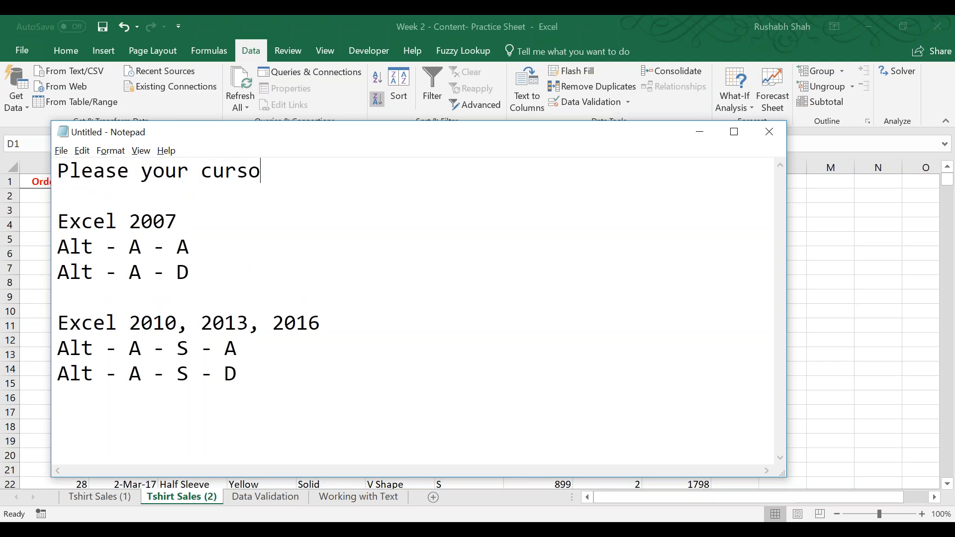
text(r in the column)
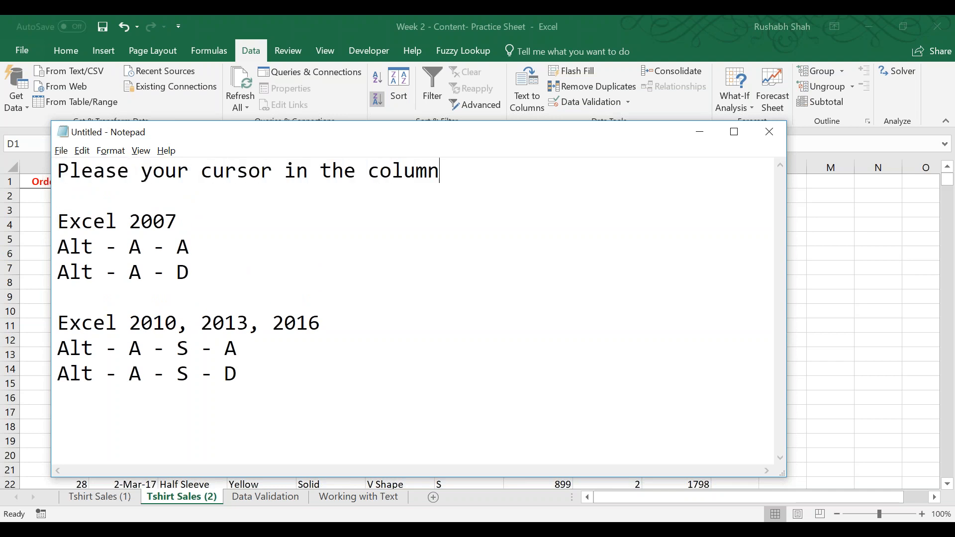
key(Return)
Switch to Excel and sort the T-shirt sales data by the Color column from A to Z.
key(alt+Tab)
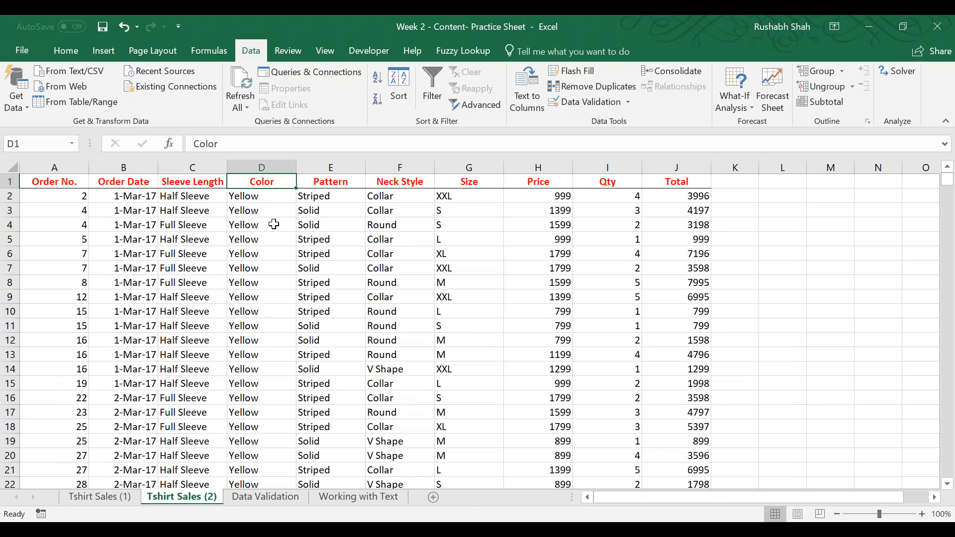
key(ctrl+shift+Down)
click(250, 297)
click(377, 77)
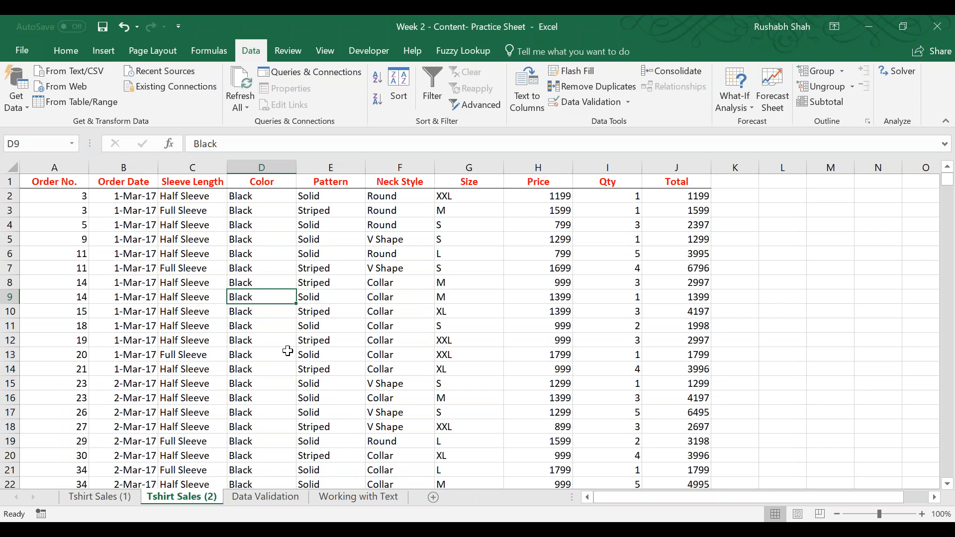
Highlight the first Color cells and the Pattern cells beside them to compare their order.
drag(266, 200, 284, 438)
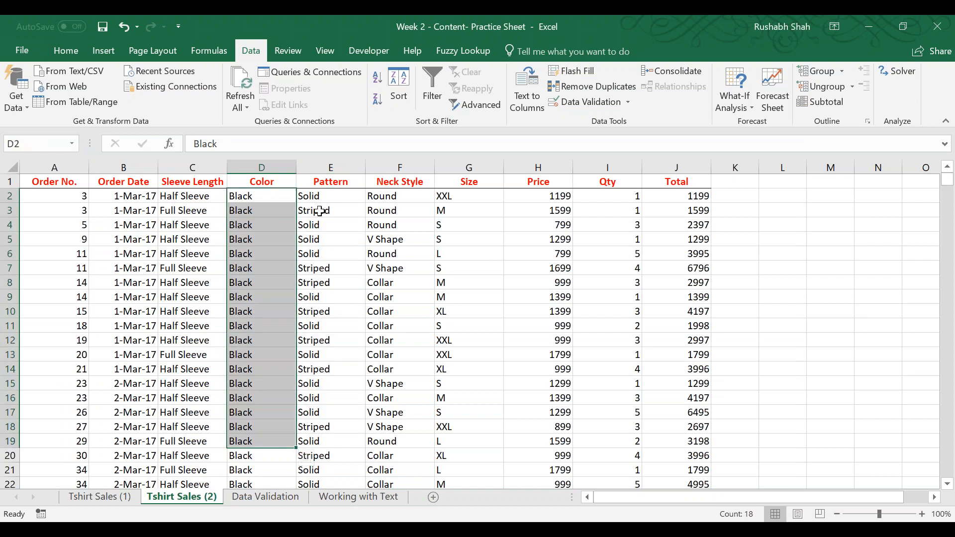
drag(342, 195, 349, 377)
click(330, 325)
Sort the data on two levels, by Color A to Z and then by Pattern A to Z.
click(256, 208)
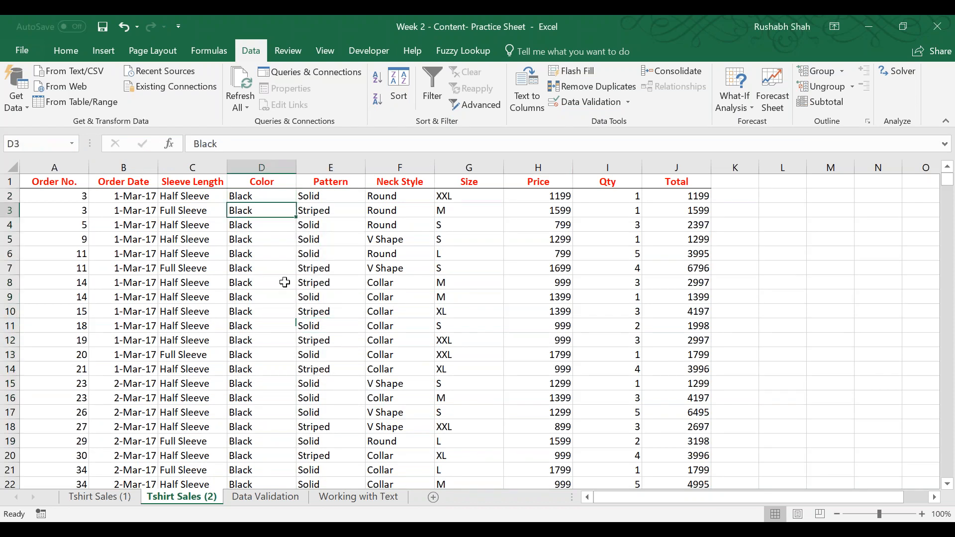
click(400, 104)
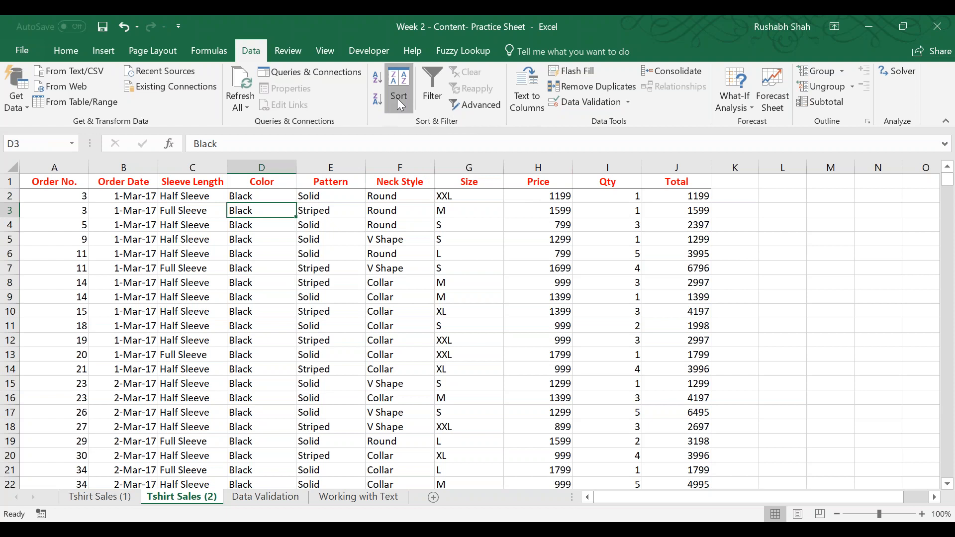
drag(353, 142, 505, 134)
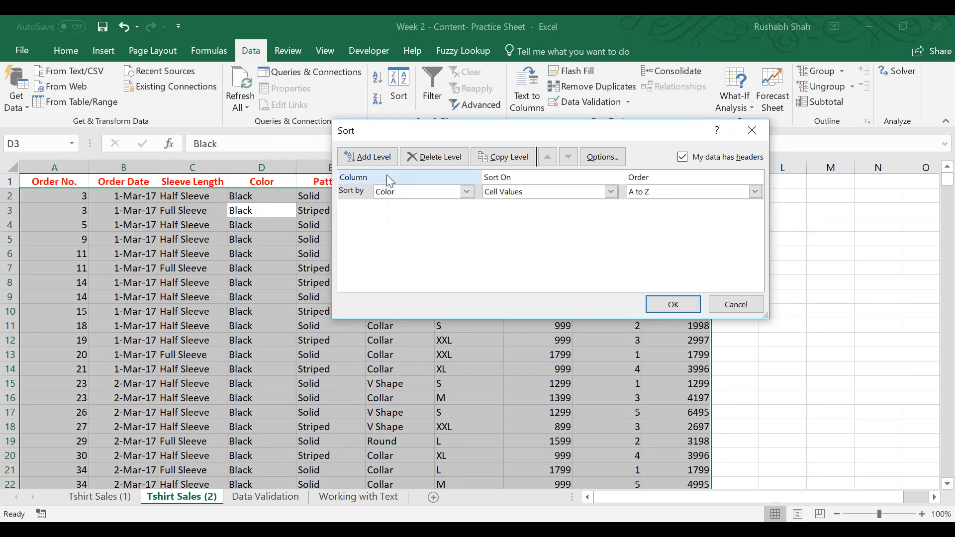
click(391, 160)
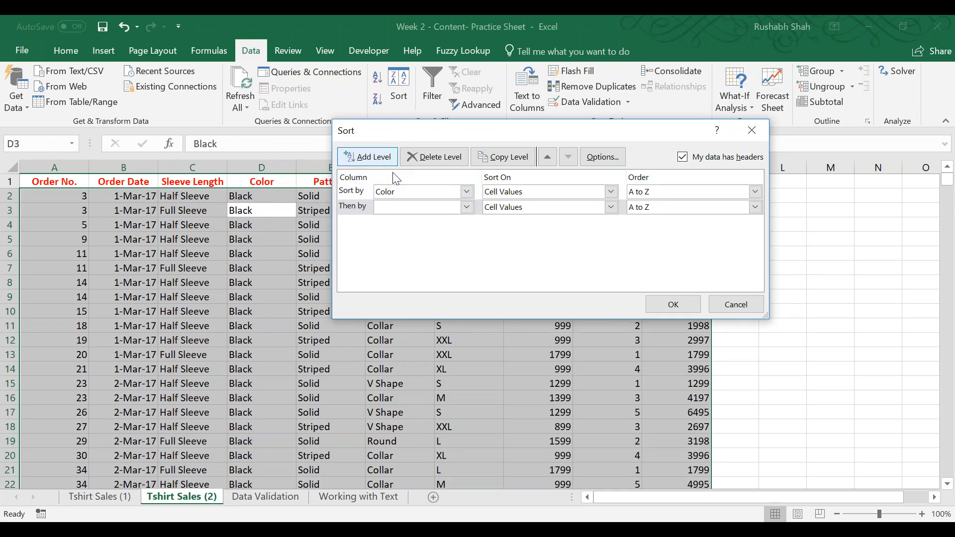
click(402, 215)
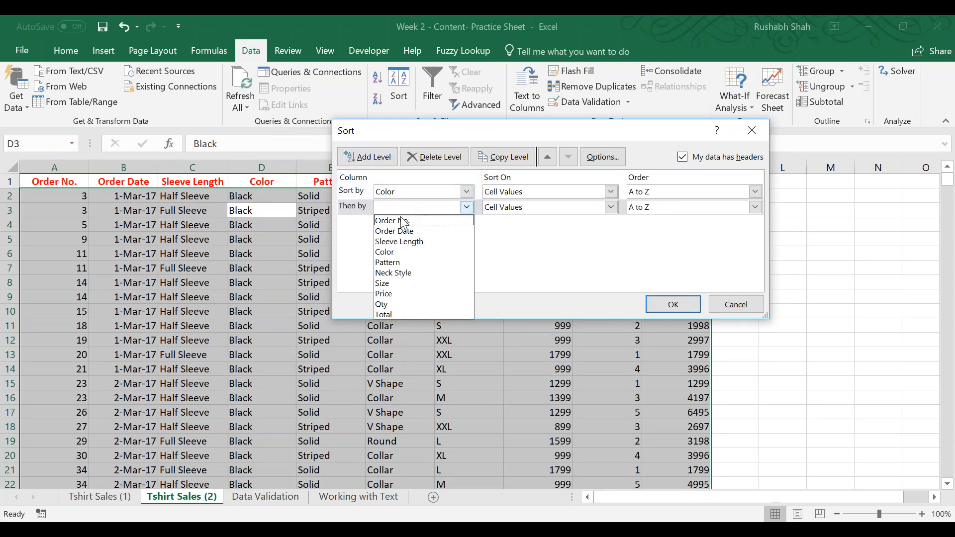
click(401, 255)
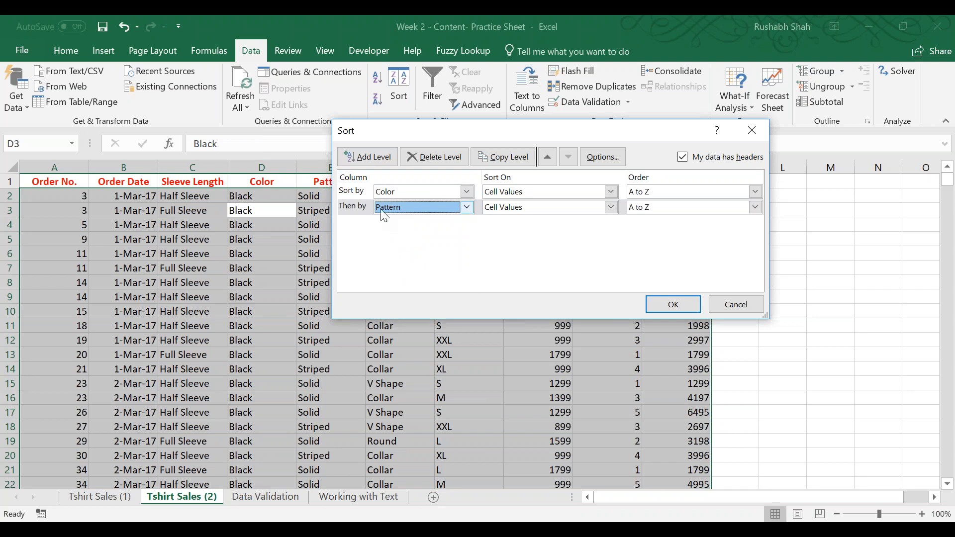
click(676, 304)
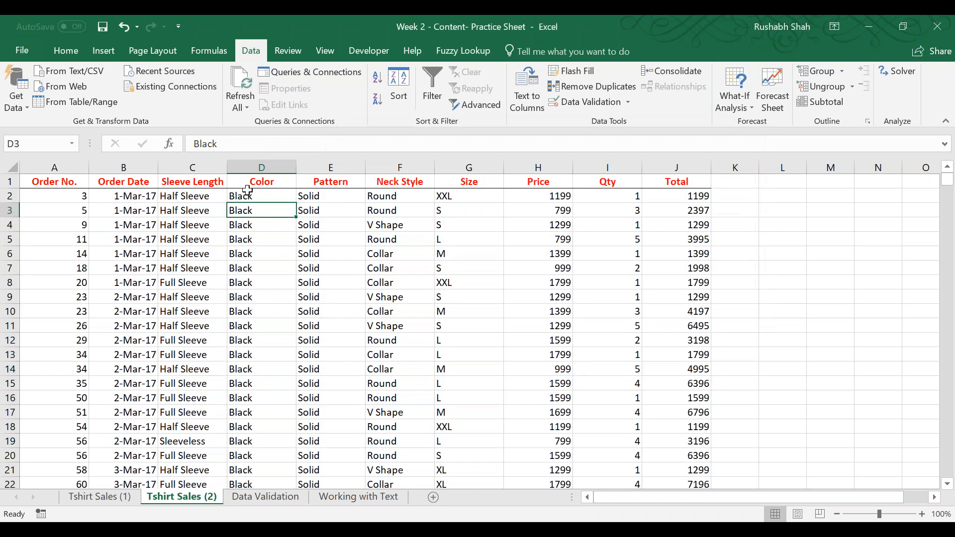
Examine the Color and Pattern columns down the sorted list and return to the Pattern header.
drag(260, 196, 271, 366)
drag(320, 205, 332, 371)
scroll(335, 362, down, 18)
scroll(338, 358, down, 20)
click(331, 355)
key(Page_Down)
key(Page_Down)
key(Page_Down)
key(Page_Down)
key(Page_Down)
key(Page_Down)
key(Page_Down)
key(Page_Down)
key(Page_Down)
key(Page_Down)
key(Page_Down)
key(Page_Down)
key(Page_Down)
key(Page_Down)
key(Page_Down)
key(Page_Down)
key(Page_Down)
key(Page_Down)
key(Page_Down)
key(Page_Down)
key(Page_Down)
key(Page_Down)
key(Page_Down)
key(Page_Down)
key(Page_Down)
key(Page_Down)
key(Page_Down)
key(Page_Down)
key(Page_Down)
key(Page_Down)
key(Page_Down)
key(Page_Down)
key(Page_Down)
key(Page_Down)
key(Page_Down)
key(Page_Down)
key(Page_Down)
key(Page_Down)
key(Page_Down)
key(Page_Down)
key(Page_Down)
key(Page_Down)
key(Page_Down)
key(Page_Down)
key(Page_Down)
key(Page_Down)
key(Page_Down)
key(Page_Down)
key(Page_Down)
key(Page_Down)
key(Page_Down)
key(Page_Down)
key(Page_Down)
key(Page_Down)
key(Page_Down)
key(Page_Down)
key(Page_Down)
key(Page_Down)
key(Page_Down)
key(Page_Down)
key(Page_Down)
key(Page_Down)
key(Page_Down)
key(Page_Down)
key(Page_Down)
key(Page_Down)
key(Page_Down)
key(Page_Down)
key(Page_Down)
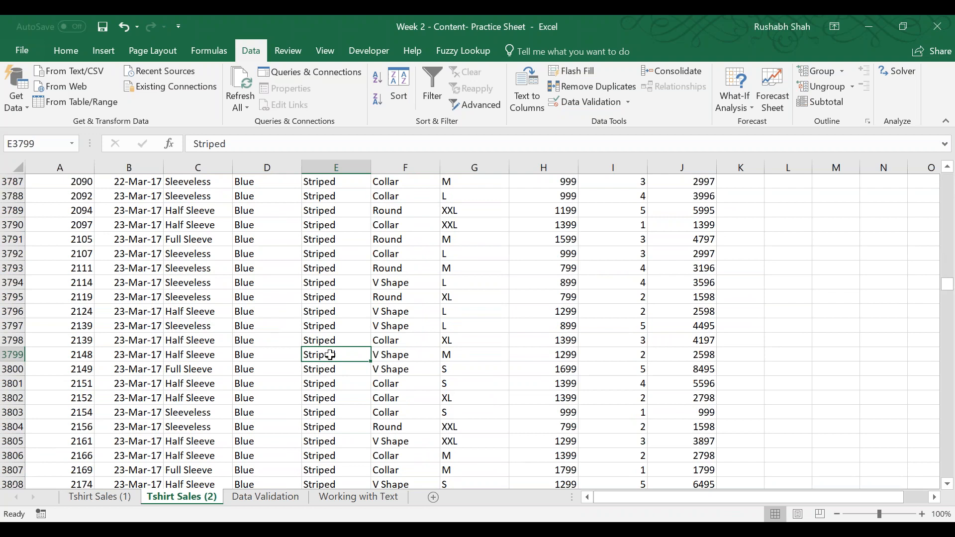
key(Page_Down)
key(Page_Down)
key(Page_Down)
key(Page_Down)
key(Page_Down)
key(Page_Down)
key(Page_Down)
key(Page_Down)
key(Page_Down)
key(Page_Down)
key(Page_Down)
key(Page_Down)
key(Page_Down)
key(Page_Down)
key(Page_Down)
key(Page_Down)
key(Page_Down)
key(Page_Down)
key(Page_Down)
key(Page_Down)
key(Page_Down)
key(Page_Down)
key(Page_Down)
key(Page_Down)
key(Page_Down)
key(Page_Down)
key(Page_Down)
key(Page_Down)
key(Page_Down)
key(Page_Down)
key(Page_Down)
key(Page_Down)
key(Page_Down)
key(Page_Down)
key(ctrl+Up)
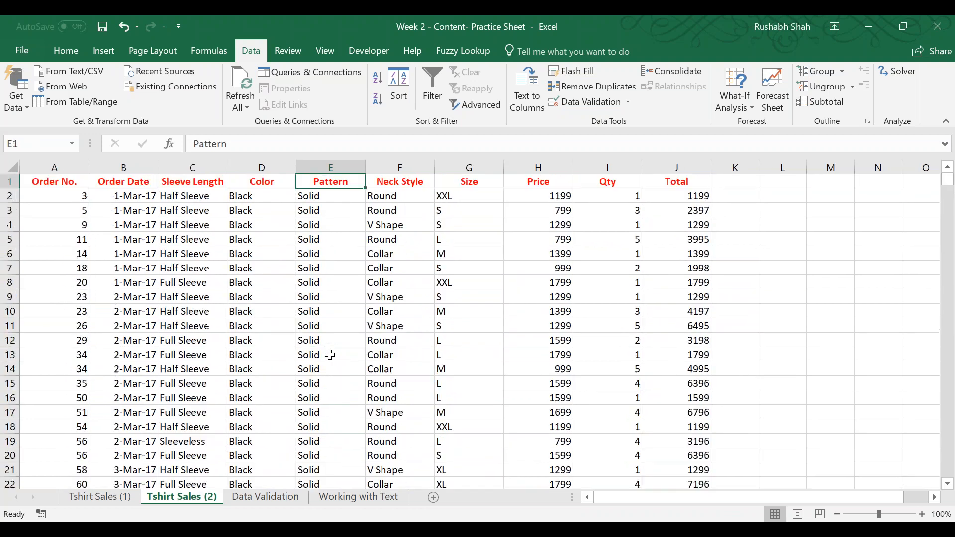
Add a third sort level on Total below the Color and Pattern levels.
click(402, 98)
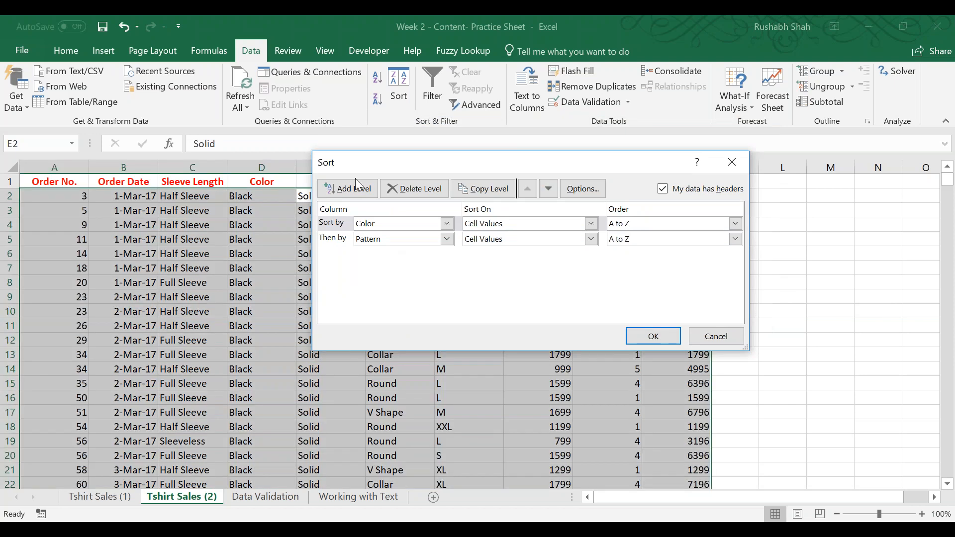
click(351, 188)
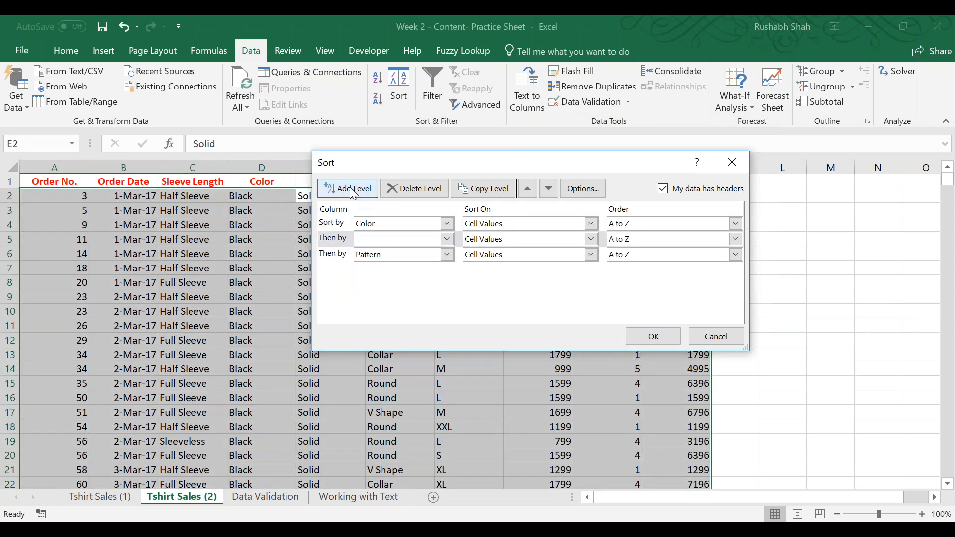
click(548, 188)
click(368, 254)
click(366, 361)
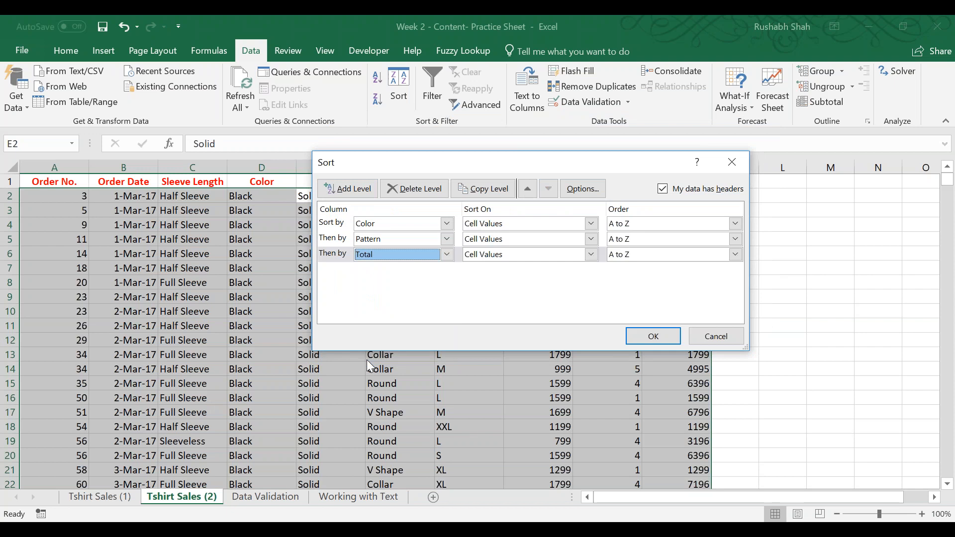
Set the Total level's order to Largest to Smallest and apply the three-level sort.
drag(454, 175, 332, 285)
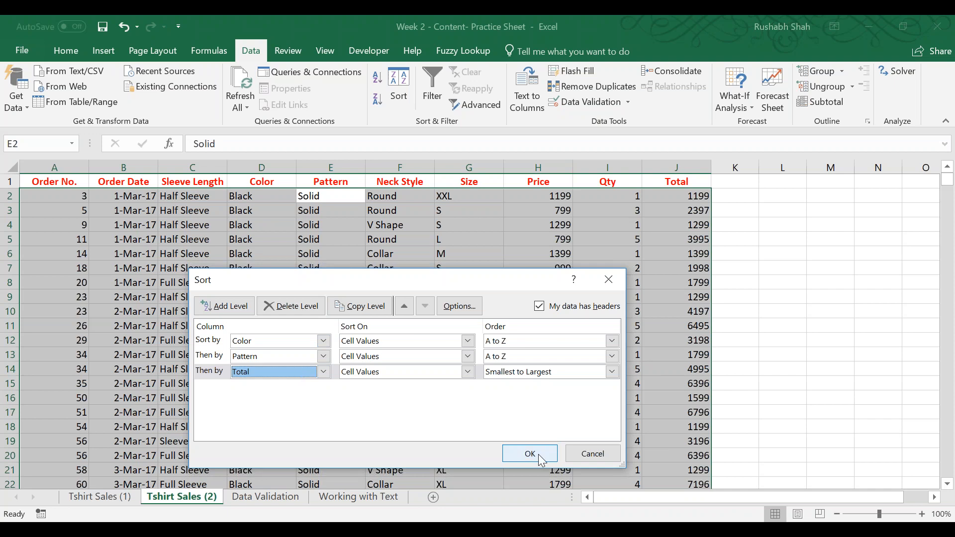
click(567, 372)
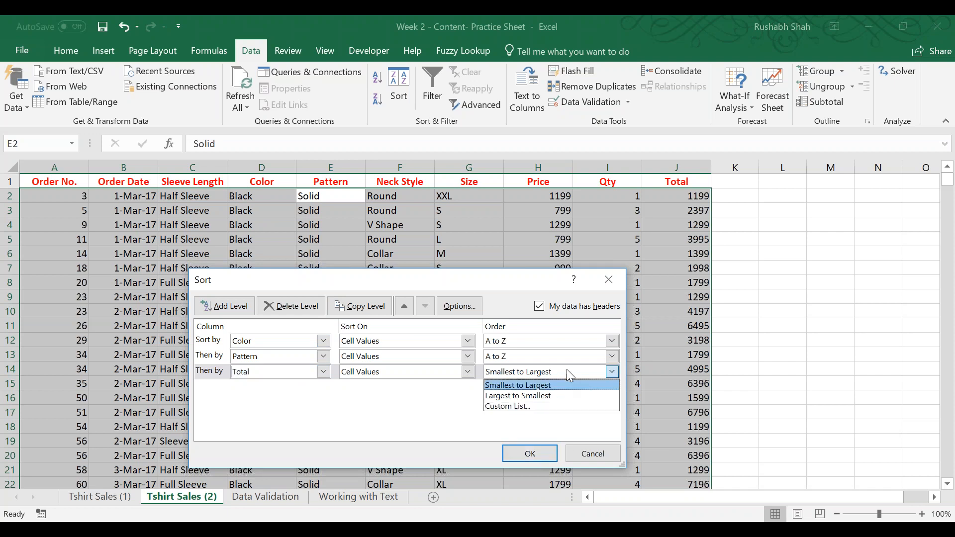
click(550, 393)
click(512, 456)
Examine how Color, Pattern and Total are ordered from row 2 down to where the pattern changes for the first color.
click(272, 197)
click(331, 196)
click(675, 194)
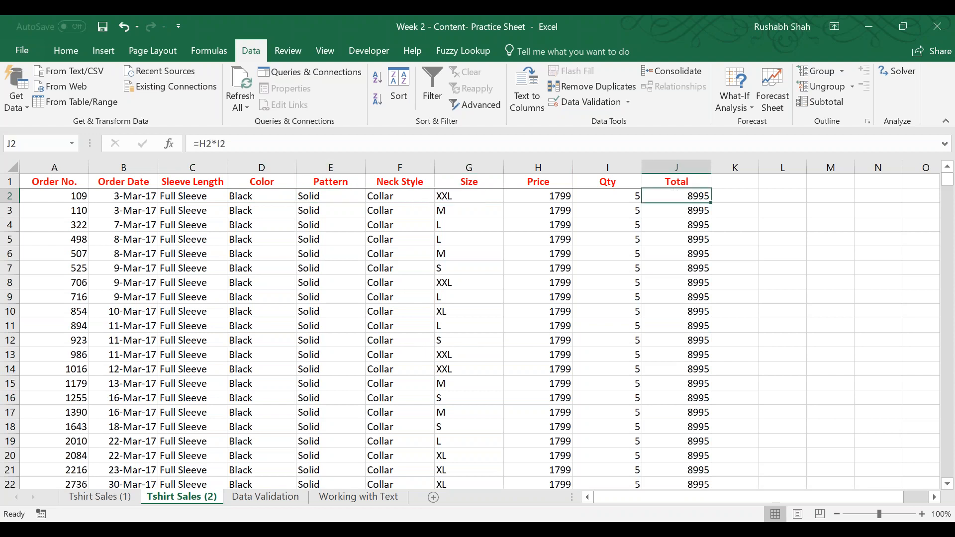
scroll(692, 341, down, 14)
key(Page_Down)
key(Page_Down)
key(Page_Down)
key(Page_Down)
key(Page_Down)
key(Page_Down)
key(Page_Down)
key(Page_Down)
key(Page_Down)
key(Page_Down)
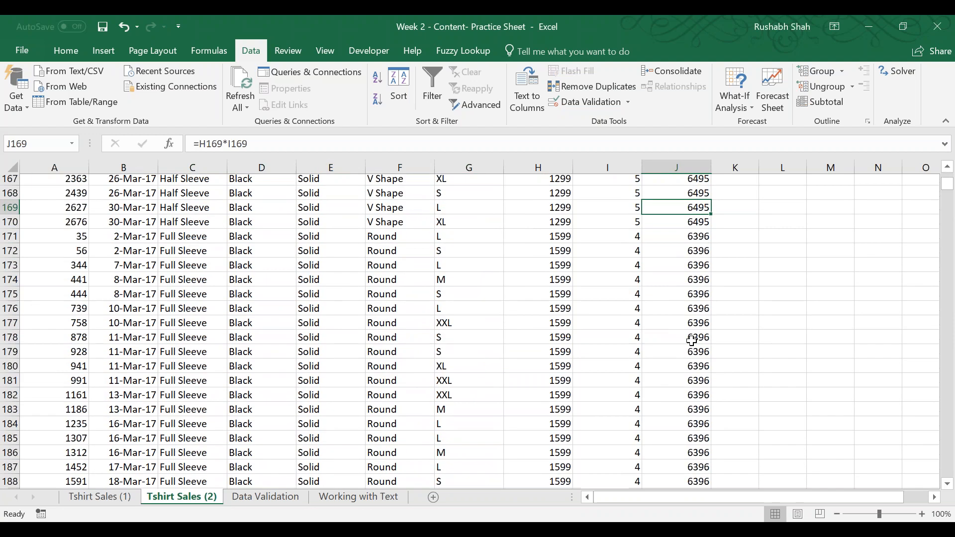
key(Page_Down)
key(Page_Down)
key(Page_Down)
key(Page_Down)
key(Page_Down)
key(Page_Down)
key(Page_Down)
key(Page_Down)
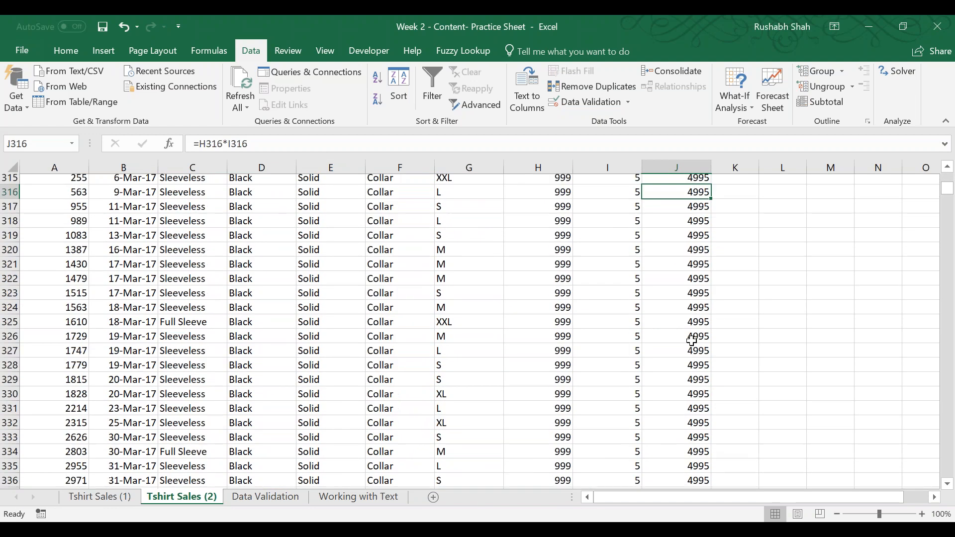
key(Page_Down)
key(Page_Down)
key(Page_Down)
key(Page_Down)
key(Page_Down)
key(Page_Down)
key(Page_Down)
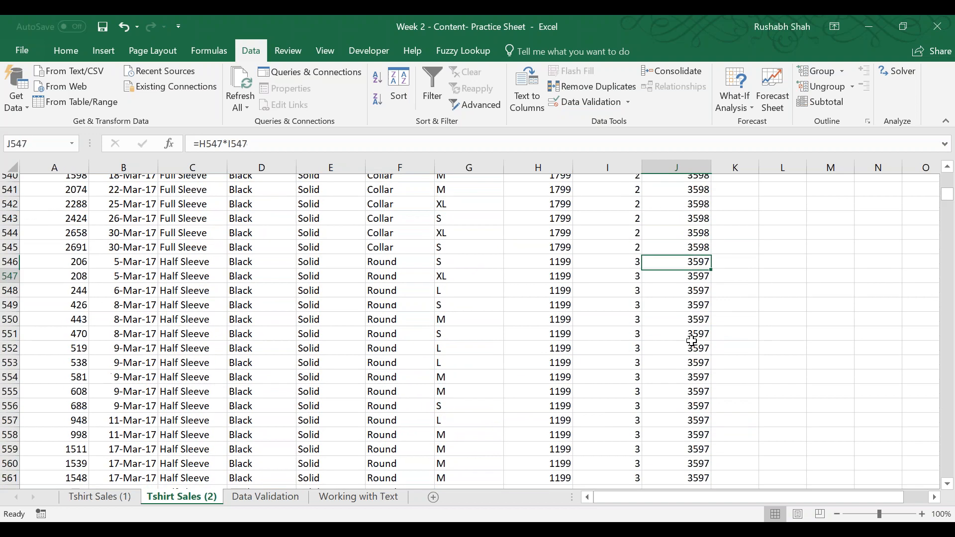
key(Page_Down)
key(Page_Down)
key(Page_Down)
key(Page_Down)
key(Page_Down)
key(Page_Down)
key(Page_Down)
key(Page_Down)
key(Page_Down)
key(Page_Down)
key(Page_Down)
key(Page_Down)
key(Page_Down)
key(Page_Down)
key(Page_Down)
key(Page_Down)
key(Page_Down)
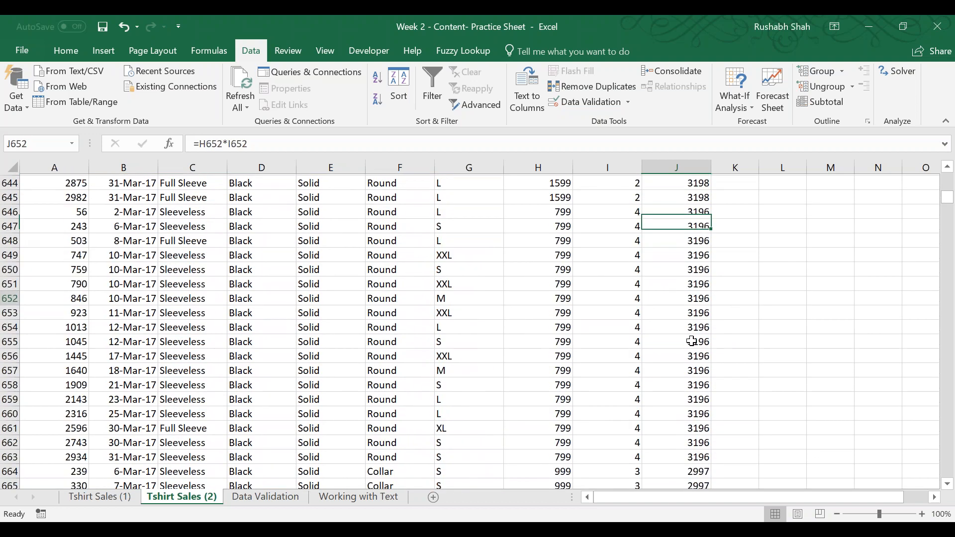
key(Page_Down)
key(Page_Down)
key(Page_Down)
key(Page_Down)
key(Page_Down)
key(Page_Down)
key(Page_Down)
key(Page_Down)
key(Page_Down)
key(Page_Down)
key(Page_Down)
key(Page_Down)
key(Page_Down)
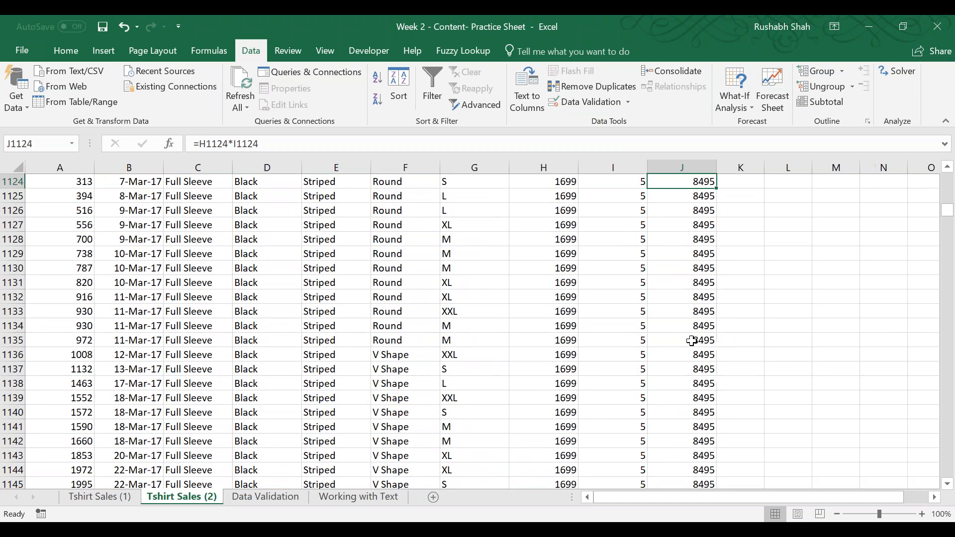
key(Page_Up)
key(Page_Up)
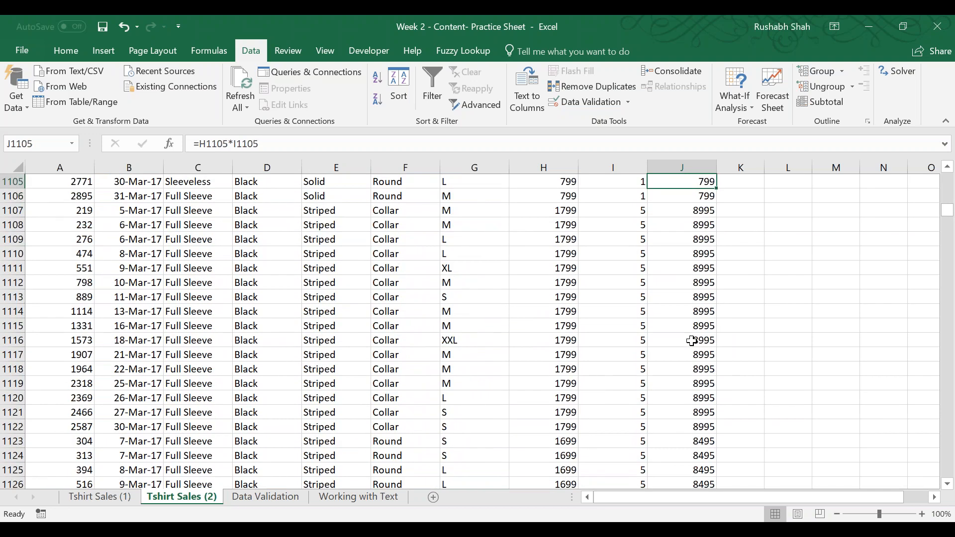
Select D1106:J1107 to compare the two rows at the pattern change, and view the rows below.
key(Down)
key(Down)
key(Left)
key(Left)
key(Left)
key(Left)
key(Left)
key(Left)
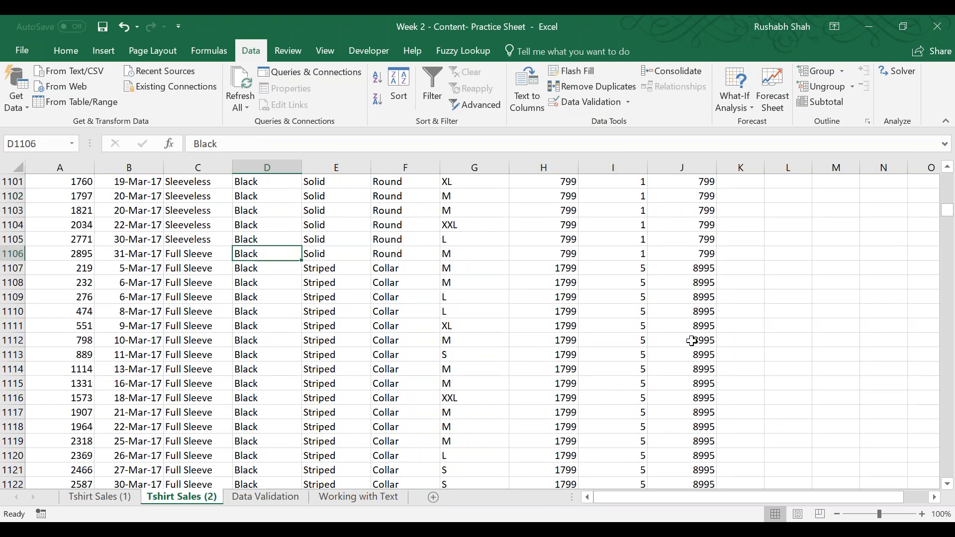
key(shift+Down)
key(shift+Right)
key(shift+Right)
key(shift+Right)
key(shift+Right)
key(shift+Right)
key(shift+Right)
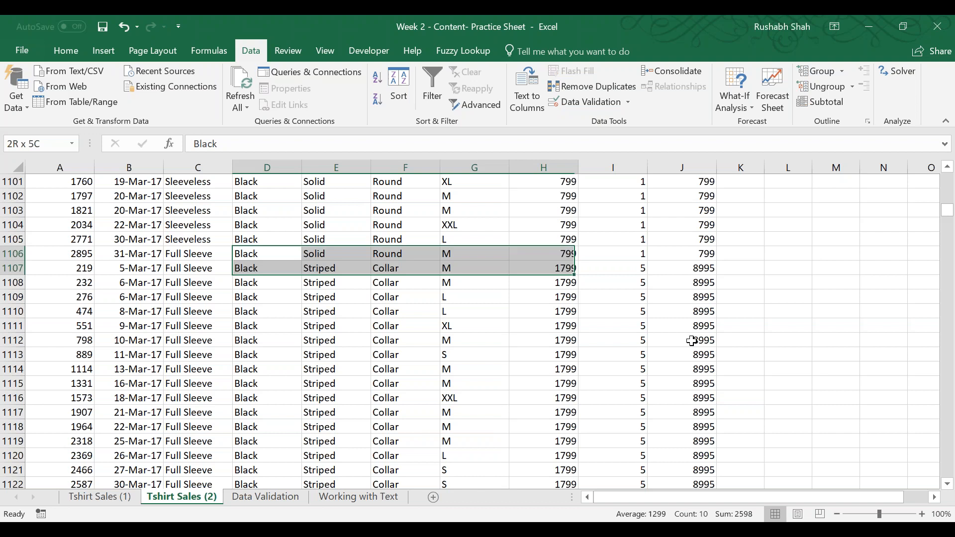
key(shift+Left)
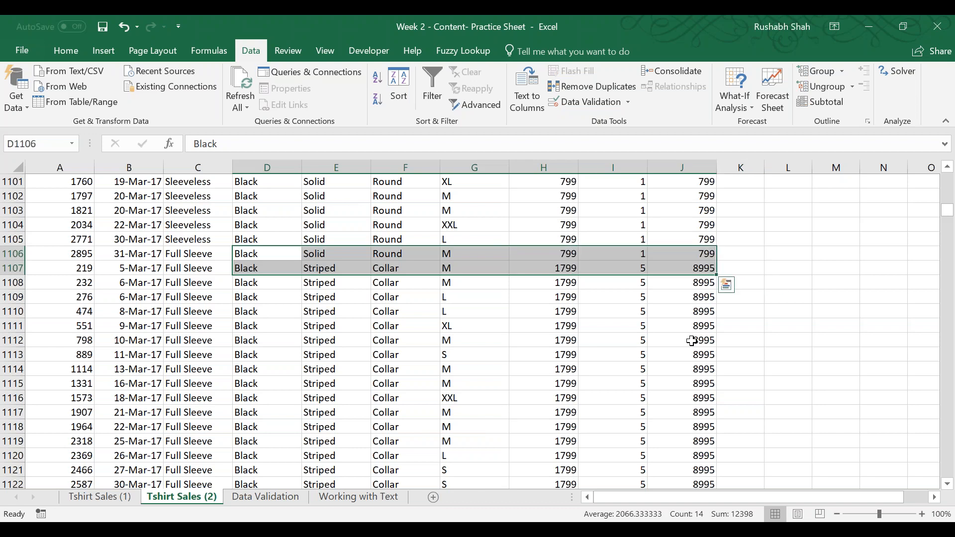
scroll(793, 253, down, 2)
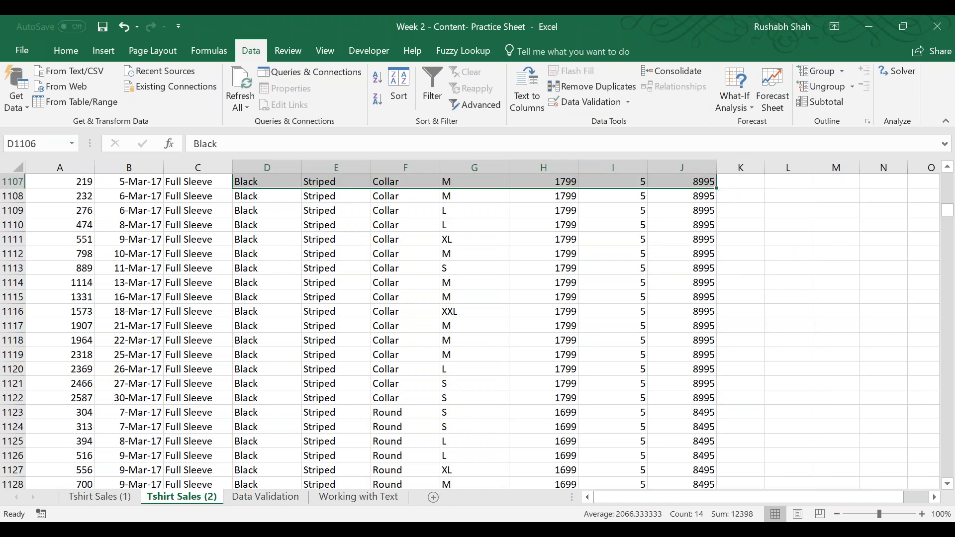
Review the three levels in the Sort dialog and close it without applying any changes.
scroll(912, 214, up, 2)
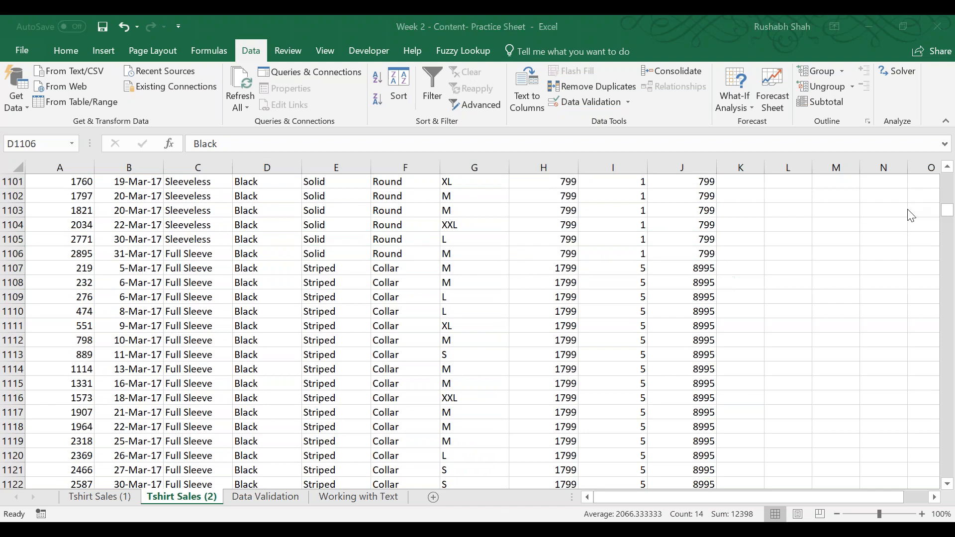
click(619, 17)
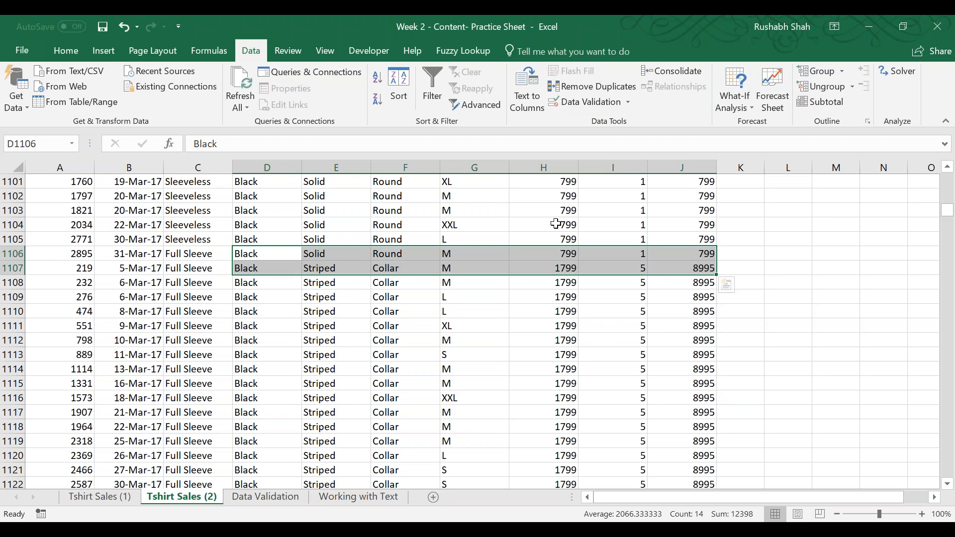
click(400, 89)
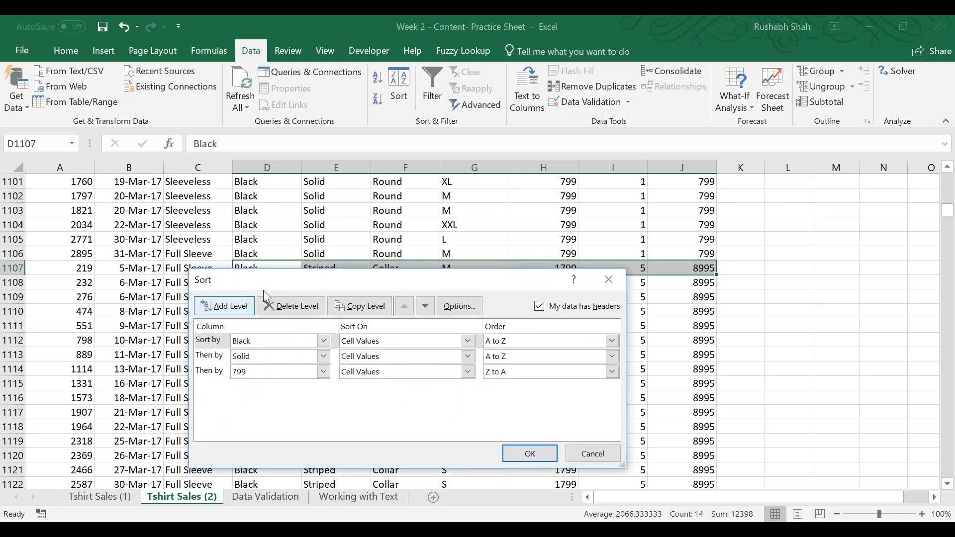
drag(277, 288, 376, 60)
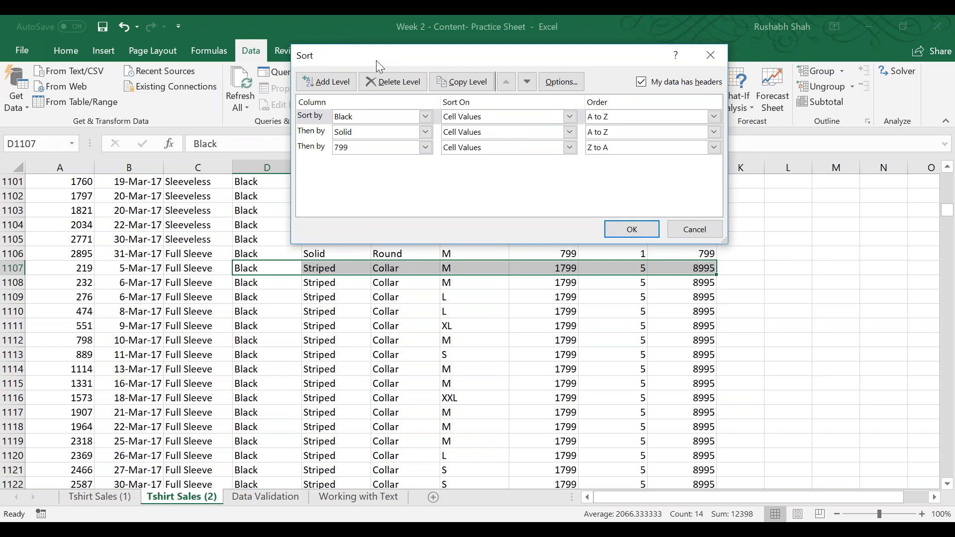
click(697, 230)
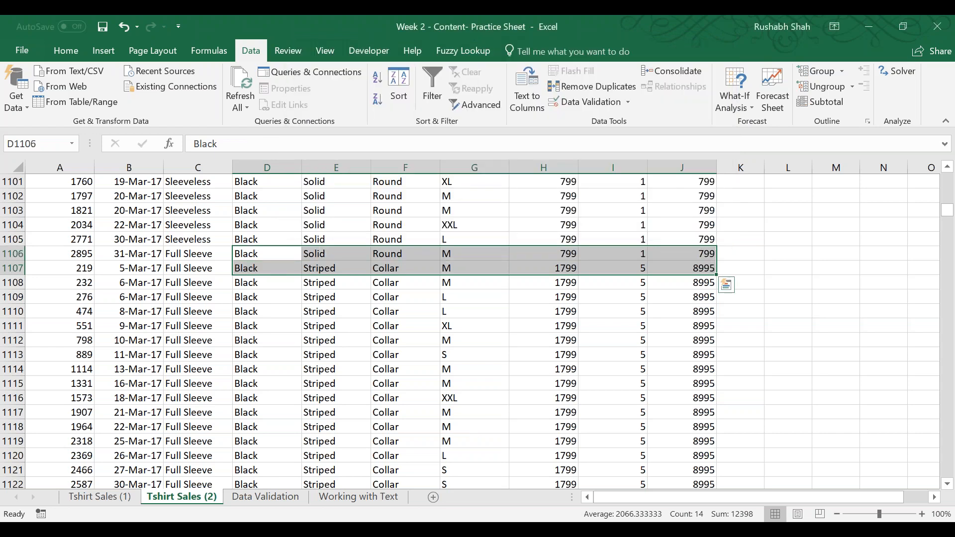
Go back to the header row, check its columns as far as Total, return to cell A1 and save the workbook.
click(282, 250)
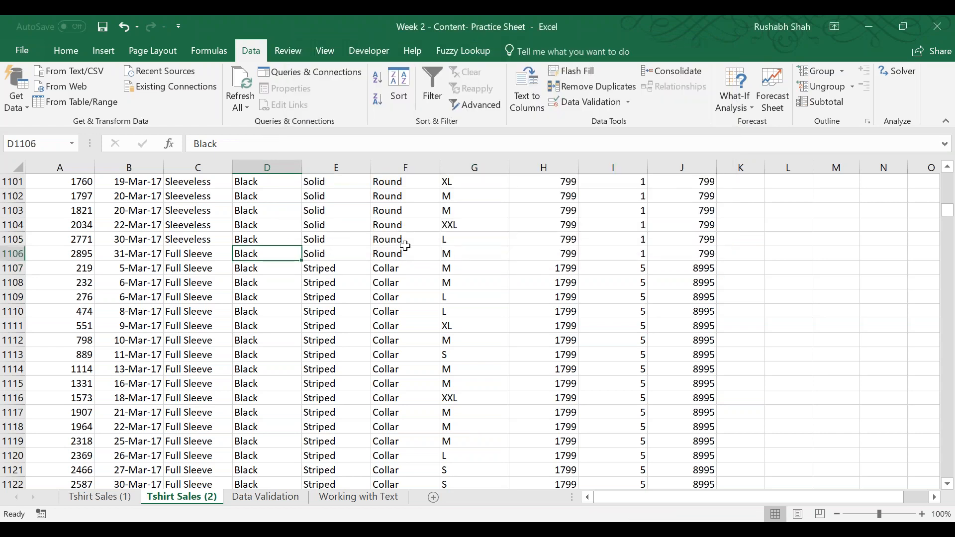
key(ctrl+Up)
key(ctrl+Right)
key(Right)
key(Right)
key(Right)
key(Right)
key(Right)
key(Right)
key(Right)
key(Right)
key(Right)
key(Left)
key(Left)
key(Left)
key(Left)
key(Left)
key(Left)
key(Left)
key(Left)
key(Left)
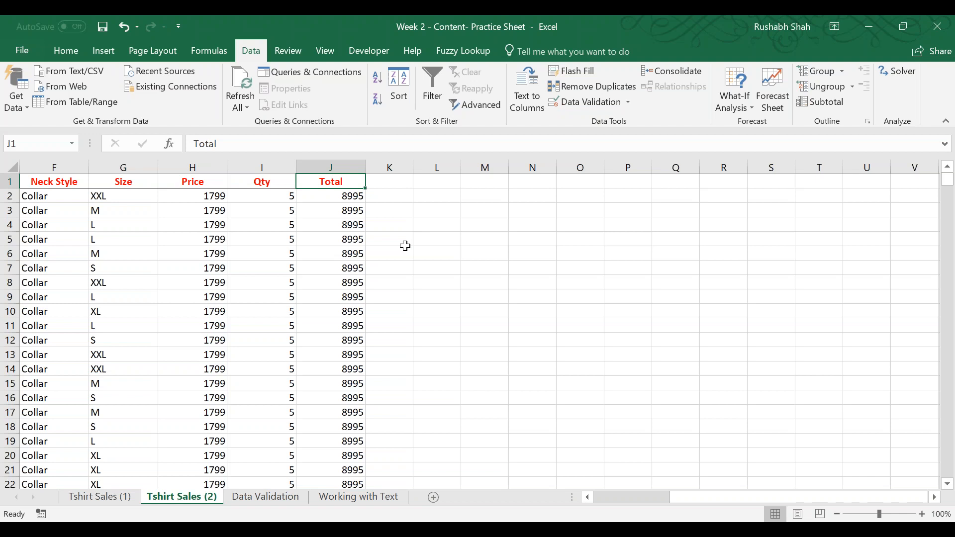
key(ctrl+Left)
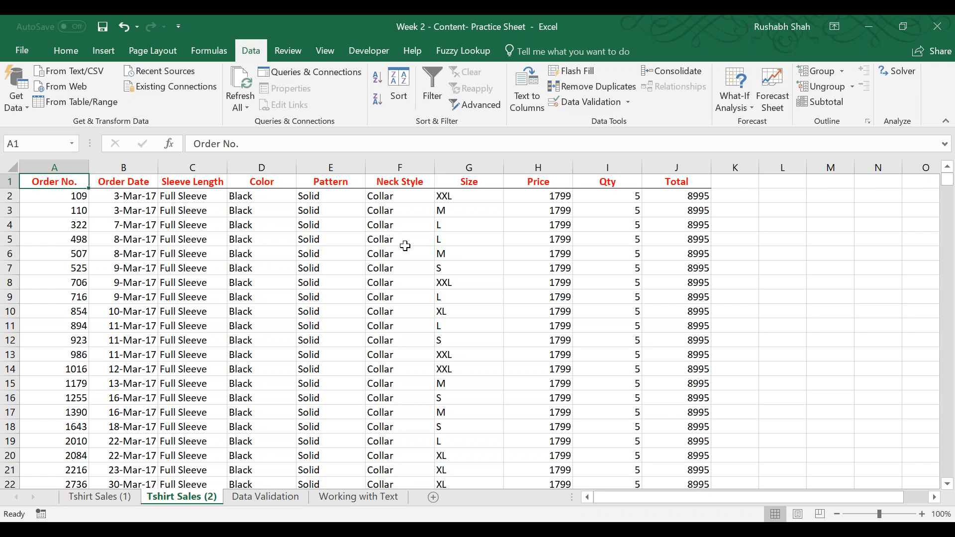
key(ctrl+s)
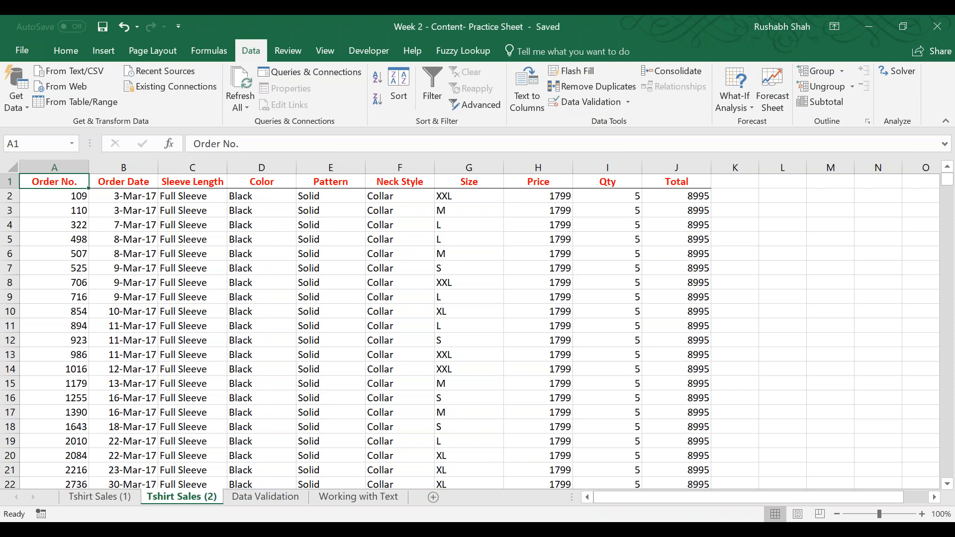
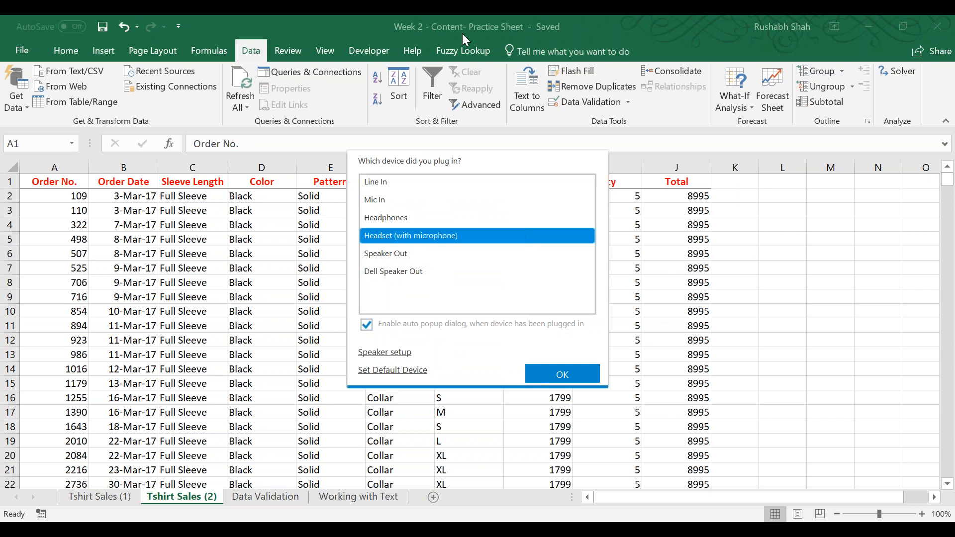
Accept the plugged-in device prompt as Headset (with microphone) and turn on filtering for the T-shirt sales header row.
click(558, 374)
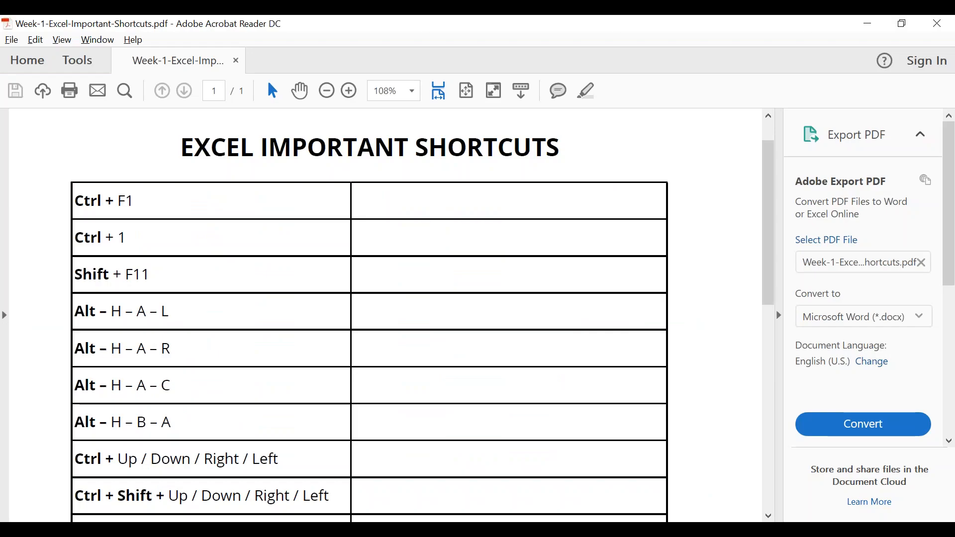
scroll(346, 392, down, 10)
scroll(408, 430, down, 2)
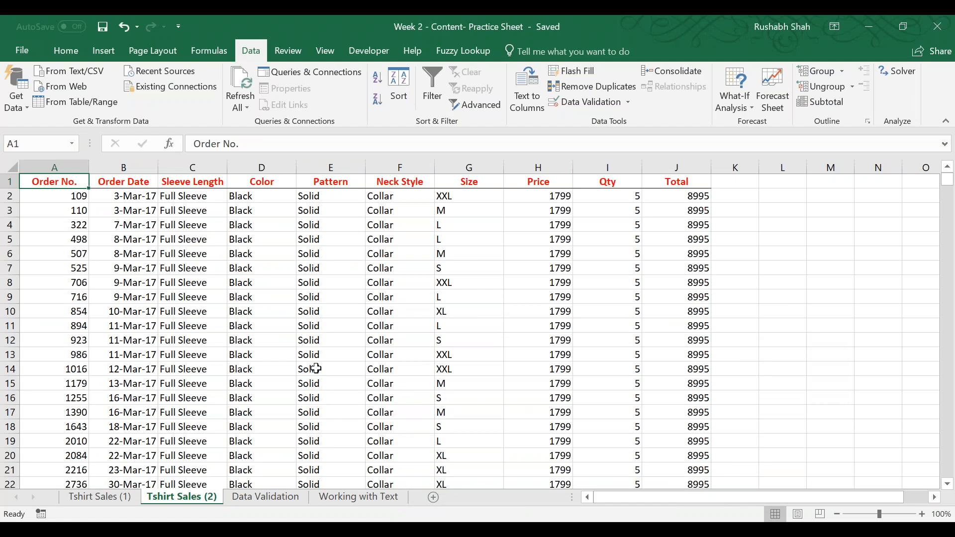
click(841, 530)
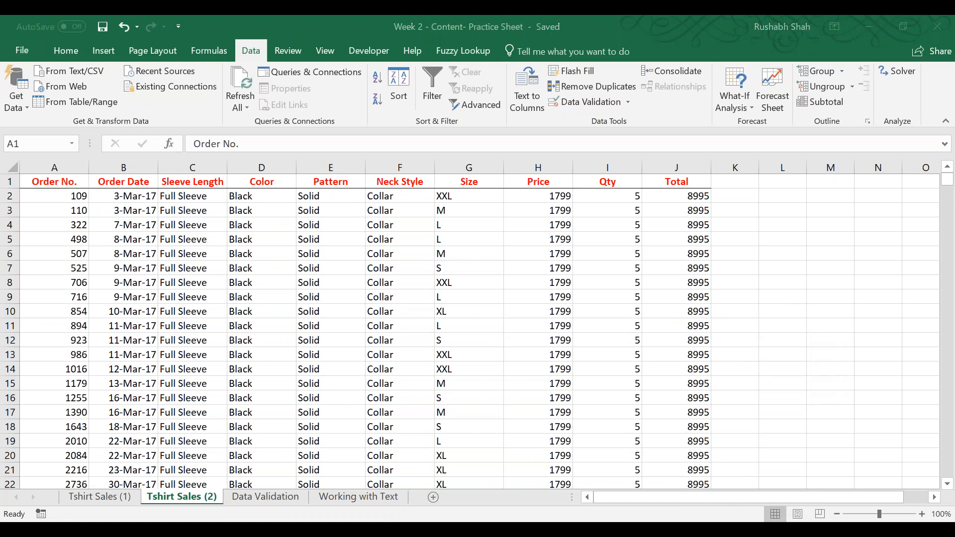
click(352, 15)
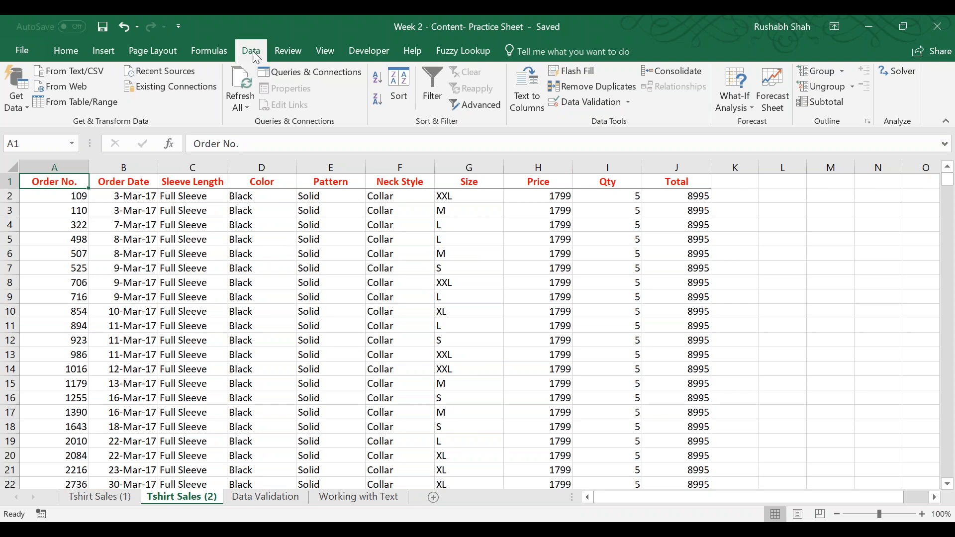
click(434, 87)
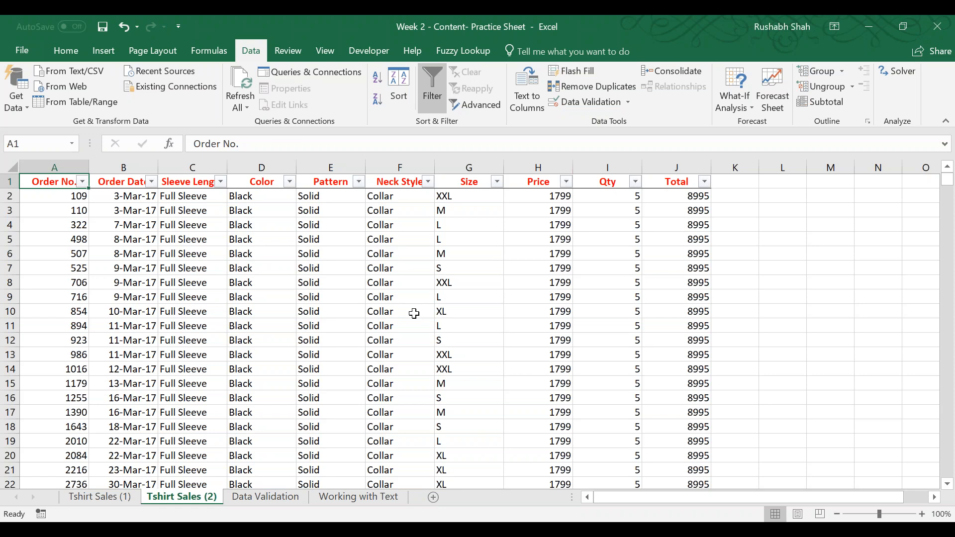
On the Tshirt Sales (1) sheet, go to cell A1 and select the whole Order No. column of data.
click(83, 502)
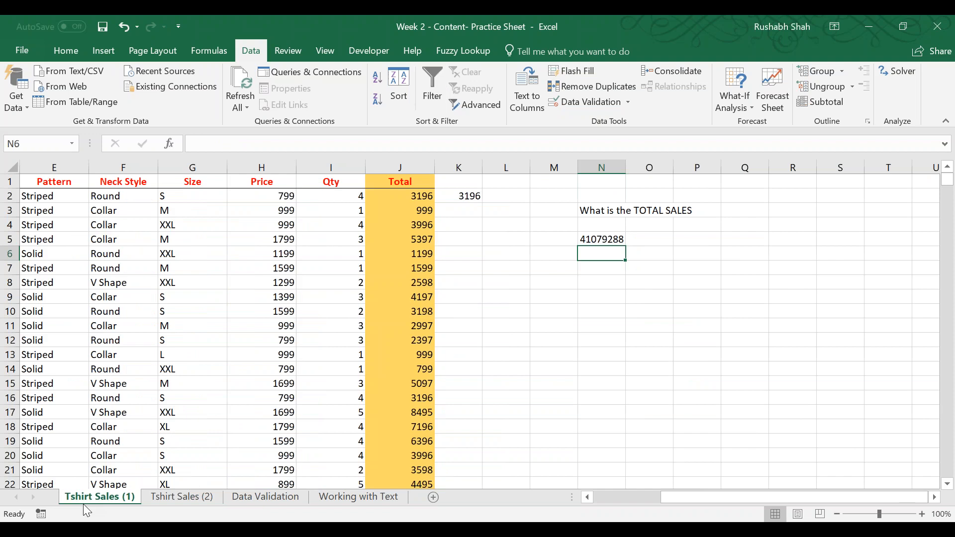
click(157, 395)
key(ctrl+Left)
key(ctrl+Up)
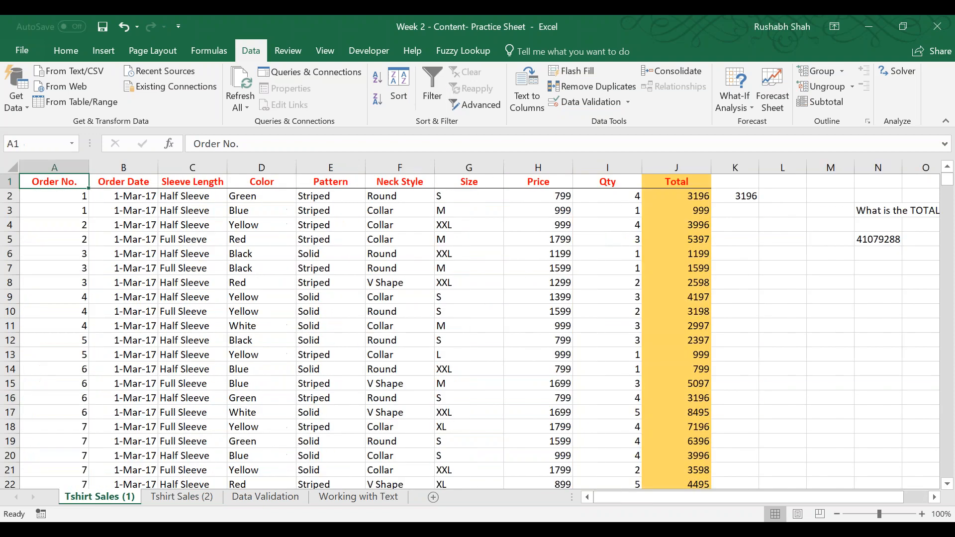
key(ctrl+shift+Down)
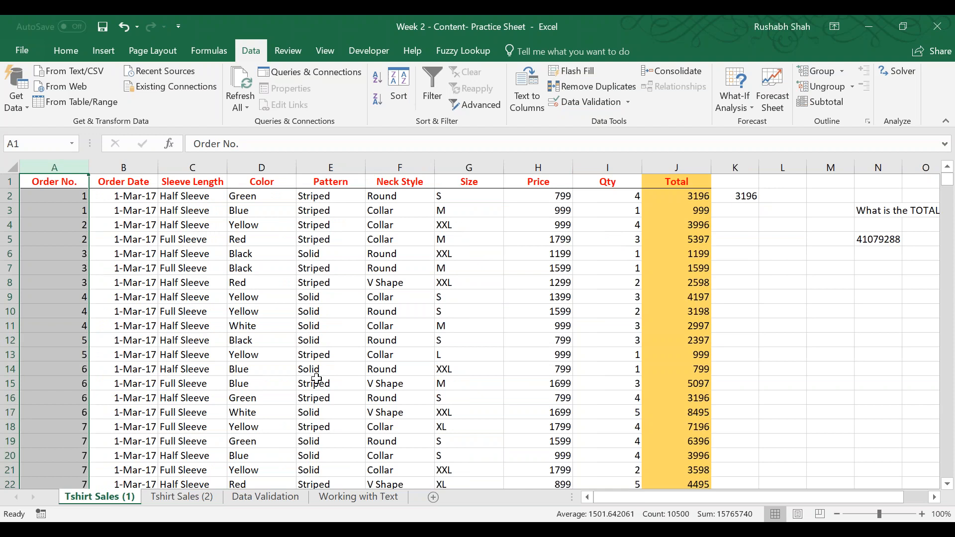
Return to the Tshirt Sales (2) sheet and sort the data by Order No. from smallest to largest.
click(179, 497)
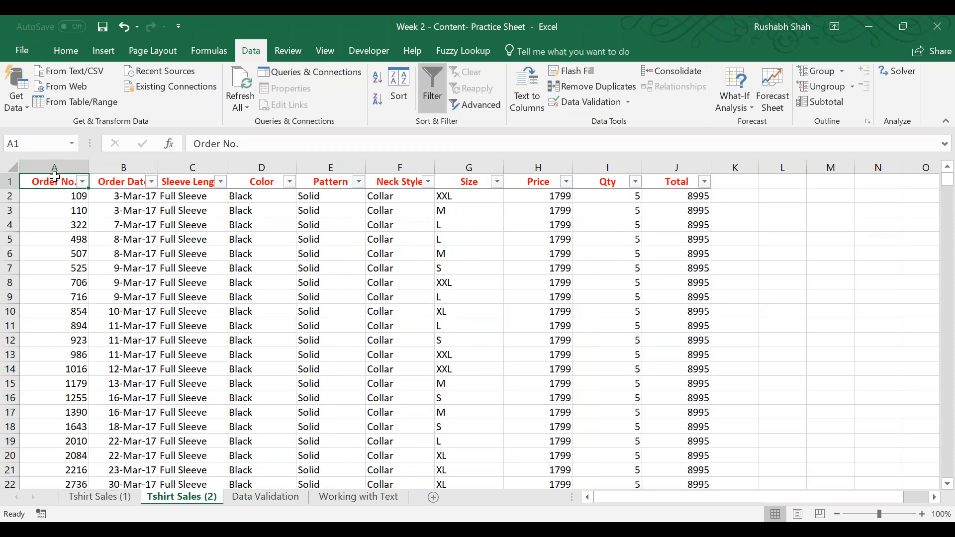
click(378, 78)
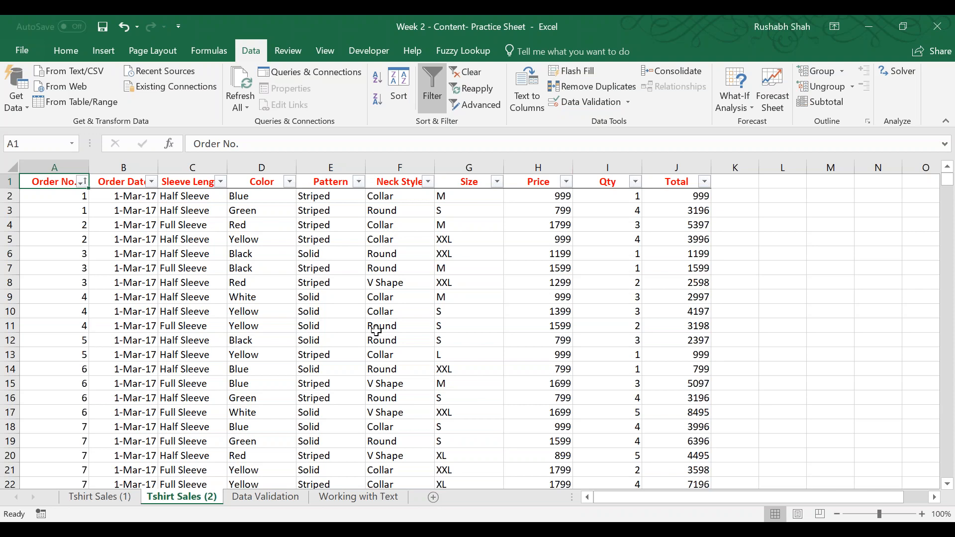
Filter the Size column to show only S and look through the filtered rows.
click(497, 182)
click(350, 326)
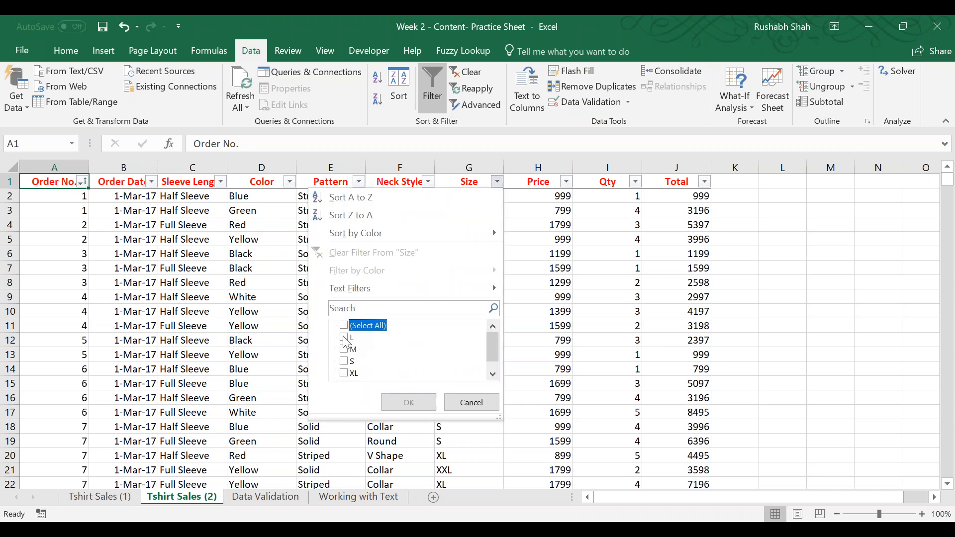
click(344, 361)
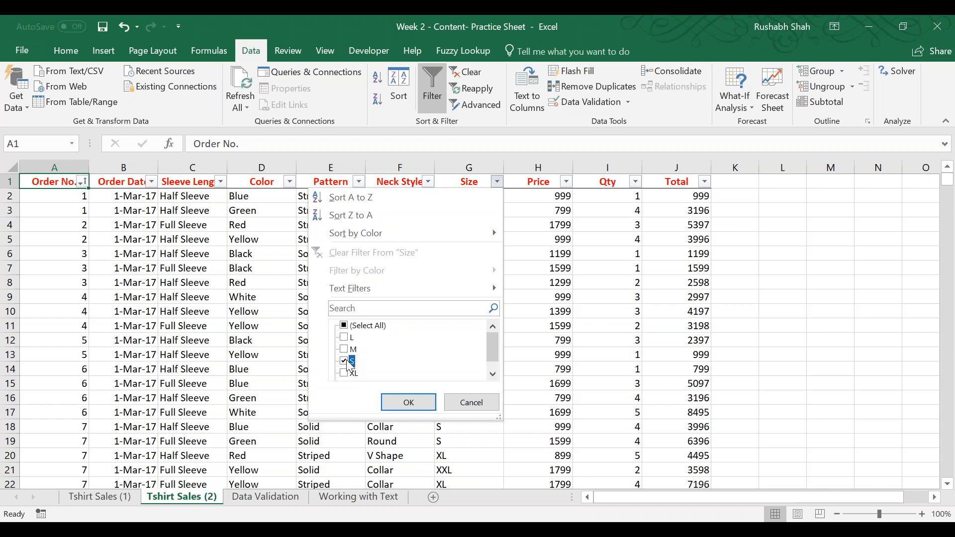
click(408, 403)
scroll(452, 286, down, 5)
scroll(451, 289, up, 4)
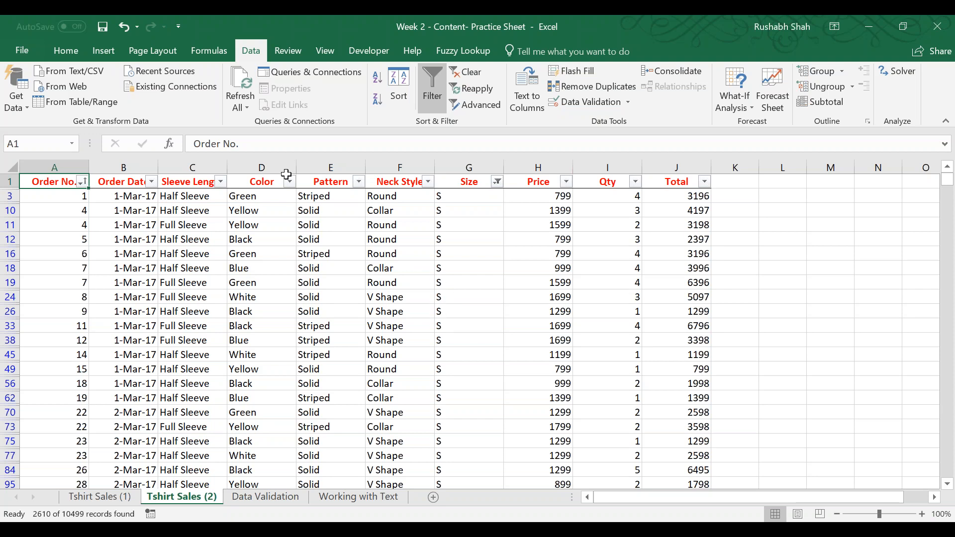
Also filter the Color column to Red, and clear all filters from the data.
click(289, 181)
click(135, 373)
click(201, 402)
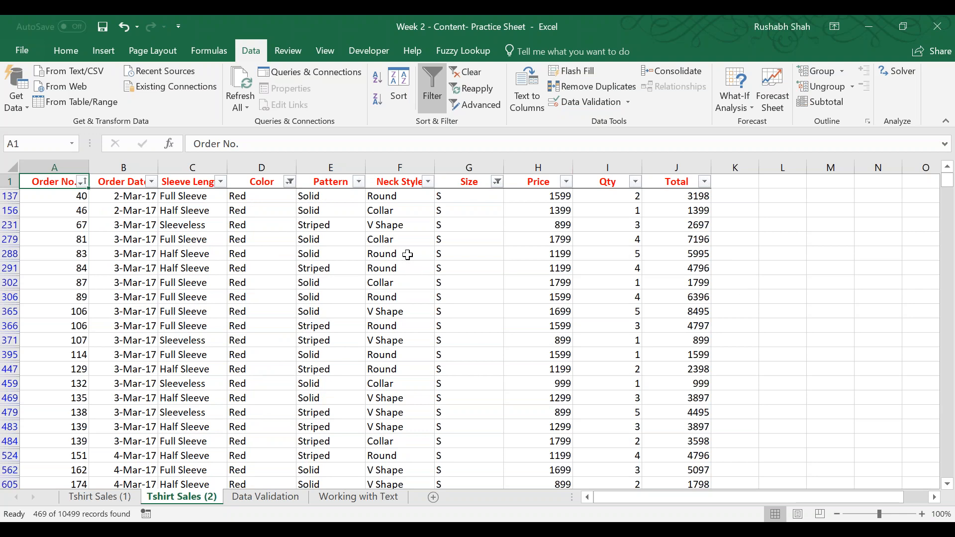
click(474, 75)
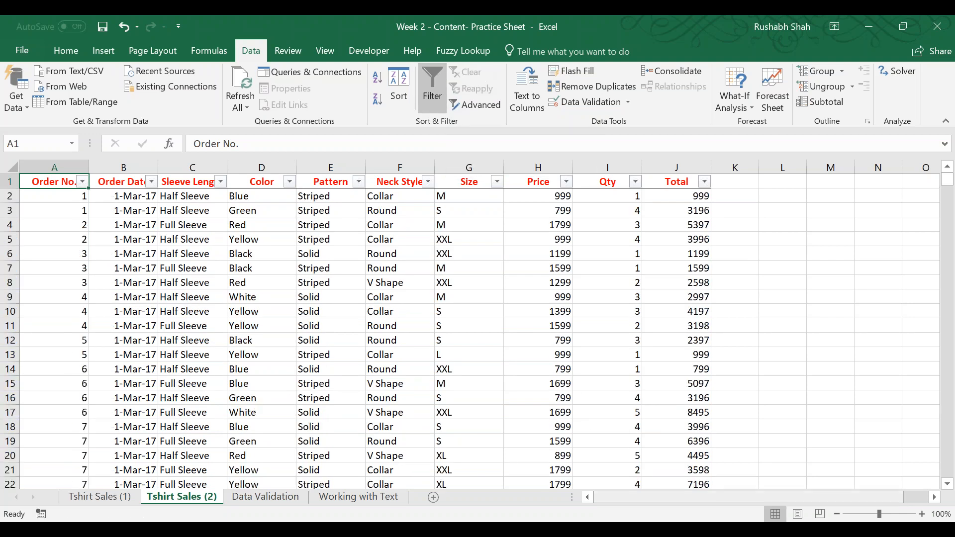
Filter the Total column to values greater than 5000 and look through the matching rows.
drag(622, 499, 648, 500)
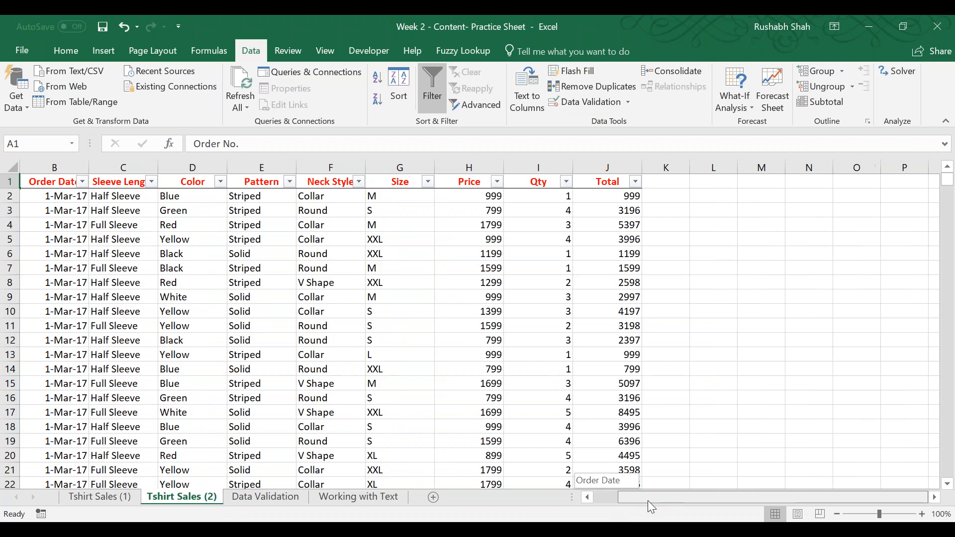
click(636, 182)
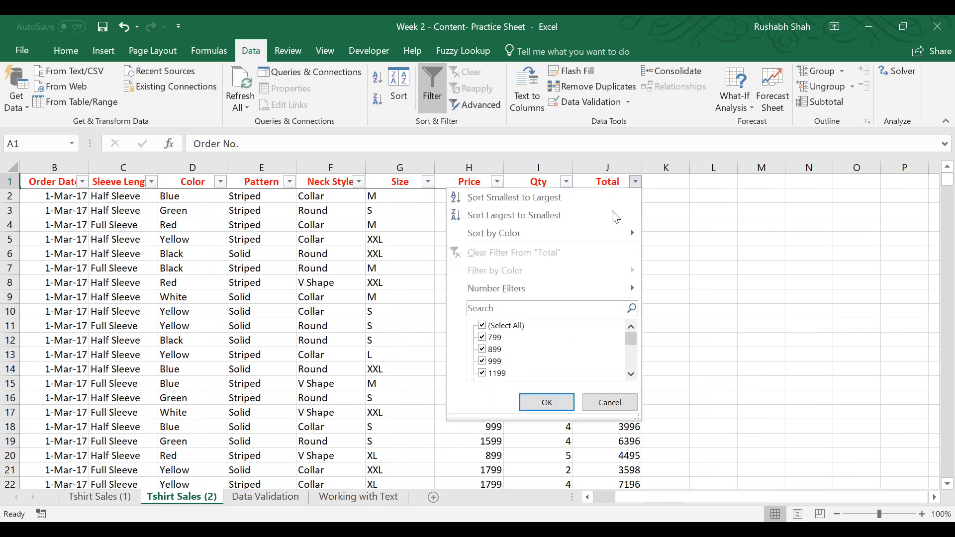
mouse_move(557, 288)
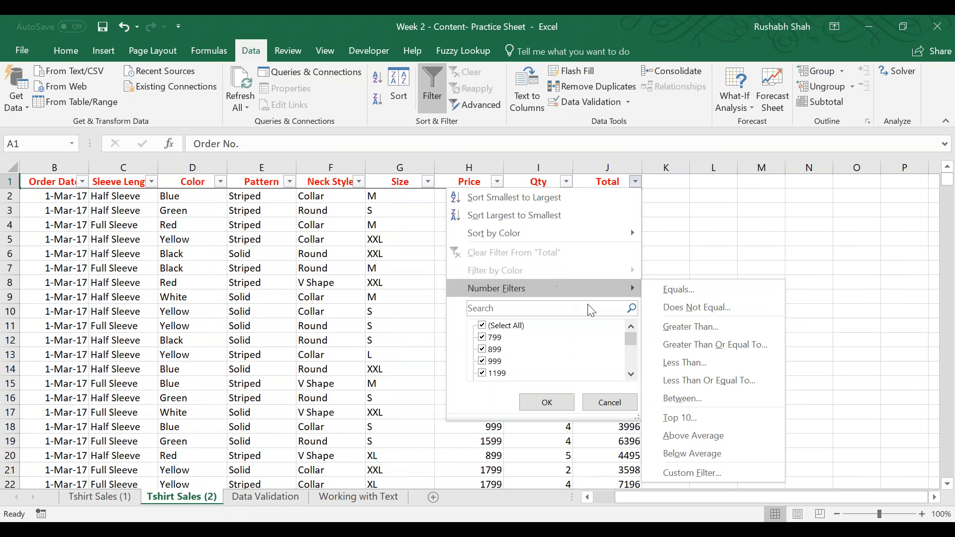
click(691, 326)
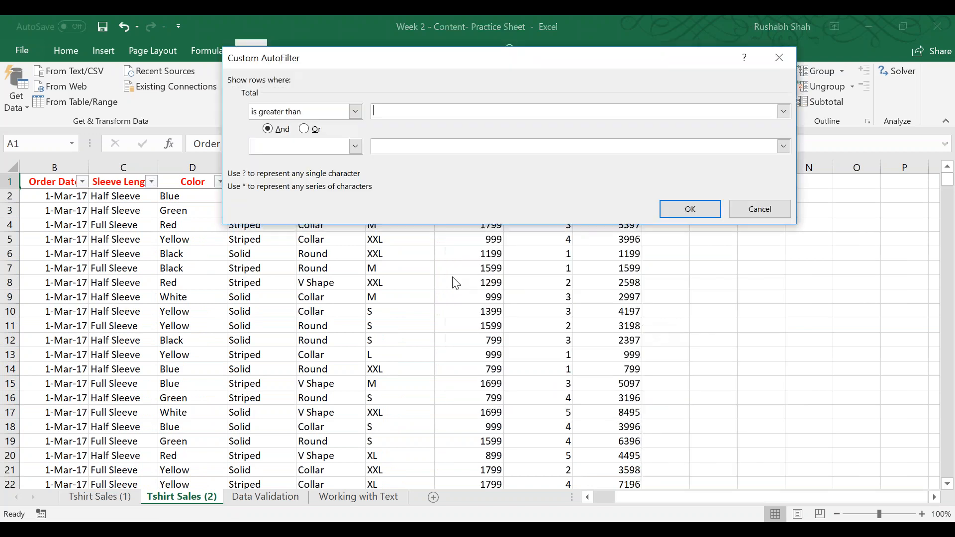
text(5000)
key(Return)
scroll(548, 250, down, 3)
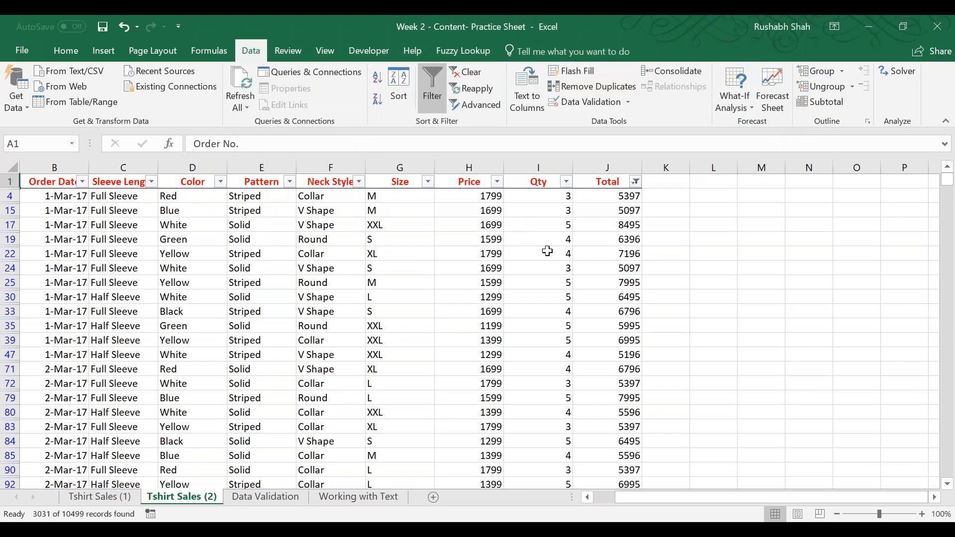
scroll(547, 250, down, 13)
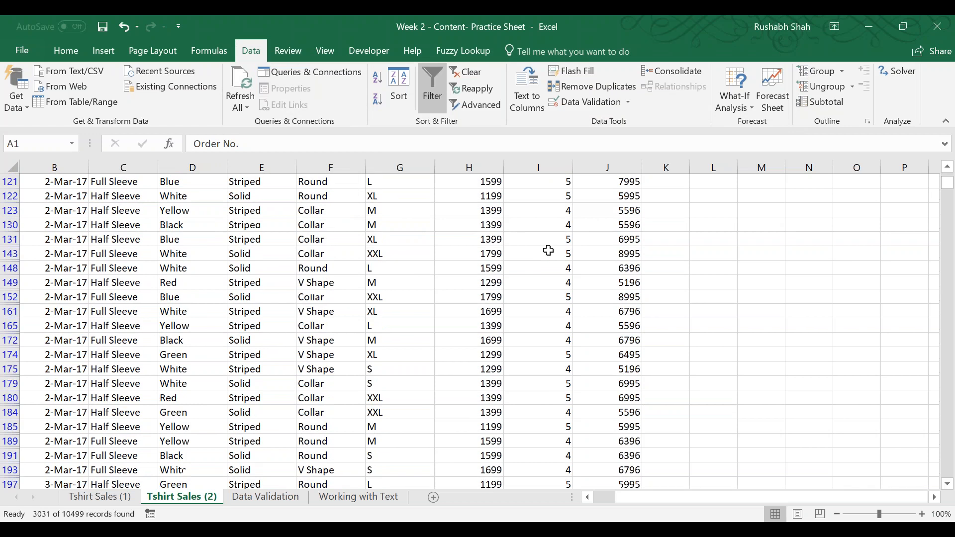
scroll(547, 250, up, 7)
scroll(548, 250, up, 8)
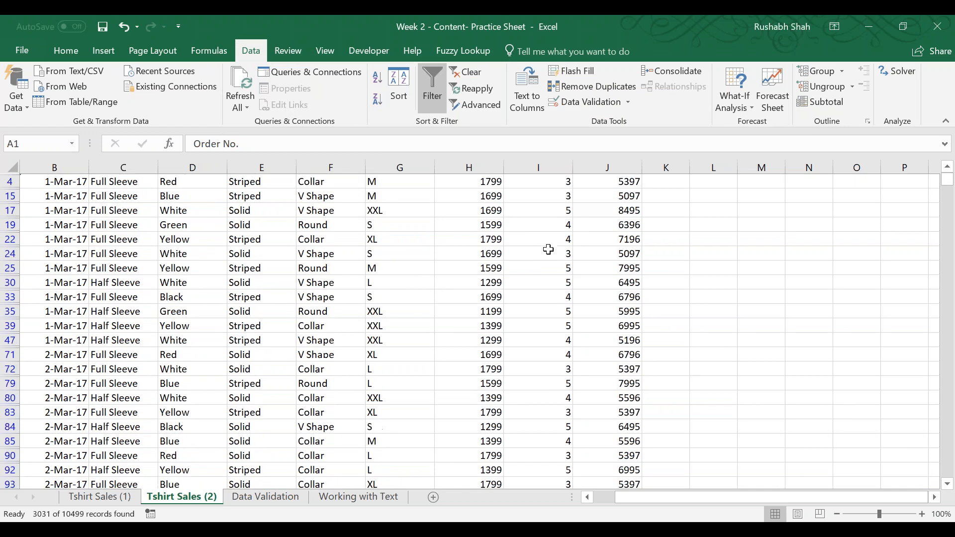
Review the number filter conditions for the Total column, such as Between and Top 10, without changing the filter.
click(636, 182)
mouse_move(565, 289)
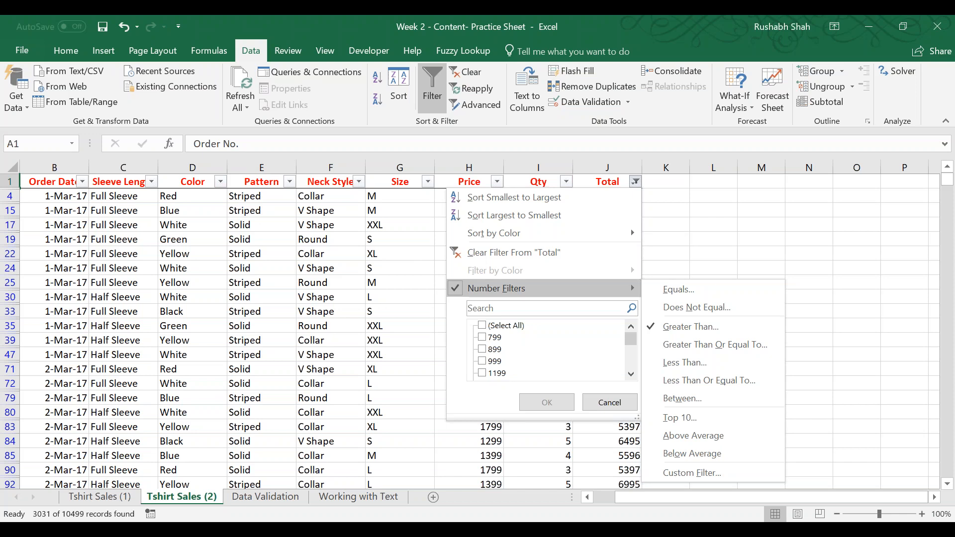
click(869, 416)
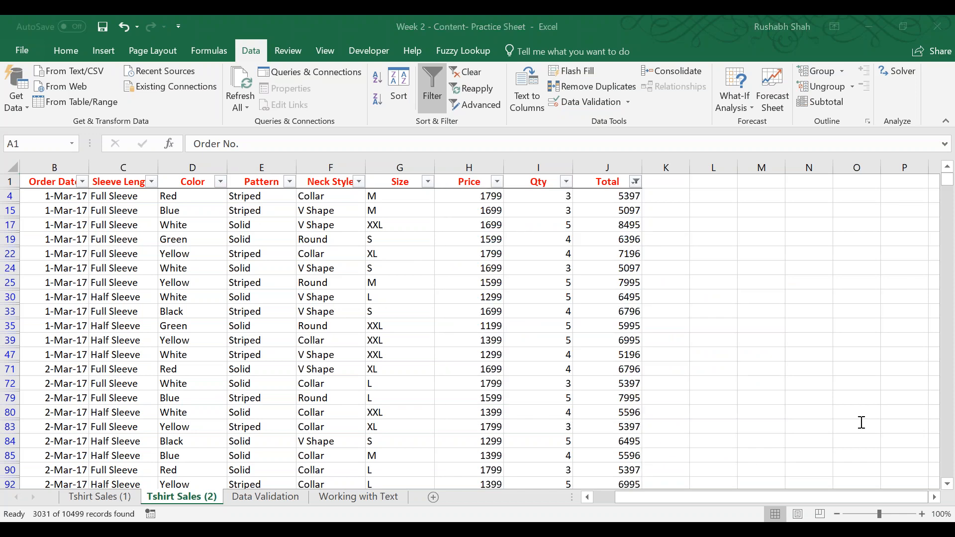
click(628, 15)
click(636, 183)
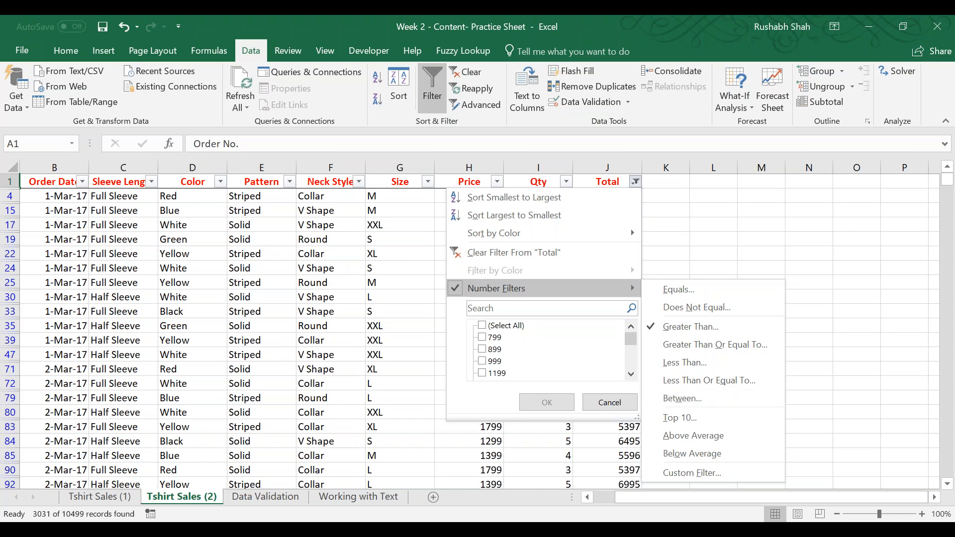
click(712, 400)
click(594, 17)
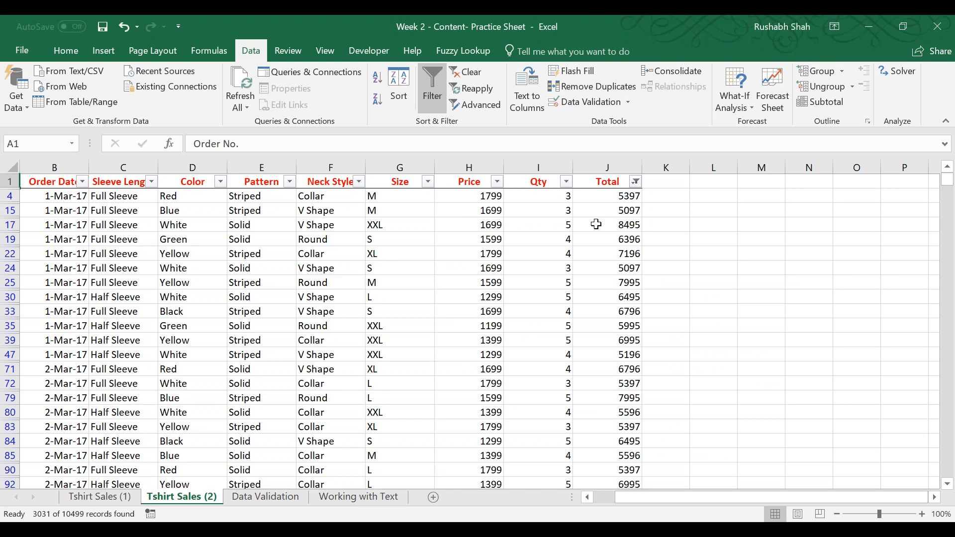
Clear the filter on the Total column and save the workbook.
scroll(595, 224, left, 1)
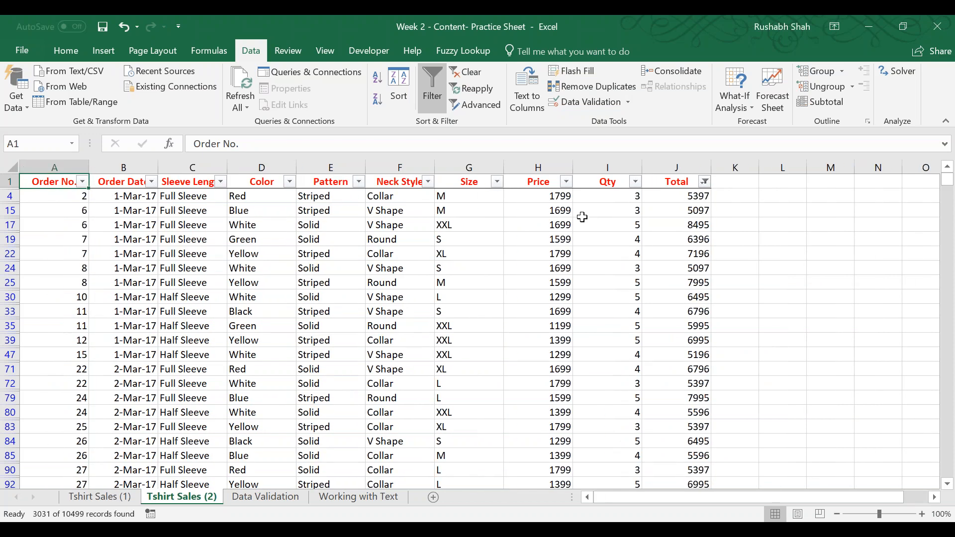
click(475, 76)
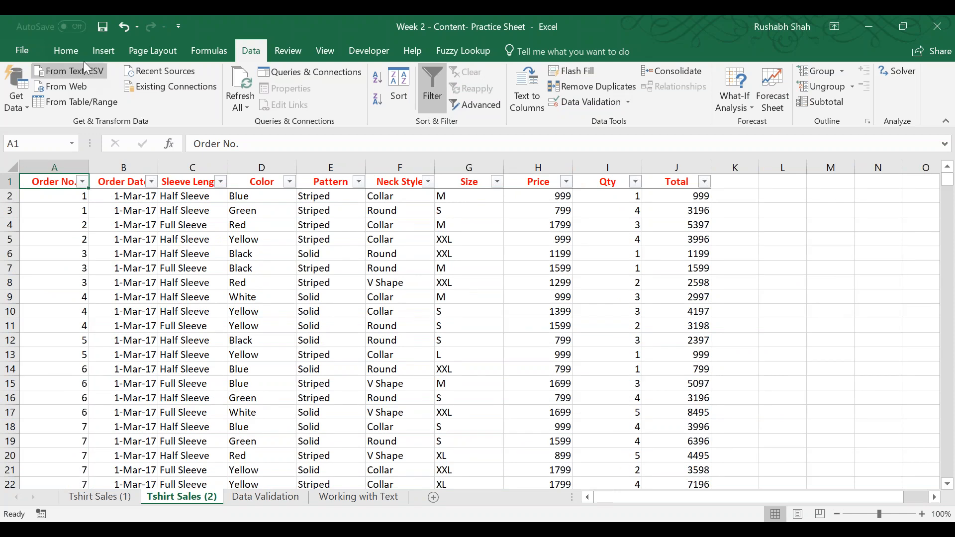
click(102, 27)
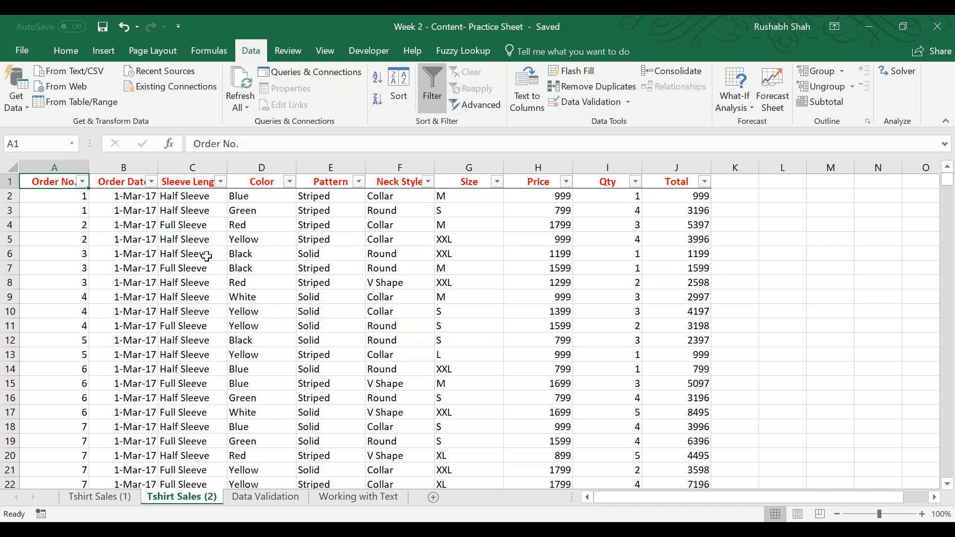
Review the date filter conditions for the Order Date column and close them without applying any.
click(151, 181)
mouse_move(120, 286)
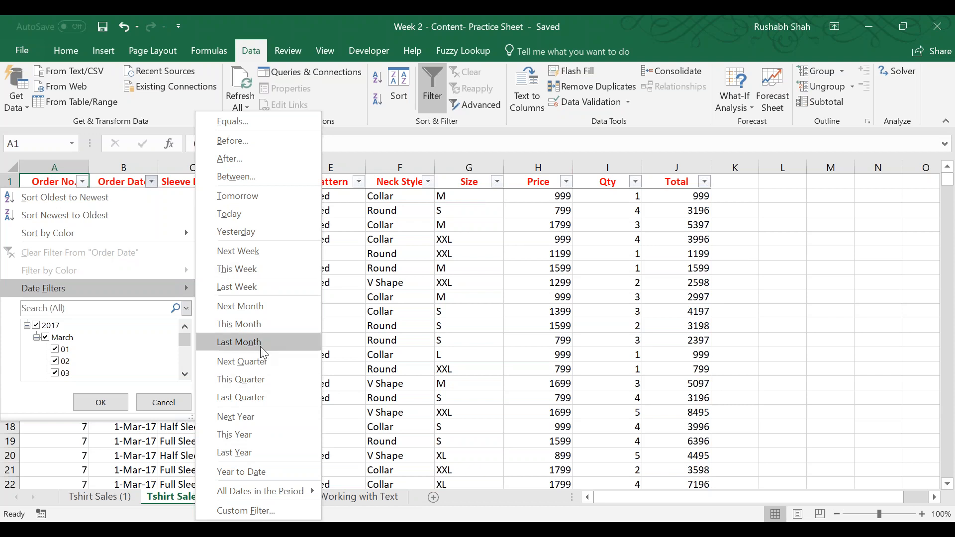
key(Escape)
key(Escape)
Change the order date in cell B8 to 28-4-2018.
click(121, 285)
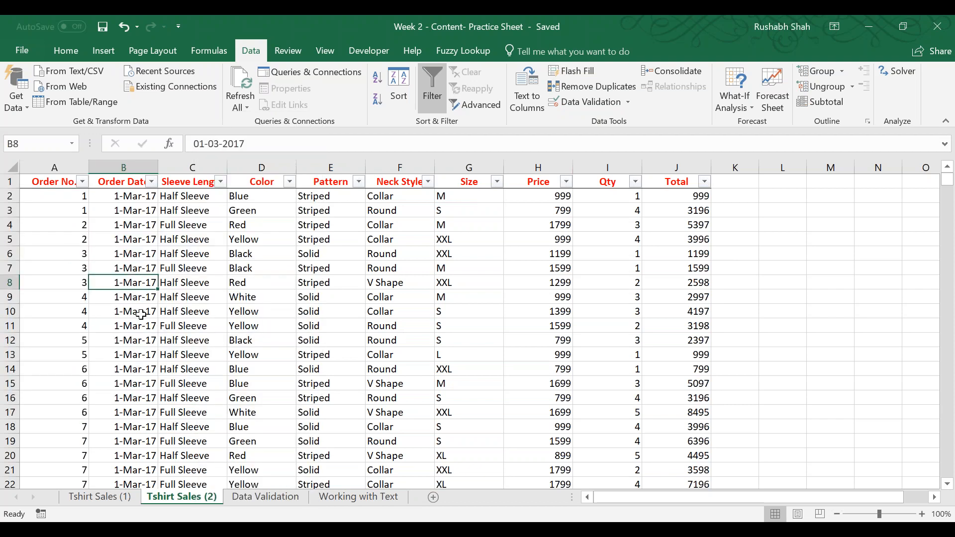
scroll(142, 348, down, 9)
scroll(145, 381, down, 9)
scroll(147, 373, up, 18)
text(28-4-201)
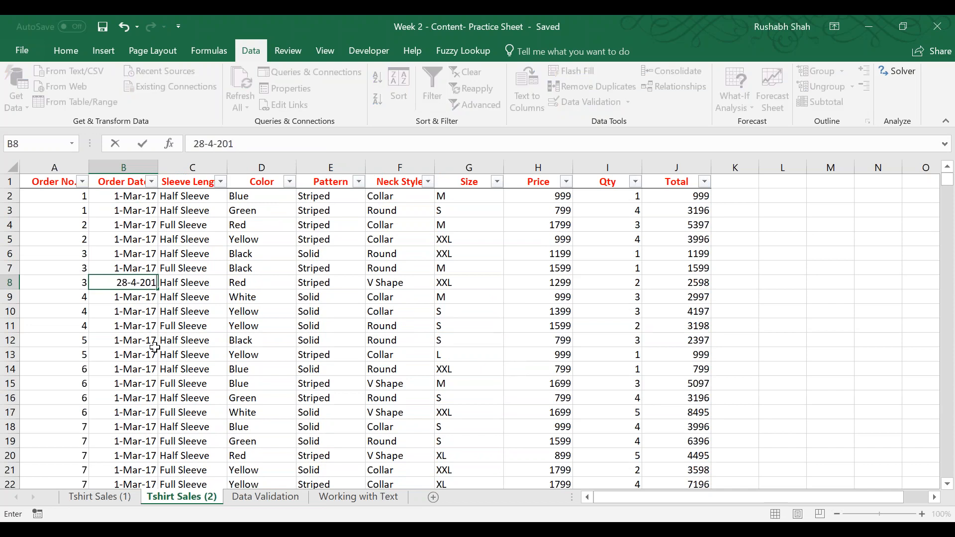
text(7)
key(Return)
key(Up)
key(F2)
key(BackSpace)
text(8)
key(Return)
Change the order date in cell B13 to 28-04-2018.
click(128, 338)
click(124, 353)
text(028-)
key(BackSpace)
key(BackSpace)
key(BackSpace)
key(BackSpace)
text(28-04-2018)
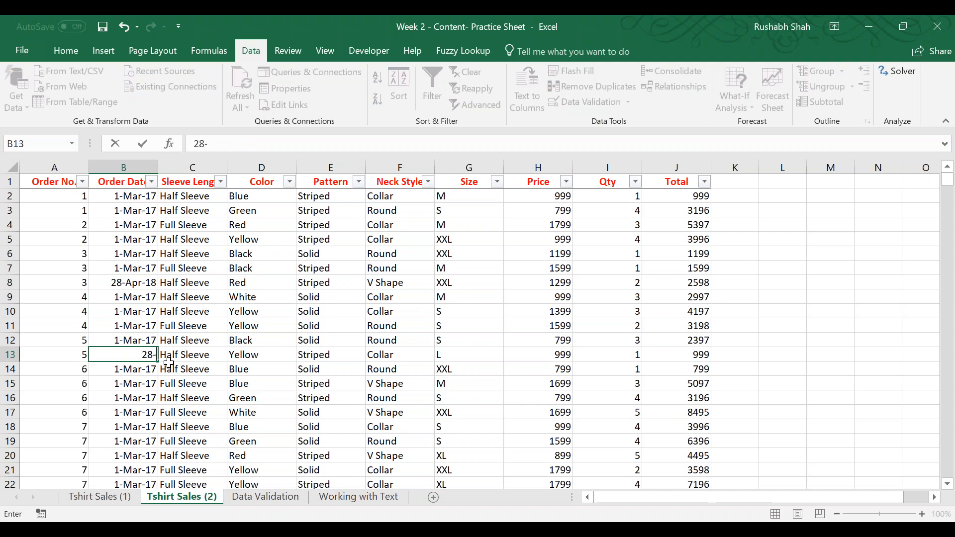
key(Return)
key(Return)
Change the order date in cell B16 to 28-4-2018.
key(Return)
text(28-4-2017)
key(BackSpace)
text(8)
key(Return)
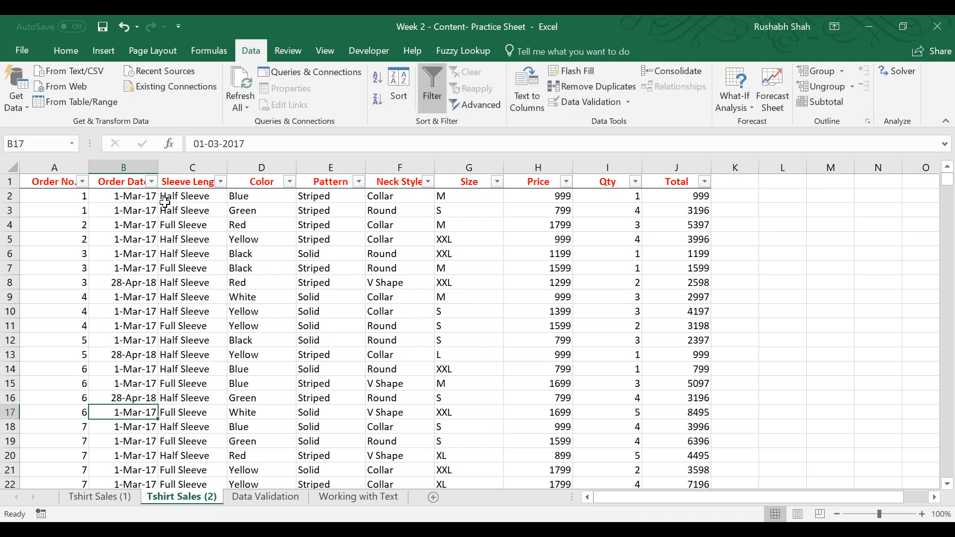
Examine the date filter options available for the Order Date column and leave them without applying a condition.
click(151, 181)
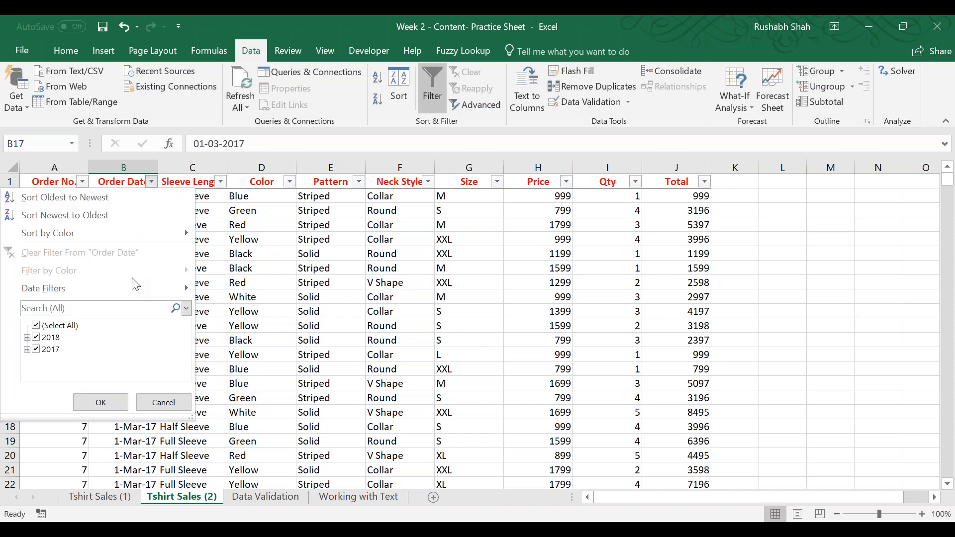
mouse_move(145, 288)
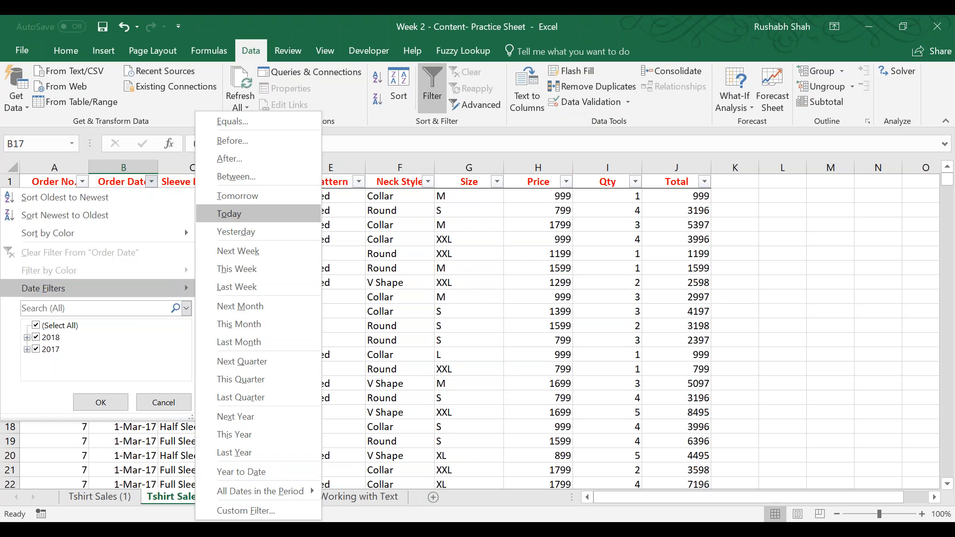
key(Escape)
key(Escape)
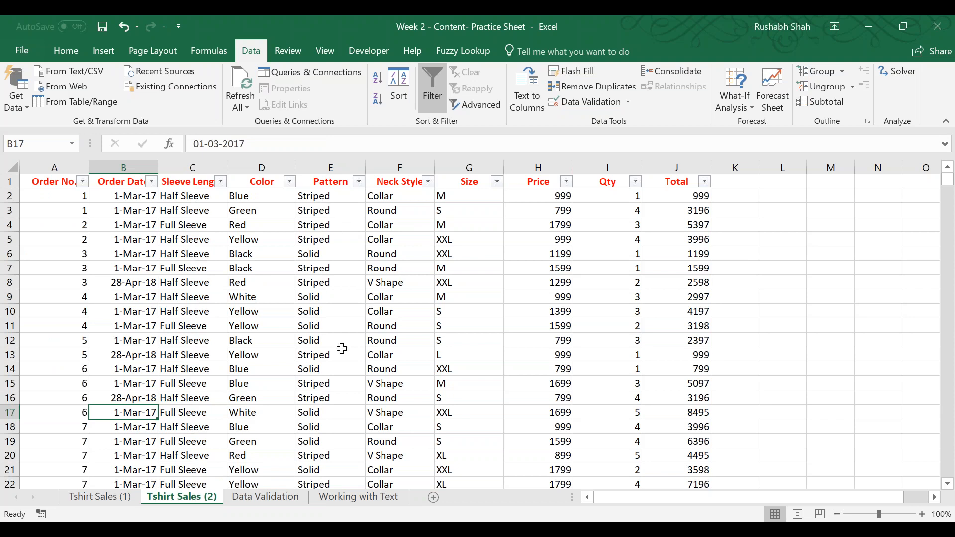
Filter the Neck Style column to show only Collar, and clear the filter again.
click(427, 182)
click(276, 326)
click(275, 337)
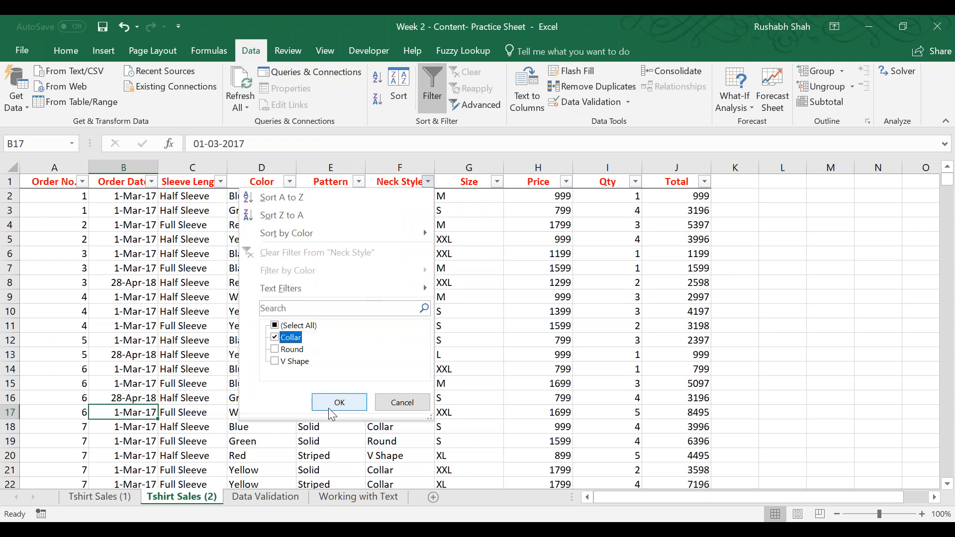
click(339, 402)
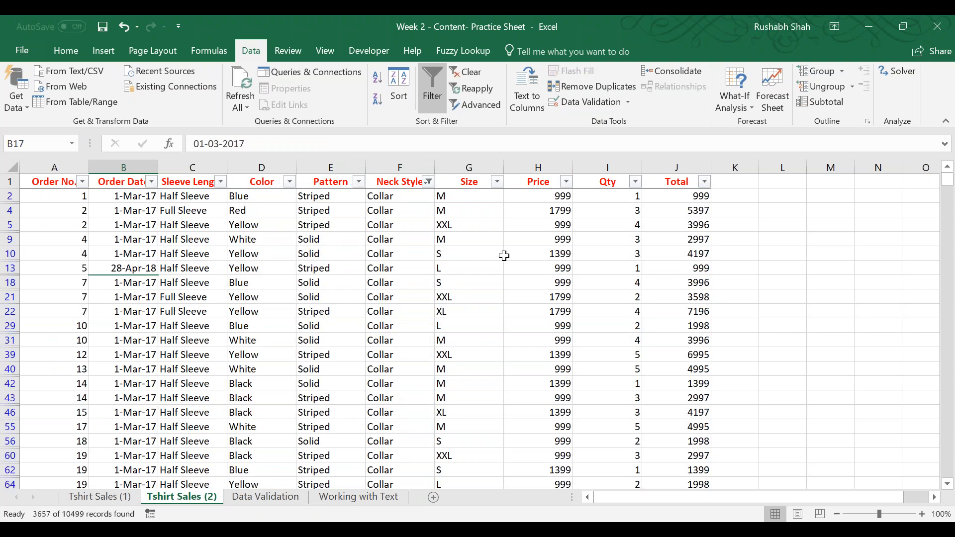
key(ctrl+Up)
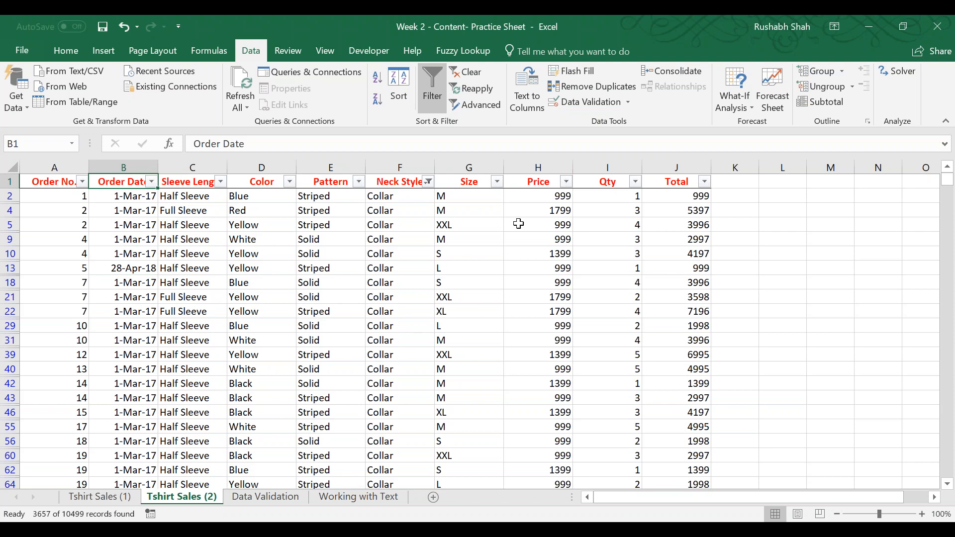
click(481, 78)
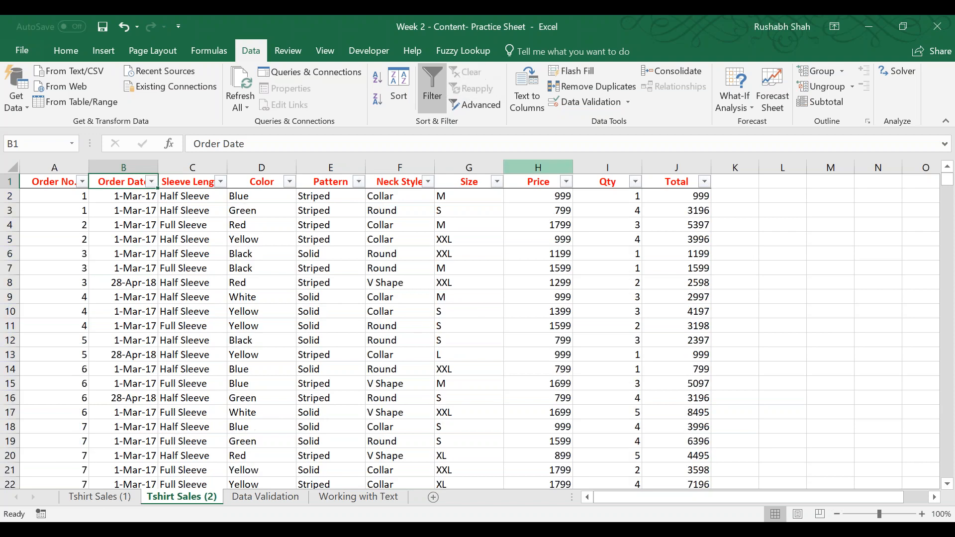
Enter =SUM(I2:I10500) in cell L1 to total the whole Qty column.
key(ctrl+Right)
key(Right)
key(Right)
key(Right)
key(Right)
key(Right)
key(Right)
key(Right)
key(Right)
key(Right)
key(Right)
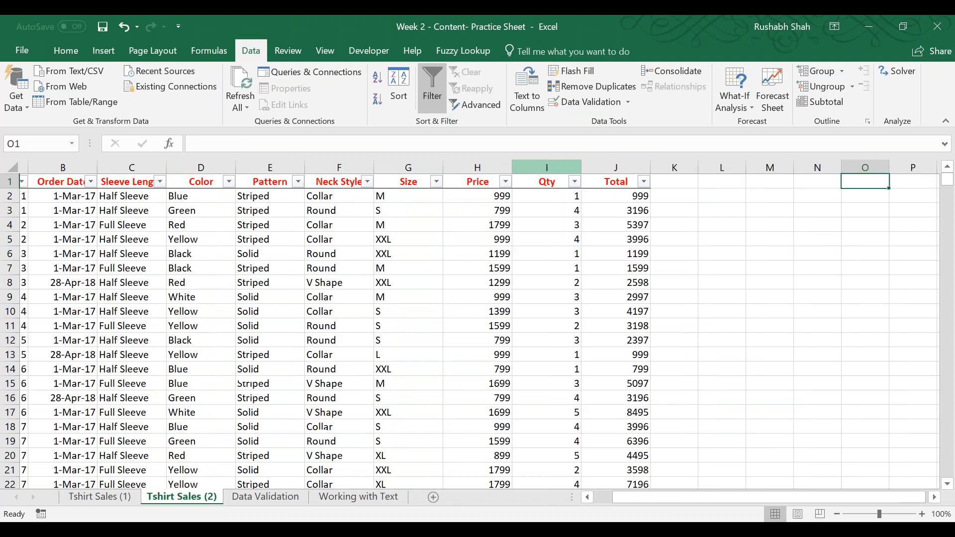
key(Right)
key(Left)
key(Left)
key(Left)
key(Left)
key(Left)
key(Left)
key(Left)
key(Left)
key(Left)
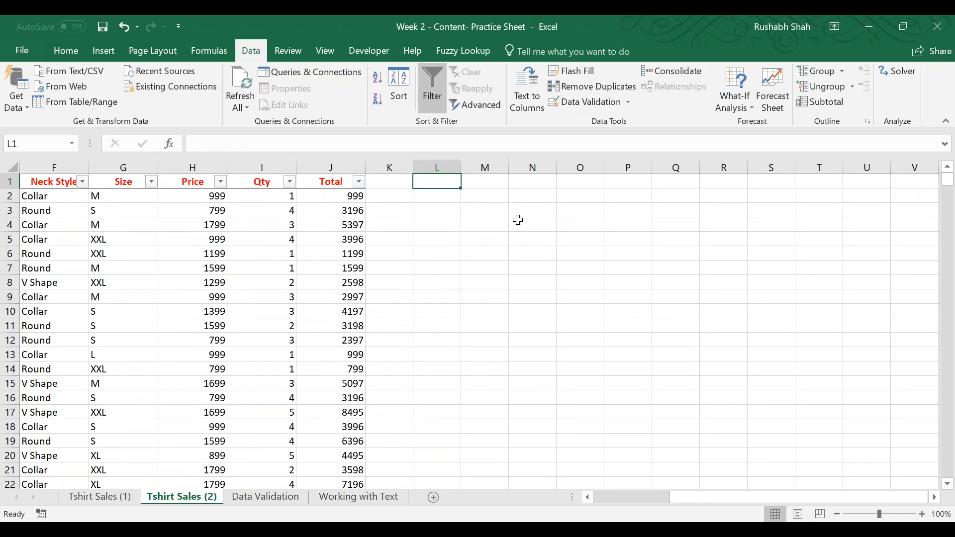
text(=sum)
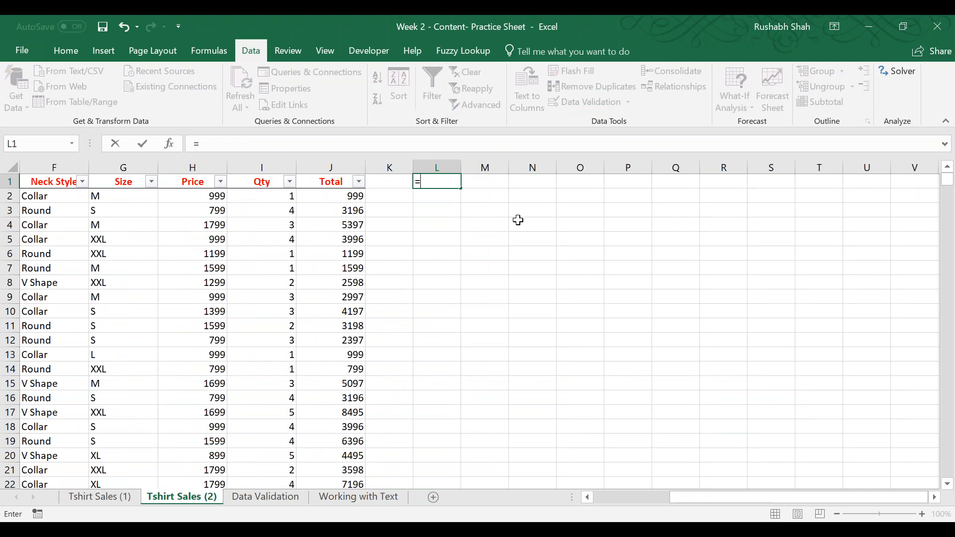
key(Tab)
key(Left)
key(Left)
key(Left)
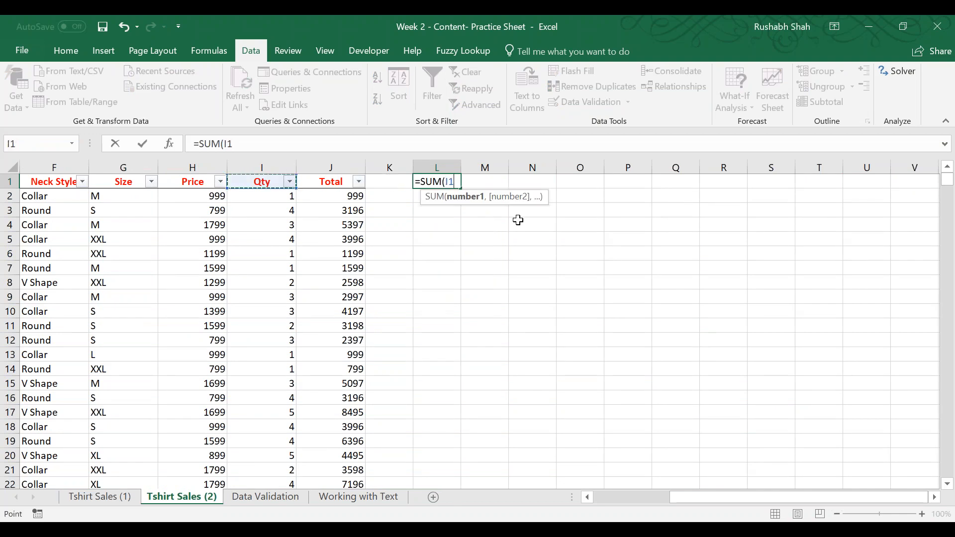
key(Down)
key(ctrl+shift+Down)
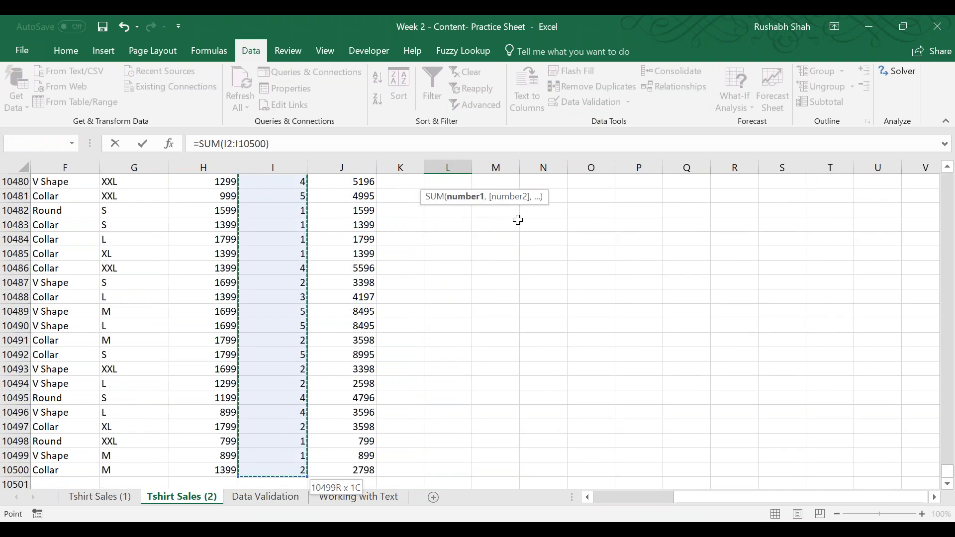
key(Tab)
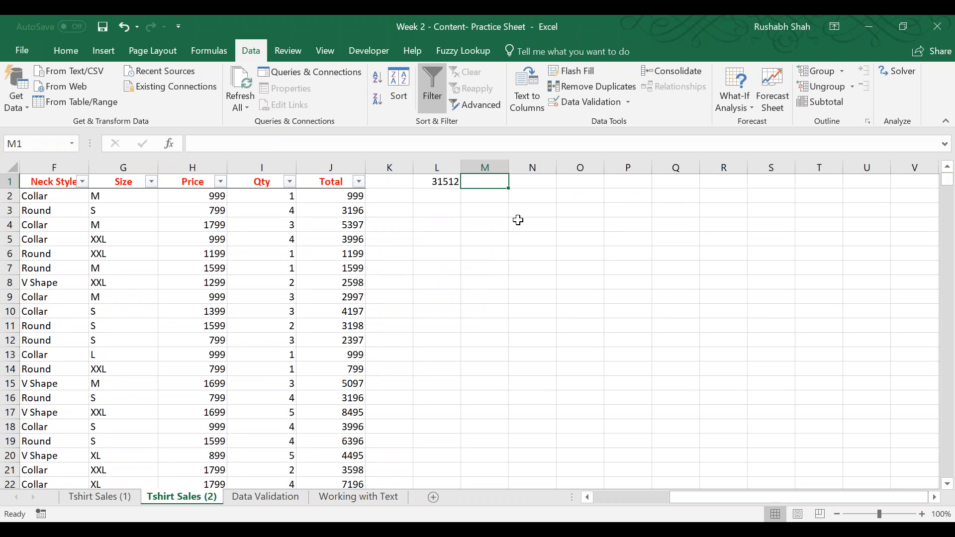
key(Left)
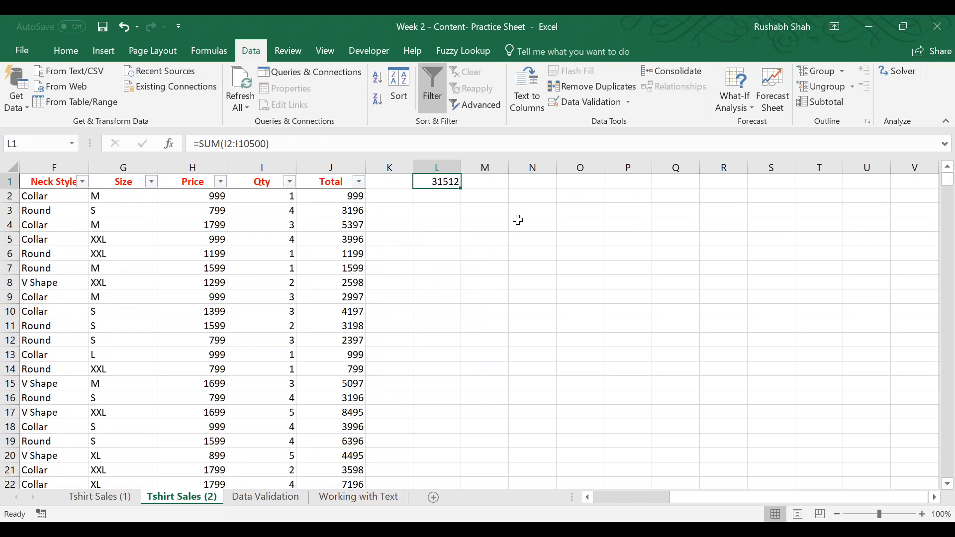
key(Right)
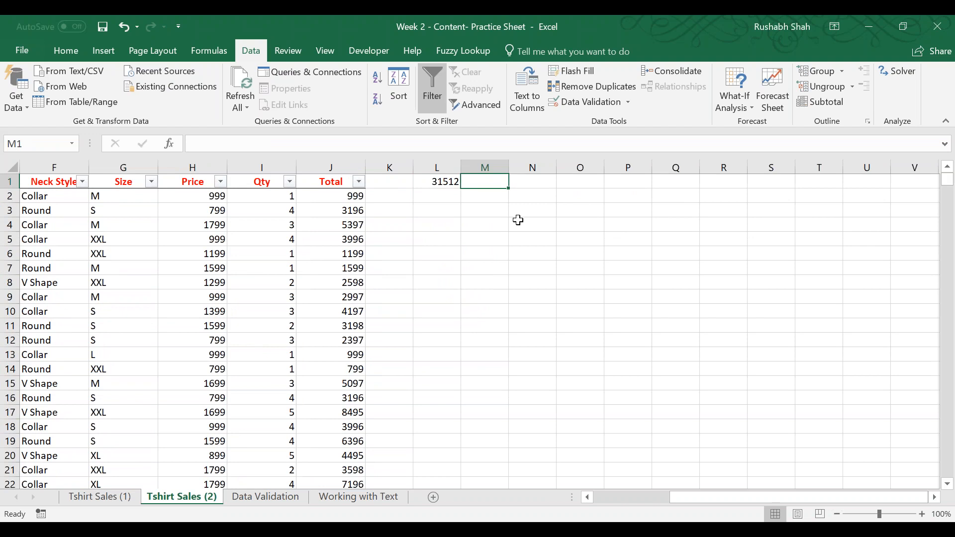
Enter =SUBTOTAL(9,I2:I10500) in cell M1, using the SUM function option for the Qty column.
key(Left)
key(F2)
key(Tab)
text(=subt)
key(Tab)
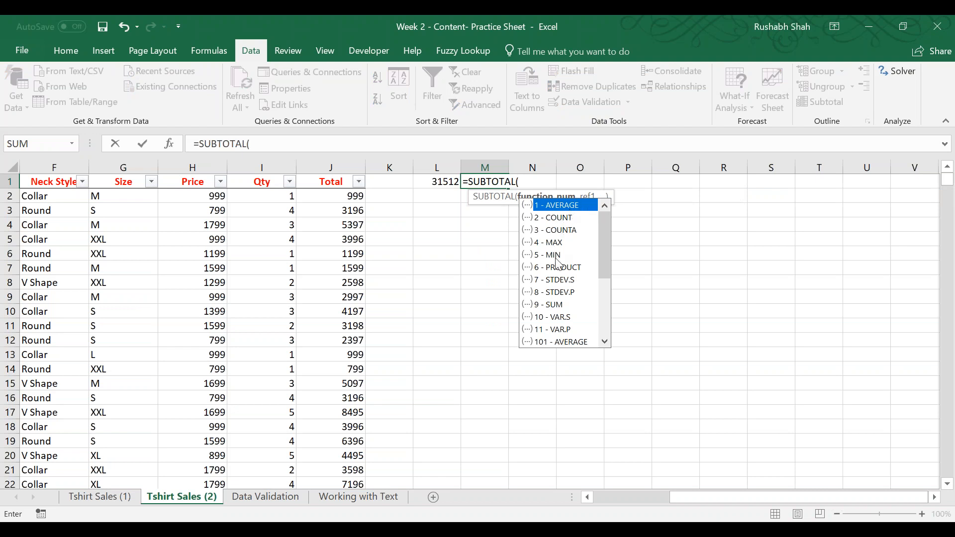
click(567, 305)
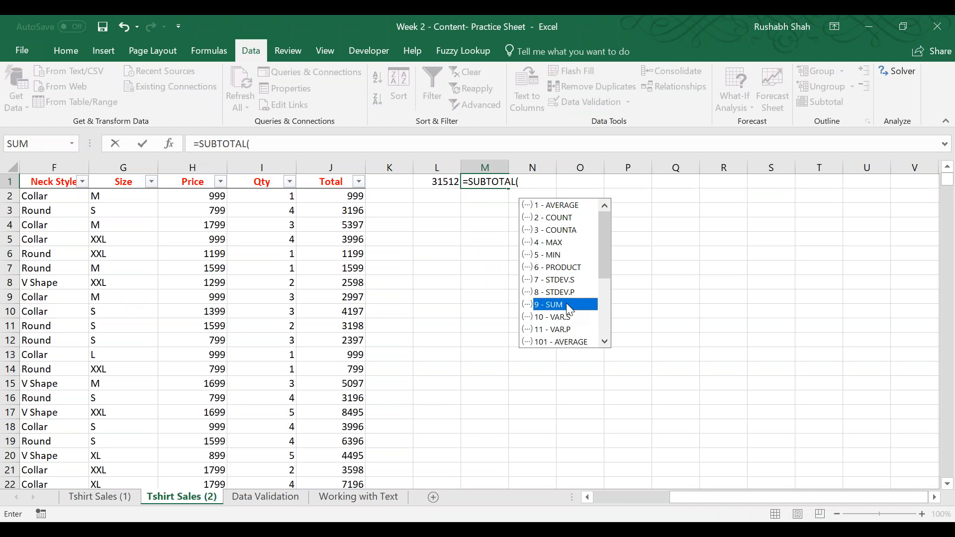
double_click(566, 305)
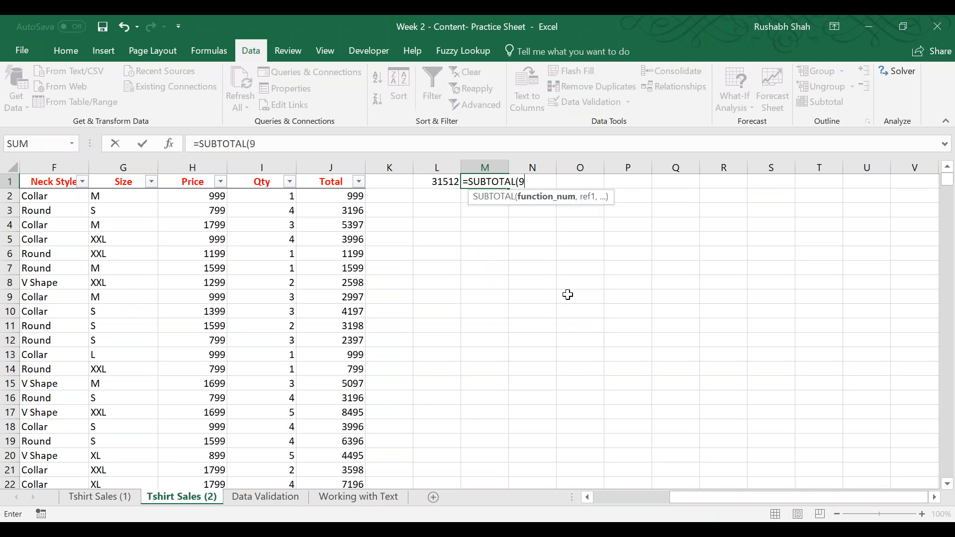
text(,)
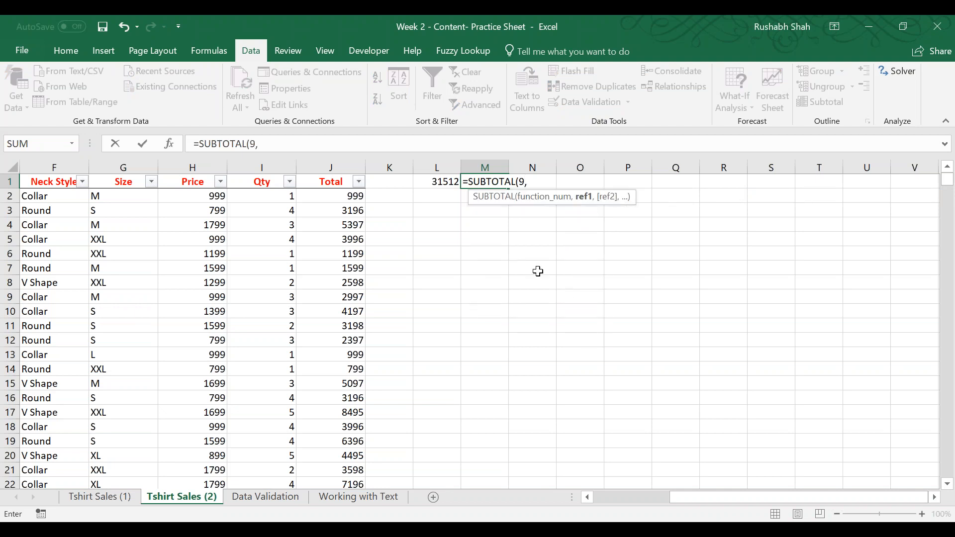
click(276, 196)
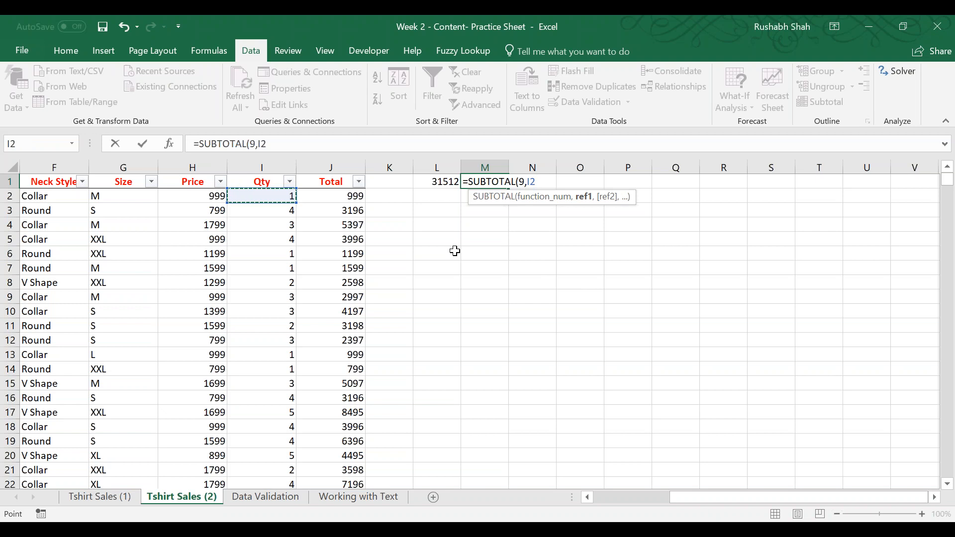
key(ctrl+shift+Down)
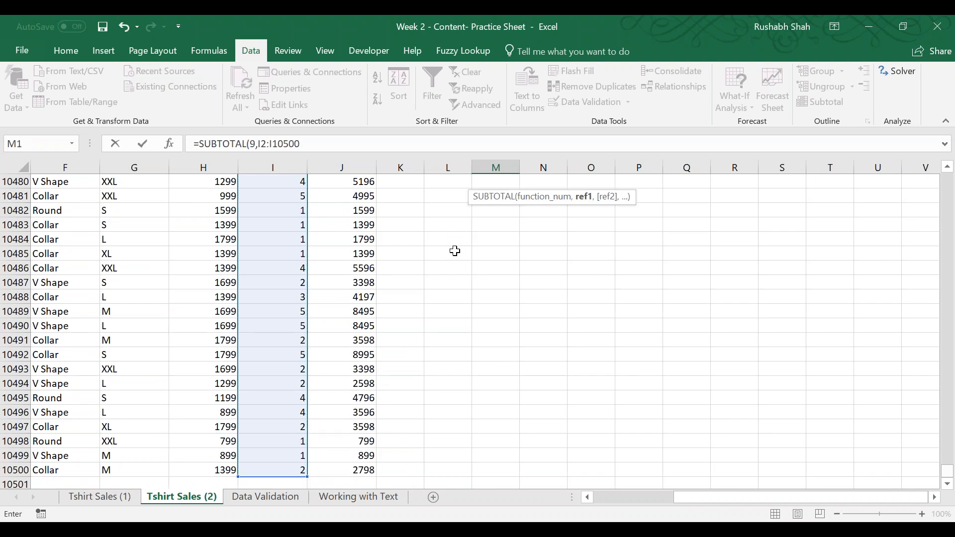
text())
key(ctrl+Return)
key(Left)
key(Right)
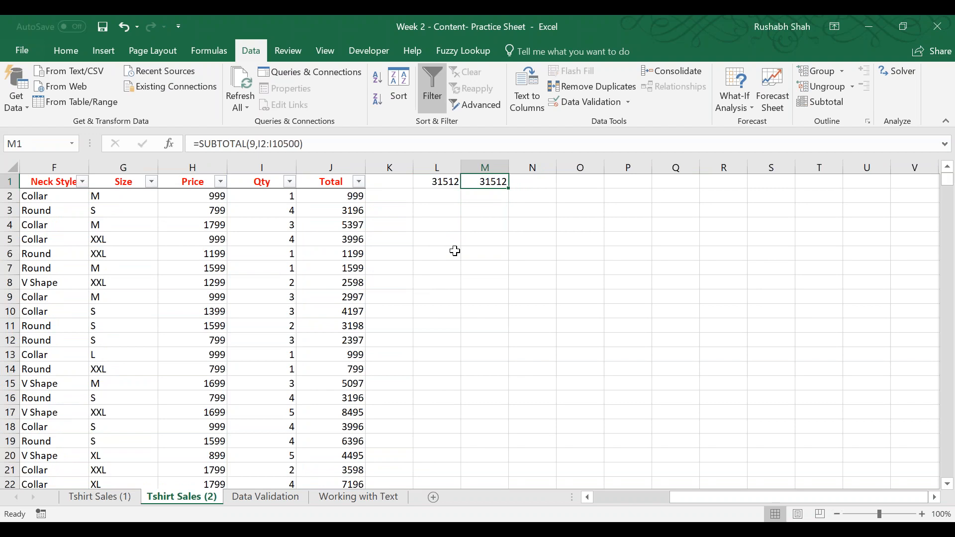
Review the arguments of the SUBTOTAL formula in cell M1 and leave it as entered.
double_click(485, 181)
click(576, 184)
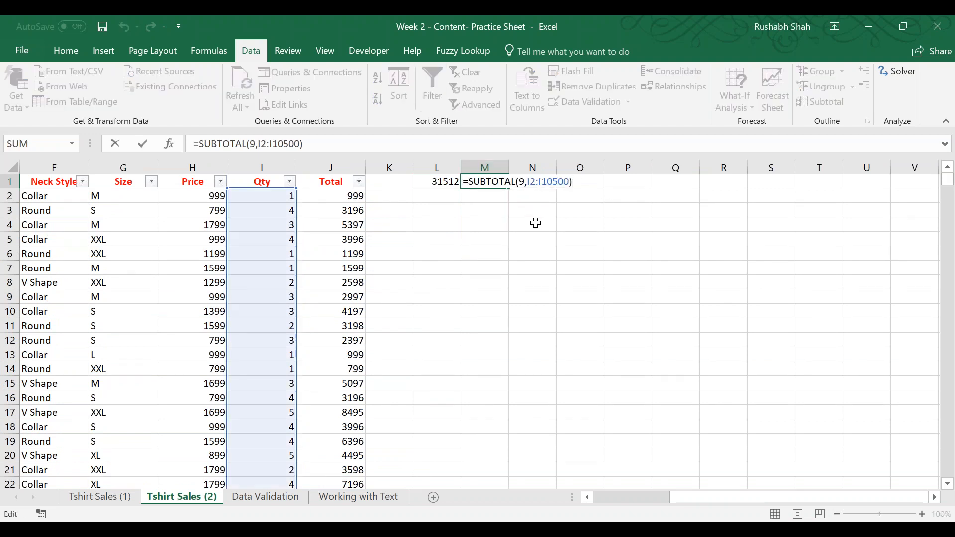
key(Return)
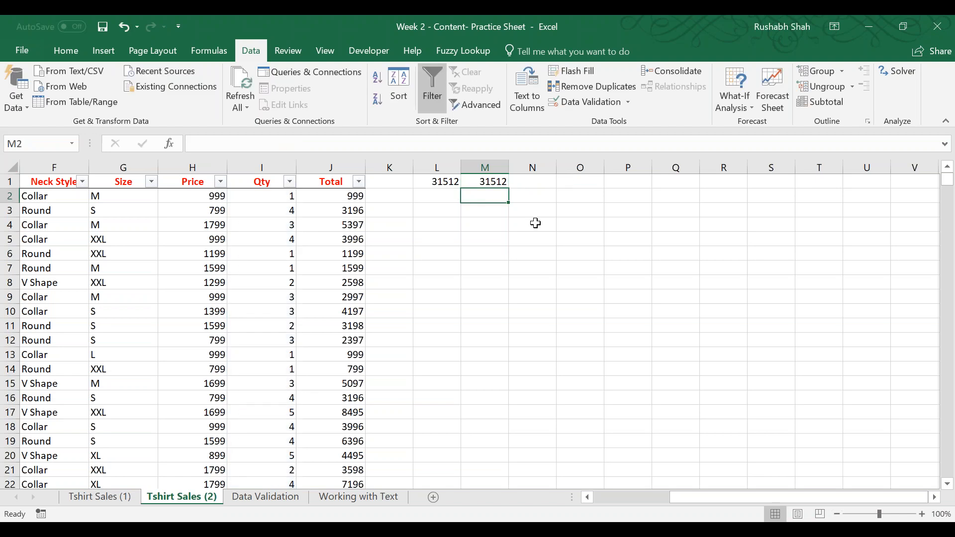
Filter the Neck Style column to show only Collar.
click(122, 182)
click(82, 181)
click(37, 325)
click(38, 337)
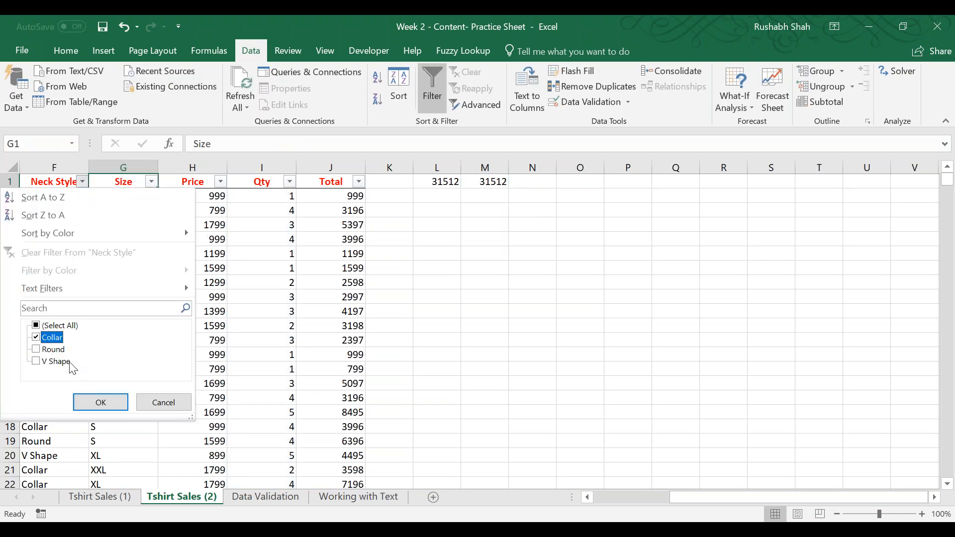
click(106, 407)
Highlight the SUBTOTAL result in cell M1 with a gold fill.
click(500, 182)
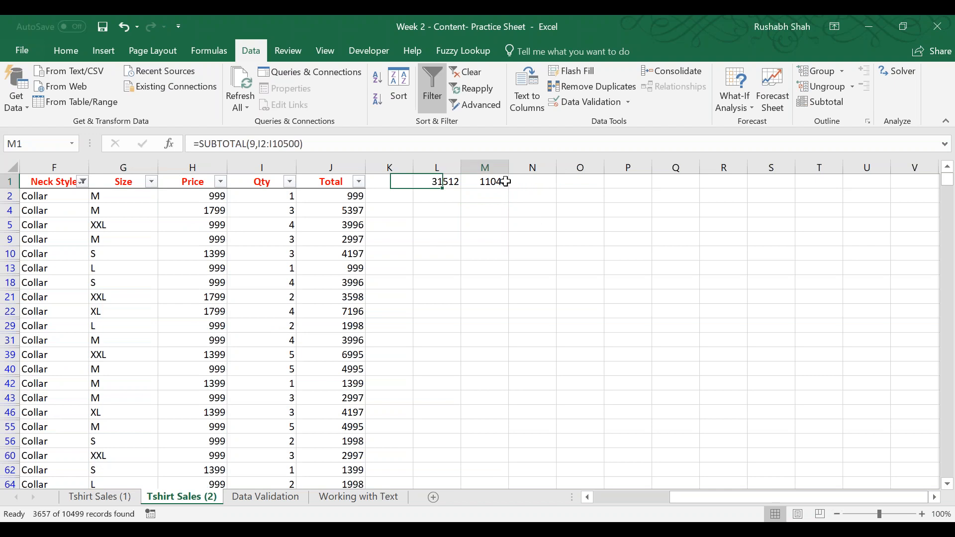
click(69, 52)
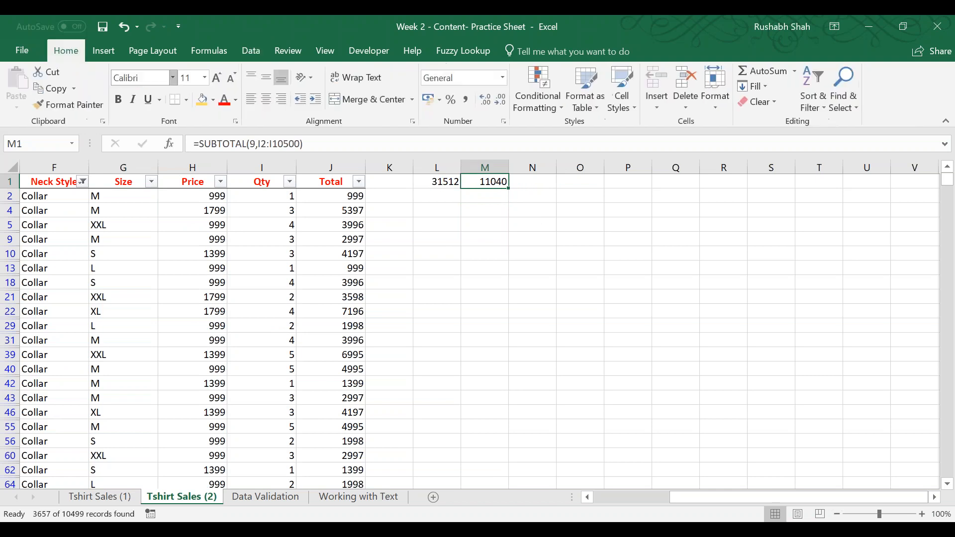
click(202, 100)
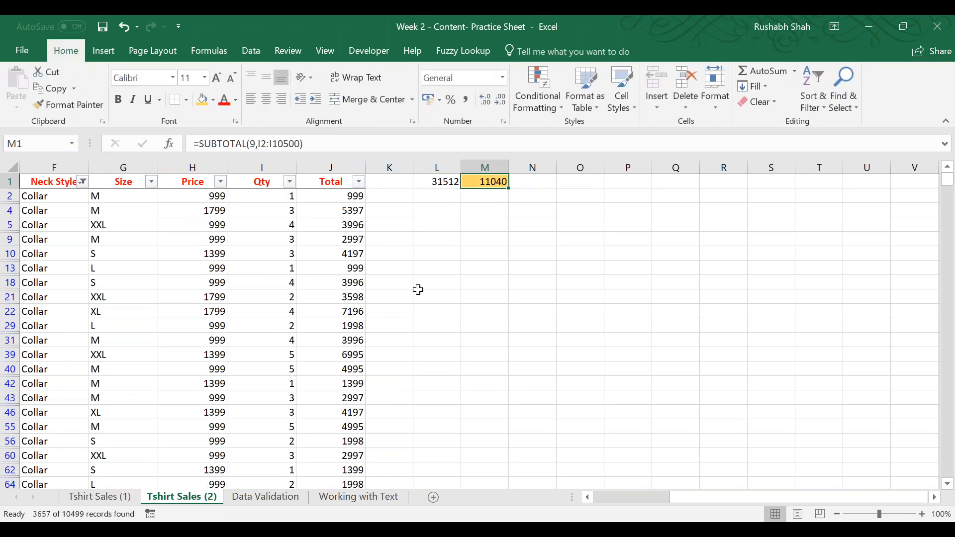
Check the SUBTOTAL formula in cell M1 against the filtered Collar rows.
click(54, 268)
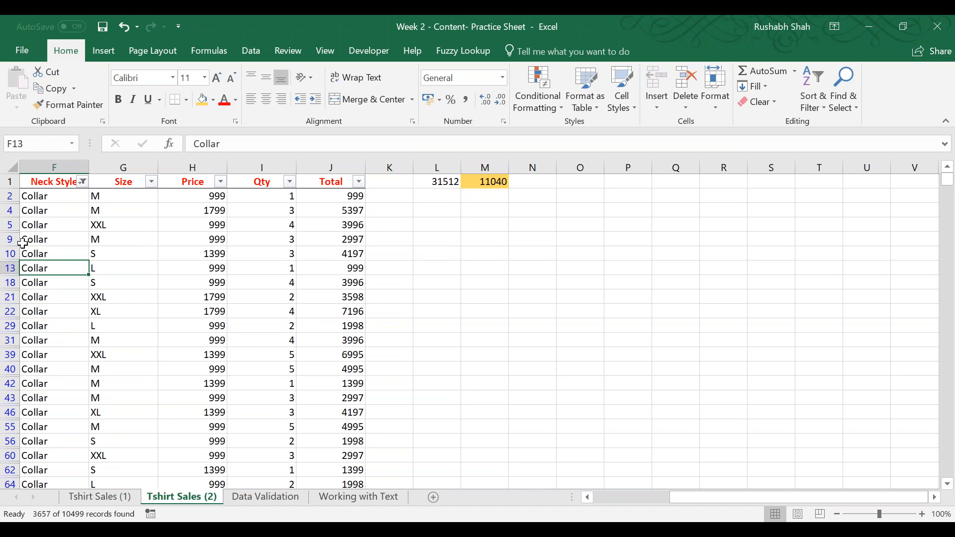
double_click(499, 182)
click(580, 239)
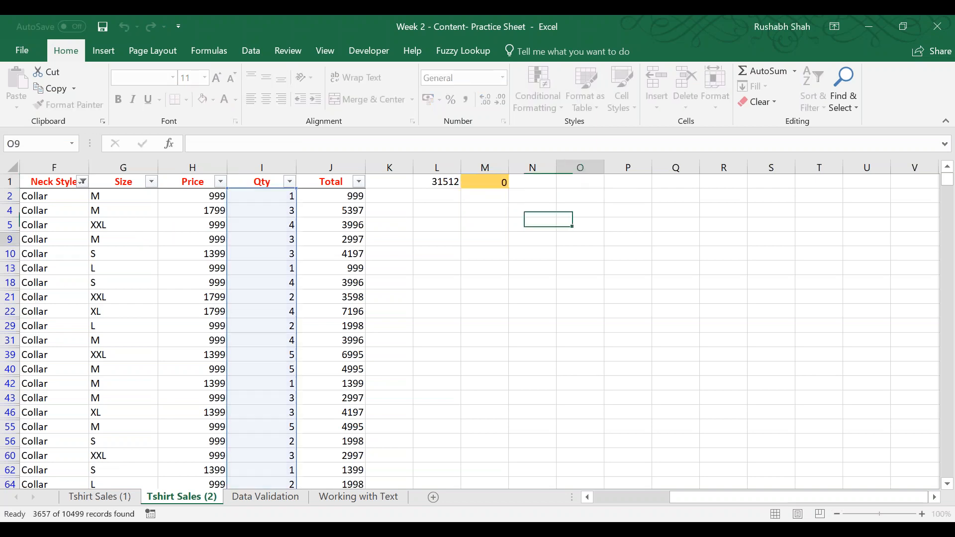
click(495, 176)
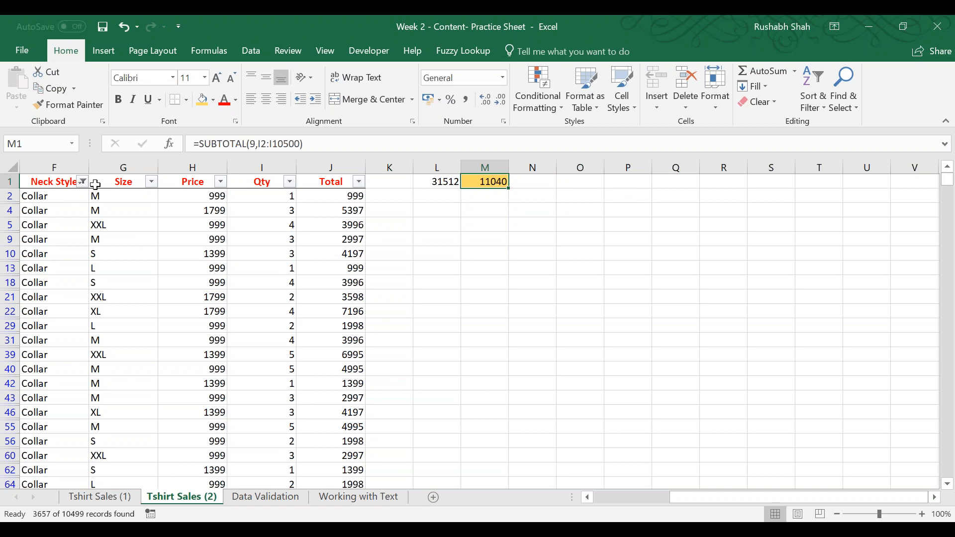
Clear the filter from the Neck Style column.
click(74, 182)
click(82, 182)
click(50, 250)
Filter the Size column to show only L.
click(150, 182)
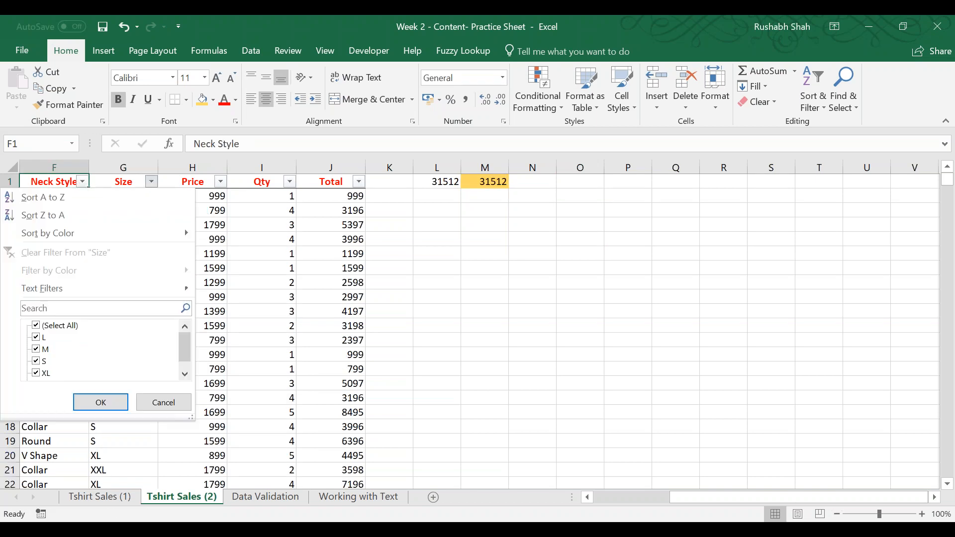
click(35, 326)
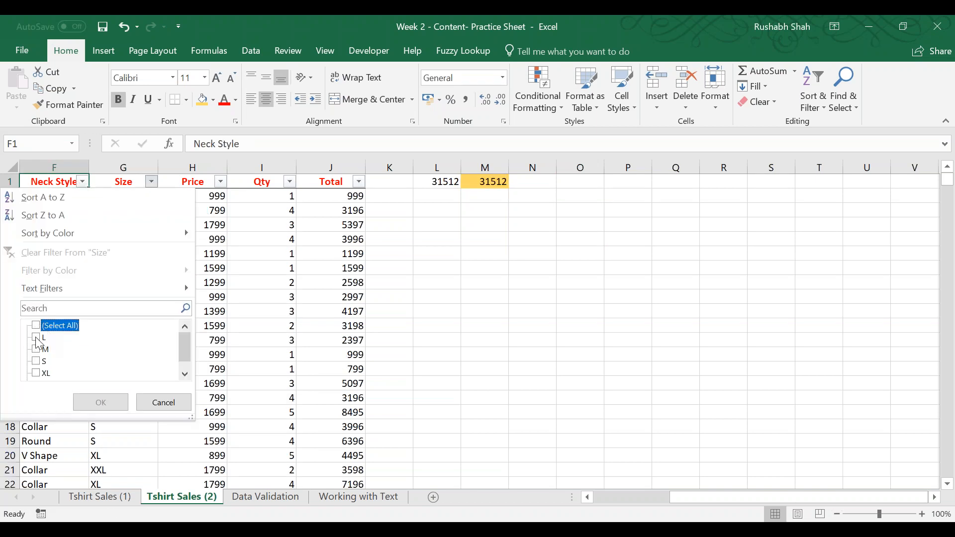
click(43, 338)
click(100, 402)
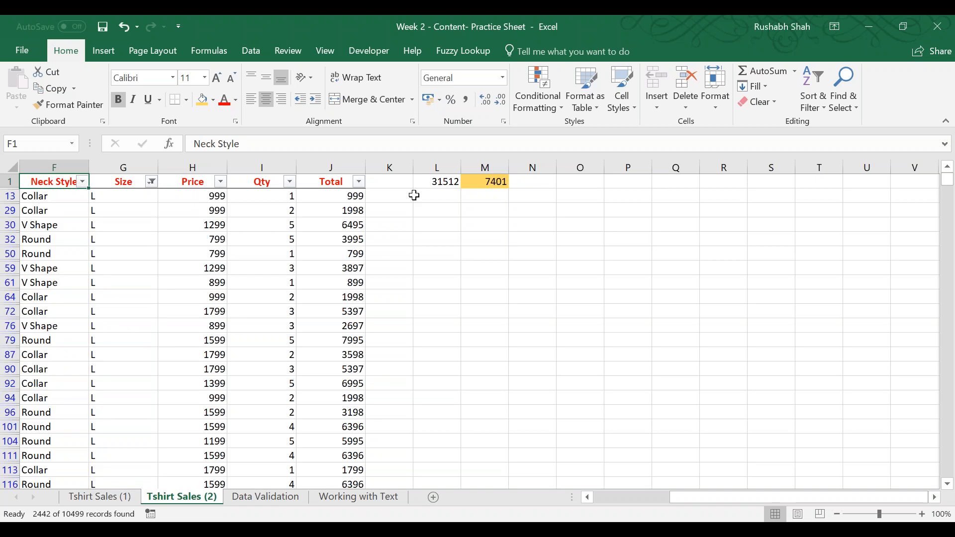
Review the SUBTOTAL formula in cell M1 with the Size column filtered to L.
double_click(500, 182)
click(586, 182)
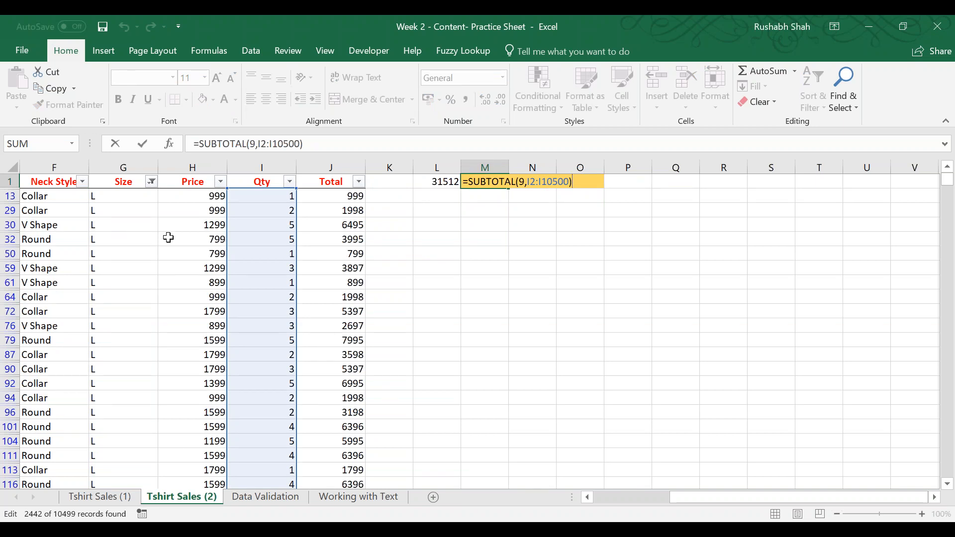
key(Tab)
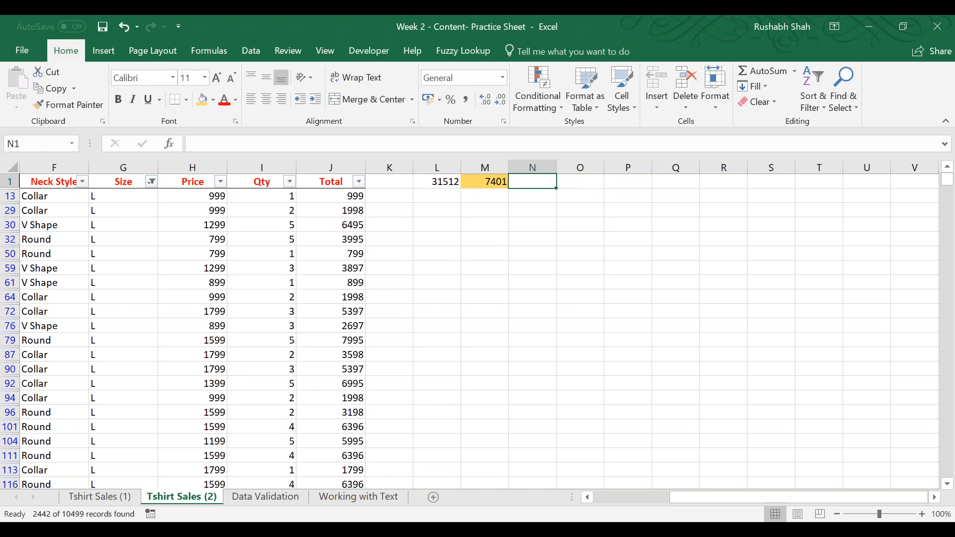
text(=SUBTOTAL()
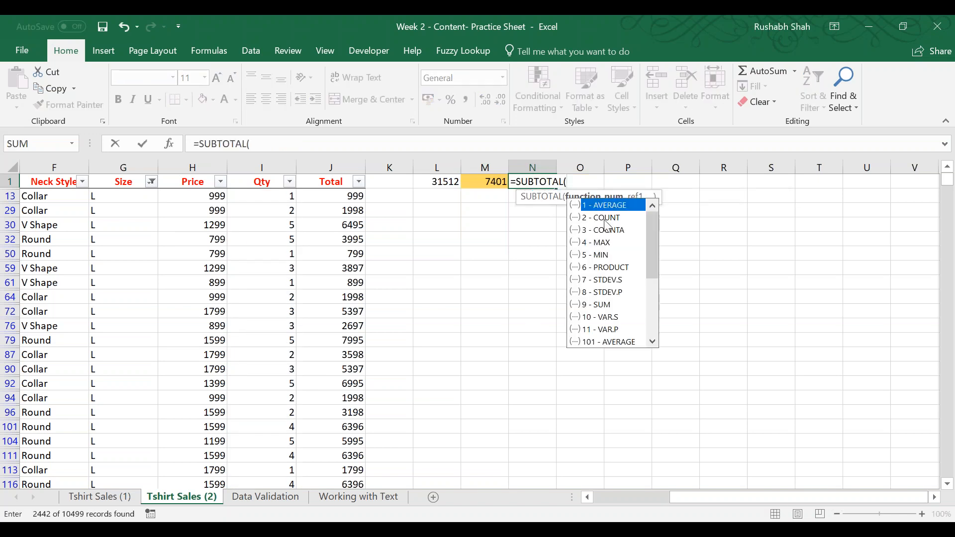
click(605, 222)
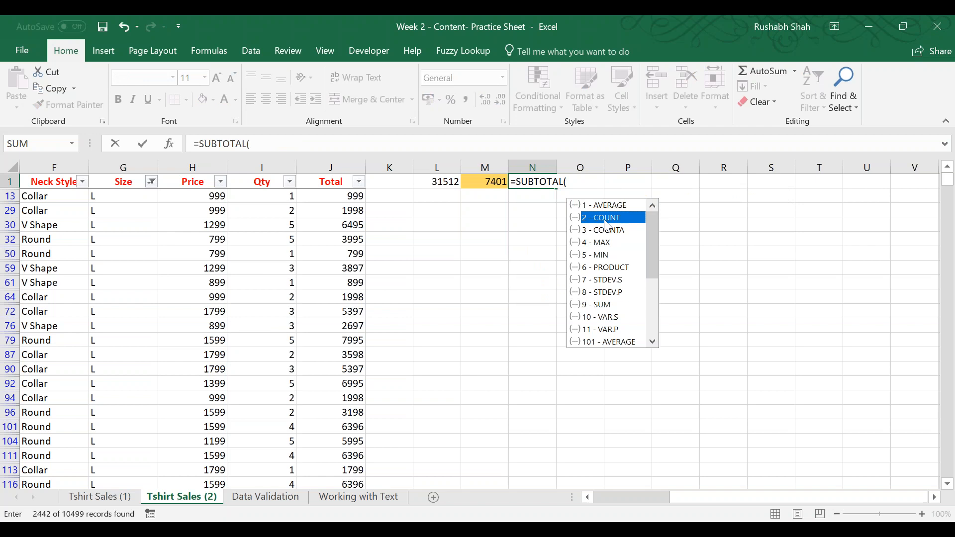
key(Tab)
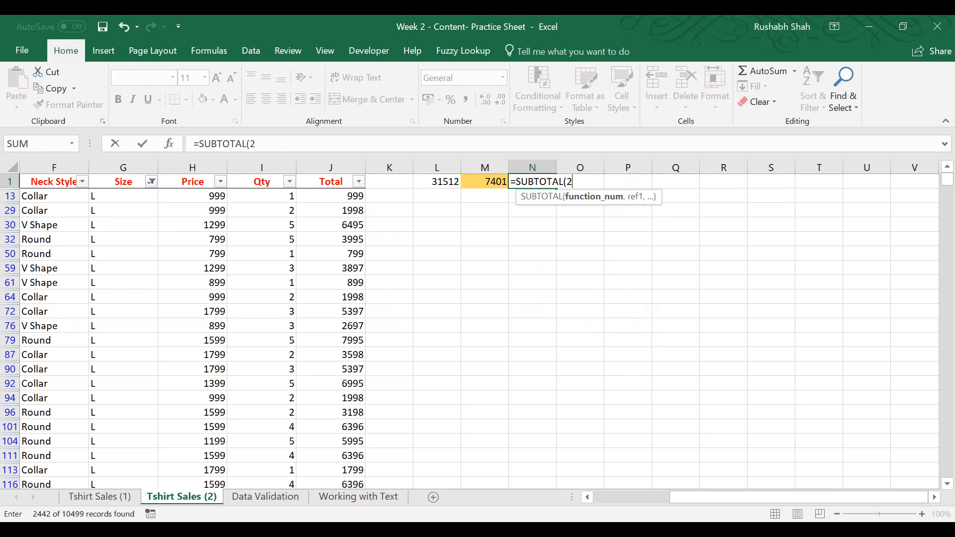
text(,)
key(Left)
key(Left)
key(Left)
key(Left)
key(Left)
key(Left)
key(Left)
key(Left)
key(Left)
key(Left)
key(Left)
key(Left)
key(Left)
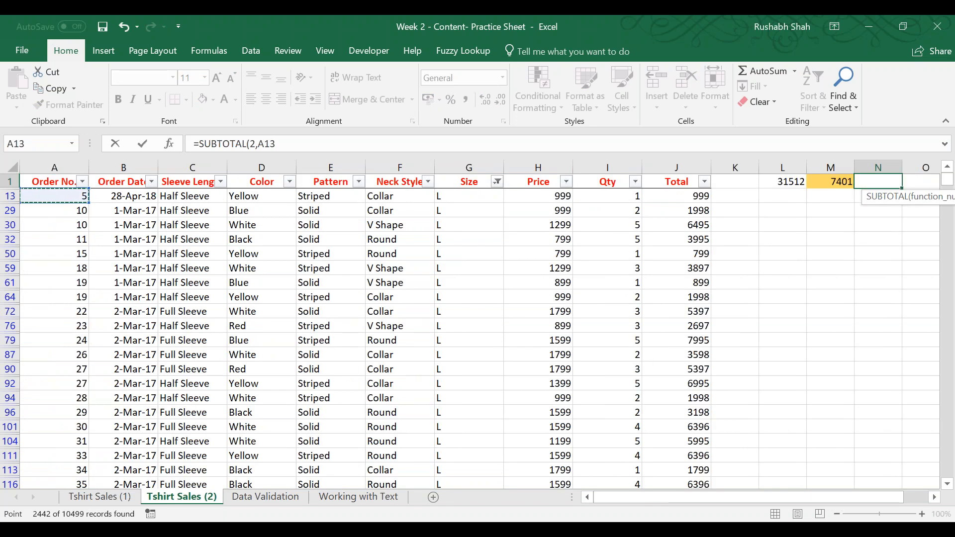
key(ctrl+shift+Down)
key(ctrl+Up)
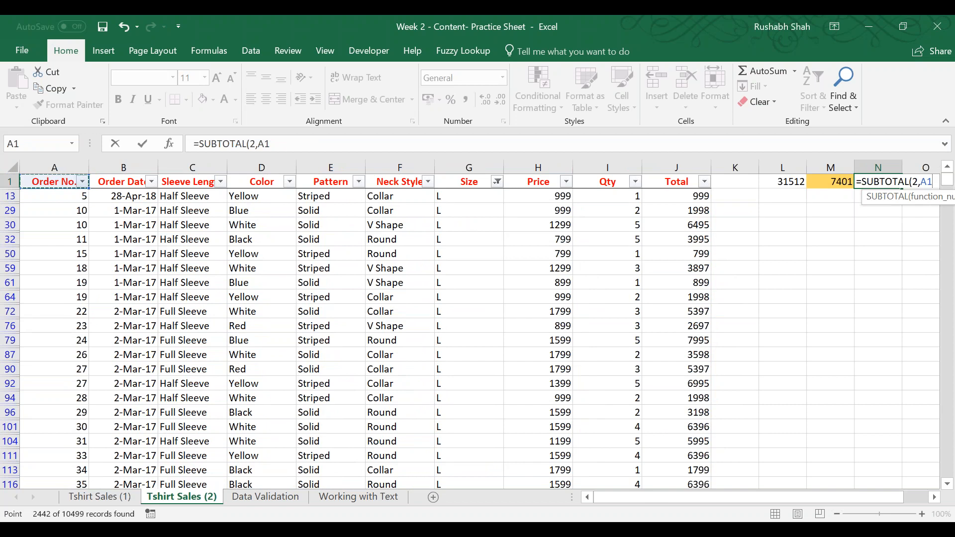
key(Escape)
Clear the Size filter so that all T-shirt sales rows are shown.
click(399, 210)
click(251, 50)
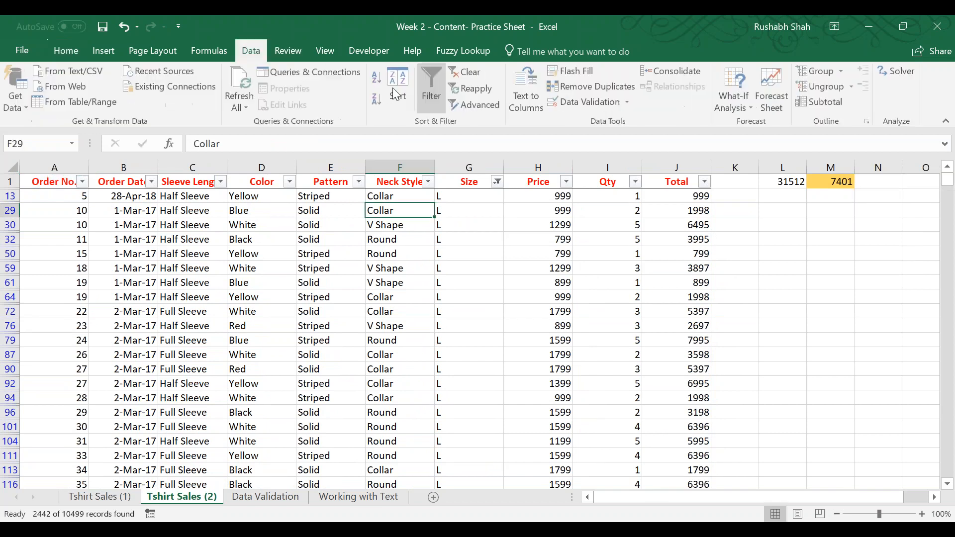
click(455, 73)
Enter =SUBTOTAL(2,A2:A10500) in cell N1 to count the visible order numbers.
key(ctrl+Up)
key(Right)
key(Right)
key(Right)
key(Right)
key(Right)
key(Right)
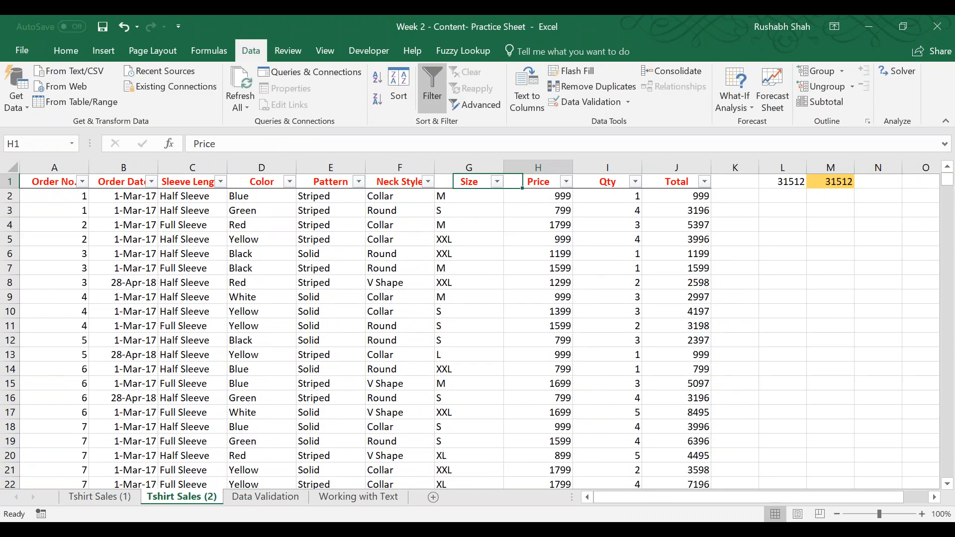
key(Right)
key(Right)
key(Right)
key(Right)
key(Right)
key(Right)
key(Right)
key(Right)
key(Right)
key(Left)
key(Left)
key(Left)
key(Left)
key(Left)
key(Left)
key(Left)
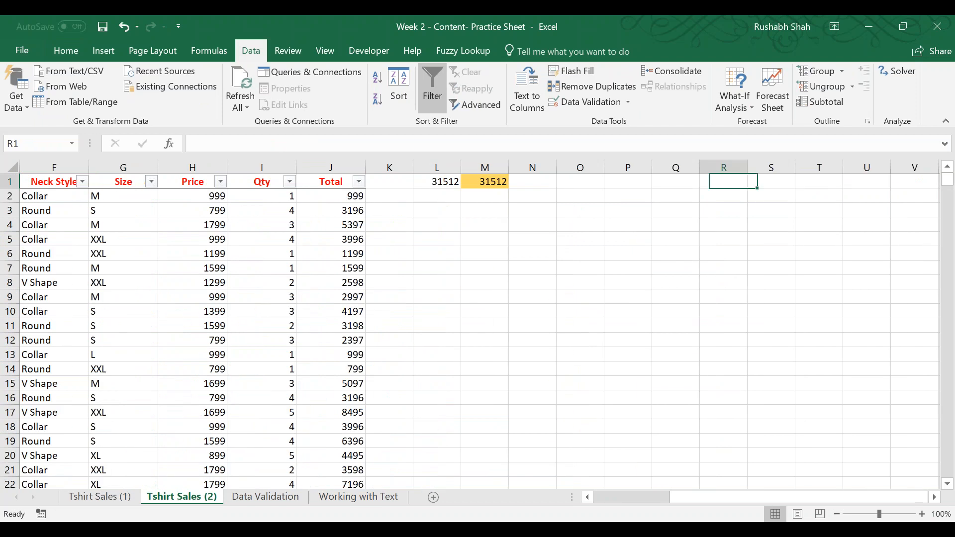
text(=sub)
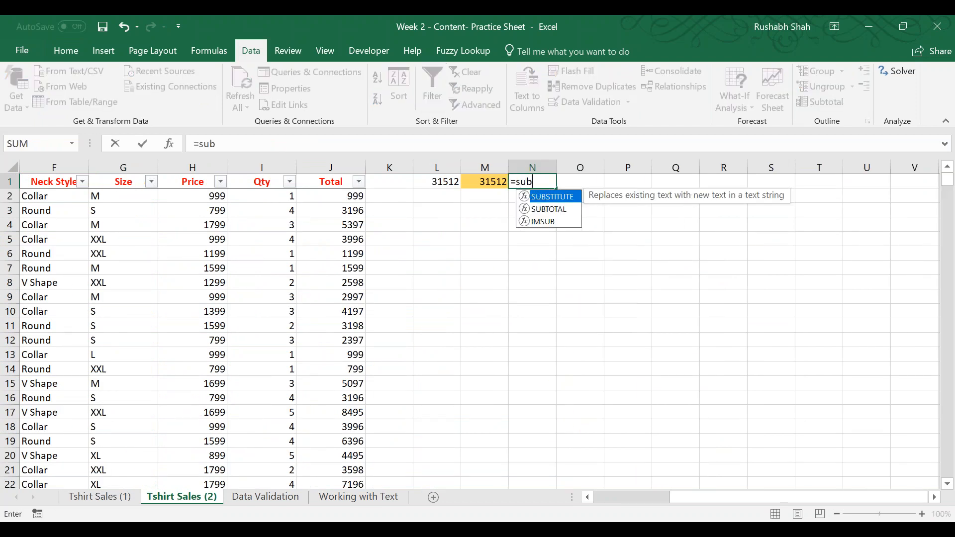
key(Down)
key(Tab)
click(617, 218)
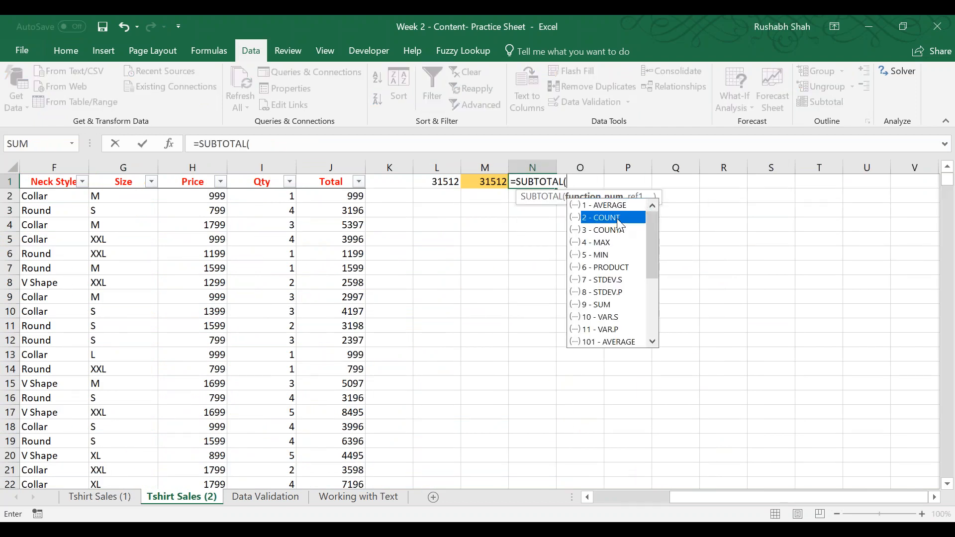
key(Tab)
text(,)
key(Left)
Enter =SUBTOTAL(4,J2:J10500) in cell O1 to get the maximum visible Total.
key(Left)
key(Left)
key(Left)
key(ctrl+Left)
key(Down)
key(ctrl+shift+Down)
key(Tab)
key(Right)
key(Right)
key(Right)
key(Right)
key(Right)
key(Right)
key(Right)
key(Left)
key(Left)
key(Left)
key(Left)
key(Left)
key(Left)
key(Left)
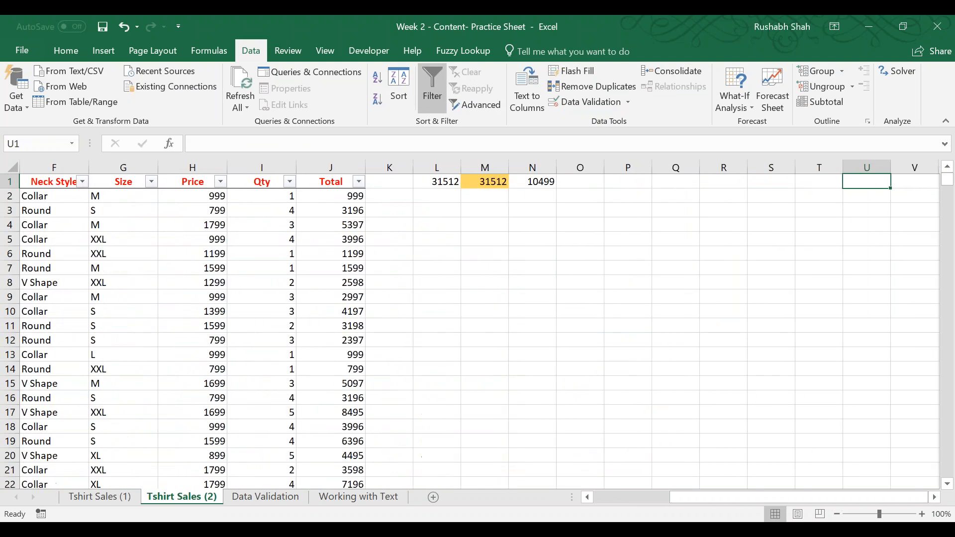
text(=sub)
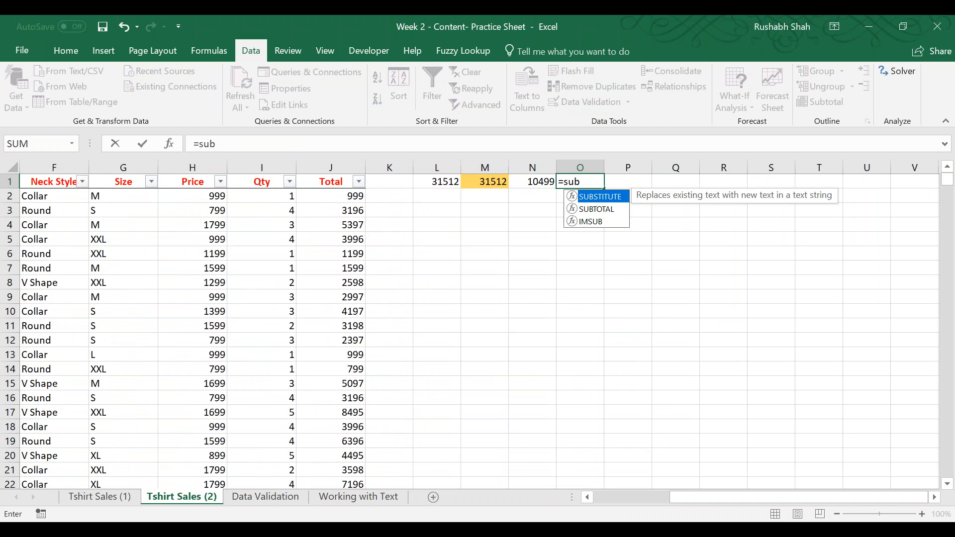
key(Down)
key(Tab)
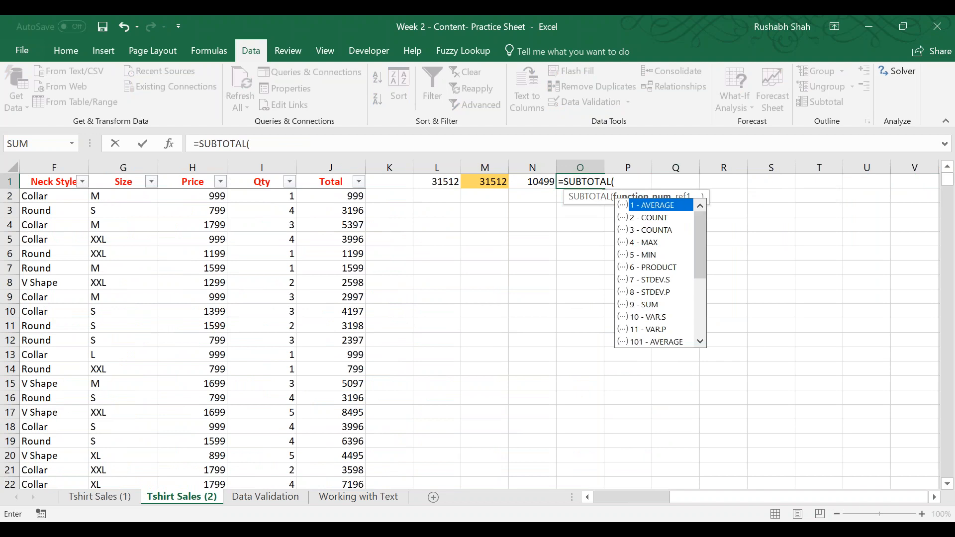
click(659, 243)
key(Tab)
text(,)
key(Left)
key(Left)
key(Left)
key(Left)
key(Left)
key(Down)
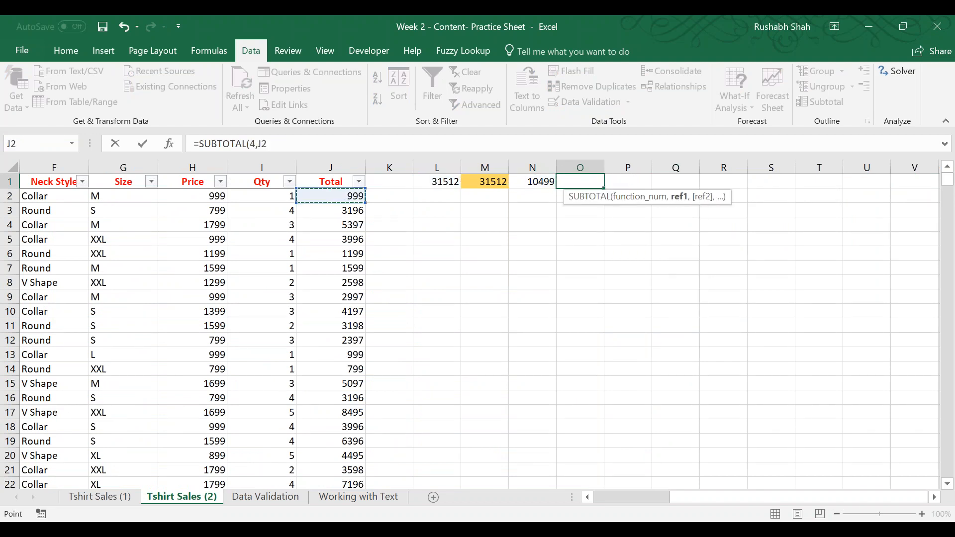
key(ctrl+shift+Down)
text())
scroll(467, 328, up, 8)
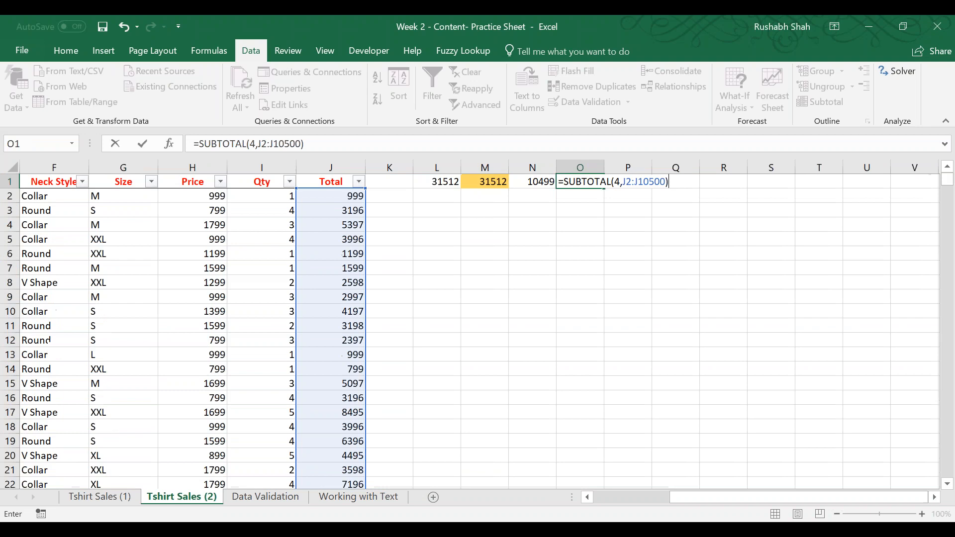
key(Return)
key(Left)
key(Up)
Filter the Size column to show only XXL.
click(161, 227)
click(150, 181)
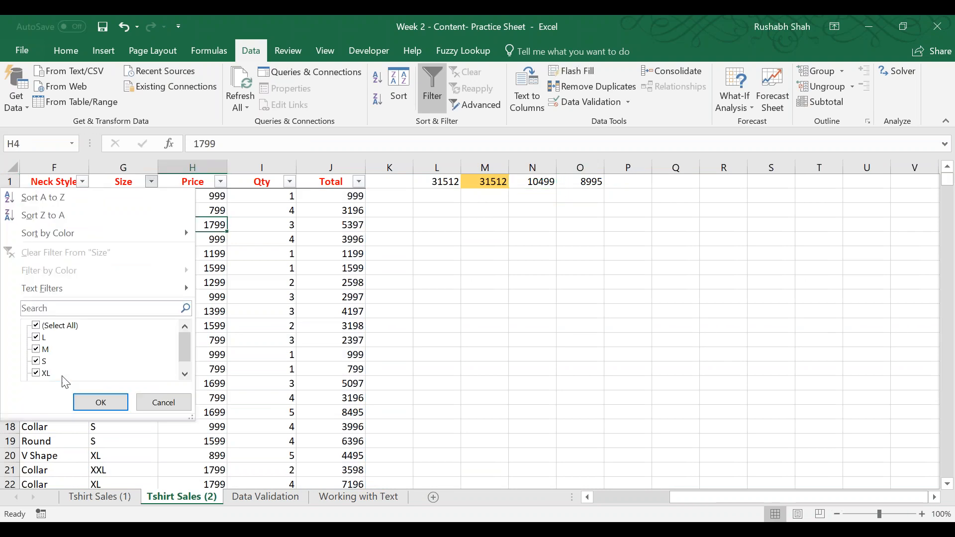
click(37, 325)
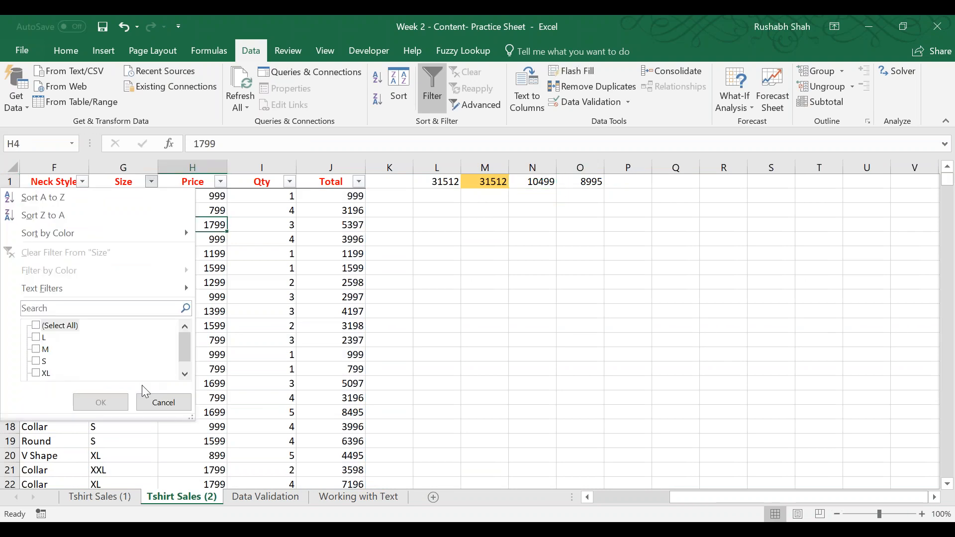
click(185, 375)
click(37, 373)
click(79, 402)
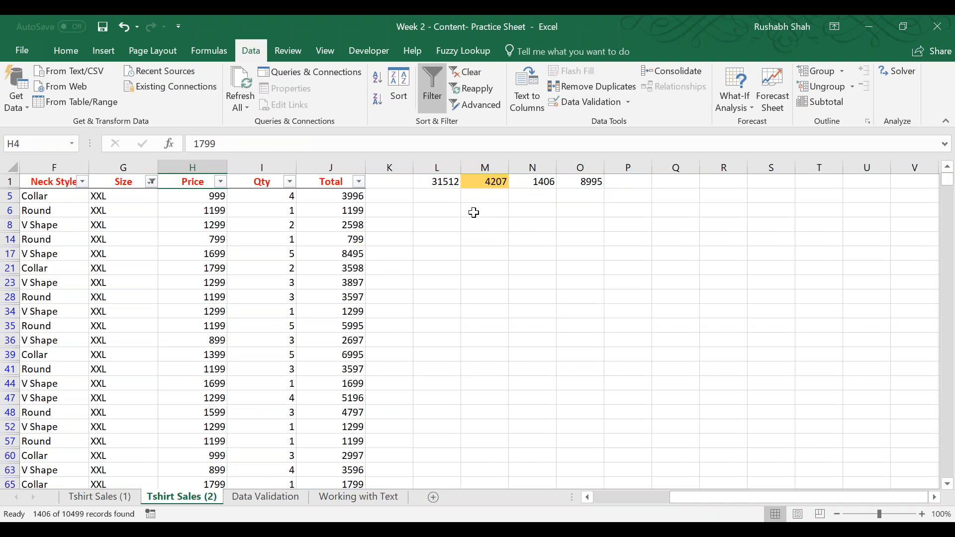
Check the sum, count and maximum SUBTOTAL formulas in cells M1, N1 and O1 against the filtered XXL rows.
click(499, 184)
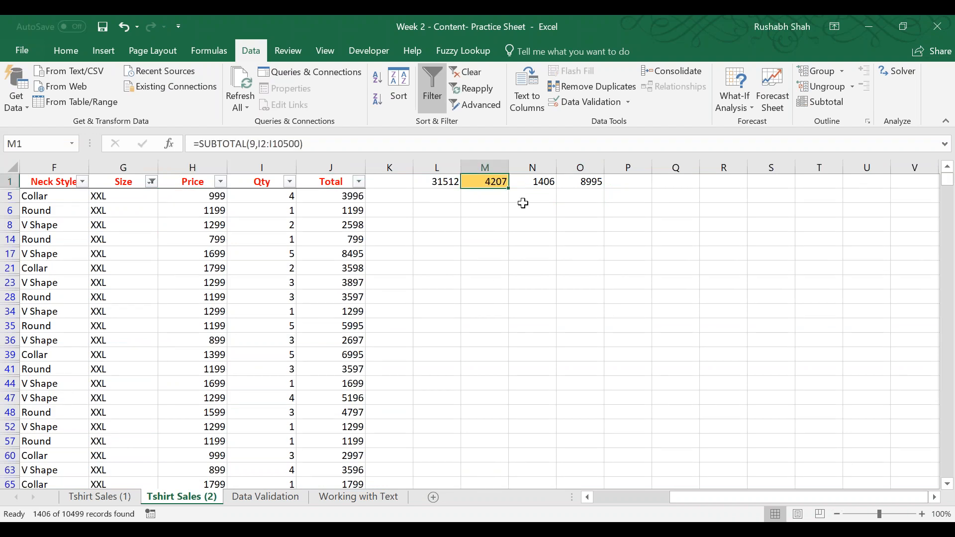
click(532, 183)
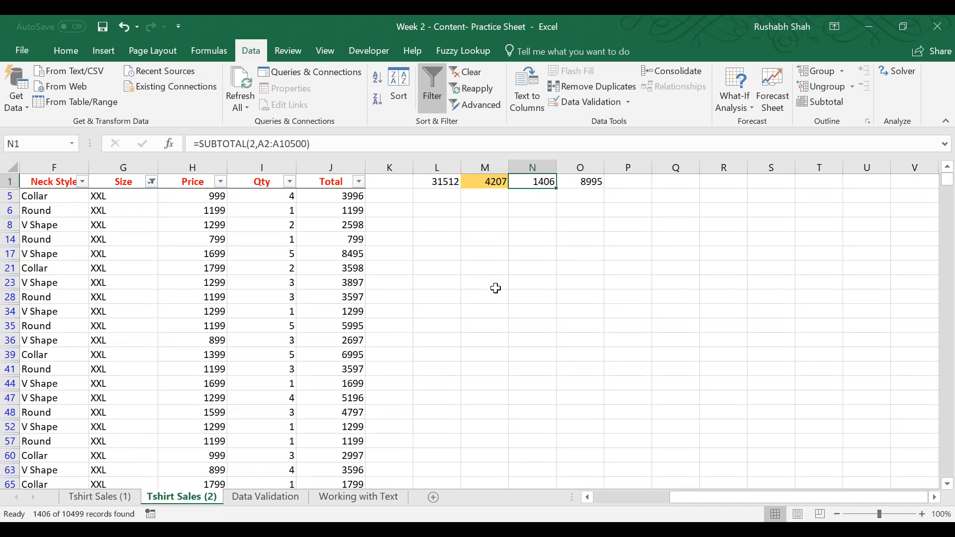
click(580, 182)
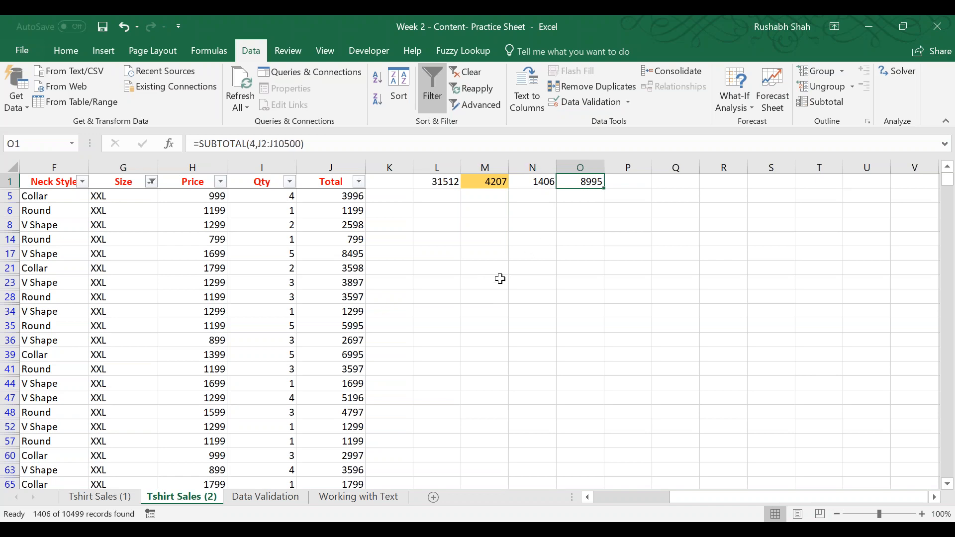
double_click(542, 181)
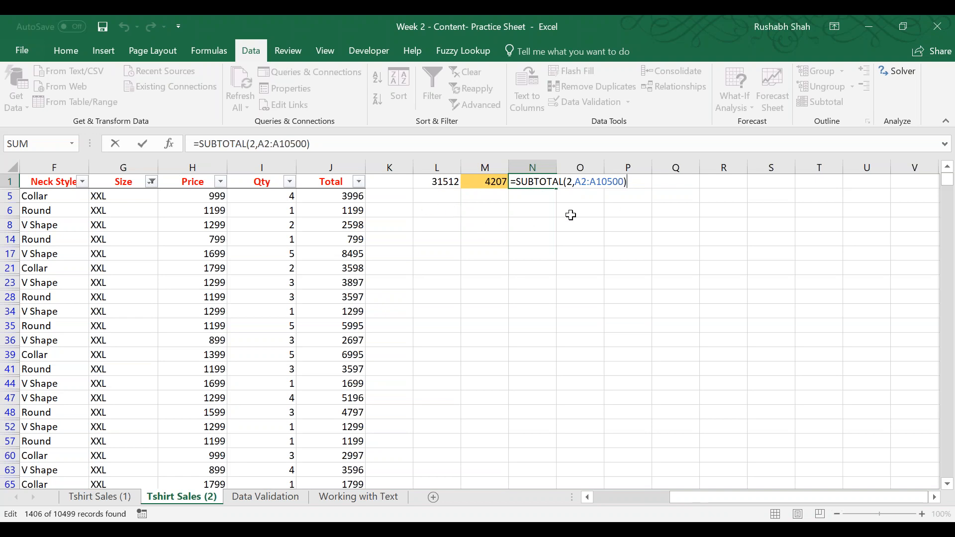
key(Return)
key(Right)
key(Up)
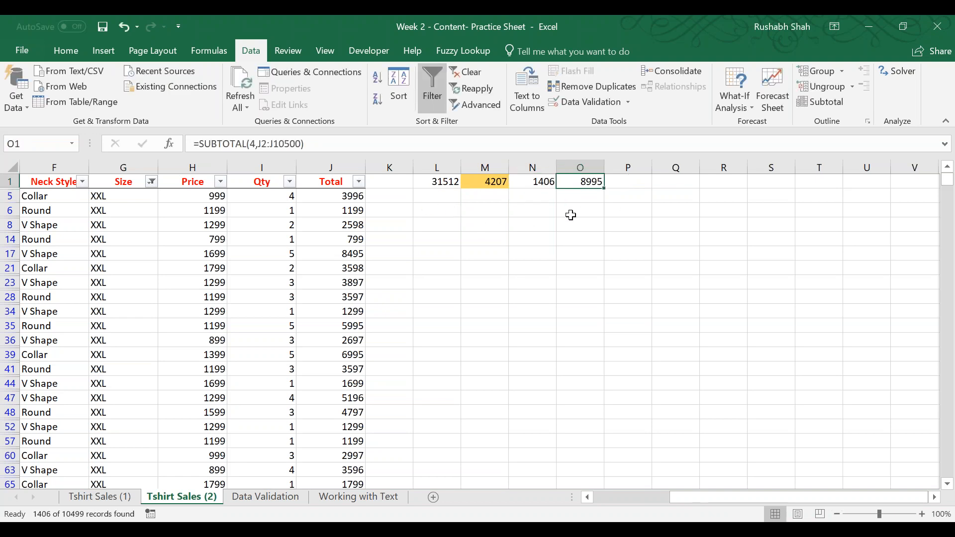
key(F2)
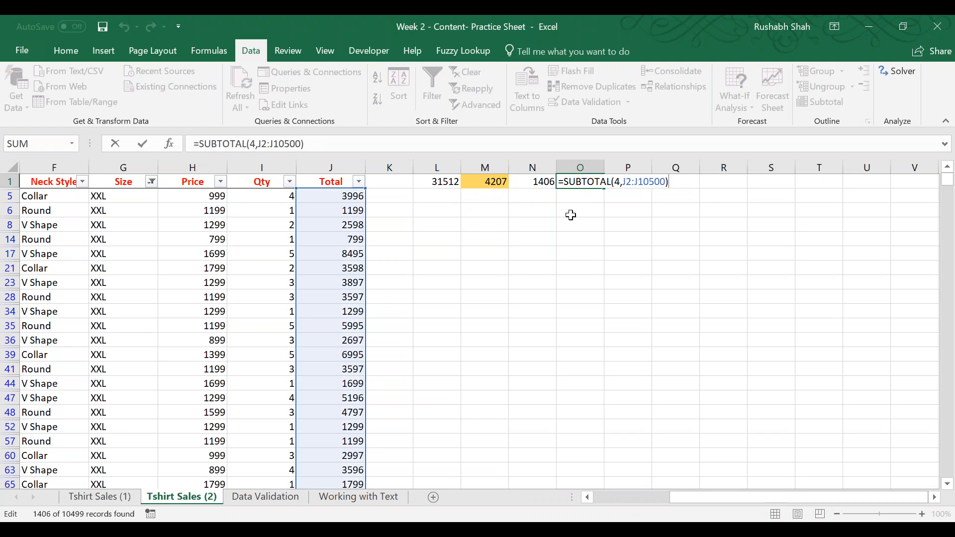
key(Return)
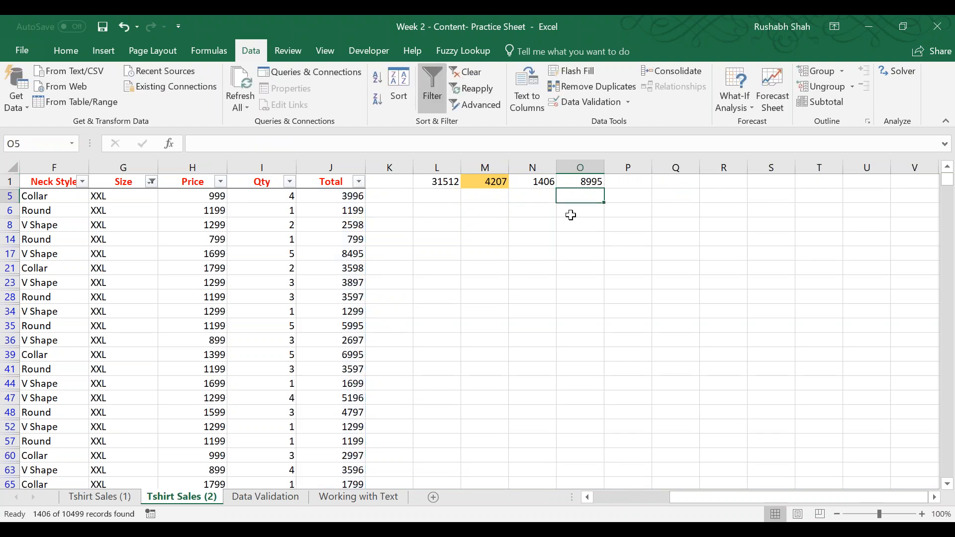
Examine the SUBTOTAL function numbers 1 to 11 and 101 to 111 in a trial formula in cell P1, then discard it.
key(Right)
key(Up)
text(=subt)
key(Tab)
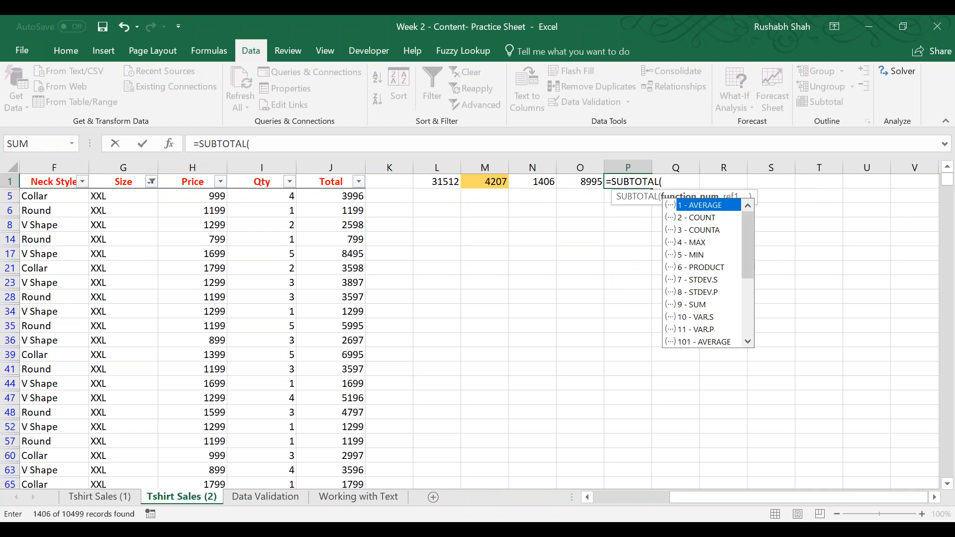
drag(745, 242, 751, 315)
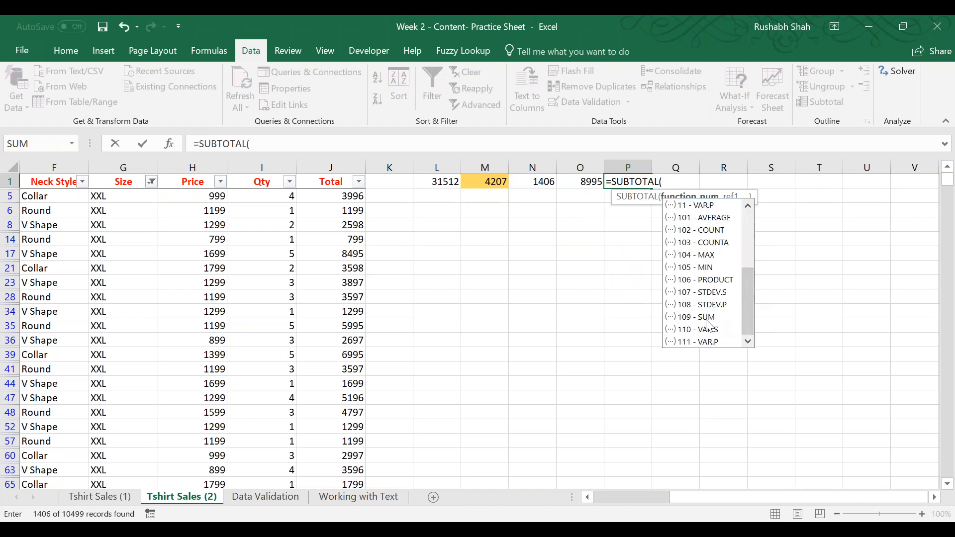
drag(750, 305, 753, 249)
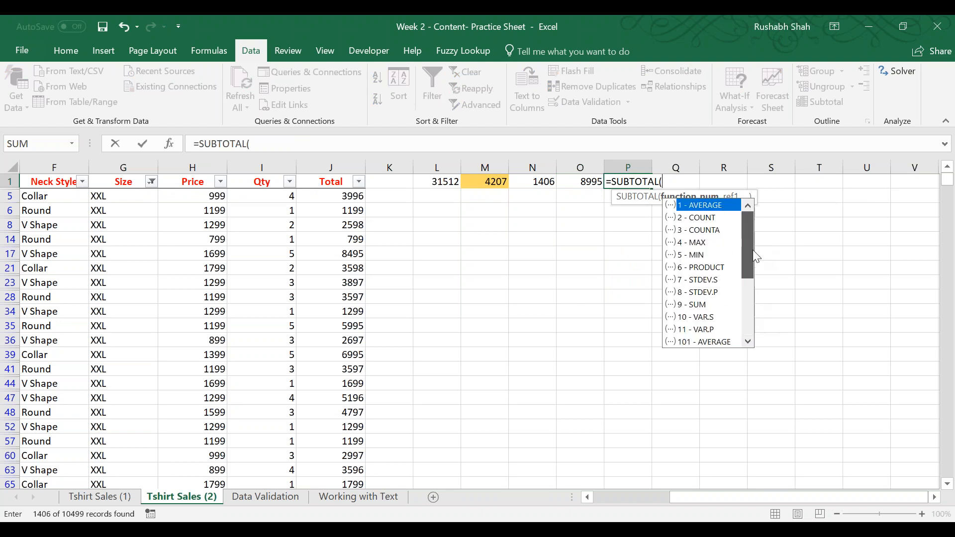
click(705, 308)
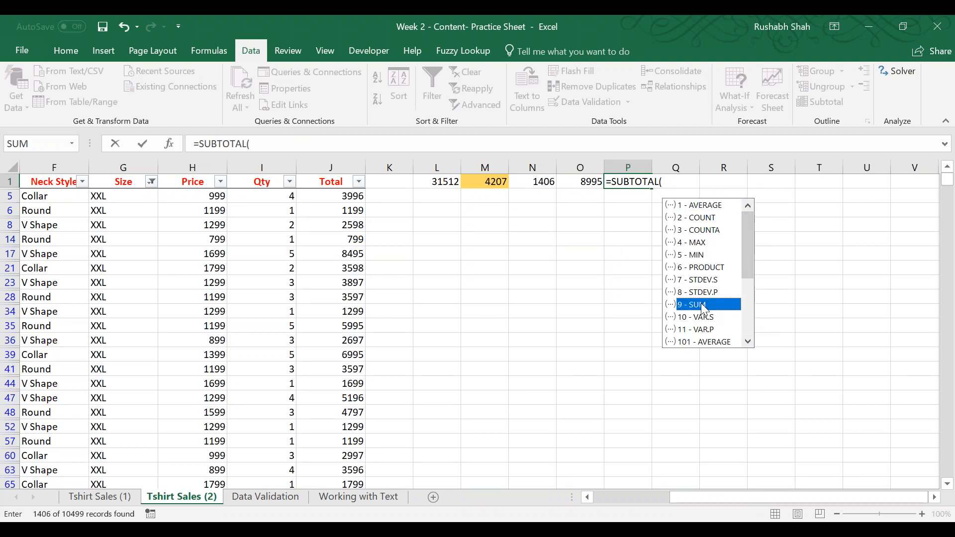
drag(749, 257, 748, 279)
click(719, 309)
click(715, 321)
click(711, 333)
click(709, 343)
drag(743, 286, 741, 331)
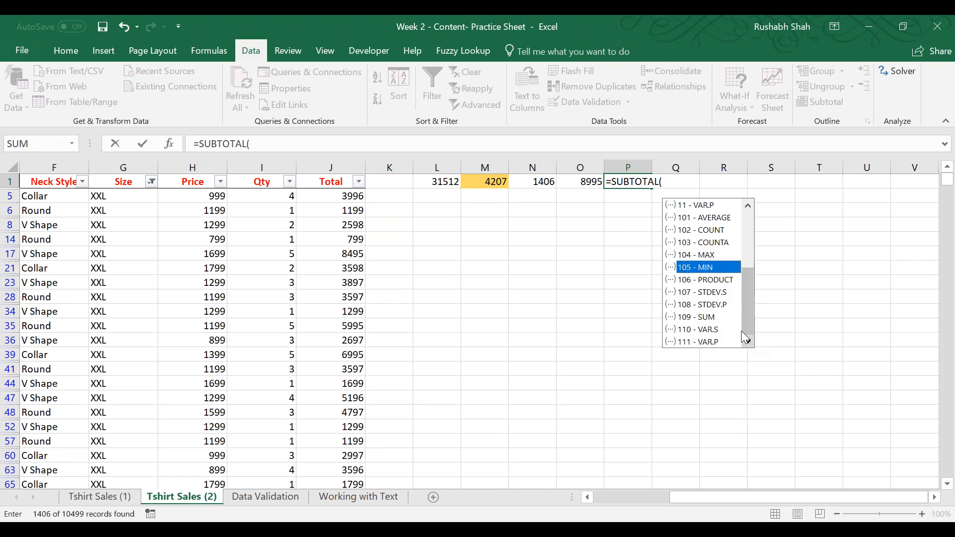
double_click(722, 320)
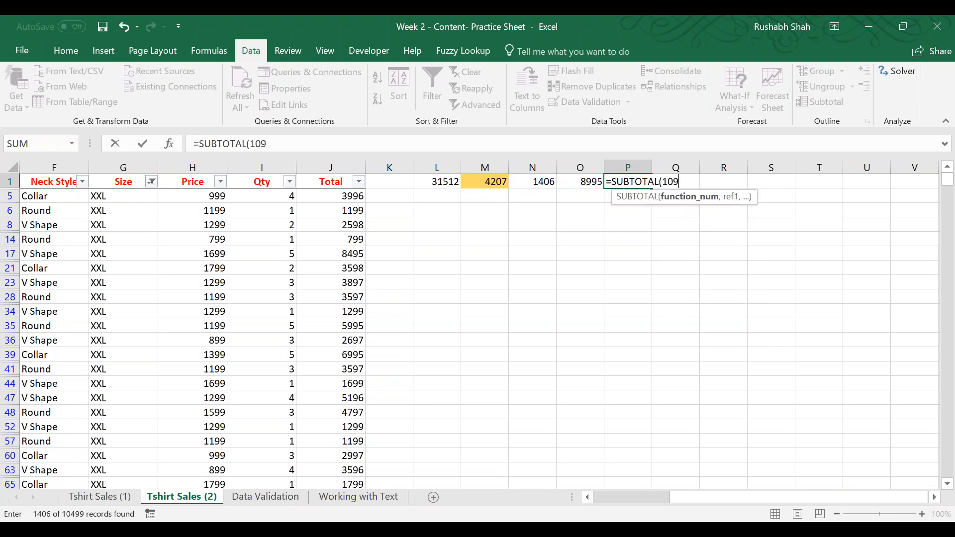
key(BackSpace)
key(Escape)
key(Escape)
Review the maximum SUBTOTAL formula in cell O1 and its Total column range.
key(Left)
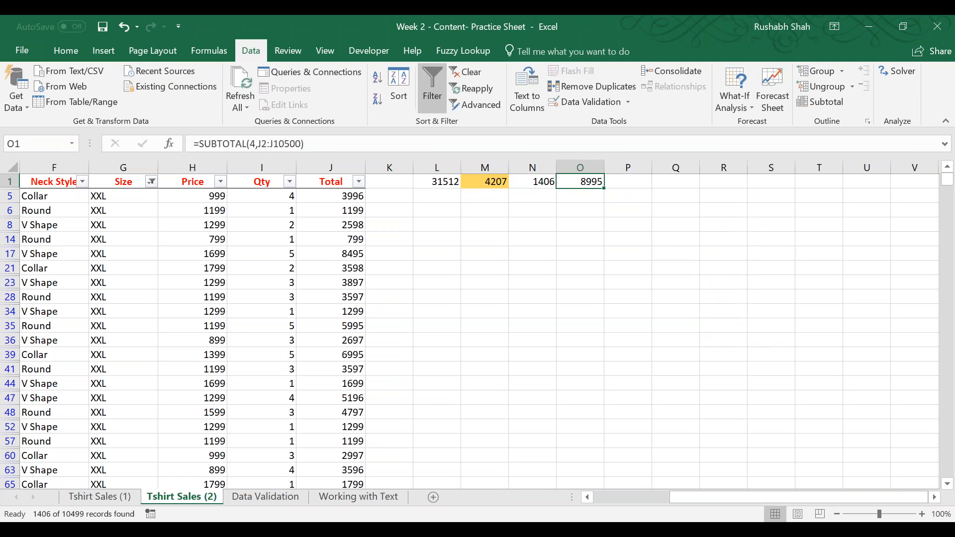
key(F2)
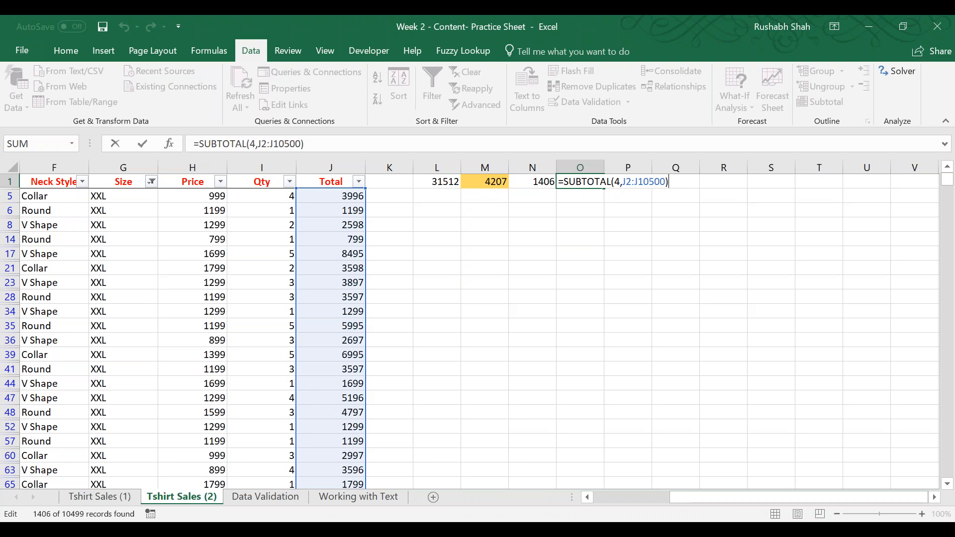
key(Return)
key(Up)
key(Left)
key(Left)
key(Left)
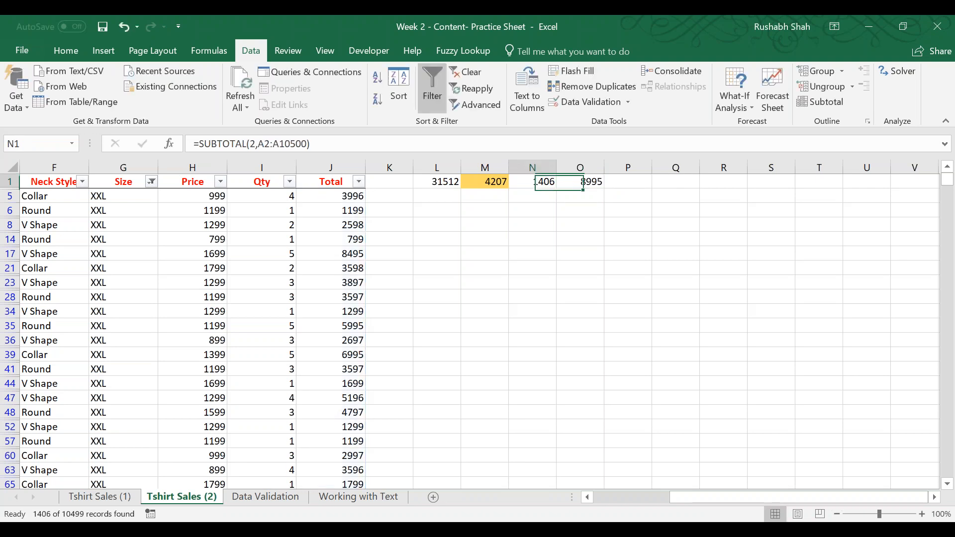
Compare the SUM formula in cell L1 with the SUBTOTAL count in N1 and the SUBTOTAL sum in M1.
key(F2)
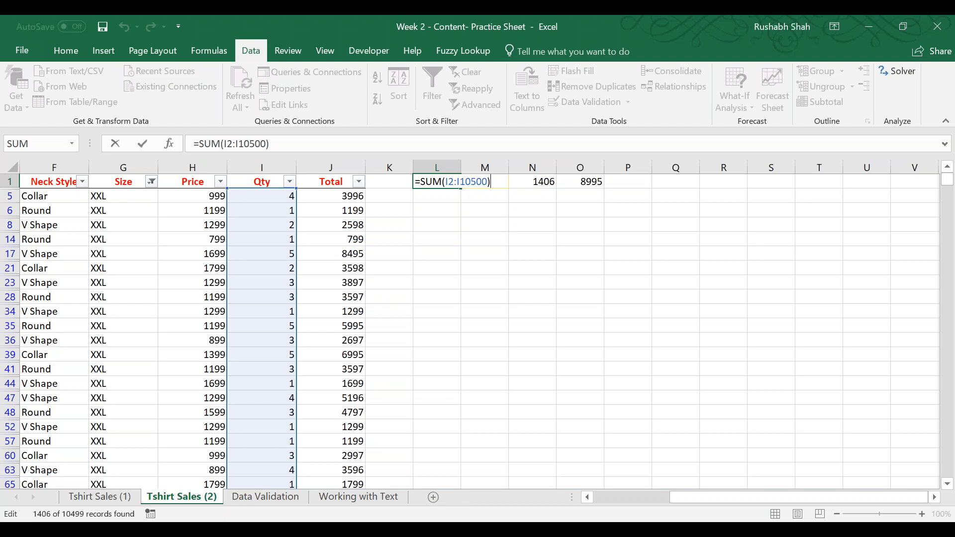
key(Return)
key(Up)
key(Right)
key(Right)
key(F2)
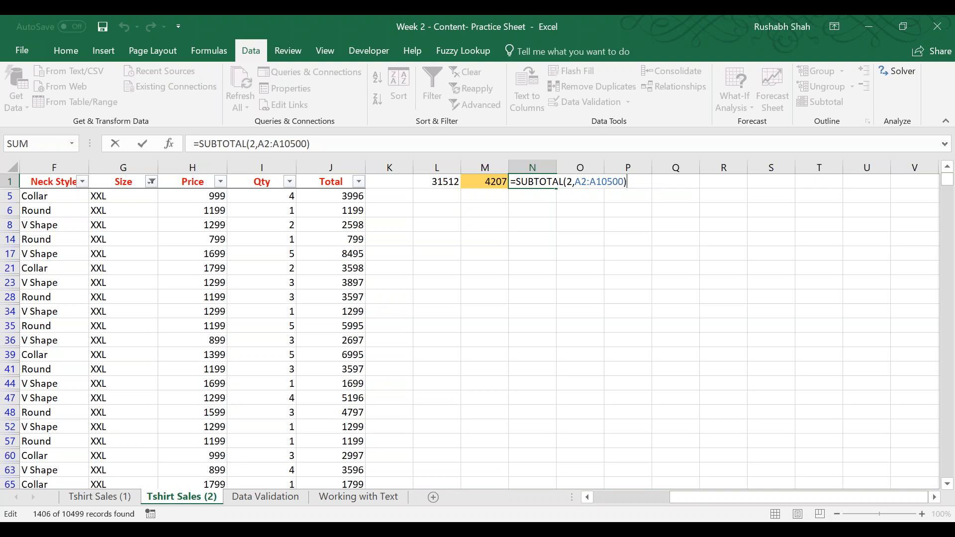
key(Return)
key(Up)
key(Left)
key(F2)
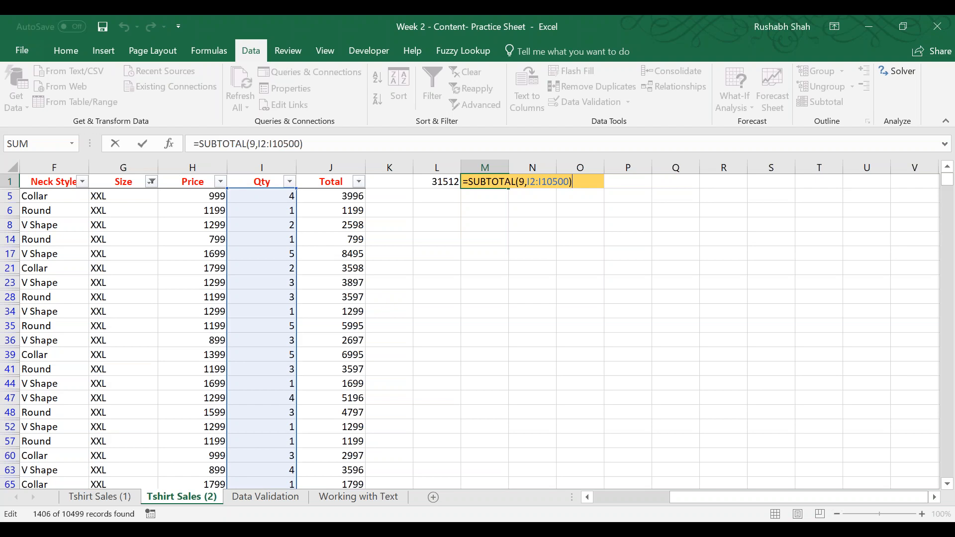
key(Return)
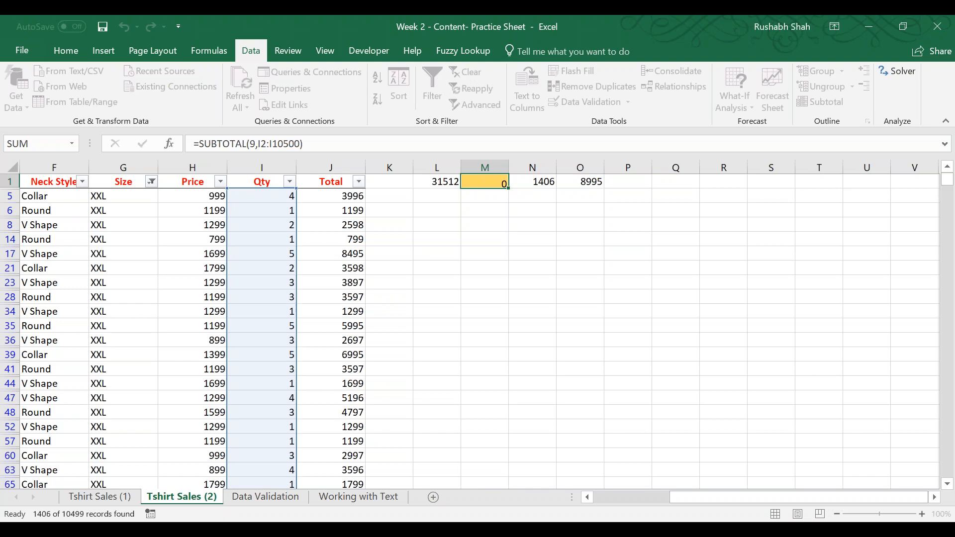
Return to cell A1 and save the workbook.
key(ctrl+Left)
key(ctrl+Left)
key(ctrl+Up)
key(ctrl+s)
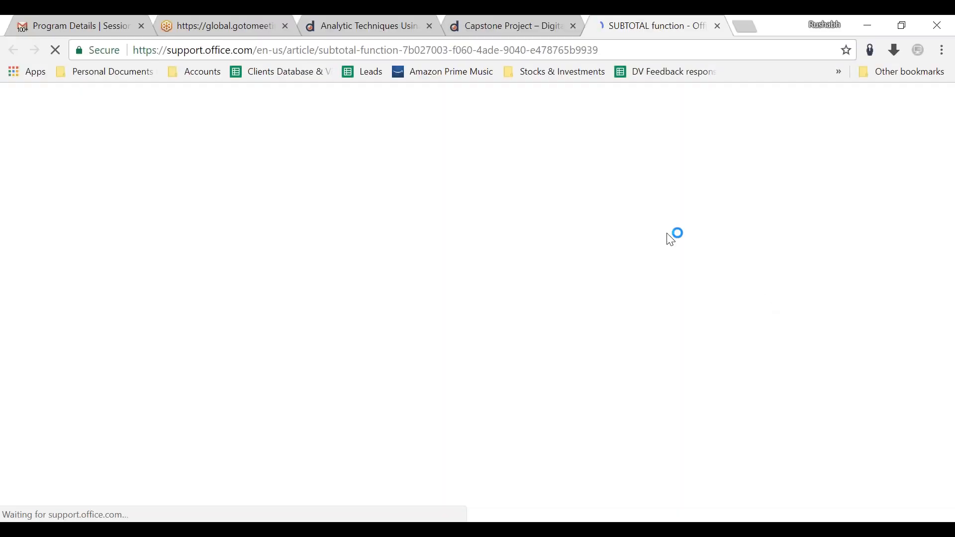
Examine the function number table on the Microsoft support page for the SUBTOTAL function in the browser.
scroll(407, 330, down, 9)
scroll(403, 328, down, 5)
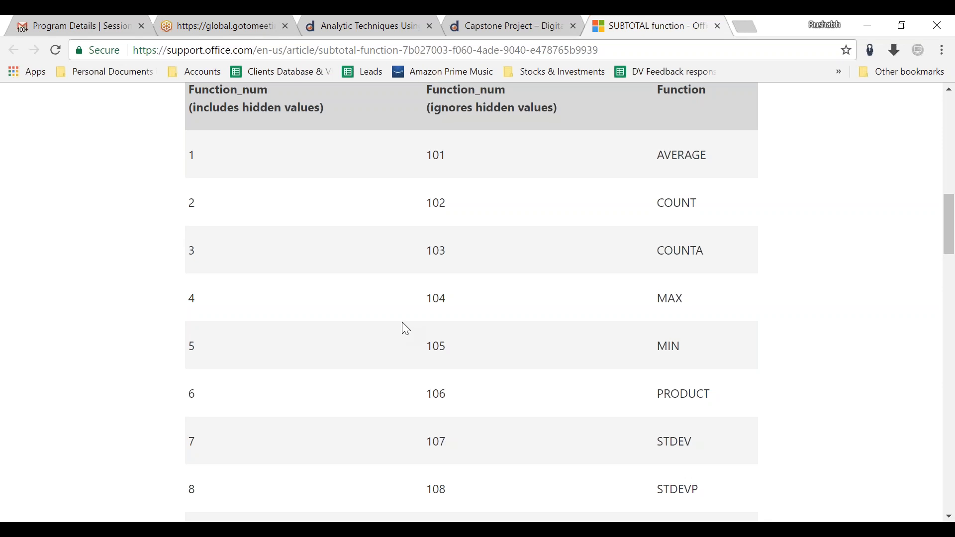
scroll(552, 161, up, 2)
drag(557, 174, 189, 164)
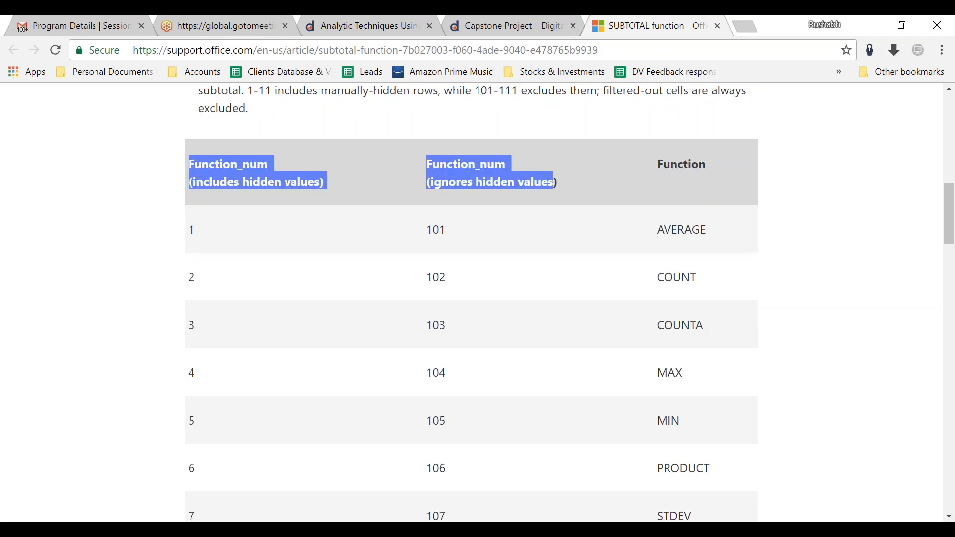
click(308, 172)
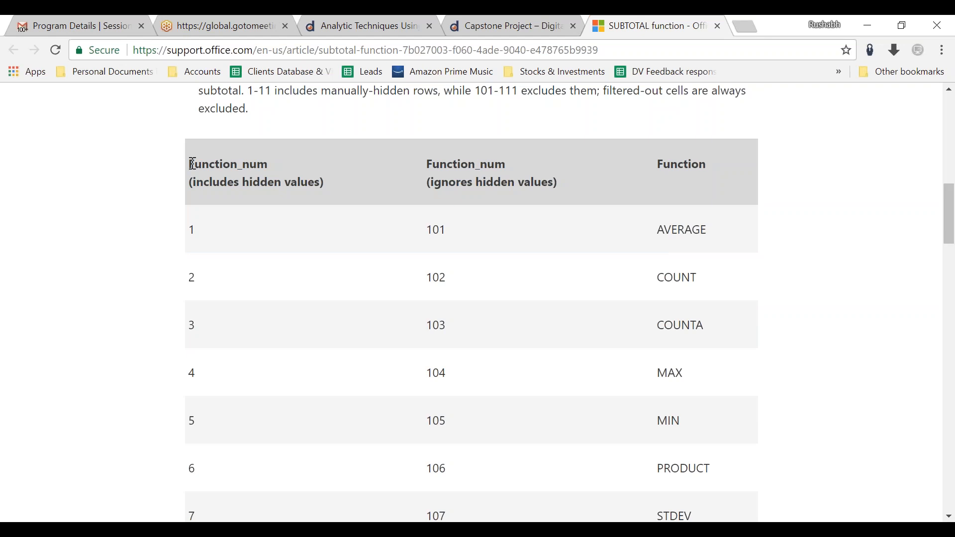
drag(193, 164, 702, 169)
click(701, 169)
drag(320, 187, 182, 172)
click(182, 172)
drag(469, 183, 518, 213)
click(524, 221)
scroll(527, 234, down, 3)
scroll(528, 238, up, 3)
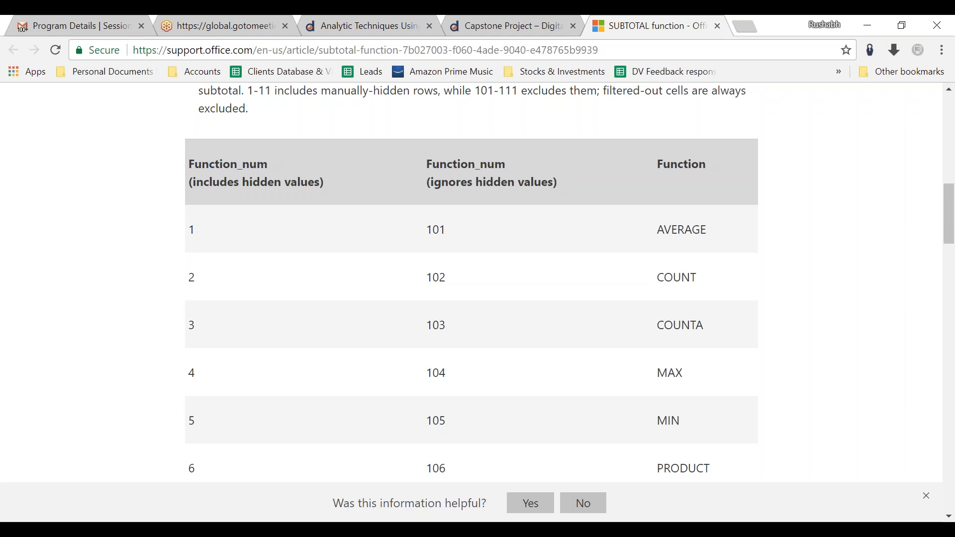
Switch to the Excel workbook, clear the Size filter, and bring up the hide and unhide options for row 5.
key(alt+Tab)
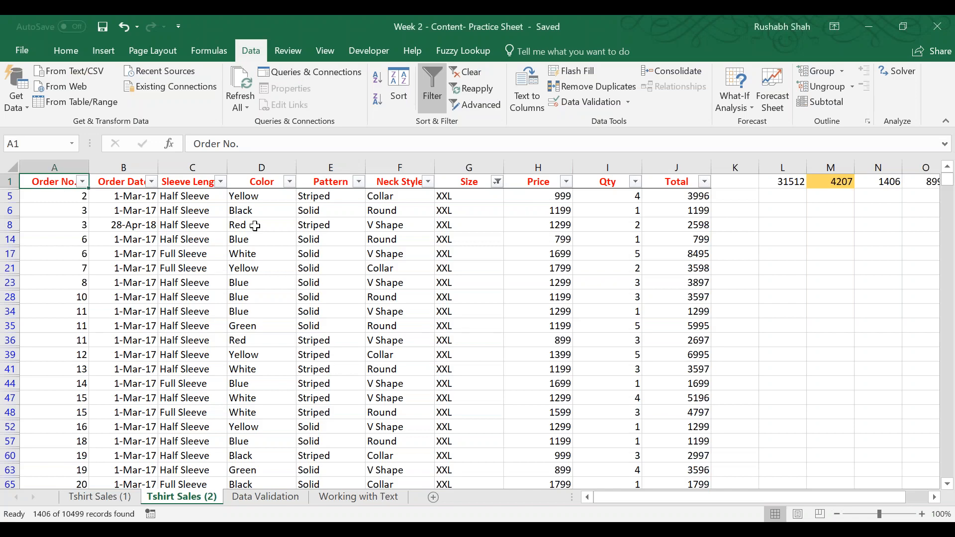
click(466, 82)
right_click(10, 239)
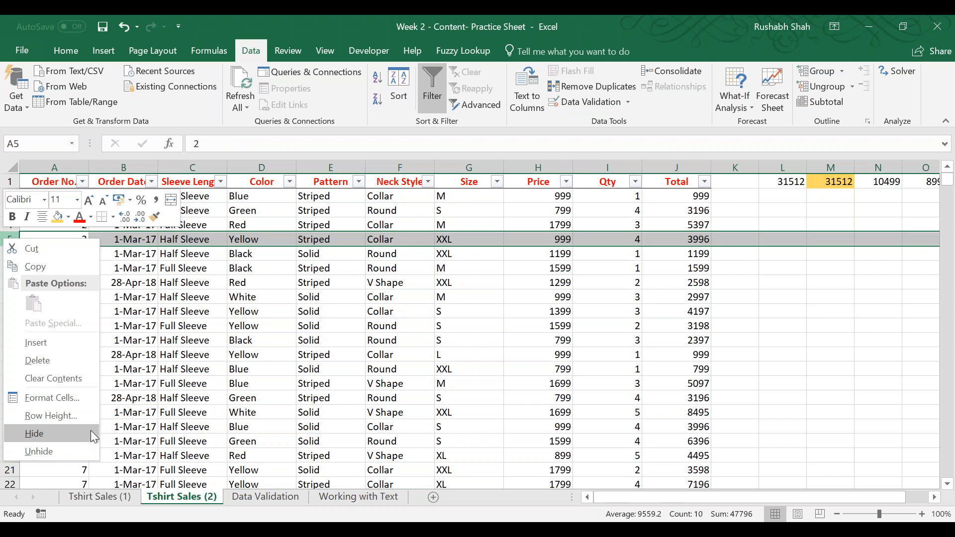
Compare the support page's headings for including and ignoring hidden values, and return to cell A1 in the Excel workbook.
key(alt+Tab)
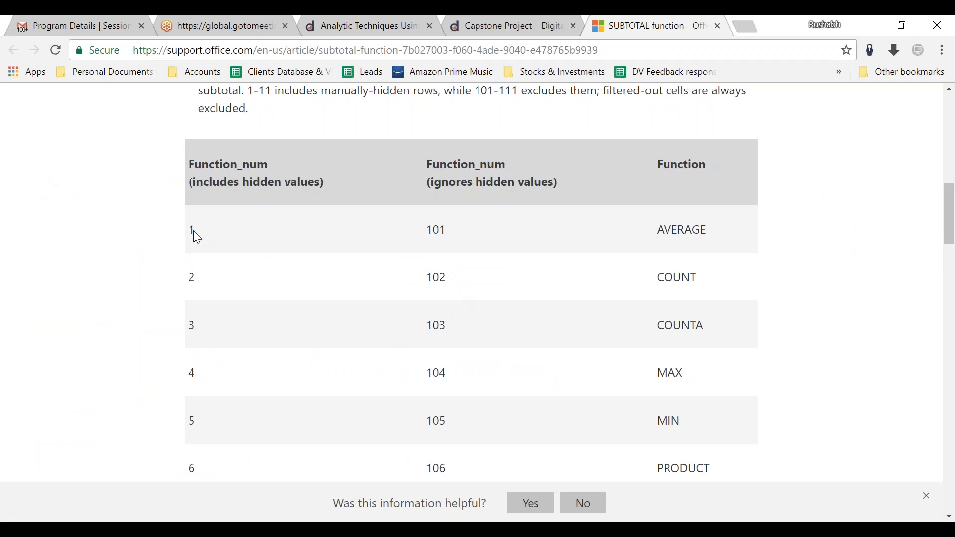
drag(323, 183, 190, 183)
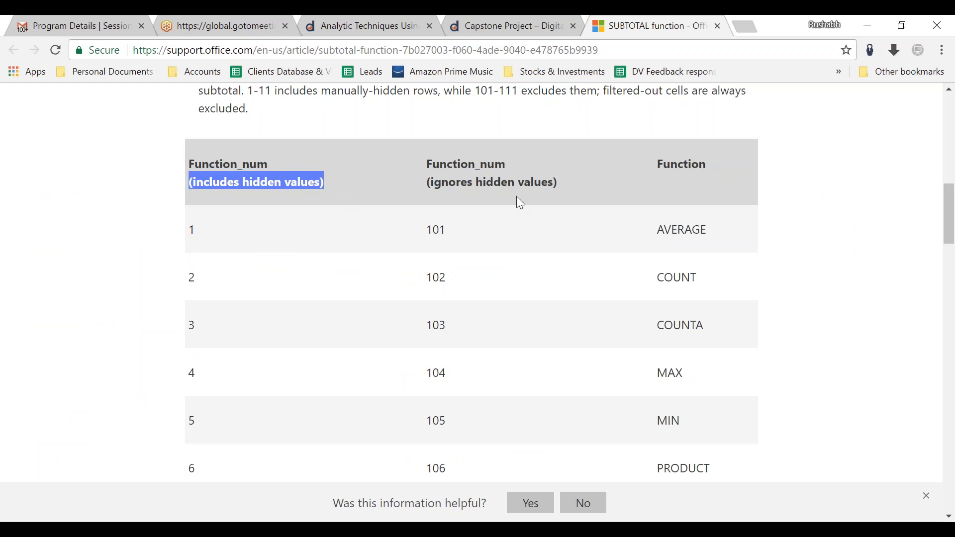
drag(562, 185, 428, 184)
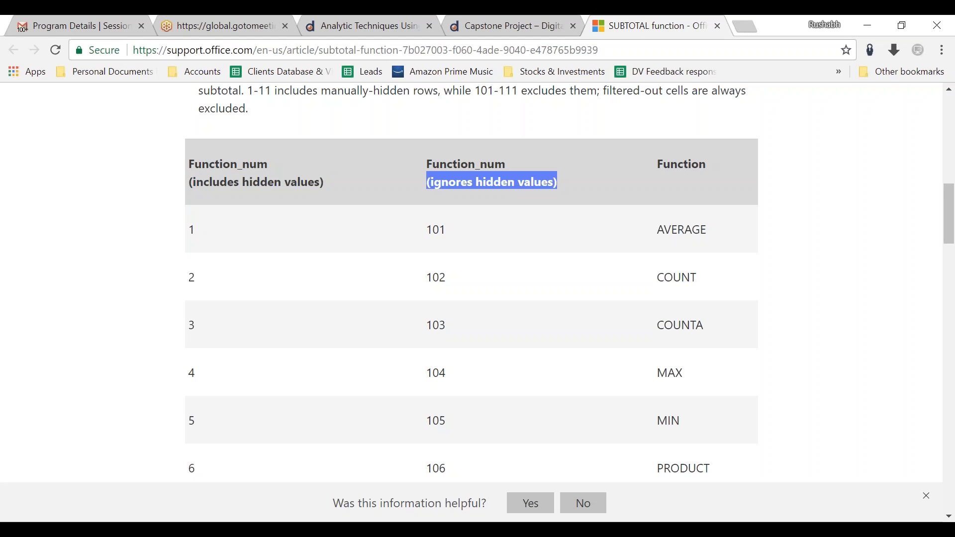
key(alt+Tab)
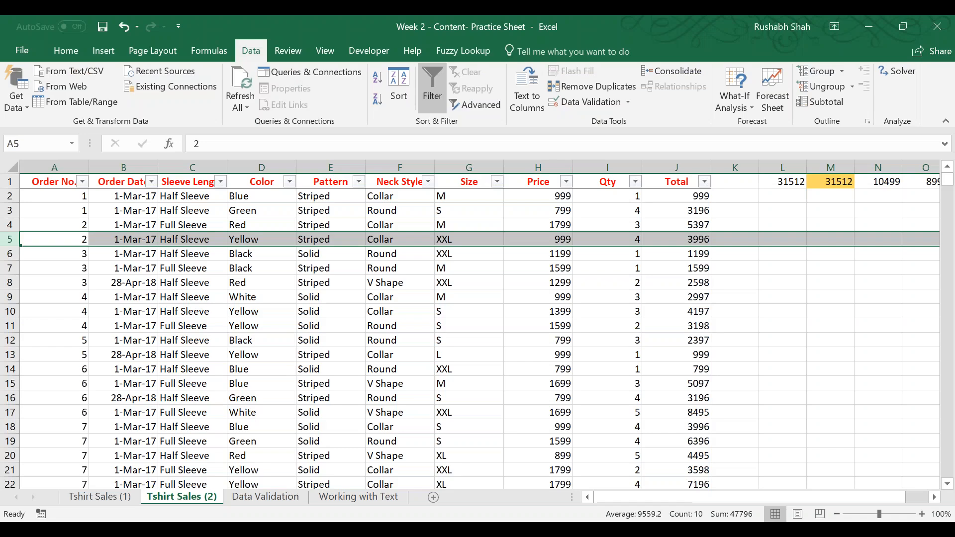
click(470, 282)
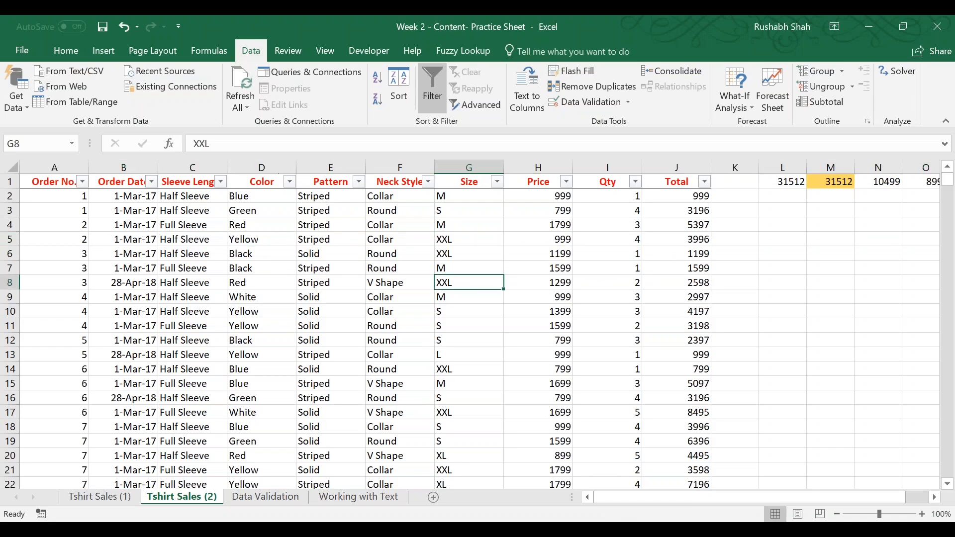
key(ctrl+Up)
key(ctrl+Left)
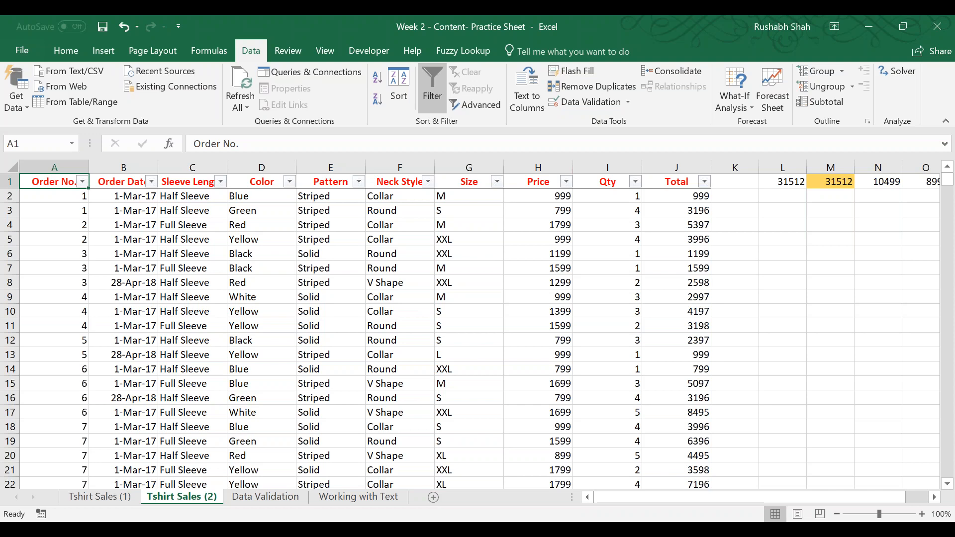
Switch to the browser and review how function numbers from 1 and from 101 treat hidden values.
key(alt+Tab)
click(298, 192)
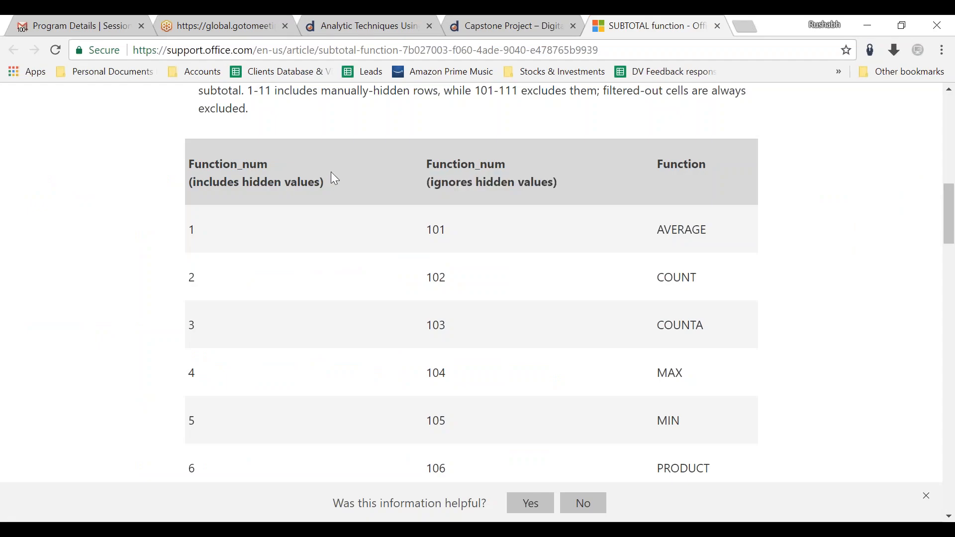
drag(324, 182, 190, 184)
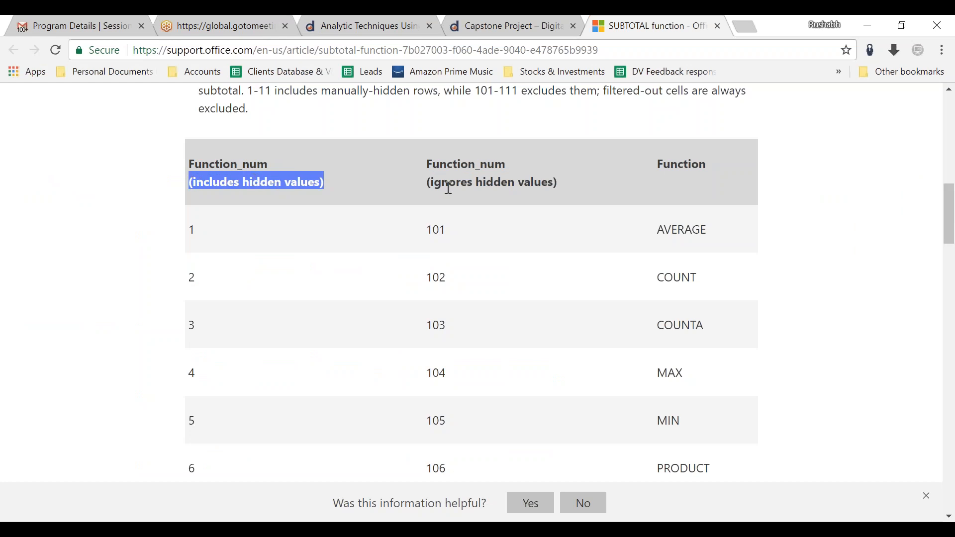
click(450, 234)
double_click(450, 235)
drag(557, 182, 430, 160)
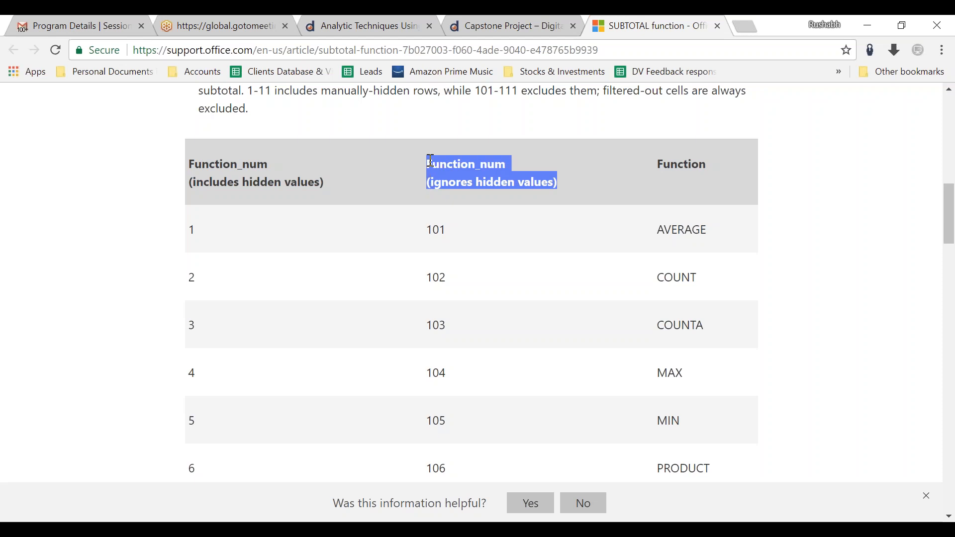
click(430, 161)
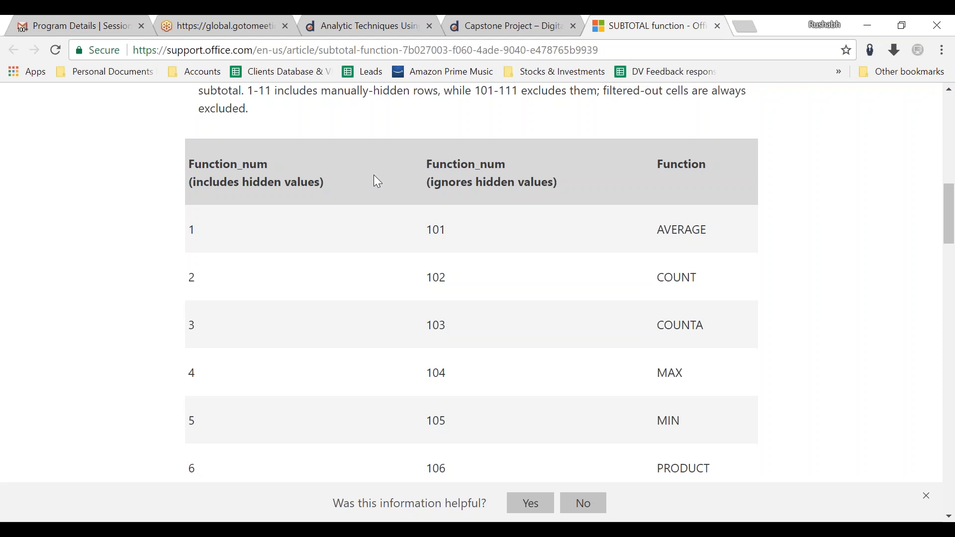
Switch to the Excel workbook and enter =SUBTOTAL(9,I2:I10500) in cell Q1 to sum Qty including manually hidden rows.
key(alt+Tab)
key(ctrl+Right)
key(Right)
key(Right)
key(Right)
key(Right)
key(Right)
key(Right)
key(Right)
key(Right)
key(Right)
key(Right)
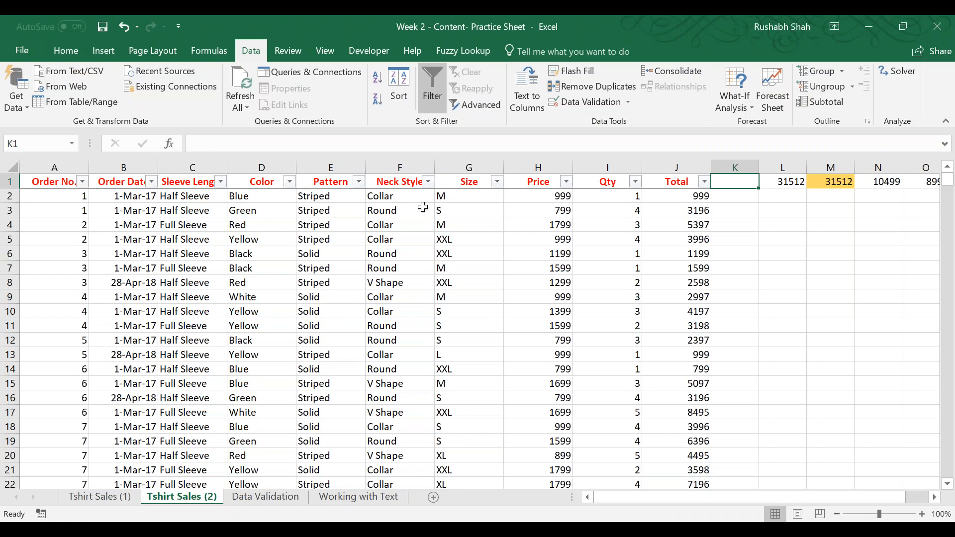
key(Right)
key(Right)
key(Right)
key(Right)
key(Right)
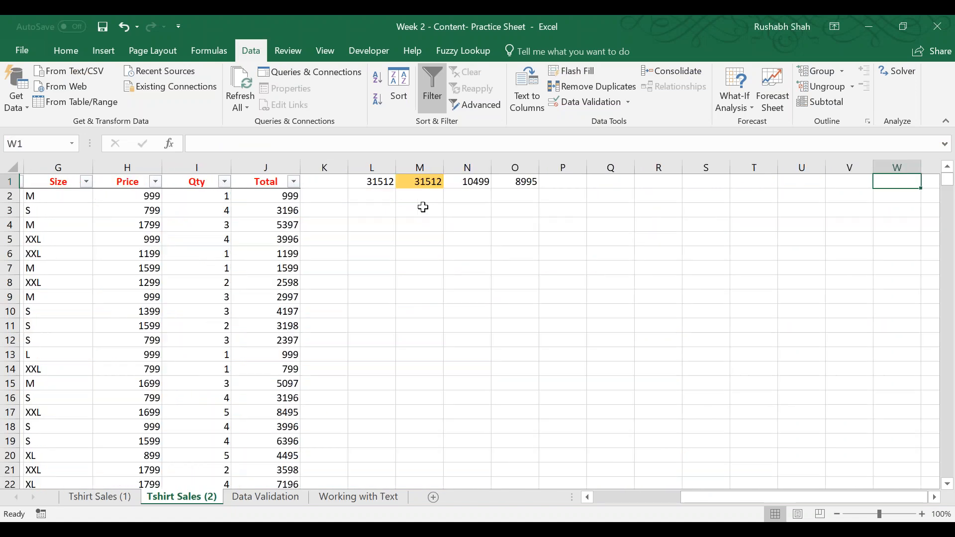
key(Left)
key(Left)
key(Left)
key(Left)
key(Left)
key(Left)
key(Left)
key(Left)
key(Right)
key(Left)
text(=sub)
key(Tab)
key(BackSpace)
key(BackSpace)
key(BackSpace)
key(BackSpace)
key(BackSpace)
key(BackSpace)
key(BackSpace)
key(BackSpace)
text(t)
key(Tab)
key(Down)
key(Down)
key(Down)
key(Down)
key(Down)
key(Down)
key(Down)
key(Down)
key(Down)
key(Down)
key(Down)
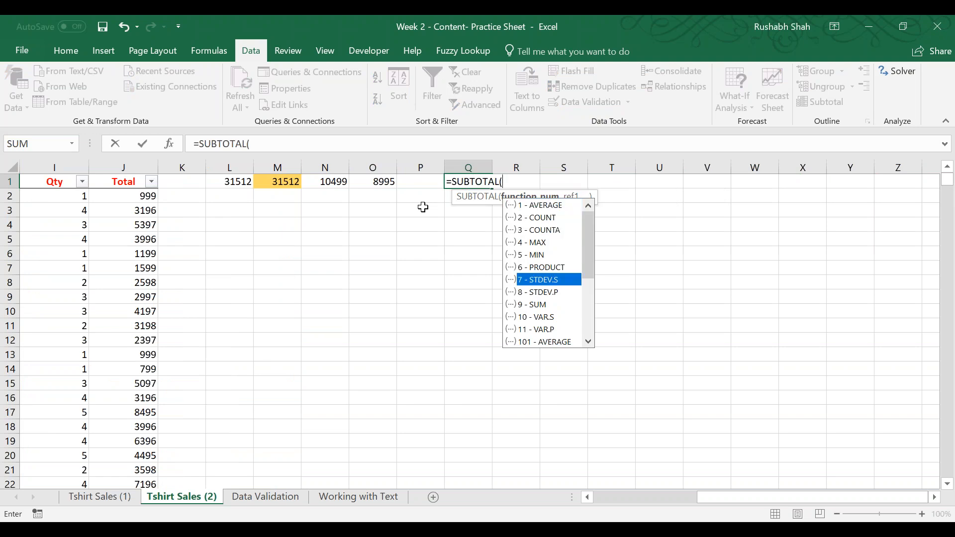
key(Tab)
text(,)
key(Left)
key(Left)
key(Left)
key(Left)
key(Left)
key(Left)
key(Left)
key(Left)
key(Down)
key(ctrl+shift+Down)
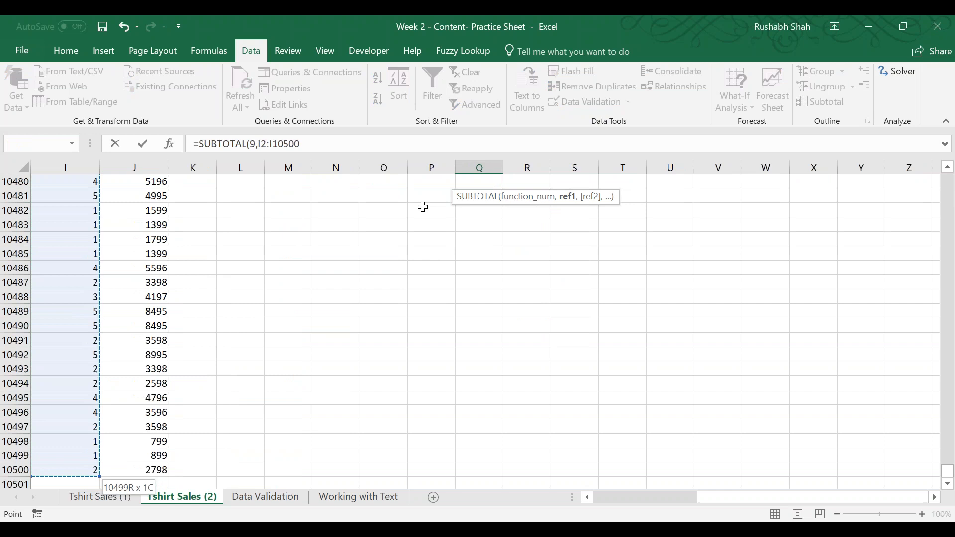
key(Tab)
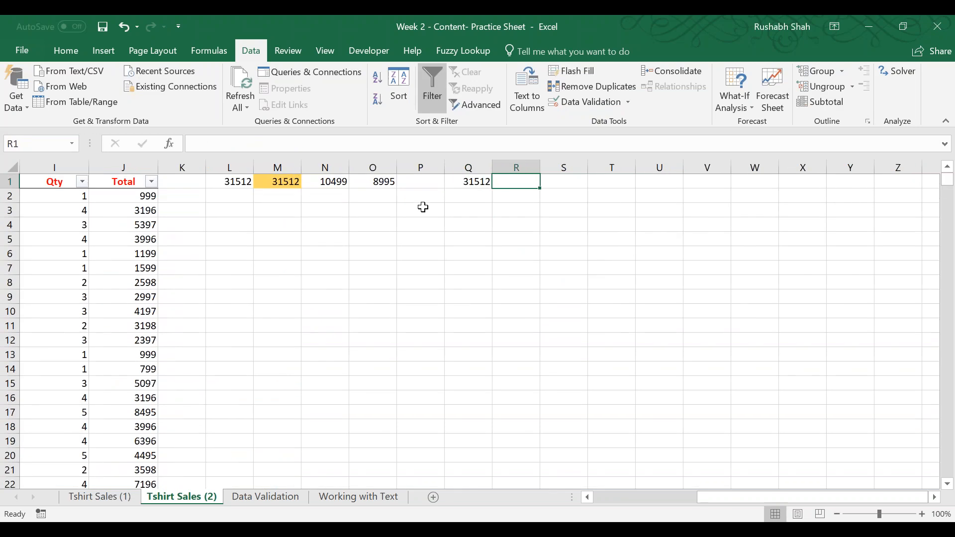
Enter =SUBTOTAL(109,I2:I10500) in cell R1 to sum Qty ignoring manually hidden rows.
text(=sub)
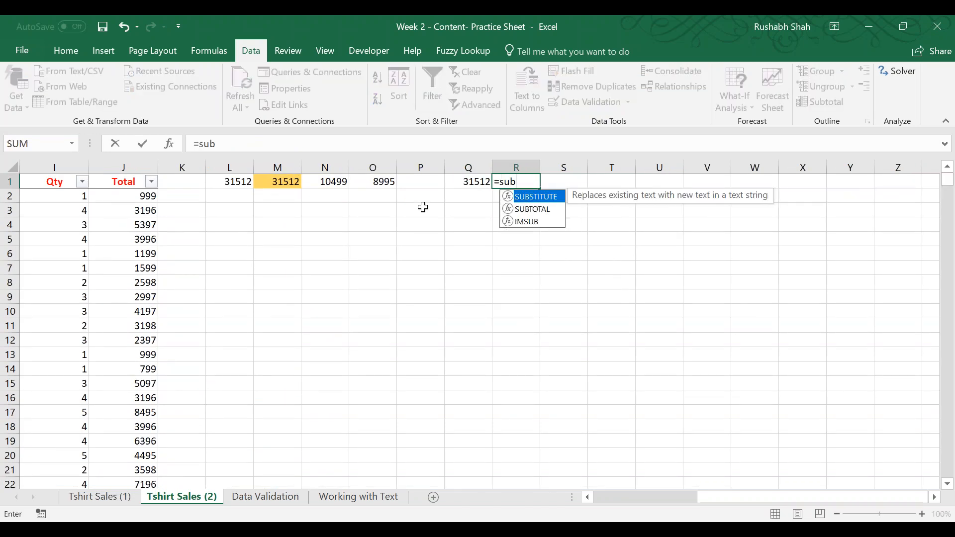
key(Tab)
key(Down)
key(Down)
key(Down)
key(Down)
key(Down)
key(Down)
key(Down)
key(Down)
key(Down)
key(Down)
key(Down)
key(Down)
key(Down)
key(Down)
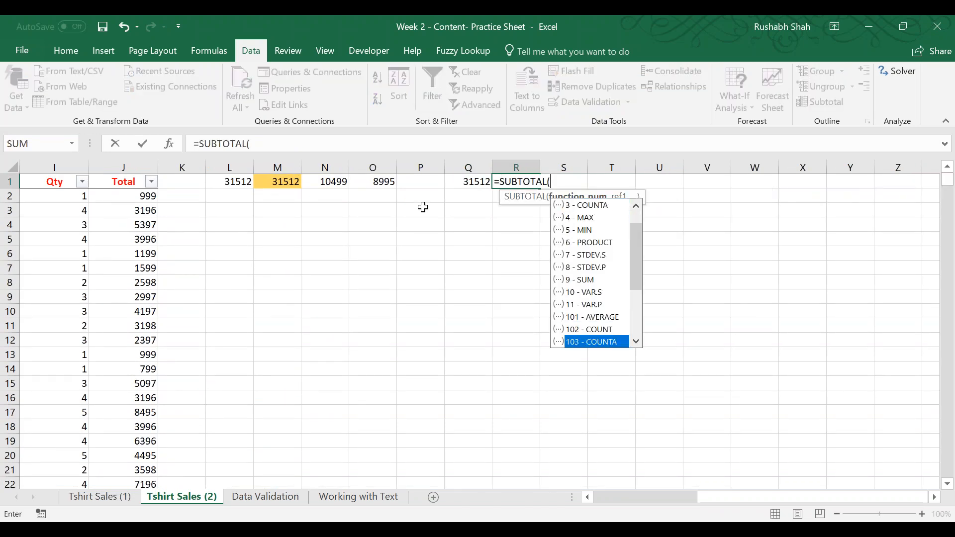
key(Down)
key(Down)
key(Down)
key(Down)
key(Down)
key(Down)
key(Down)
key(Down)
key(Down)
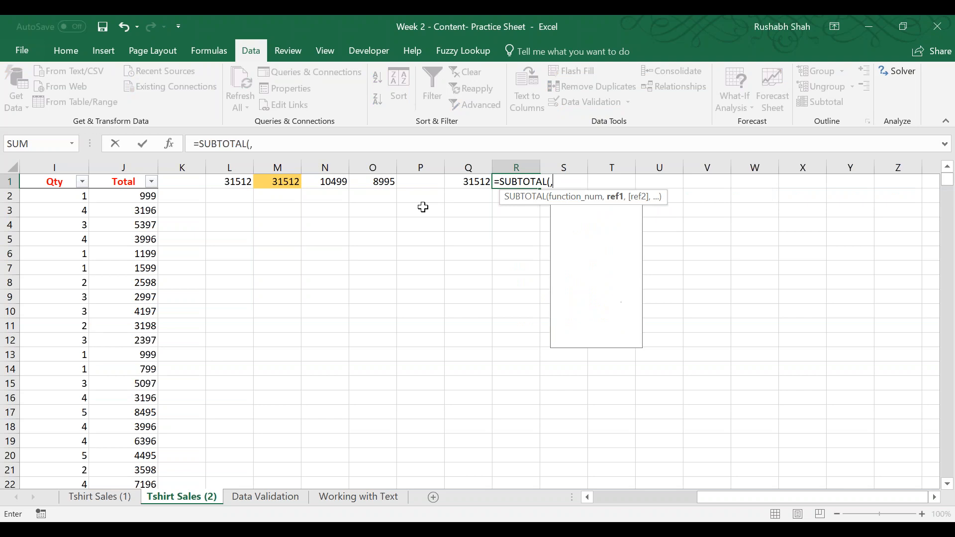
key(Down)
key(Down)
key(Down)
key(Down)
key(Down)
key(Down)
key(Down)
key(Down)
key(Down)
key(Down)
key(Down)
key(Down)
key(Down)
key(Down)
key(Down)
key(Down)
key(Down)
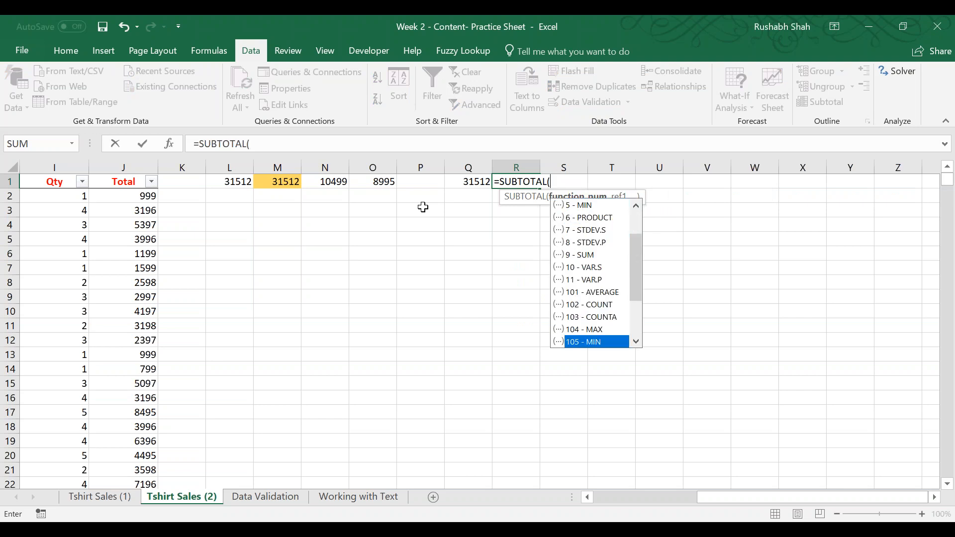
key(Tab)
text(,)
key(Left)
key(ctrl+Left)
key(ctrl+Left)
key(ctrl+Left)
key(Left)
key(Down)
key(ctrl+shift+Down)
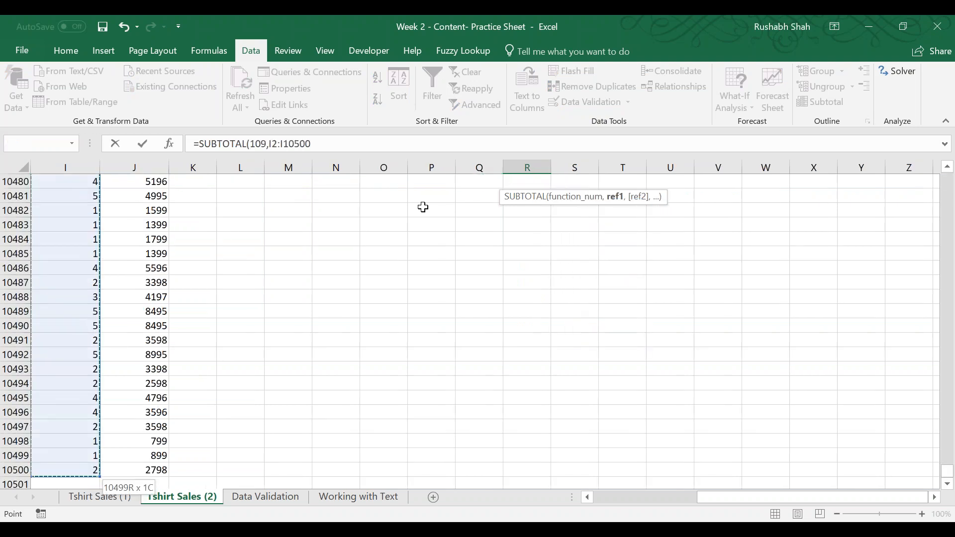
key(Return)
key(Up)
key(Left)
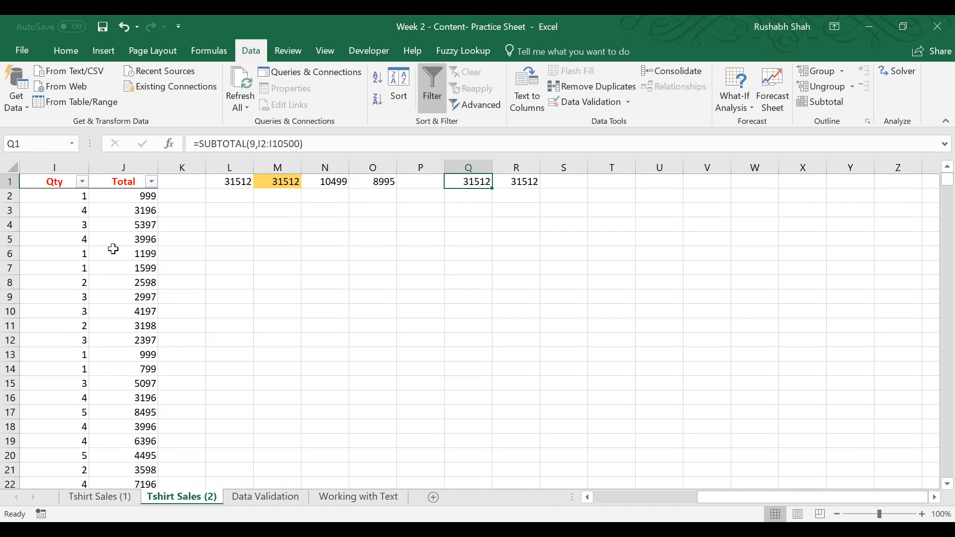
Delete columns L through P, which hold the earlier sum and count formulas, from the Tshirt Sales (2) sheet.
key(Left)
key(Left)
key(Left)
key(Left)
key(Left)
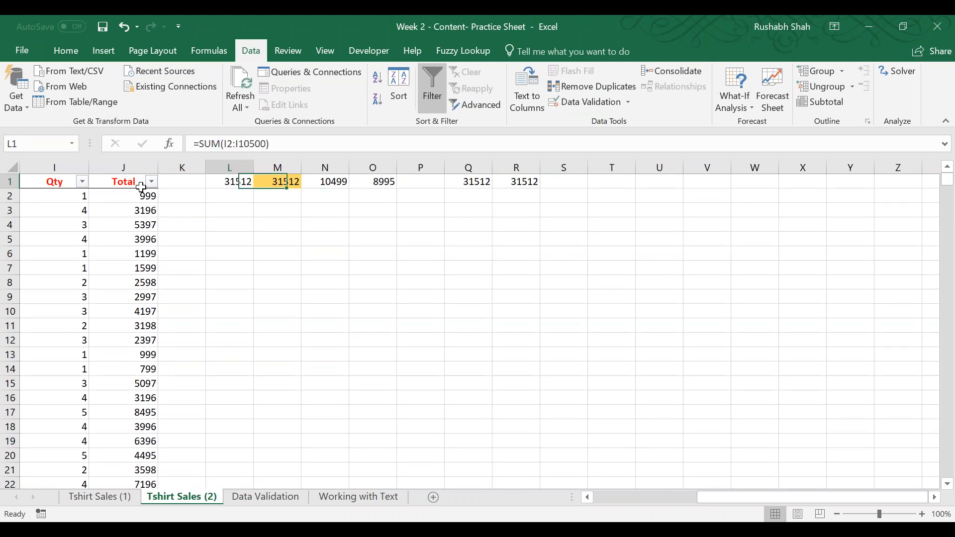
key(ctrl+space)
key(shift+Right)
key(shift+Right)
key(shift+Right)
key(shift+Right)
key(ctrl+minus)
Filter the Size column to show only L.
key(Left)
key(Left)
key(Left)
key(Left)
key(Left)
key(Left)
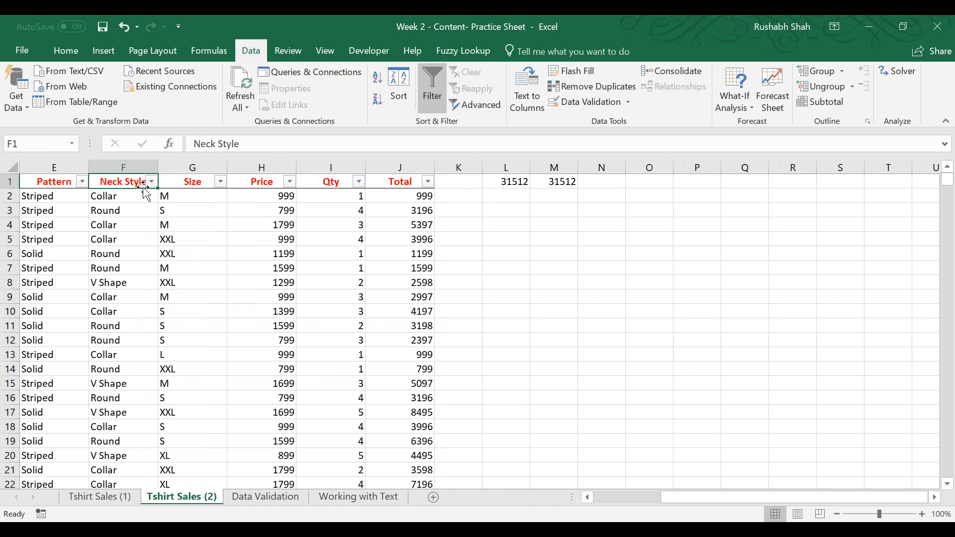
click(220, 182)
click(67, 325)
click(68, 337)
click(128, 400)
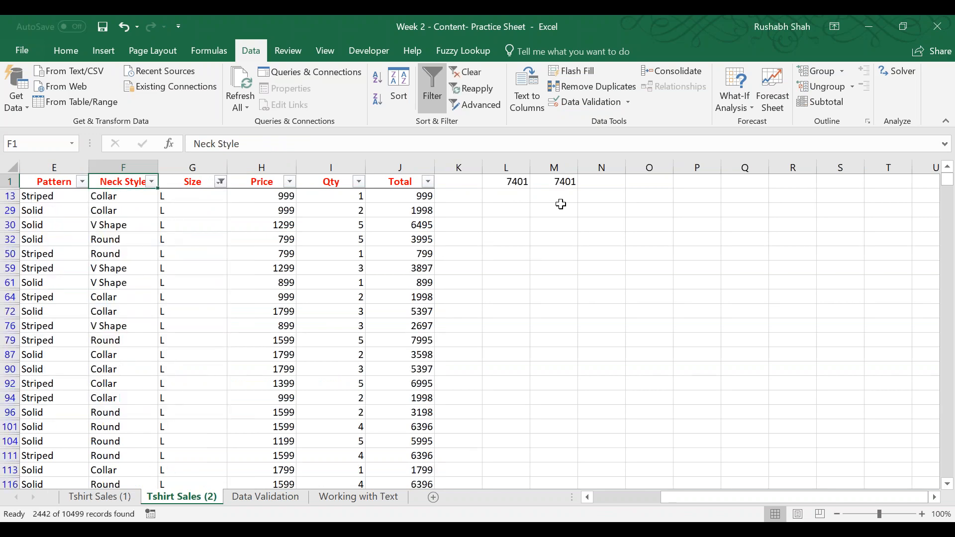
Hide row 50 within the filtered list and compare the Qty subtotals in L1 and M1.
right_click(9, 255)
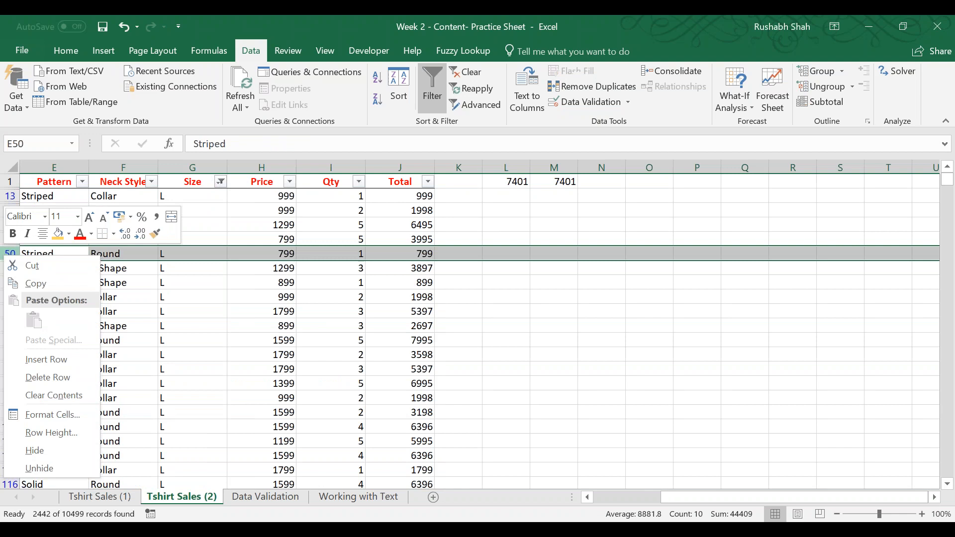
click(52, 452)
drag(518, 181, 543, 183)
click(488, 180)
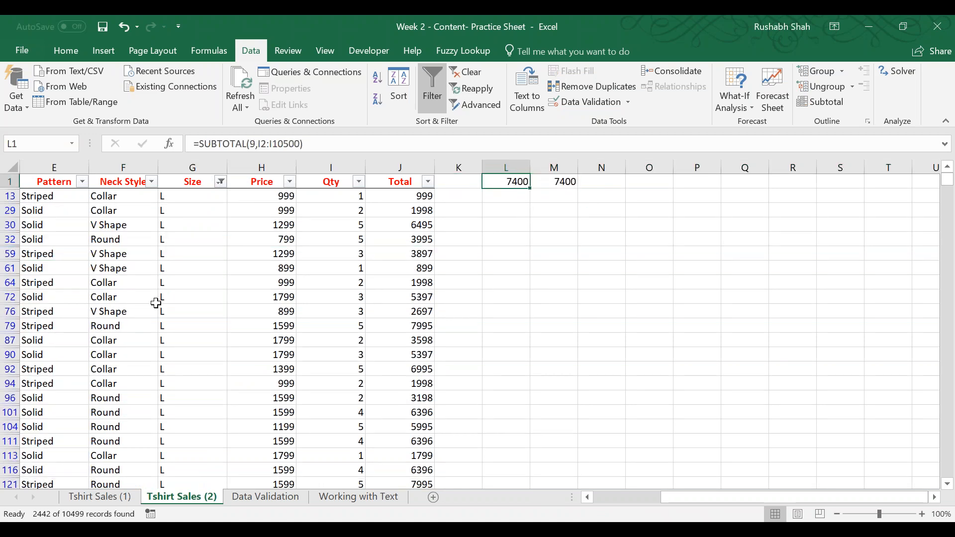
Clear the Size filter and manually hide row 8 in the unfiltered data.
click(466, 73)
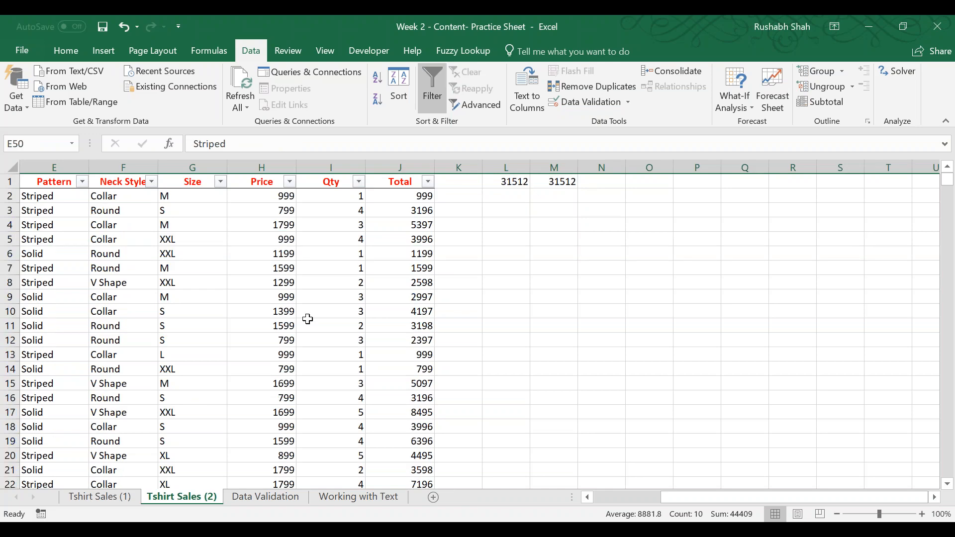
click(263, 325)
right_click(10, 287)
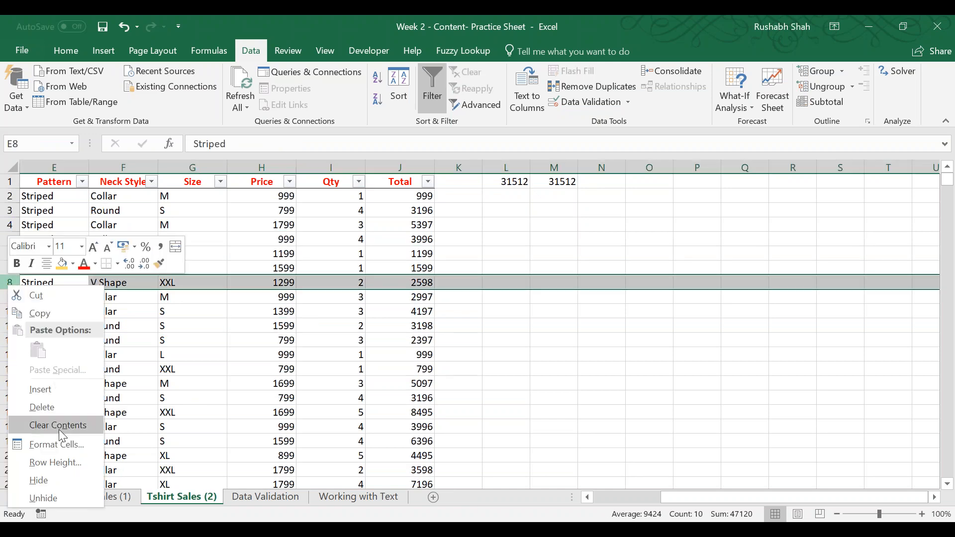
click(58, 479)
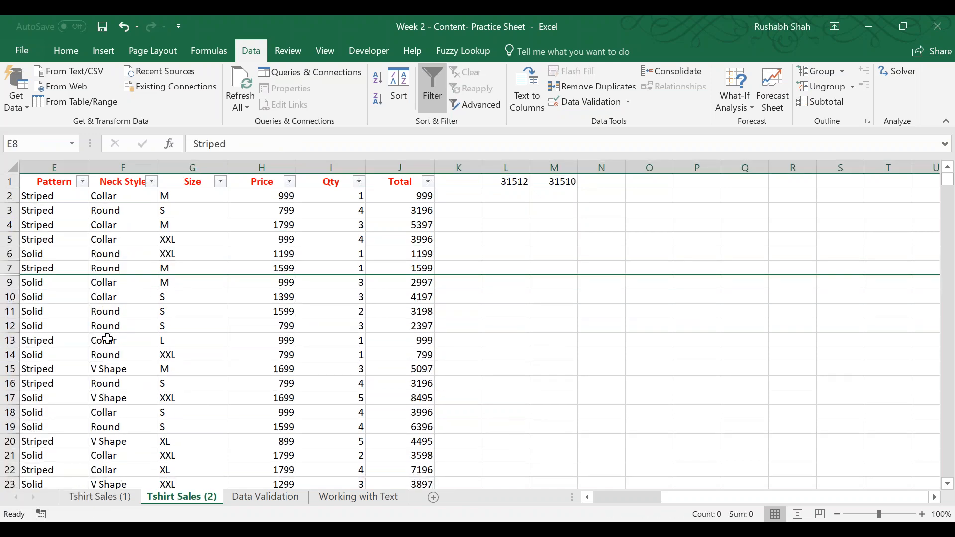
click(175, 255)
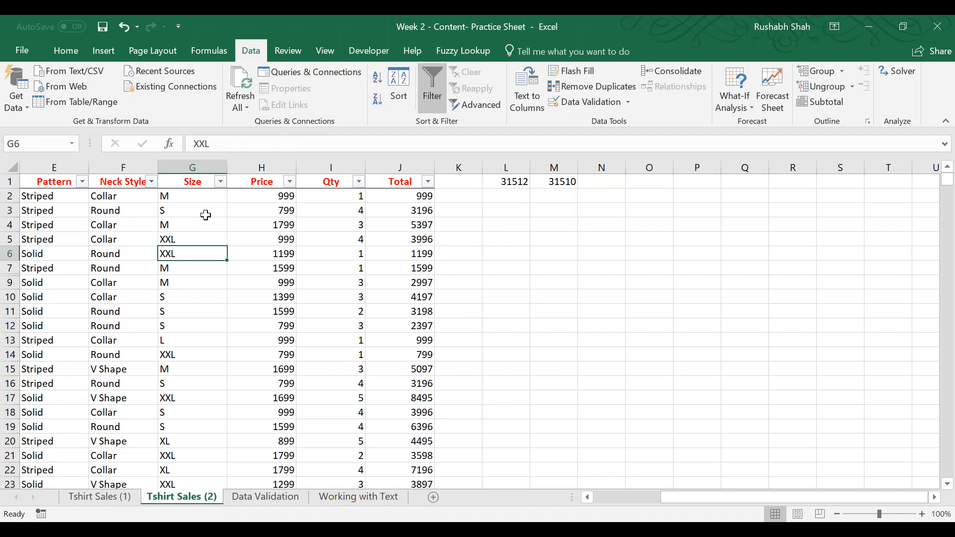
Inspect the function number and range in L1's SUBTOTAL formula, leaving the formula unchanged.
click(505, 186)
double_click(504, 186)
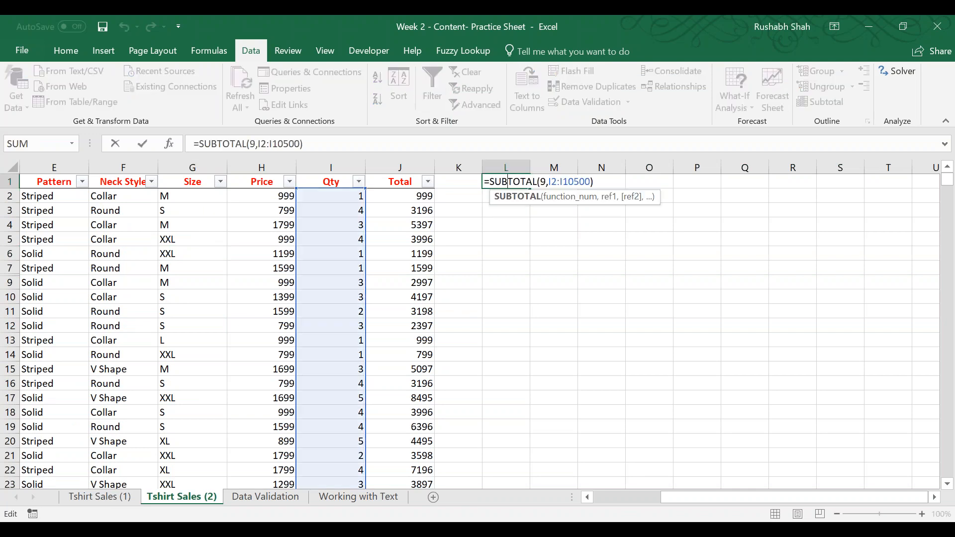
click(208, 235)
Filter the Size column to show only XXL, compare both subtotals, and undo the filter.
click(220, 182)
click(90, 326)
drag(215, 346, 216, 363)
click(70, 374)
click(132, 402)
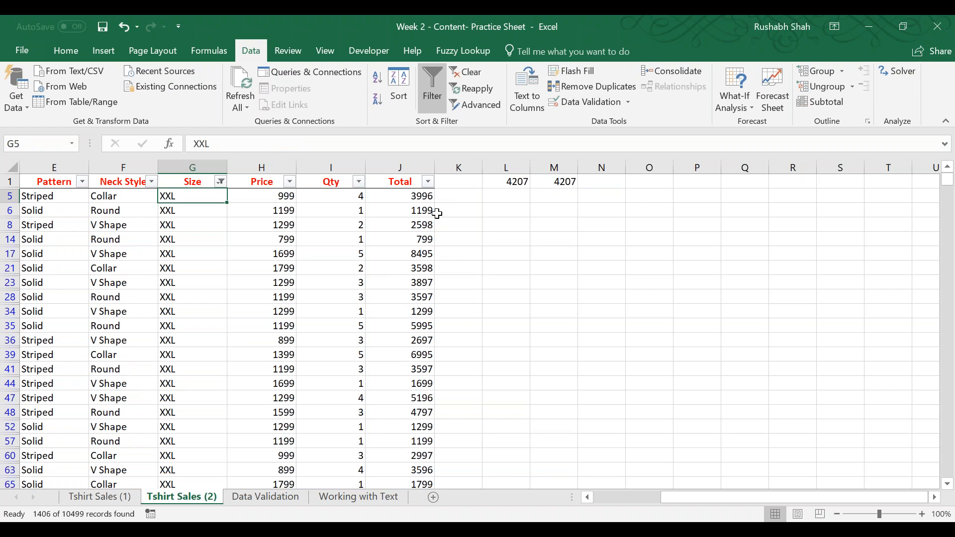
key(ctrl+z)
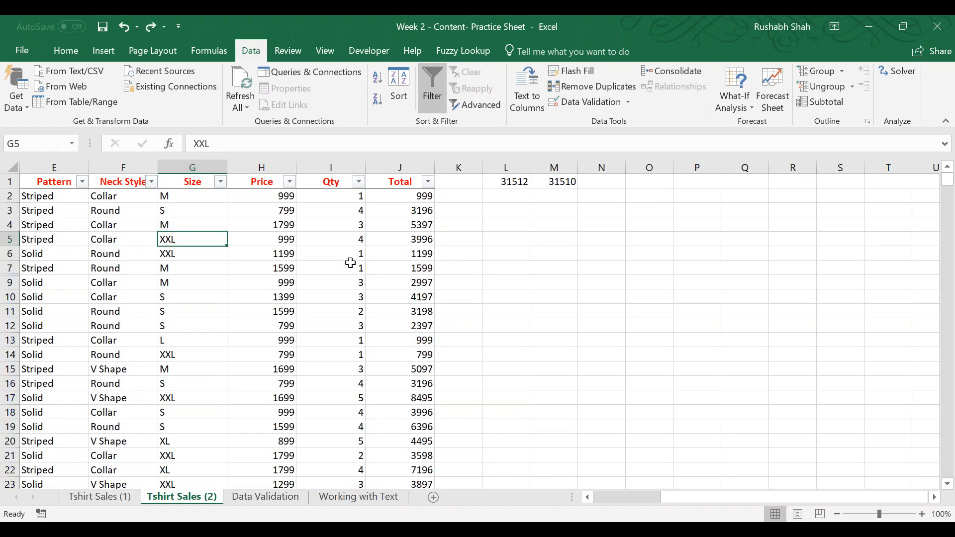
Switch to the browser and review the SUBTOTAL page's heading for function numbers that include hidden values.
key(alt+Tab)
drag(344, 178, 193, 159)
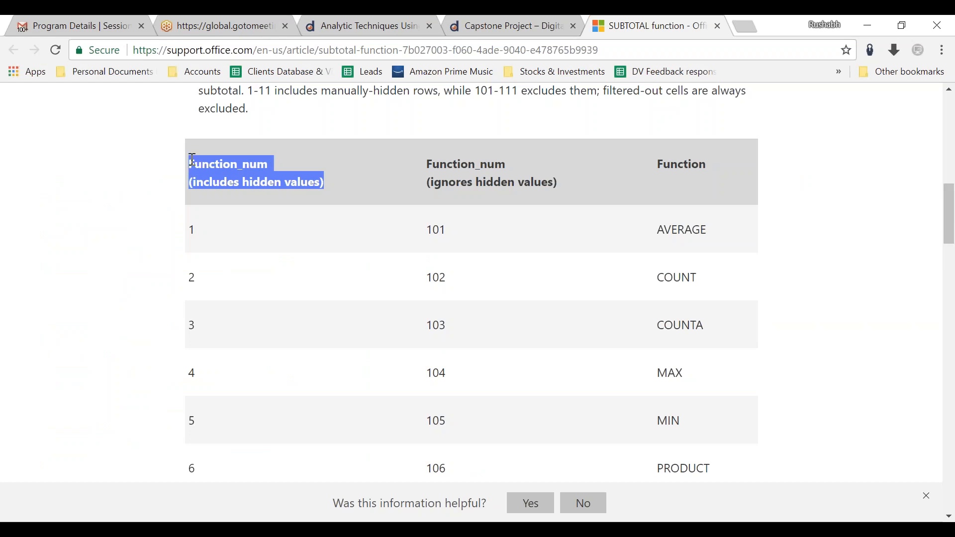
click(527, 188)
Switch to the Excel workbook and recheck the SUBTOTAL formula in cell L1 without editing it.
key(alt+Tab)
click(506, 183)
double_click(506, 183)
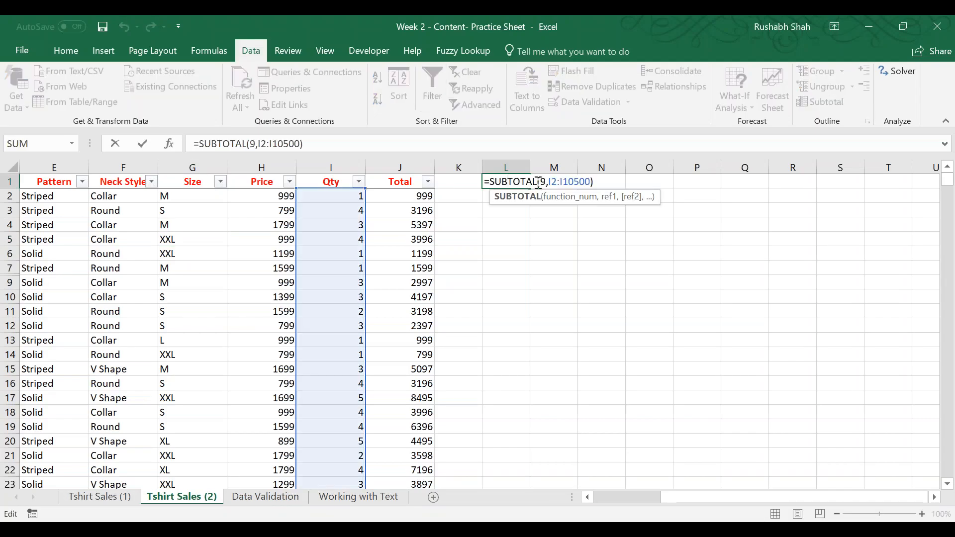
key(Escape)
Undo the hiding of row 8, then repeat the hide and undo it to compare the two subtotals.
key(ctrl+z)
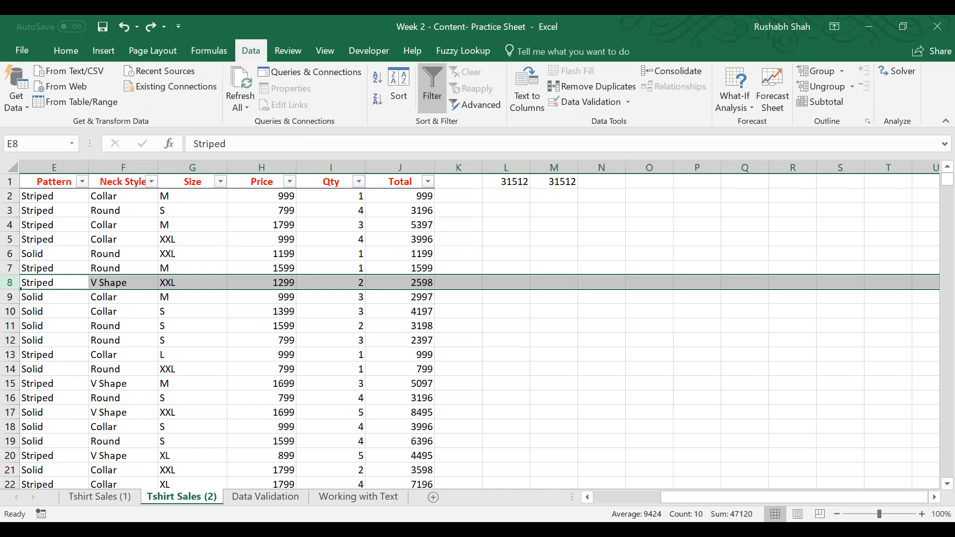
right_click(10, 282)
click(63, 478)
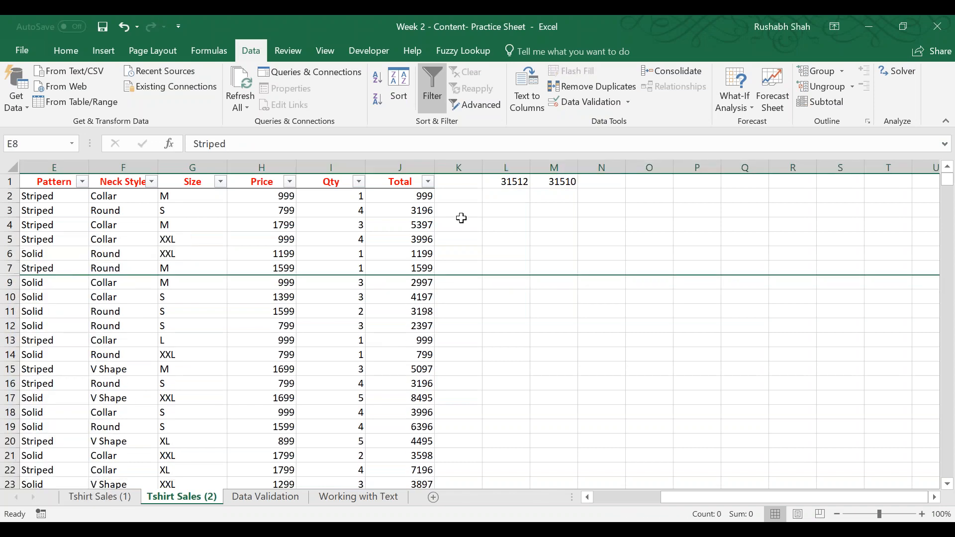
click(145, 309)
key(ctrl+z)
Switch to the browser and compare the SUBTOTAL table's headings for function numbers that include and ignore hidden values.
key(alt+Tab)
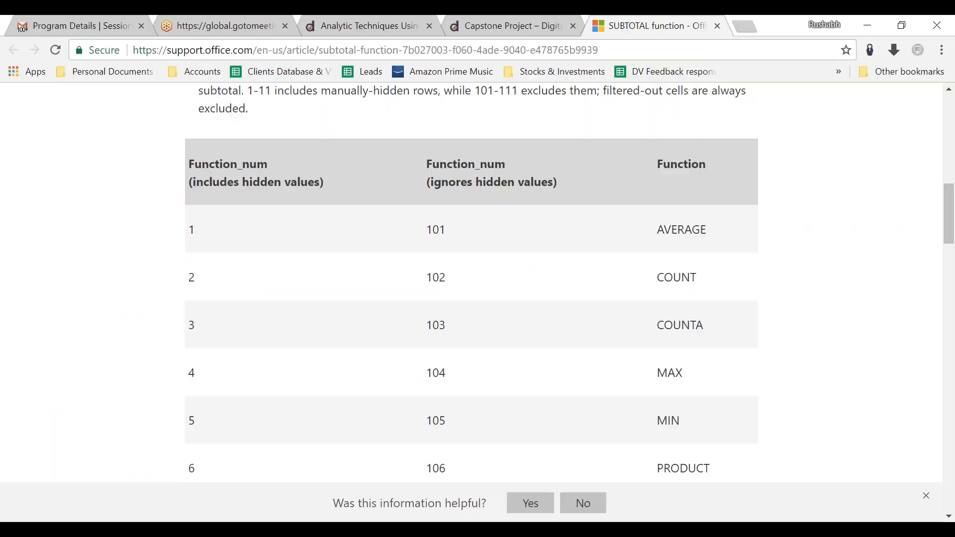
drag(326, 184, 171, 188)
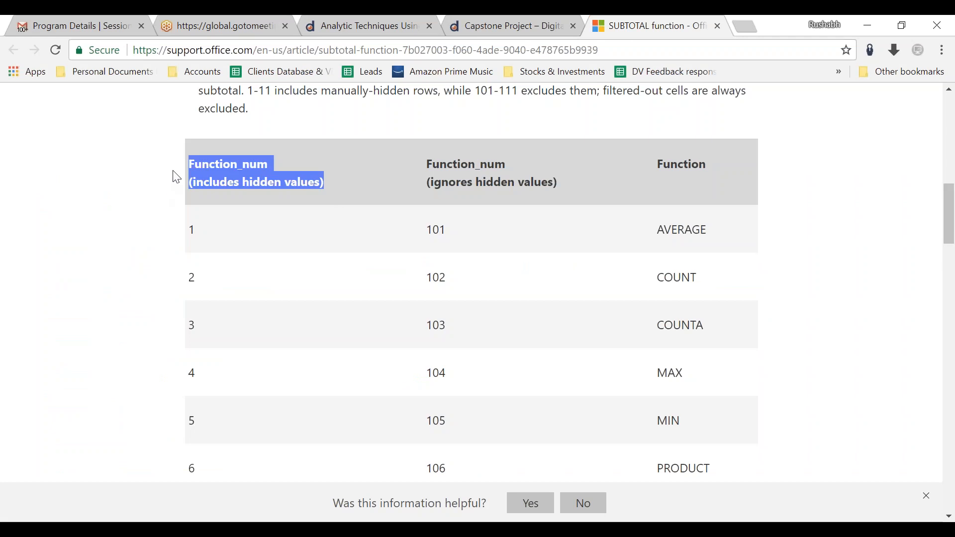
drag(559, 185, 422, 168)
click(430, 171)
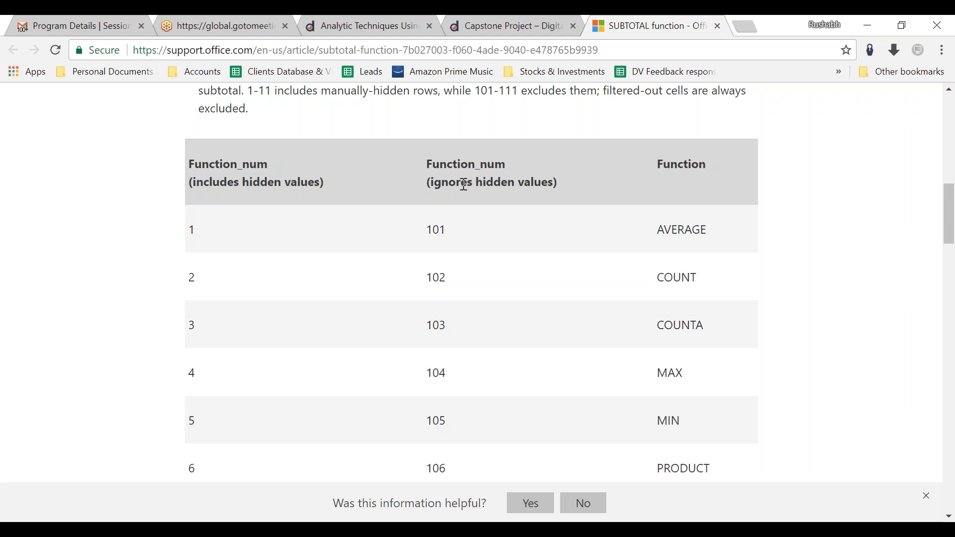
drag(332, 188, 190, 158)
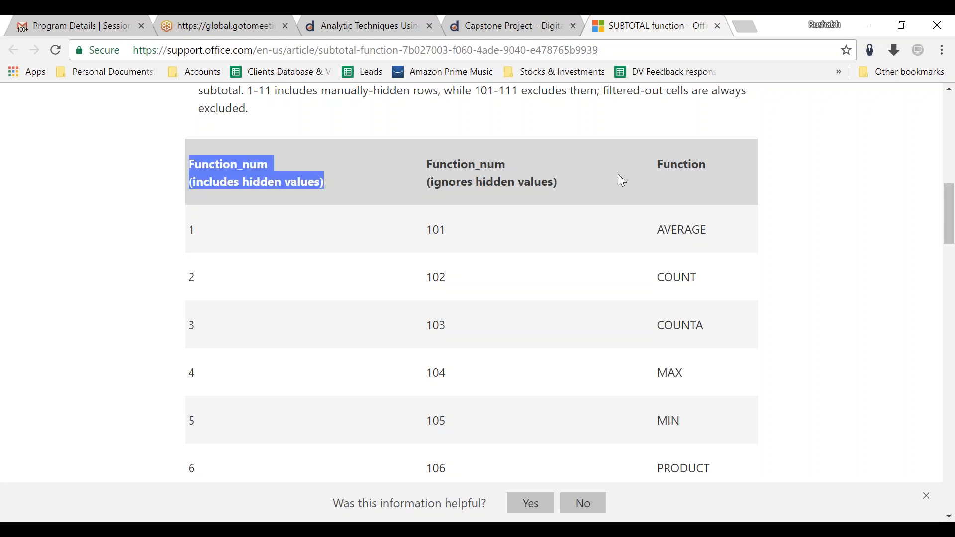
drag(555, 184, 428, 160)
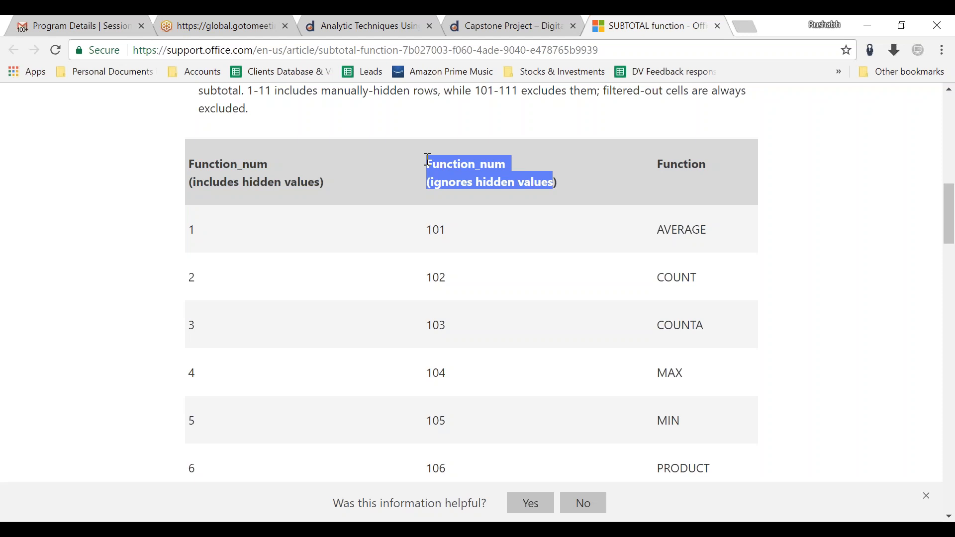
click(592, 175)
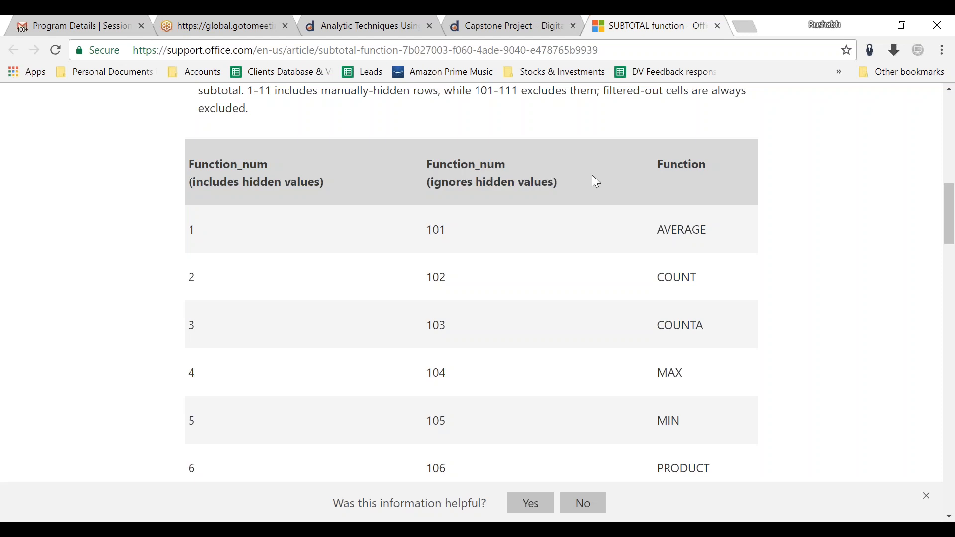
Switch to the Excel workbook, hide row 8 to compare M1's subtotal with L1's, and undo the hide.
key(alt+Tab)
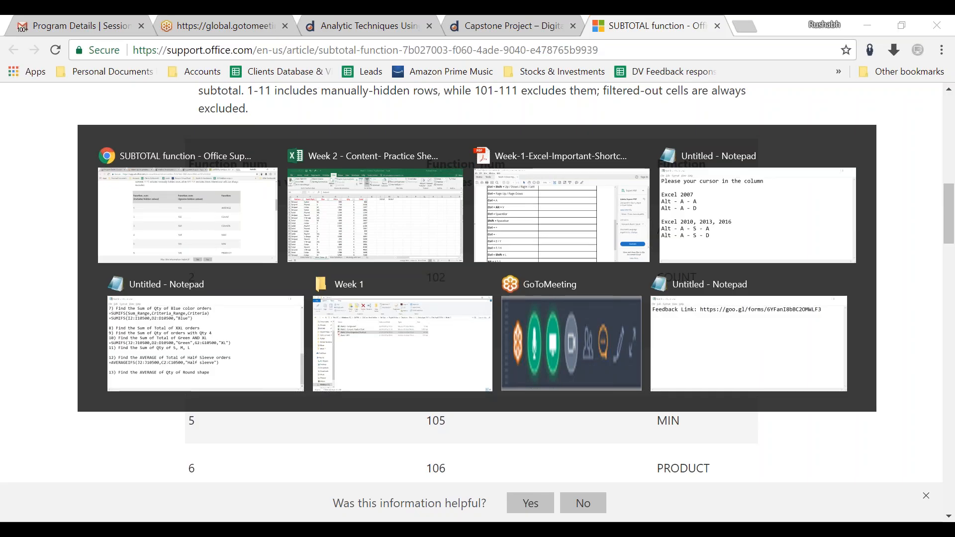
click(562, 181)
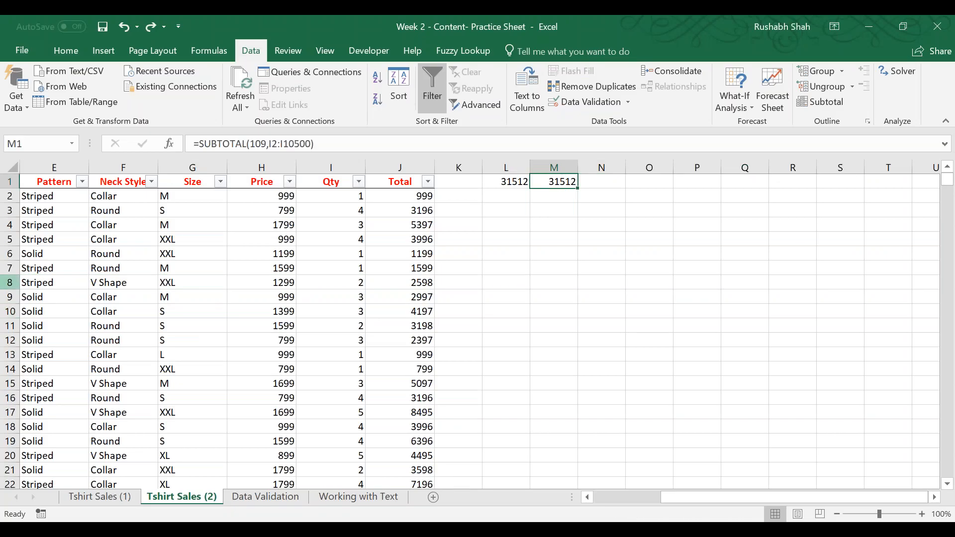
right_click(9, 283)
click(40, 476)
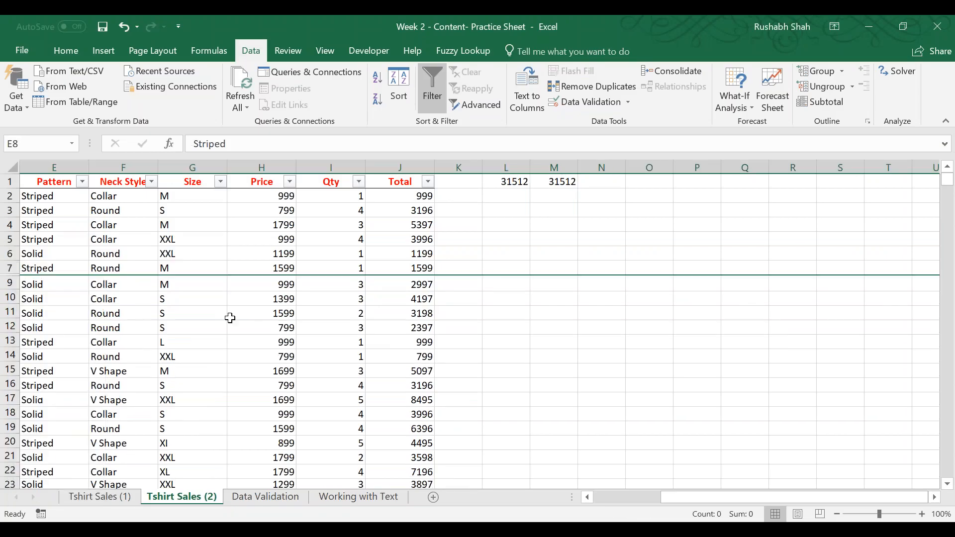
click(551, 182)
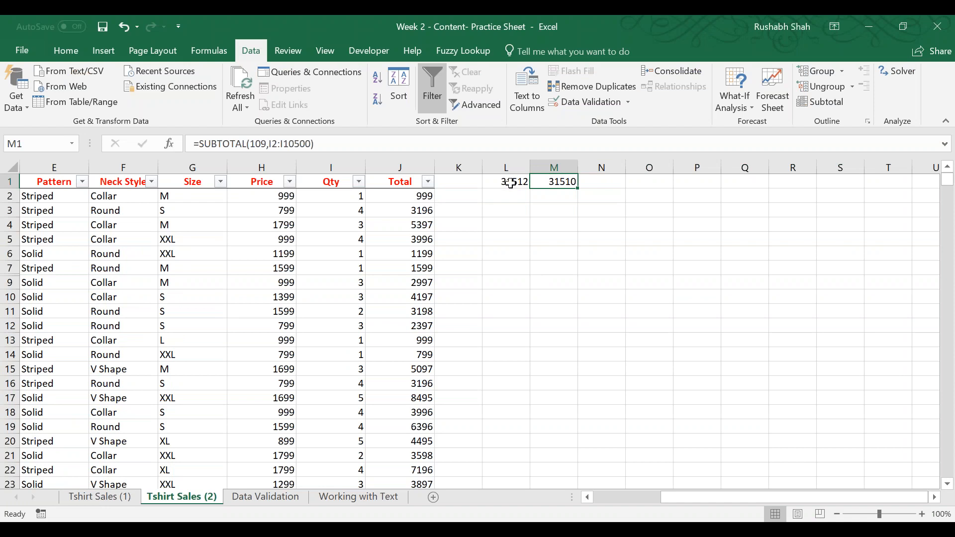
key(ctrl+z)
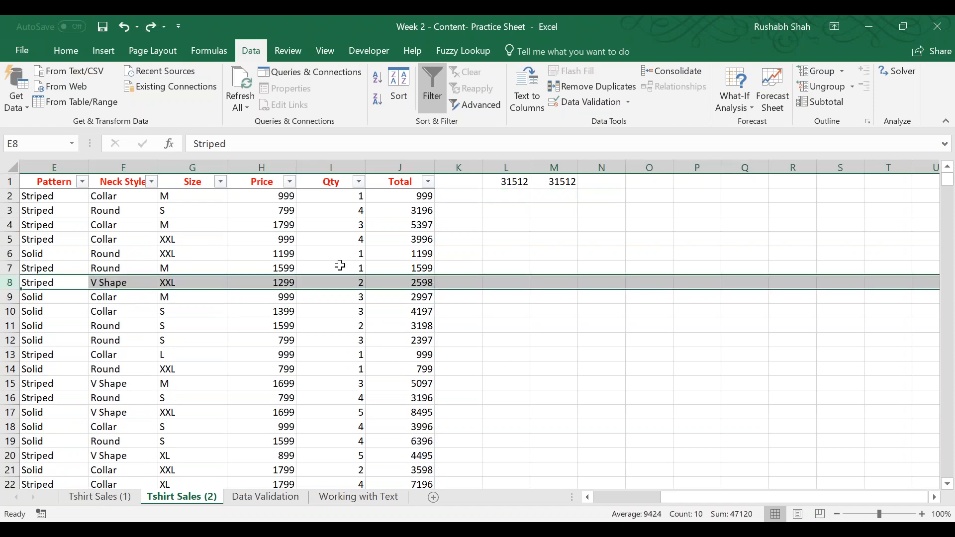
click(314, 269)
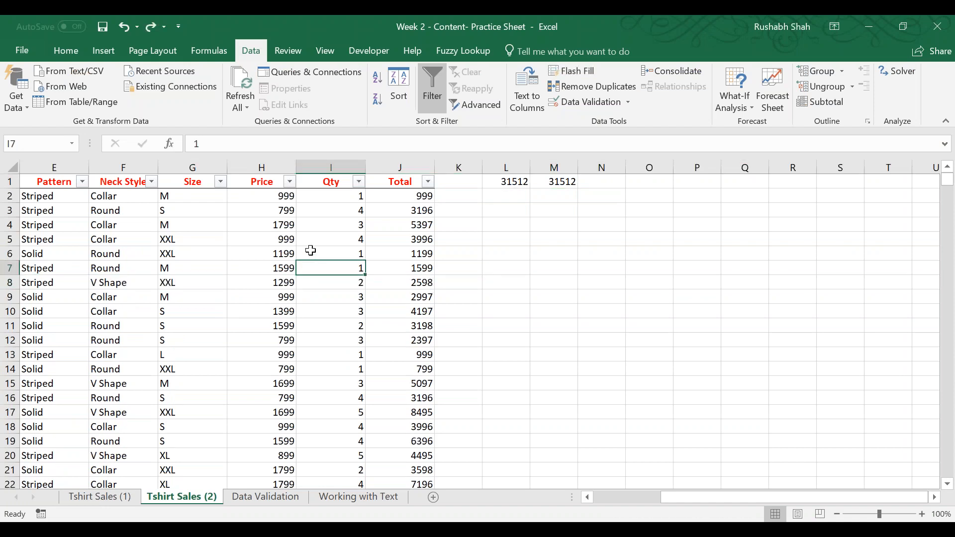
key(ctrl+Up)
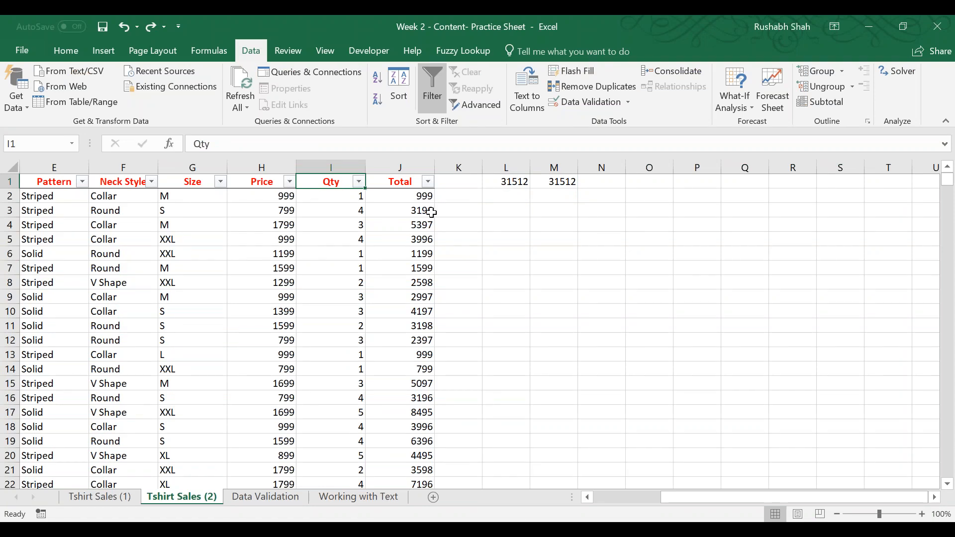
Switch to the browser and review both Function_num headings about hidden values once more.
key(alt+Tab)
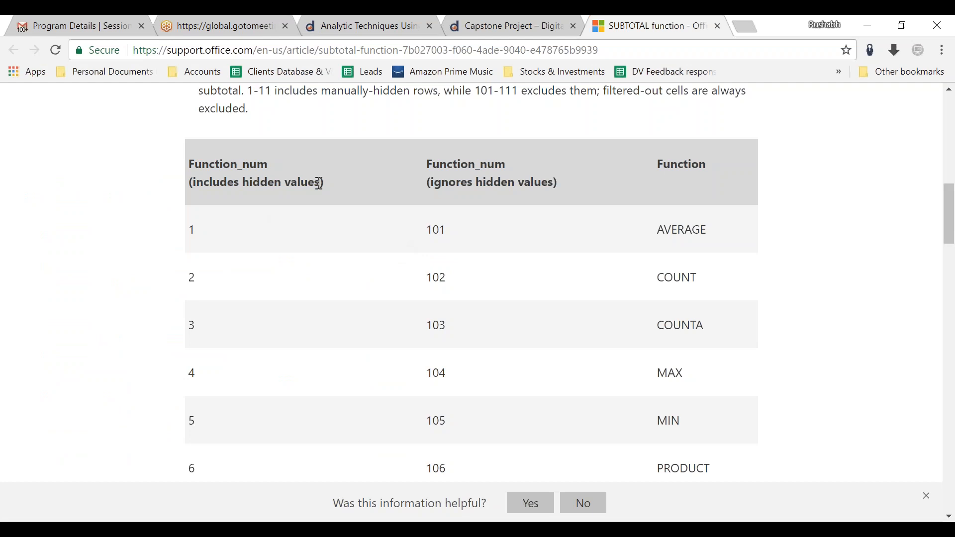
drag(323, 183, 172, 153)
drag(577, 184, 428, 163)
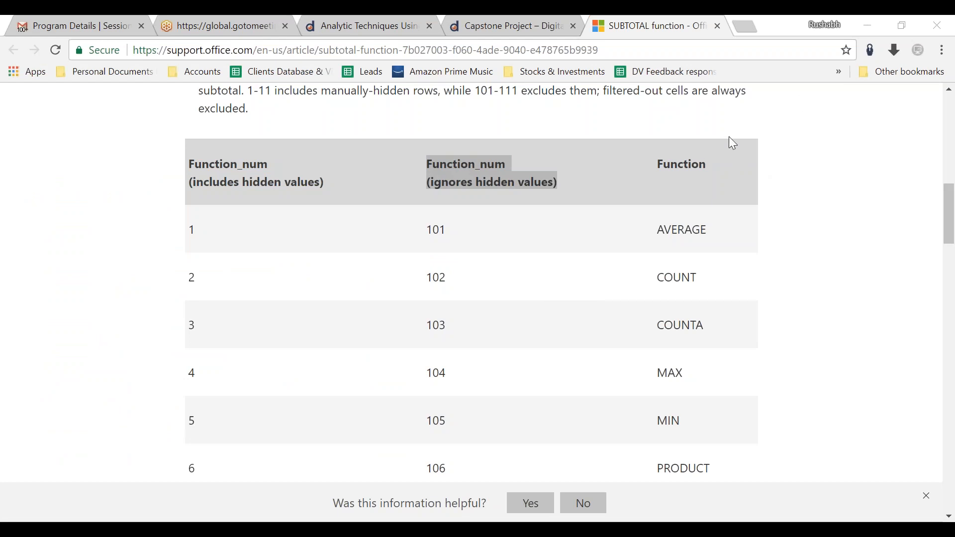
click(597, 187)
Switch to the Excel workbook and view the Color column's filter values without applying a filter.
key(alt+Tab)
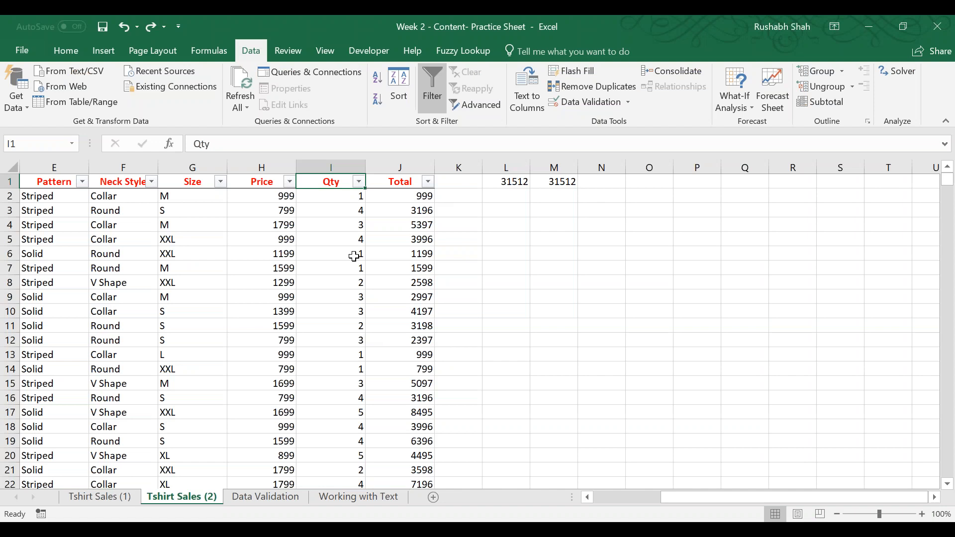
key(Left)
key(Left)
key(Left)
key(Left)
key(Left)
key(Left)
key(Left)
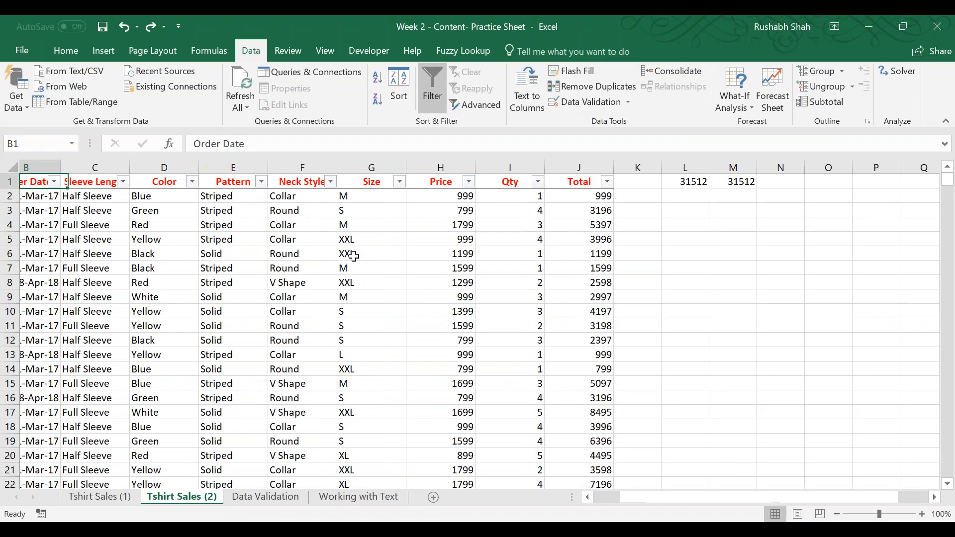
key(Right)
key(Right)
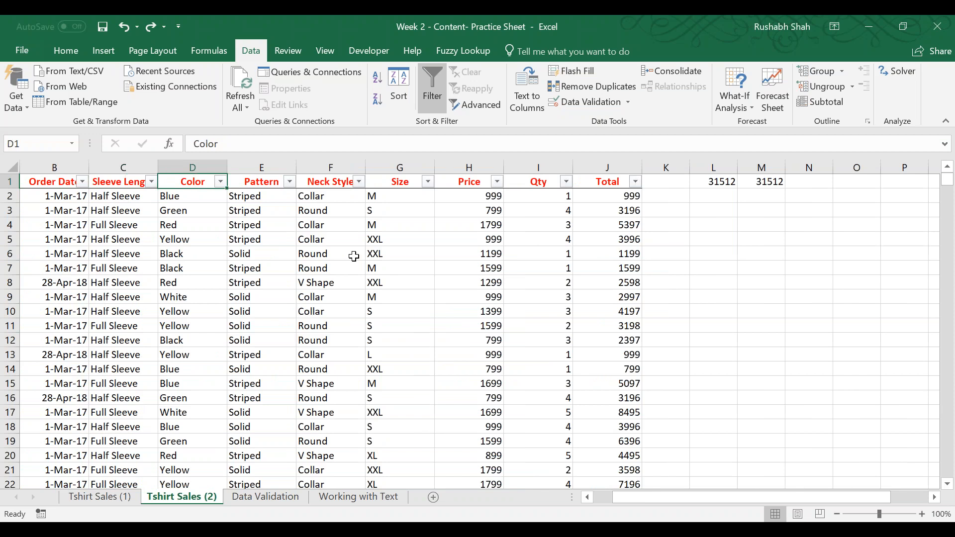
click(220, 182)
mouse_move(219, 345)
mouse_down()
mouse_move(218, 335)
mouse_move(212, 359)
mouse_move(209, 339)
mouse_up()
click(212, 403)
key(Right)
key(Right)
key(Right)
key(Right)
key(Right)
key(Right)
key(Right)
key(Right)
key(Right)
key(Right)
key(Right)
key(Right)
key(Right)
key(Right)
key(Right)
key(Right)
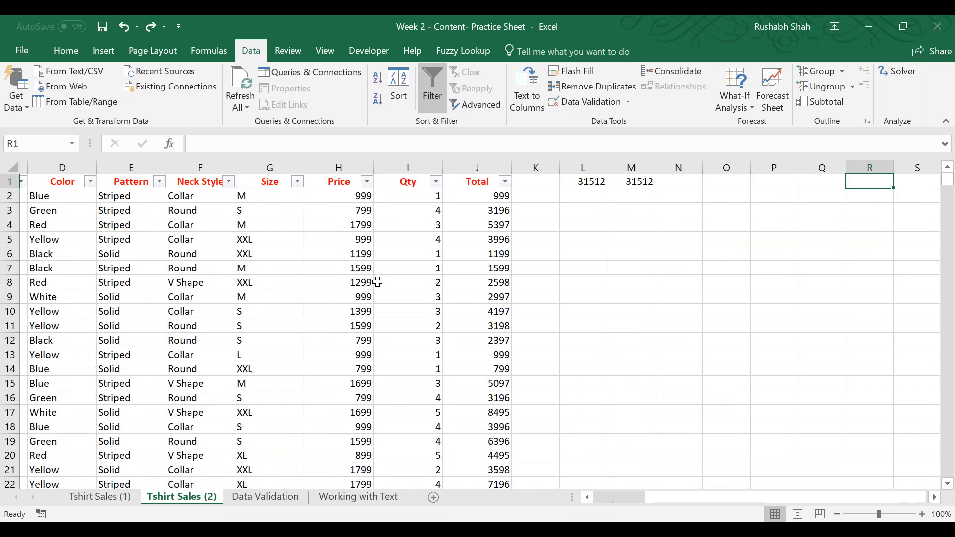
key(Left)
key(Left)
key(Left)
key(Left)
key(Left)
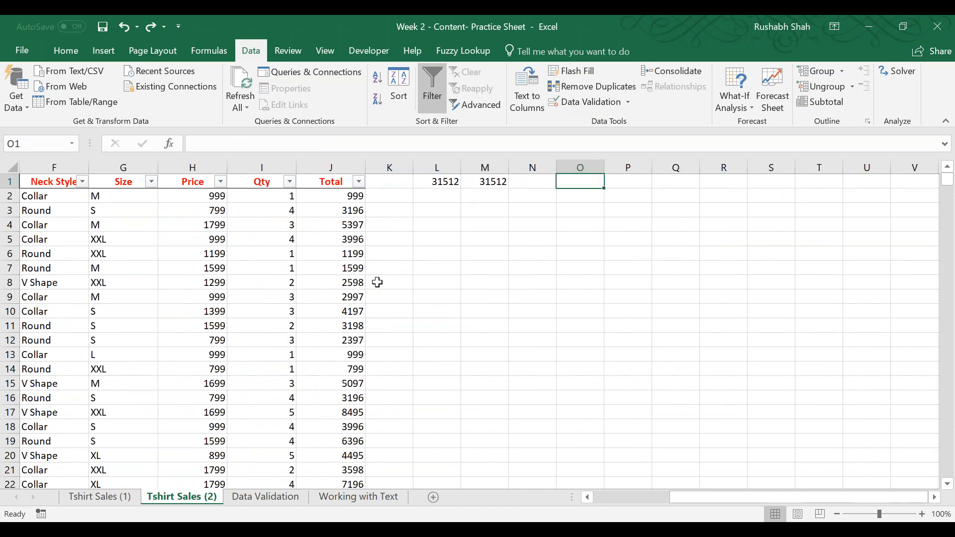
text(=uniqye)
key(BackSpace)
key(BackSpace)
text(ue)
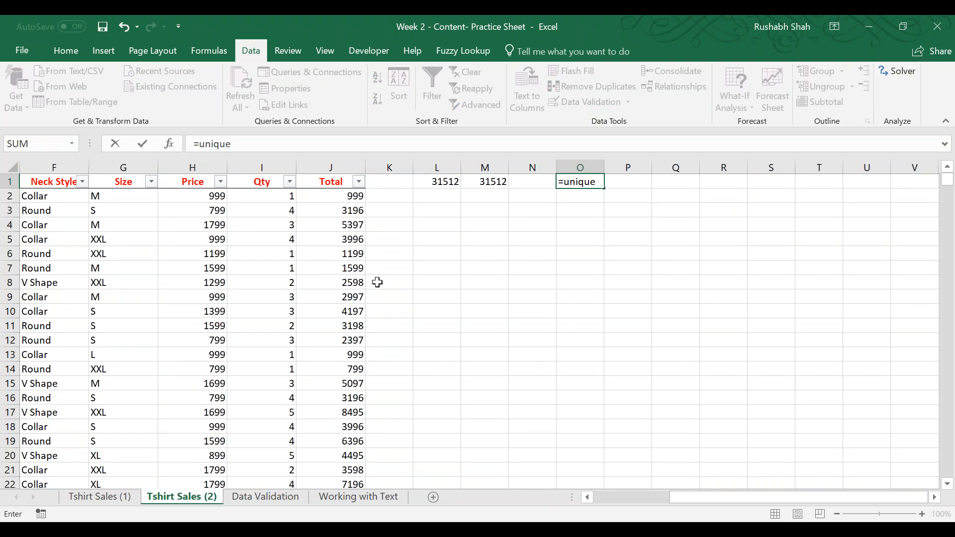
key(Escape)
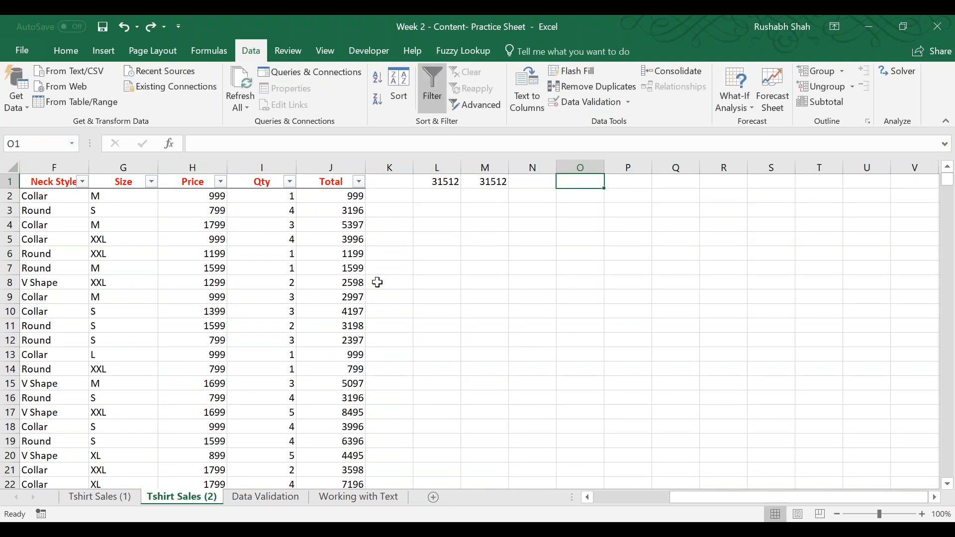
Copy the whole Color column, header included, from D1 downward and paste it starting at R1.
key(Left)
key(Left)
key(Left)
key(Left)
key(Left)
key(Left)
key(Left)
key(Left)
key(Left)
key(Left)
key(Left)
key(Left)
key(Left)
key(Left)
key(Right)
key(Right)
key(Right)
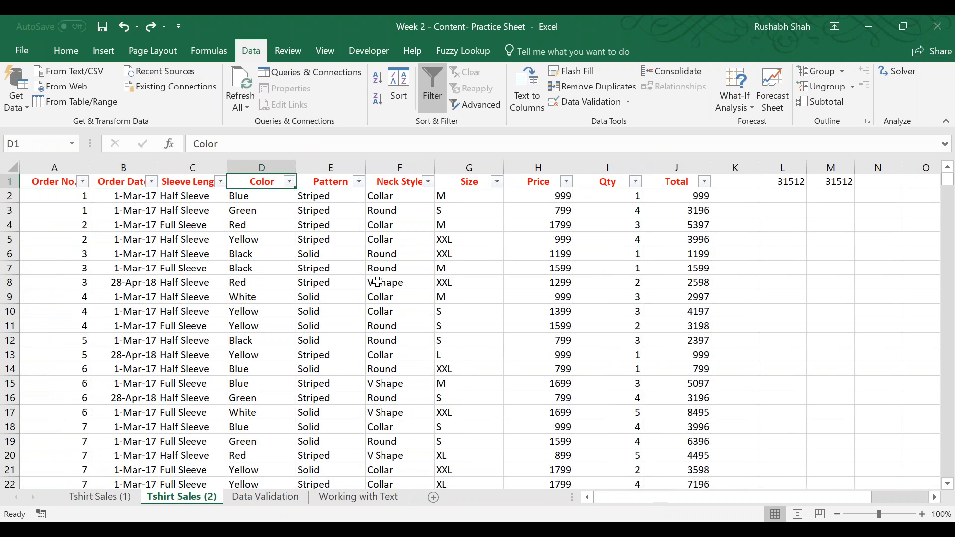
key(ctrl+shift+Down)
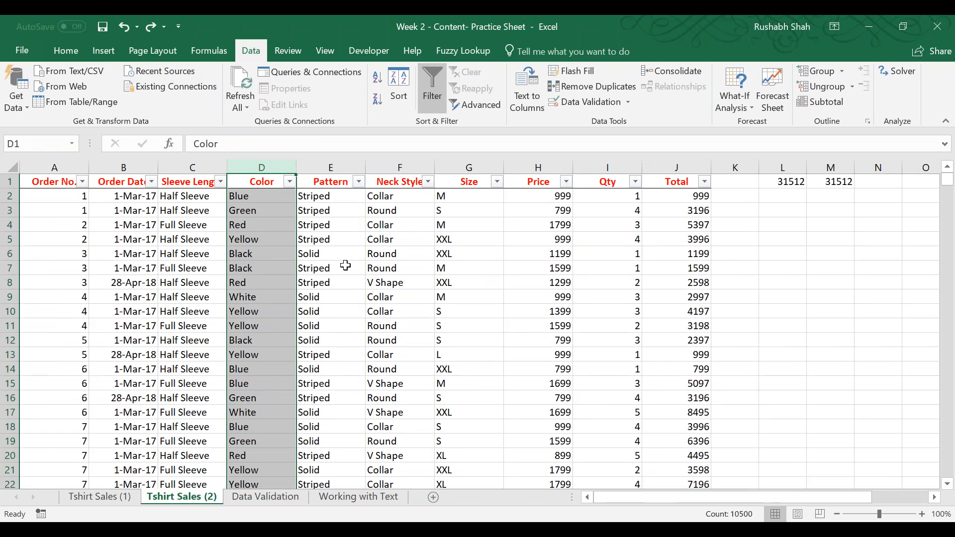
key(ctrl+c)
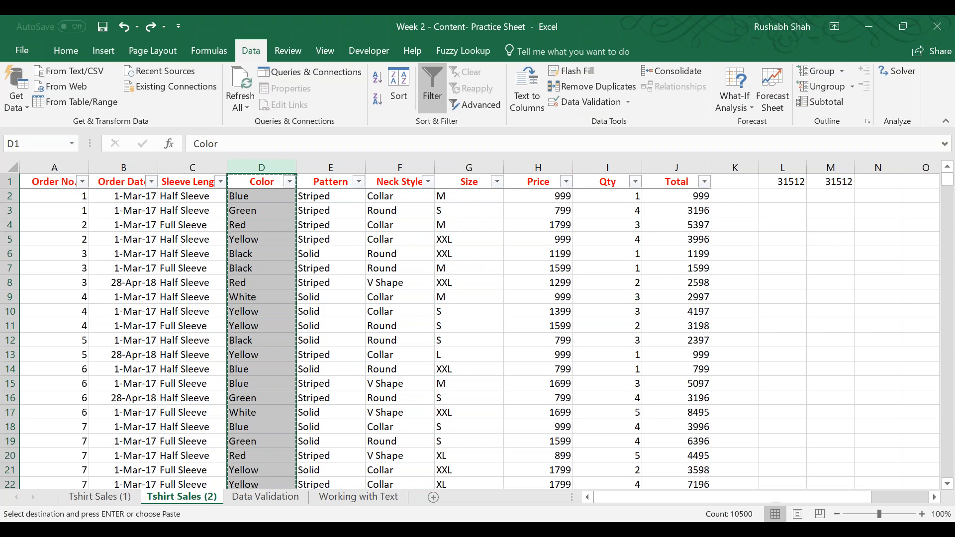
key(Right)
key(Right)
key(Right)
key(Right)
key(Right)
key(Right)
key(Right)
key(Right)
key(Right)
key(Right)
key(Right)
key(Right)
key(Right)
key(Right)
key(Right)
key(Right)
key(Right)
key(Right)
key(Right)
key(Right)
key(Left)
key(Left)
key(Left)
key(Left)
key(Left)
key(Left)
key(Left)
key(Left)
key(Left)
key(ctrl+v)
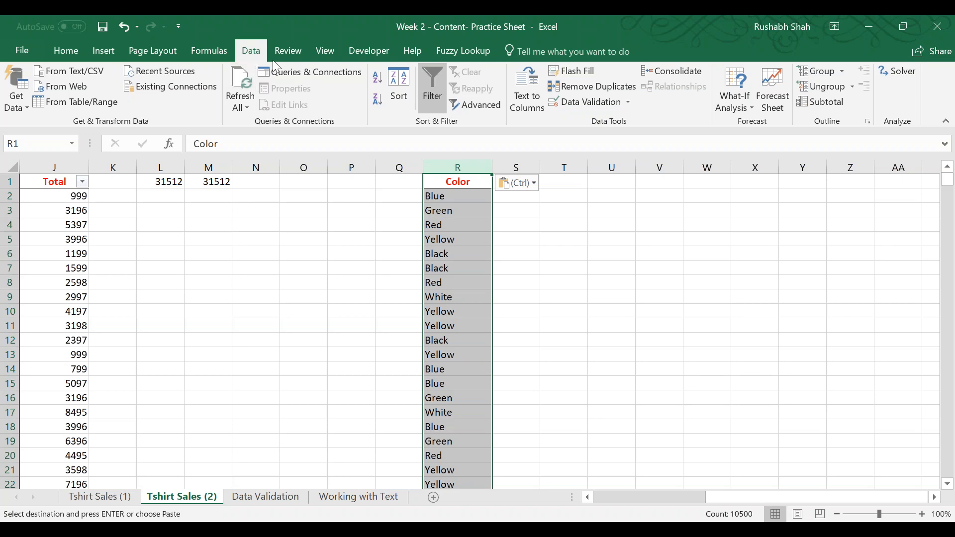
Remove duplicates from the pasted Color list in column R, treating its first row as a header.
click(600, 86)
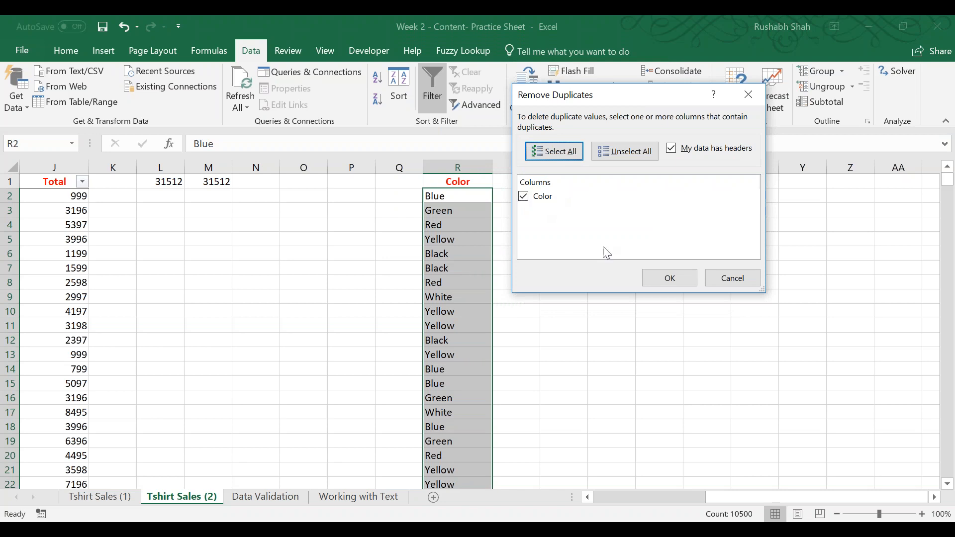
click(652, 283)
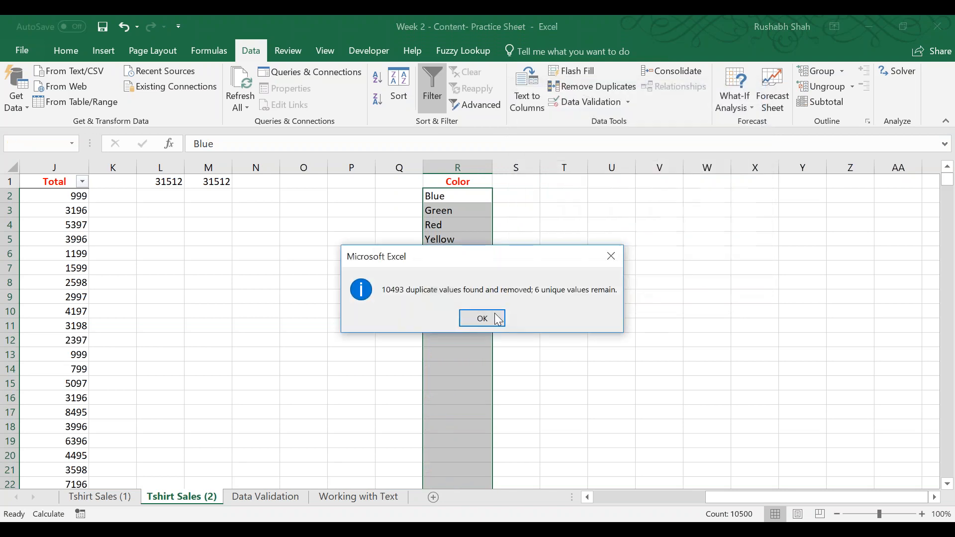
click(482, 318)
click(471, 180)
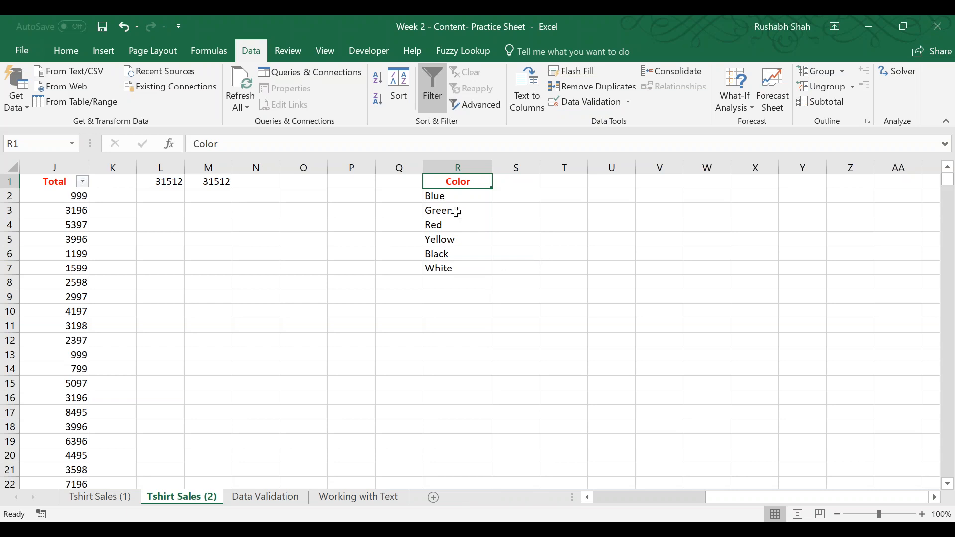
Save the workbook and zoom the Data Validation sheet to 190%.
key(ctrl+s)
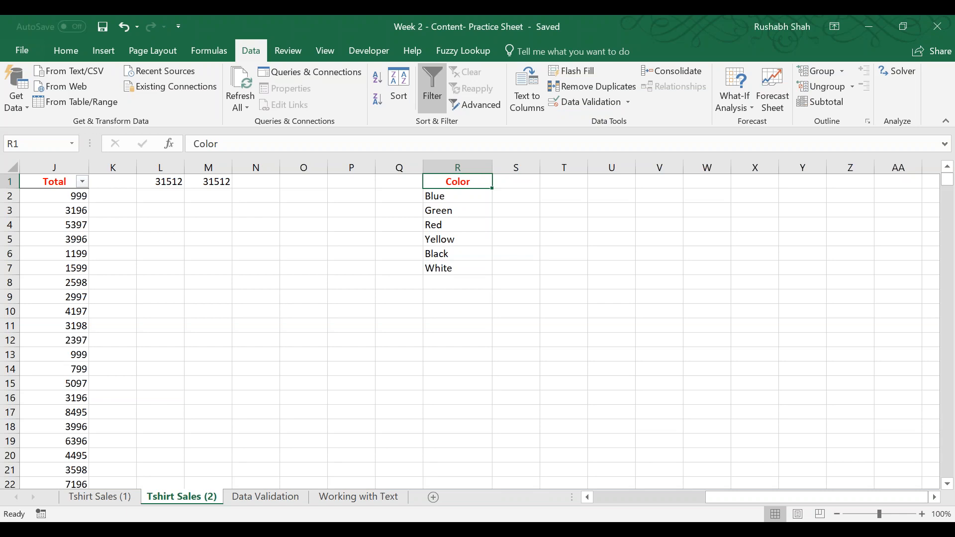
key(ctrl+Page_Down)
key(ctrl+s)
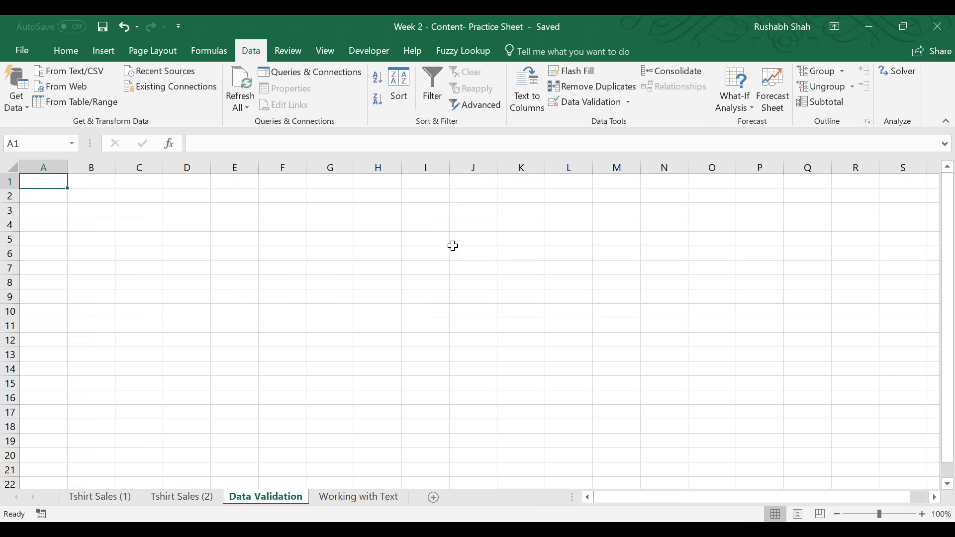
scroll(452, 246, up, 5)
scroll(452, 247, up, 1)
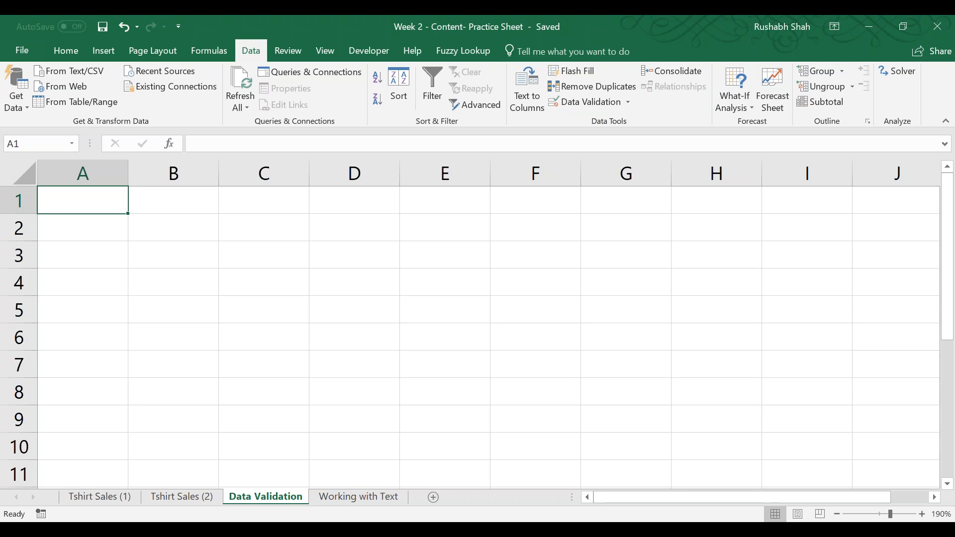
Return to cell A1 of the Tshirt Sales (2) sheet and save the workbook.
click(193, 496)
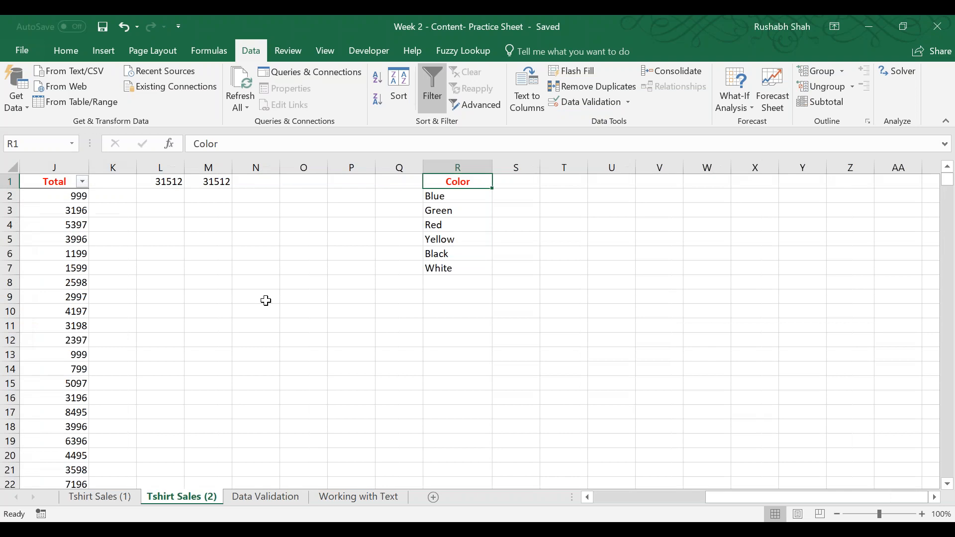
key(Left)
key(Left)
key(Left)
key(Left)
key(Left)
key(Left)
key(Left)
key(Left)
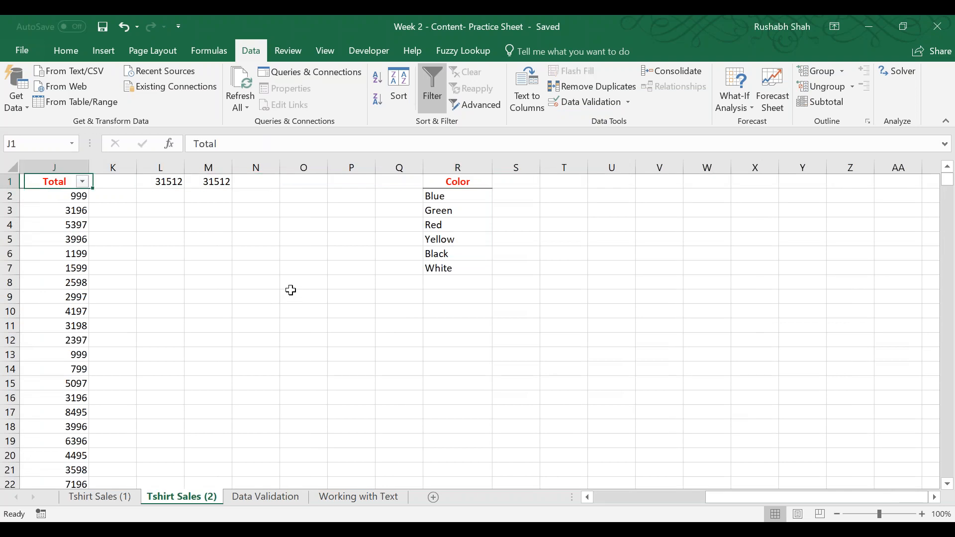
key(Home)
key(Escape)
key(ctrl+s)
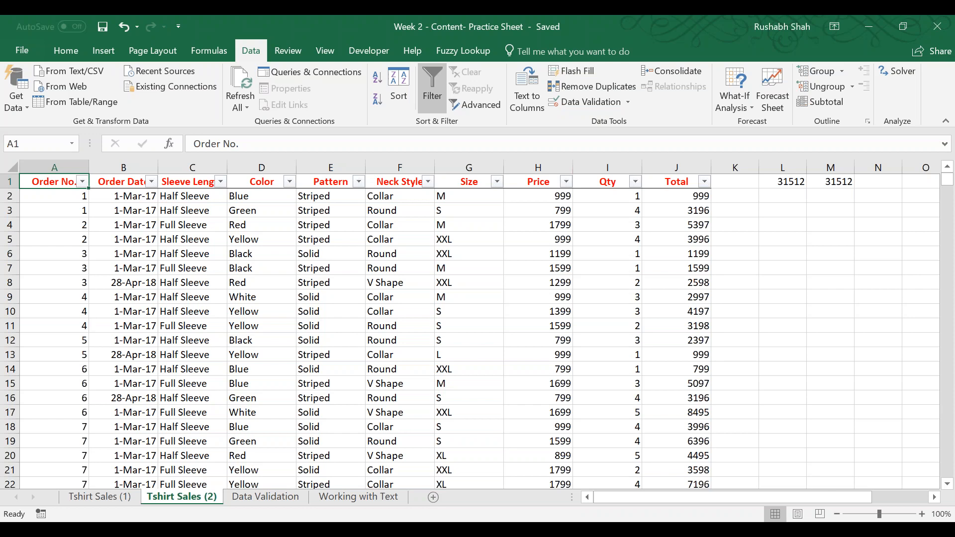
Enter the headers Name in U1 and Amount in V1 for a small practice table beside the color list.
key(Right)
key(Right)
key(Right)
key(Right)
key(Right)
key(Right)
key(Right)
key(Right)
key(Right)
key(Right)
key(Right)
key(Right)
key(Right)
key(Right)
key(Right)
key(Right)
key(Right)
key(Right)
key(Right)
key(Right)
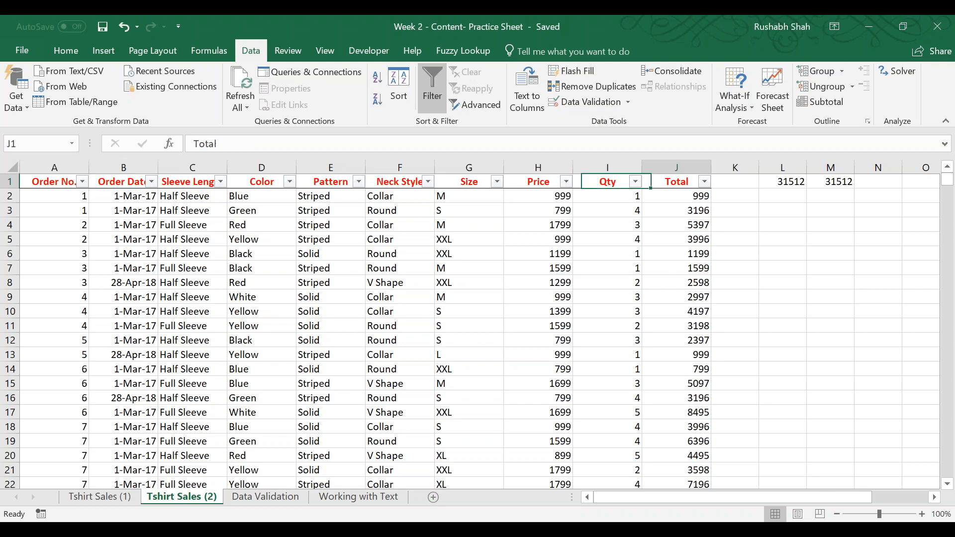
key(Left)
key(Left)
key(Left)
key(Left)
key(Left)
key(Left)
text(Name)
key(Tab)
text(Amount)
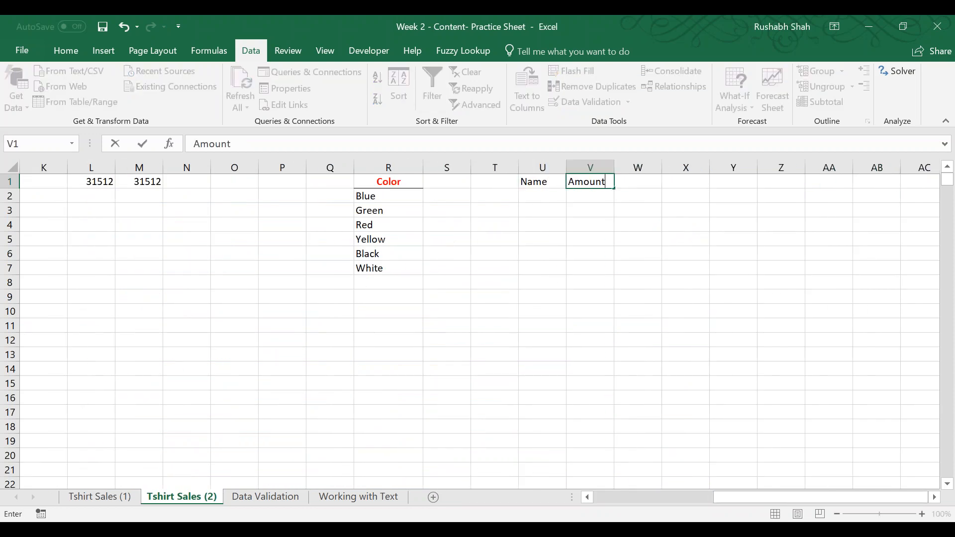
Fill the Name column in U2:U11 with a, a, b, b, c, c, d, d, e, e.
key(Return)
text(a)
key(Return)
text(a)
key(Return)
text(b b c c d d e)
key(Return)
text(e)
key(Return)
Fill the Amount column in V2:V11 with 1, 2, 5, 4, 8, 7, 5, 85, 7, 4.
key(Right)
key(ctrl+Up)
key(Down)
text(1 2 5 4 8 7)
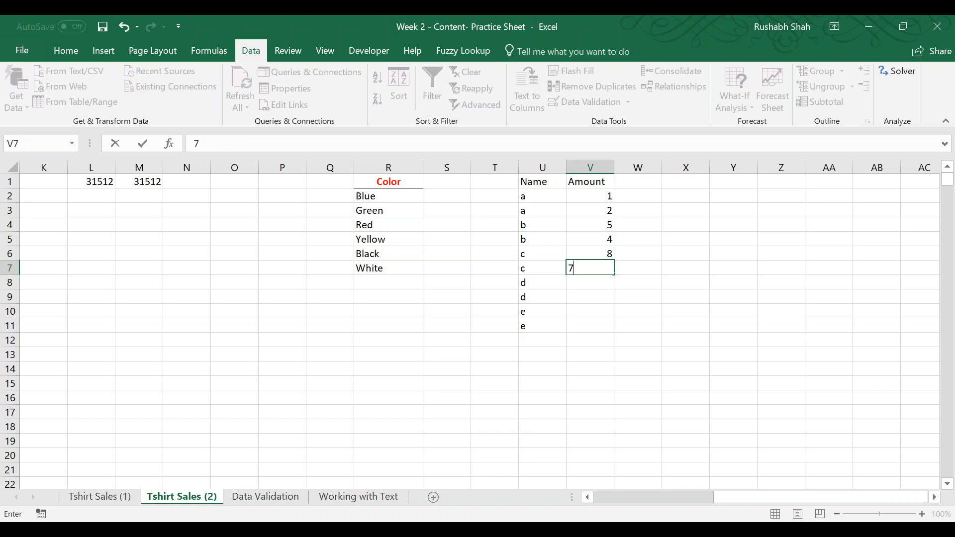
text( 5 85 7 4)
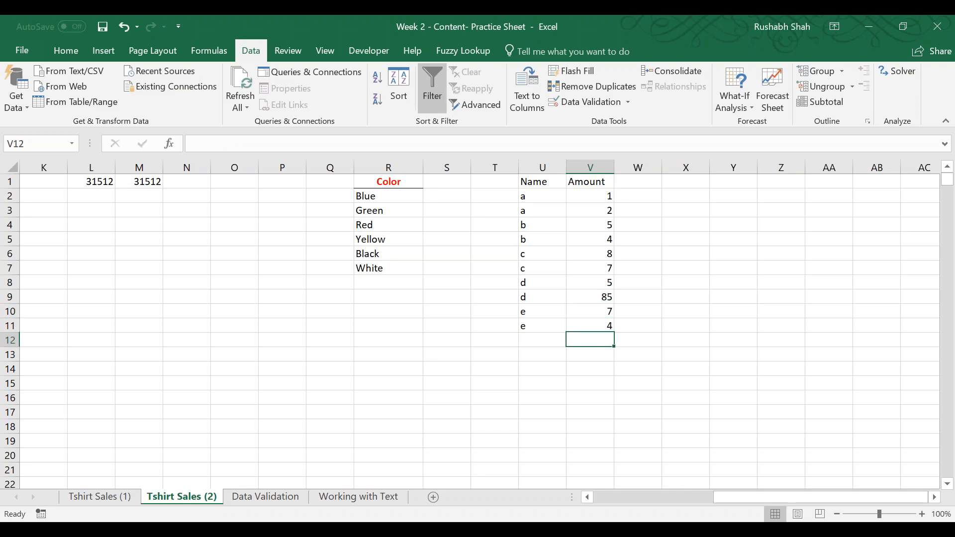
Make the Name and Amount headers in U1:V1 bold.
key(Up)
key(ctrl+Up)
key(Left)
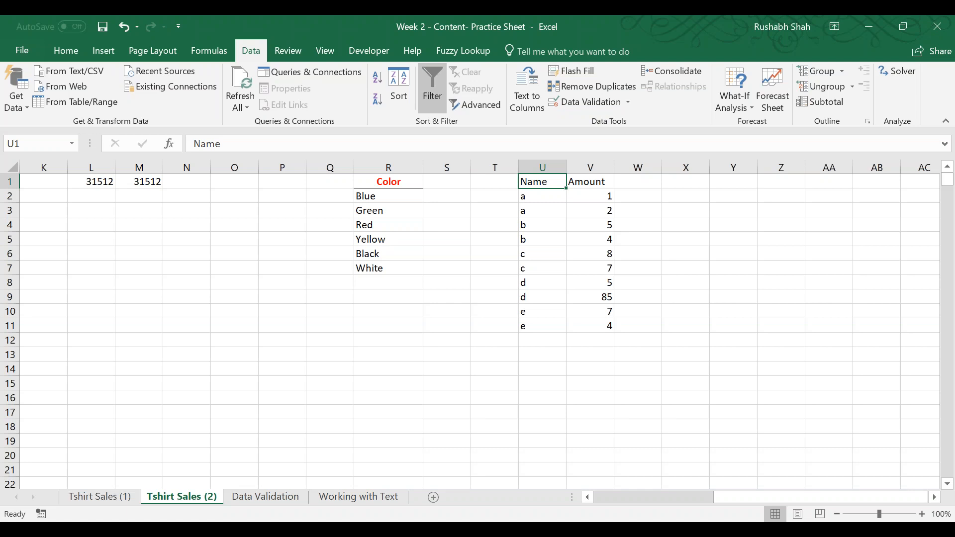
key(shift+Right)
key(ctrl+b)
key(Left)
key(Right)
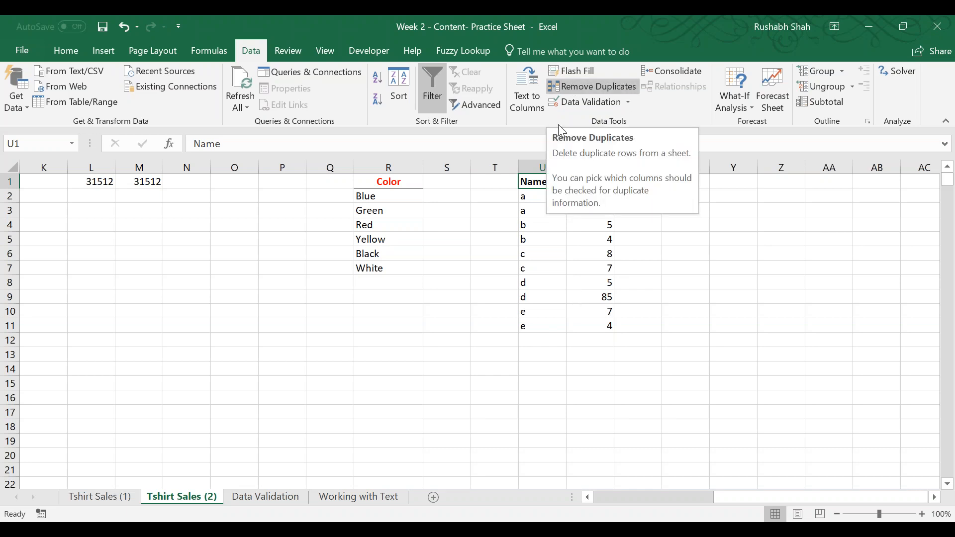
Try to remove duplicates from the practice table with both Name and Amount compared and headers recognized.
click(611, 87)
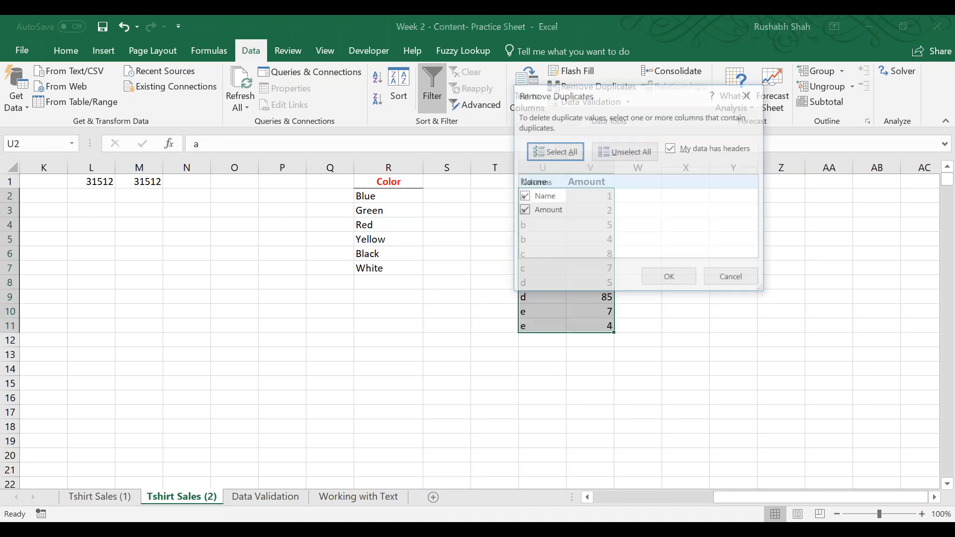
drag(610, 93, 226, 150)
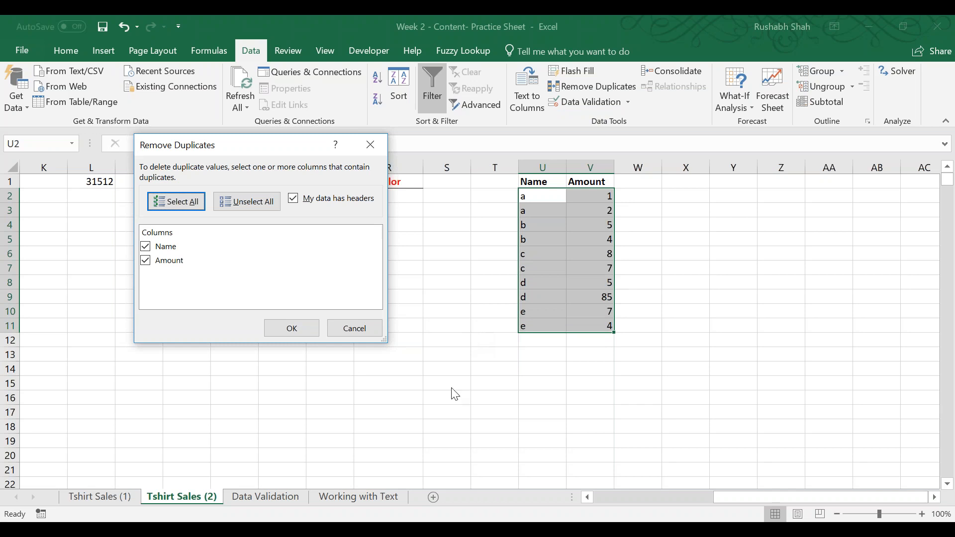
click(292, 328)
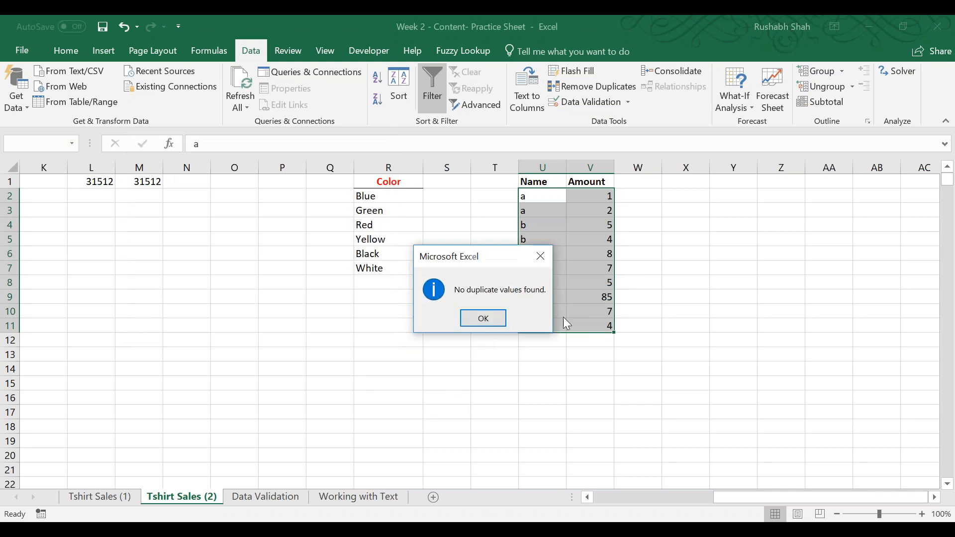
drag(455, 264, 385, 246)
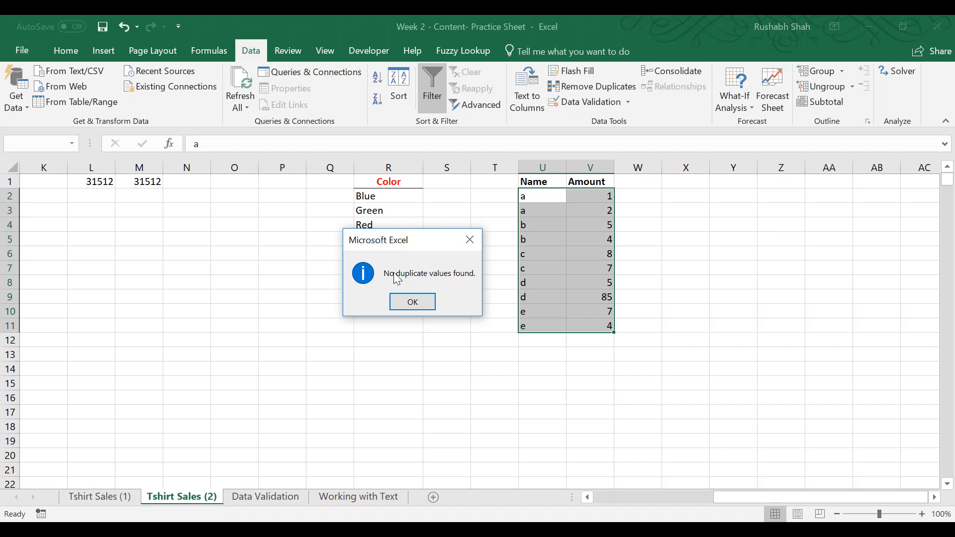
click(413, 301)
Set the amount of the second "a" row in V3 to 1.
click(574, 213)
text(1)
key(Return)
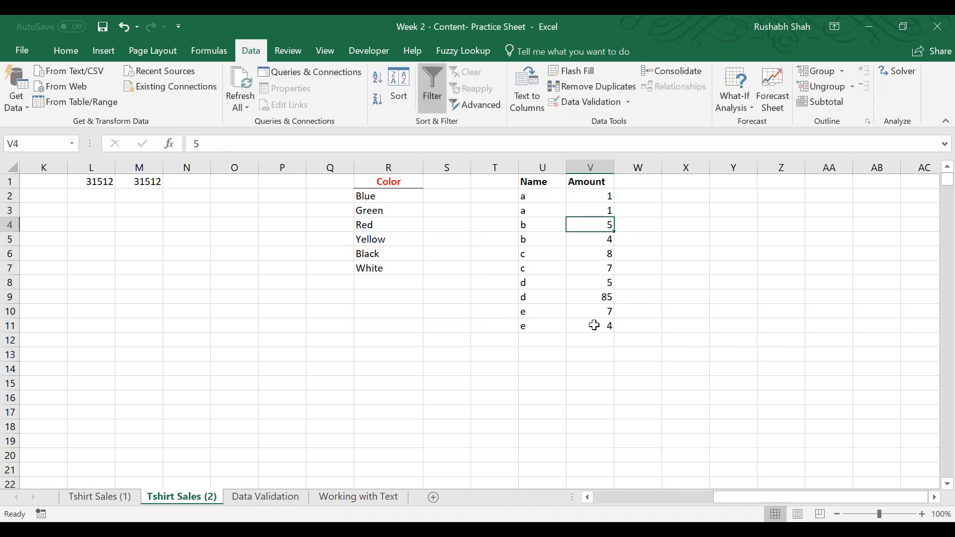
Remove duplicate rows from the practice table by comparing both the Name and Amount columns.
click(592, 86)
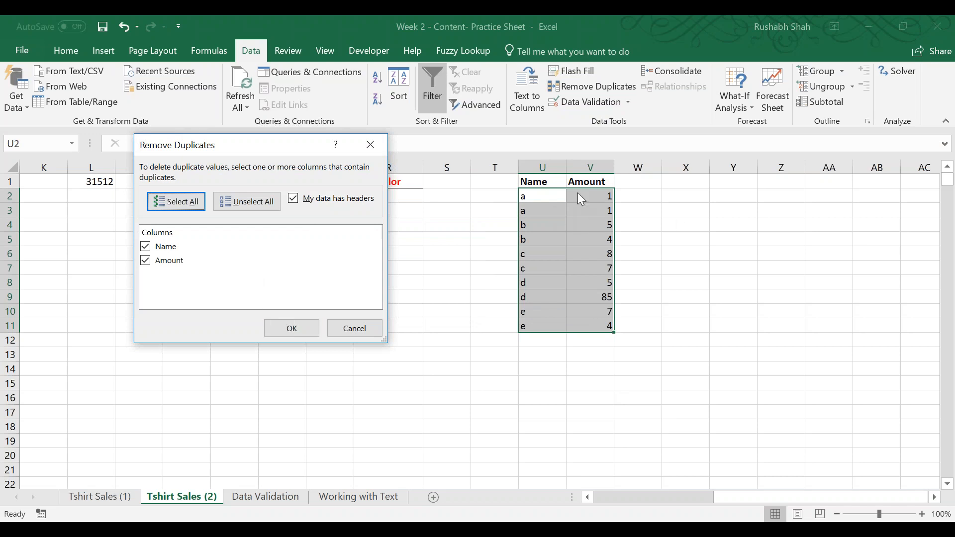
click(311, 327)
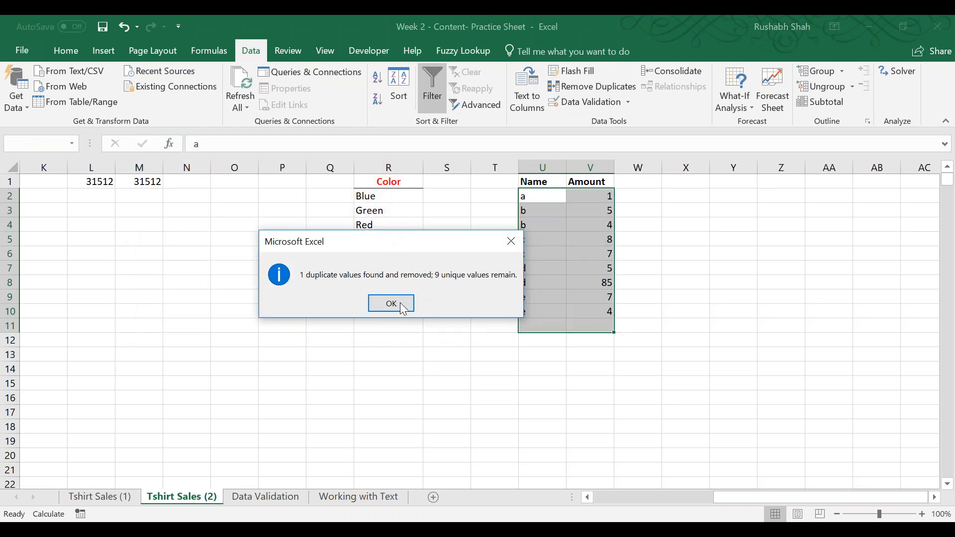
click(391, 304)
Remove duplicate rows by comparing only the Name column, and undo both duplicate removals in the practice table.
click(554, 213)
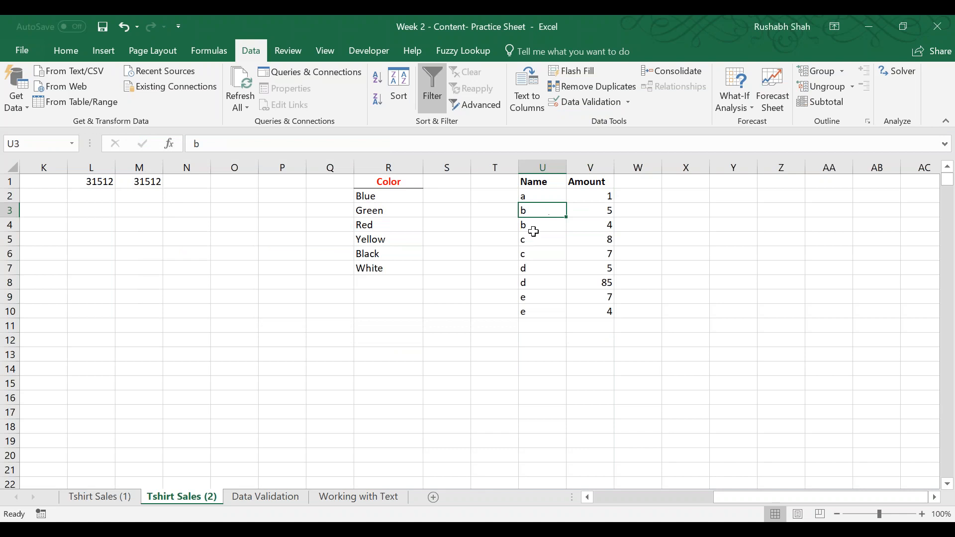
click(574, 87)
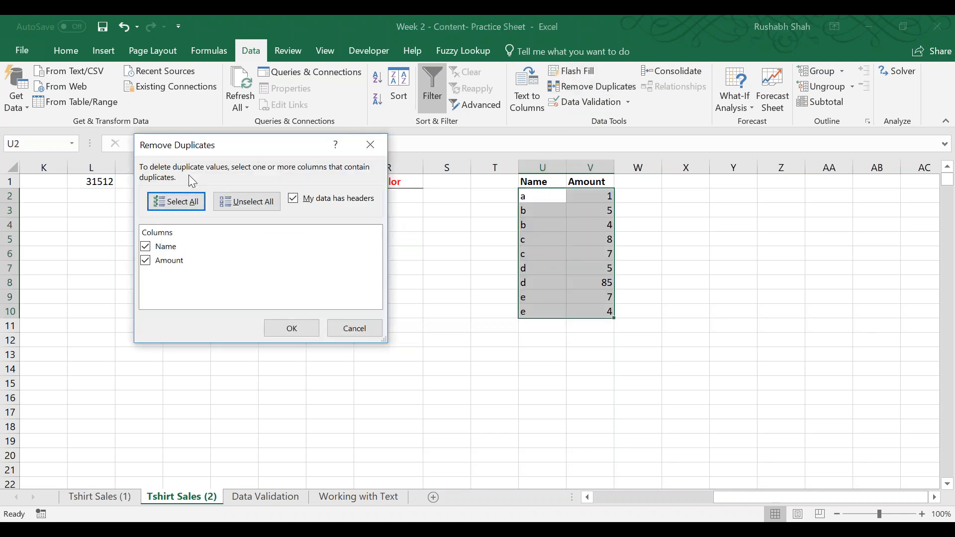
drag(273, 144, 340, 101)
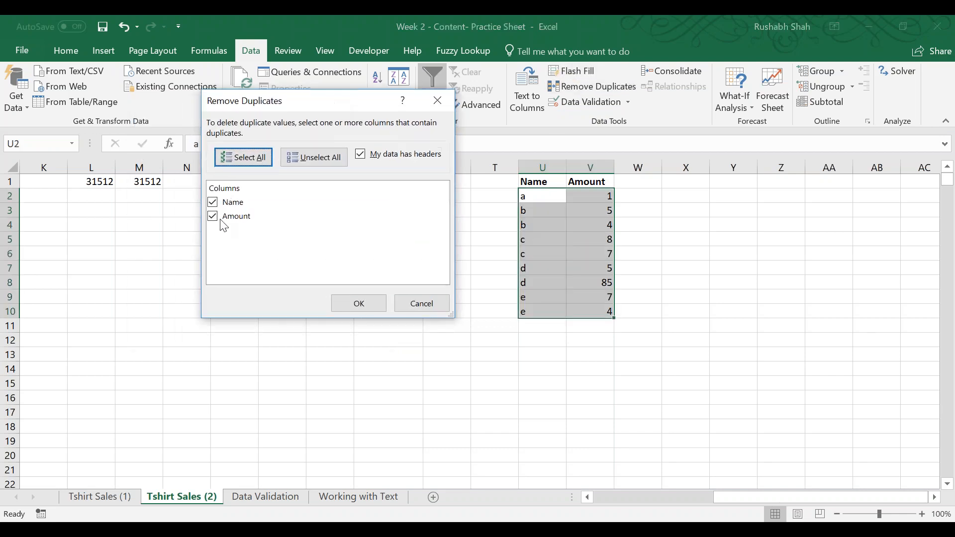
click(213, 216)
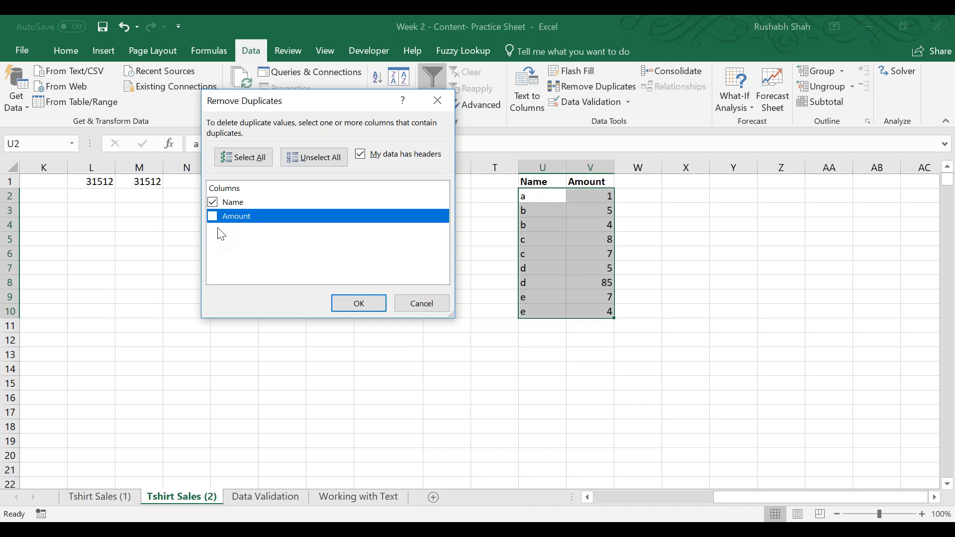
click(290, 206)
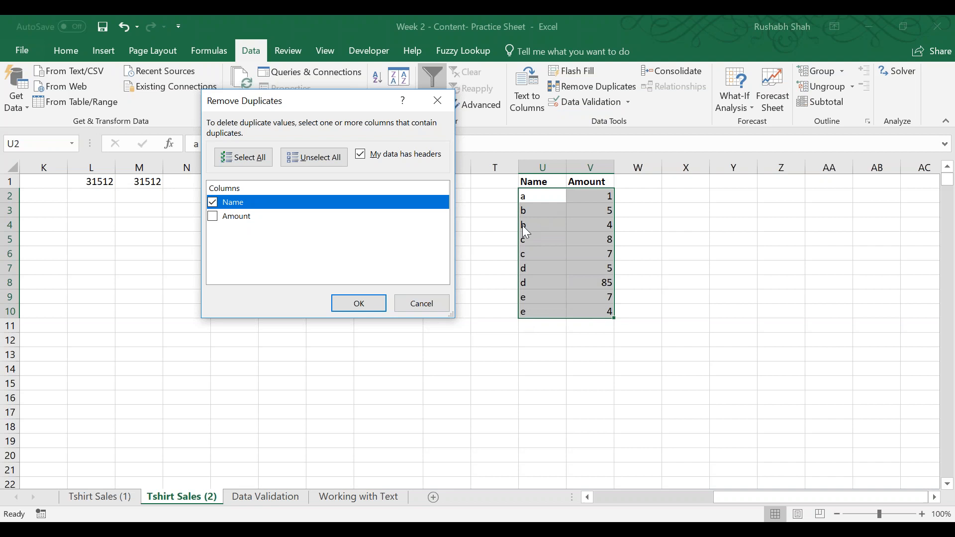
click(369, 306)
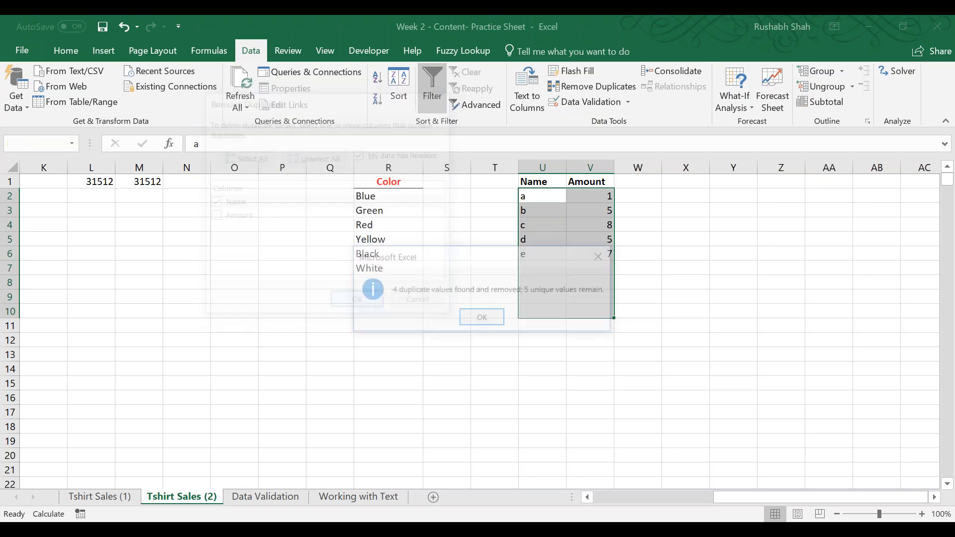
drag(437, 256, 267, 188)
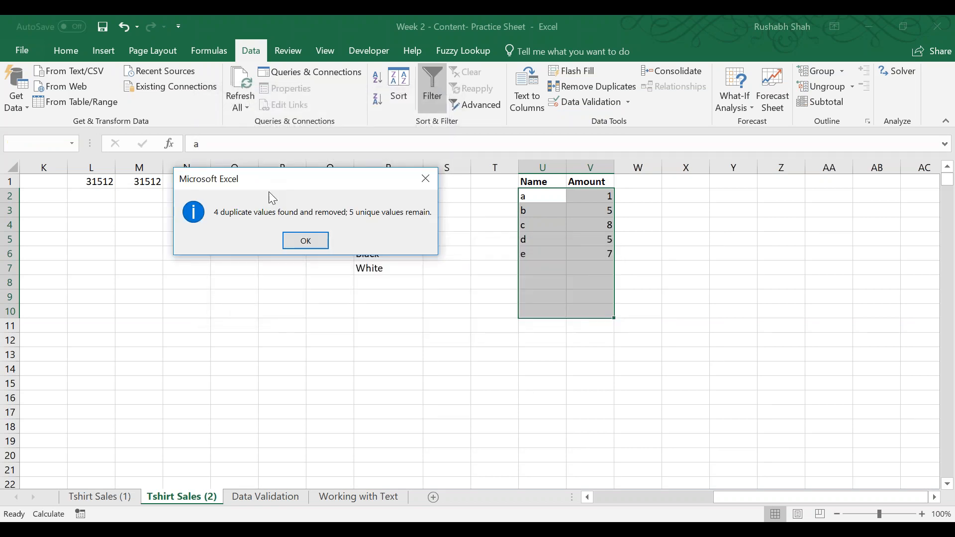
click(302, 242)
click(527, 181)
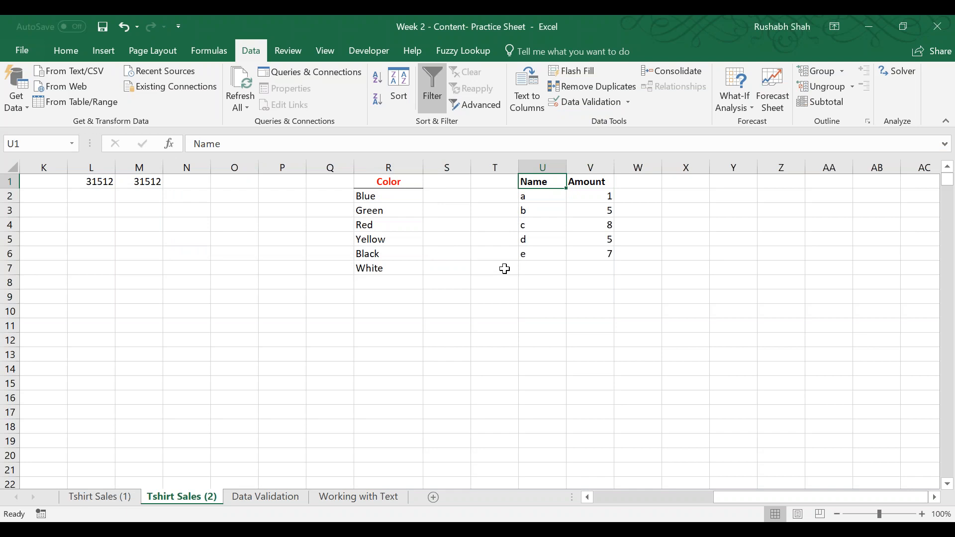
key(ctrl+z)
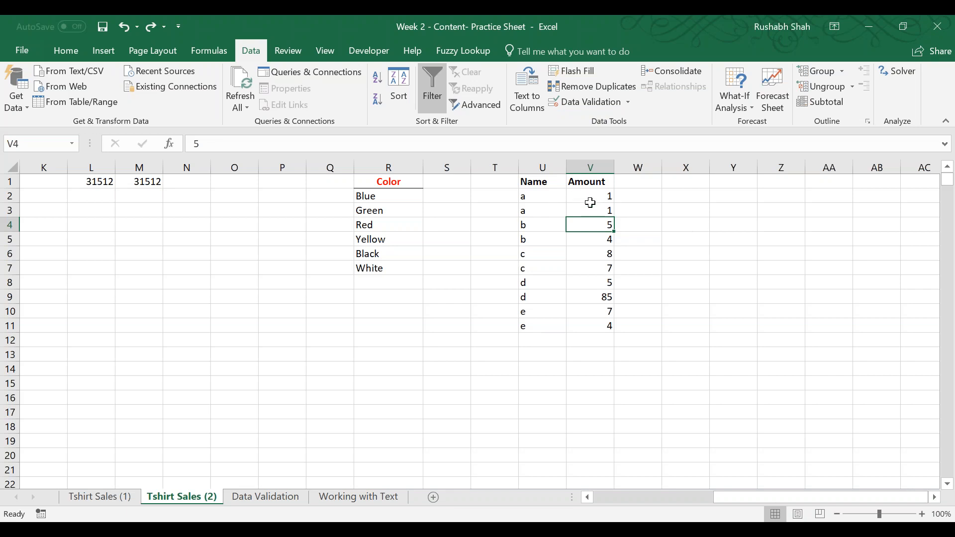
Highlight duplicate values in the Amount cells V2:V11 in light red with conditional formatting.
drag(593, 196, 572, 326)
click(62, 51)
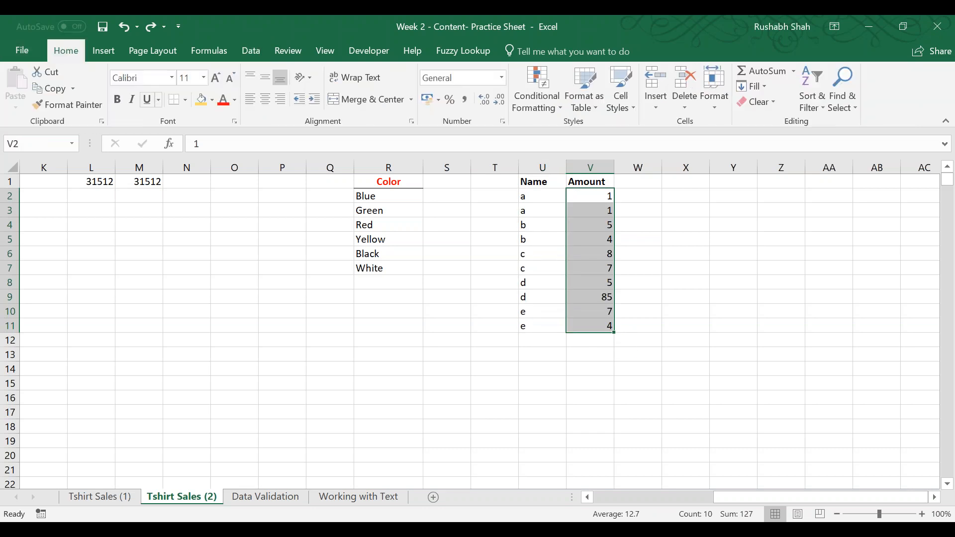
click(524, 96)
mouse_move(529, 132)
click(691, 323)
click(360, 234)
click(590, 225)
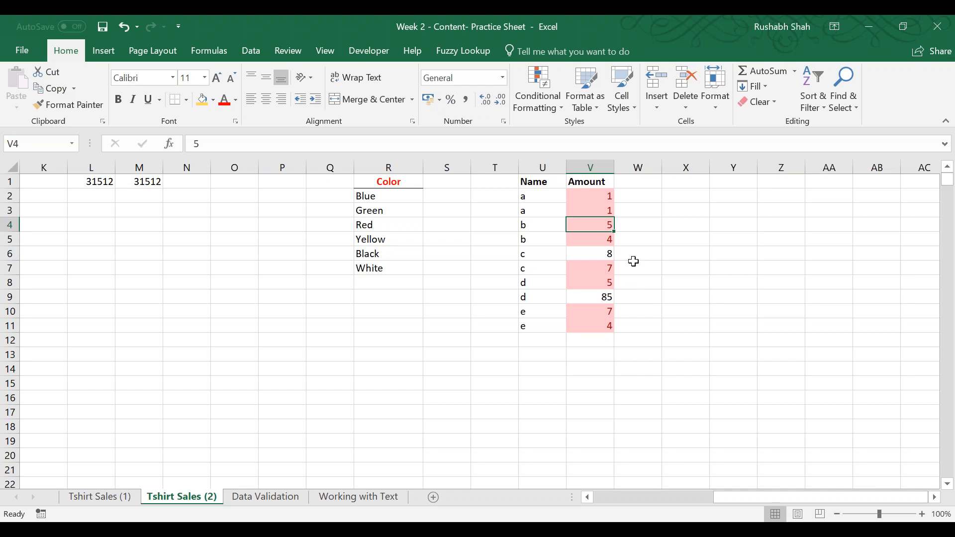
Save the workbook on the Data Validation sheet and enter the label Whole Numbers in B2.
click(265, 497)
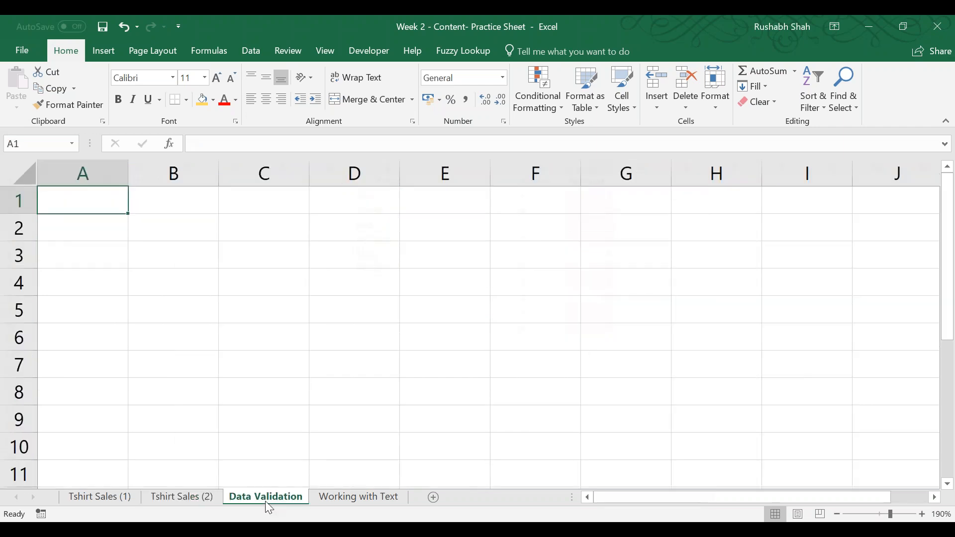
key(ctrl+s)
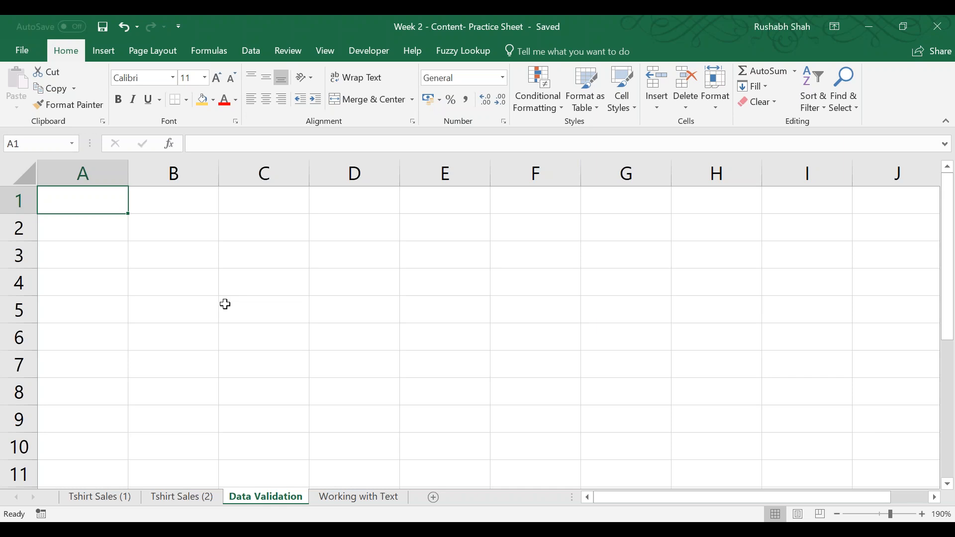
key(Right)
key(Down)
text(Whole Numbers)
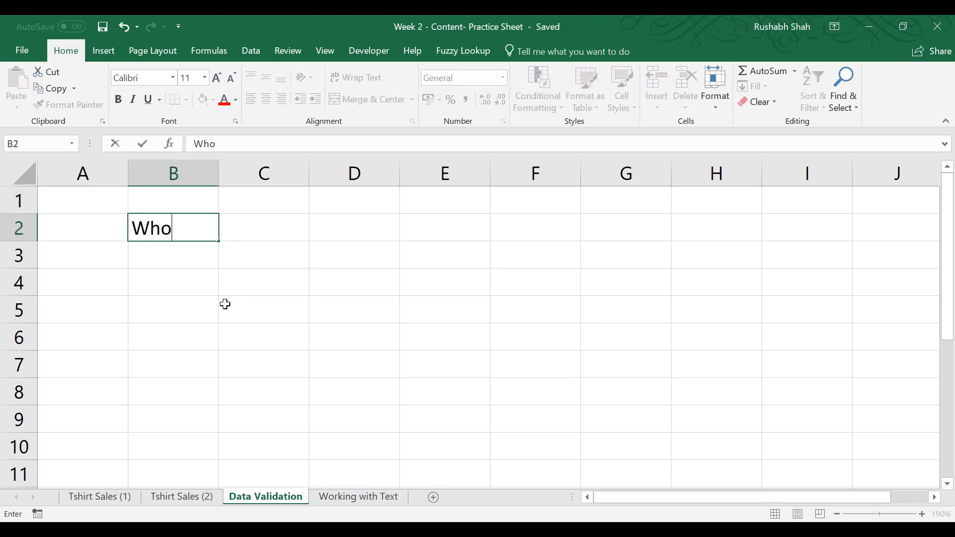
key(Return)
key(Up)
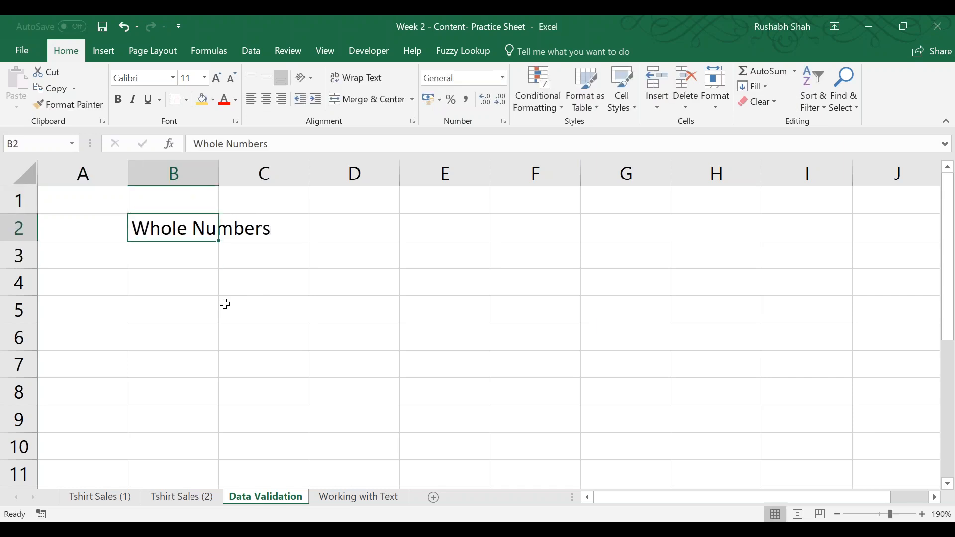
AutoFit column B to the Whole Numbers label and select the empty cell C2 beside it.
key(alt+h)
key(o)
key(i)
key(Right)
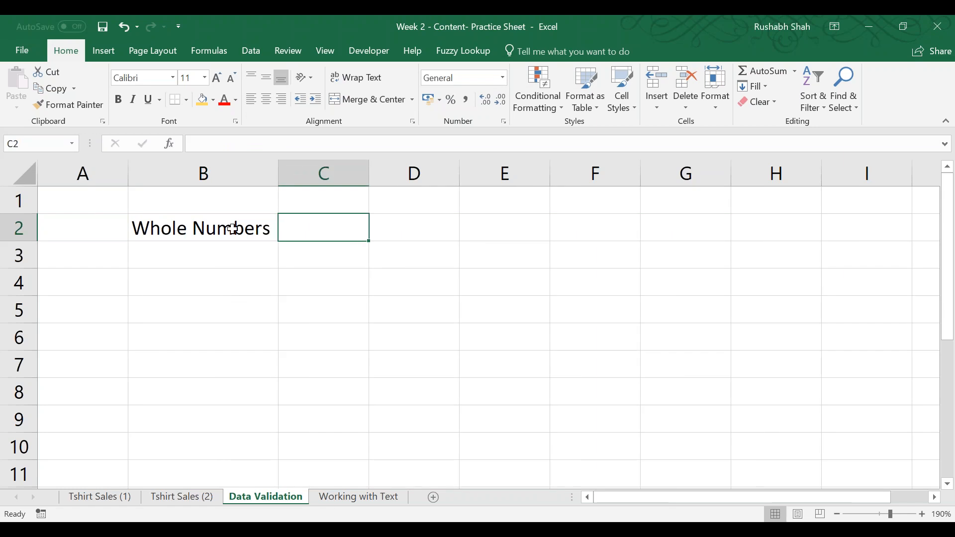
Apply all borders to cell C2 and repeat the same borders on the range C2:C6.
click(189, 104)
click(196, 225)
key(Down)
key(Down)
key(Down)
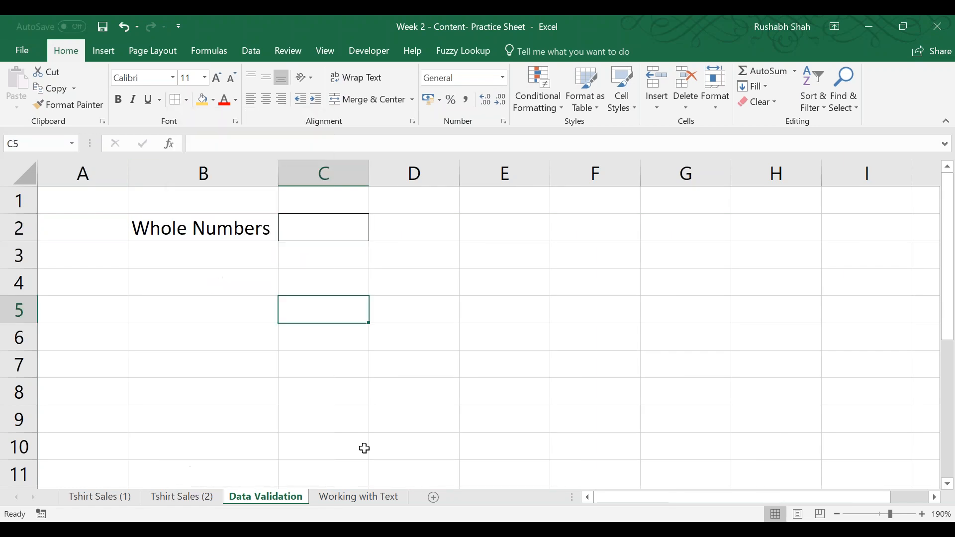
drag(326, 230, 335, 329)
key(F4)
Enter the labels Decimals, Text Length and Date in cells B3 to B5.
click(223, 257)
text(D)
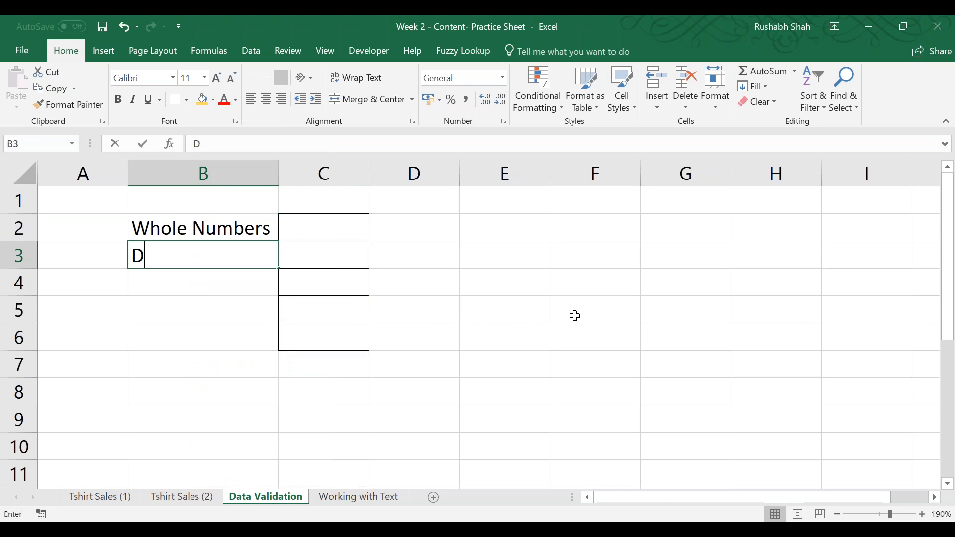
text(ecimals)
key(Return)
text(Te)
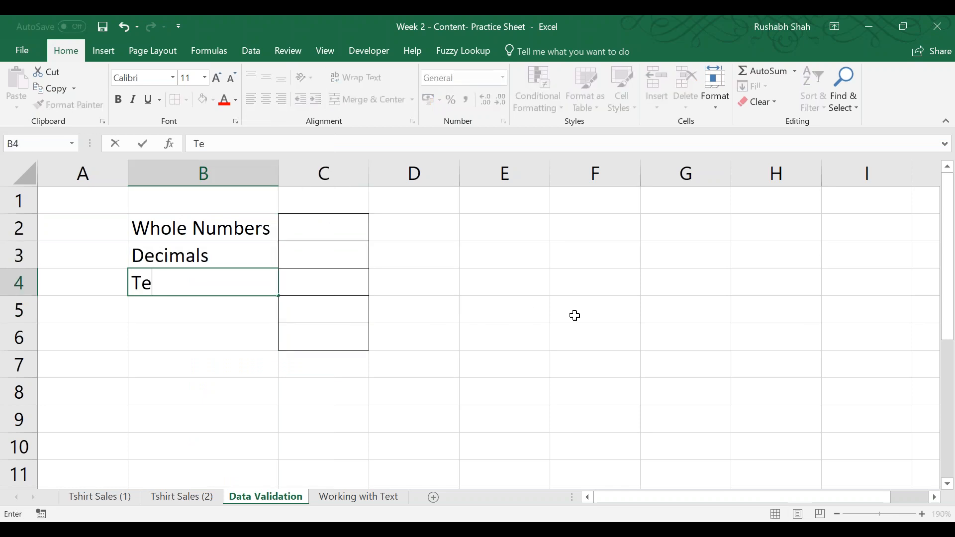
text(xt Length)
key(Return)
text(Date)
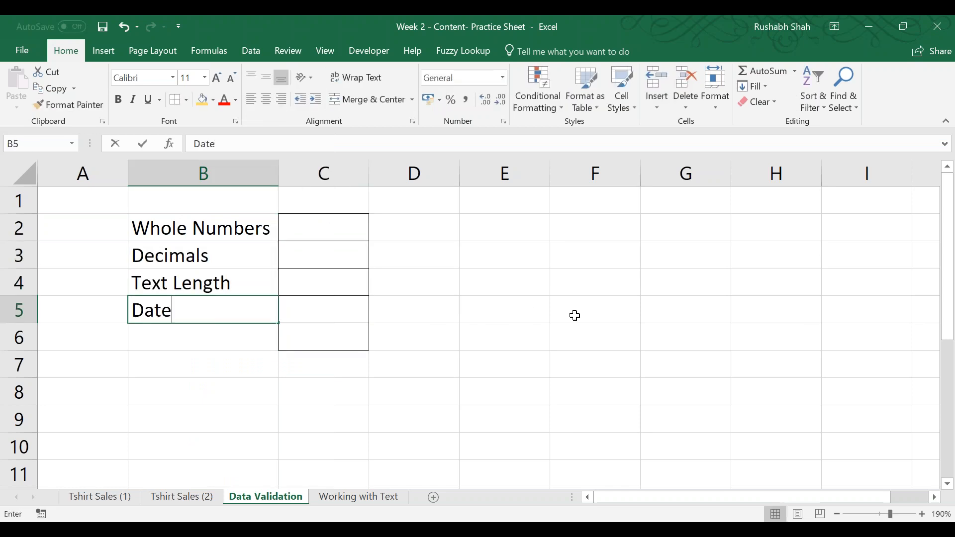
key(Return)
Enter the labels List 1 and List 2 in cells B6 and B7.
text(Loist)
key(BackSpace)
key(BackSpace)
key(BackSpace)
key(BackSpace)
text(ist 1)
key(Return)
text(List 2)
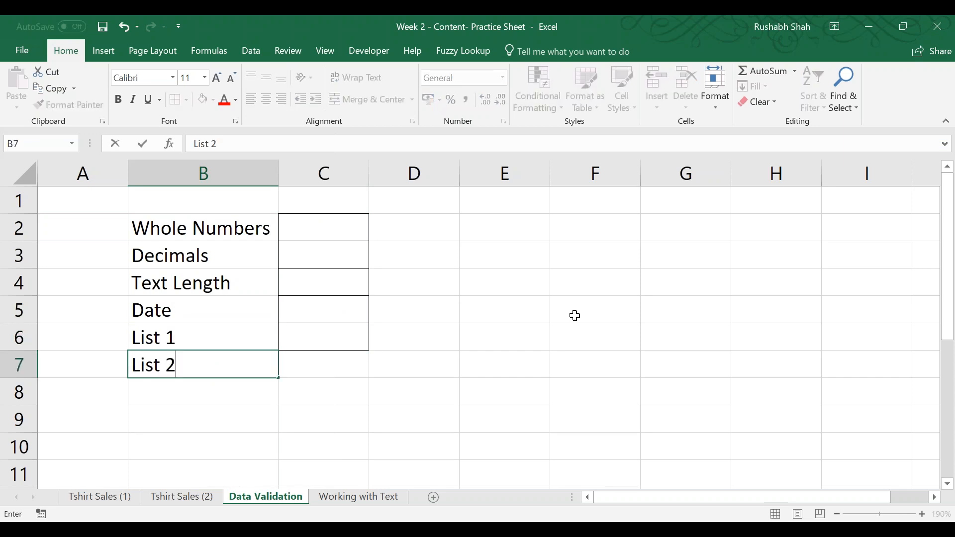
key(Return)
Apply all borders to cells C6:C7 beside the two list labels and save the workbook.
key(Up)
key(Right)
key(shift+Up)
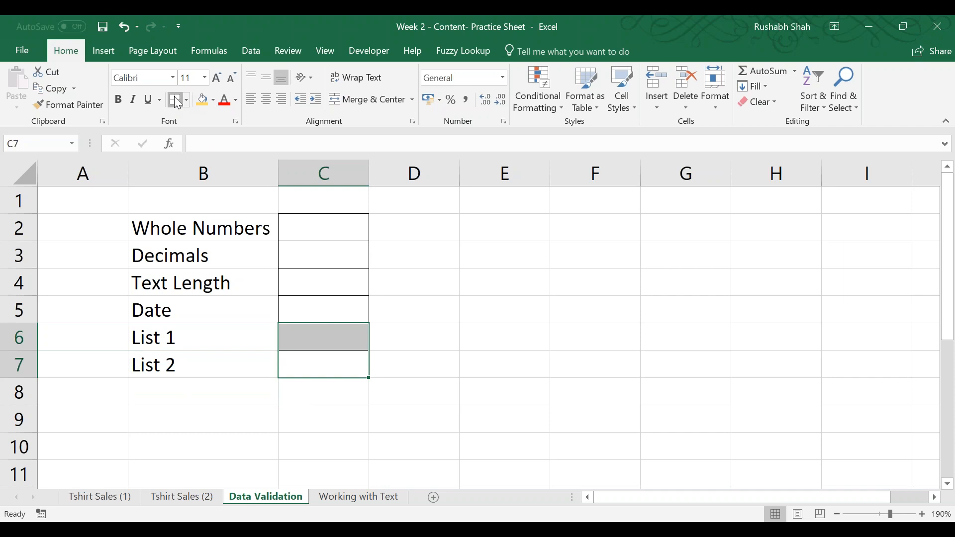
click(435, 271)
click(482, 233)
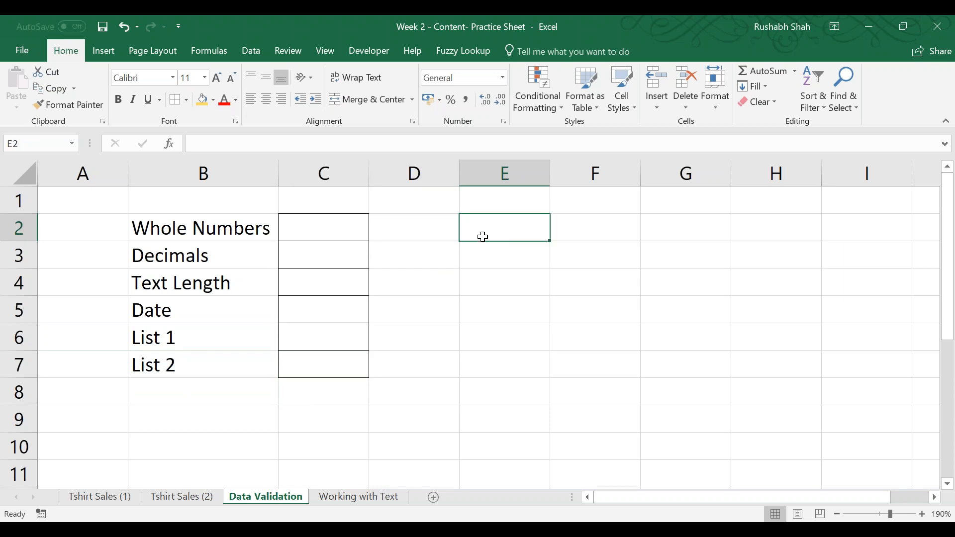
key(ctrl+s)
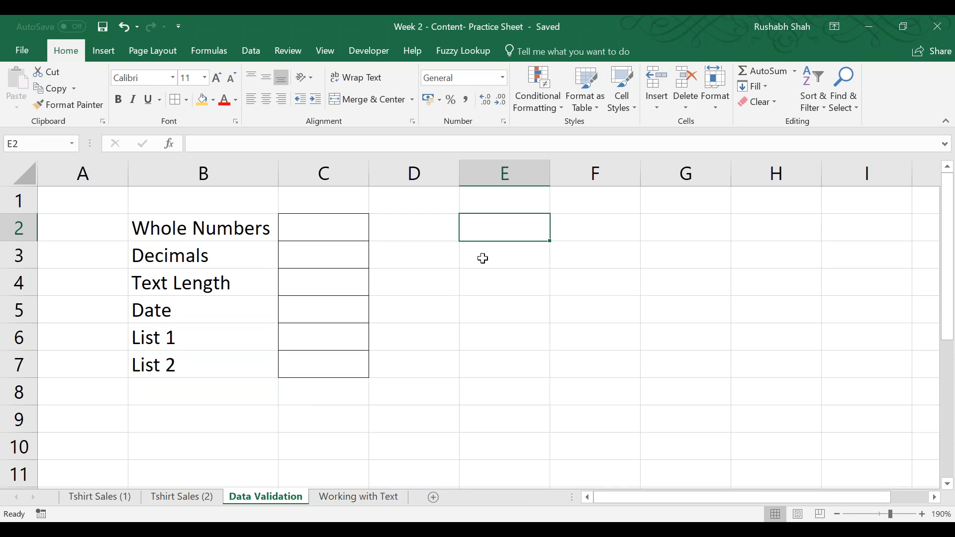
click(802, 57)
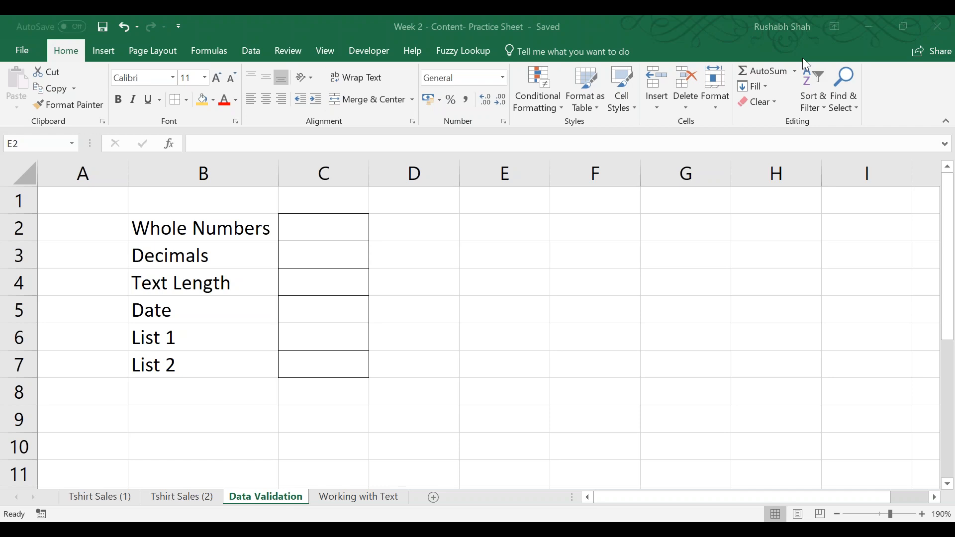
Add a data validation rule to C2 that allows only whole numbers greater than 0.
click(325, 221)
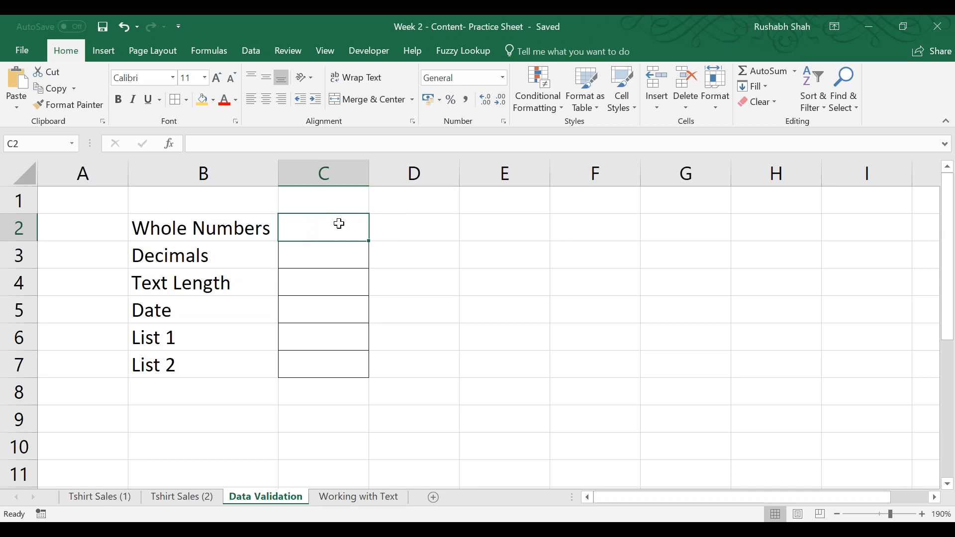
click(257, 51)
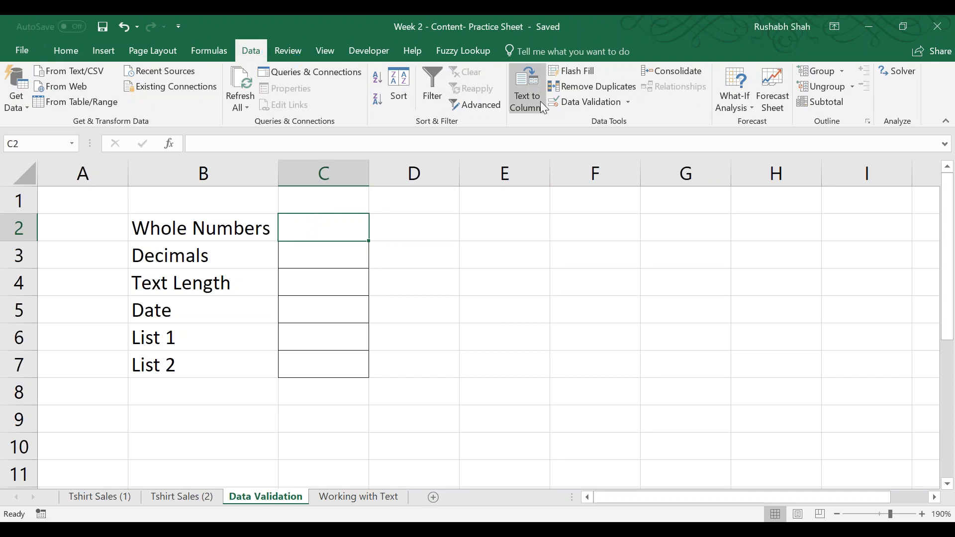
click(587, 103)
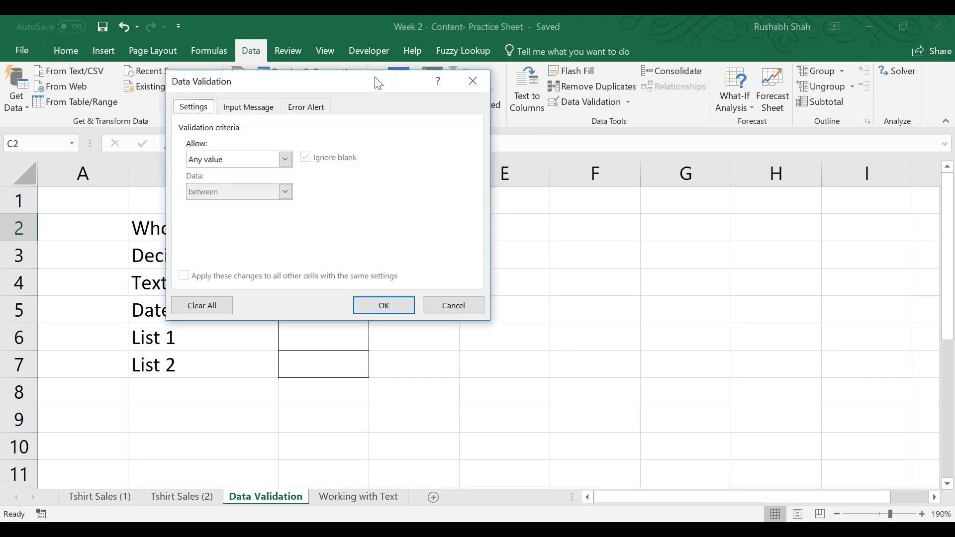
drag(428, 80, 625, 134)
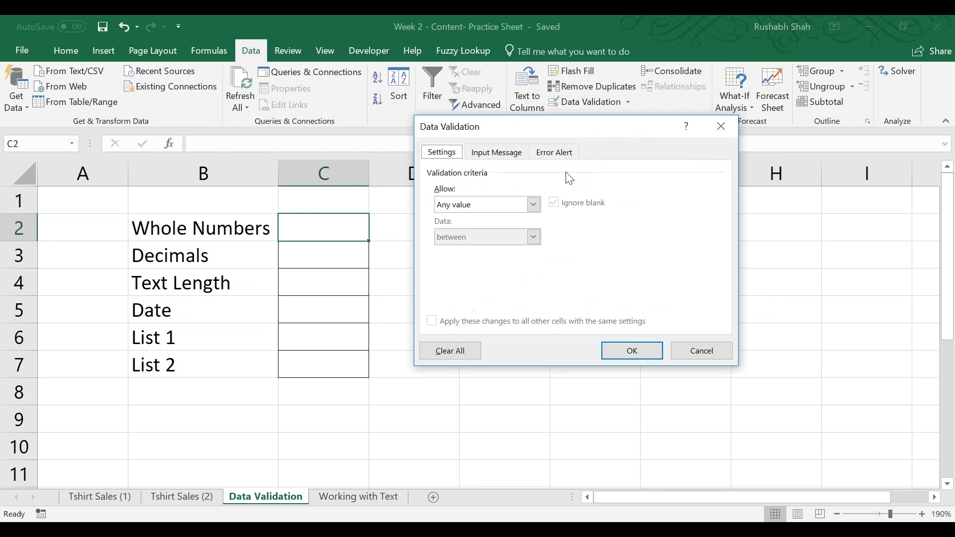
click(528, 206)
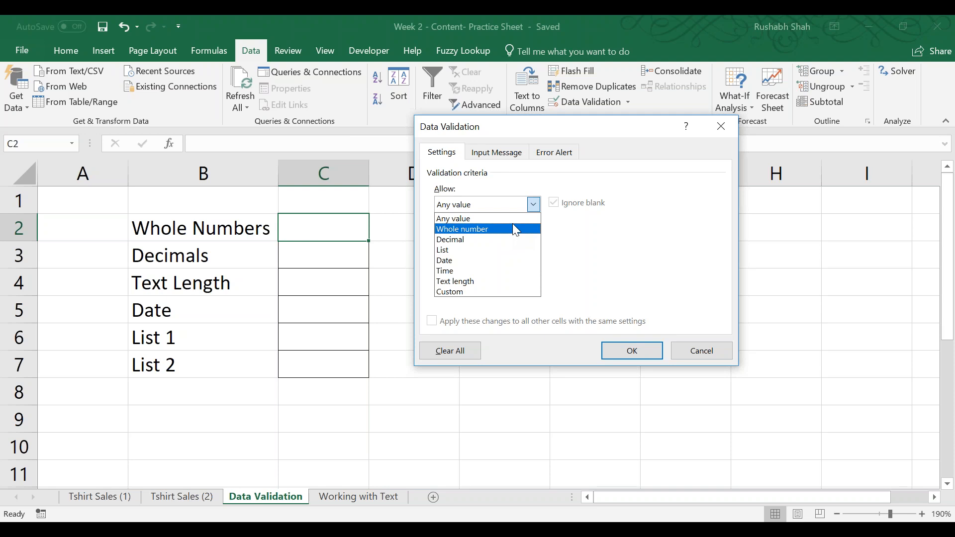
click(512, 229)
click(508, 238)
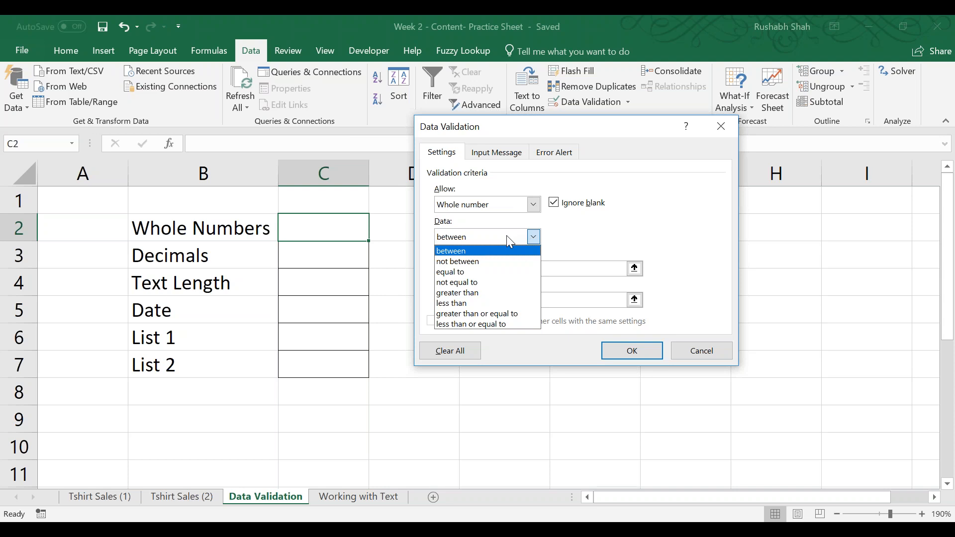
click(486, 293)
click(486, 267)
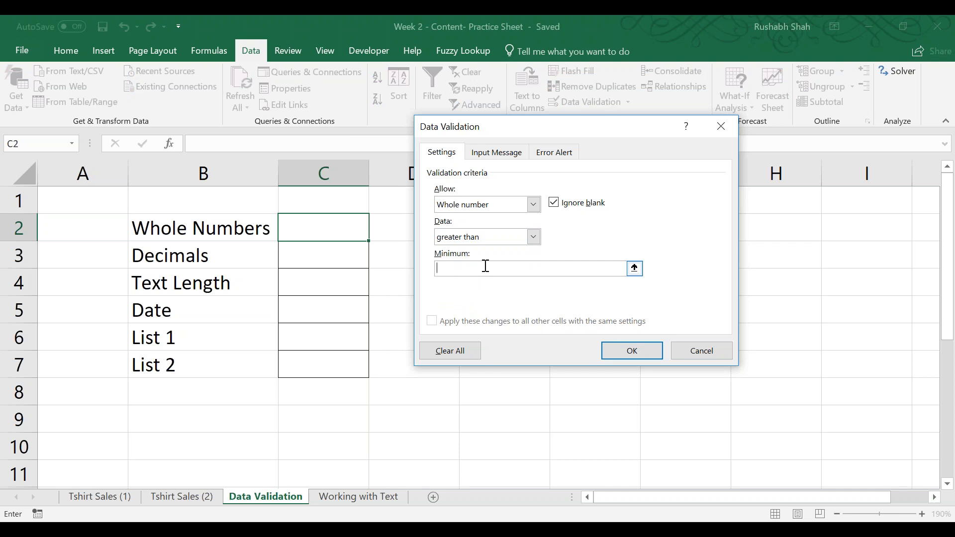
text(0)
click(617, 349)
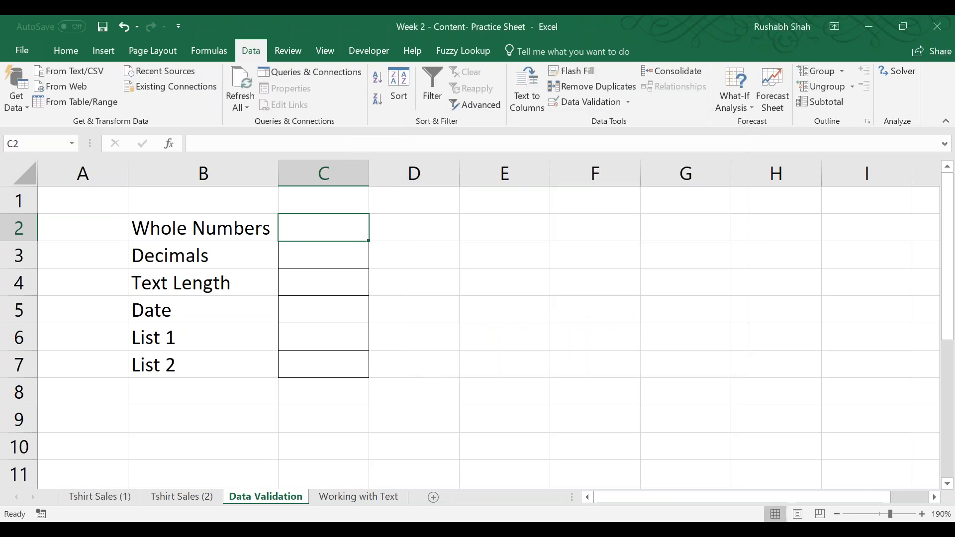
Test the whole-number rule in C2 with the entries mnb and 0, and cancel the entry.
text(mnb)
key(Return)
key(Return)
text(0)
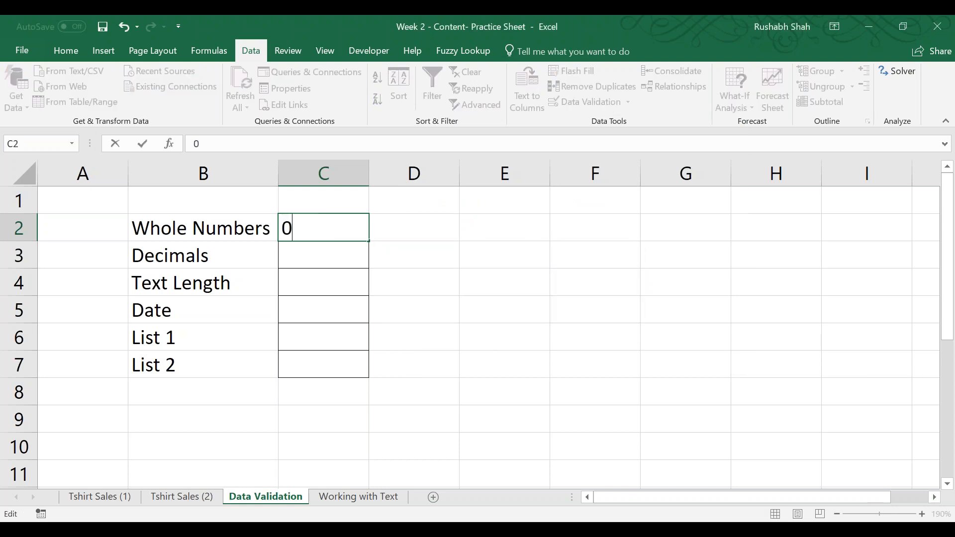
key(Return)
key(Return)
key(Return)
key(Return)
key(Escape)
Enter the note "allow decimals only between 1.4 to 5.5" in D3 beside the Decimals cell.
key(Right)
key(Down)
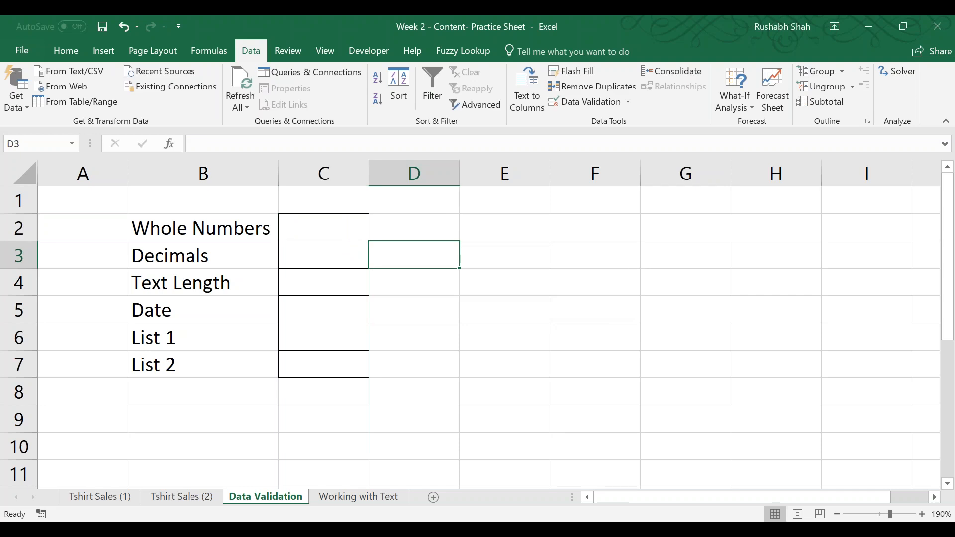
text(allow decimals )
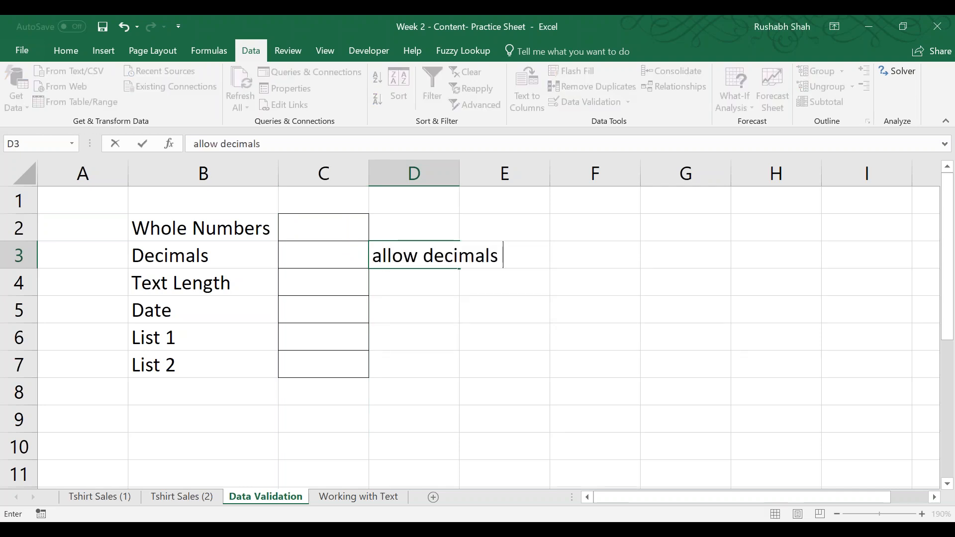
text(only between )
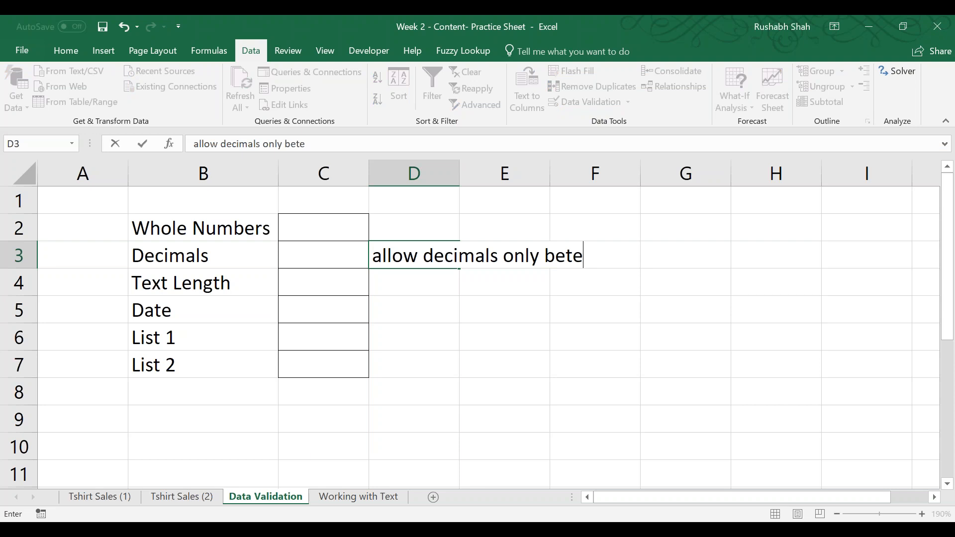
text(1.4 to 5.5)
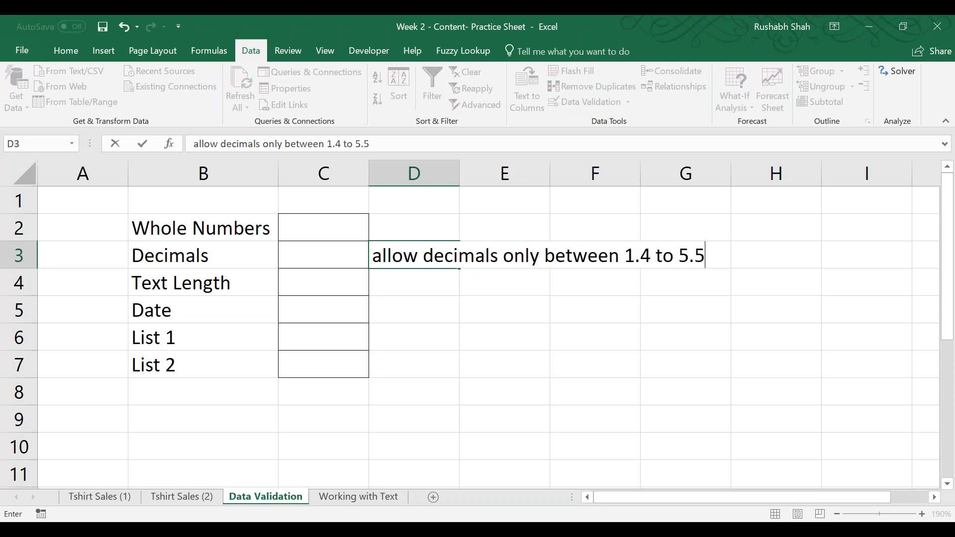
key(Return)
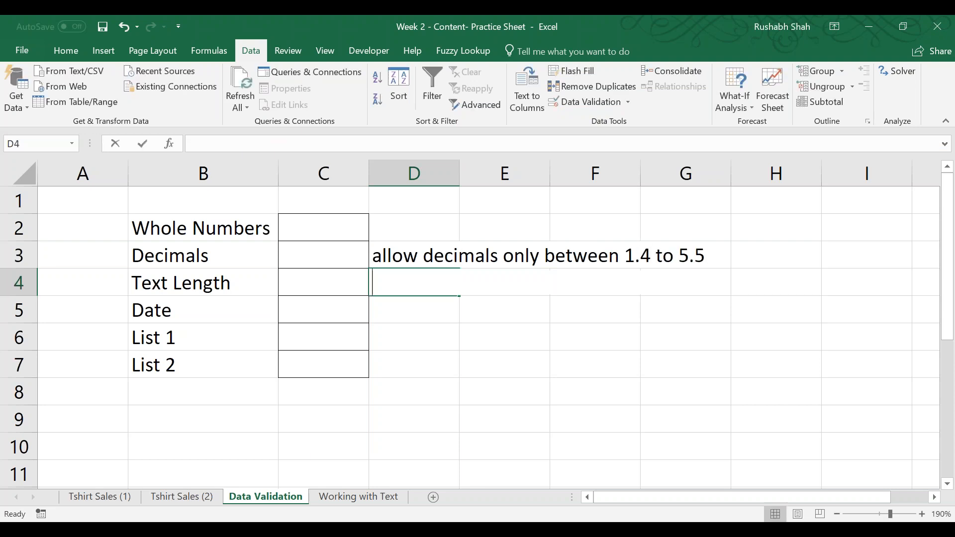
Enter the note "allow text length minimum 7 characters" in D4 beside the Text Length cell.
text(allow tet)
key(BackSpace)
text(xt el)
key(BackSpace)
key(BackSpace)
text(length only )
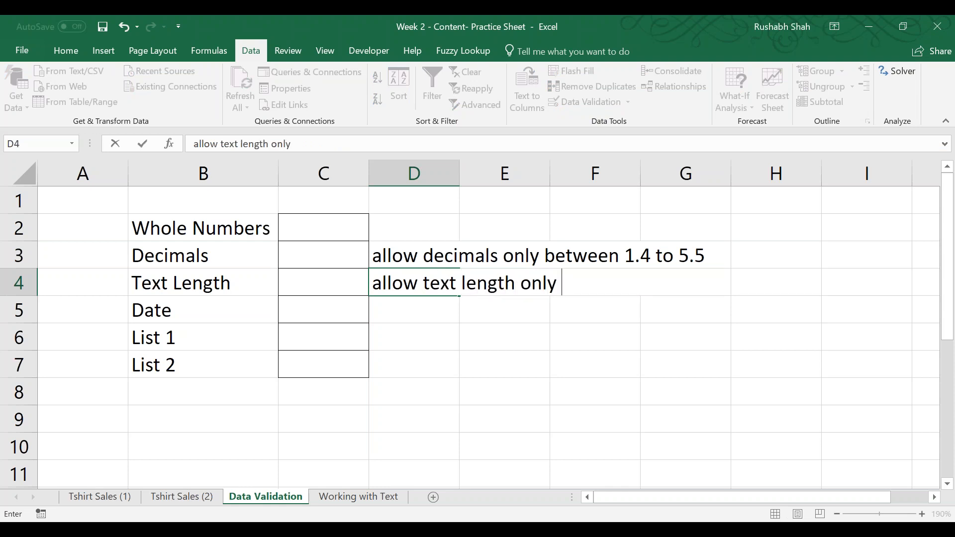
text(upo)
key(BackSpace)
key(BackSpace)
key(BackSpace)
key(BackSpace)
key(BackSpace)
key(BackSpace)
key(BackSpace)
key(BackSpace)
text(minimum )
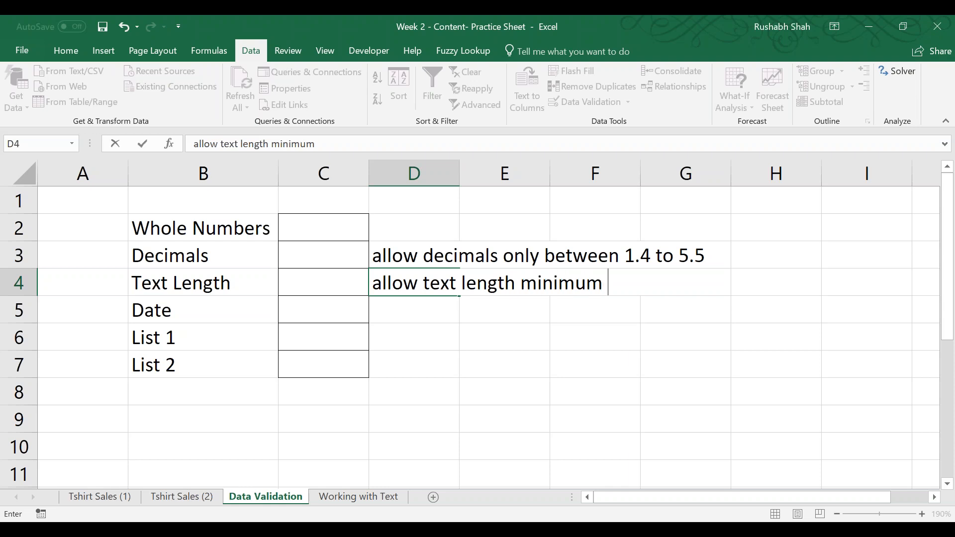
text(7 characters)
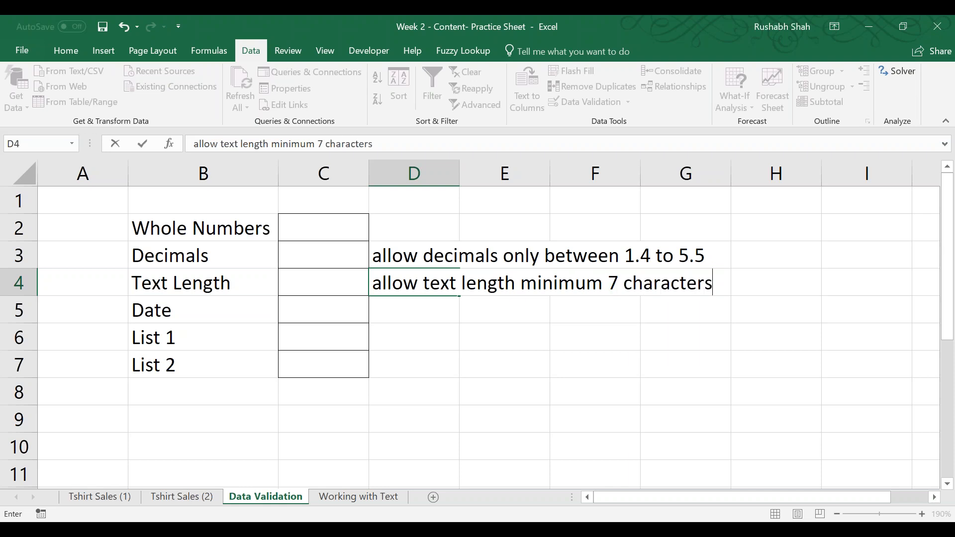
key(Return)
Enter the note "allow only today's date" in D5 beside the Date cell.
text(al)
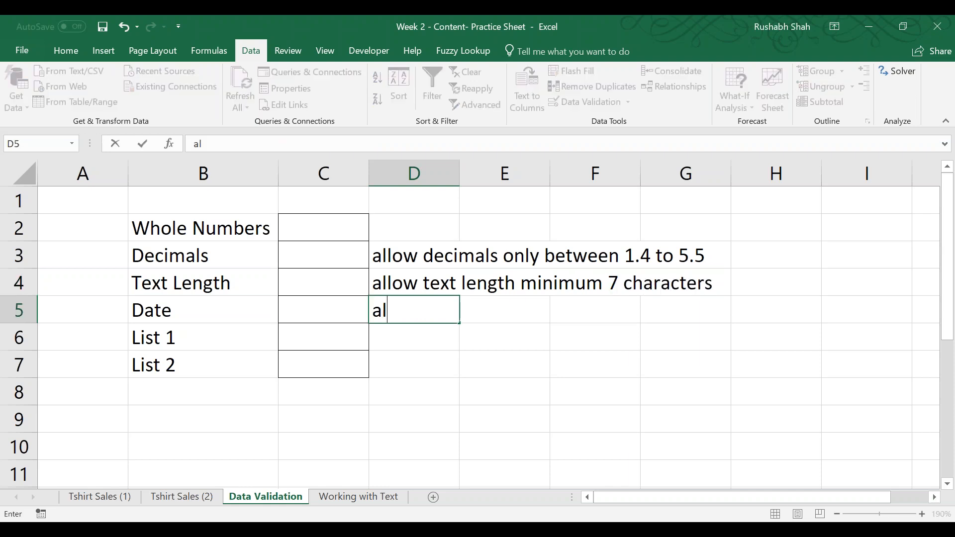
text(low on)
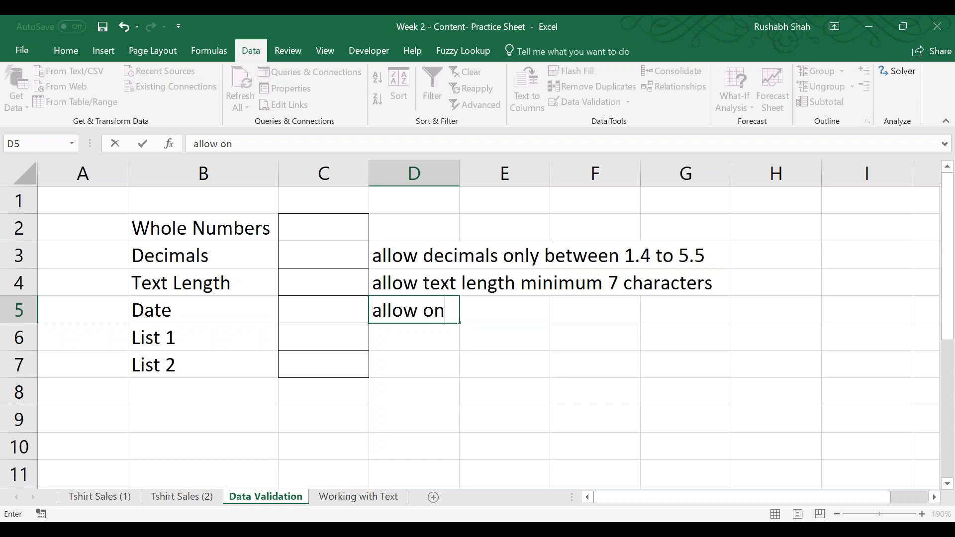
text(ly today's date)
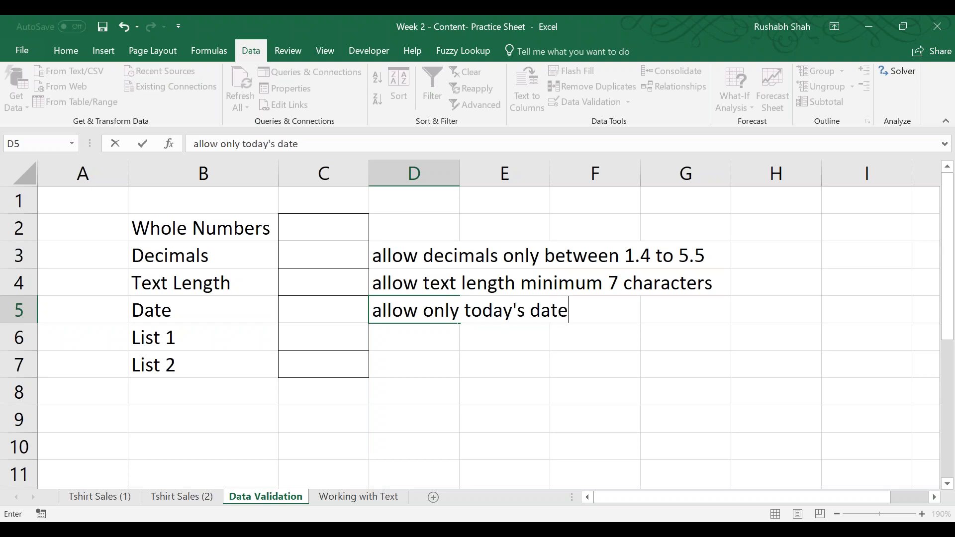
key(Return)
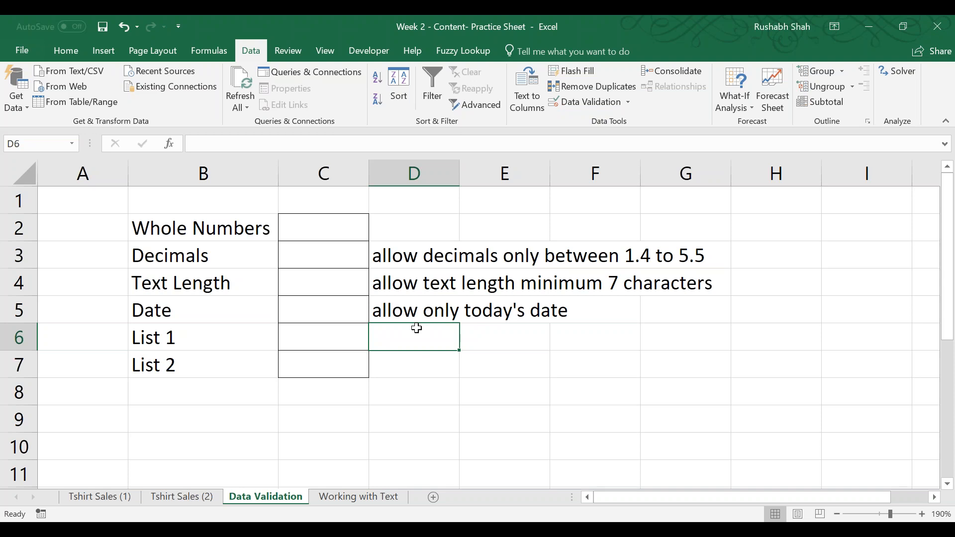
Add a data validation rule to C5 that allows only a date equal to 28-4-2018.
key(Up)
key(Left)
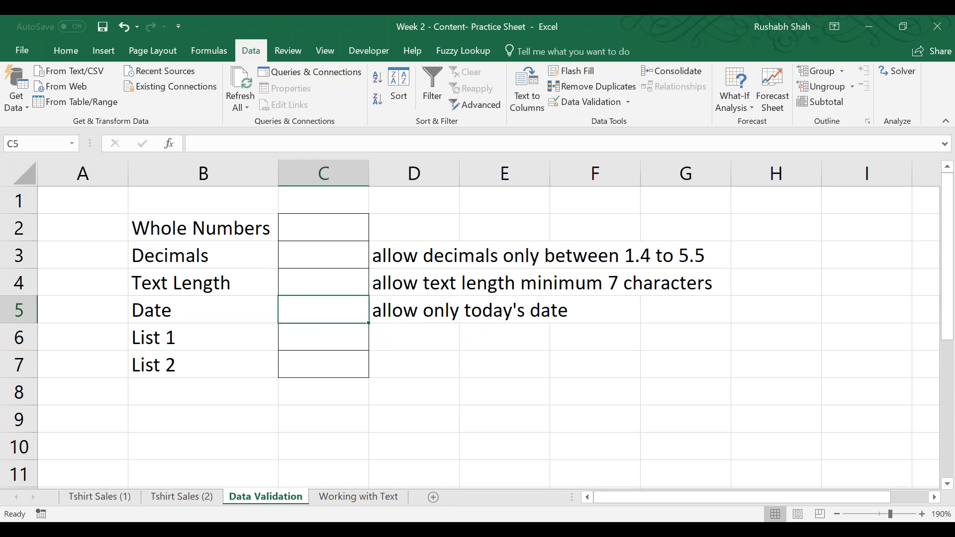
click(590, 101)
click(509, 205)
click(478, 264)
click(494, 234)
click(469, 273)
key(Tab)
text(24-)
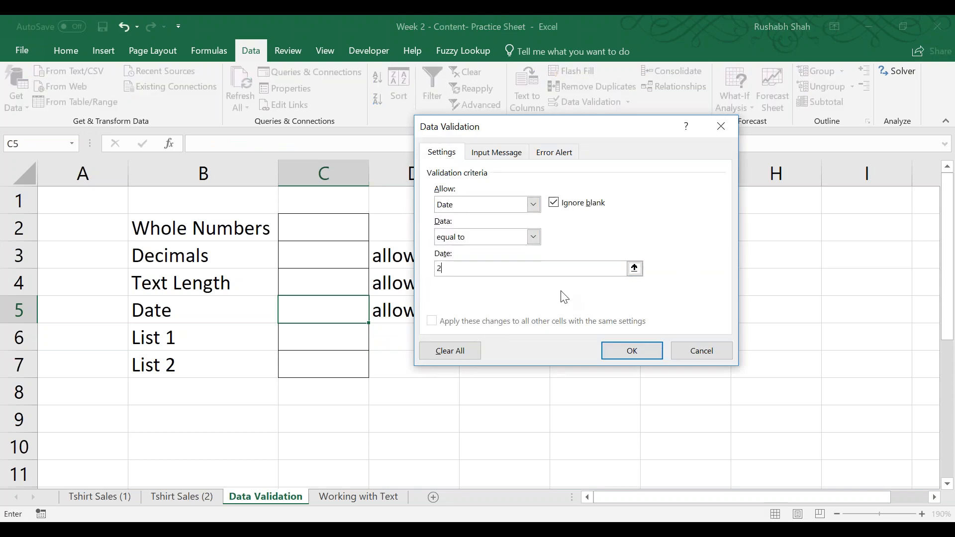
key(BackSpace)
key(BackSpace)
text(8-4-2)
text(014)
text(8)
key(BackSpace)
key(BackSpace)
text(8)
key(Return)
Test the date rule in C5 with the entry 27-4-2018, and cancel the entry.
text(27-4-2018)
key(Return)
key(Return)
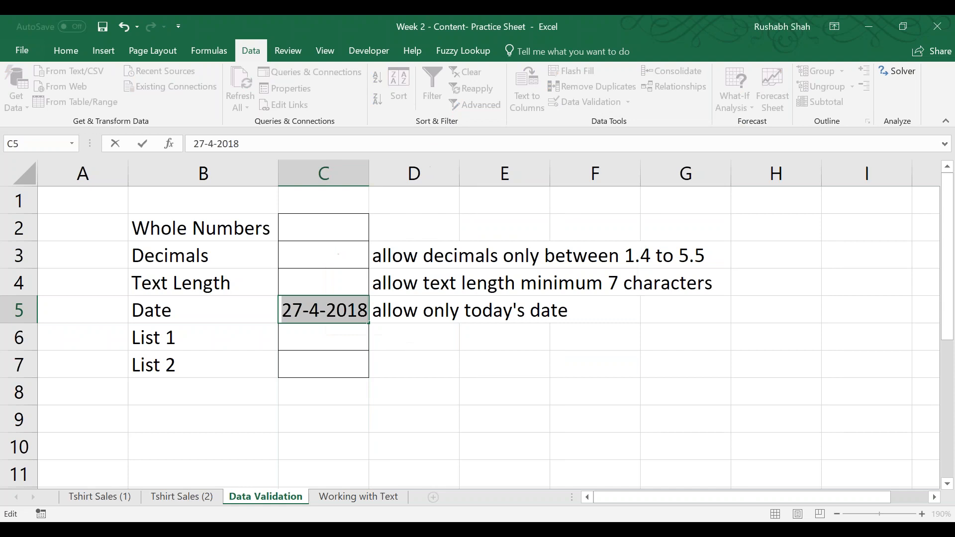
key(Escape)
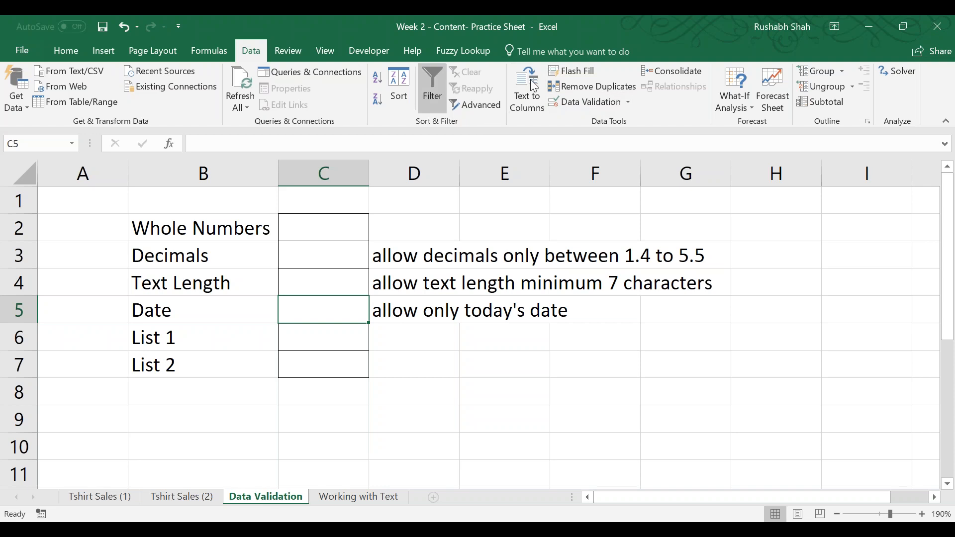
Change the date validation rule in C5 so the allowed date equals =today().
click(578, 103)
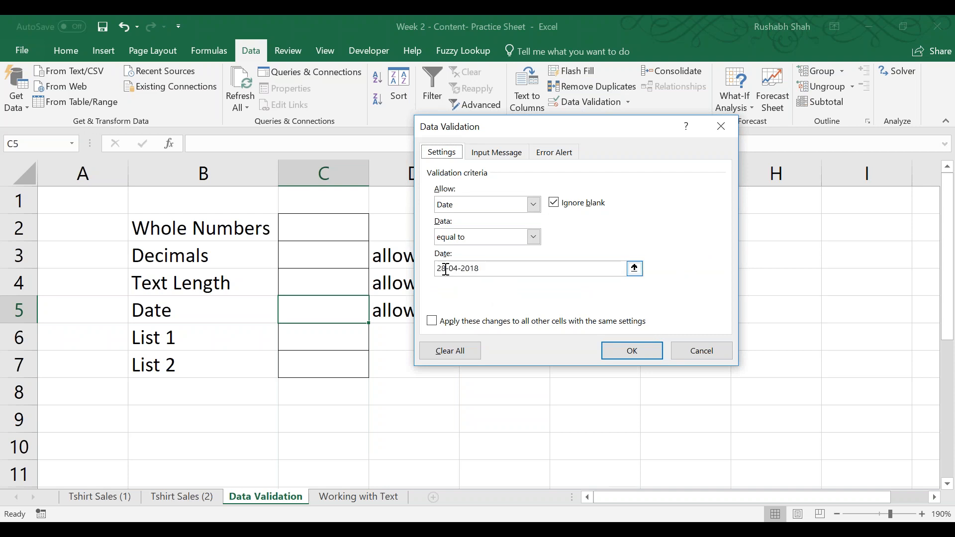
click(507, 270)
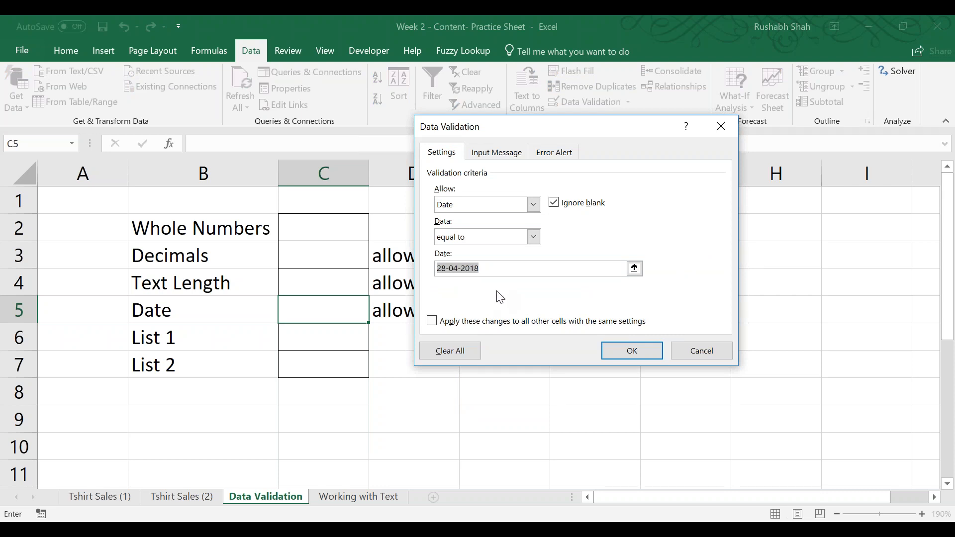
text(=today())
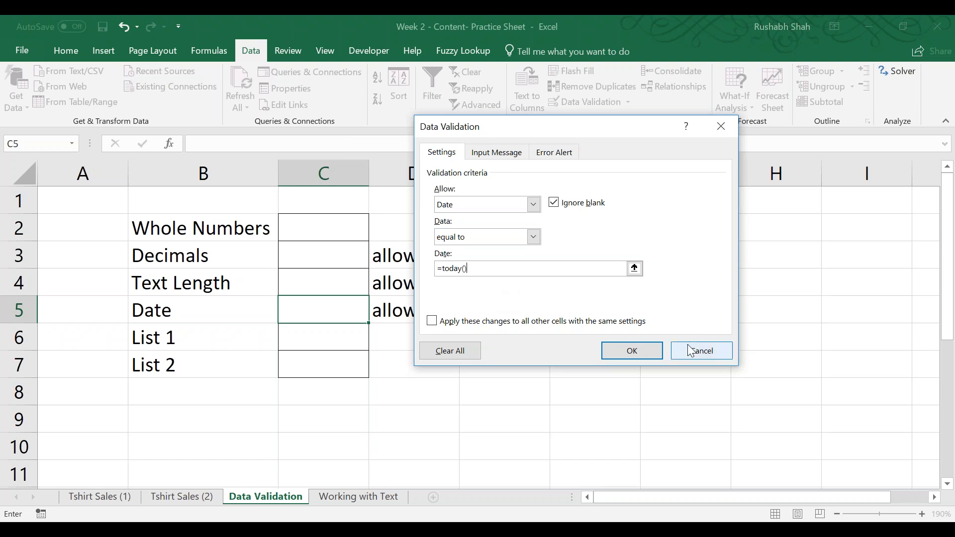
click(641, 351)
Add a data validation rule to C4 that allows only text length greater than or equal to 7.
click(339, 278)
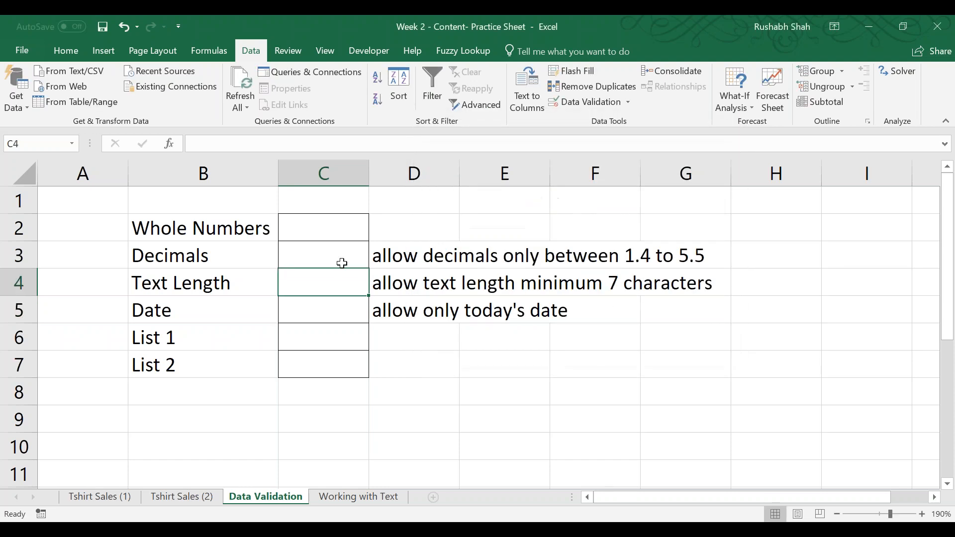
click(557, 103)
click(500, 209)
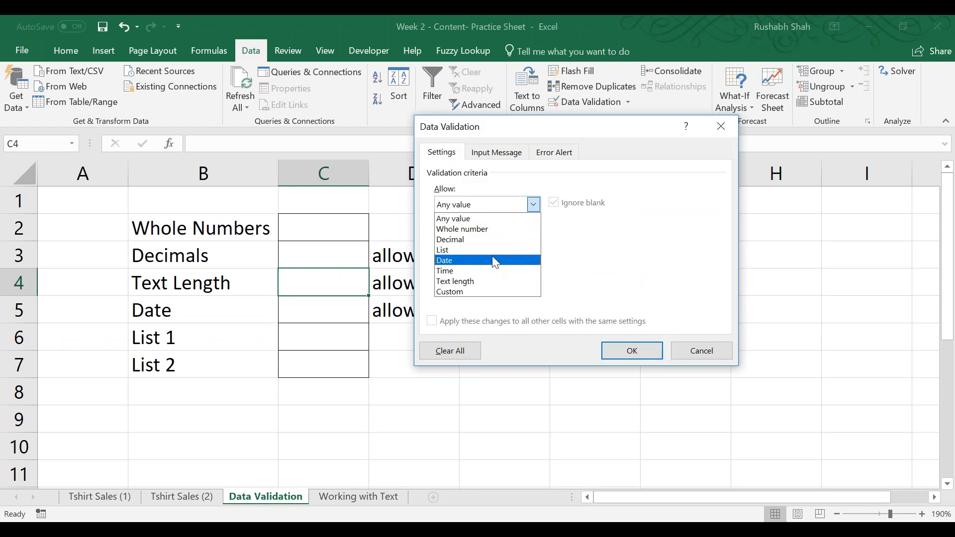
click(490, 292)
click(533, 205)
click(489, 282)
click(476, 243)
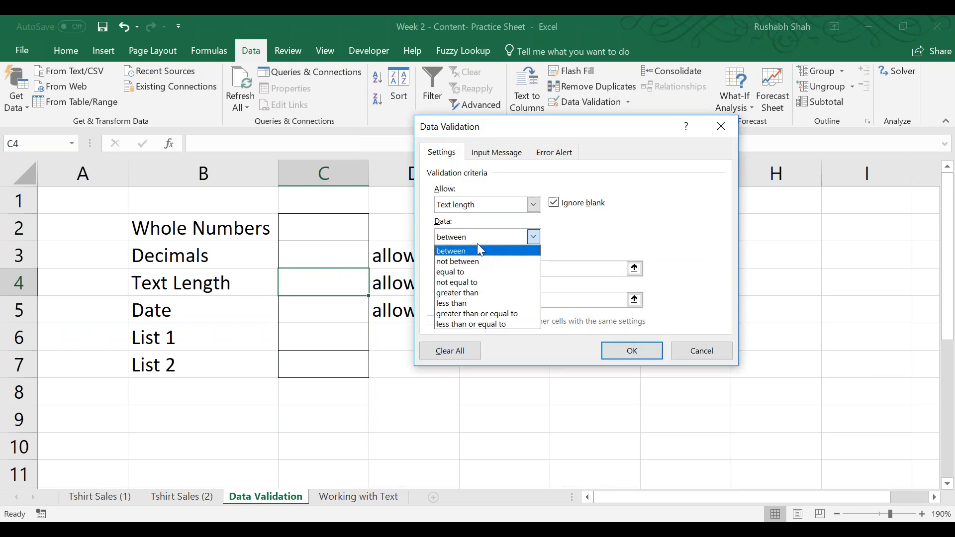
click(471, 322)
click(485, 268)
text(7)
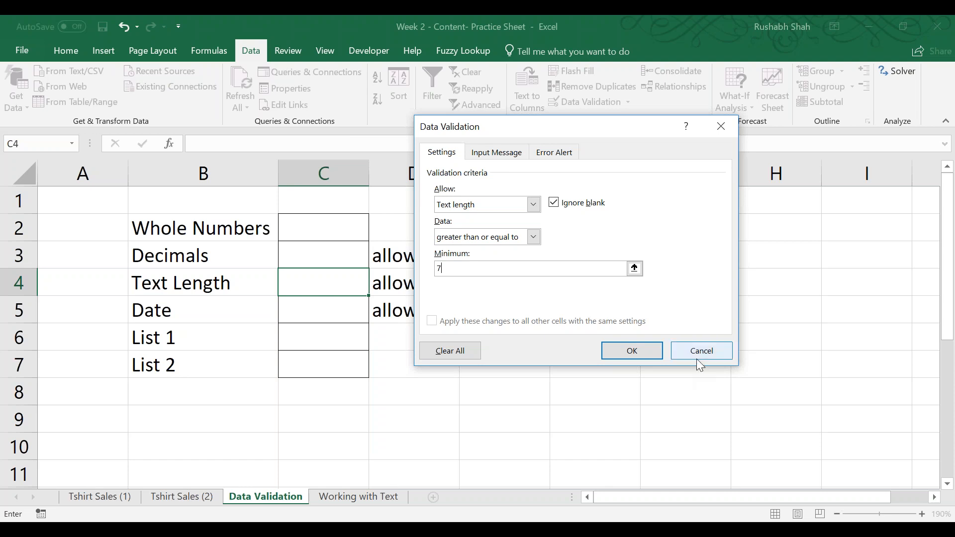
click(632, 351)
Add a list validation rule to C6 with the source a,b,c,d.
click(347, 336)
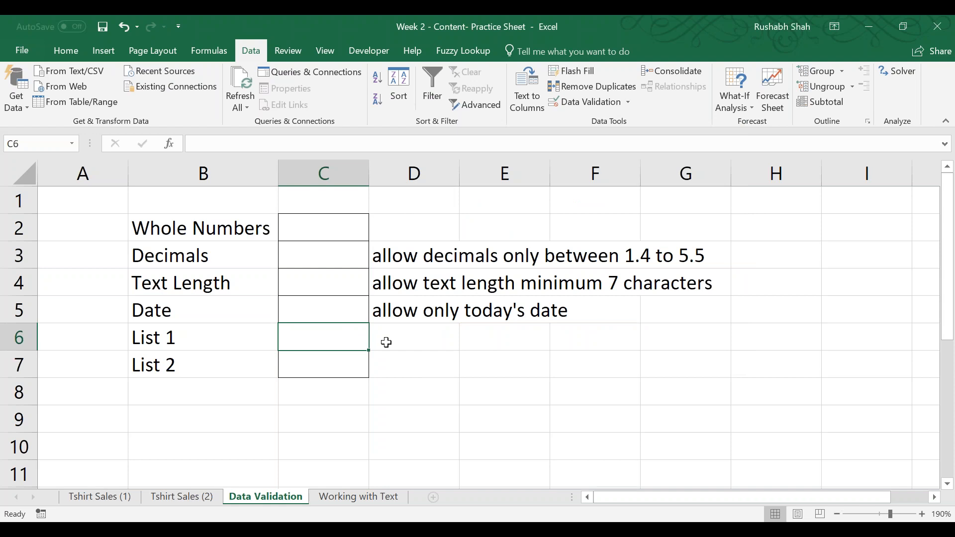
click(562, 102)
click(458, 204)
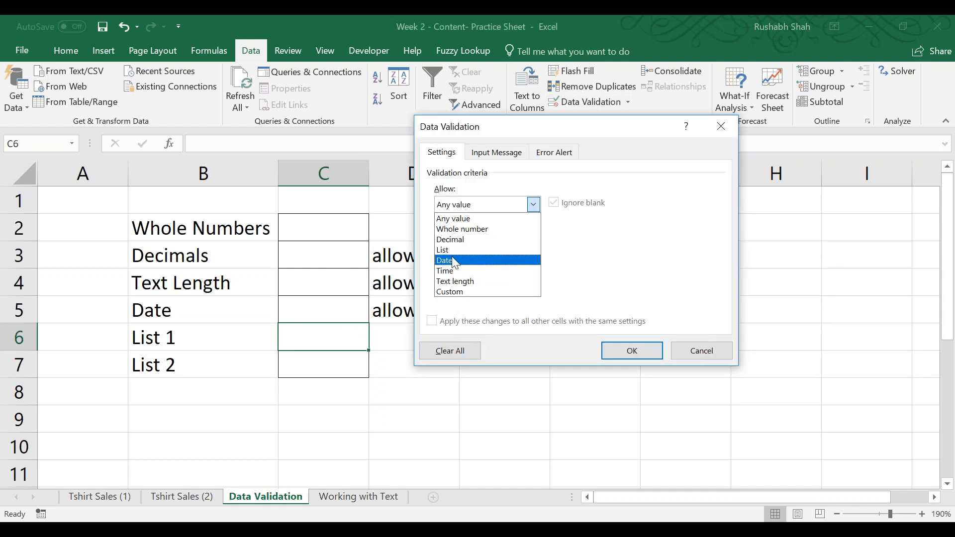
click(458, 254)
click(460, 269)
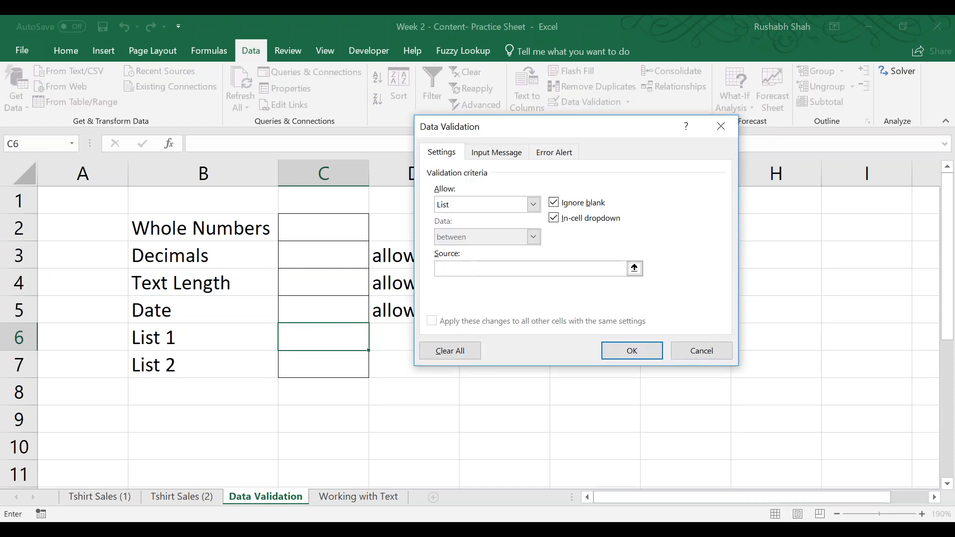
text(a,b,c,d)
key(Return)
Test the List 1 rule in C6 with the entry kjlk, and cancel the entry.
click(378, 344)
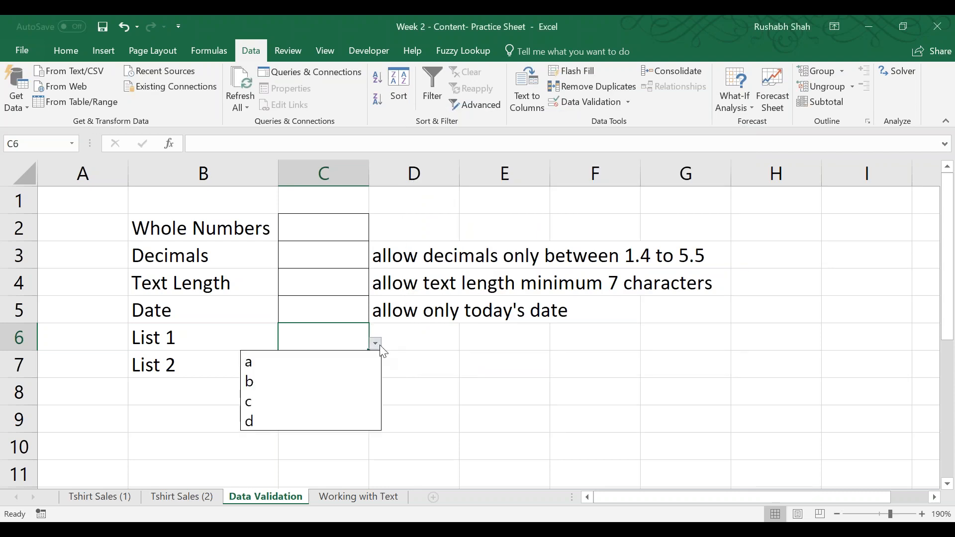
click(377, 347)
text(kjlk)
key(Return)
key(Return)
key(Return)
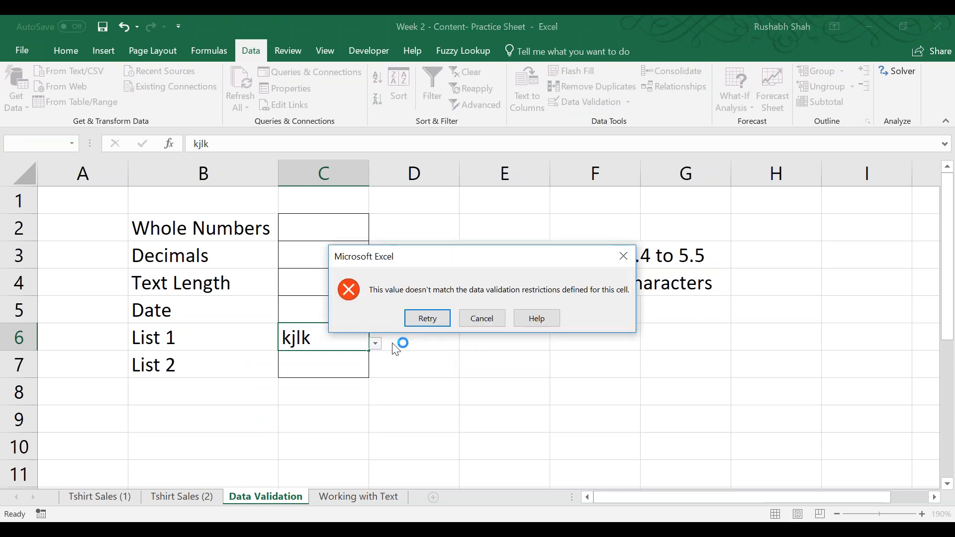
click(485, 318)
Choose b from the list of allowed values in C6 and review the cell's validation rule.
click(376, 344)
click(319, 380)
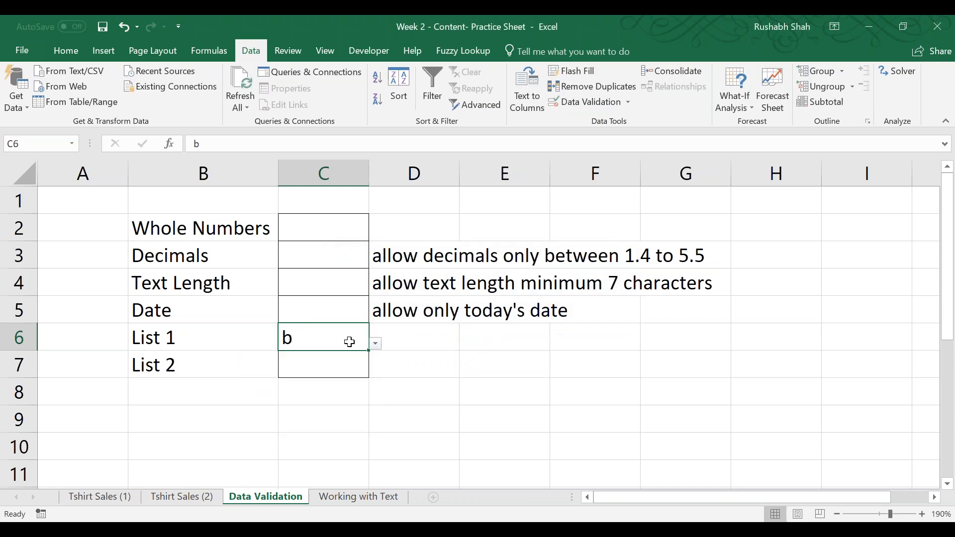
click(577, 102)
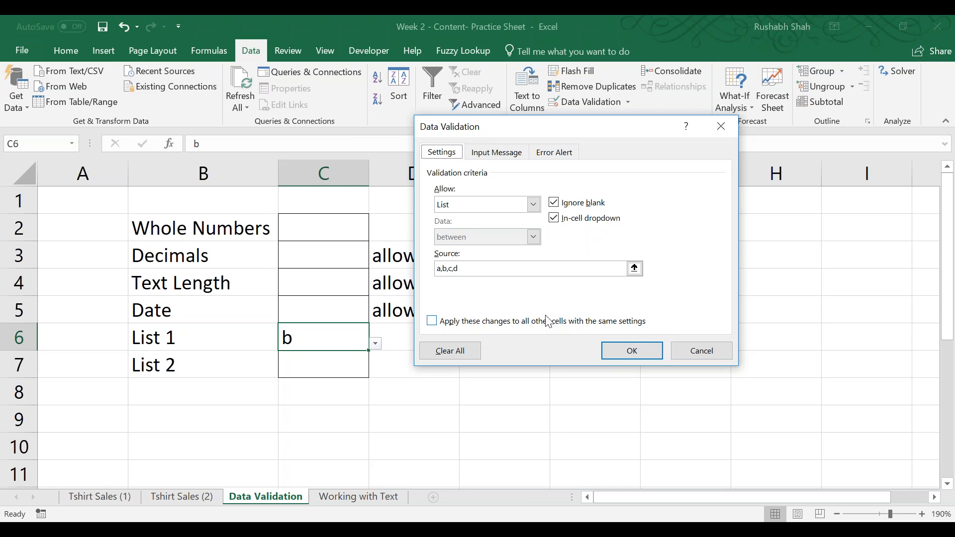
key(Return)
Enter the list items Pens in E8 and Pencil in E9.
click(537, 390)
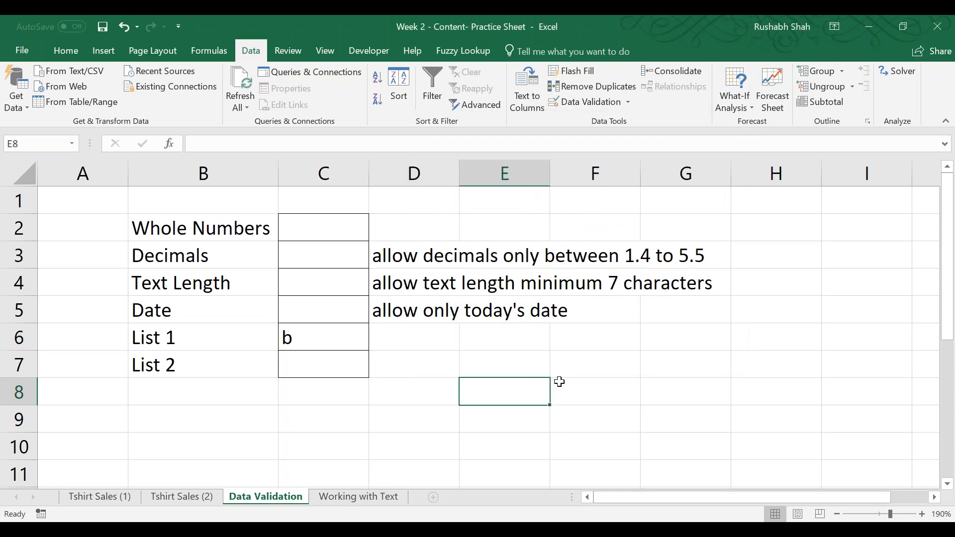
text(Pens)
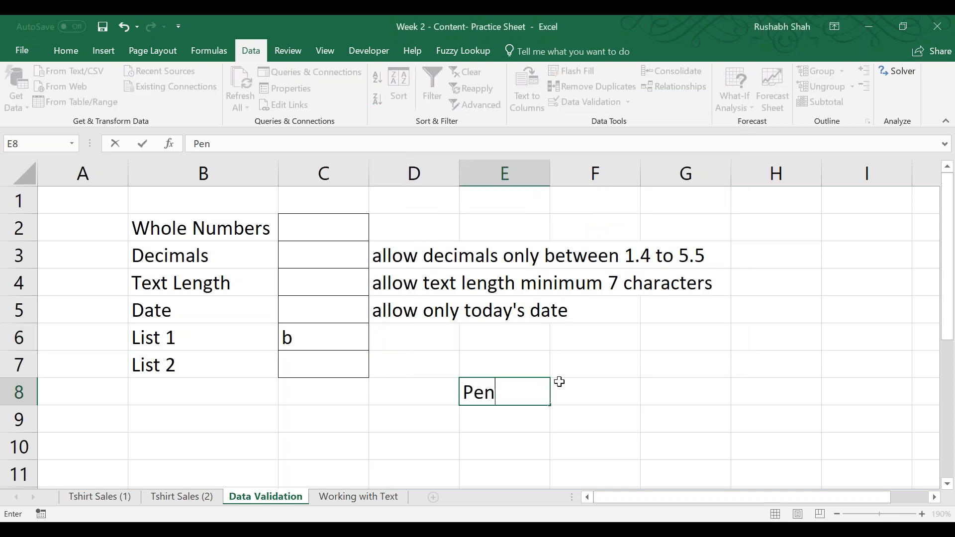
key(Return)
key(BackSpace)
text(Penci;)
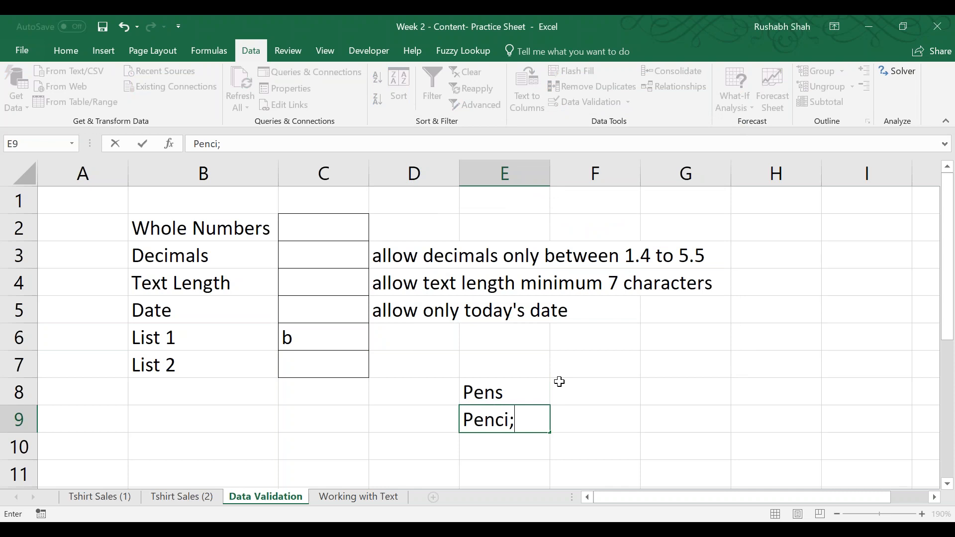
key(Return)
key(Up)
key(F2)
key(BackSpace)
text(l)
key(Return)
Enter the list items Eraser, Sharpner and Paper in E10 to E12.
text(Eraser)
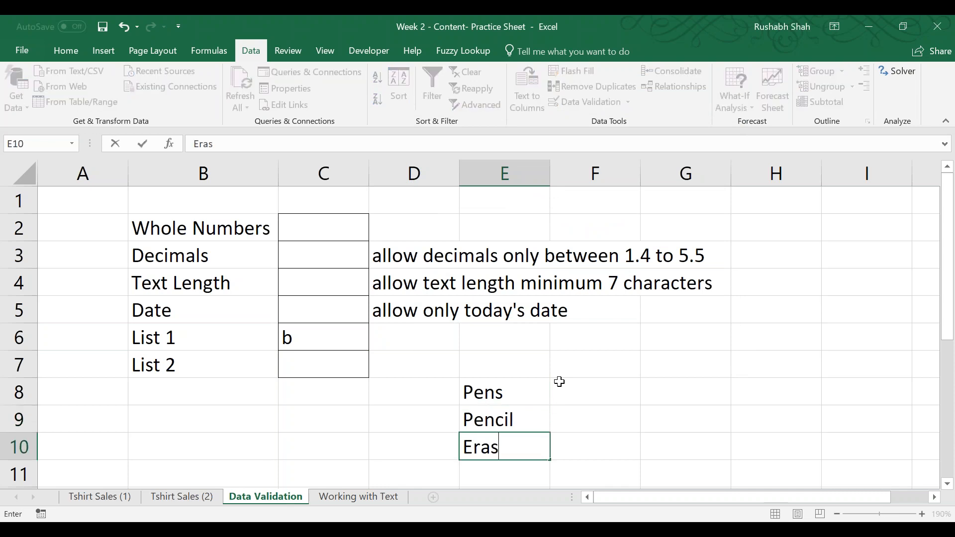
key(Return)
text(Shap)
key(BackSpace)
text(rpner)
key(Return)
text(Paper)
key(Return)
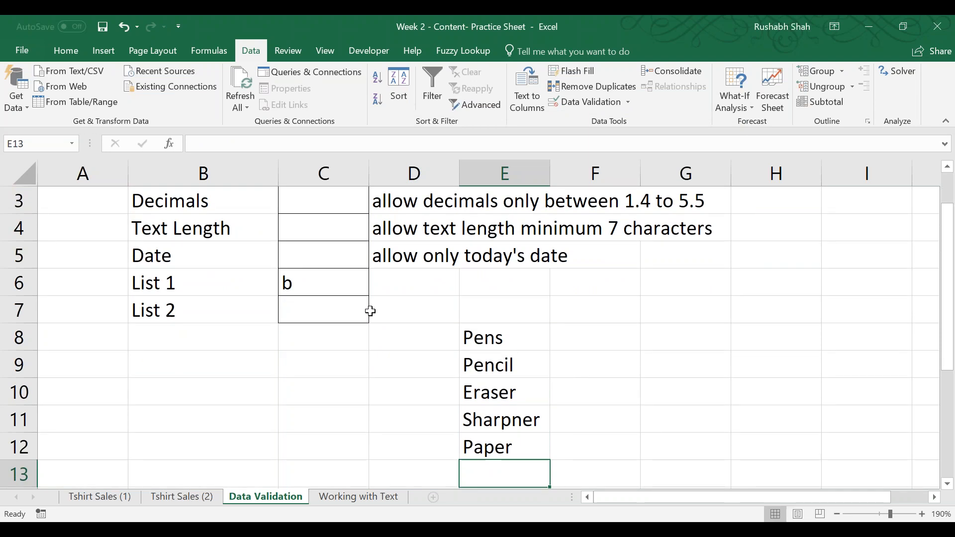
Add a list validation rule to C7 that uses the range E8:E12 as its source.
click(322, 301)
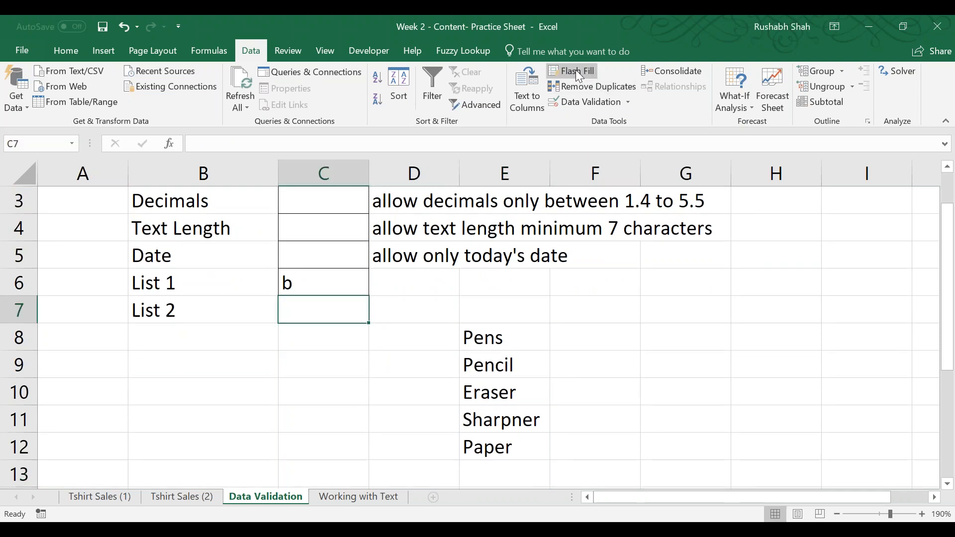
click(557, 100)
click(496, 205)
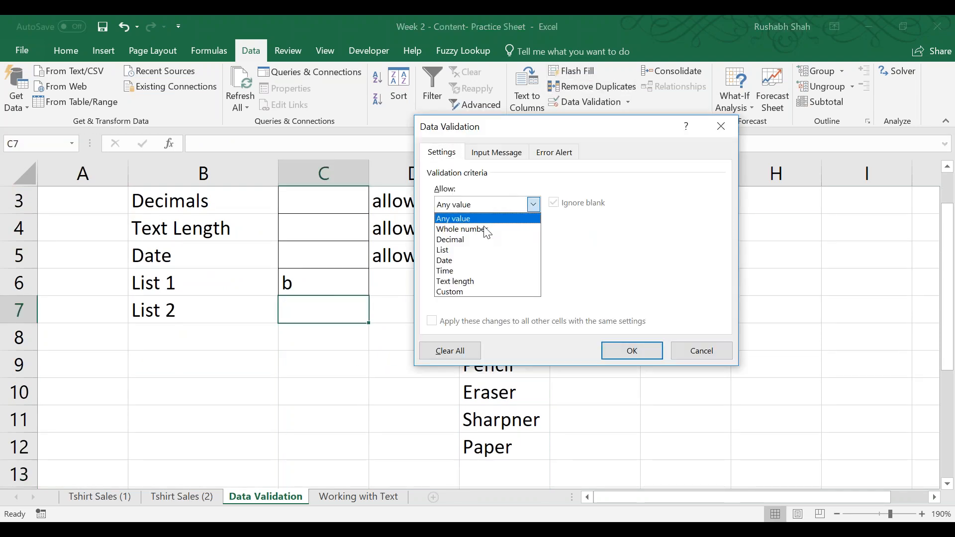
click(483, 255)
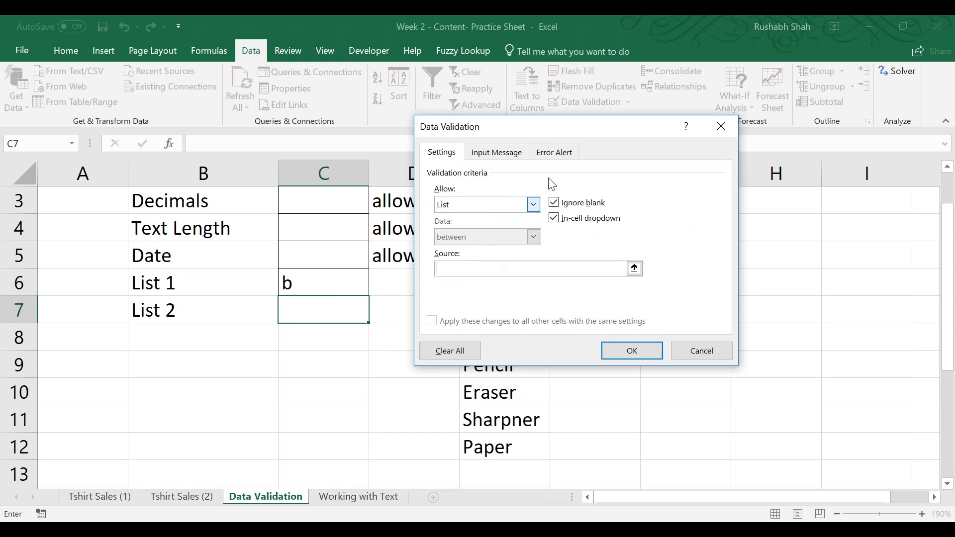
drag(574, 129, 751, 54)
click(674, 194)
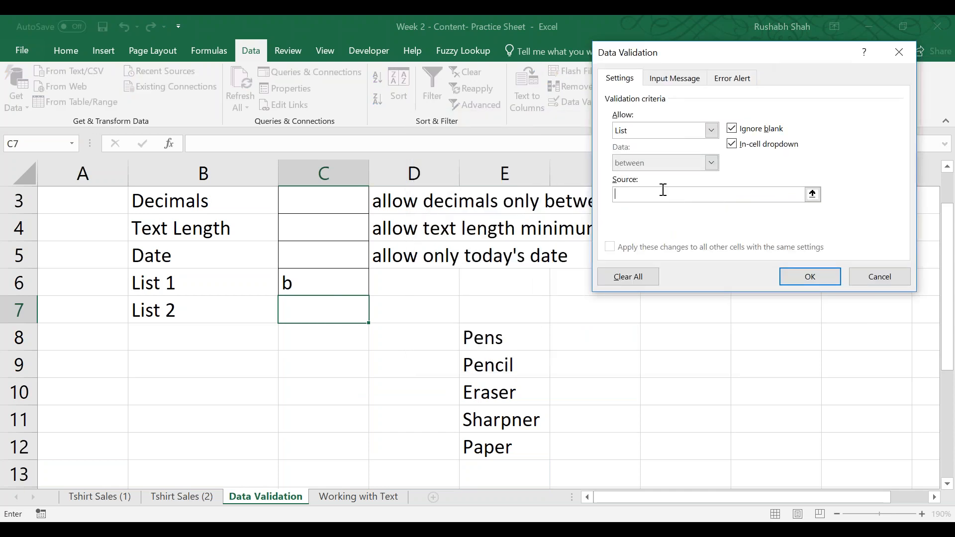
drag(488, 343, 495, 449)
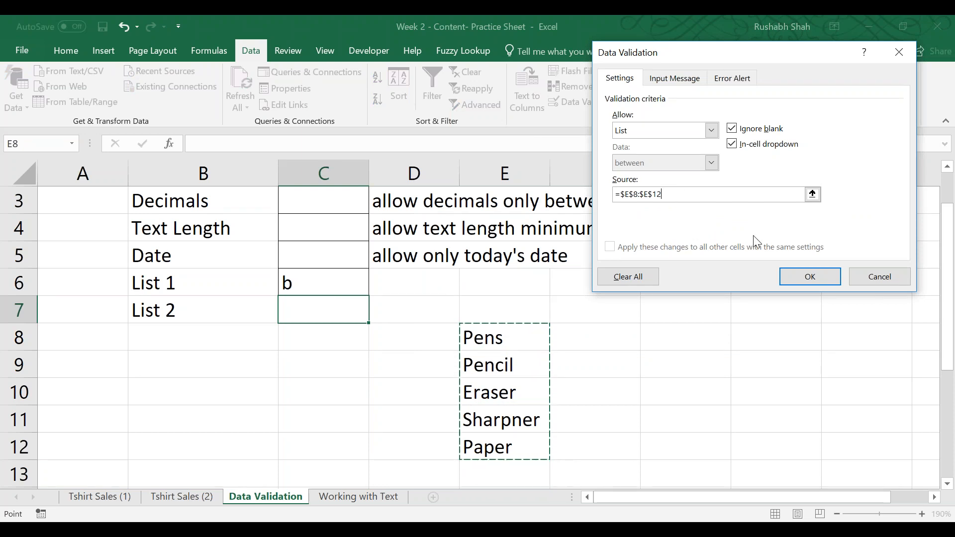
click(796, 275)
Check the choices offered in C7 and review the source range of its list validation rule.
click(374, 326)
click(371, 315)
click(364, 319)
click(375, 317)
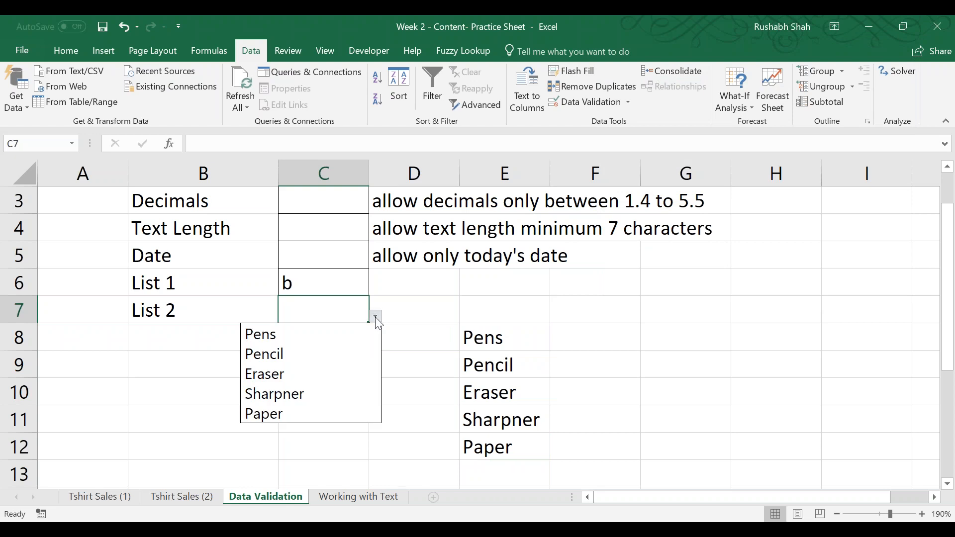
click(375, 316)
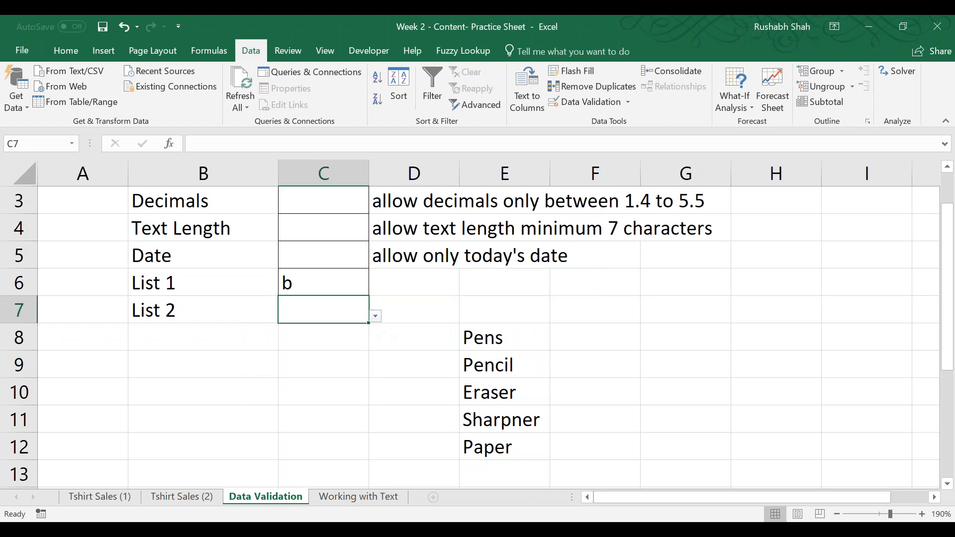
click(584, 101)
click(680, 193)
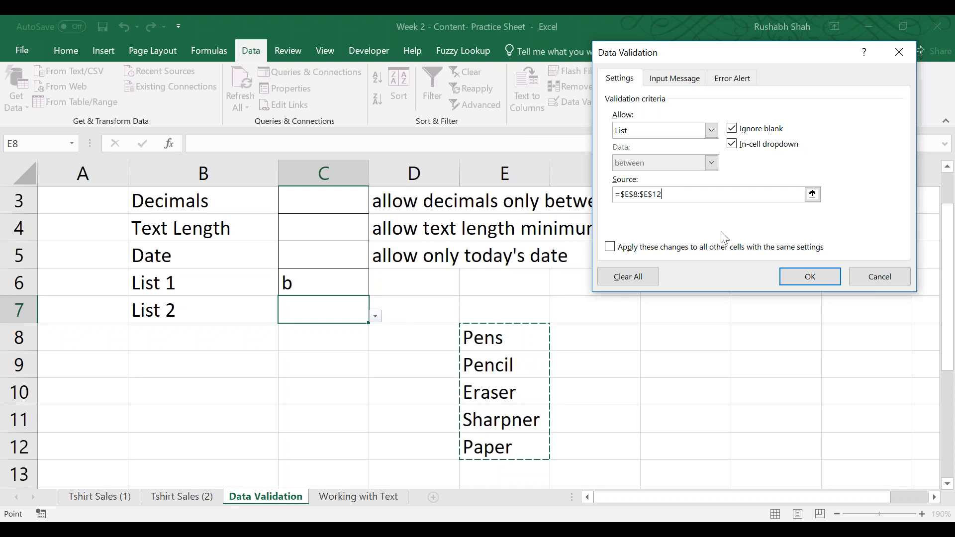
click(810, 276)
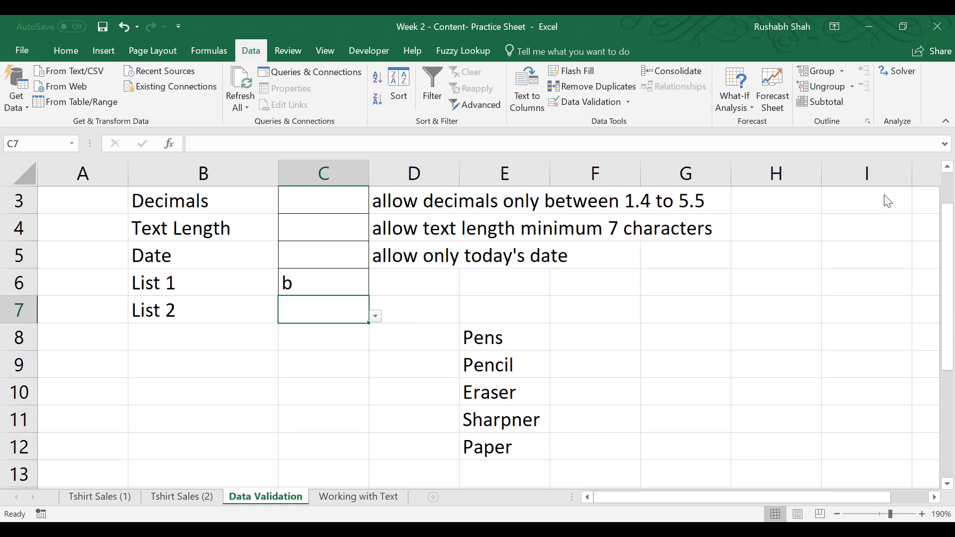
Delete Pencil from E9 and check how the list of choices in C7 responds.
scroll(887, 202, down, 1)
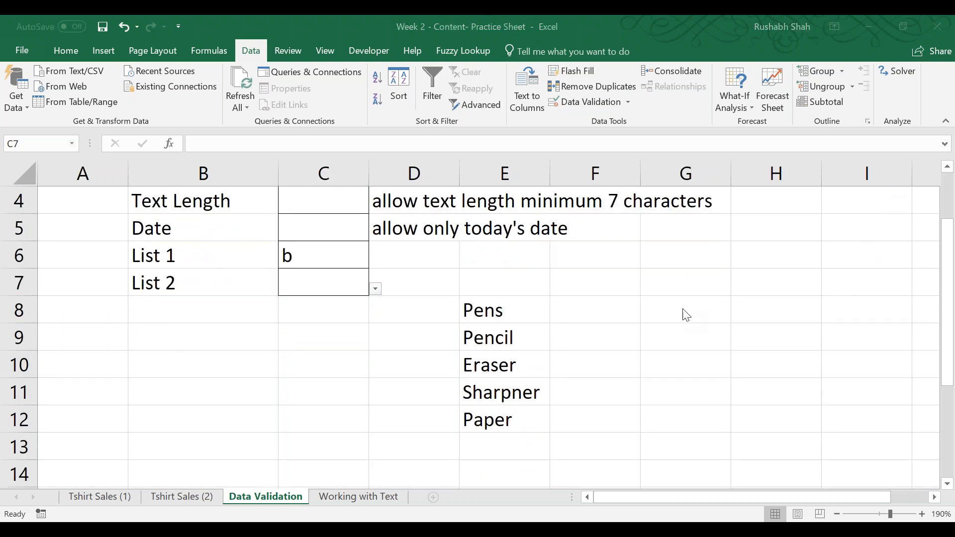
click(501, 332)
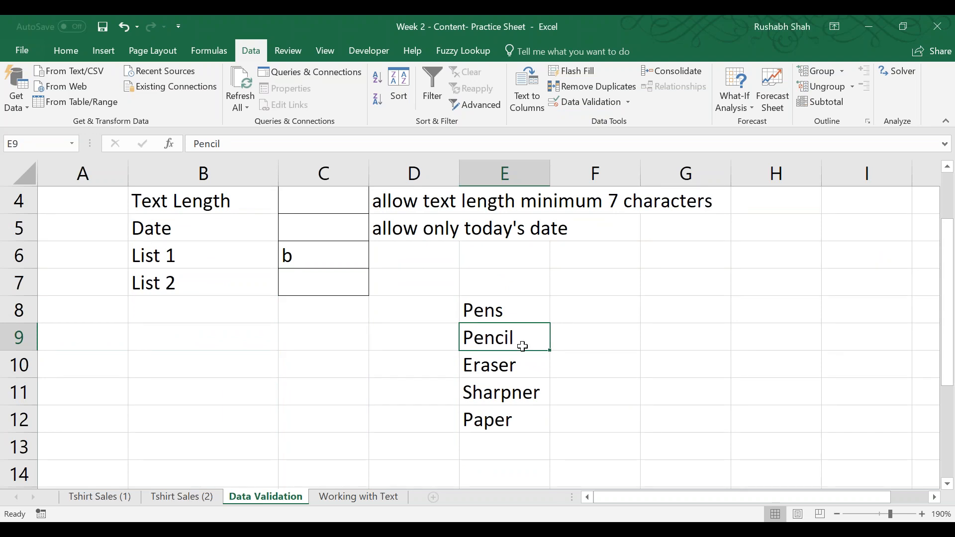
key(Delete)
click(341, 274)
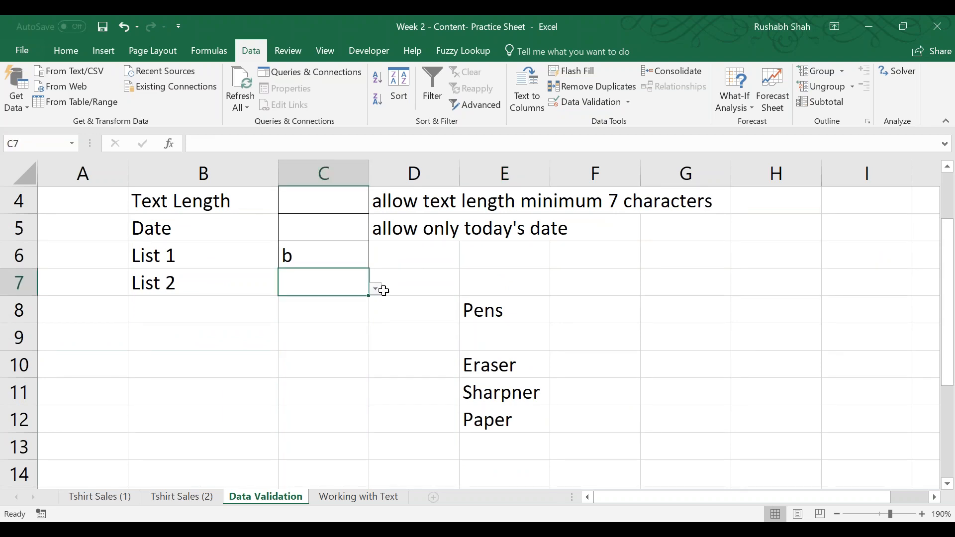
click(375, 289)
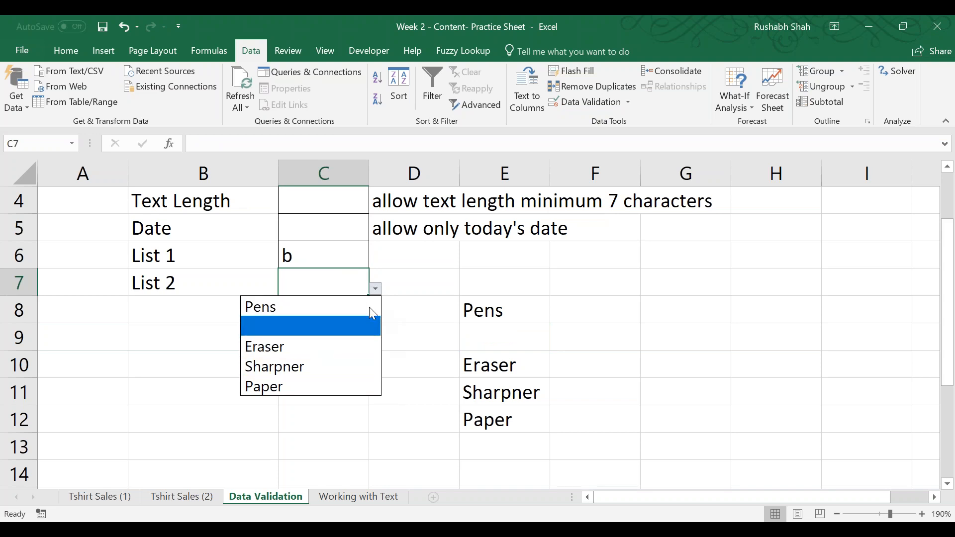
click(561, 317)
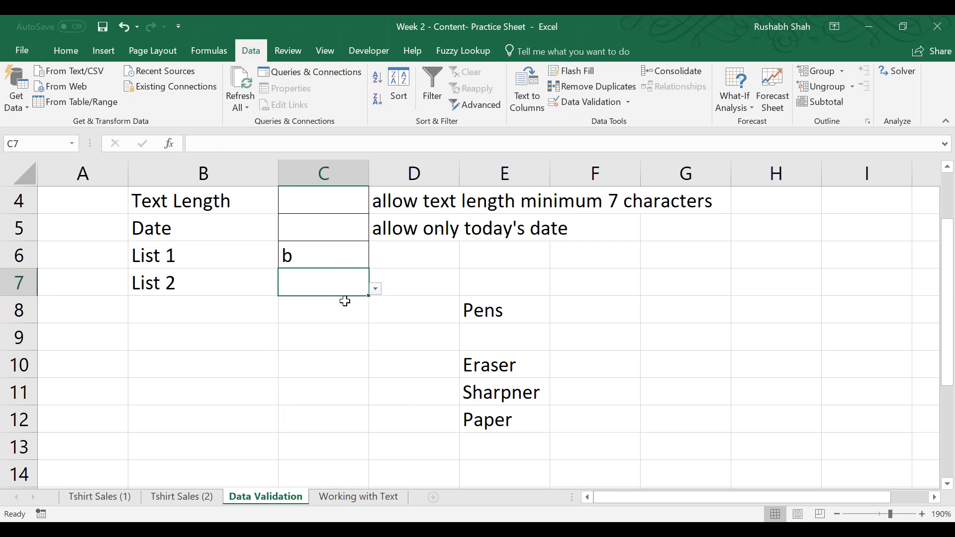
Test the whole number rule in C2 with the entry 0, and cancel the entry.
scroll(348, 307, up, 1)
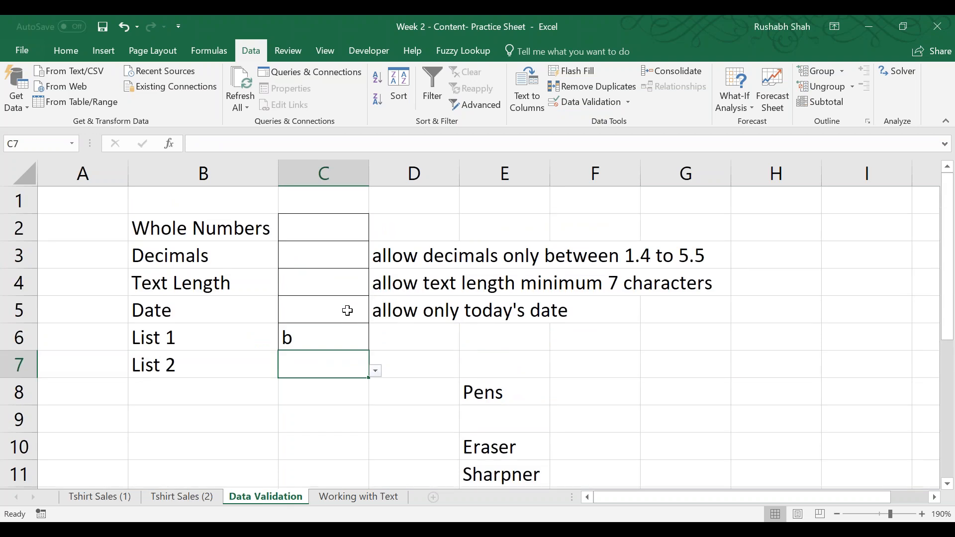
click(333, 233)
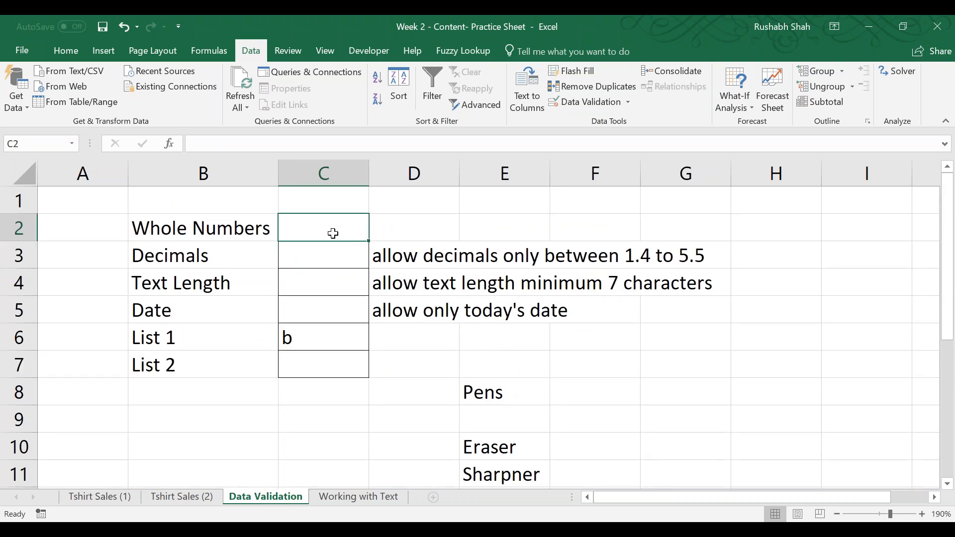
text(0)
key(Return)
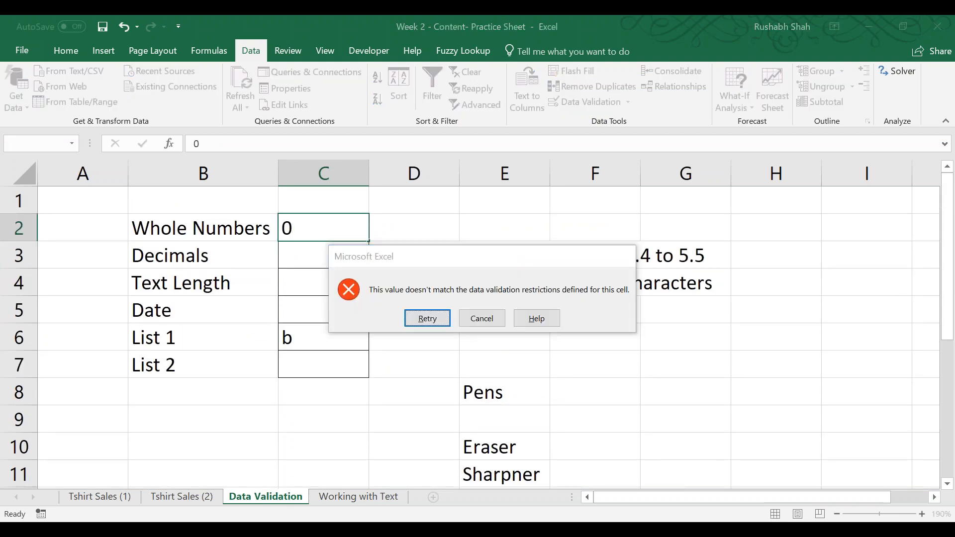
key(Return)
key(Escape)
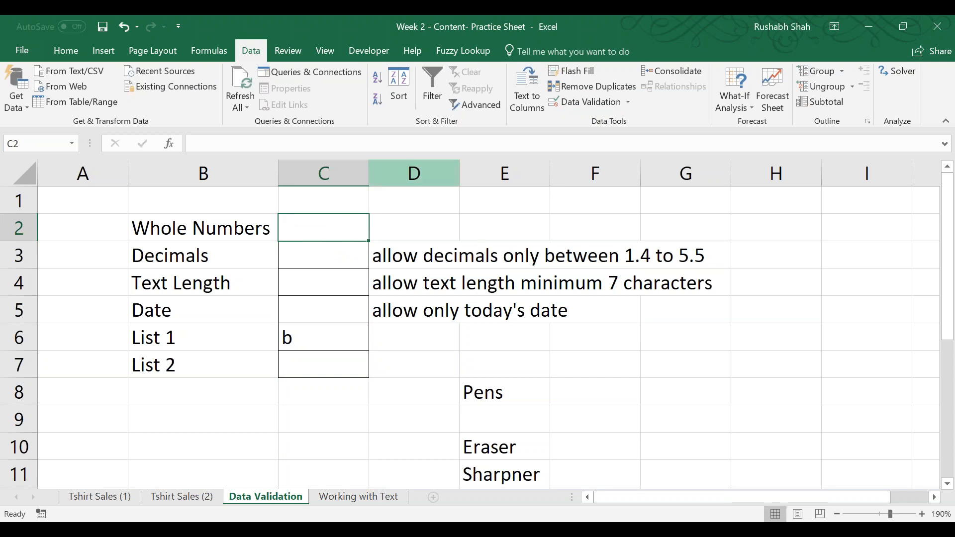
Open the data validation settings of the Whole Numbers cell C2.
click(586, 99)
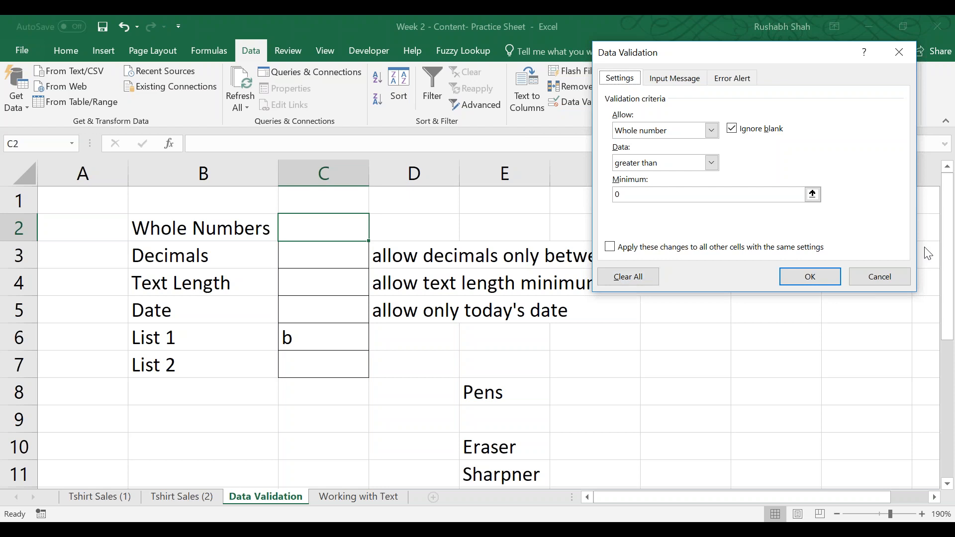
Close the validation settings of C2 unchanged and select the list source cells E8:E16 for review.
click(870, 286)
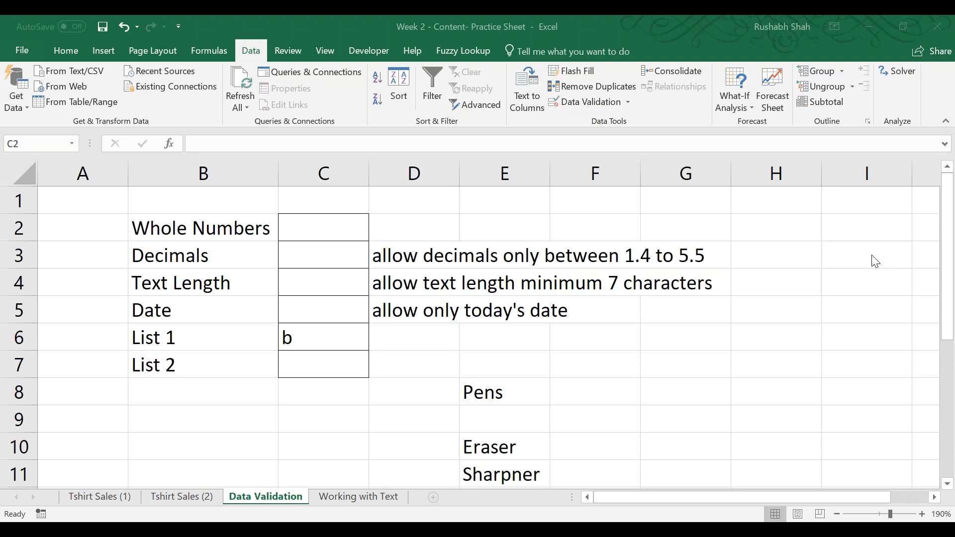
click(516, 387)
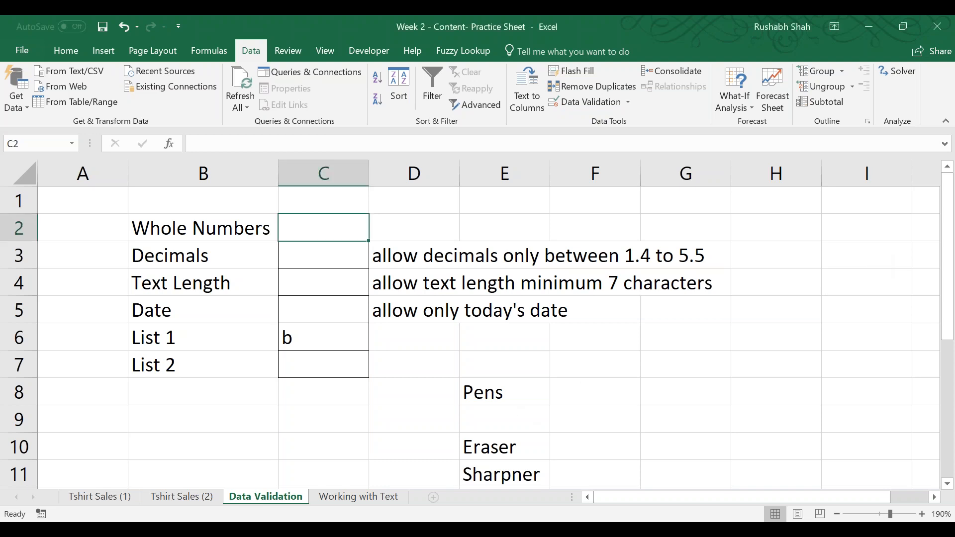
scroll(549, 396, down, 2)
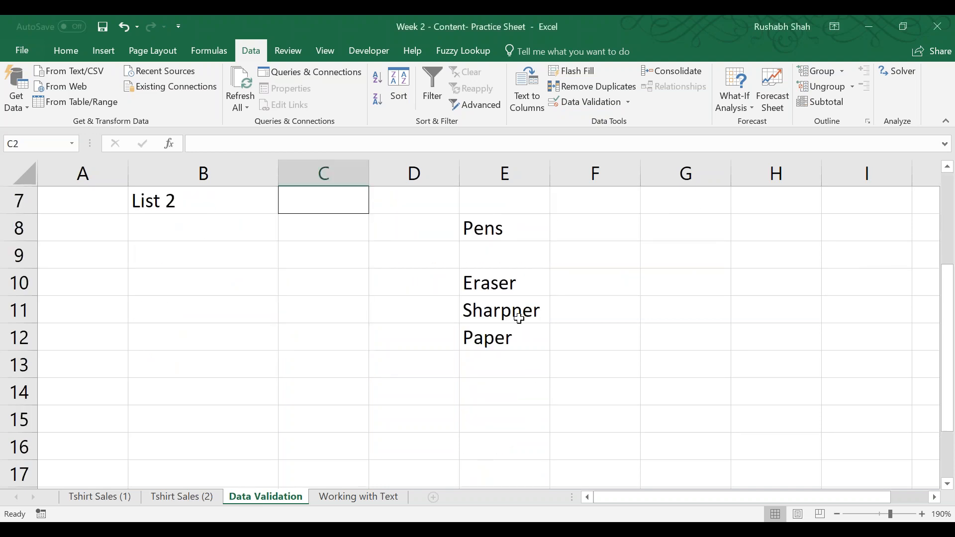
drag(525, 233, 519, 438)
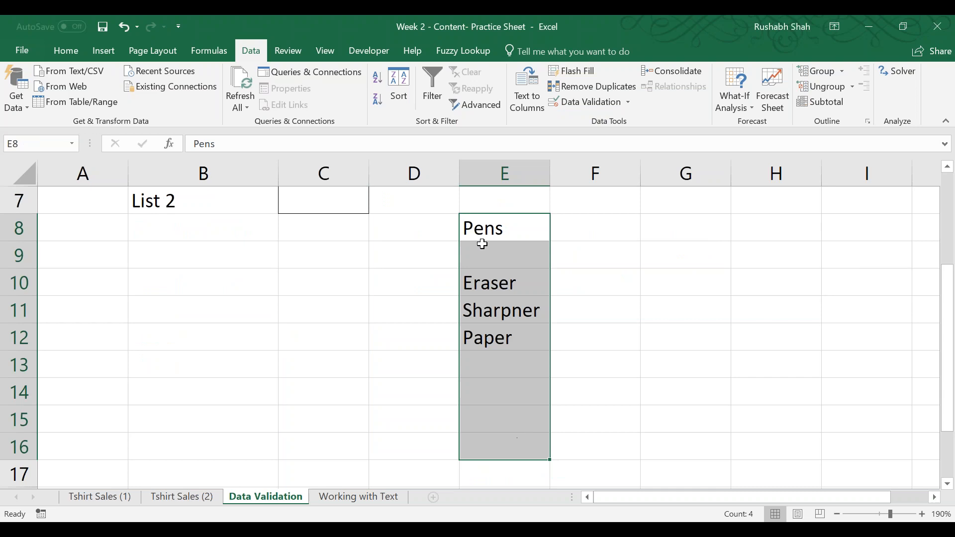
Switch to the Working with Text sheet, select B2 under Upper, and save the workbook.
click(359, 497)
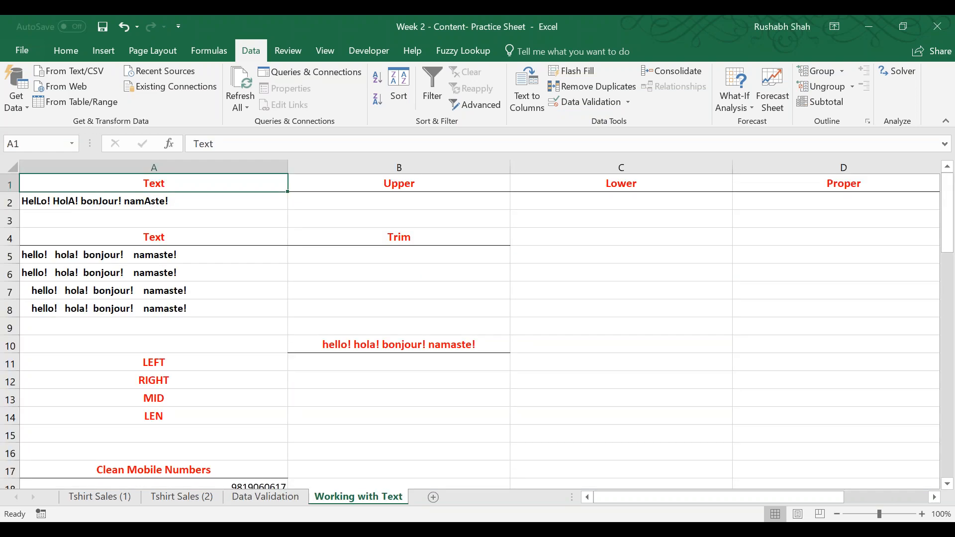
click(331, 202)
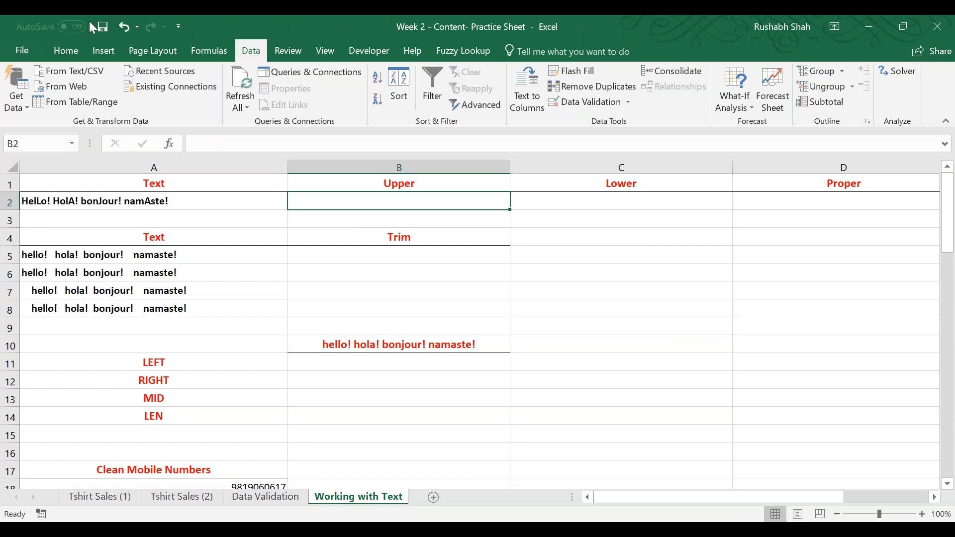
click(102, 26)
click(60, 58)
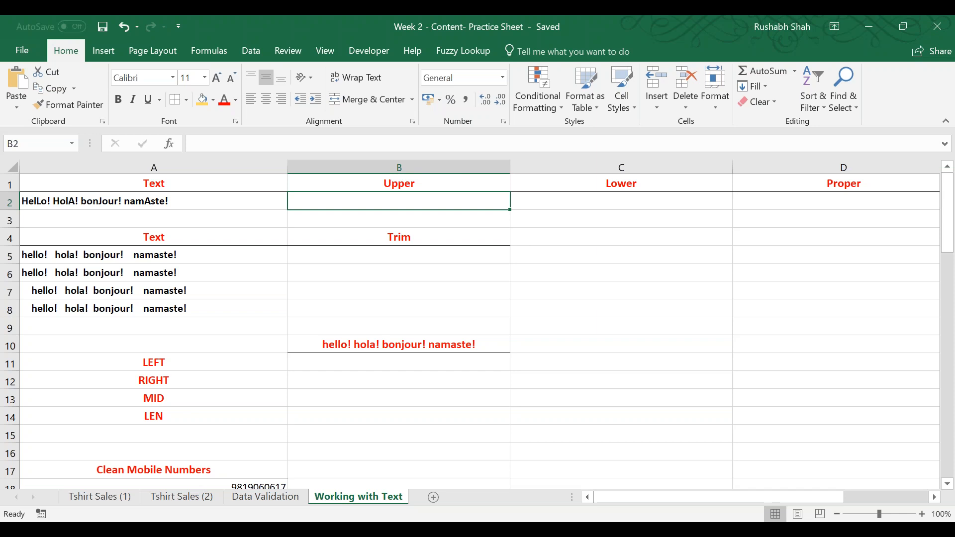
Convert the text of A2 to capitals in B2 with the formula =UPPER(A2).
text(=upp)
key(Tab)
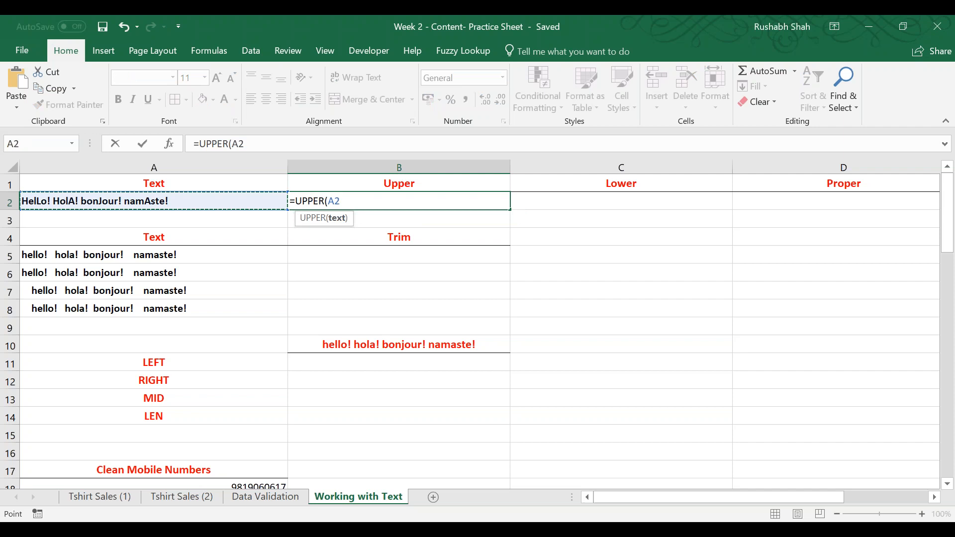
text())
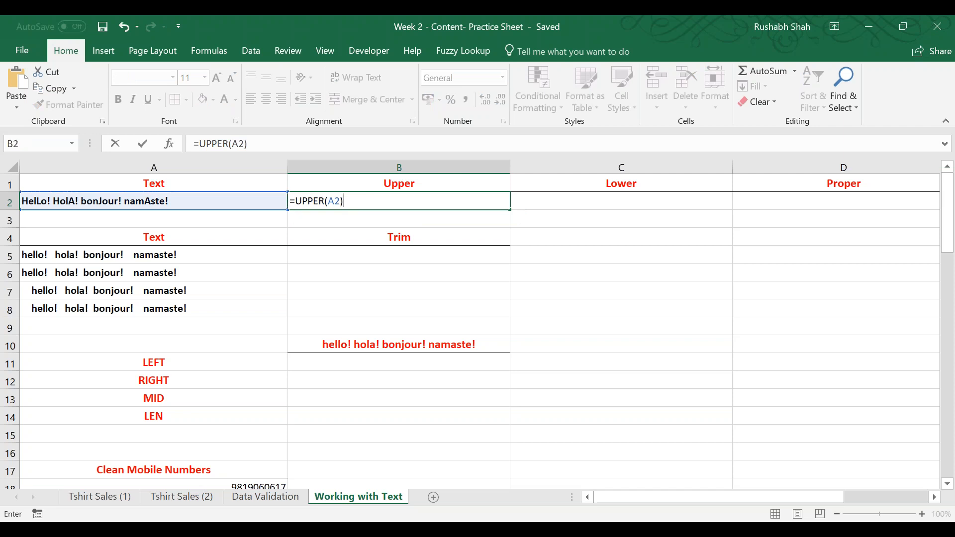
key(Return)
key(Up)
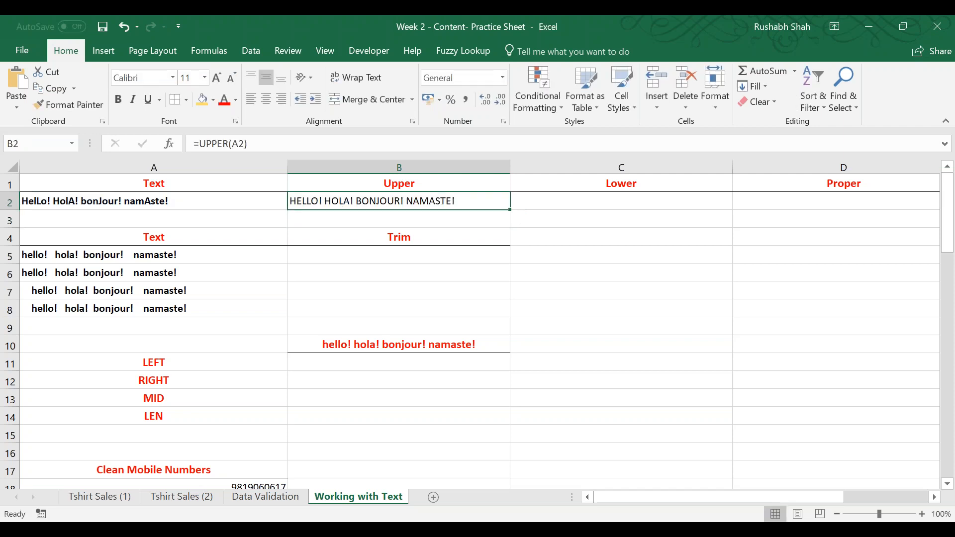
Convert the text of A2 to small letters in C2 with the formula =LOWER(A2).
key(Right)
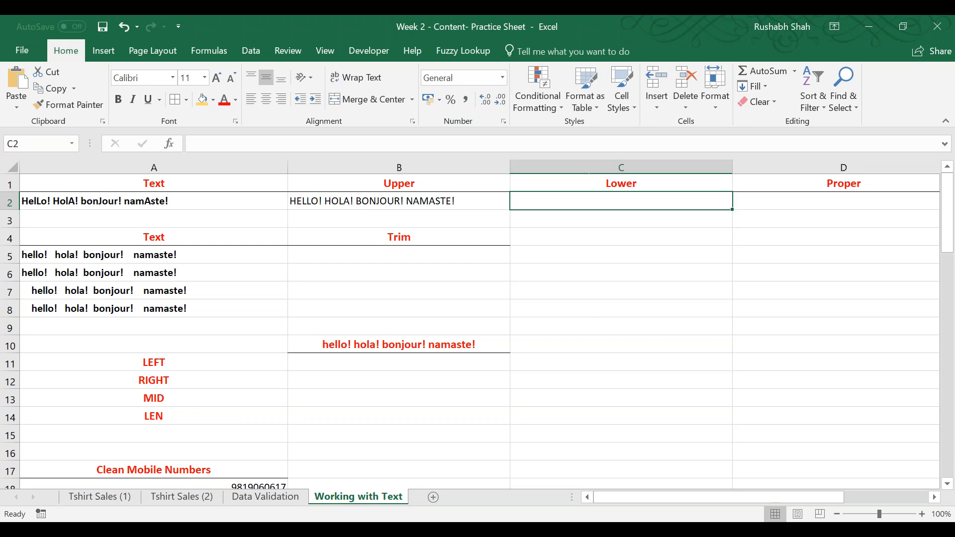
text(=lowe)
key(Tab)
key(Left)
key(Left)
text())
key(Return)
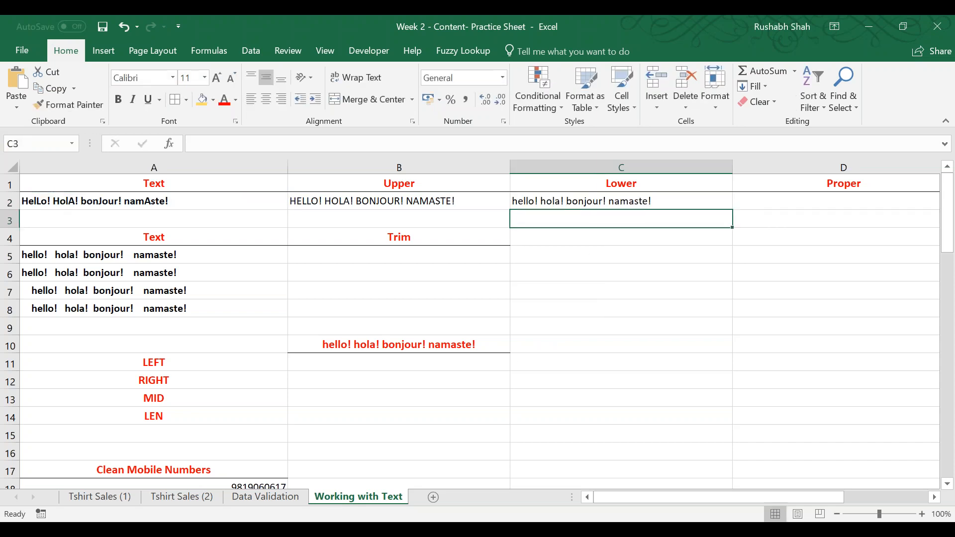
key(Up)
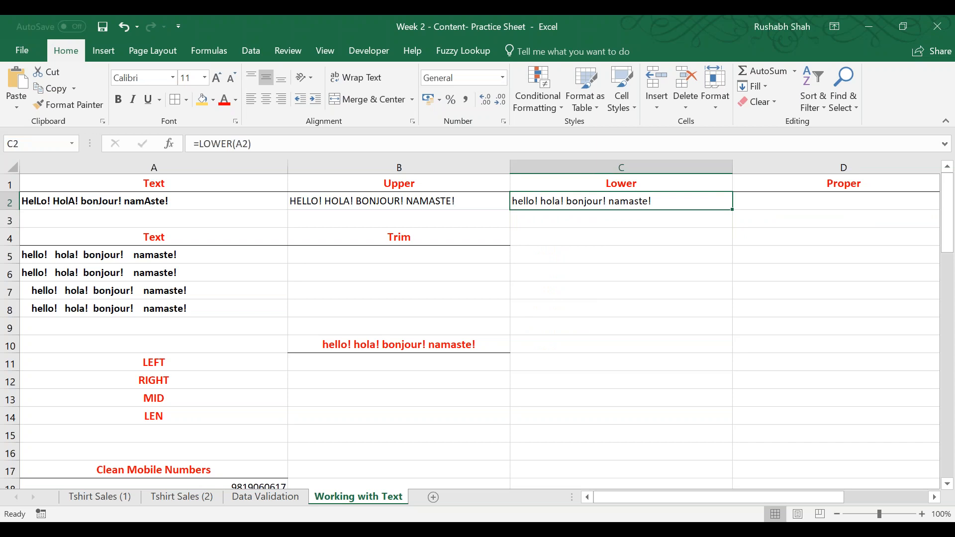
Review the LOWER formula in C2 and its cell reference, leaving the formula unchanged.
key(F2)
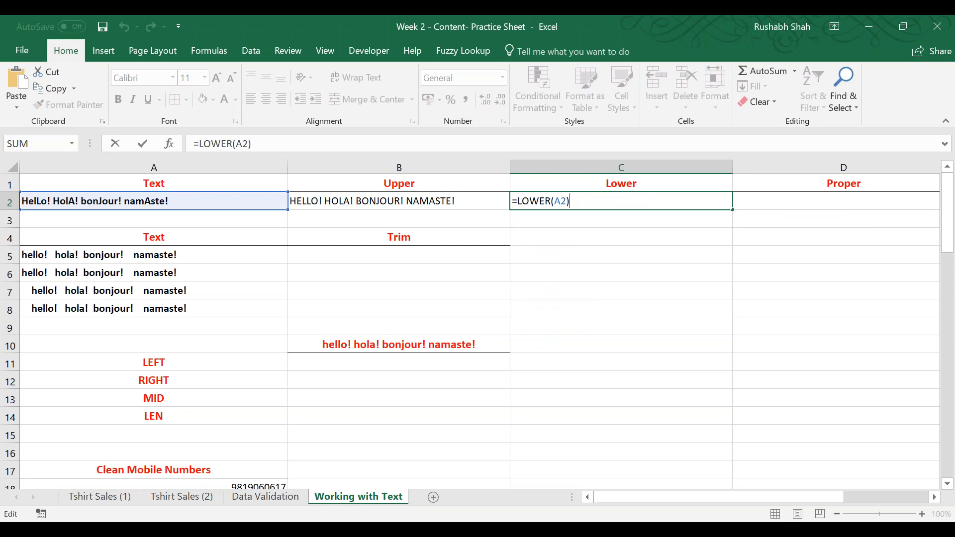
scroll(746, 298, down, 5)
scroll(697, 323, up, 4)
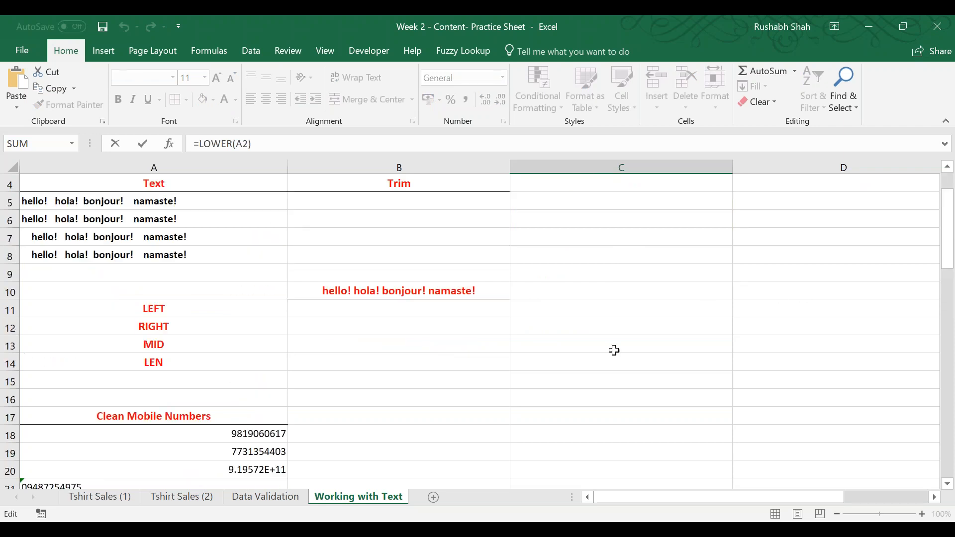
scroll(614, 350, up, 1)
key(ctrl+Return)
Capitalize each word of A2 in D2 with the formula =PROPER(A2), and review the formula.
key(Right)
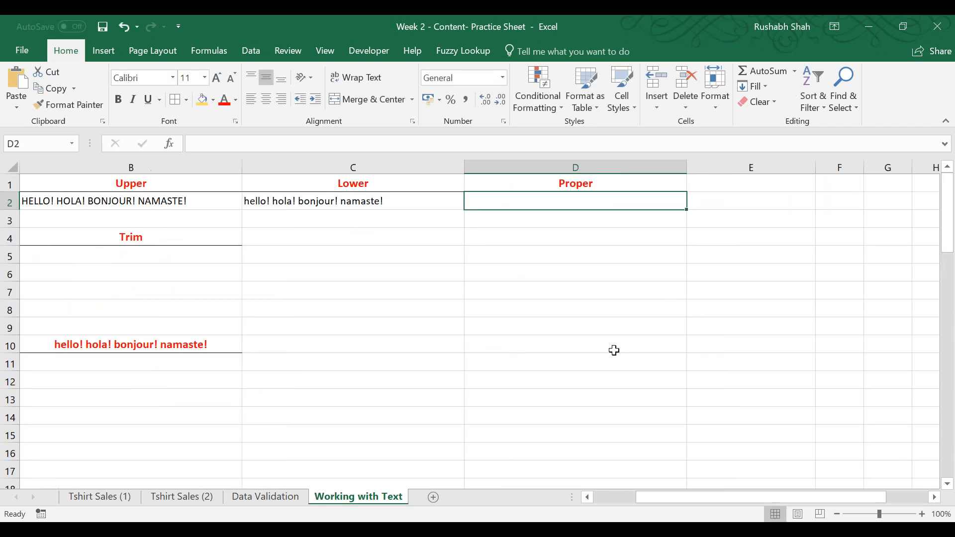
text(=prop)
key(Tab)
key(Left)
key(Left)
key(Left)
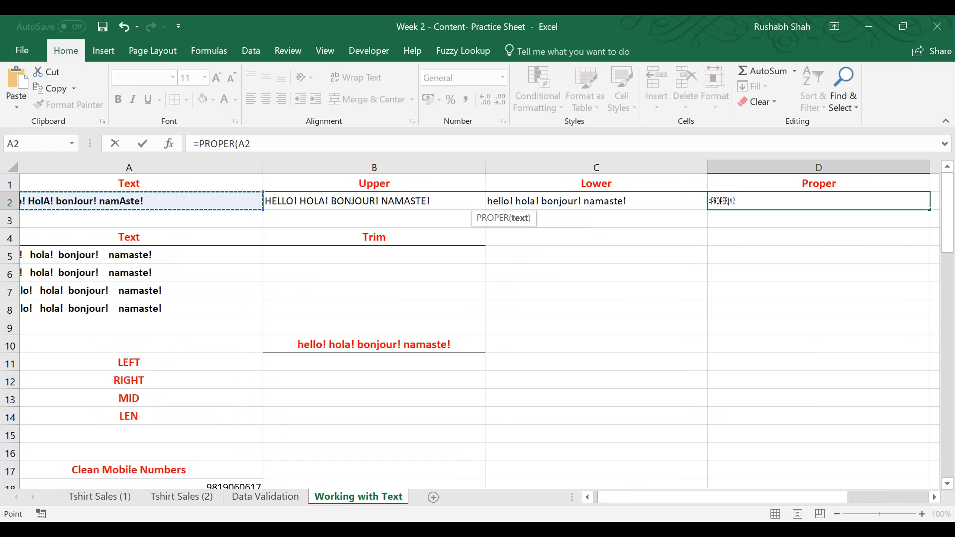
text())
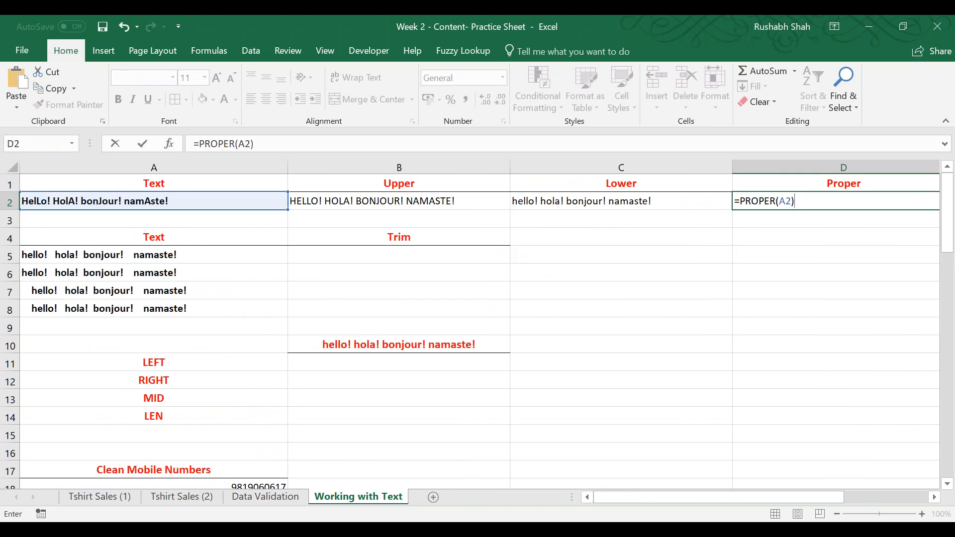
key(Return)
key(Up)
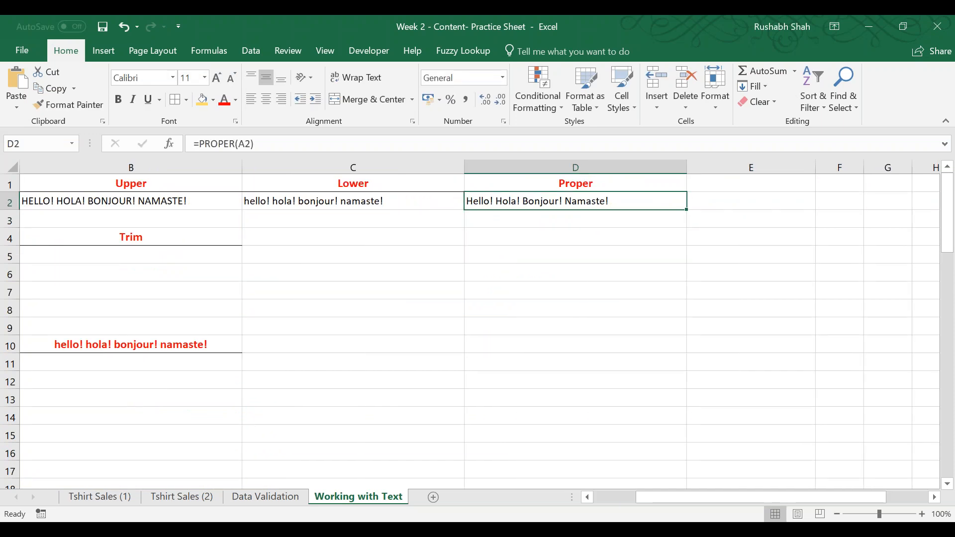
key(F2)
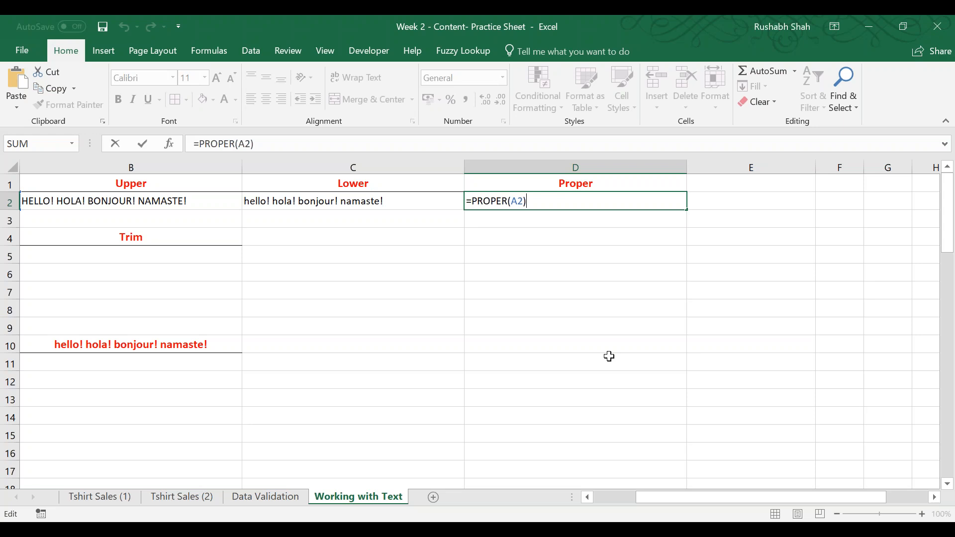
key(Return)
Remove the extra spaces from the text of A5 with the formula =TRIM(A5) in B5.
key(Left)
key(Left)
key(Left)
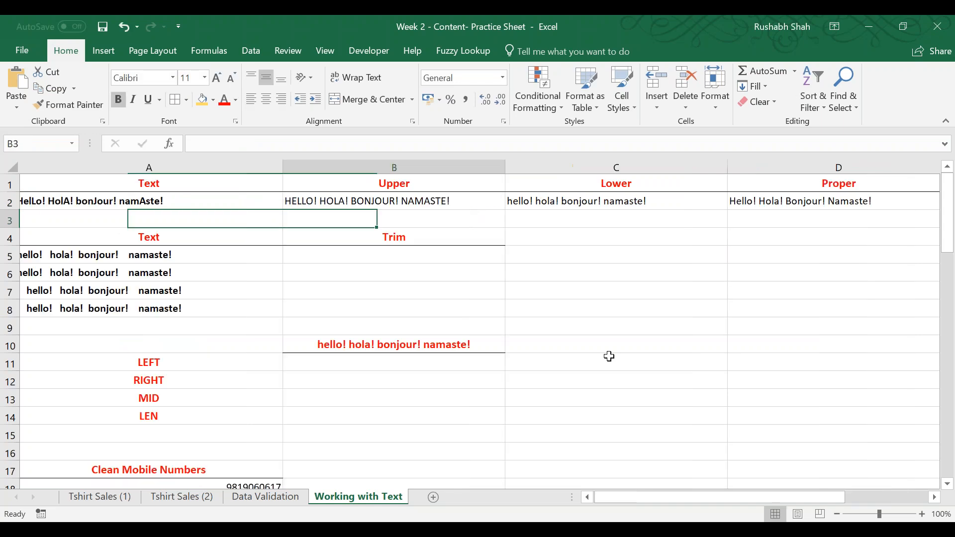
key(Right)
key(Down)
key(Down)
text(=trim()
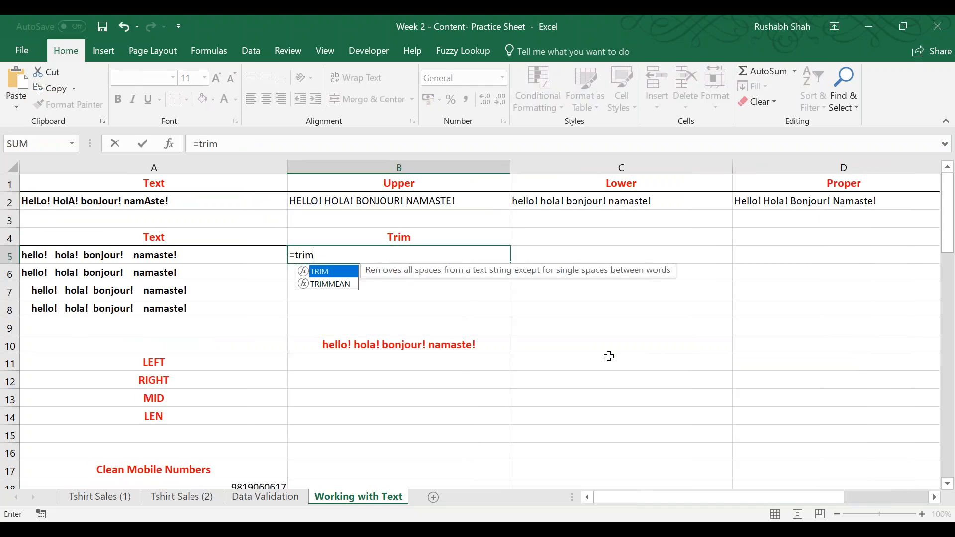
key(Left)
text())
key(ctrl+Return)
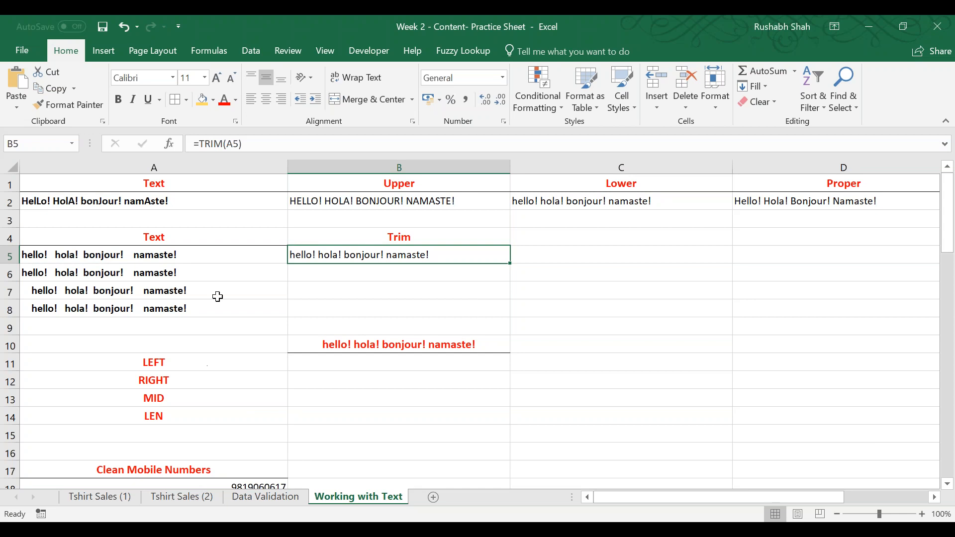
Fill the TRIM formula down from B5 to B8 and save the workbook.
double_click(510, 263)
click(454, 272)
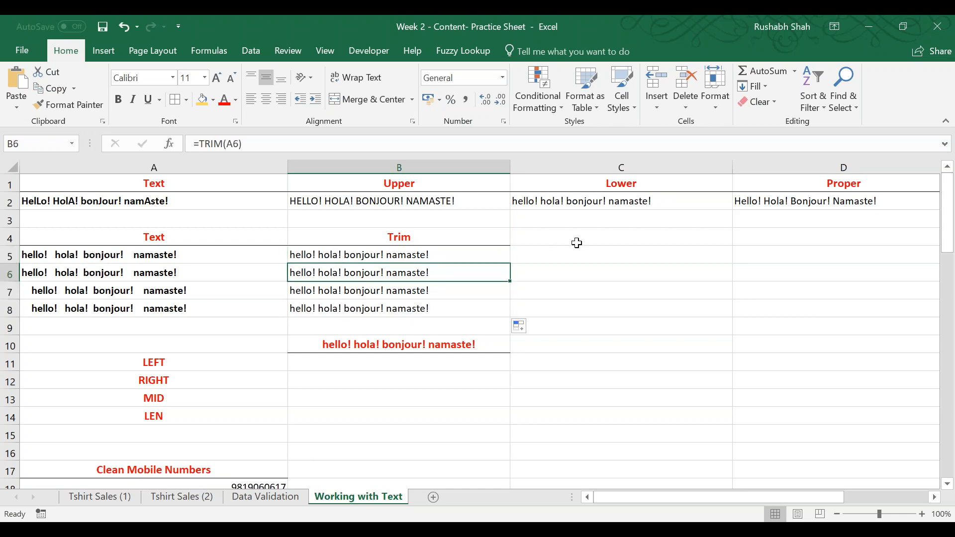
key(ctrl+s)
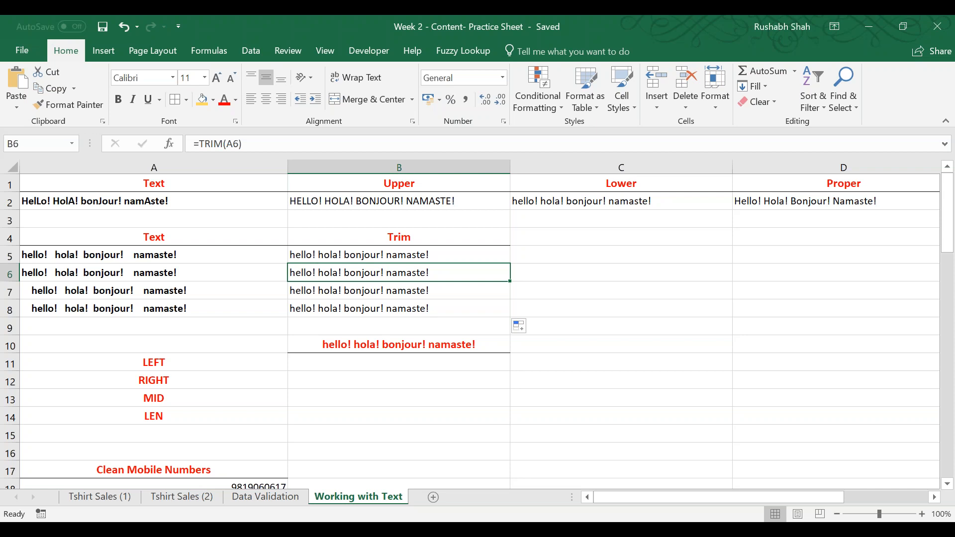
Enter the spaced sample number 212 215 212 in D6.
key(Right)
key(Right)
key(Right)
key(Left)
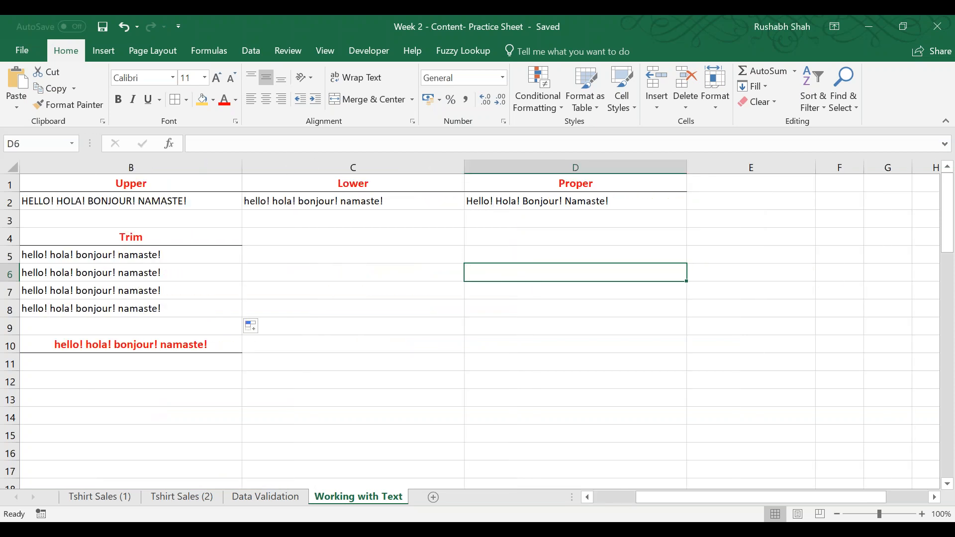
text(212 215 212)
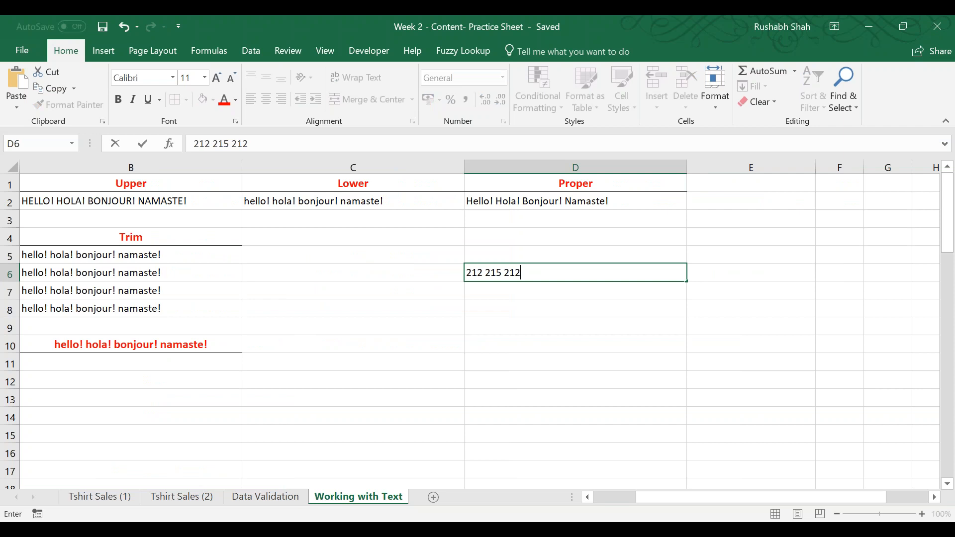
key(Return)
key(Up)
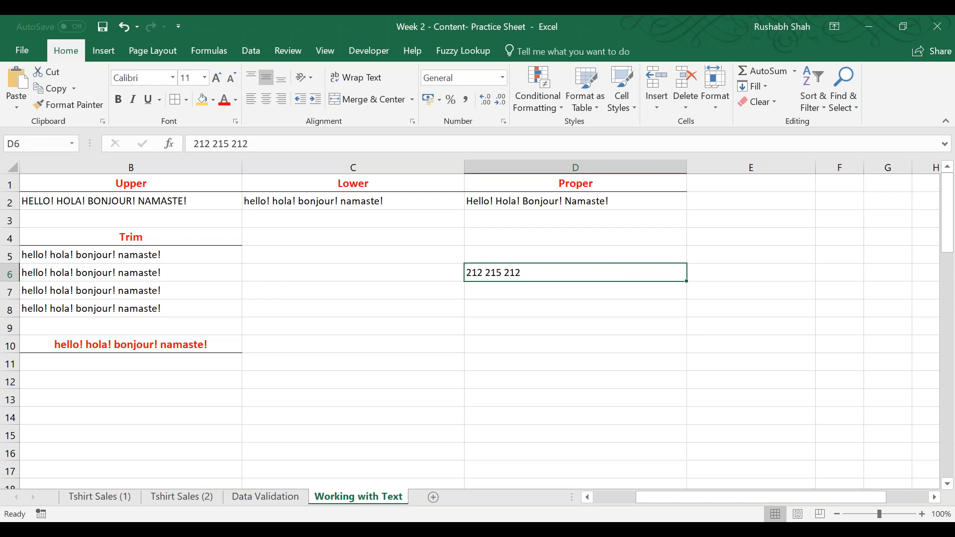
Insert several extra spaces between the first 212 and 215 in D6.
key(F2)
key(Left)
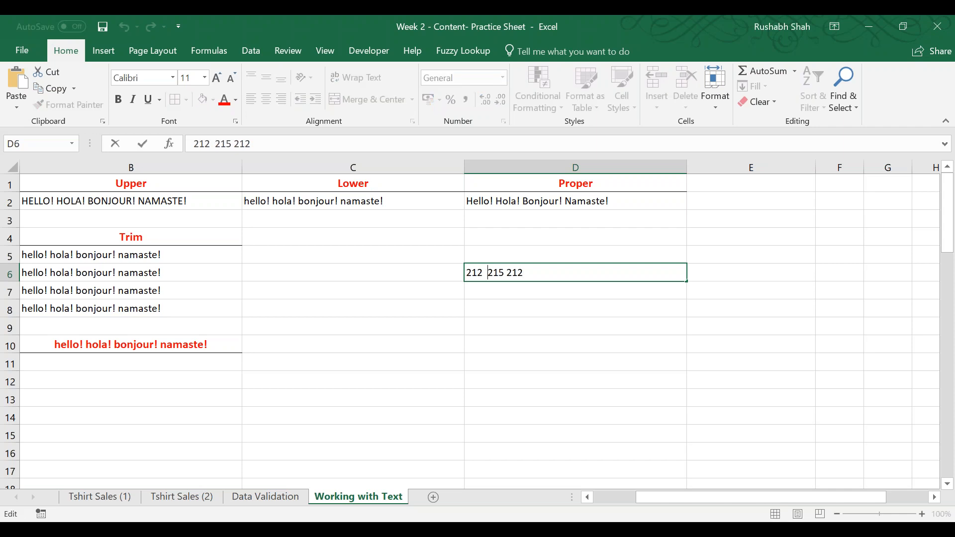
key(Return)
Trim the spaced number in D6 with the formula =TRIM(D6) in E6, and review the formula.
key(Right)
key(Up)
text(=TRIM()
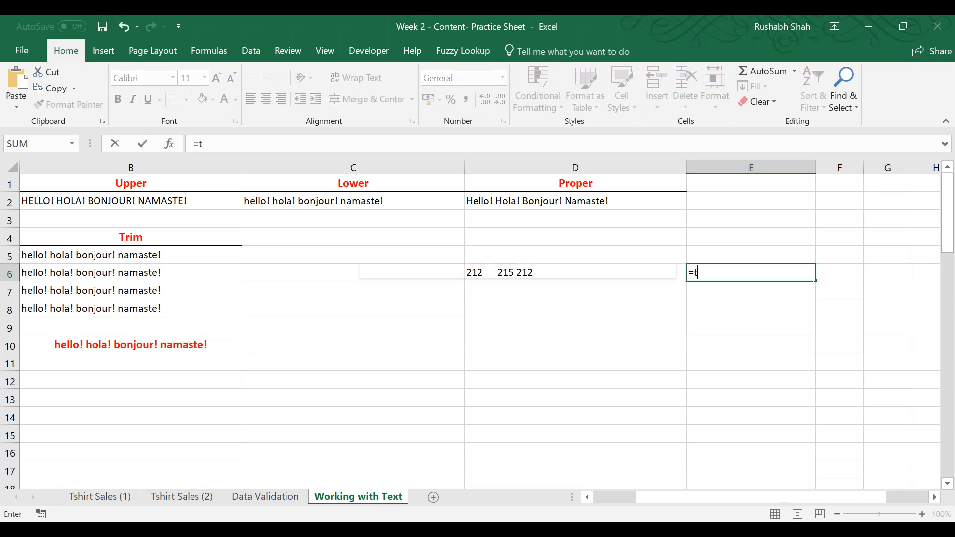
key(Left)
key(Return)
key(Up)
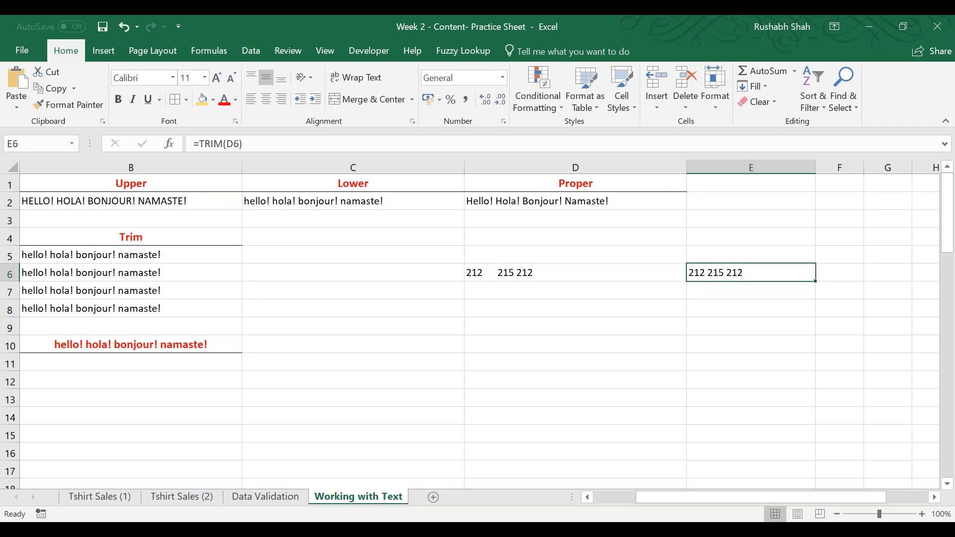
key(F2)
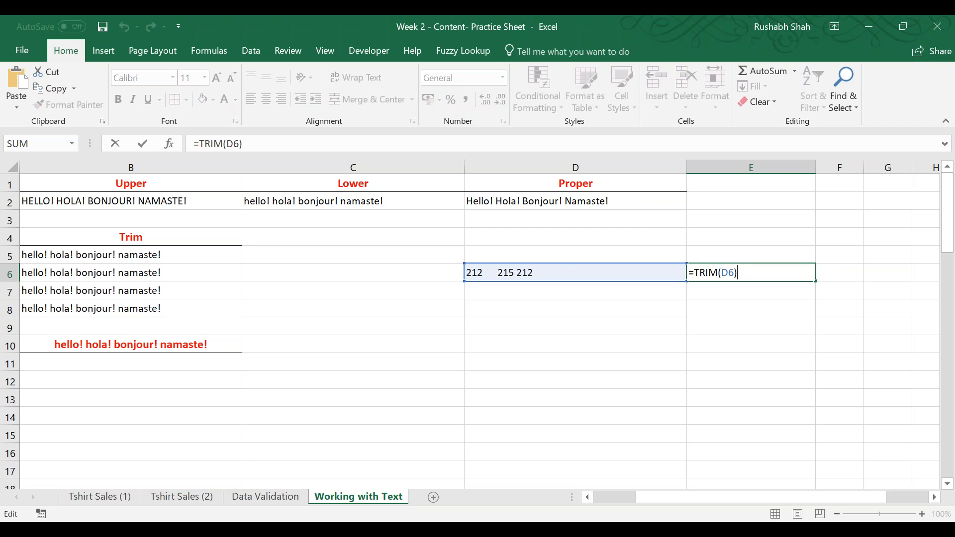
key(Return)
key(Up)
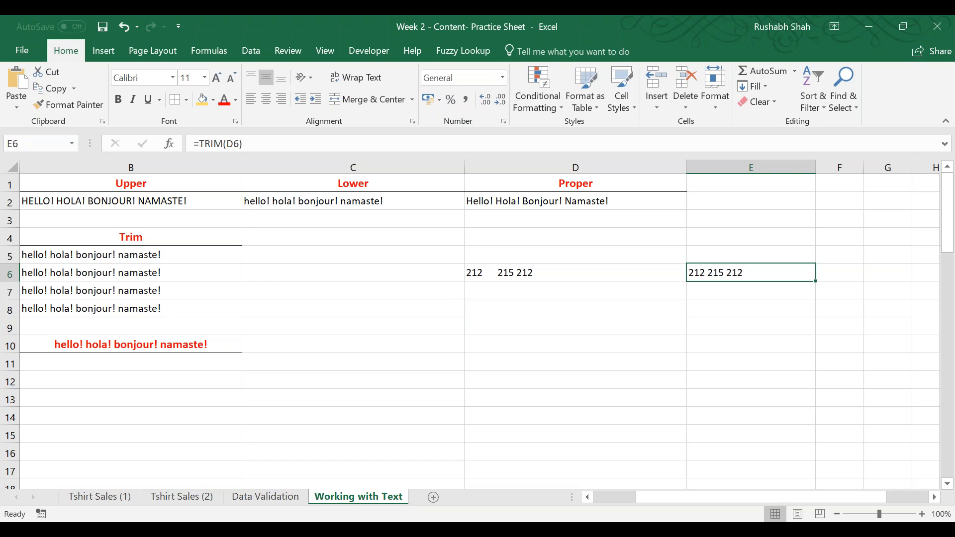
Delete the TRIM formula from E6 and select the sample number in D6.
key(Delete)
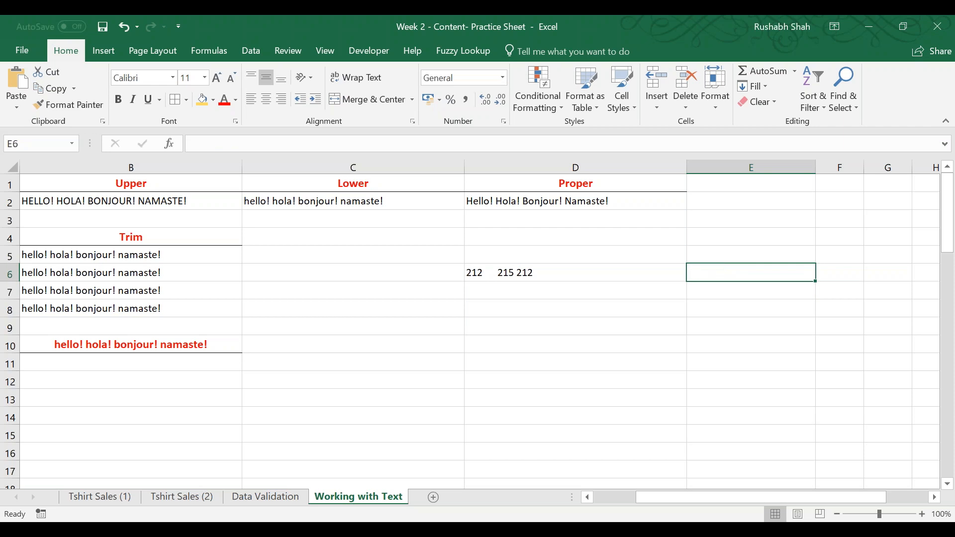
key(Left)
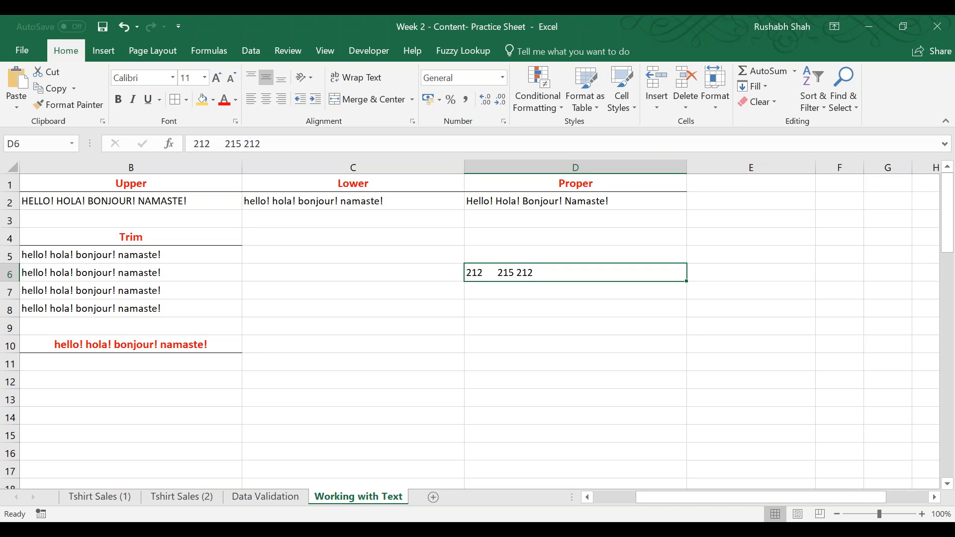
Replace the sample number in D6 with the text "digital vidya", leaving several extra spaces between the words.
key(Delete)
click(831, 244)
click(632, 250)
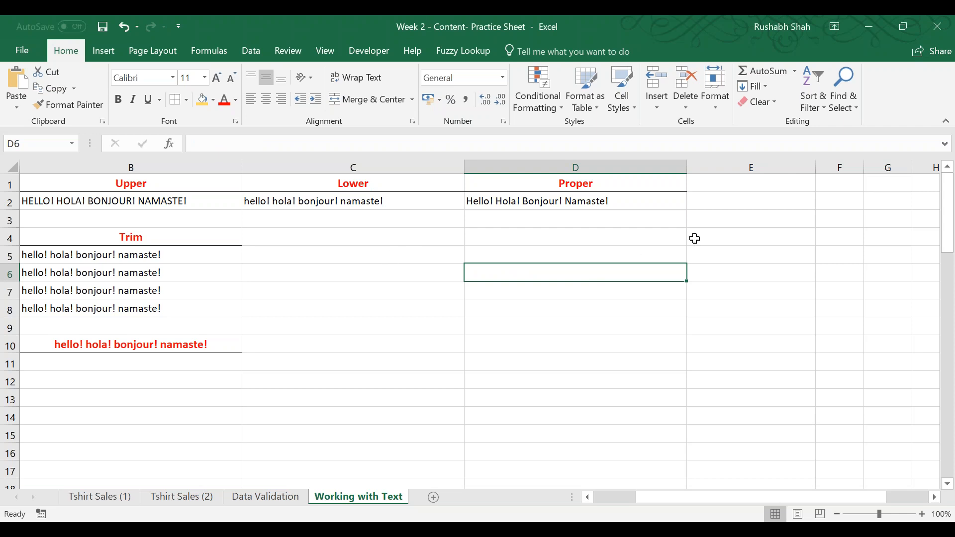
text(d)
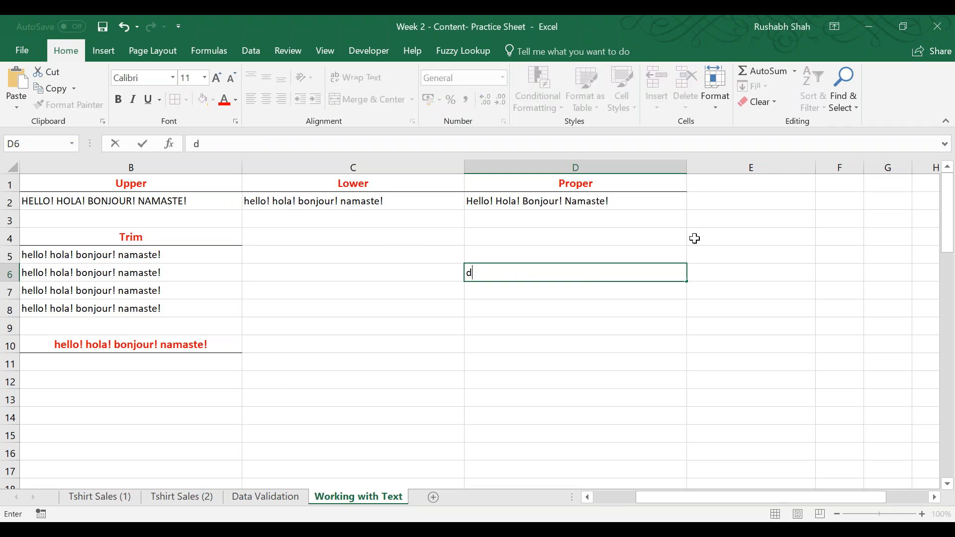
text(igital     vidya)
key(Return)
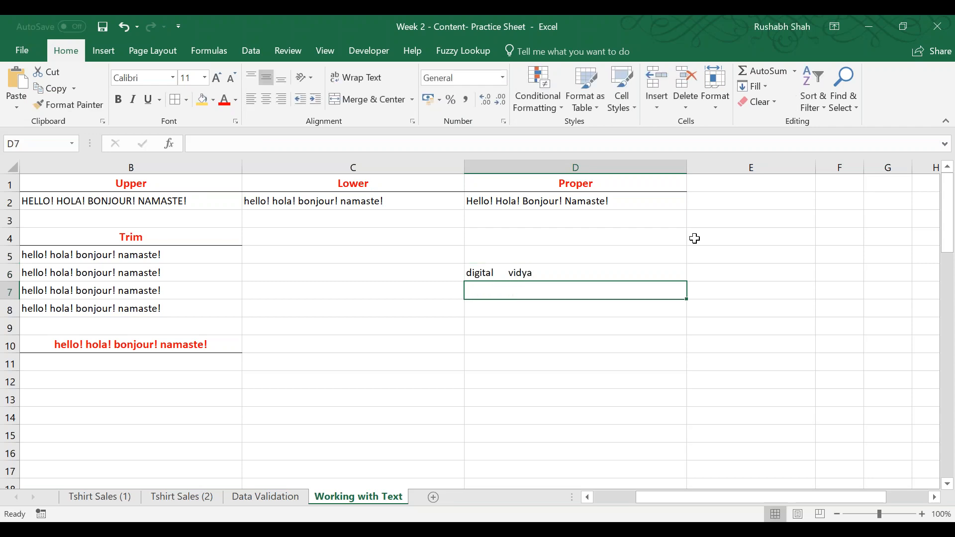
Enter =TRIM(UPPER(D6)) in E6 to capitalise the sample text and strip its extra spaces.
key(Right)
key(Up)
key(Right)
key(Right)
key(Right)
key(Left)
key(Left)
key(Left)
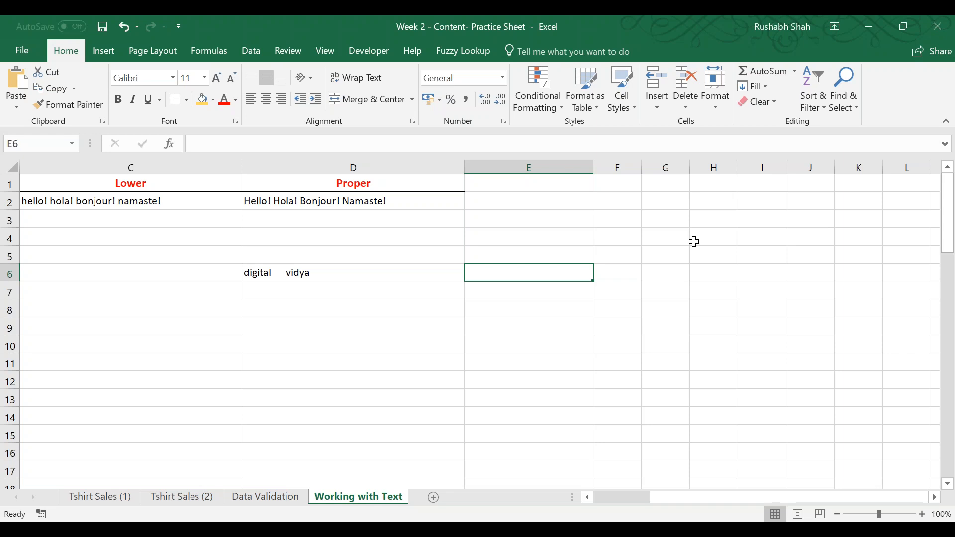
text(=tri)
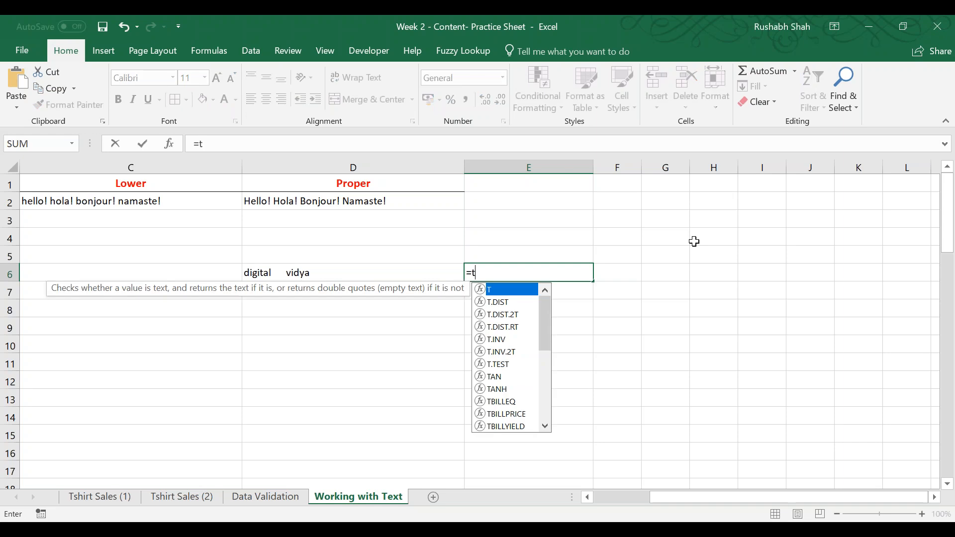
key(Tab)
text(up)
key(Tab)
key(Left)
text())
key(Return)
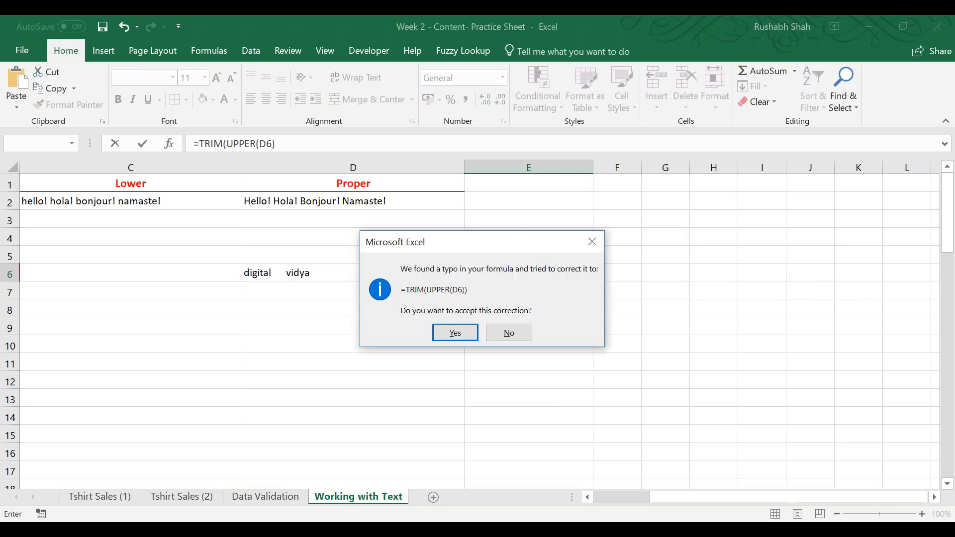
key(Return)
Enter the reversed nesting =UPPER(TRIM(D6)) in E7, and review the formula in E6 for comparison.
text(=uppe)
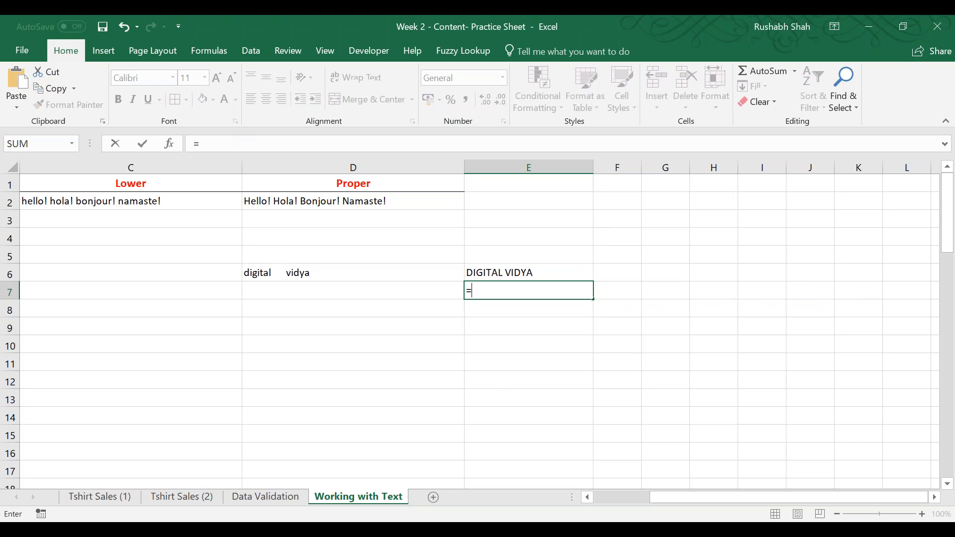
key(Tab)
text(tri)
key(Tab)
key(Left)
key(Up)
text()))
key(Return)
key(Up)
key(Up)
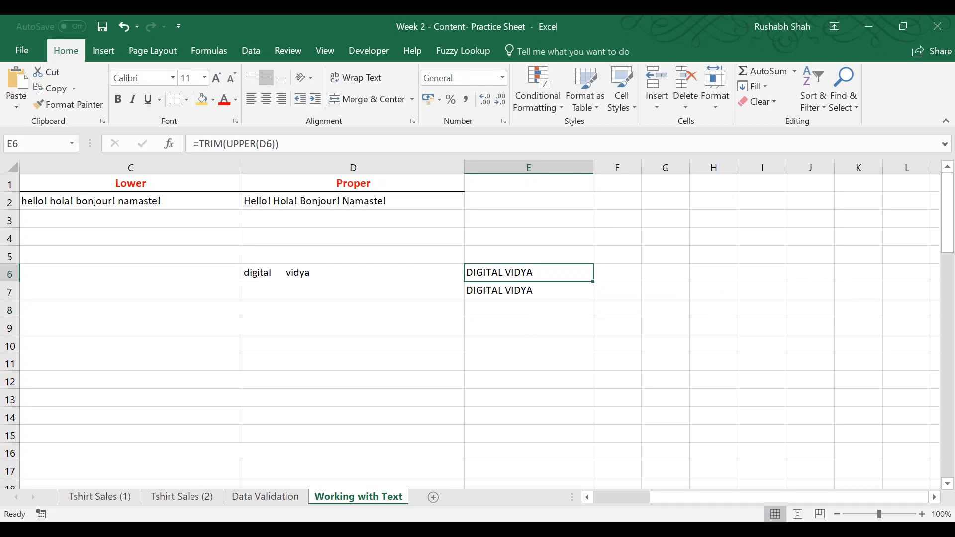
key(F2)
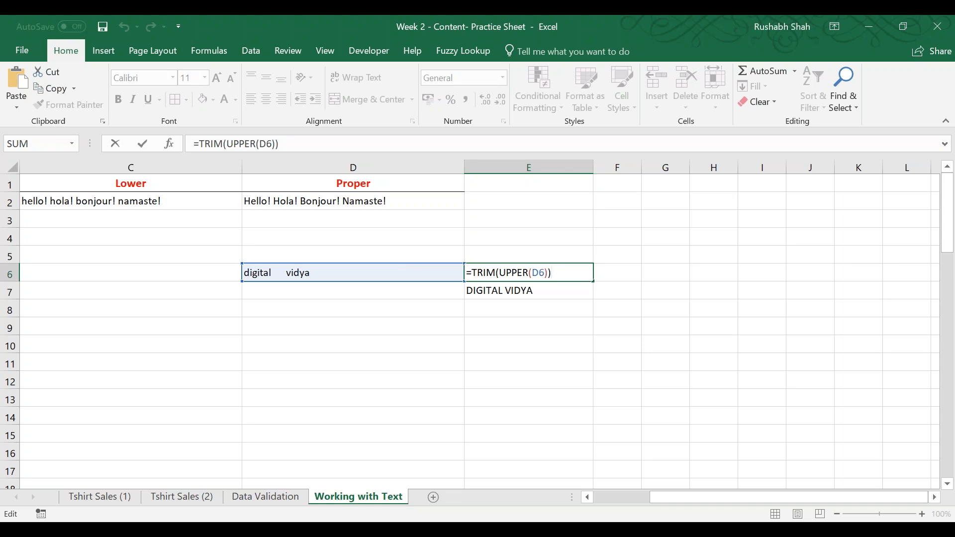
key(Return)
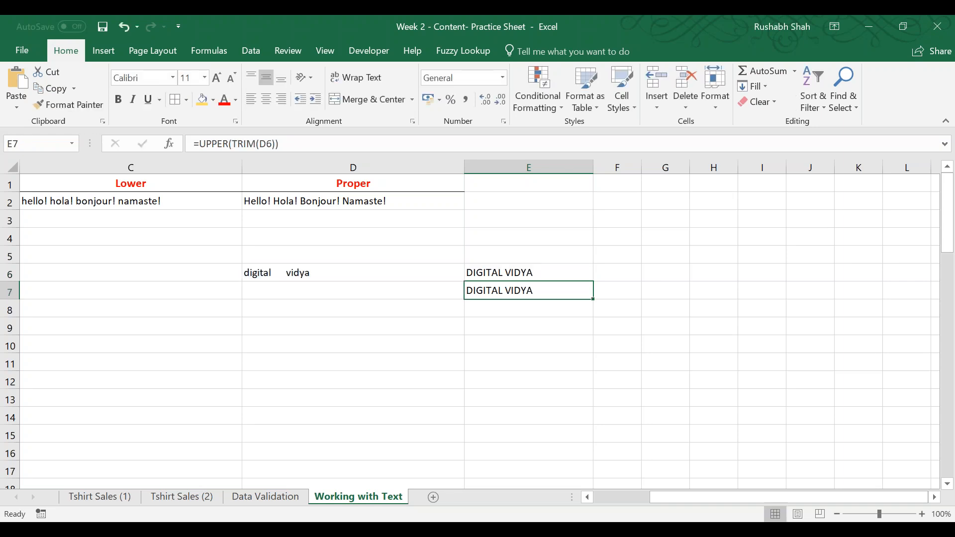
Select B11 beside the LEFT label and save the workbook.
key(Left)
key(Left)
key(Left)
key(Left)
key(Down)
key(Down)
key(Down)
key(Down)
key(Down)
key(Down)
key(Down)
key(Down)
key(Down)
key(Down)
key(Down)
key(Down)
key(Down)
key(Down)
key(Down)
key(Down)
key(Down)
key(Down)
key(Down)
key(Down)
key(Up)
key(Up)
key(Up)
key(Up)
key(Up)
key(Up)
key(Up)
key(Up)
key(Up)
key(Up)
key(Up)
key(Up)
key(Up)
key(Up)
key(Up)
key(Up)
key(Up)
key(Up)
key(Up)
key(Right)
key(Down)
key(Down)
key(Down)
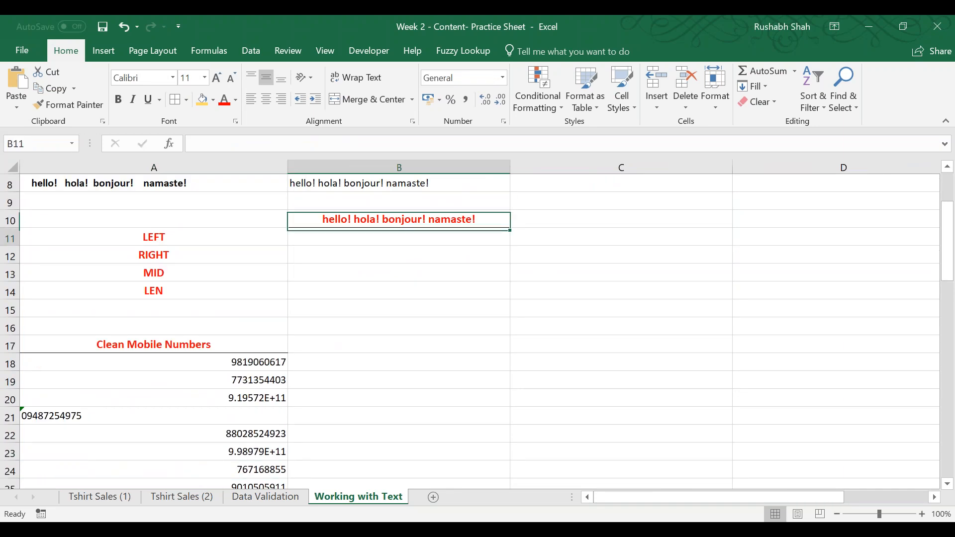
key(ctrl+s)
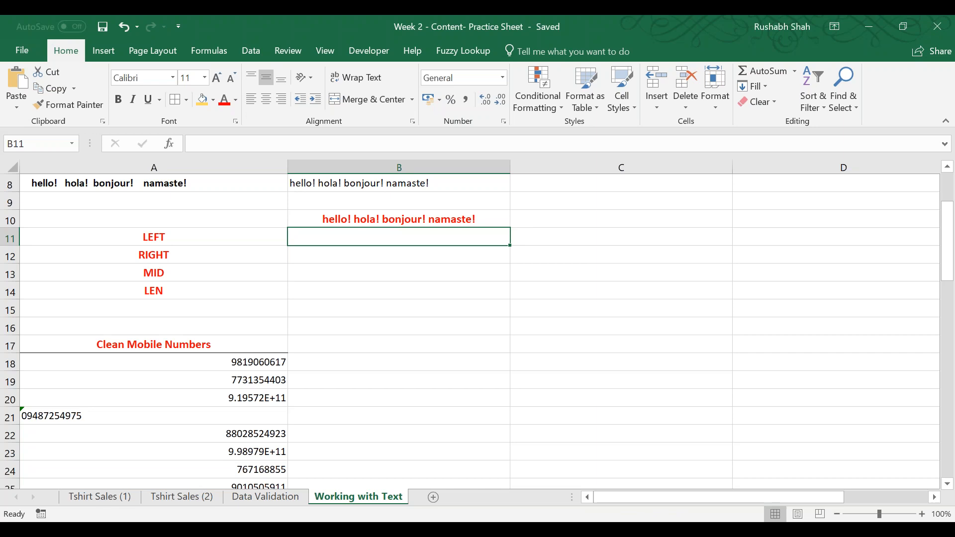
Extract the first 5 characters of the greeting with =LEFT(B10,5) in B11.
text(=left)
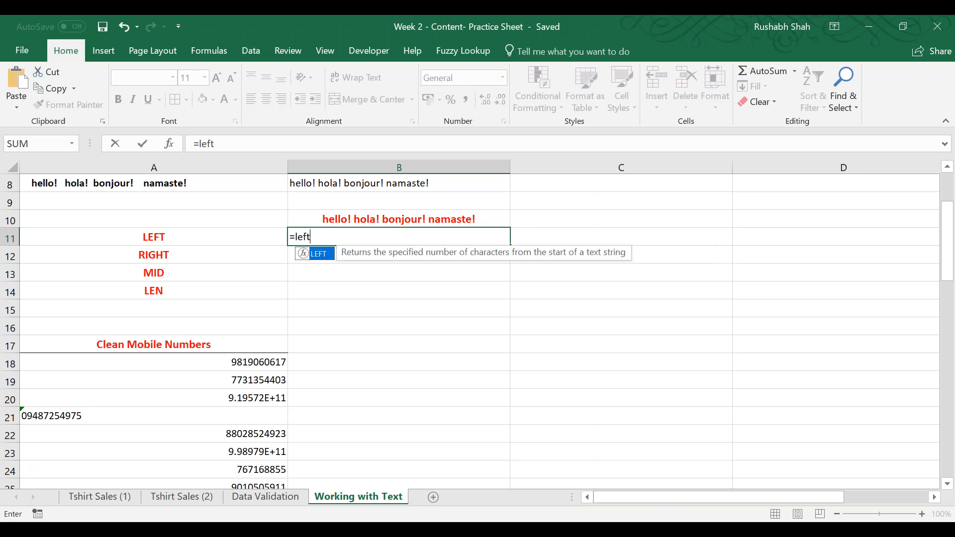
key(Tab)
key(Up)
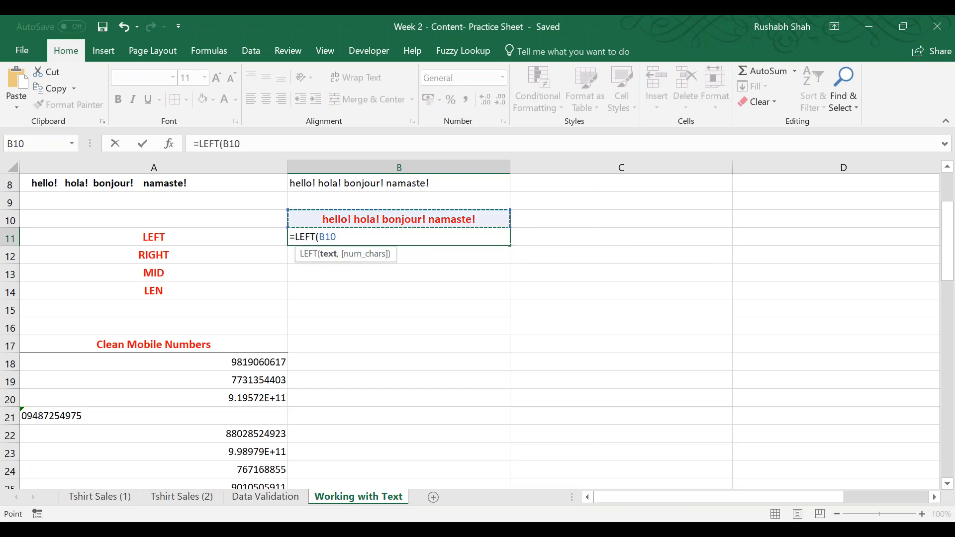
text(,5))
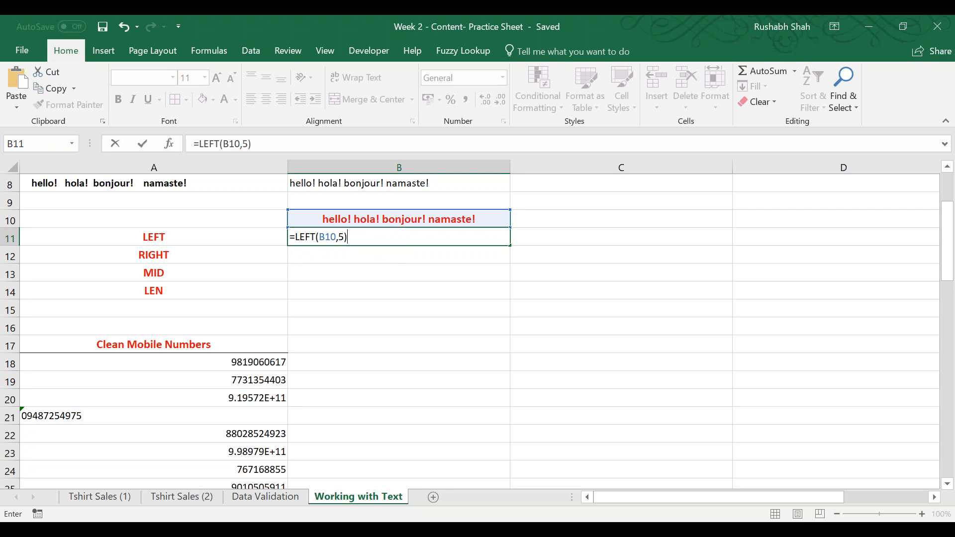
key(Return)
Change the character count of the LEFT formula in B11 to 6.
key(Up)
key(F2)
key(Left)
text(6)
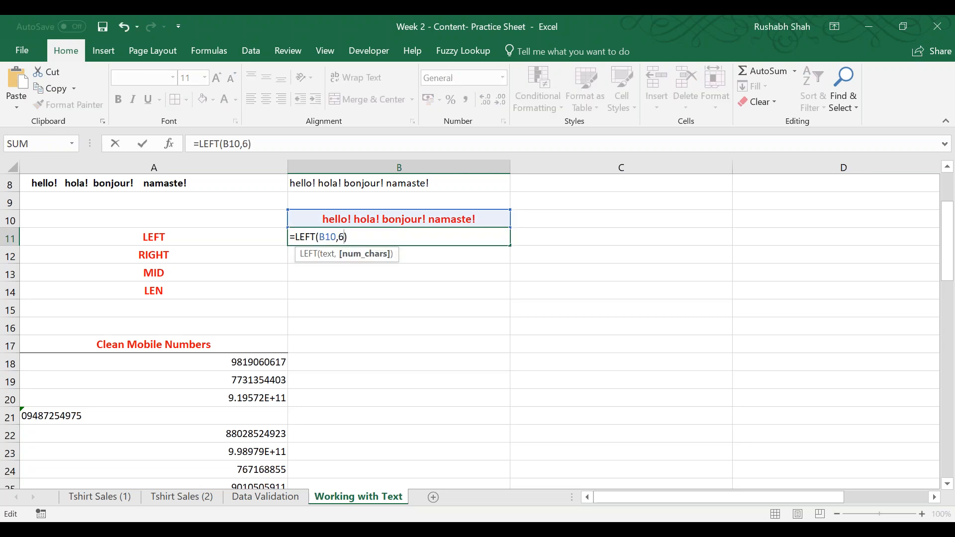
key(Return)
Set the character count of the LEFT formula in B11 to 7.
key(Up)
key(F2)
key(Left)
key(shift+Left)
text(7)
key(Return)
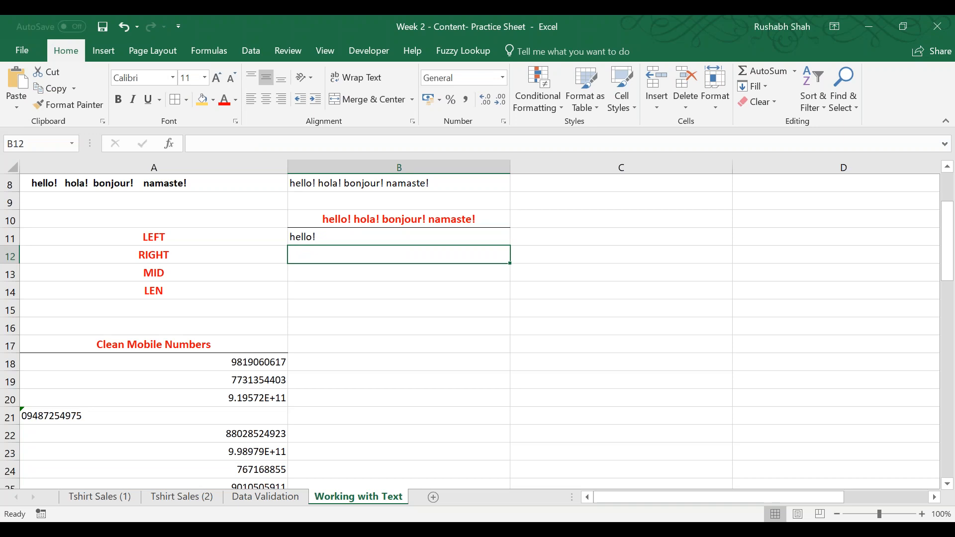
text(=ro)
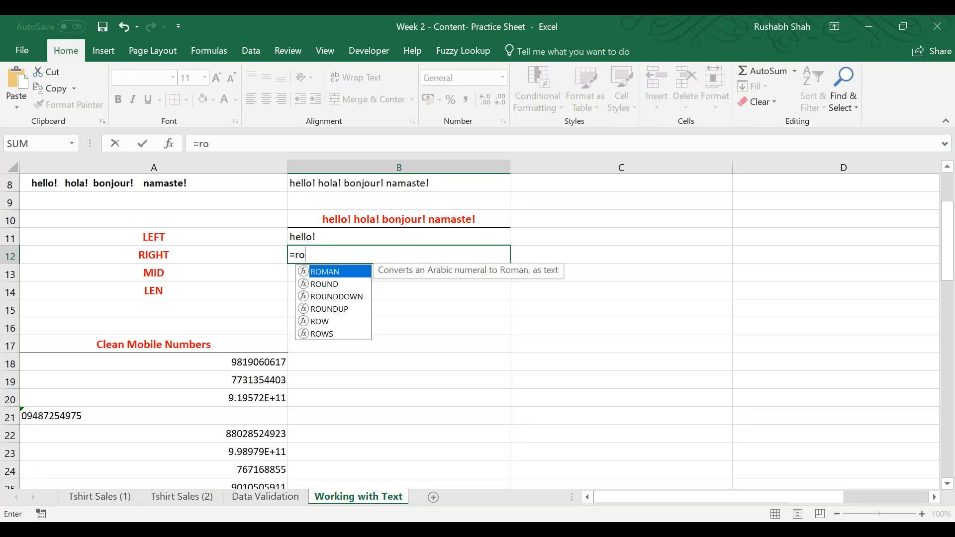
key(BackSpace)
text(igh)
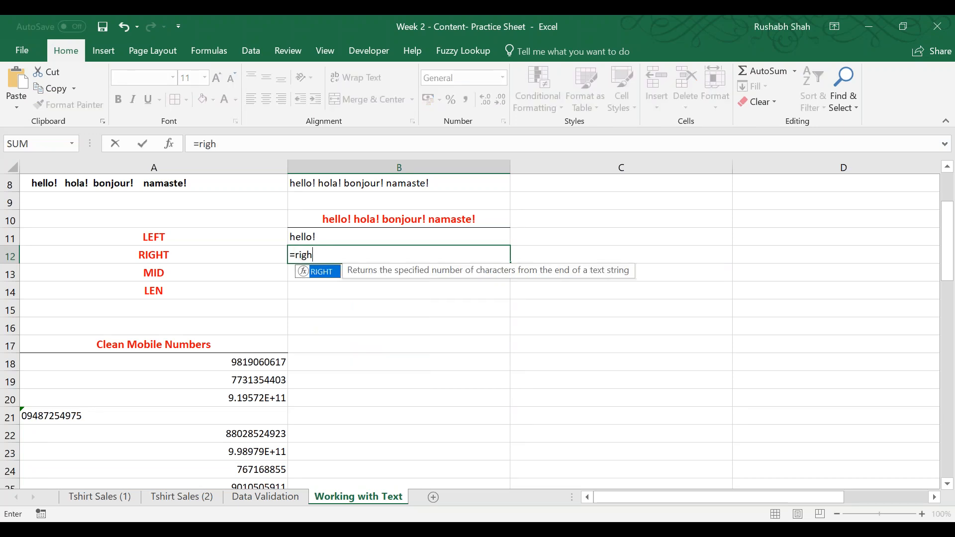
key(Escape)
key(Up)
key(Down)
Extract the last 8 characters of the greeting with =RIGHT(B10,8) in B12.
text(=rig)
key(Tab)
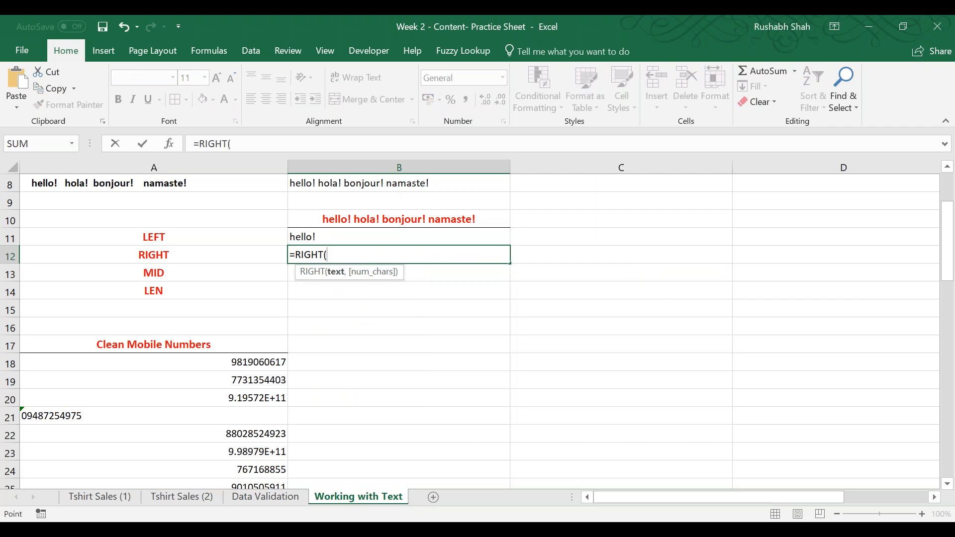
key(Up)
key(Up)
text(,8))
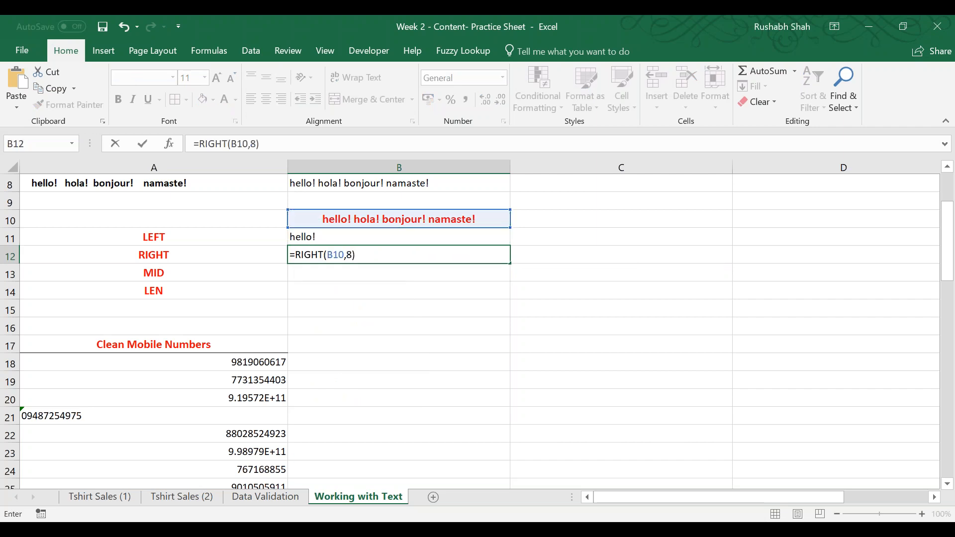
key(Return)
key(Up)
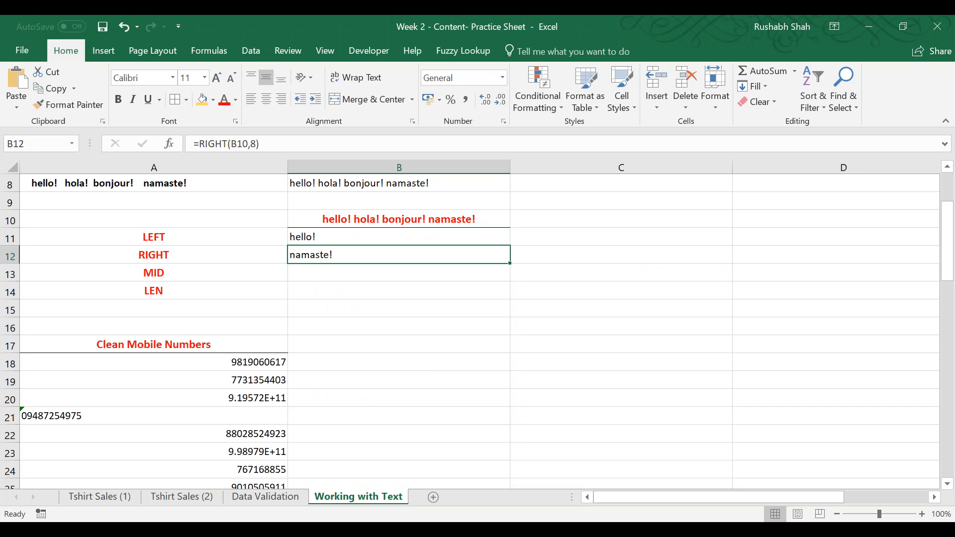
Review the RIGHT formula in B12 and its reference to the greeting cell, leaving it as entered.
key(F2)
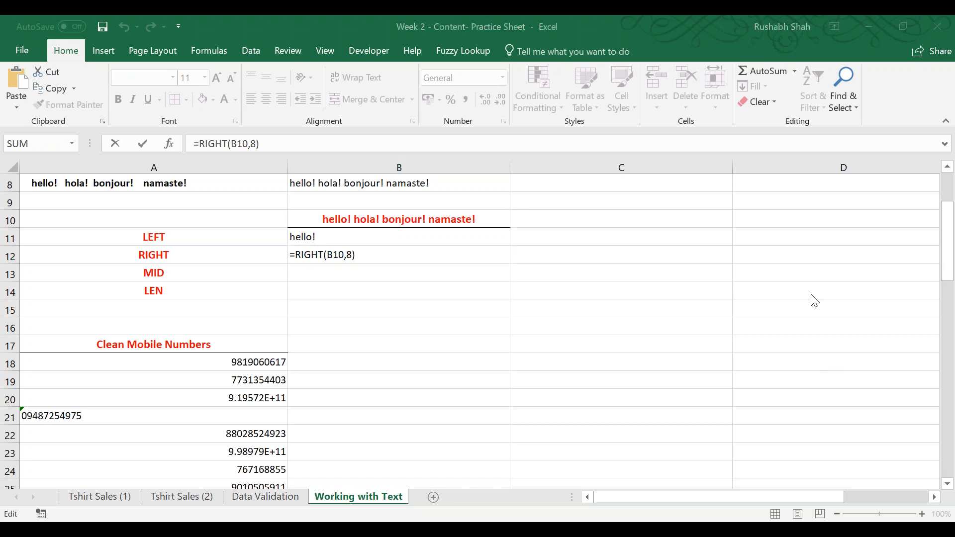
key(alt+Tab)
key(alt+Tab)
key(alt+Tab)
key(alt+Tab)
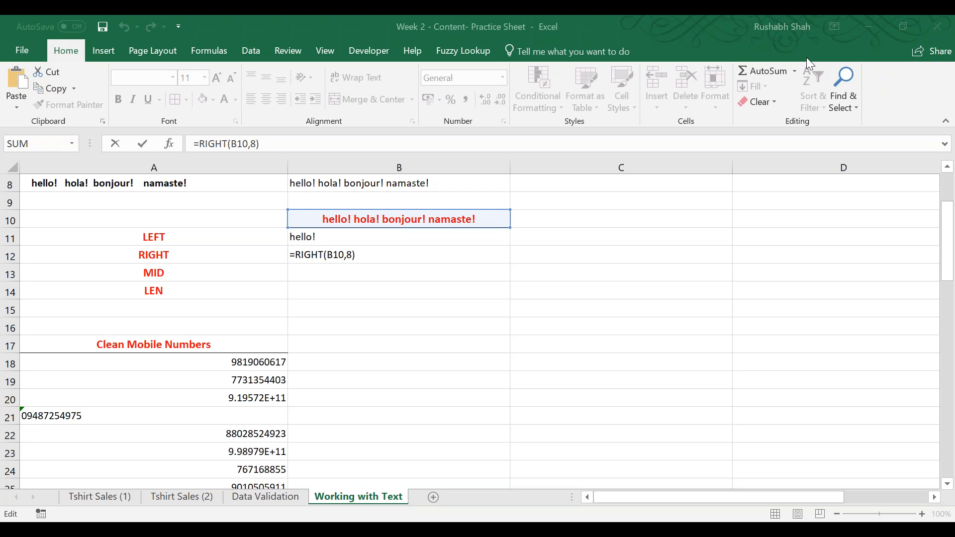
key(Return)
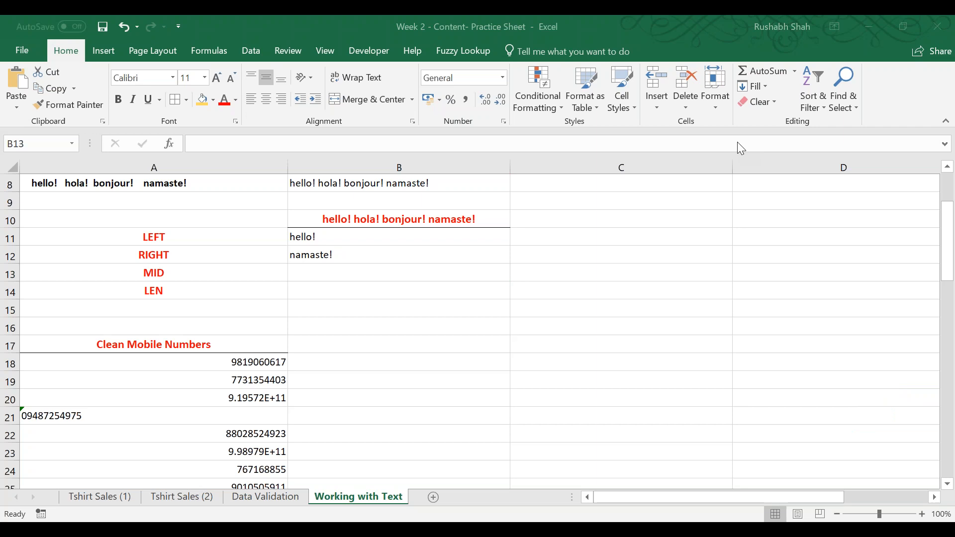
click(452, 16)
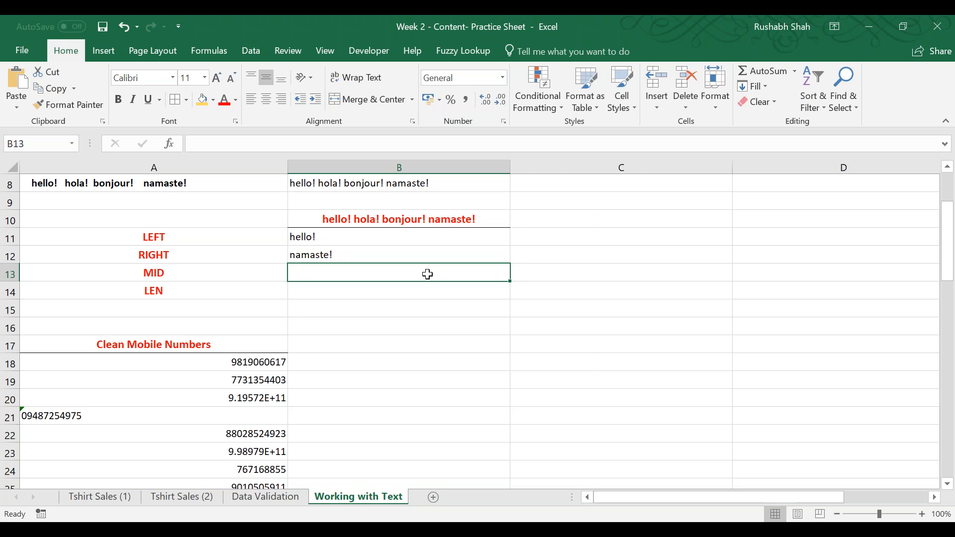
Extract 4 characters starting at position 8 with =MID(B10,8,4) in B13, and review the formula.
text(=MID()
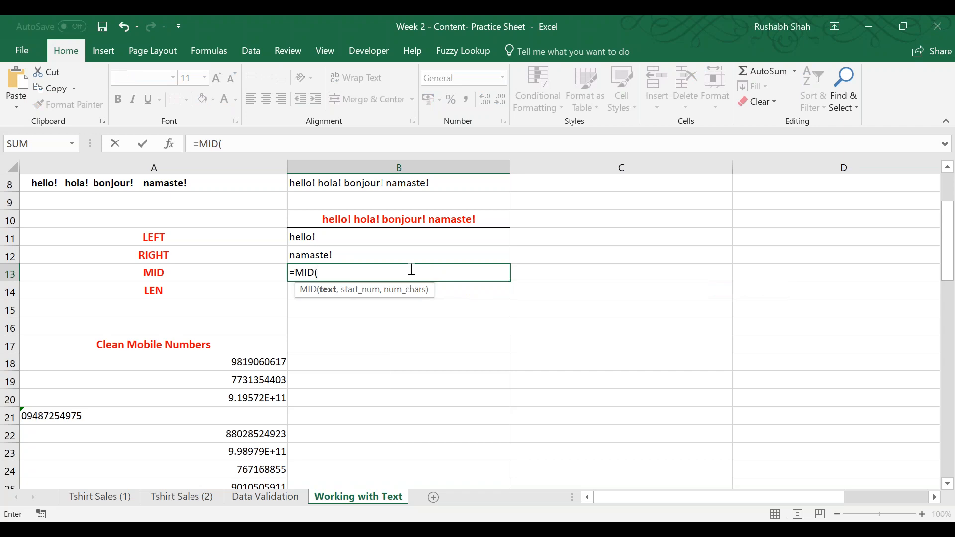
click(372, 222)
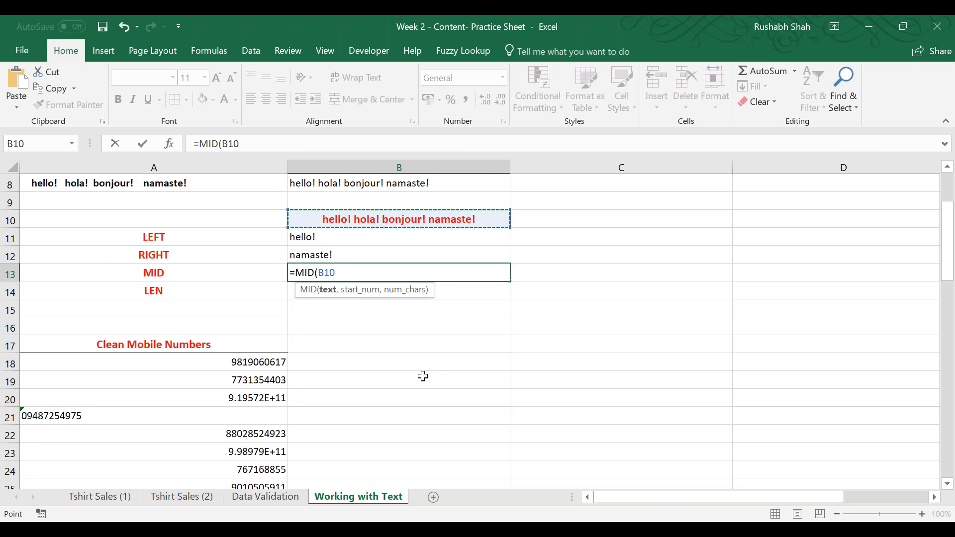
text(,)
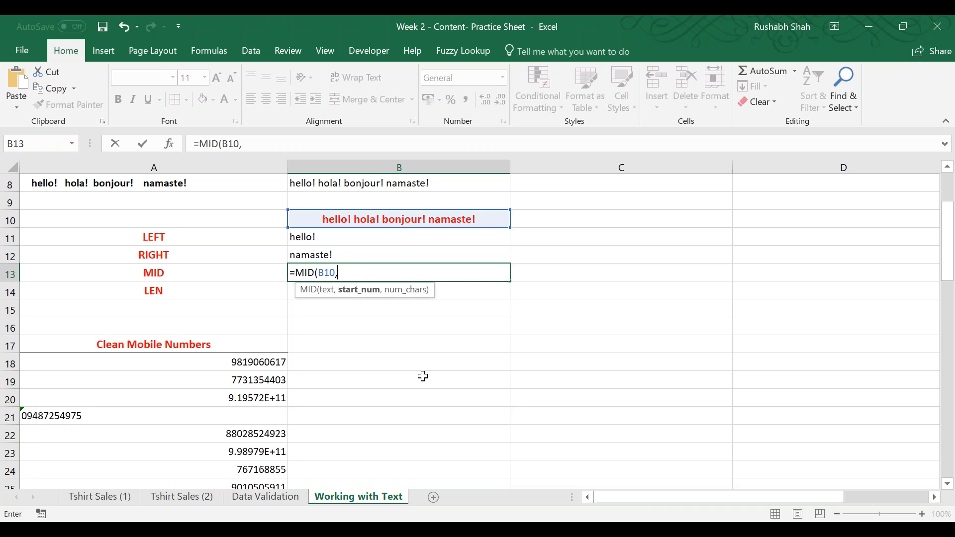
text(8,4))
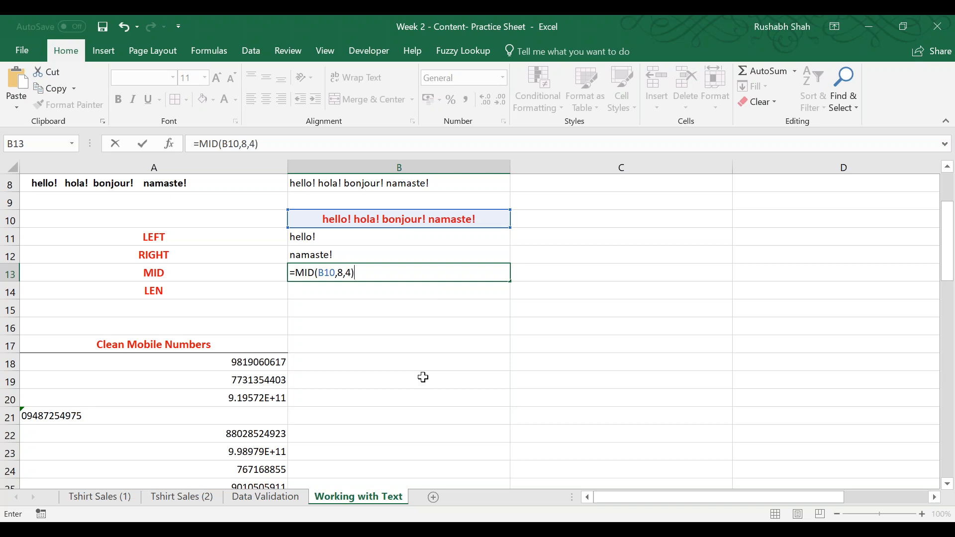
key(Return)
key(Up)
key(F2)
key(Return)
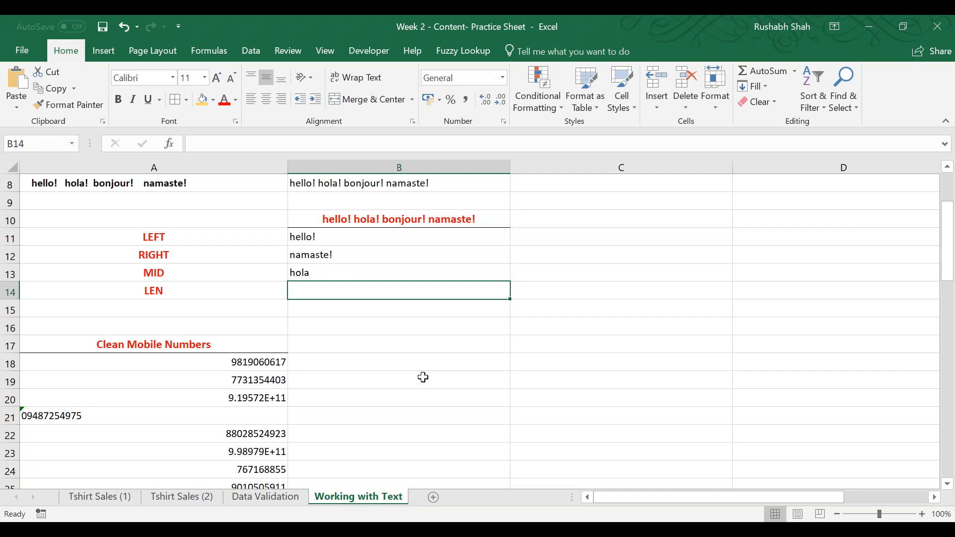
Count the characters of the greeting with =LEN(B10) in B14, and review the formula.
text(=LEN()
key(Left)
key(Right)
key(Up)
key(Up)
key(Up)
key(Up)
text())
key(Return)
key(Up)
key(F2)
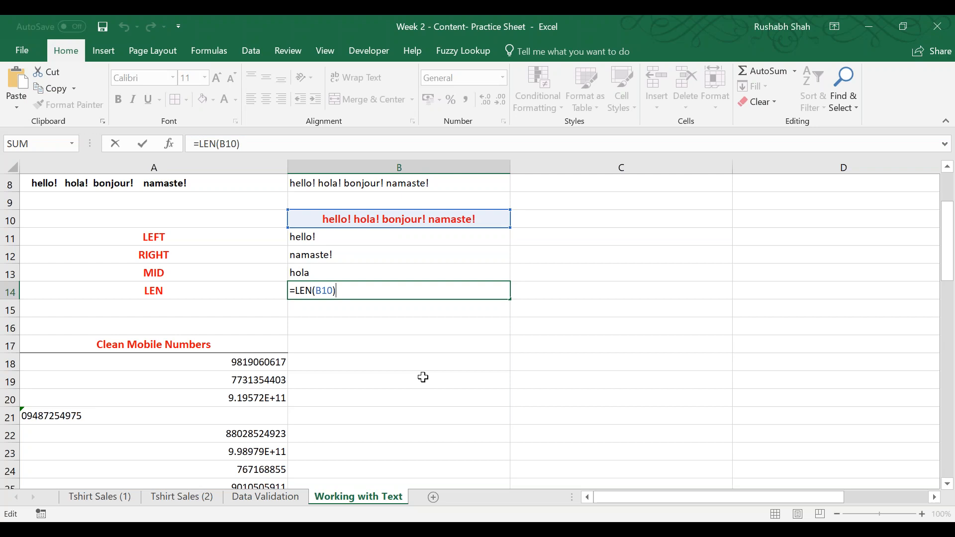
key(Return)
Select the Clean Mobile Numbers heading in A17 and save the workbook.
key(Left)
key(Down)
key(Down)
key(Down)
key(Down)
key(Down)
key(Down)
key(Down)
key(Down)
key(Down)
key(Down)
key(Down)
key(Down)
key(Down)
key(Down)
key(Up)
key(Up)
key(Up)
key(Up)
key(Up)
key(Up)
key(Up)
key(Up)
key(Up)
key(Up)
key(Up)
key(Up)
key(Up)
key(Down)
key(ctrl+s)
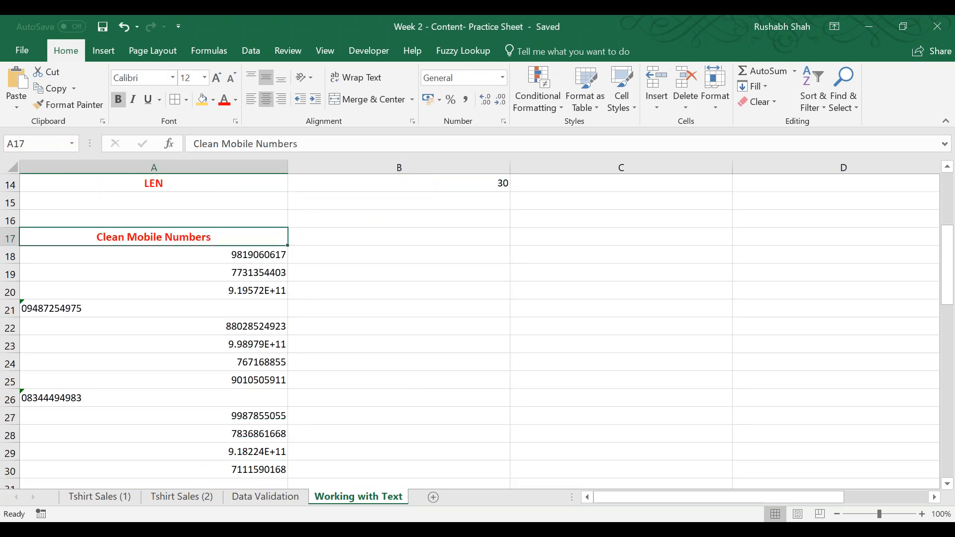
Examine the Clean Mobile Numbers entries and the Remove Saluation list below them in column A.
key(Down)
key(Down)
key(Down)
key(Down)
key(Down)
key(Down)
key(Down)
key(Down)
key(Down)
key(Down)
key(Down)
key(Down)
key(Down)
key(Up)
key(Up)
key(Up)
key(Up)
key(Up)
key(Up)
key(Up)
key(Up)
key(Up)
key(Up)
key(Up)
key(Up)
key(Up)
key(ctrl+s)
key(ctrl+s)
key(ctrl+Down)
key(ctrl+Down)
key(ctrl+Down)
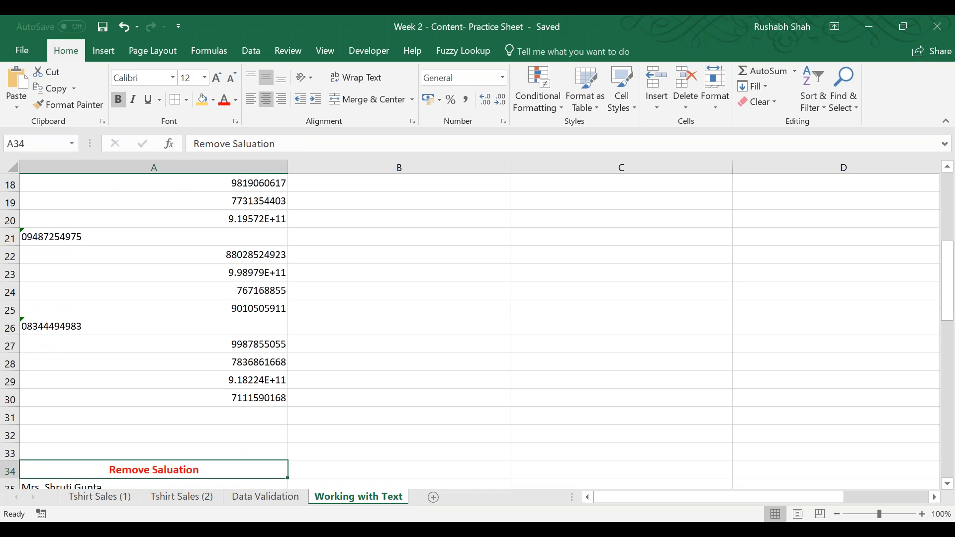
key(ctrl+Up)
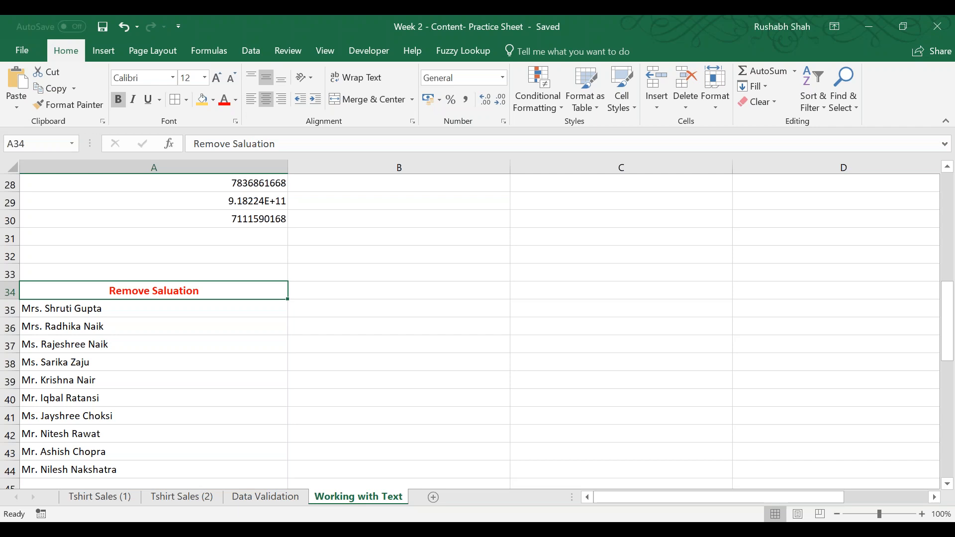
Extract the name without its salutation in B35 with =MID(A35,6,100).
key(Right)
key(Down)
text(=MID()
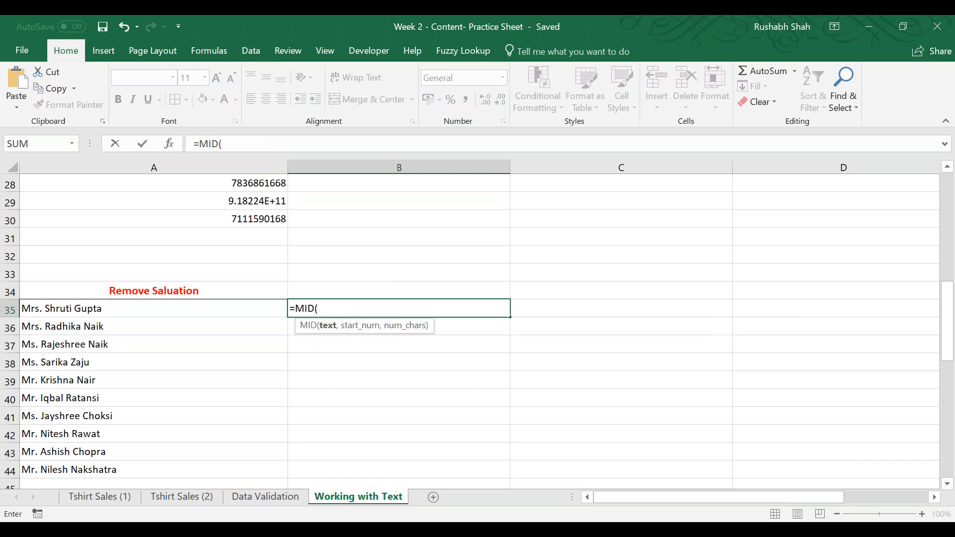
key(Left)
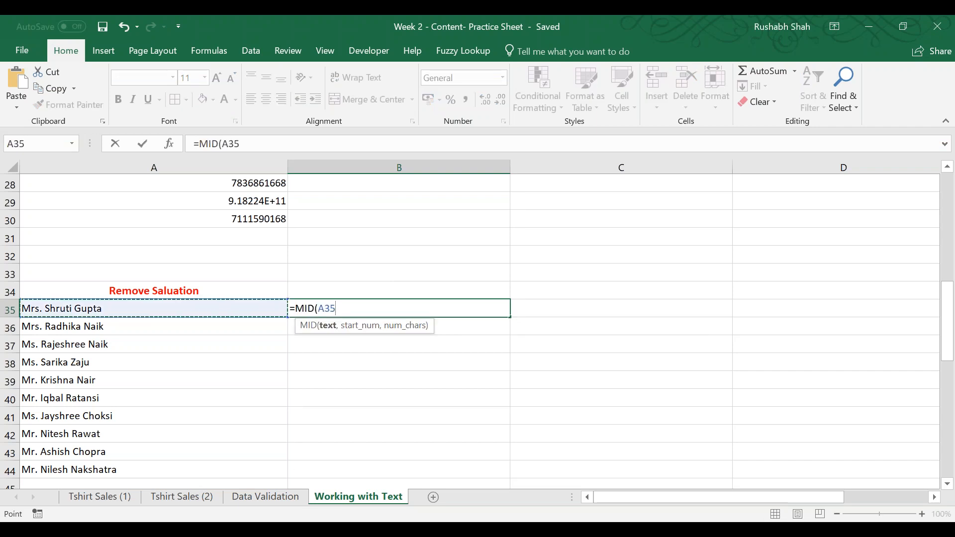
text(,)
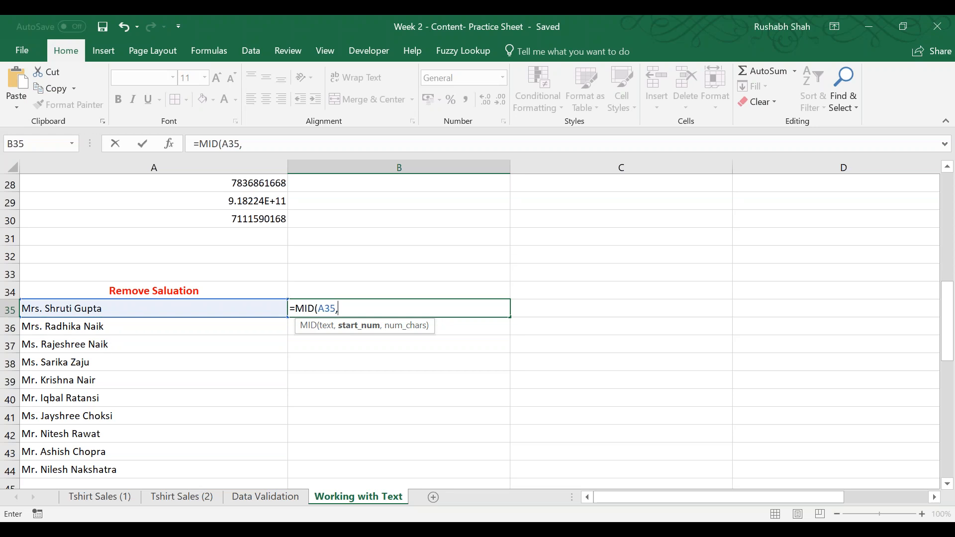
text(6,)
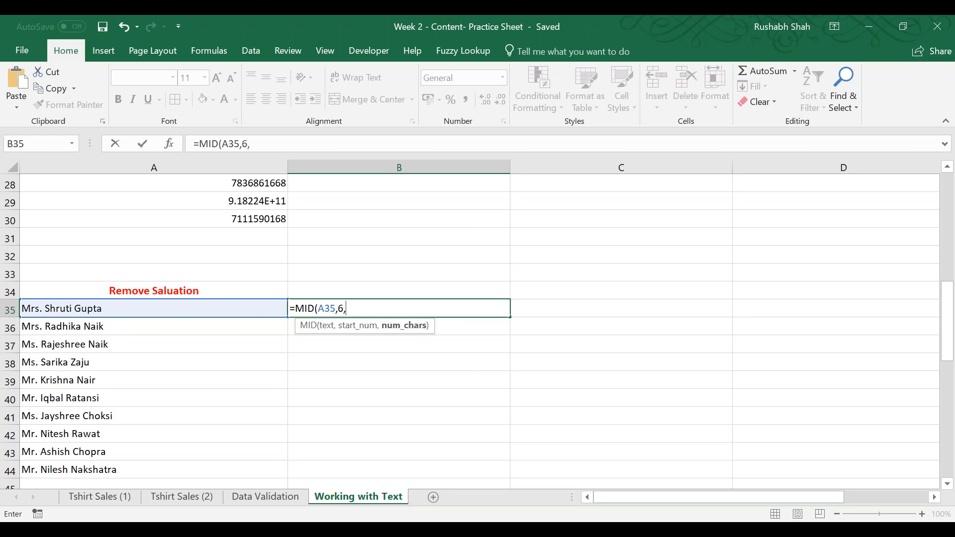
text(100))
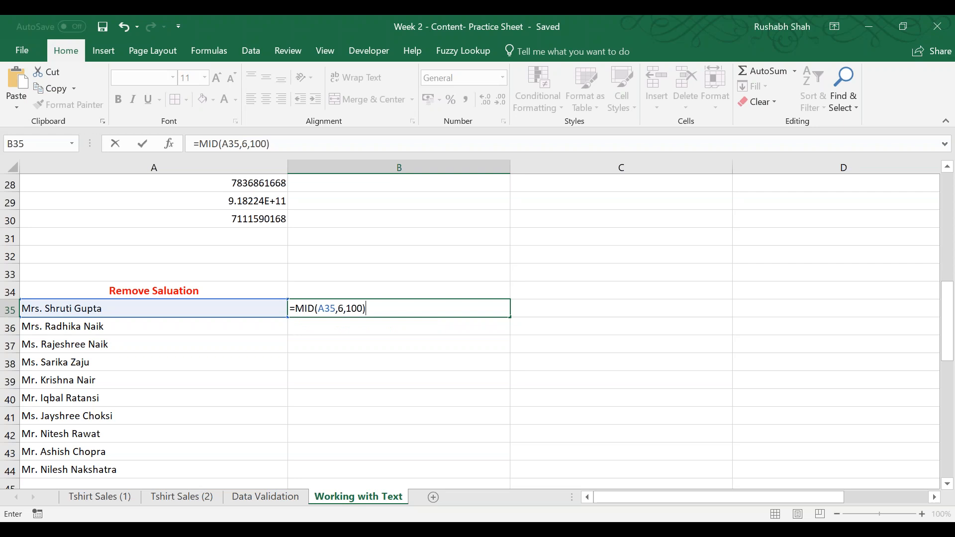
key(Return)
key(Up)
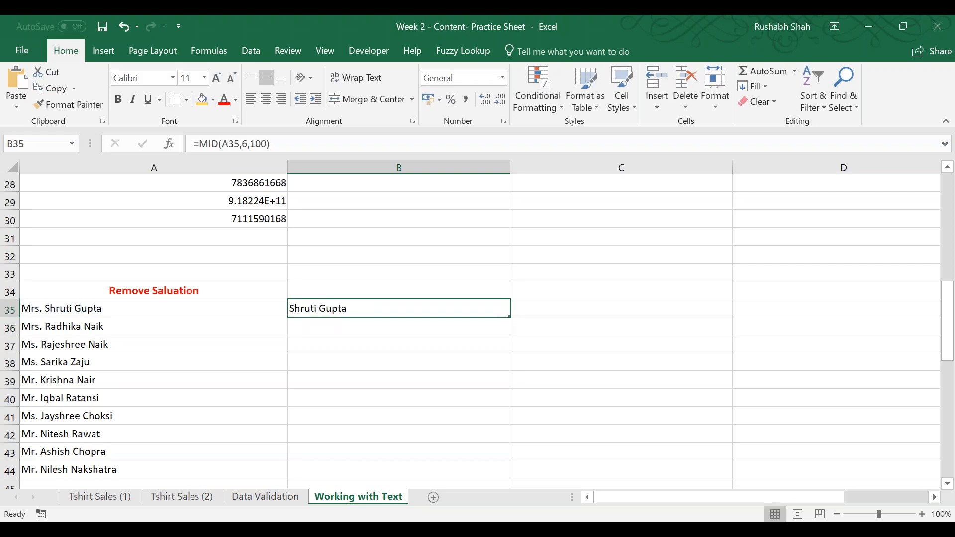
Review the MID formula in B35 and fill it down to B44.
key(F2)
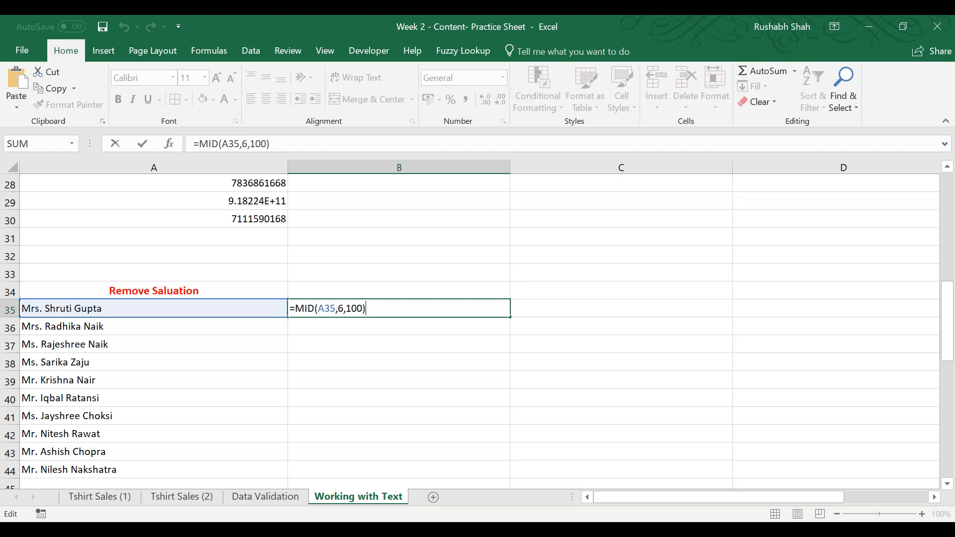
key(ctrl+Return)
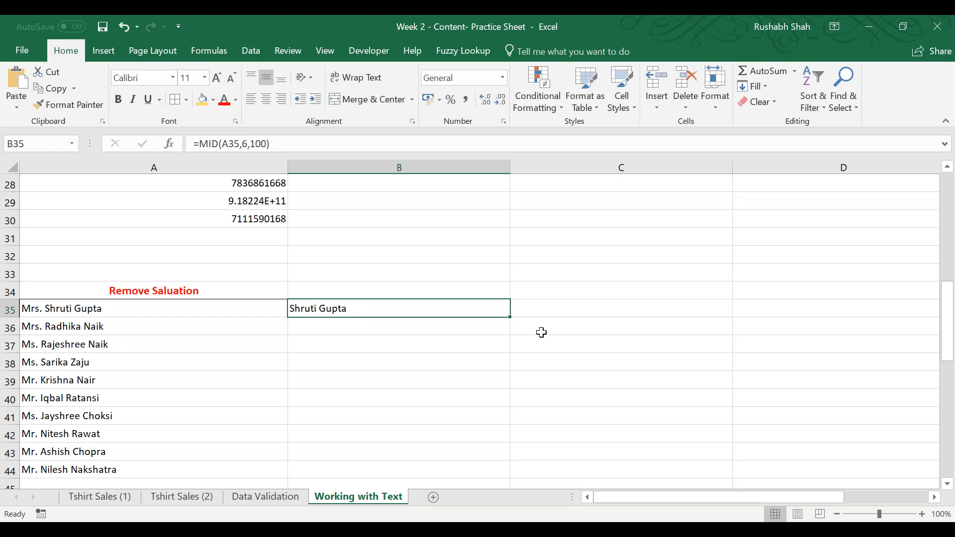
double_click(509, 317)
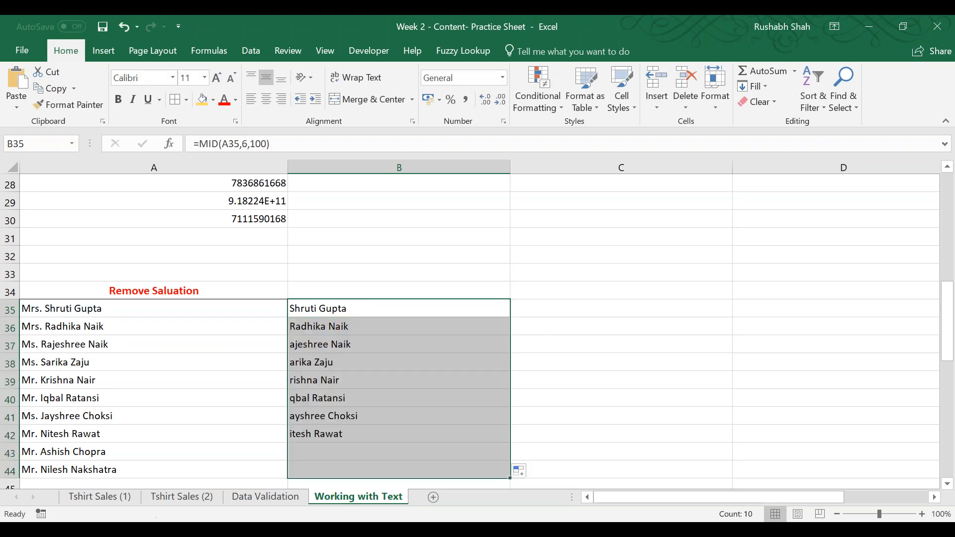
Set the MID start position in B37 to 5, copy that formula down to B44, and check the formula in B35.
click(318, 344)
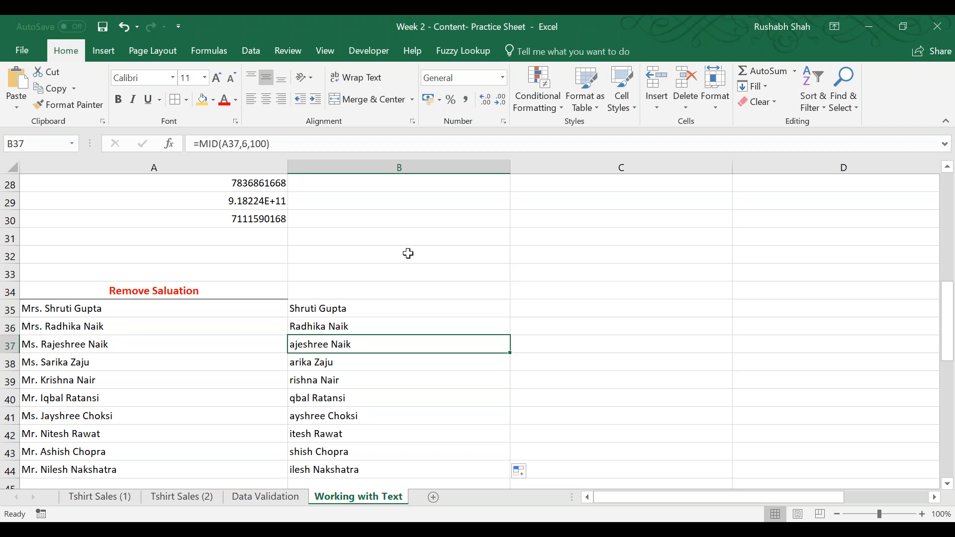
double_click(350, 344)
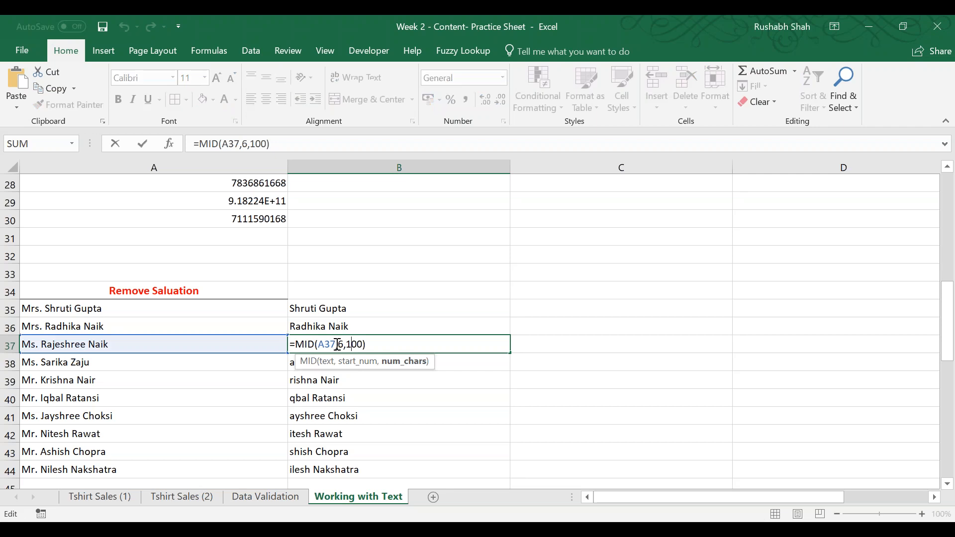
click(340, 344)
key(Delete)
text(5)
key(Return)
key(Up)
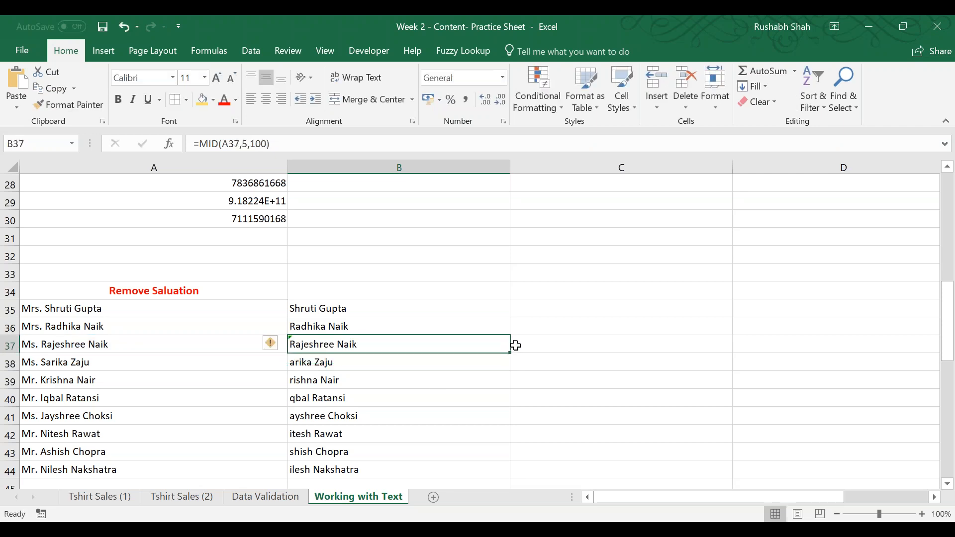
drag(510, 352, 512, 470)
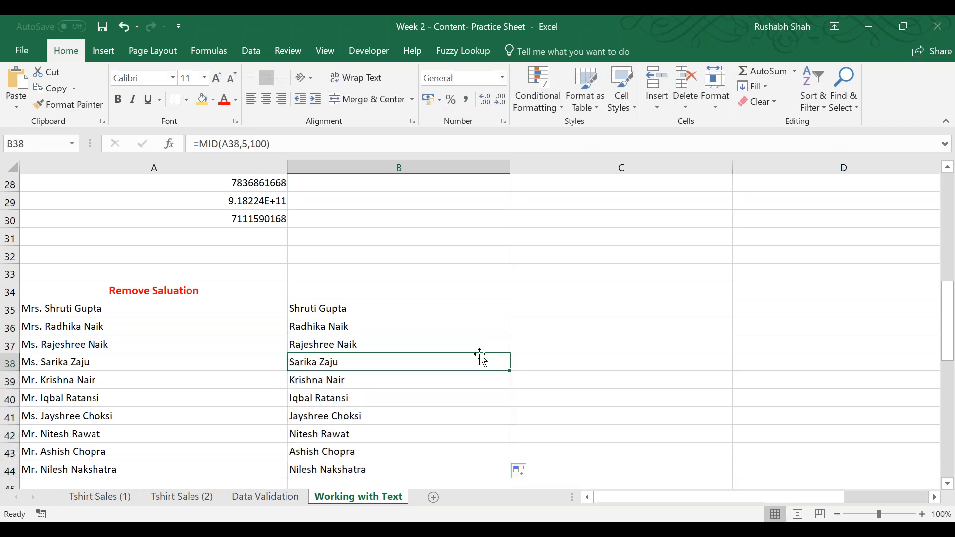
click(459, 309)
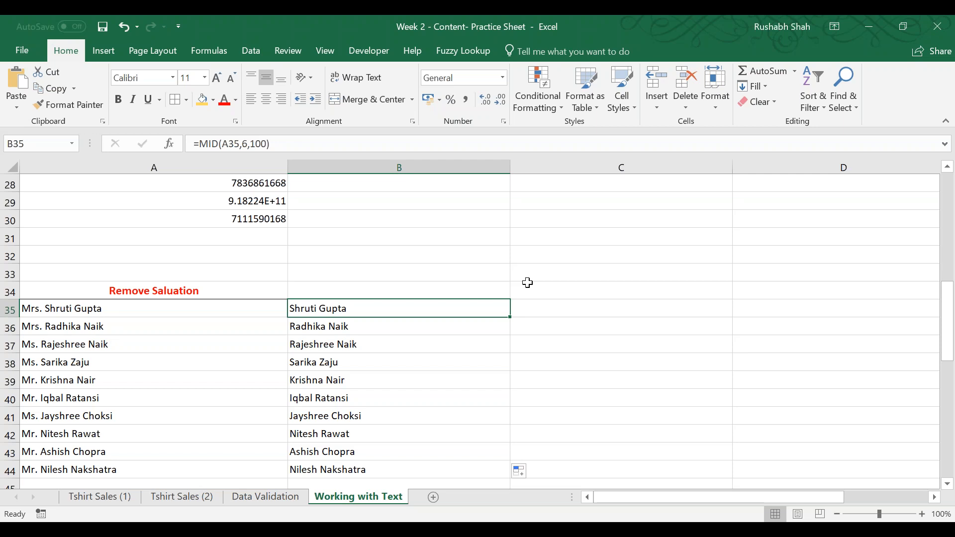
Clear the MID results from B35:B44 and save the workbook with the names in A35:A44 selected.
drag(479, 305, 451, 473)
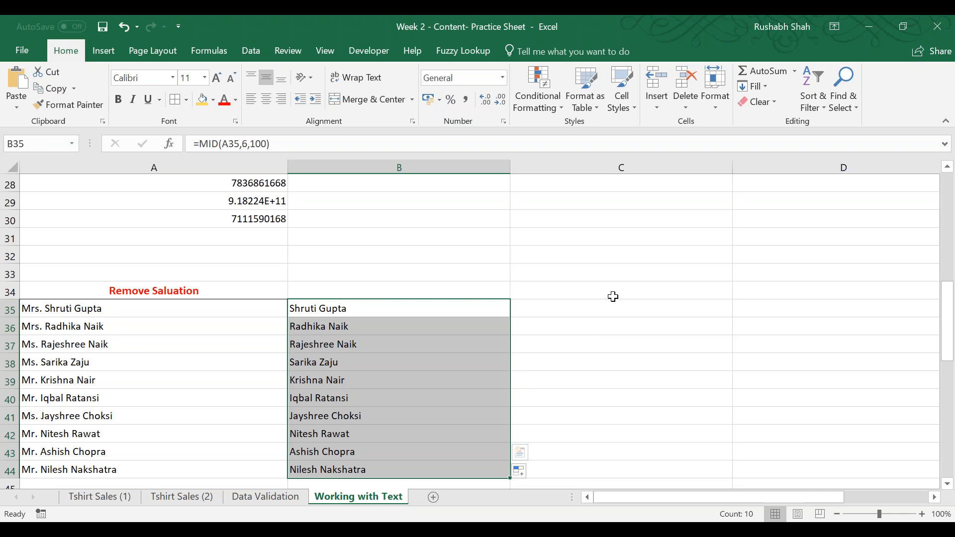
key(Delete)
key(Left)
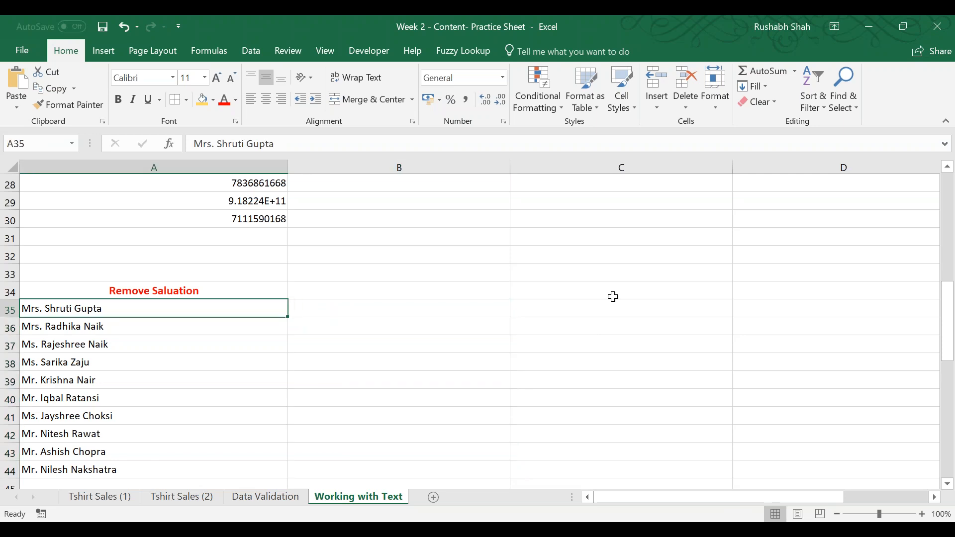
key(ctrl+shift+Down)
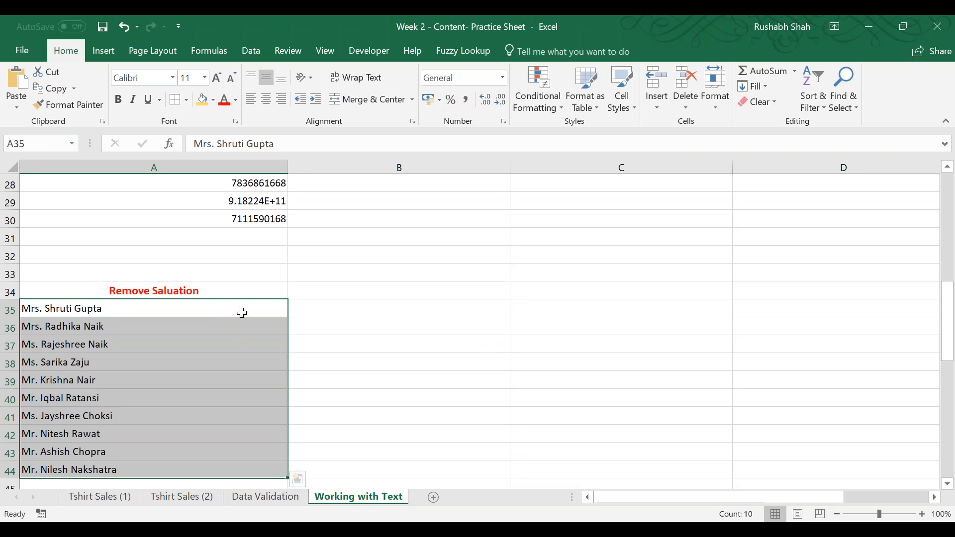
click(102, 28)
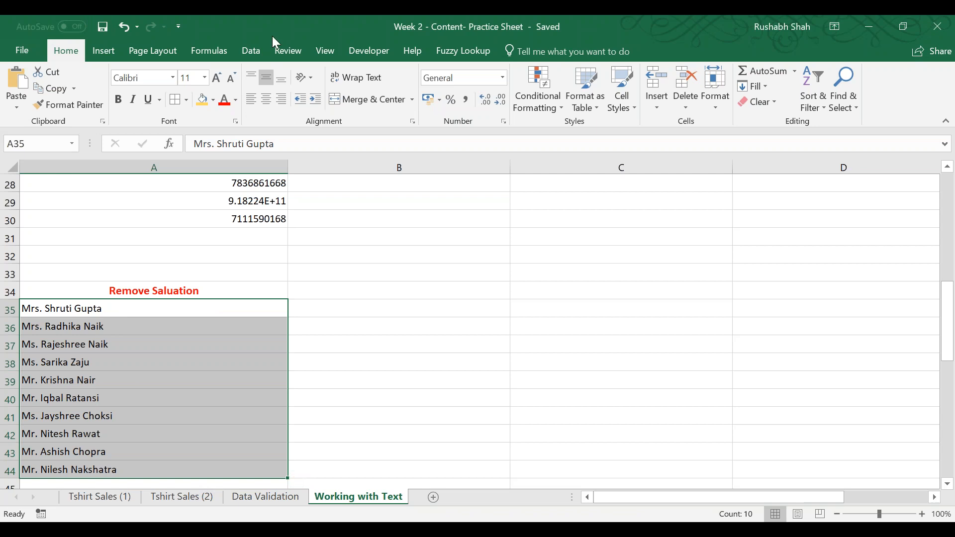
Start Text to Columns on A35:A44 with the Delimited data type and advance to the delimiter options.
click(251, 51)
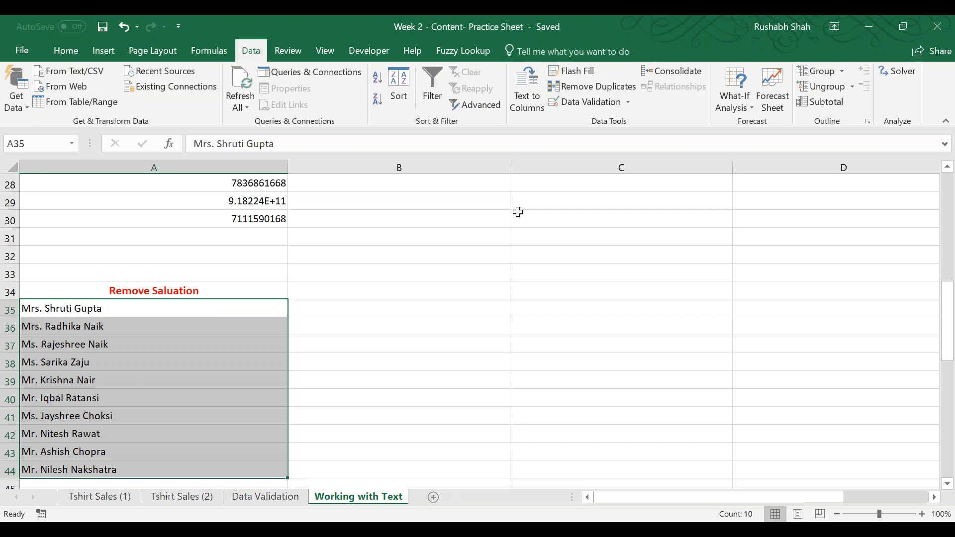
click(529, 90)
drag(599, 33, 371, 148)
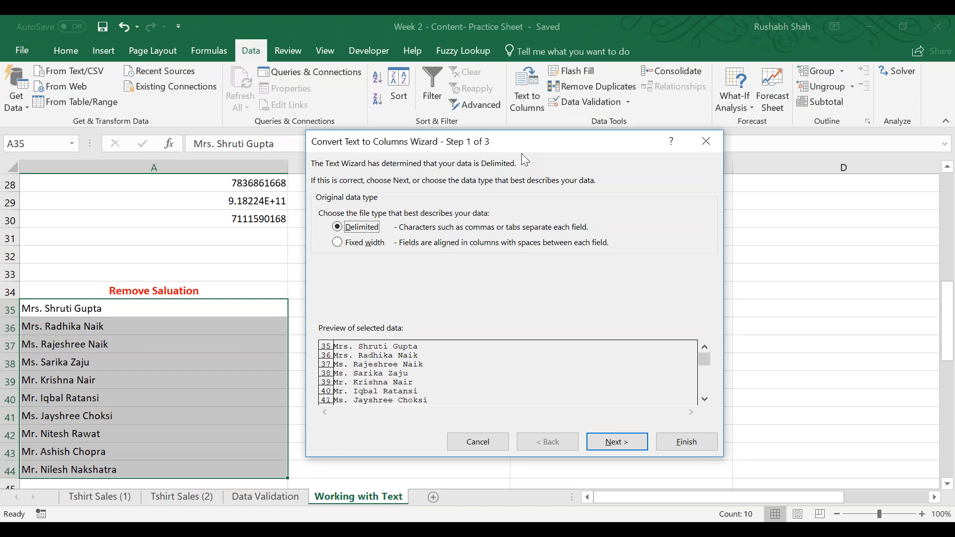
click(615, 447)
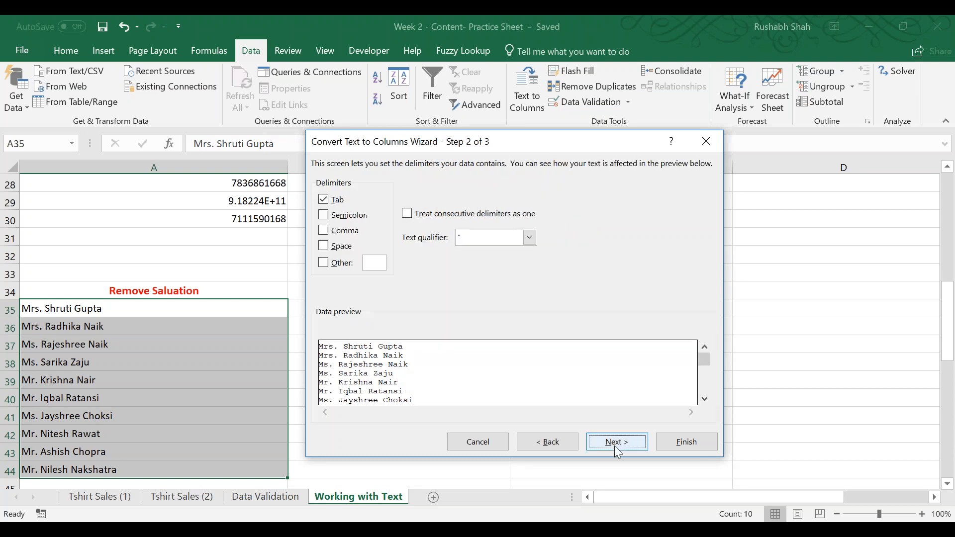
Switch to a new Notepad file and write "a b c" separated by spaces, followed on the same line by a, b, c separated by tabs.
key(super+r)
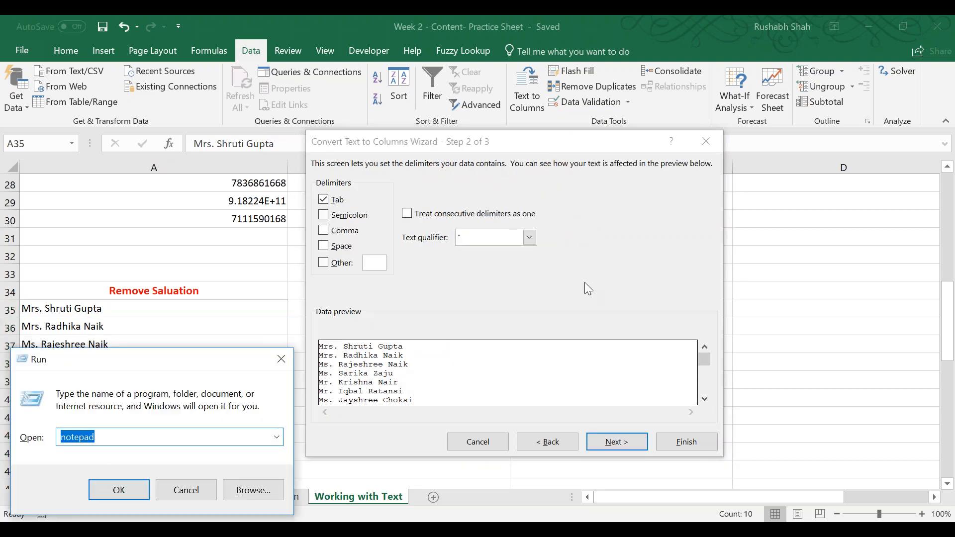
key(Return)
text(a )
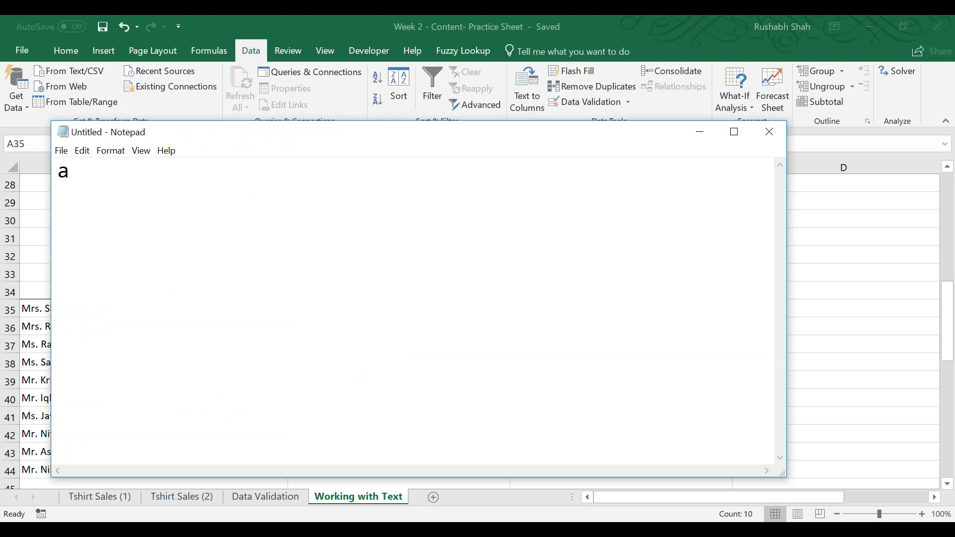
text(b c)
key(Return)
Add a second example line in Notepad with "a,b,c" followed by a, b, c separated by tabs.
key(Return)
key(Up)
key(Up)
key(Down)
key(Down)
key(BackSpace)
key(BackSpace)
key(Tab)
key(Tab)
key(Tab)
text(a)
key(Tab)
text(b)
key(Tab)
text(c)
key(Return)
key(Return)
text(a,b,c)
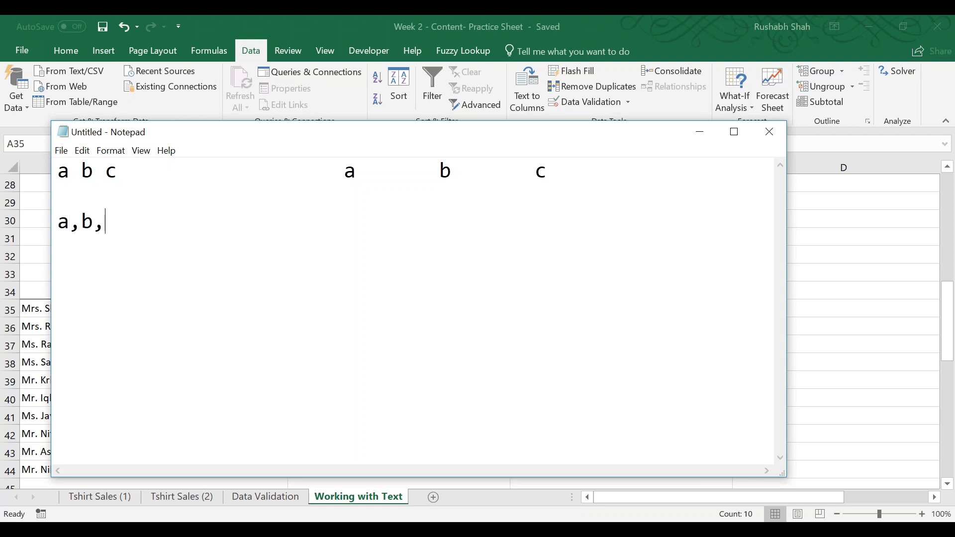
key(Tab)
key(Tab)
text(a)
key(Tab)
text(b)
key(Tab)
text(c)
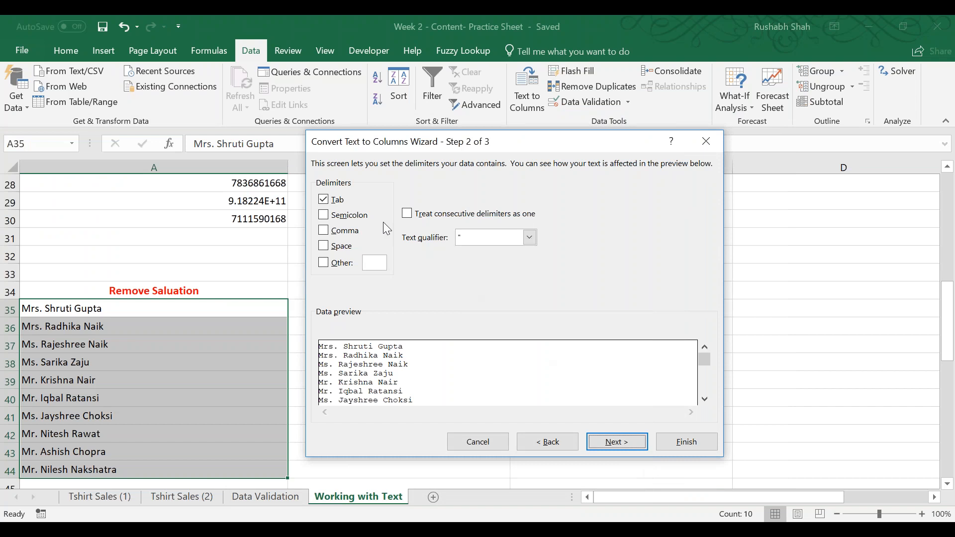
Add Space as a delimiter alongside Tab and finish splitting the names into separate columns.
click(343, 249)
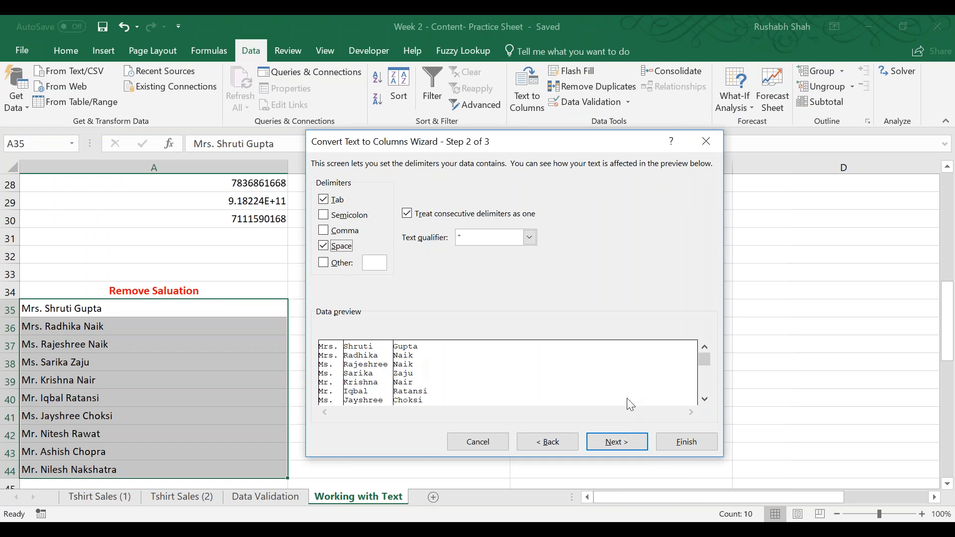
click(686, 441)
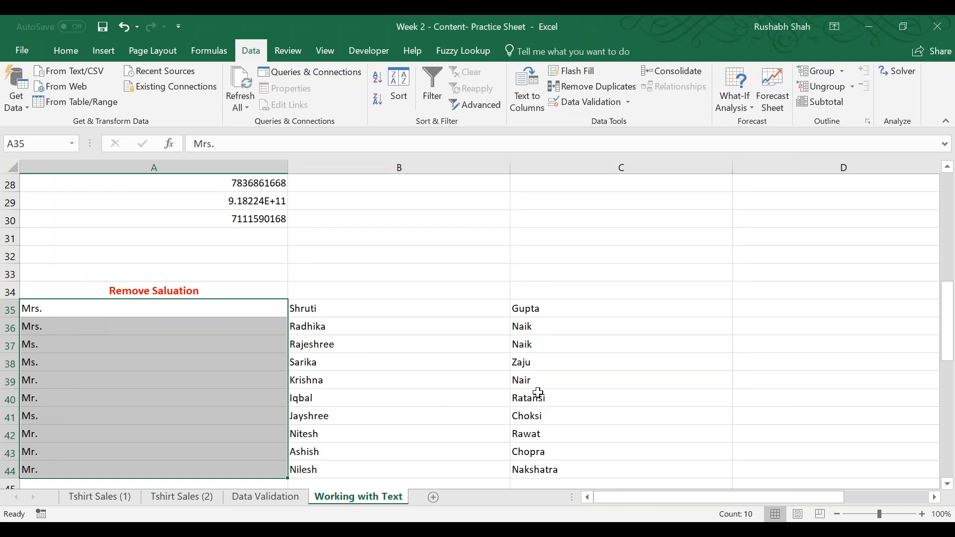
Review the split name columns and undo the Text to Columns conversion.
click(408, 310)
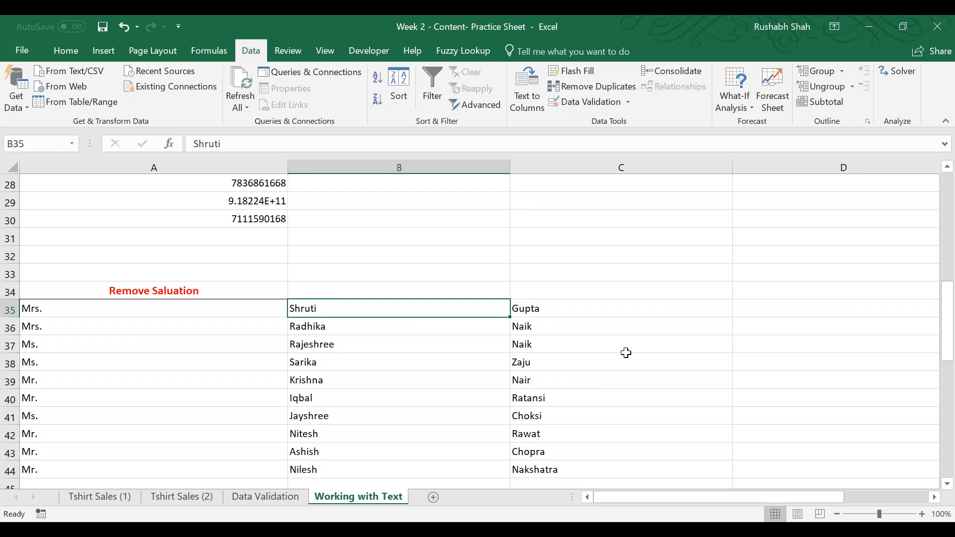
click(865, 36)
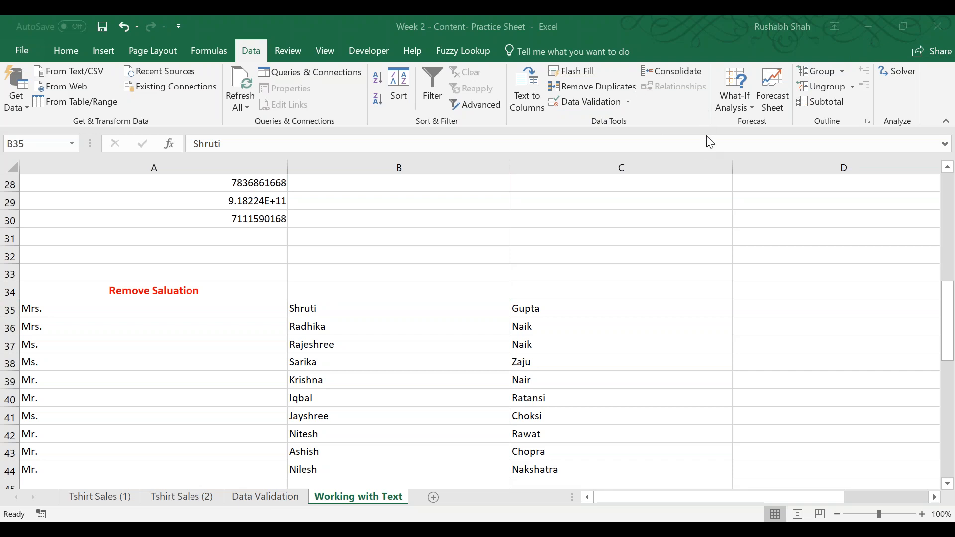
click(592, 15)
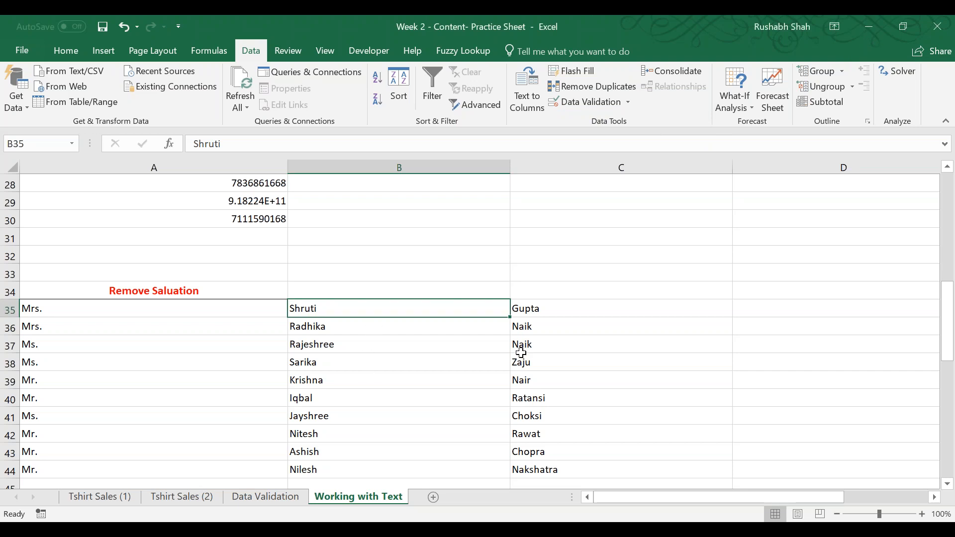
key(ctrl+z)
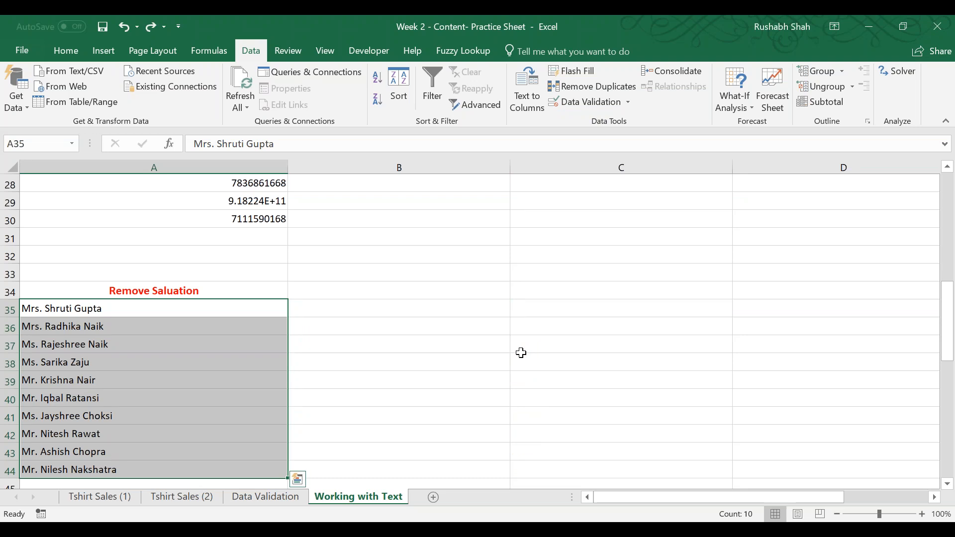
Insert extra spaces after the salutation in A36 and between the first and last names in A37.
key(Down)
key(F2)
key(Left)
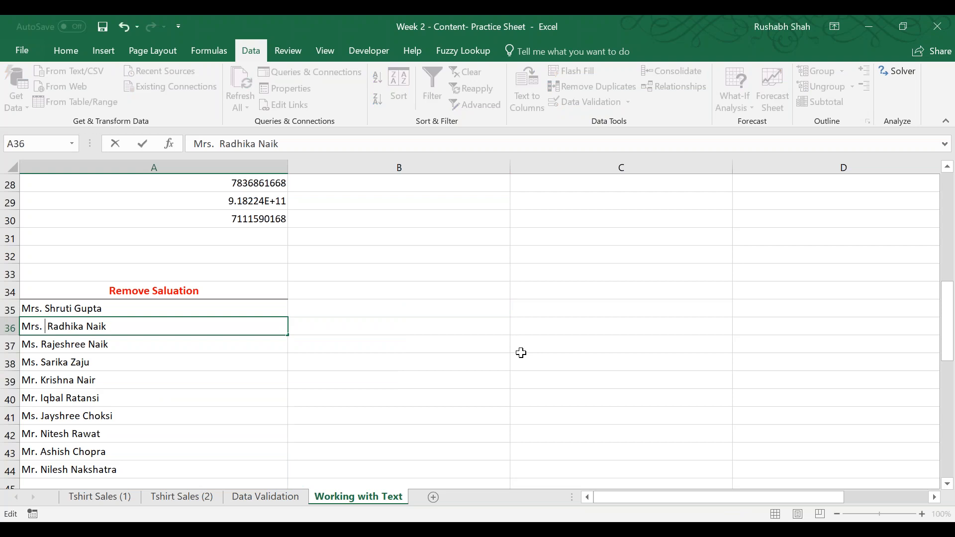
key(Return)
key(F2)
key(Left)
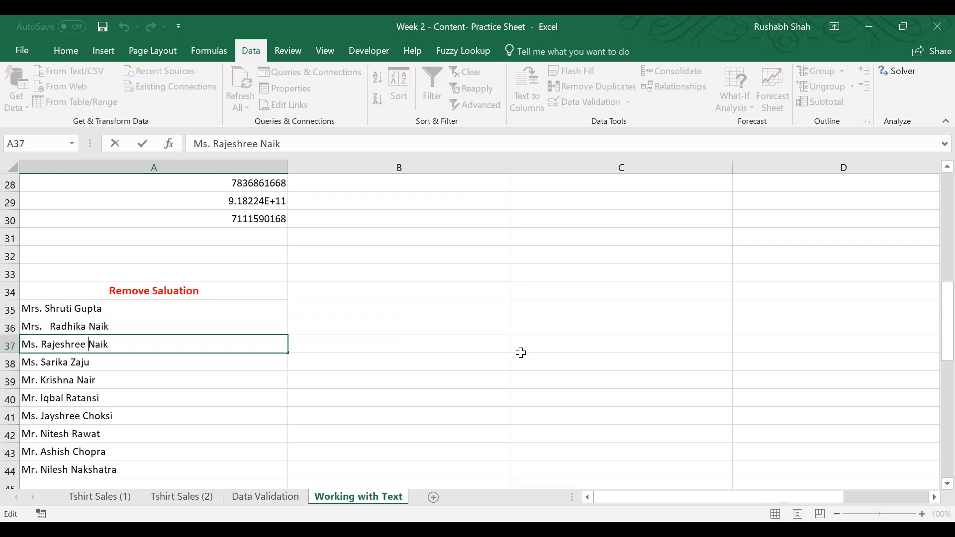
key(Return)
Remove surplus spaces from the first name entry with =TRIM(A35) in B35.
key(Right)
key(Up)
key(Up)
key(Up)
text(=trim)
key(Tab)
key(Left)
text())
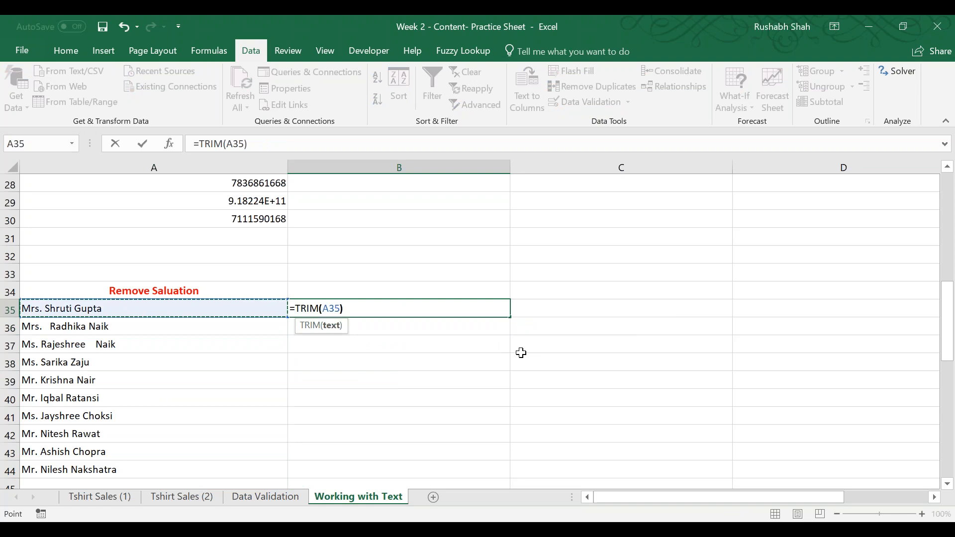
key(Return)
key(Up)
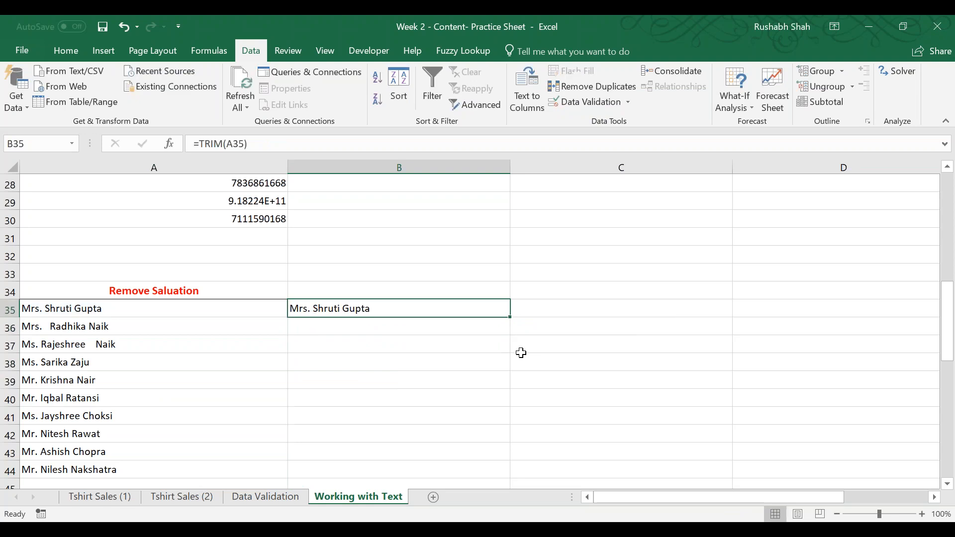
Fill the TRIM formula down to B44 and delete the space after the salutation in A37 to test it.
double_click(511, 319)
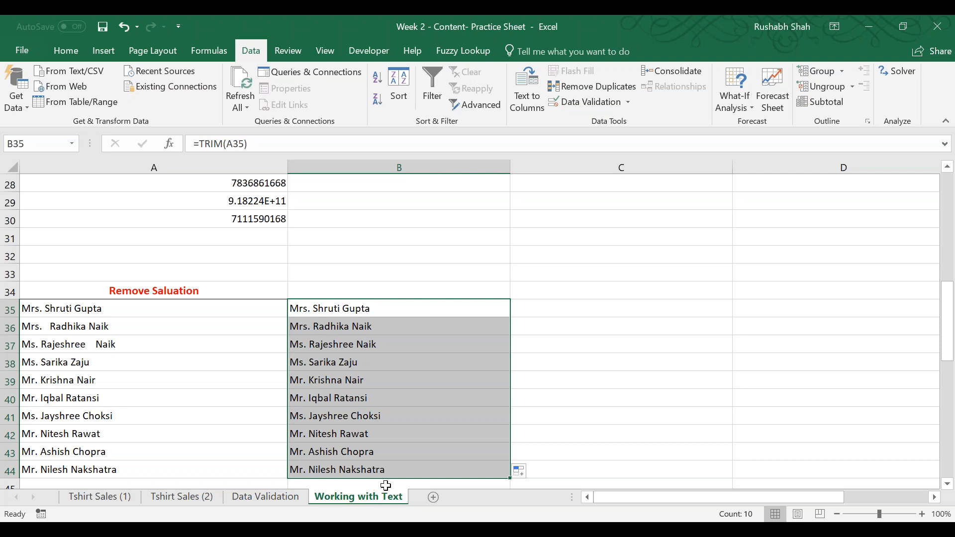
click(44, 345)
double_click(43, 344)
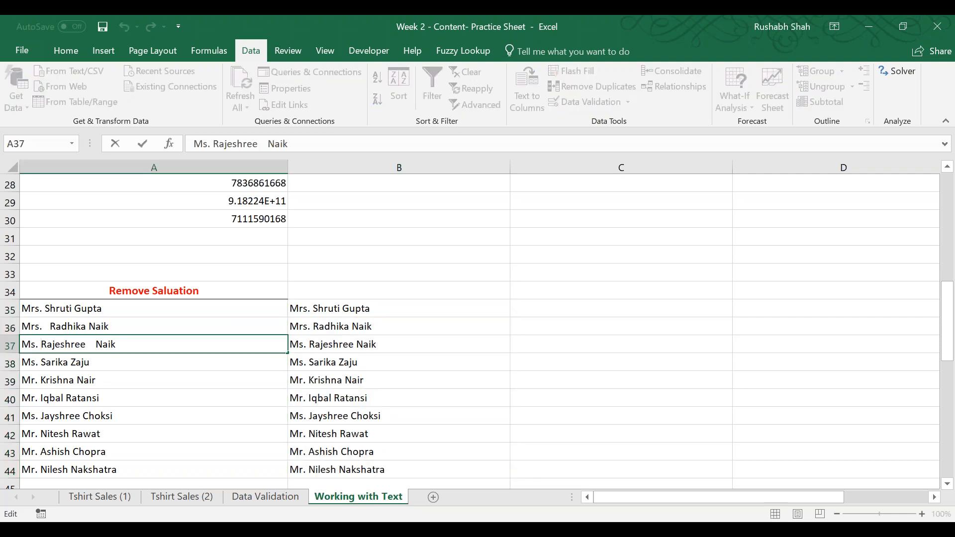
key(BackSpace)
key(Return)
key(Up)
key(Right)
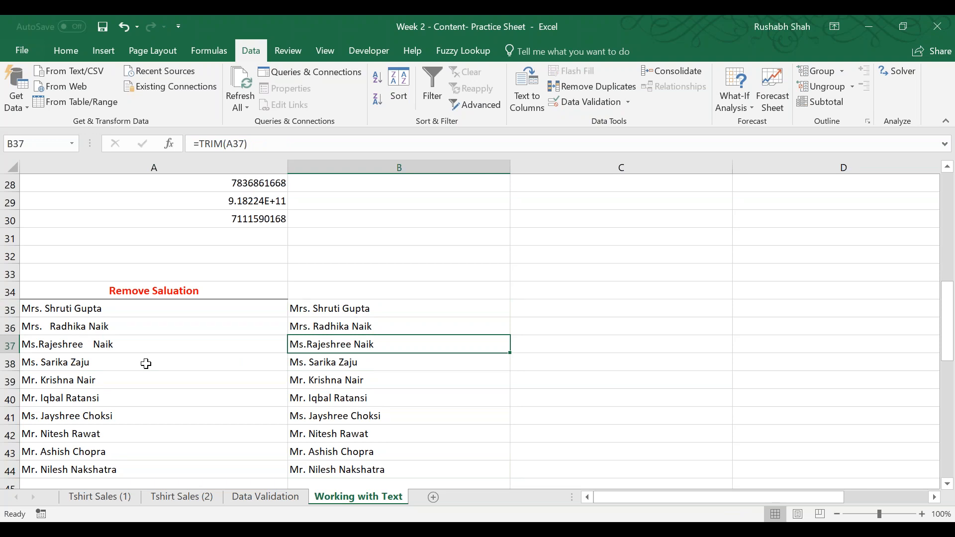
Undo the TRIM formulas, the extra spaces and the earlier MID edits to restore the original names in column A.
key(ctrl+z)
key(ctrl+z)
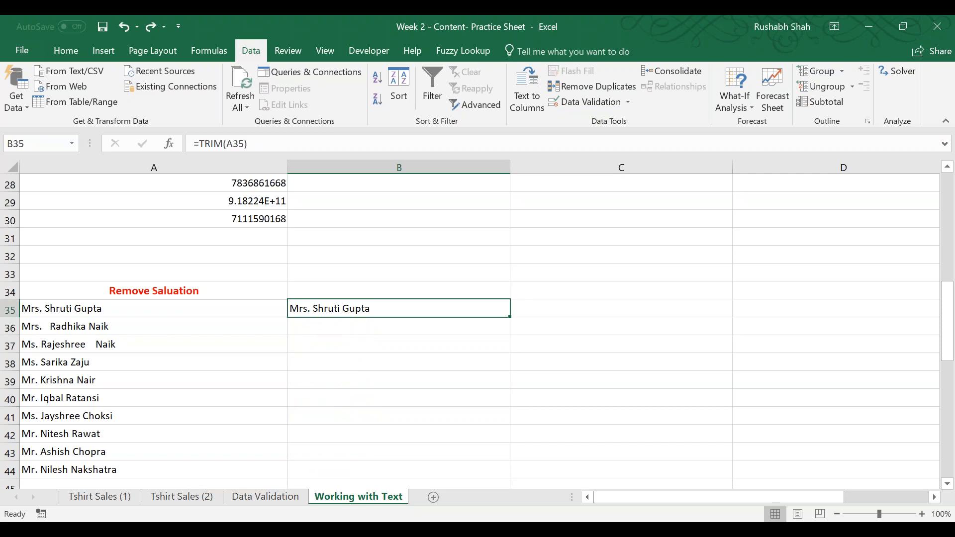
key(Delete)
key(ctrl+z)
key(ctrl+z)
key(ctrl+z)
key(ctrl+z)
key(ctrl+z)
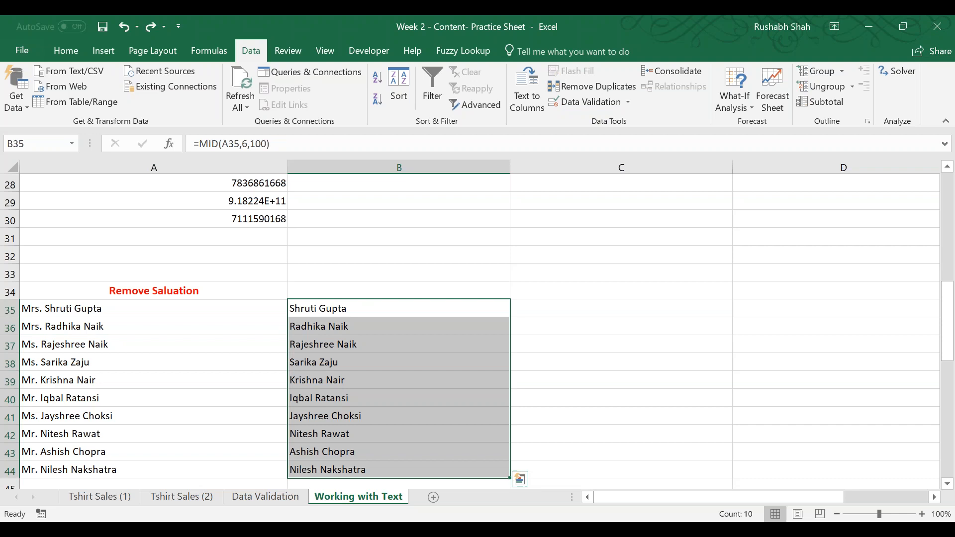
key(ctrl+z)
key(ctrl+z)
key(ctrl+z)
key(ctrl+z)
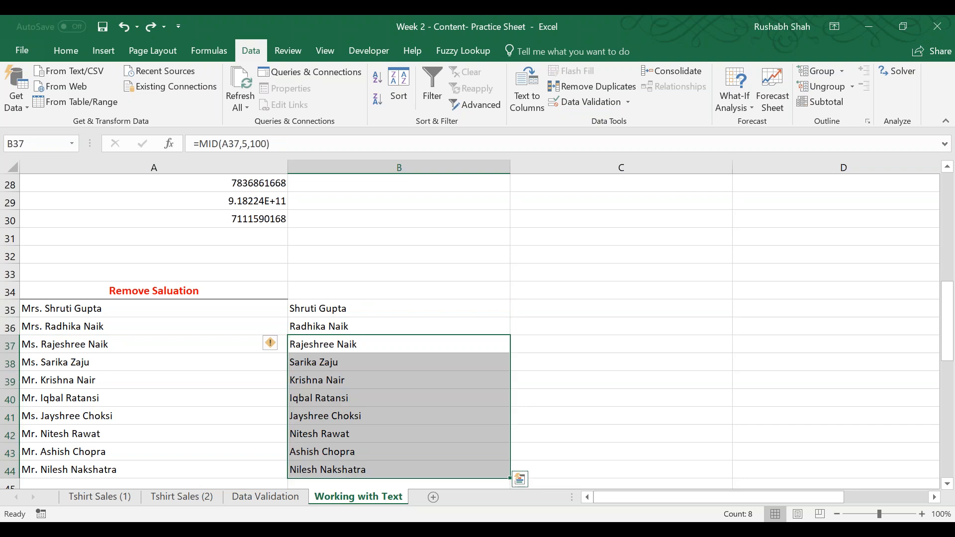
key(ctrl+z)
key(ctrl+z)
key(ctrl+z)
key(ctrl+z)
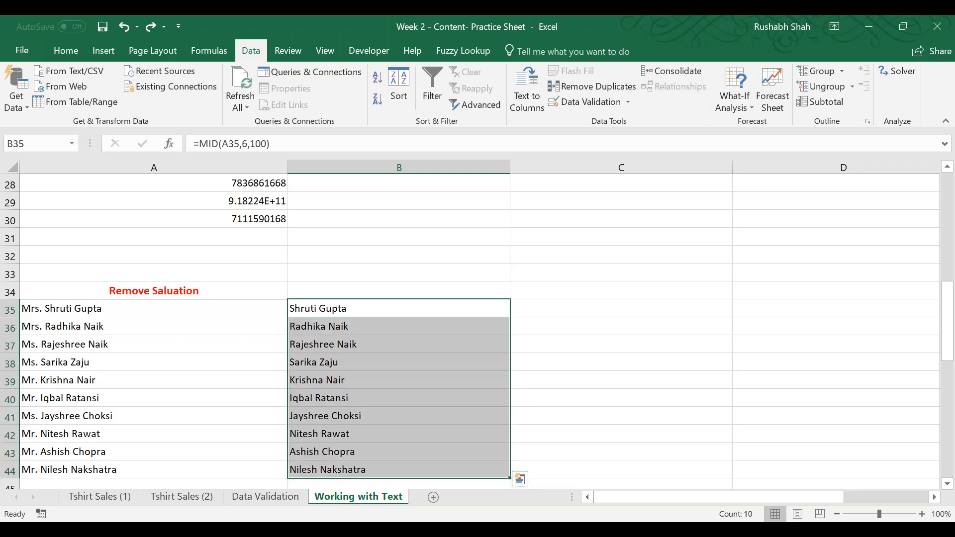
Split the names in A35:A44 into separate columns with Text to Columns, using Tab and Space as delimiters.
key(ctrl+shift+Down)
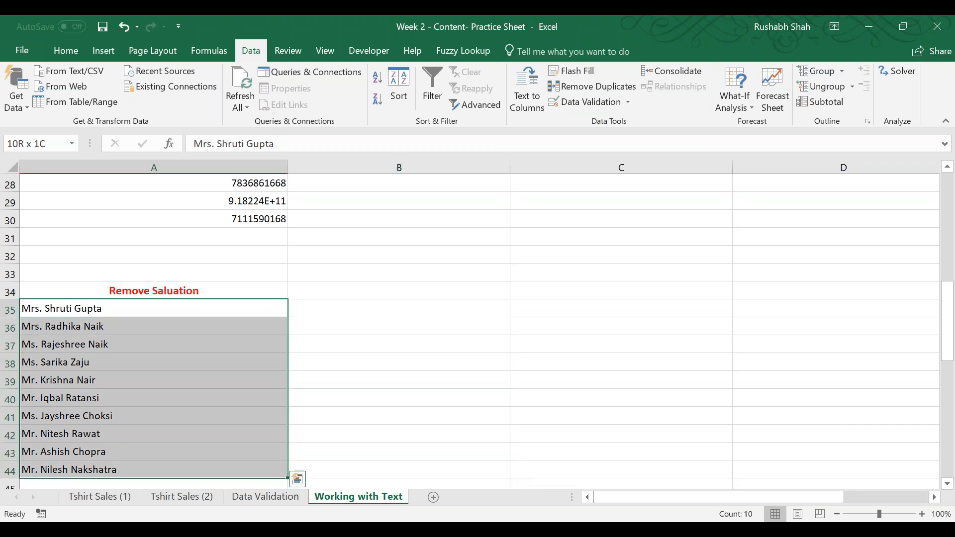
click(528, 89)
click(604, 443)
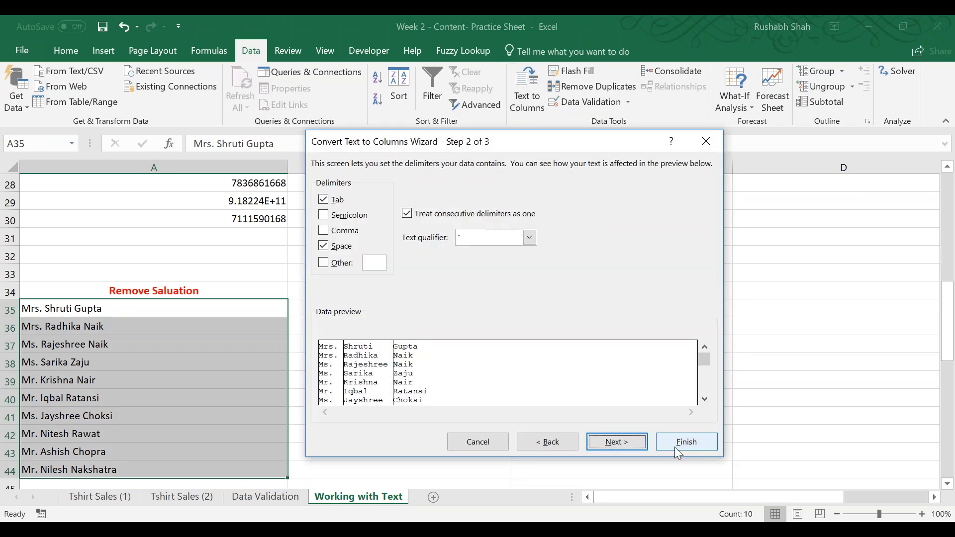
click(689, 442)
Add bold headers First Name in B34 and Last Name in C34 above the split names.
click(387, 307)
key(Up)
text(First Name)
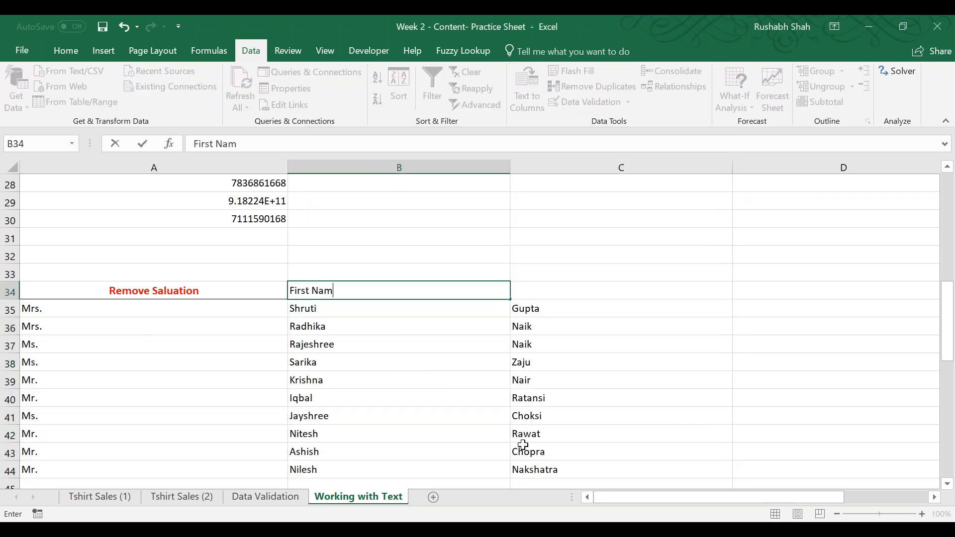
key(Tab)
text(Last Na)
key(BackSpace)
key(BackSpace)
text(Name)
key(ctrl+Return)
key(Left)
key(Left)
key(shift+Right)
key(shift+Right)
Add a bold Full Name header in D34 and save the workbook.
key(Right)
key(Right)
key(Right)
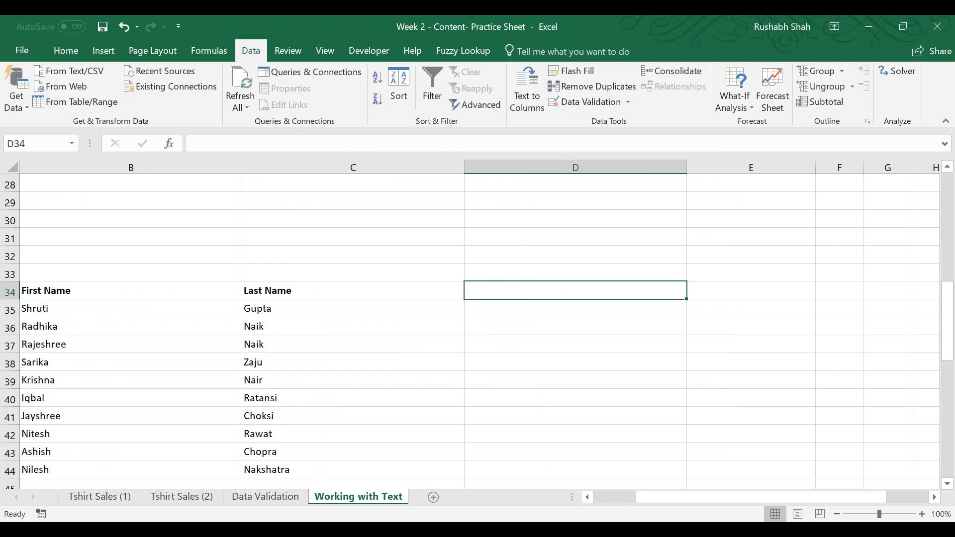
text(Full Name)
key(ctrl+Return)
key(ctrl+b)
key(Down)
key(ctrl+s)
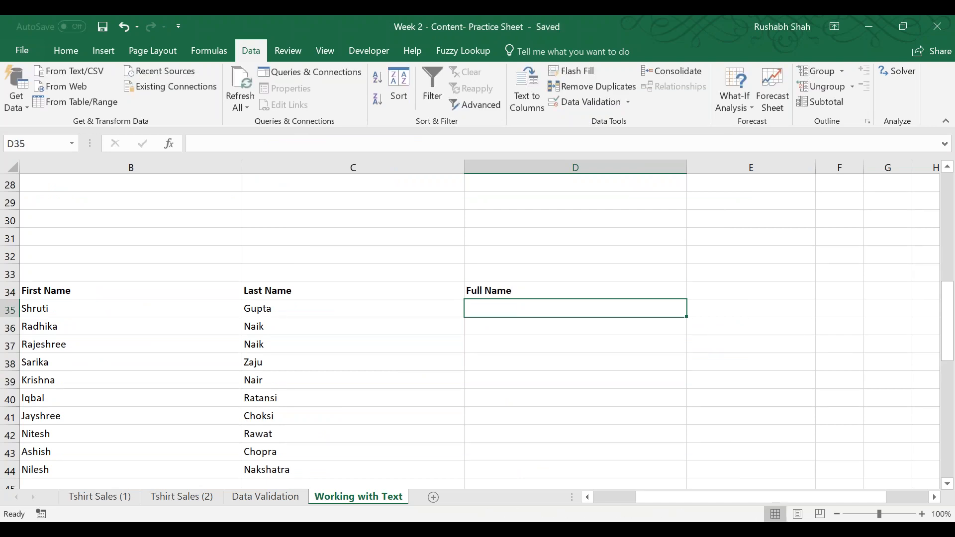
Join the first and last names in D35 with =CONCATENATE(B35,C35).
text(=conc)
key(Down)
key(Tab)
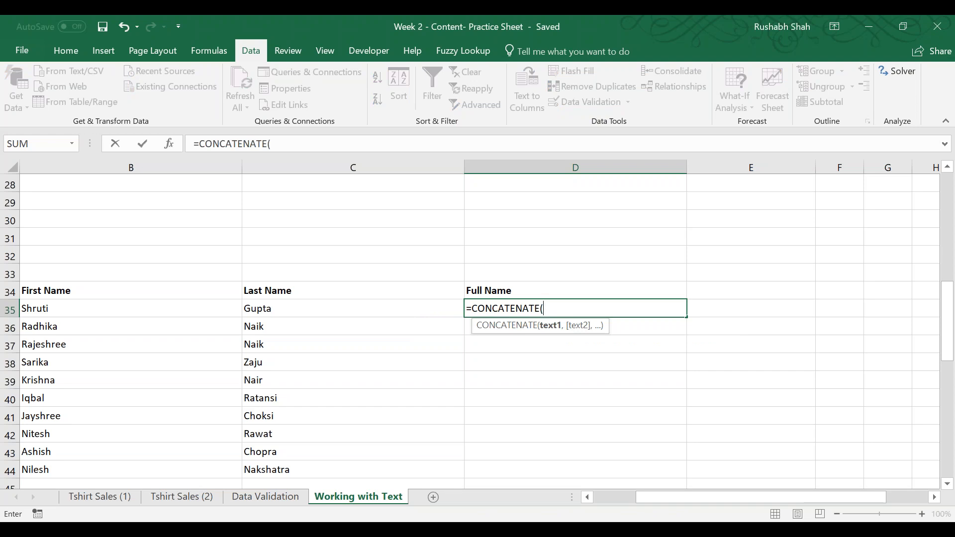
key(Left)
key(Left)
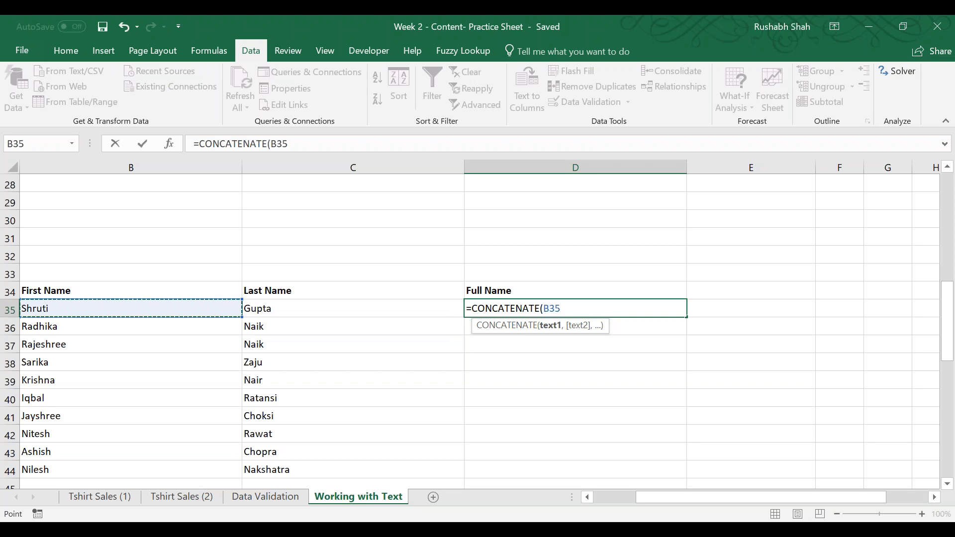
text(,)
key(Left)
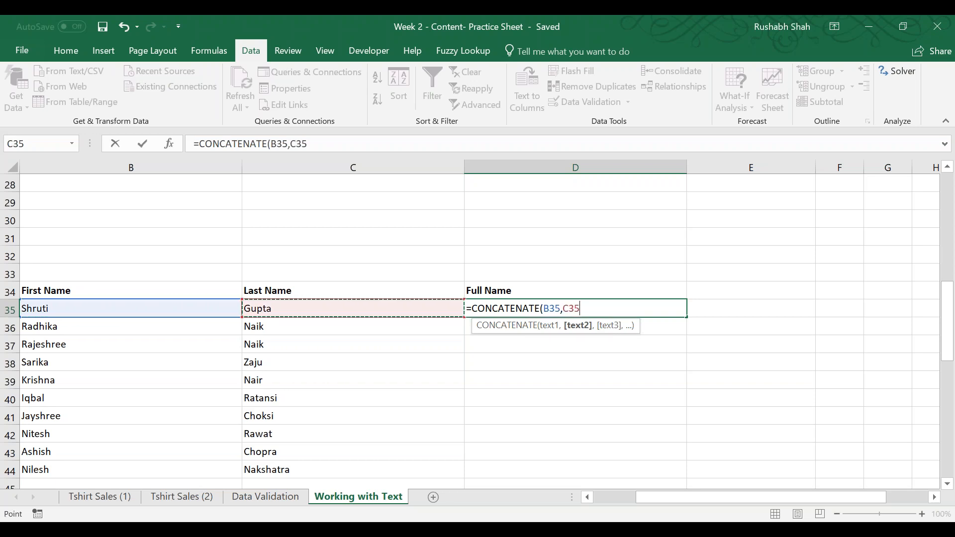
text())
key(Return)
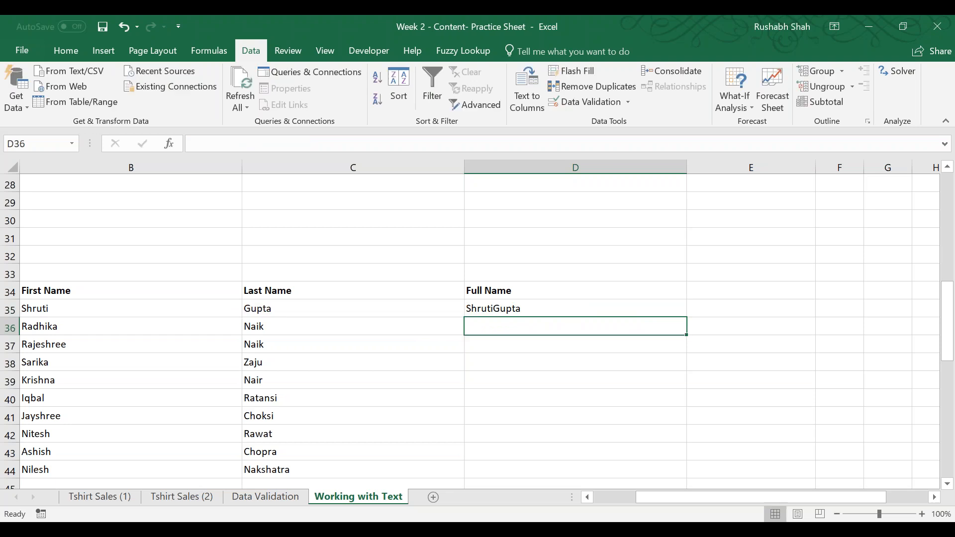
Add a space between the names by changing D35 to =CONCATENATE(B35," ",C35), and fill it down to D44.
key(Up)
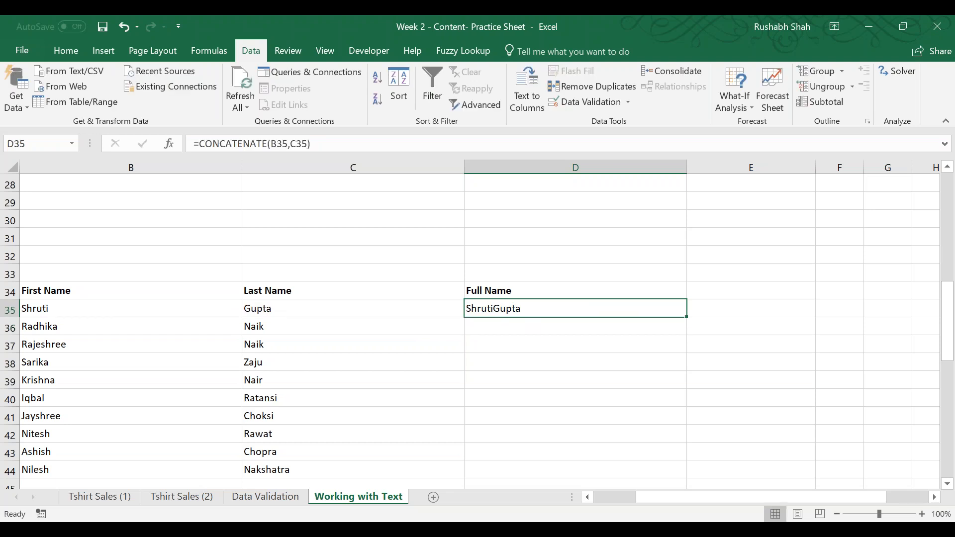
key(F2)
key(Left)
key(Left)
key(Left)
key(Left)
text(" ",)
key(Left)
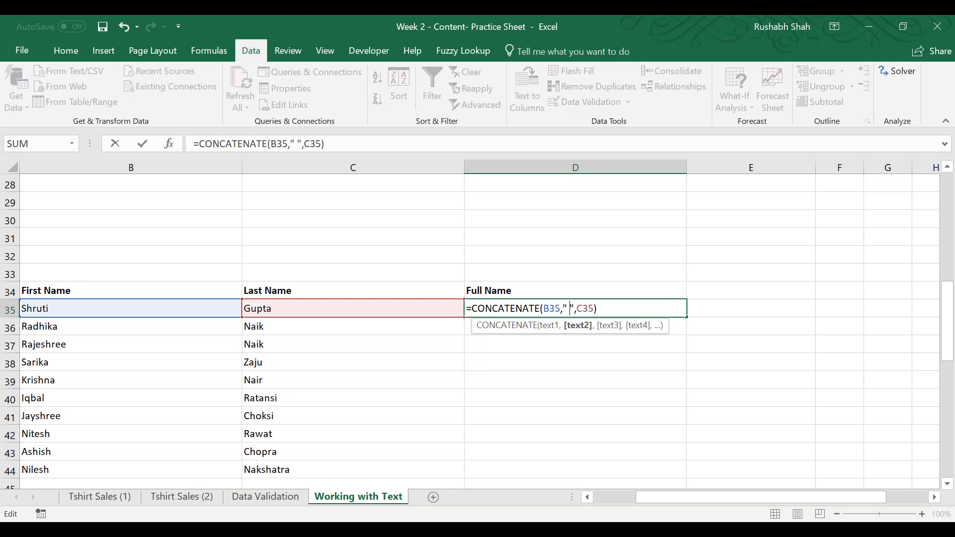
key(shift+Left)
key(Return)
key(Up)
double_click(693, 319)
Change the separator in D35's CONCATENATE formula to a slash surrounded by several spaces, and fill it down to D44.
double_click(608, 305)
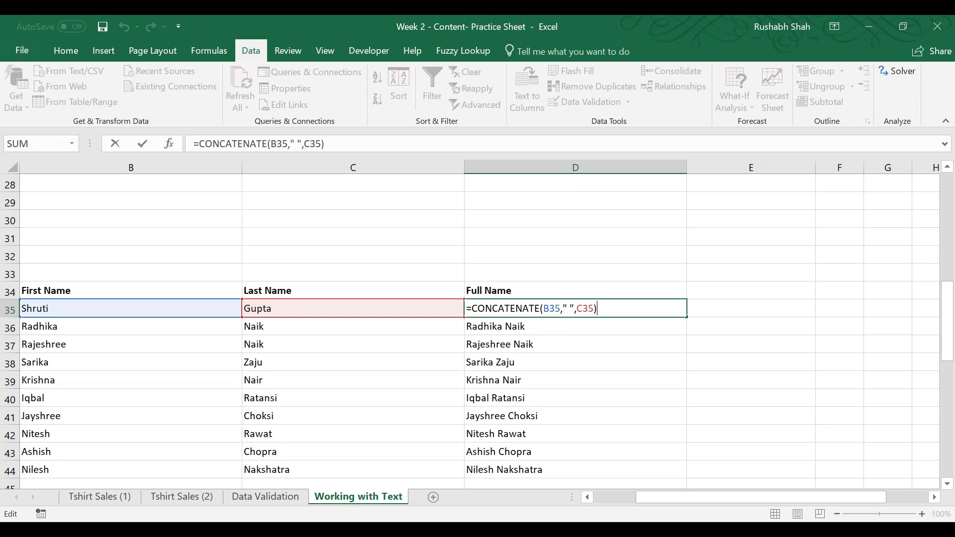
key(Left)
key(Left)
key(Left)
key(Left)
key(Left)
key(Left)
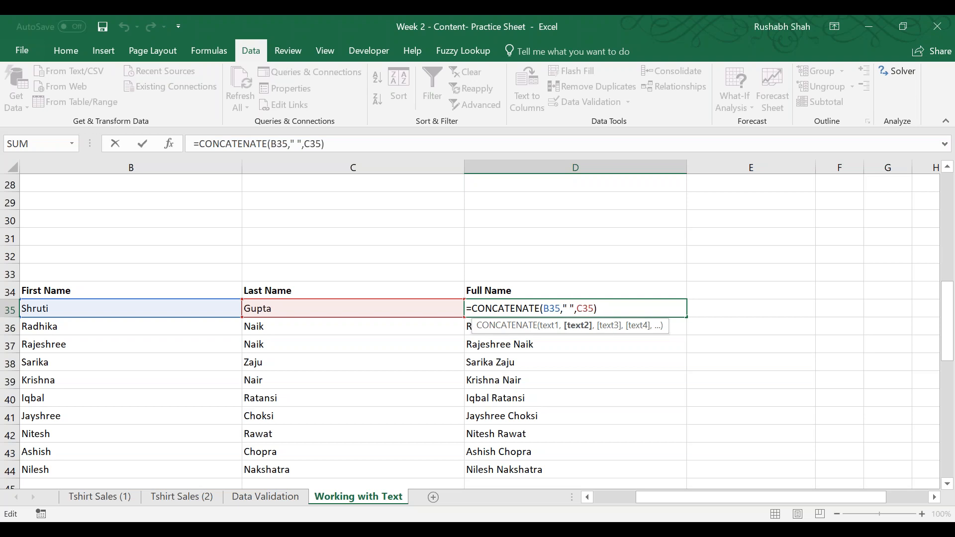
key(Left)
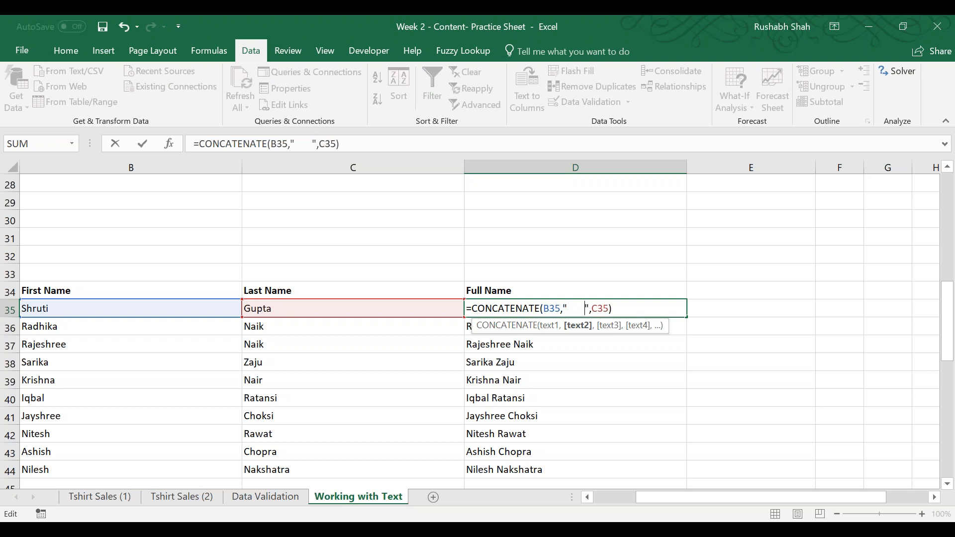
key(Left)
key(Left)
text(/)
key(Return)
key(Up)
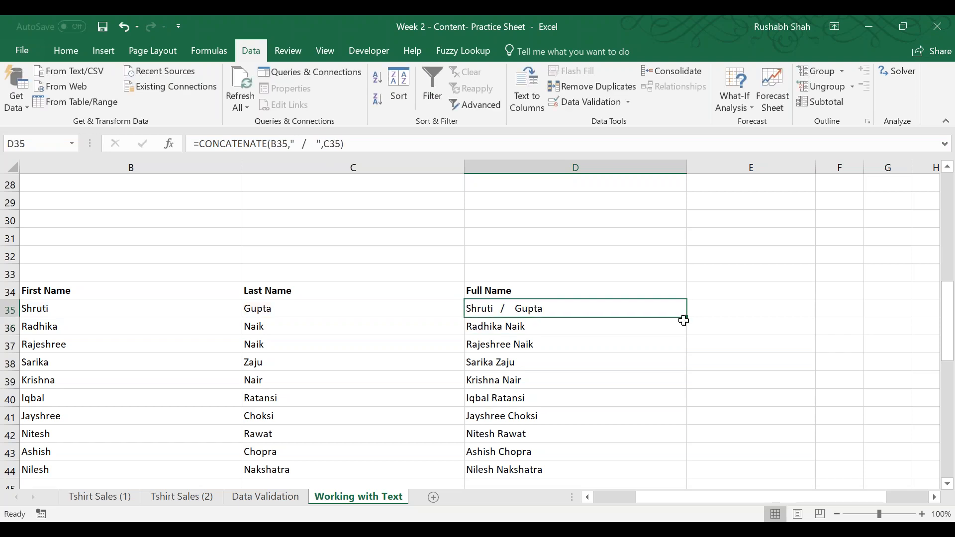
double_click(686, 316)
Append the text " Is the name" to D35's CONCATENATE formula, fill it down to D44 and recheck the formula.
double_click(667, 307)
drag(596, 309, 563, 310)
click(613, 308)
text(,")
text( Is t)
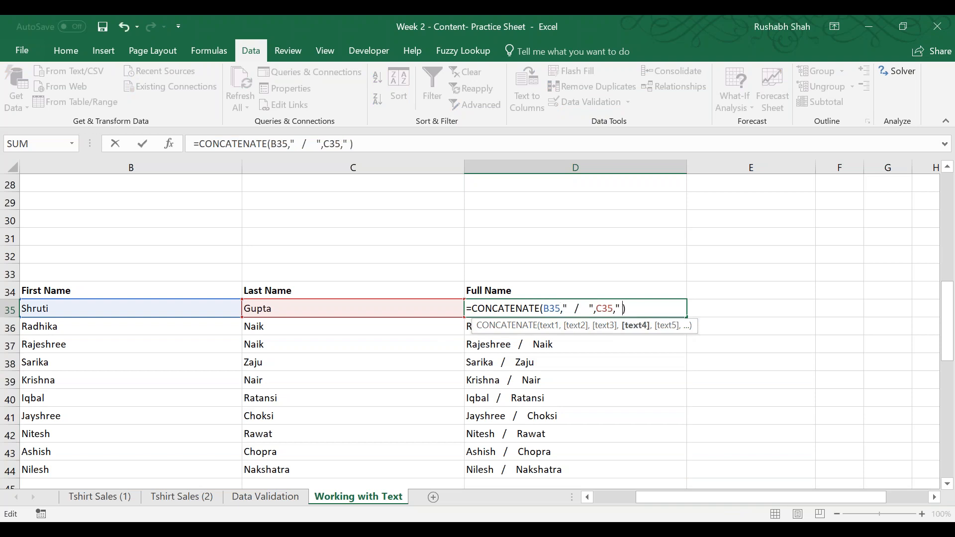
text(he namme)
key(BackSpace)
key(BackSpace)
key(BackSpace)
text(me")
key(ctrl+Return)
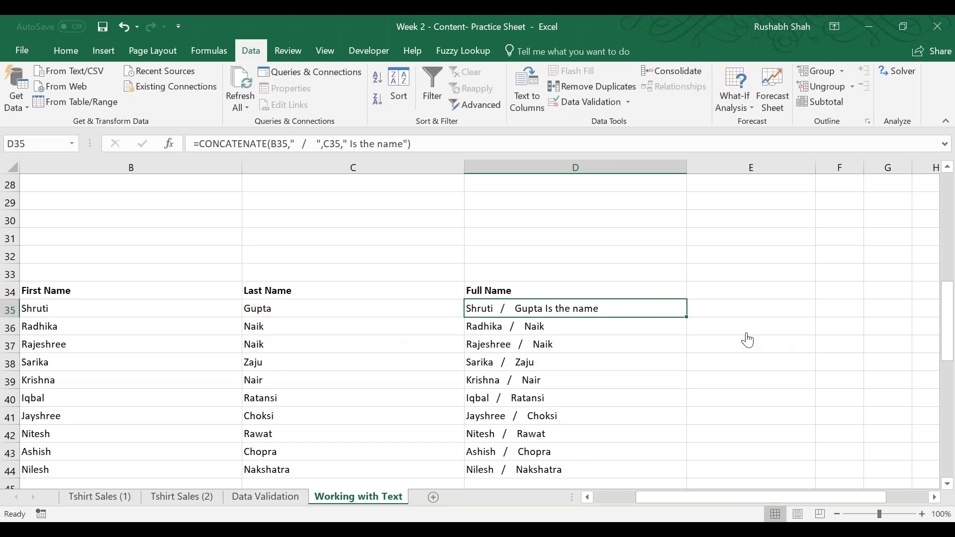
double_click(686, 316)
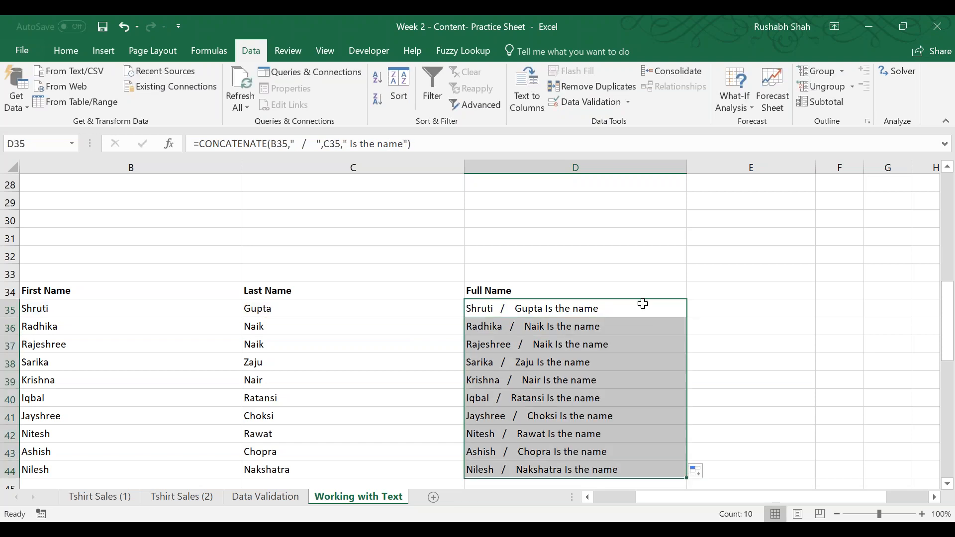
double_click(643, 306)
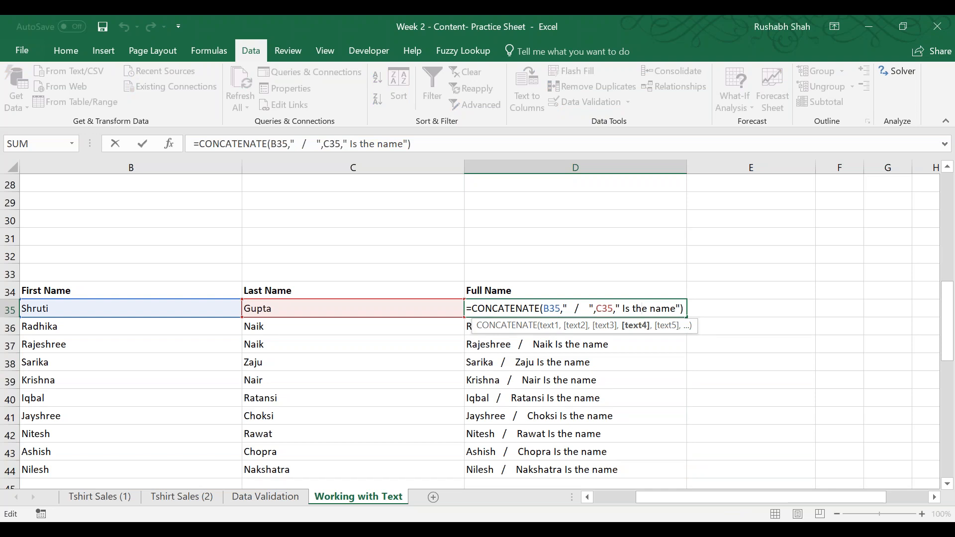
key(Return)
Go to the output cell D50 in the Passport Names as per Format section and save the workbook.
key(Left)
key(Left)
key(Left)
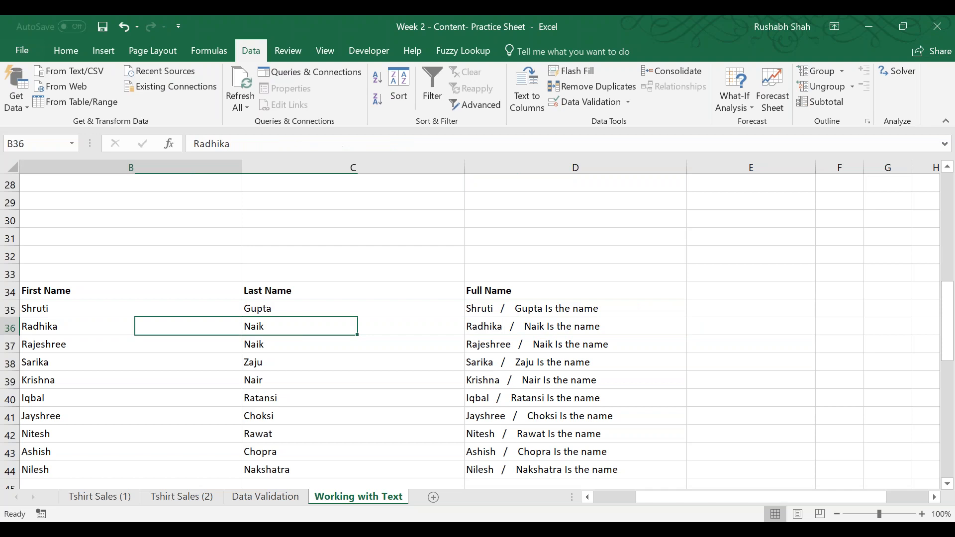
key(ctrl+Down)
key(ctrl+Down)
key(ctrl+Down)
key(ctrl+Down)
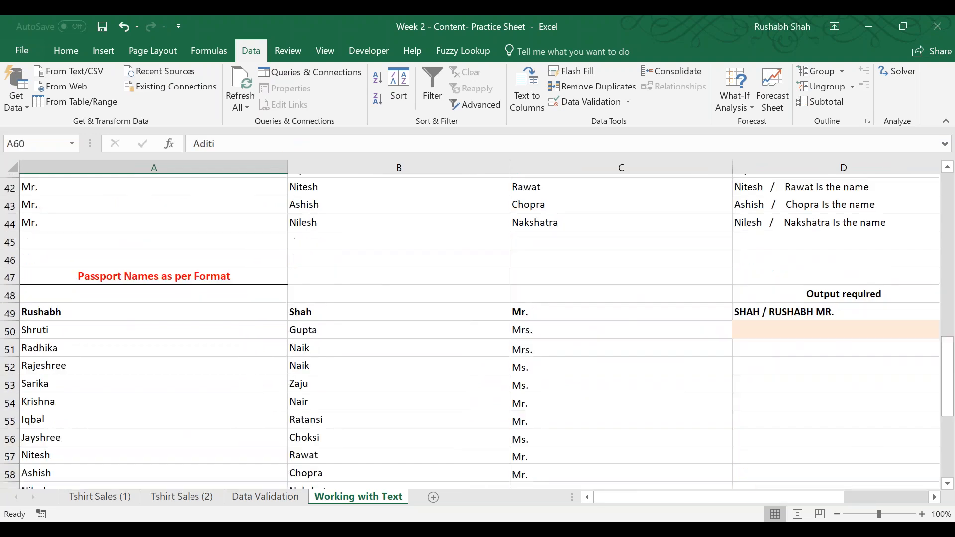
key(ctrl+Up)
key(Right)
key(Right)
key(Right)
key(Down)
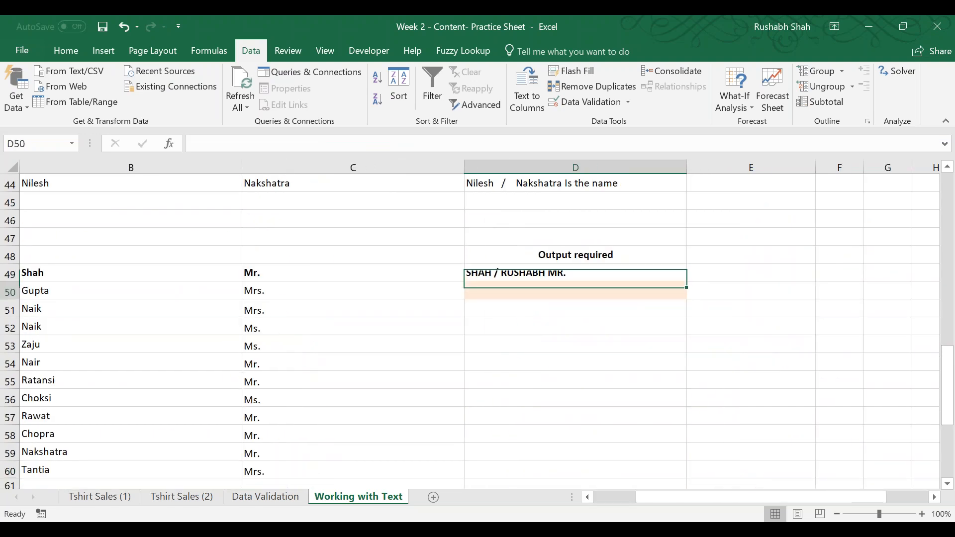
key(ctrl+s)
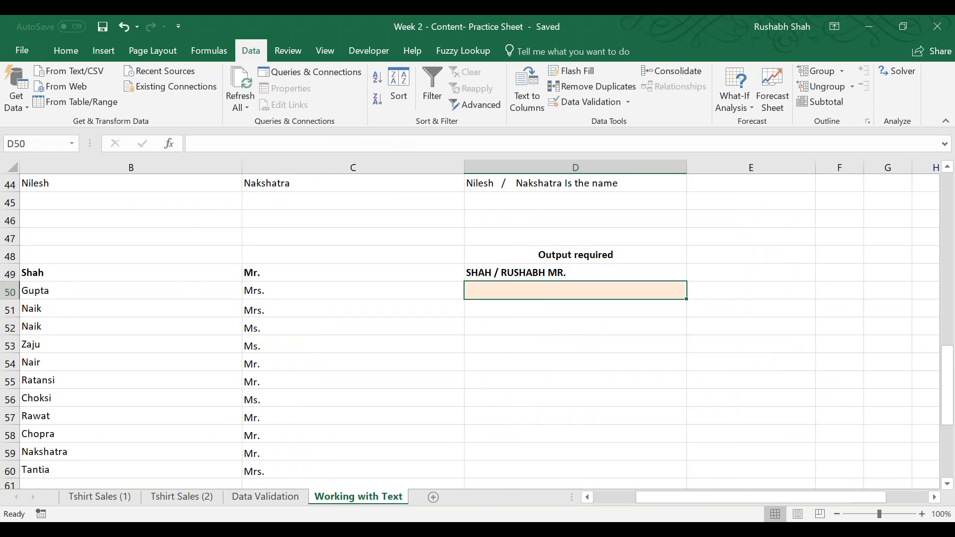
Examine the first name, last name and salutation columns against the required output format in row 49, and save the workbook.
key(Left)
key(Left)
key(Left)
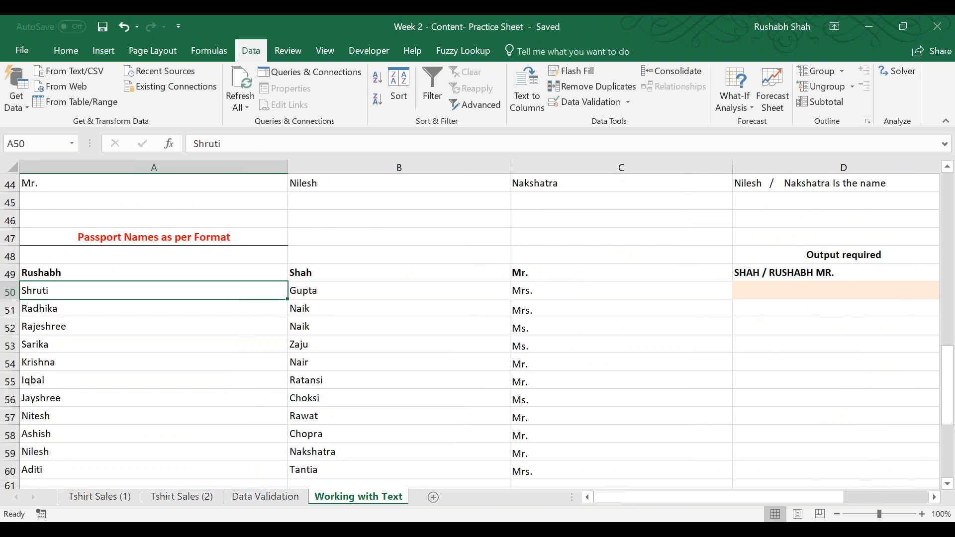
key(Right)
key(Right)
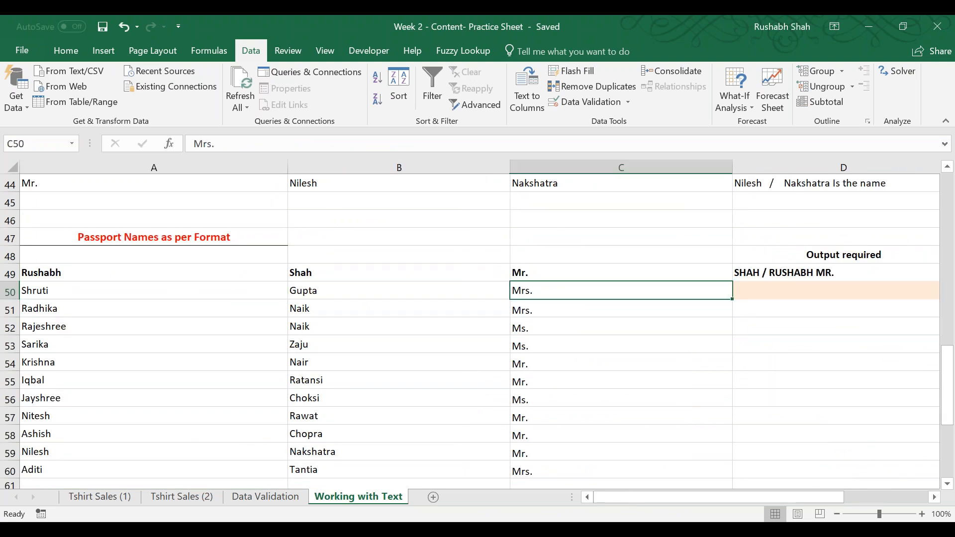
key(Up)
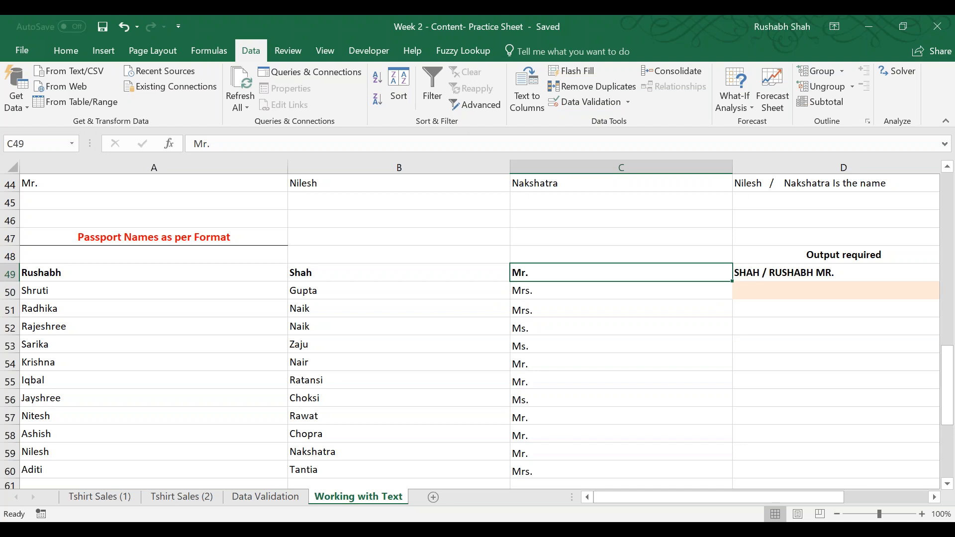
key(Right)
key(Left)
key(Left)
key(Left)
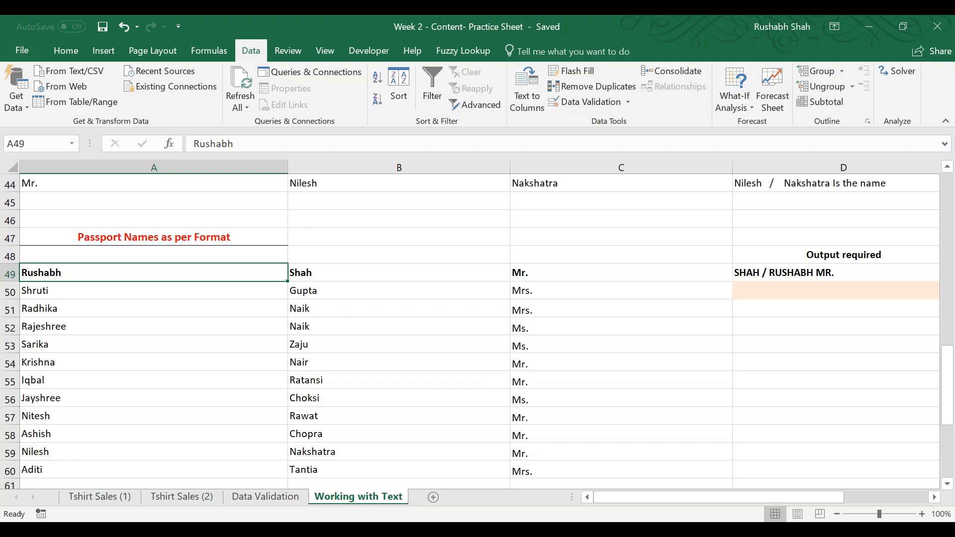
key(ctrl+s)
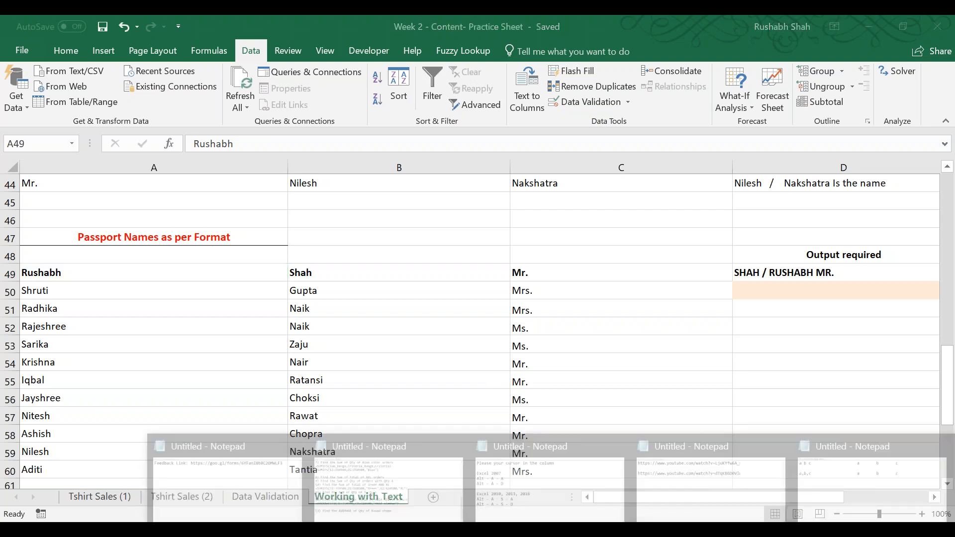
Switch to the Notepad note holding the two YouTube links, select all its text and return to the Excel workbook.
mouse_move(547, 529)
click(267, 486)
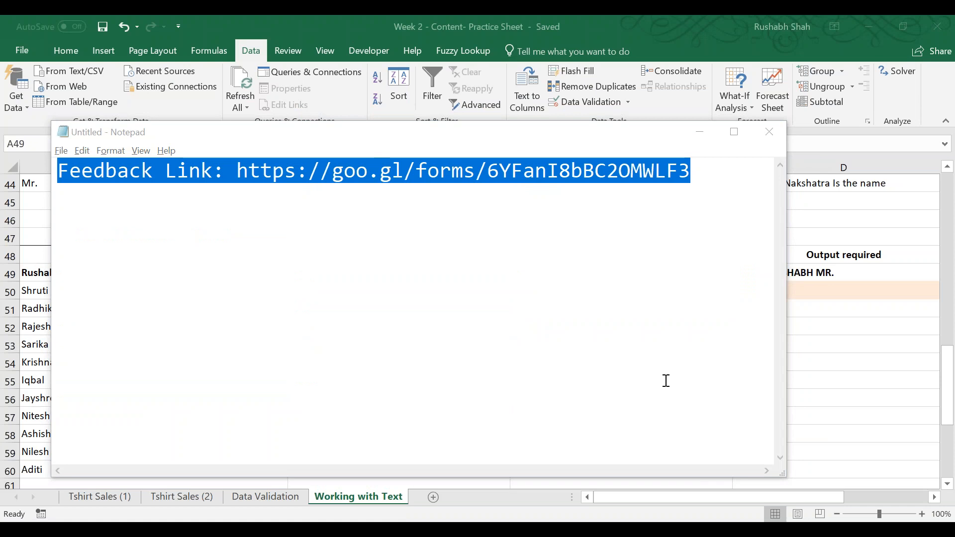
click(717, 492)
key(ctrl+a)
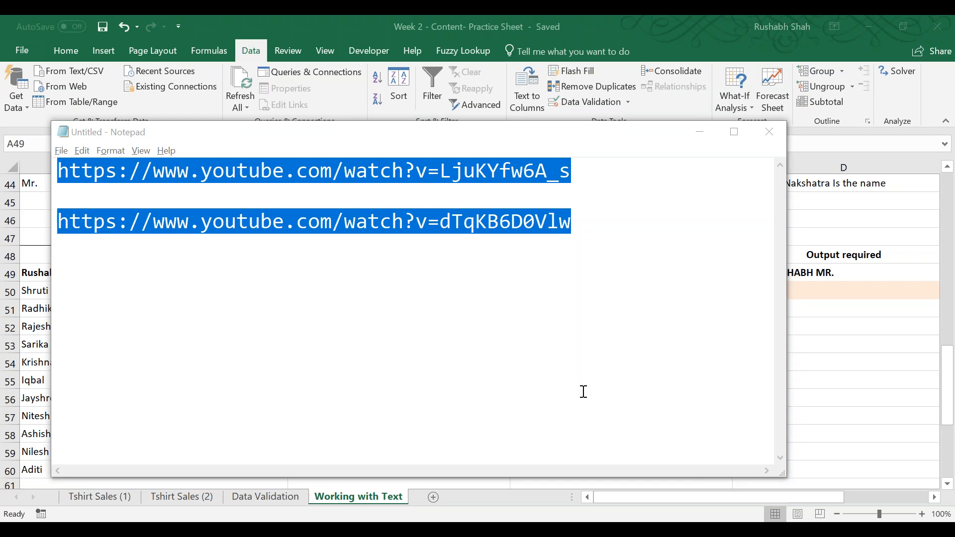
key(alt+Tab)
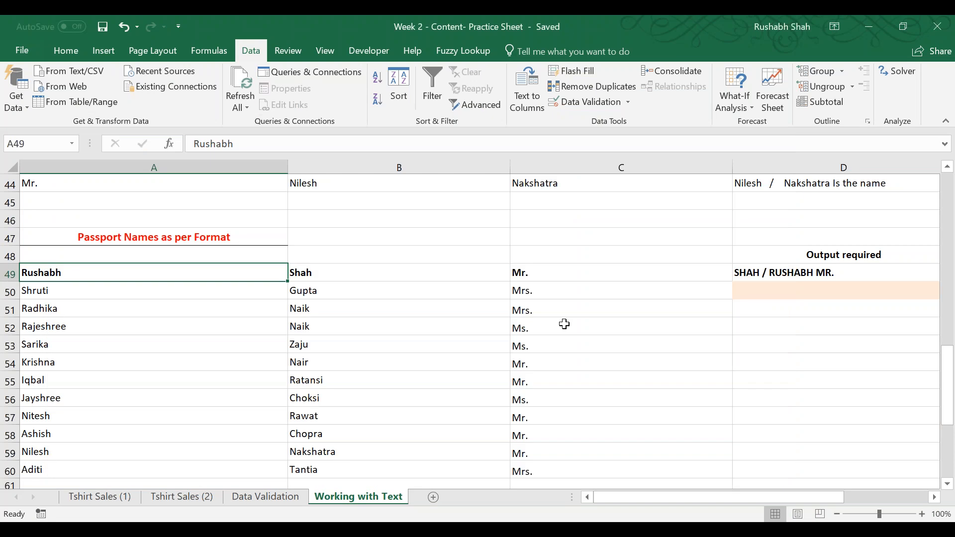
Bring up the Notepad note with the feedback link, and return to the practice workbook with its Excel window maximized.
click(555, 528)
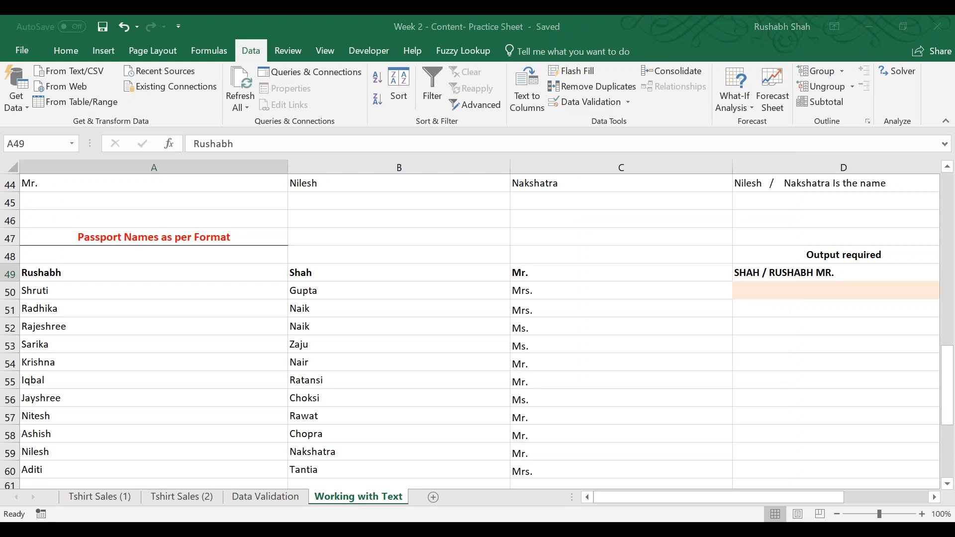
click(243, 485)
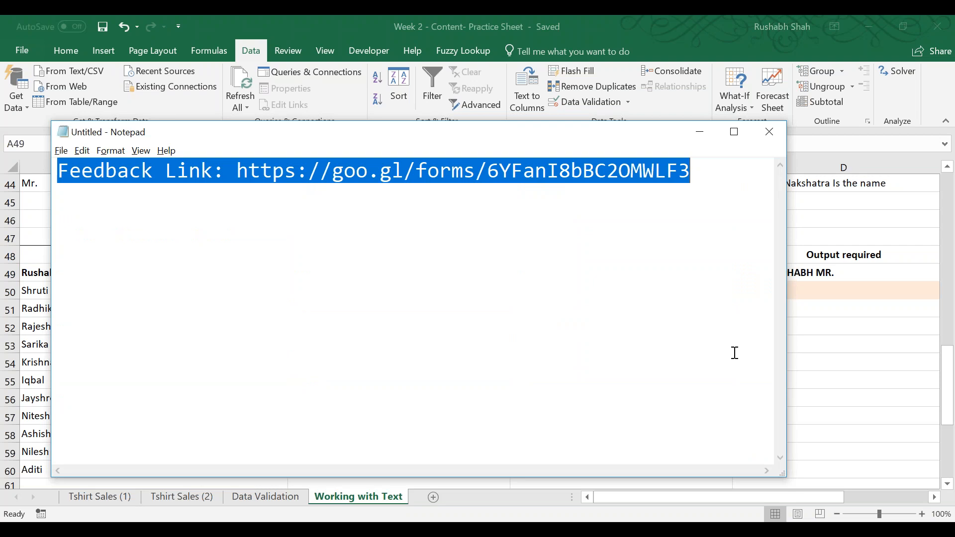
click(877, 413)
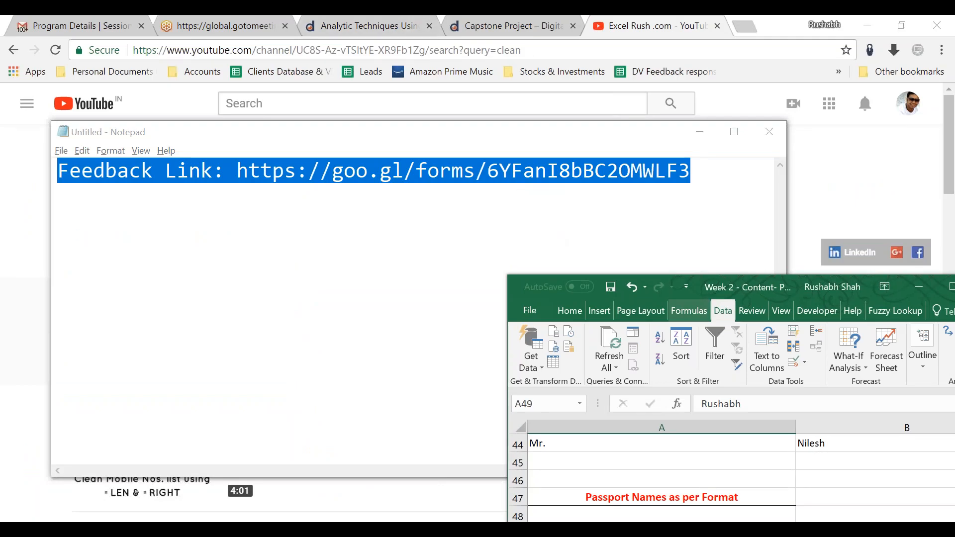
double_click(727, 286)
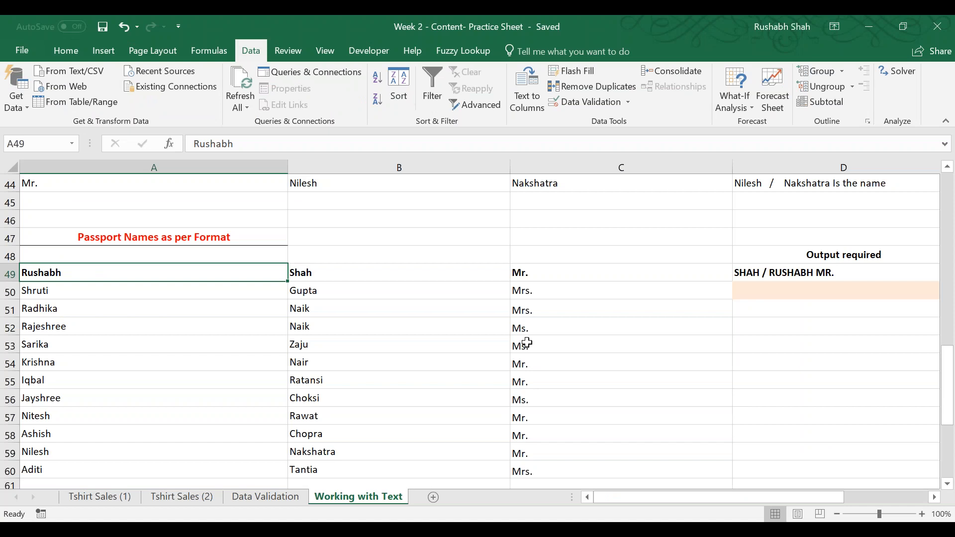
click(802, 397)
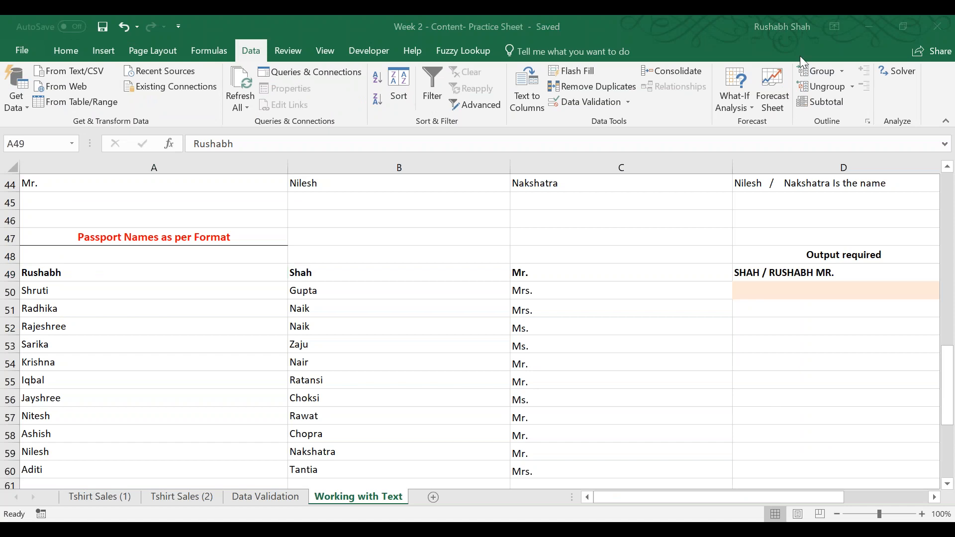